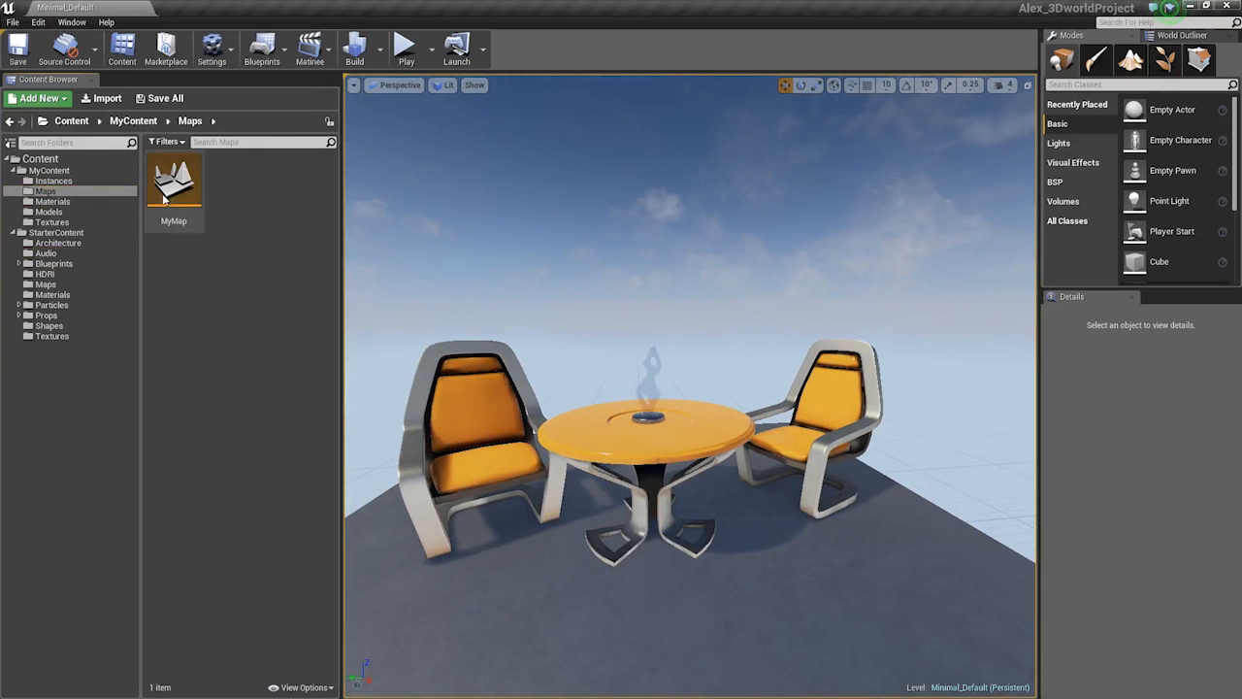
Load the MyMap level from the MyContent > Maps folder through File > Open Level
right_click(167, 194)
left_click(242, 179)
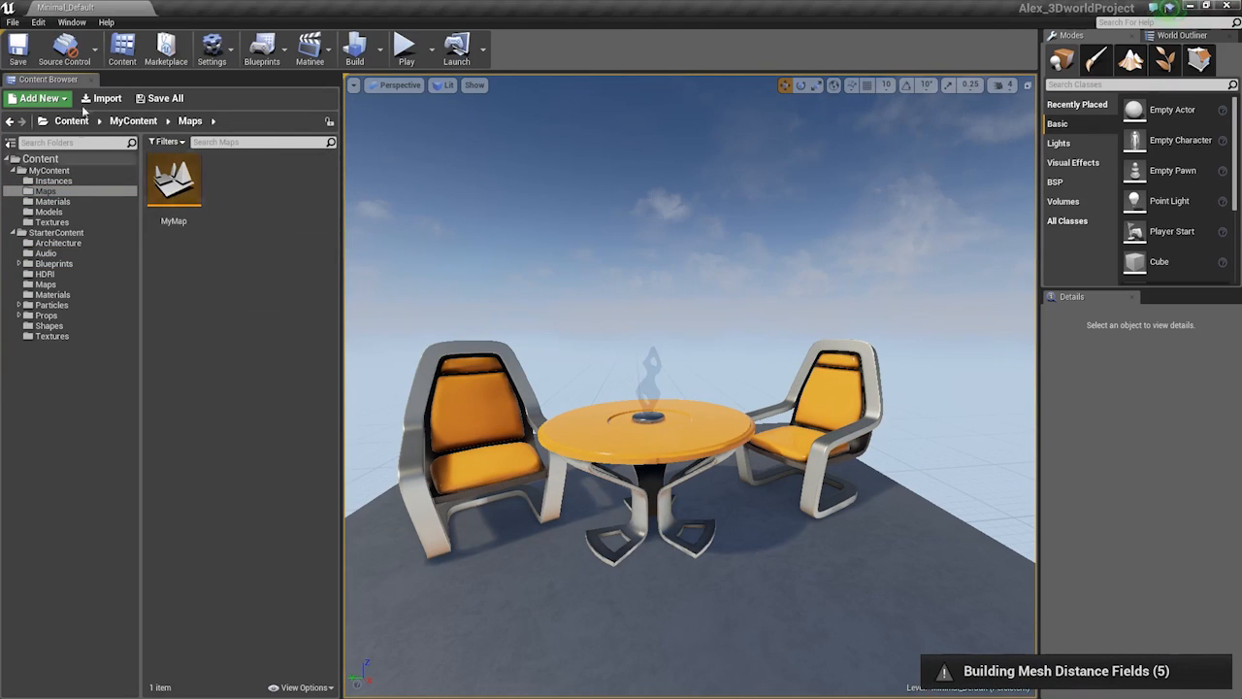
left_click(13, 22)
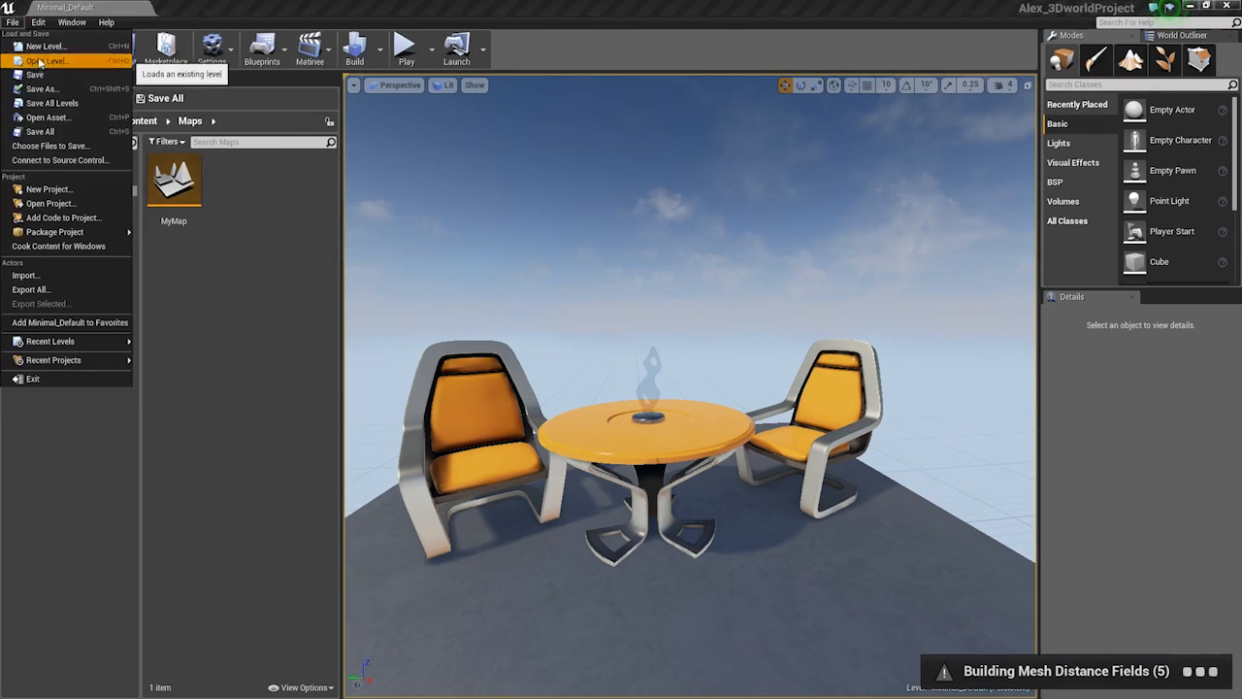
left_click(41, 61)
left_click(449, 199)
double_click(450, 202)
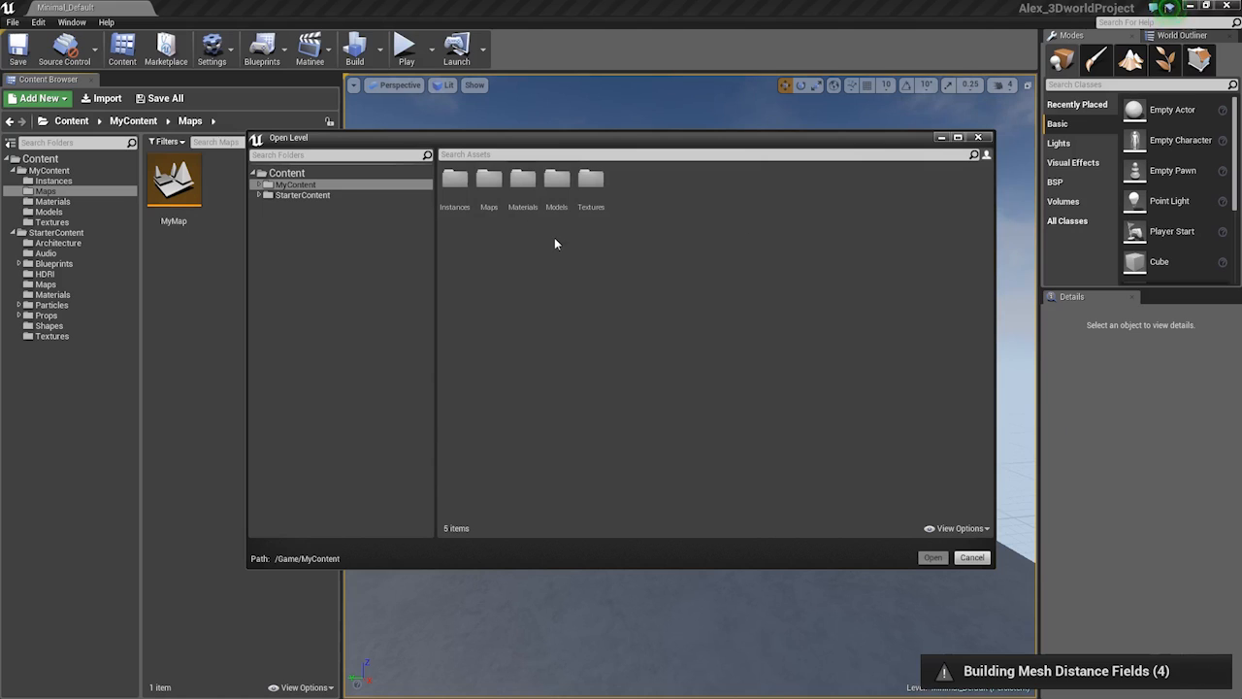
double_click(558, 201)
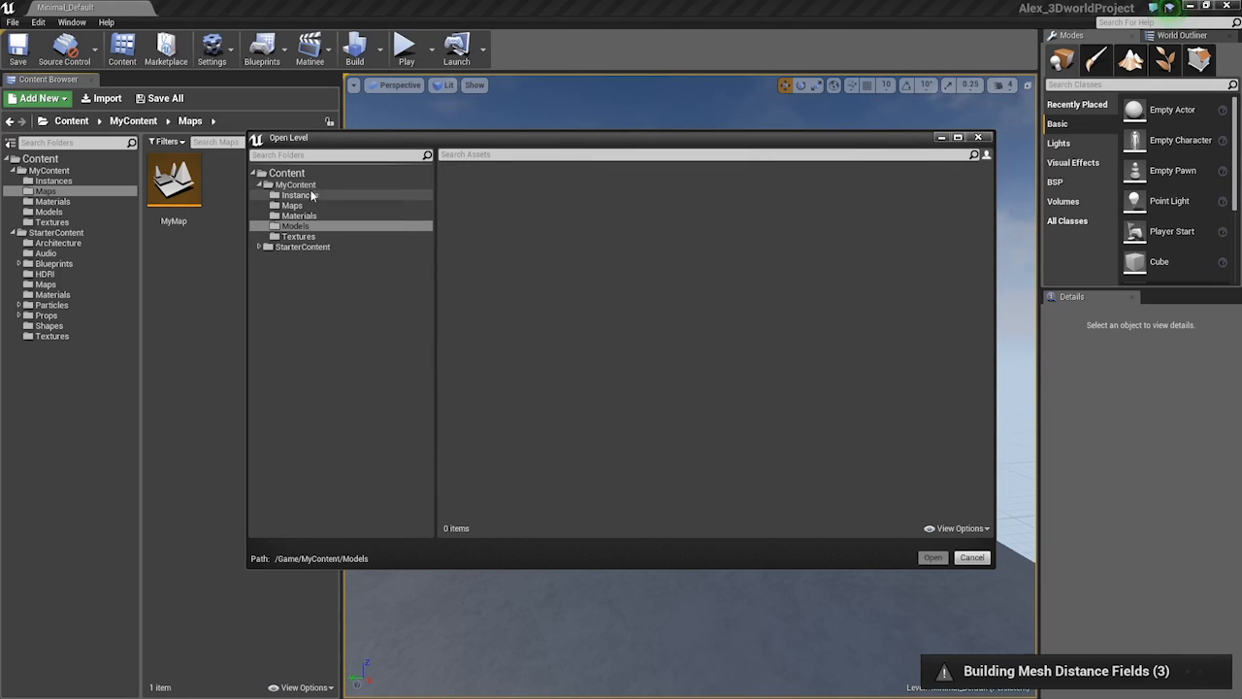
left_click(299, 227)
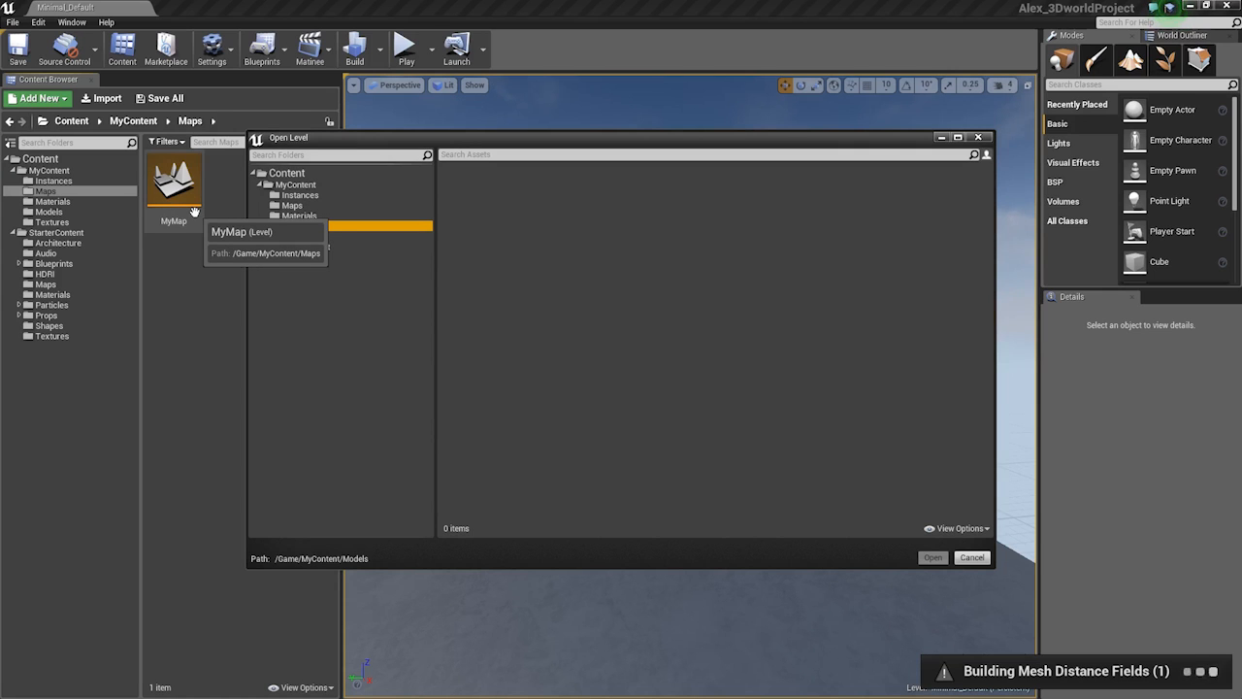
left_click(330, 206)
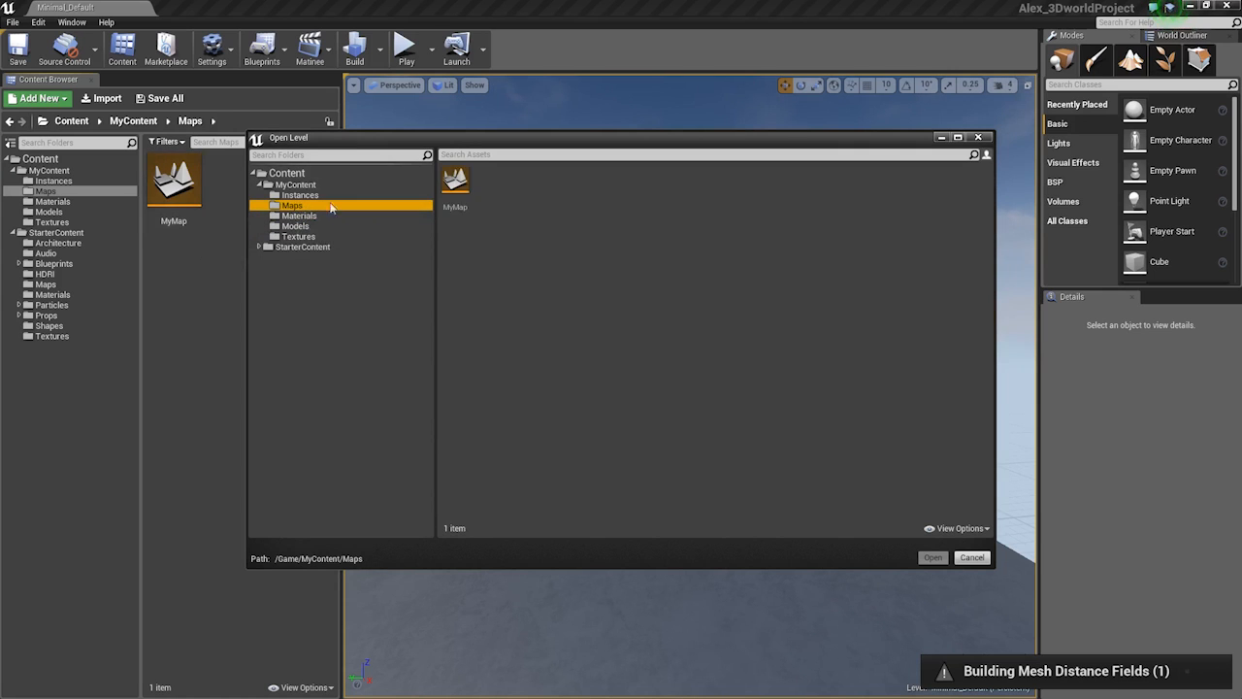
double_click(458, 186)
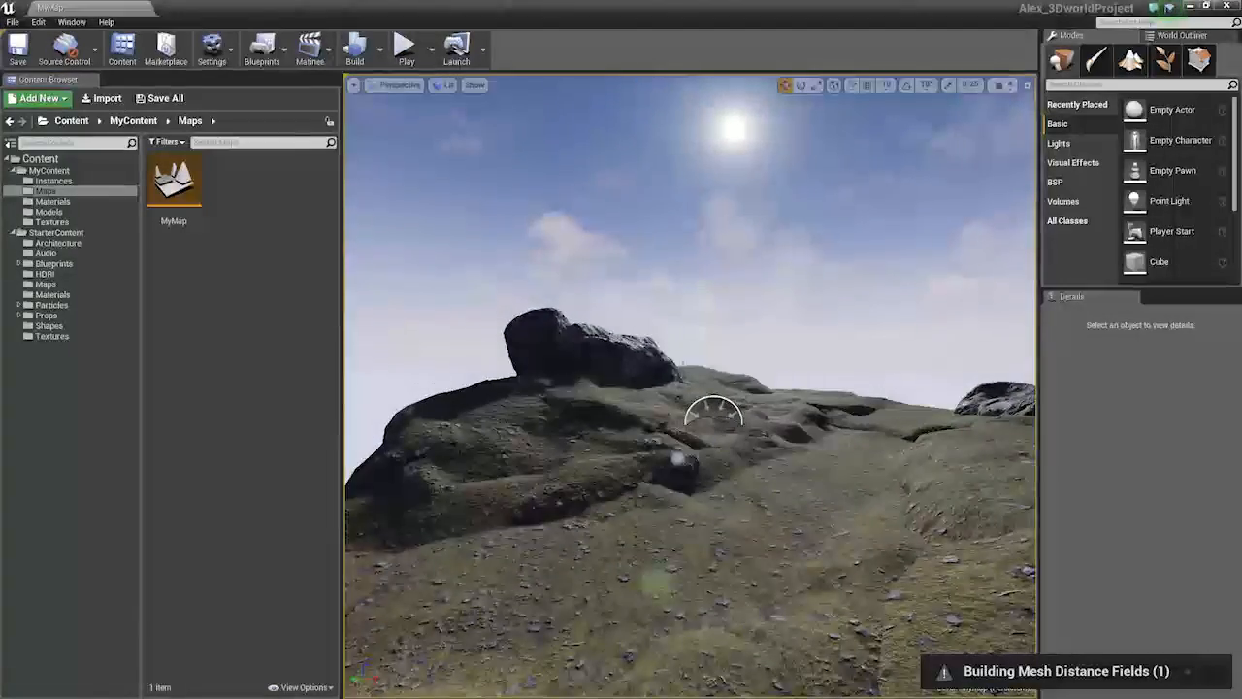
key("w")
right_click_drag(684, 367, 582, 360)
key("alt+5")
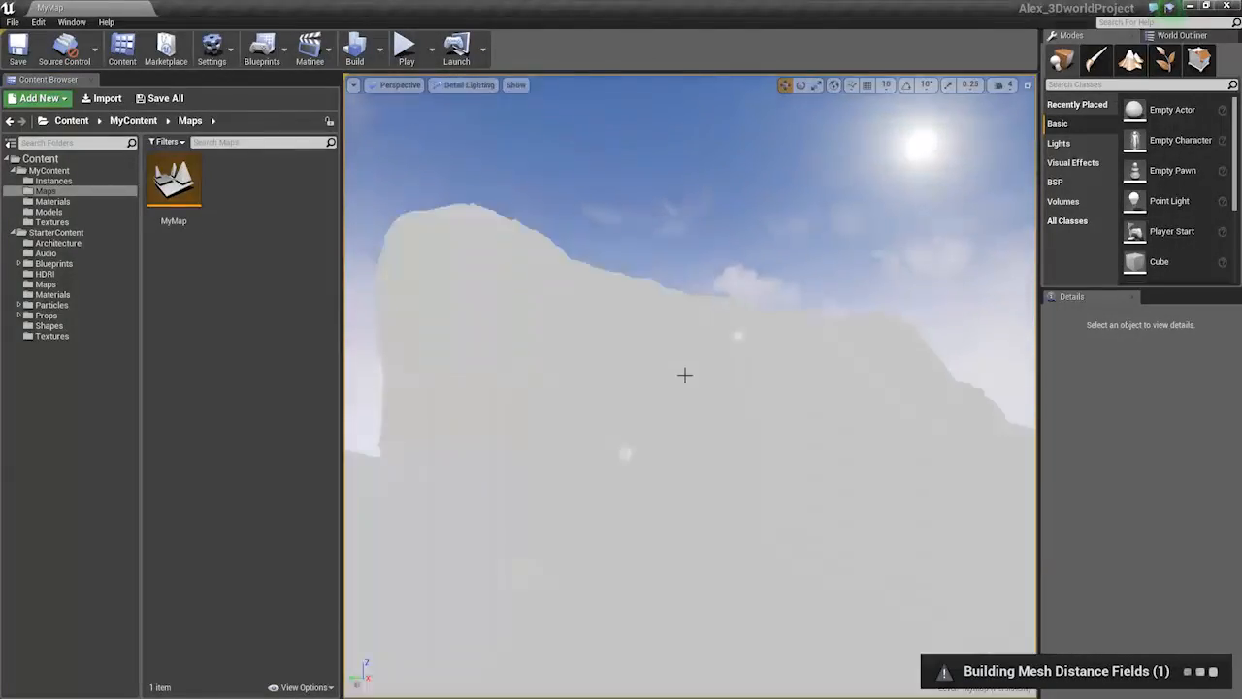
key("alt+7")
key("alt+8")
key("alt+2")
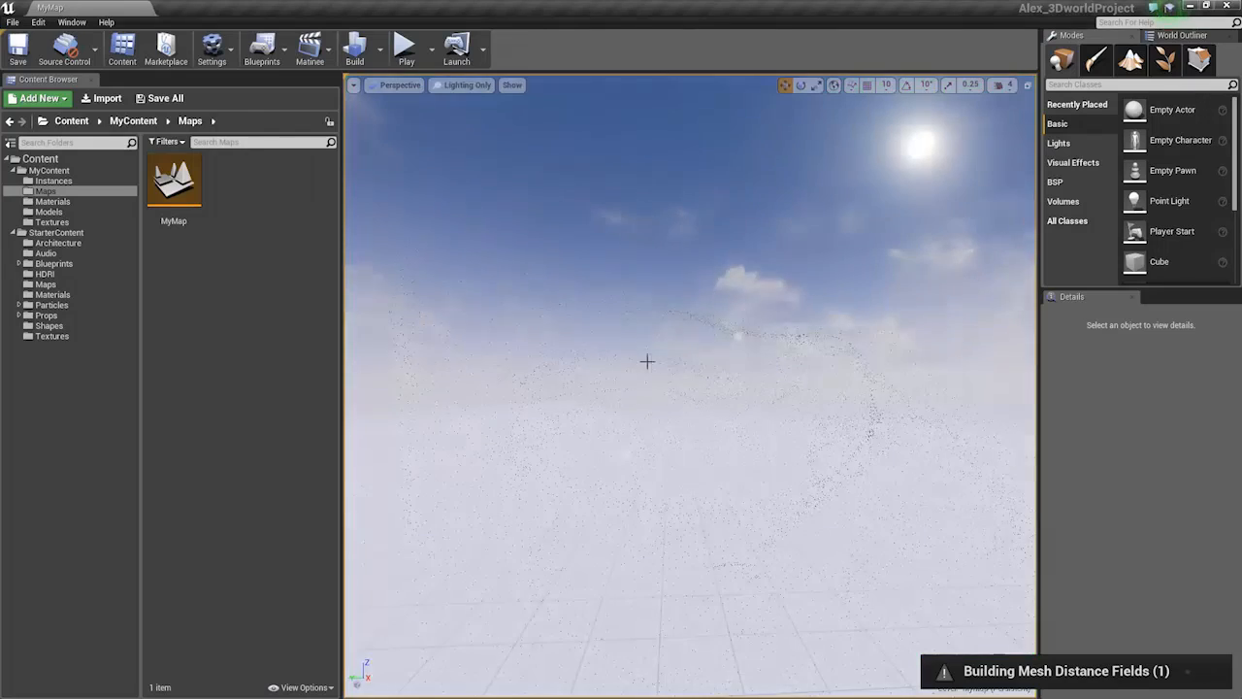
key("alt+5")
right_click_drag(624, 347, 613, 323)
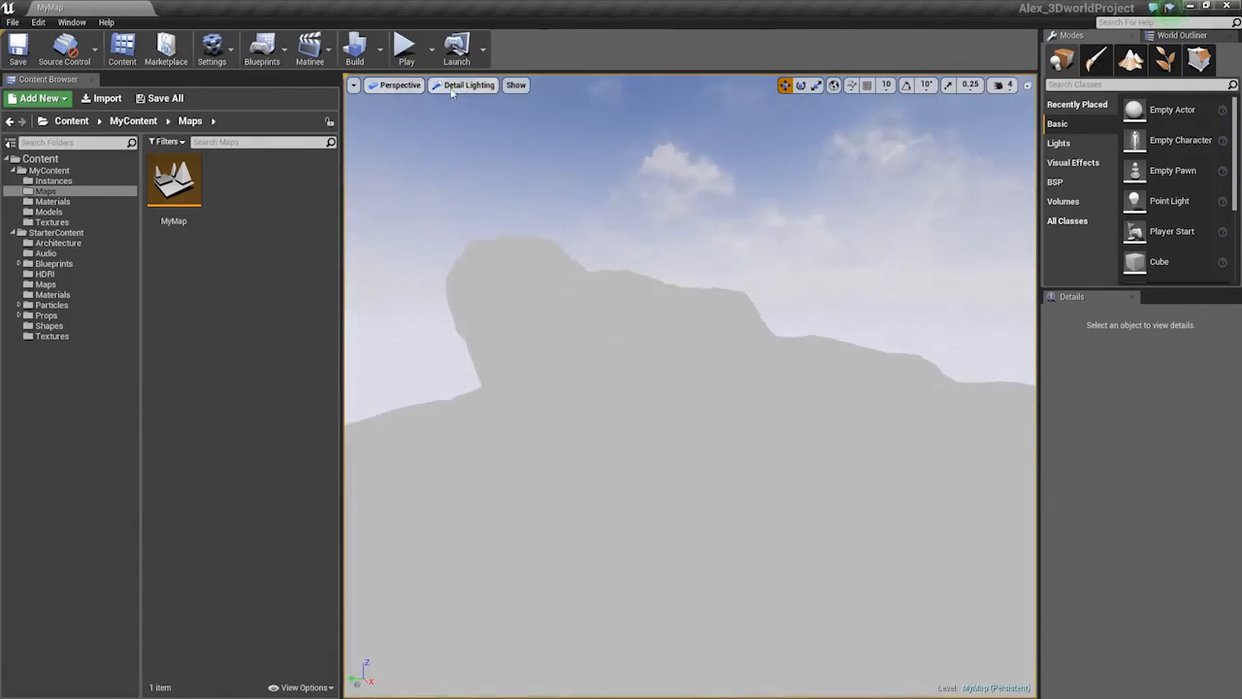
left_click(469, 85)
mouse_move(487, 252)
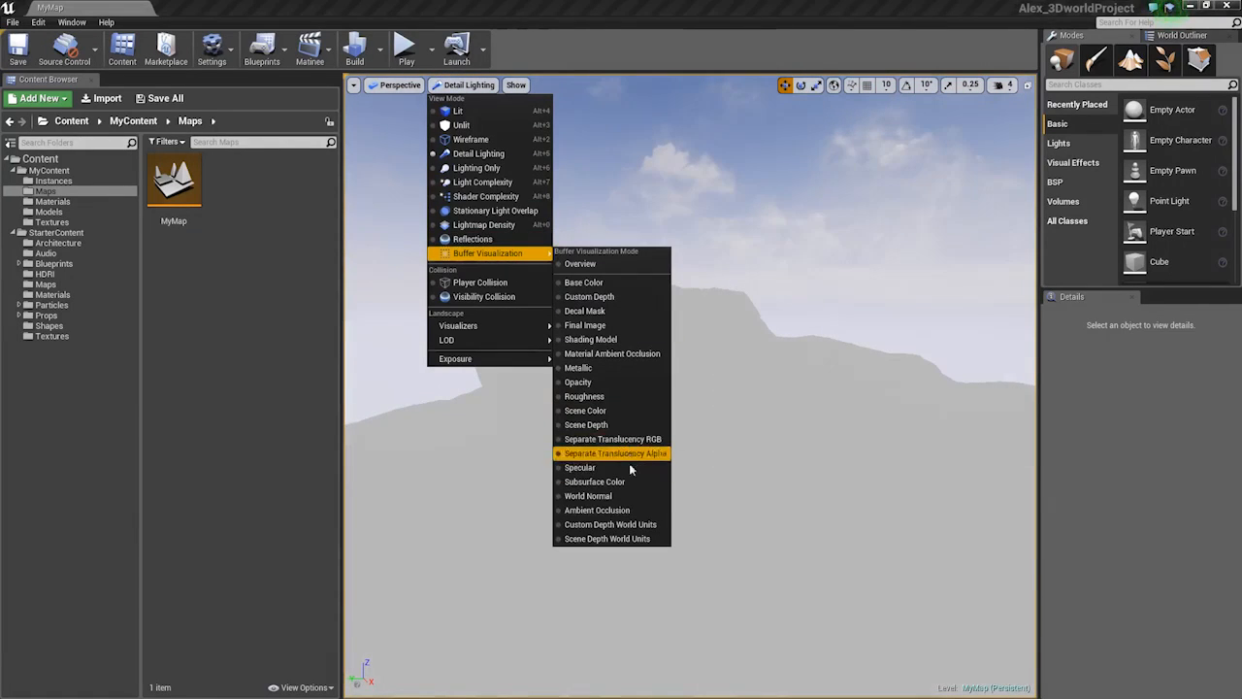
left_click(627, 510)
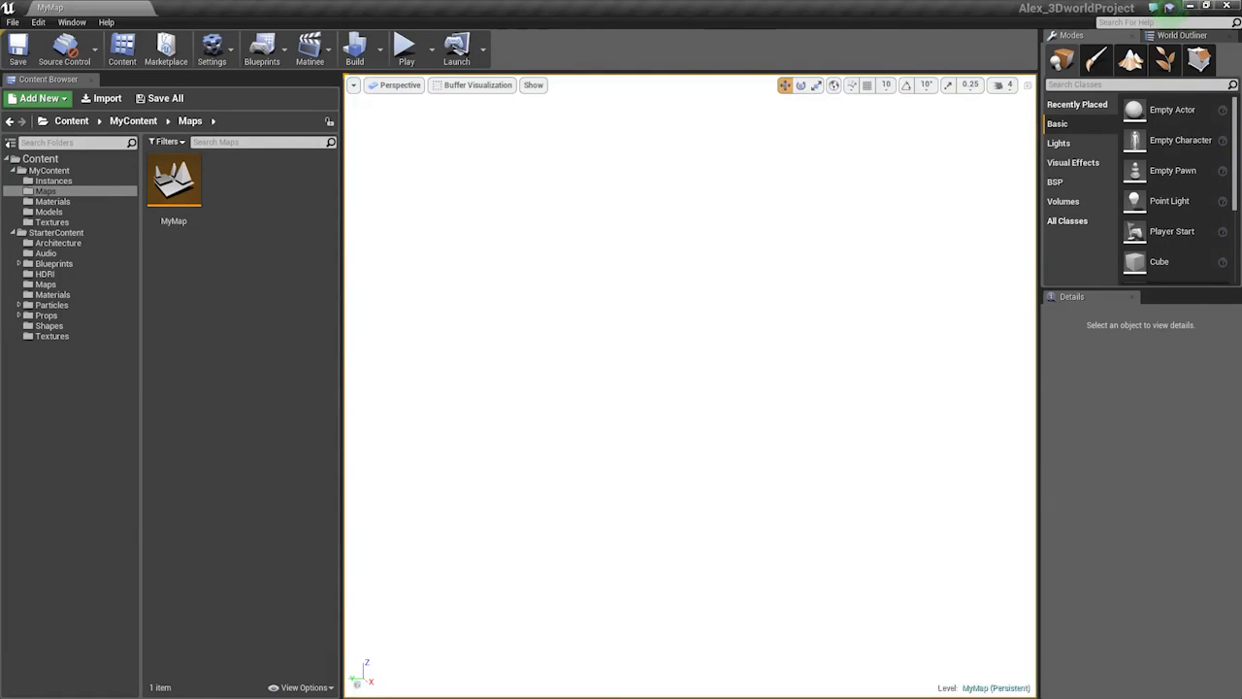
left_click(475, 84)
mouse_move(488, 253)
left_click(601, 299)
key("alt+3")
right_click_drag(650, 381, 670, 325)
key("alt+4")
key("s")
right_click_drag(655, 395, 659, 368)
key("w")
Rotate the large cliff rock on the hill, then deselect it
left_click(662, 379)
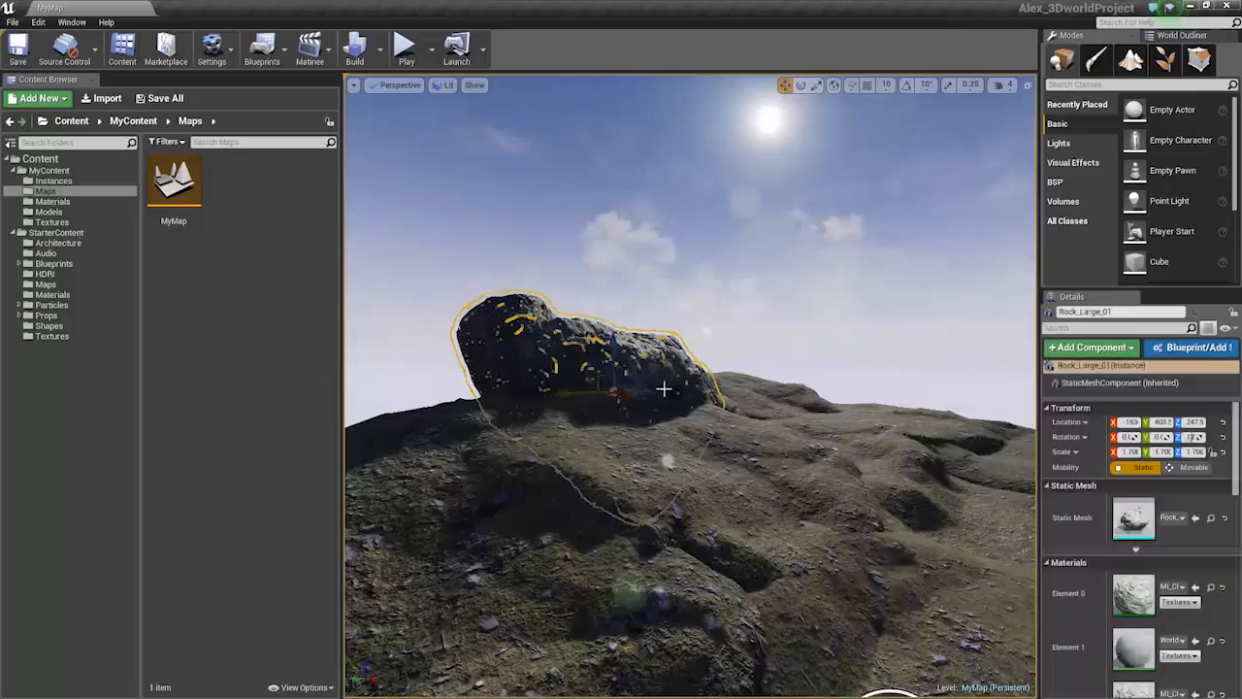
left_click_drag(622, 400, 582, 401)
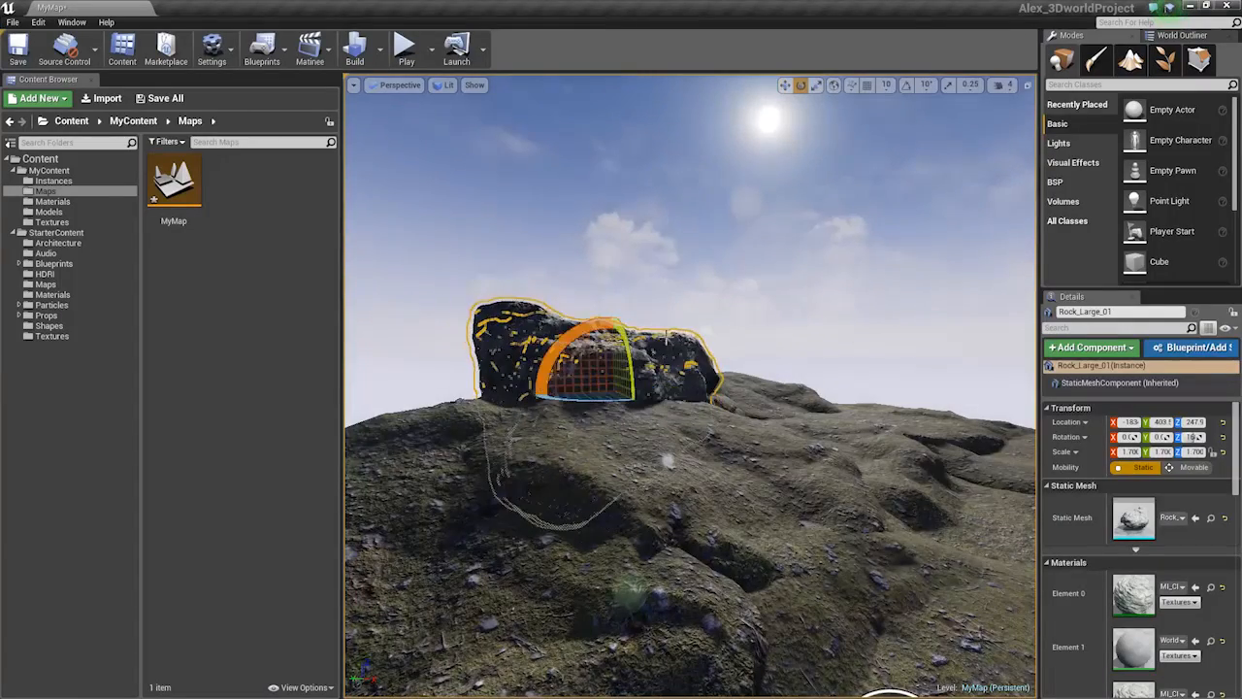
key("w")
key("Escape")
Fly over to the lone tree, select it and delete it
key("w")
right_click_drag(622, 399, 782, 370)
key("s")
key("s")
key("w")
key("s")
key("s")
right_click_drag(581, 419, 757, 355)
key("w")
left_click(672, 364)
key("s")
key("w")
key("s")
key("w")
key("Delete")
Widen the viewport and reselect the large rock on the hillside
key("w")
key("w")
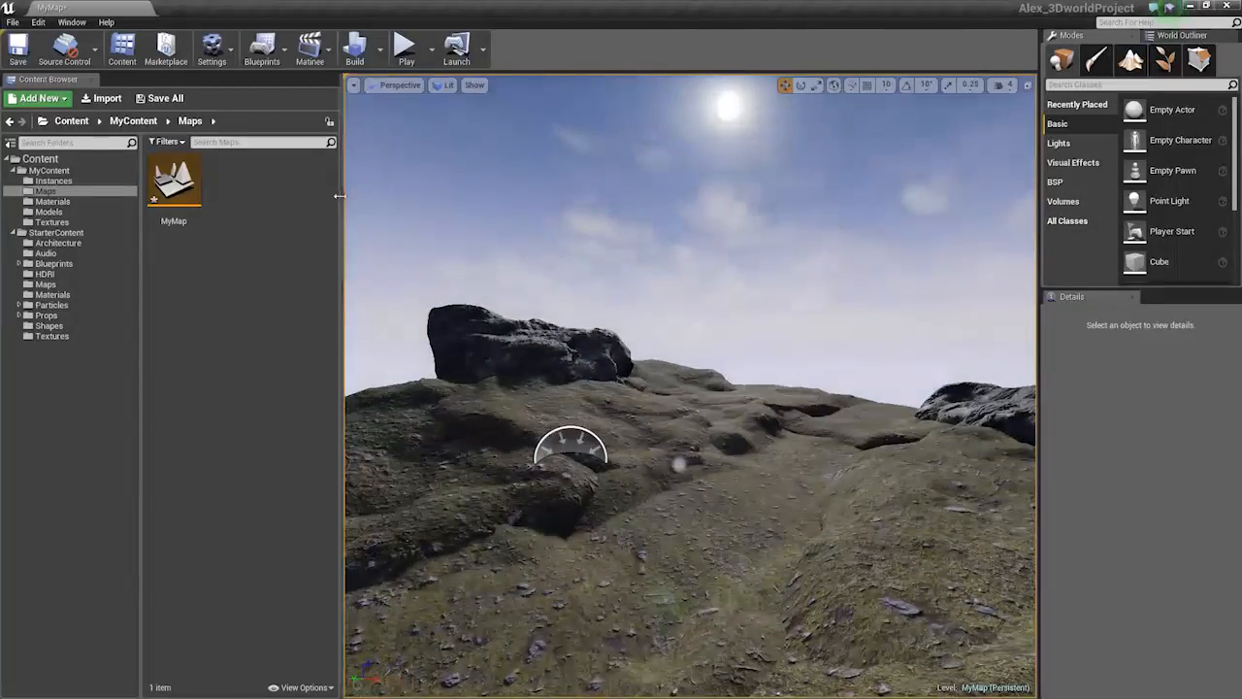
left_click_drag(339, 196, 232, 196)
key("w")
right_click_drag(589, 442, 553, 378)
left_click(588, 442)
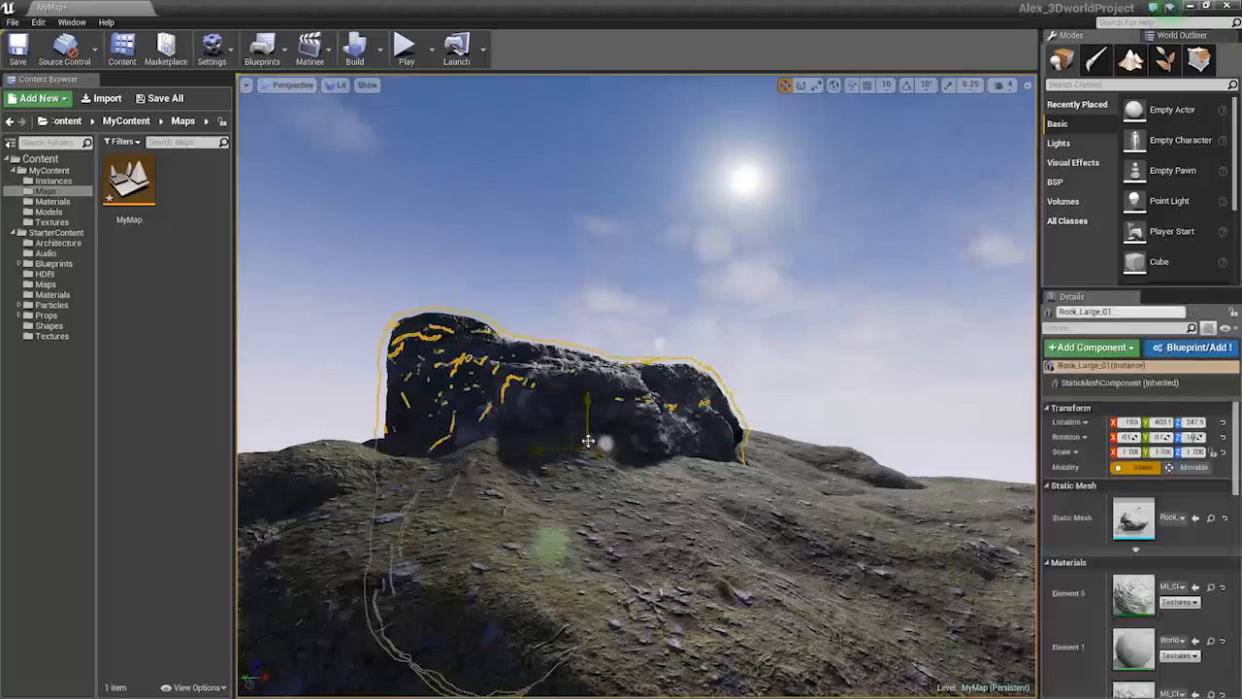
key("s")
right_click_drag(633, 411, 689, 431)
key("w")
Select terrain chunk Terrain_Chunk_02 and toggle between rotate and move modes
left_click(685, 382)
key("w")
right_click_drag(685, 383, 757, 390)
left_click(723, 445)
right_click_drag(723, 445, 753, 420)
key("s")
key("e")
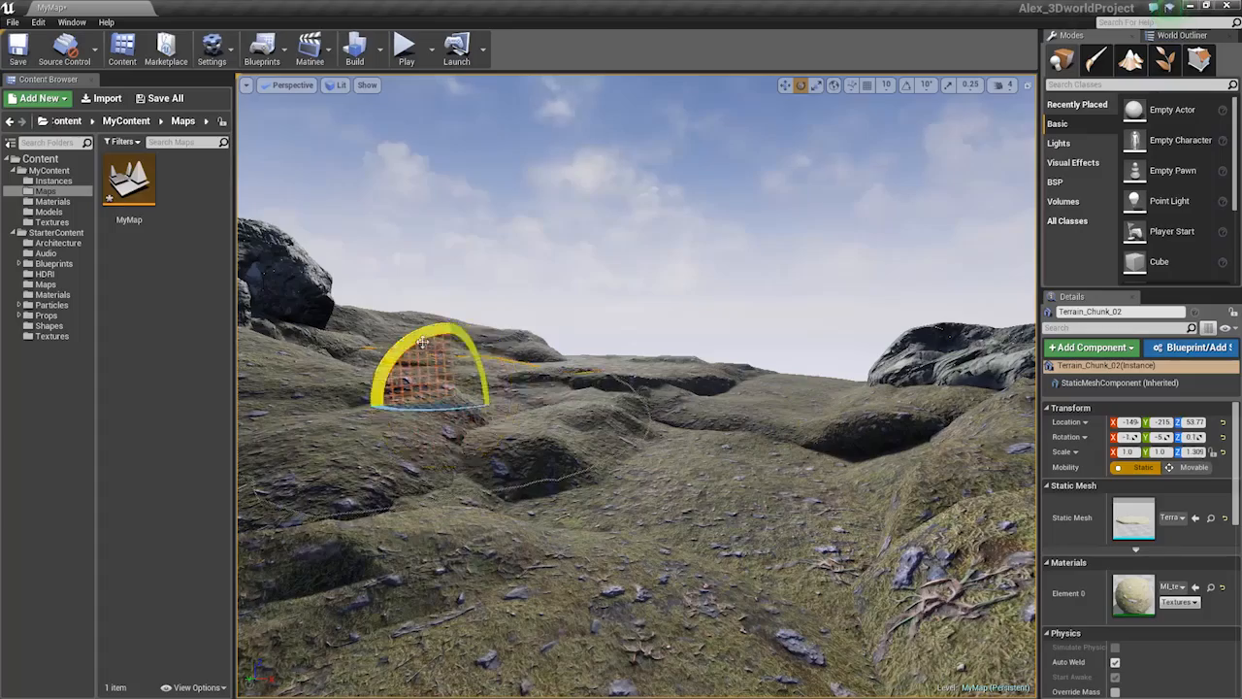
key("w")
Select the terrain chunk beneath the rocks and switch to mesh vertex-colour painting mode
key("w")
right_click_drag(645, 427, 607, 421)
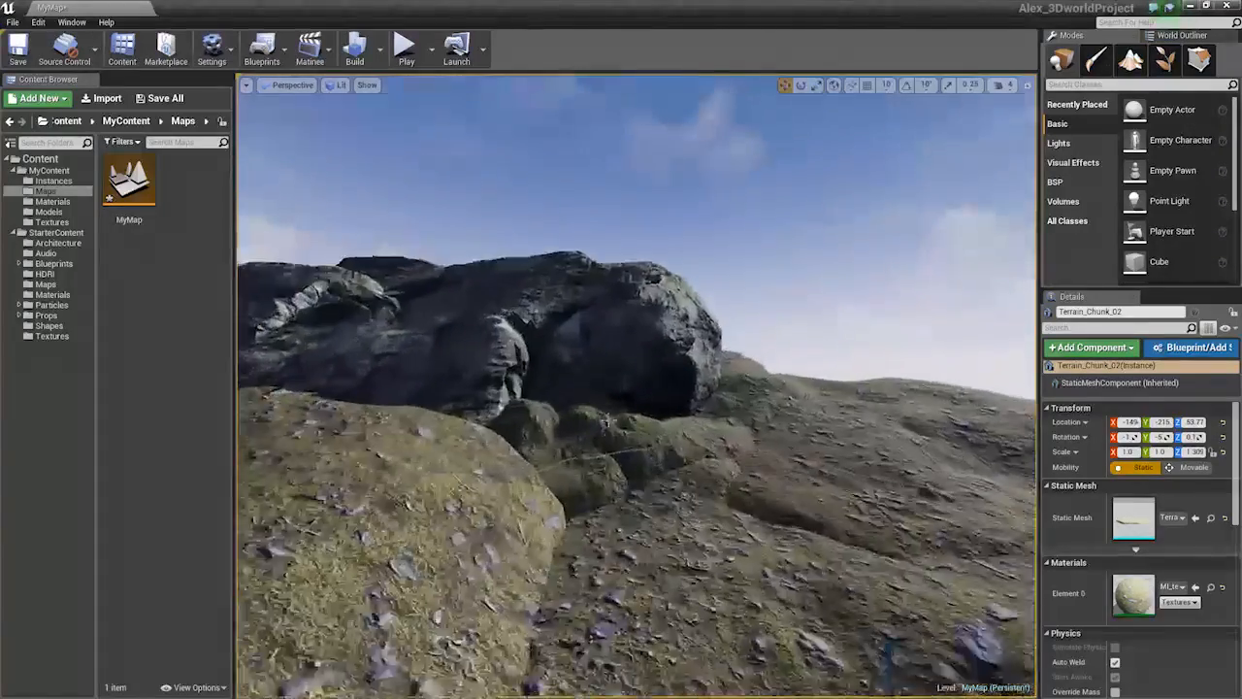
left_click(668, 397)
key("w")
right_click_drag(669, 397, 644, 364)
key("s")
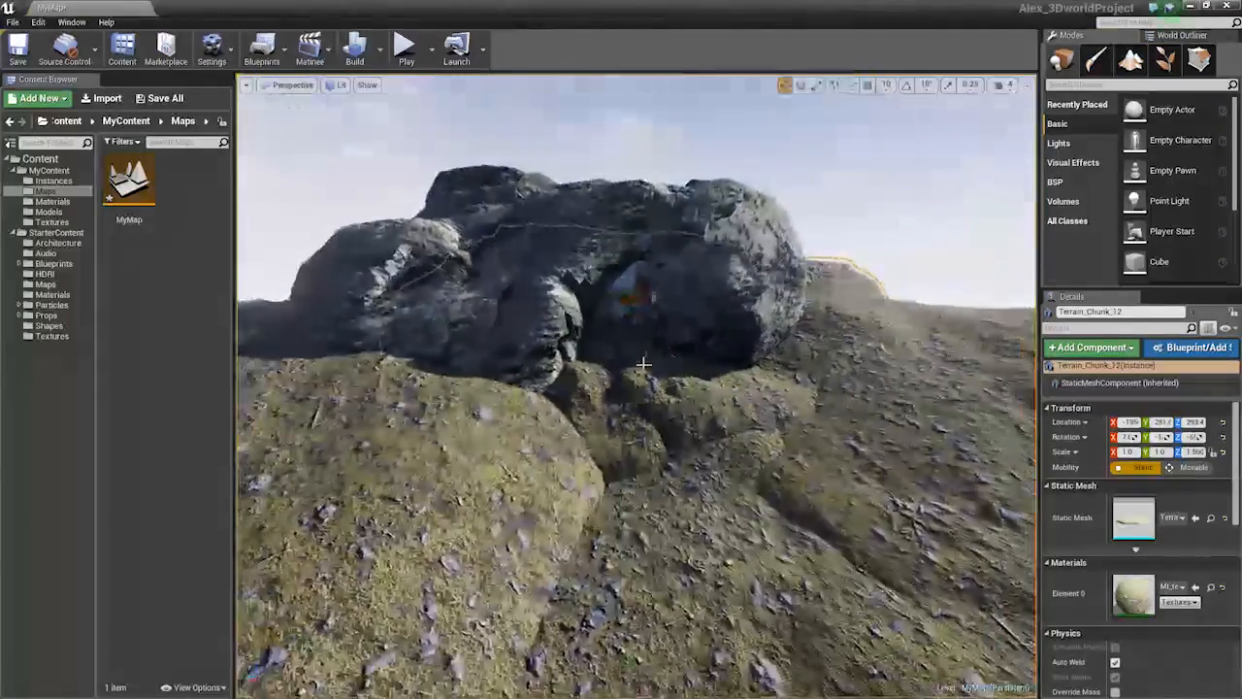
key("shift+2")
Set the paint colour to black and paint the mossy ground under the rock as bare rock
left_click(1135, 201)
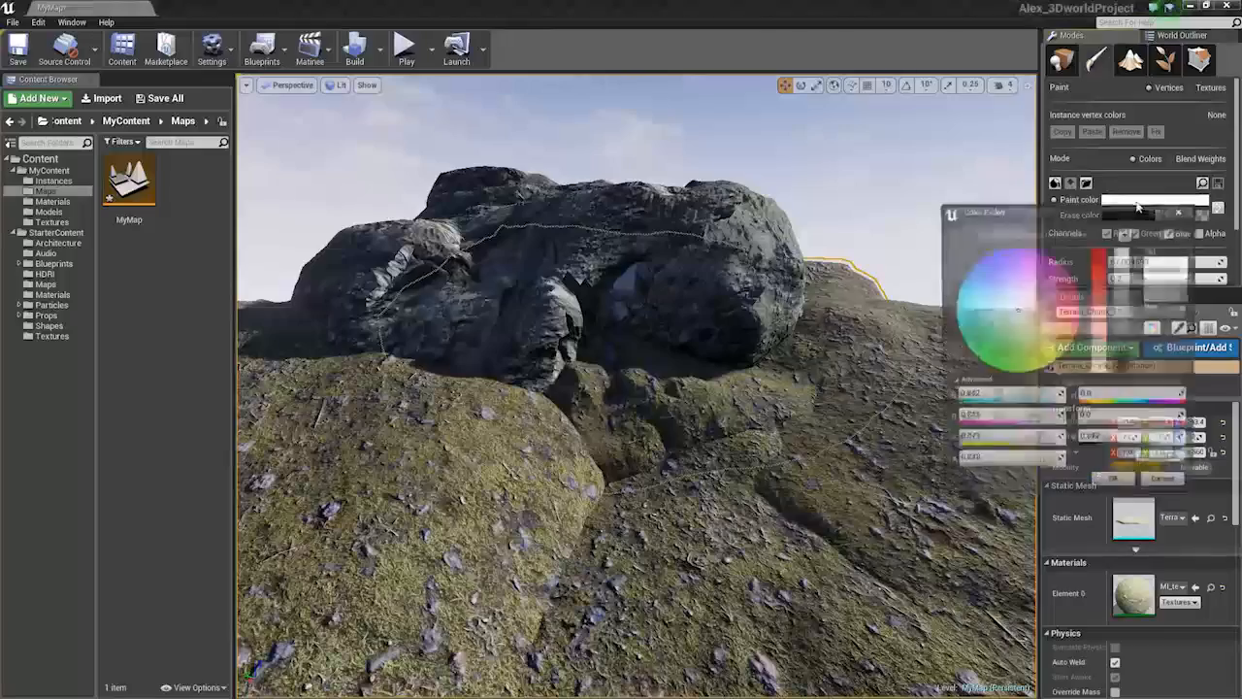
left_click_drag(1095, 248, 1100, 376)
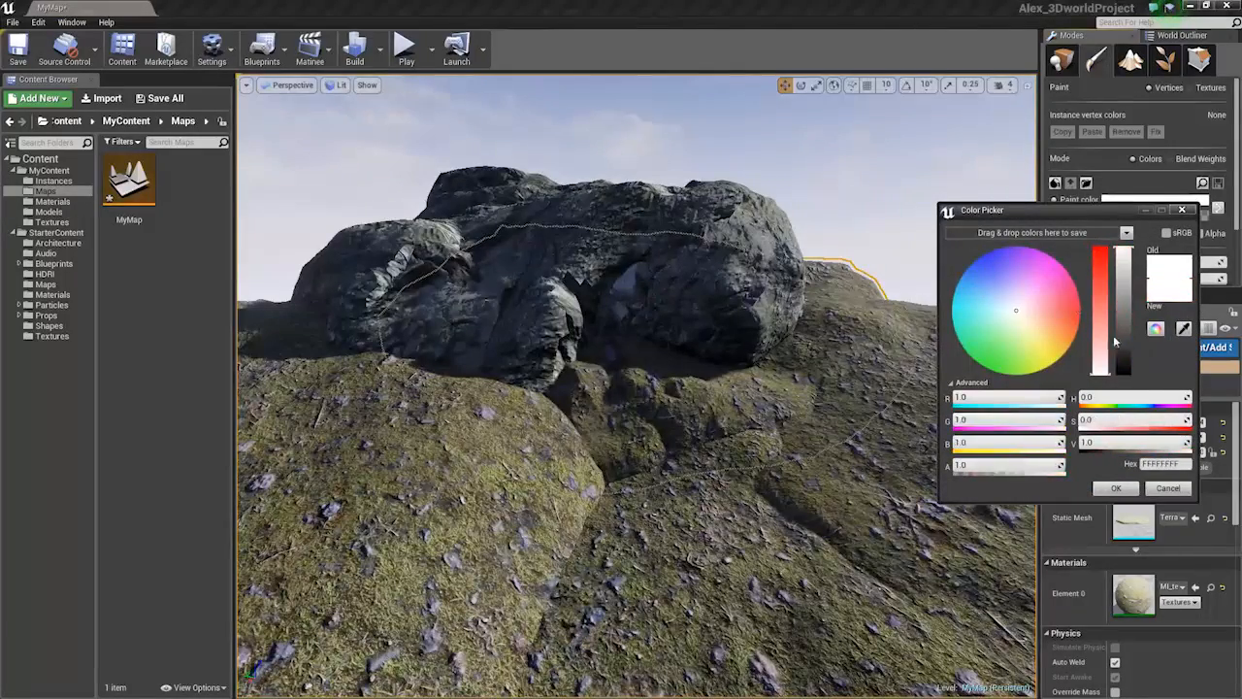
left_click(1117, 490)
right_click_drag(604, 372, 605, 388)
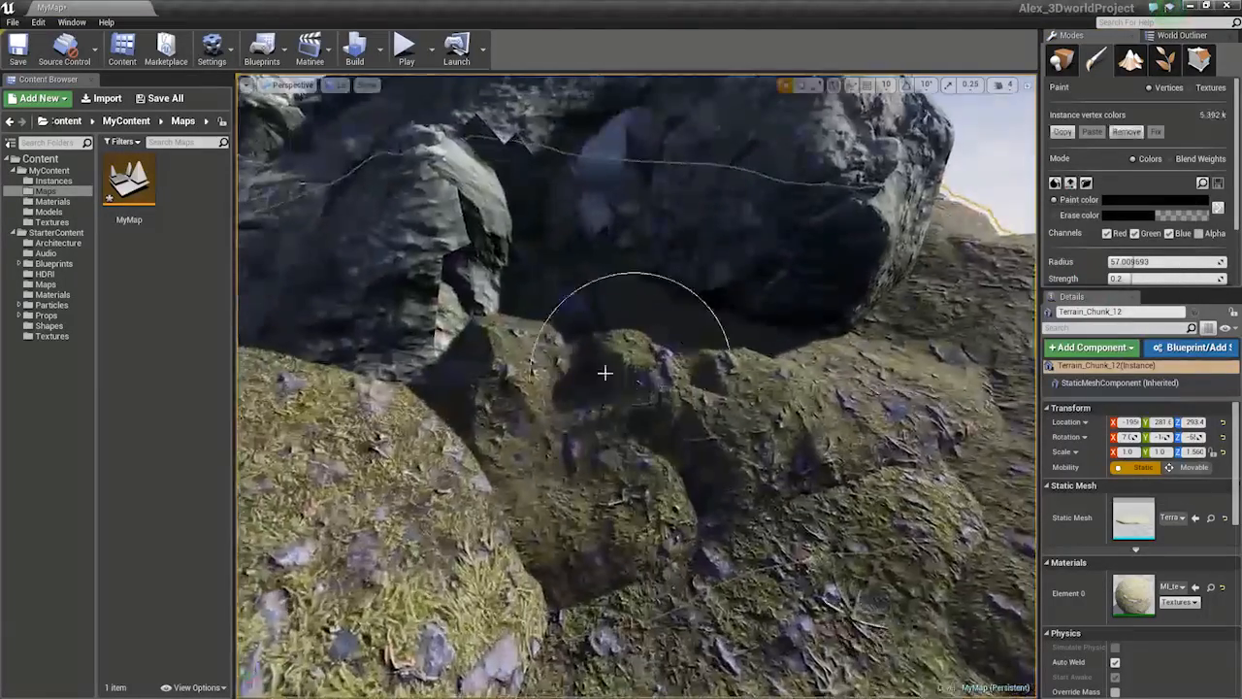
mouse_move(605, 372)
left_mouse_down()
mouse_move(582, 450)
mouse_move(479, 342)
mouse_move(741, 268)
left_mouse_up()
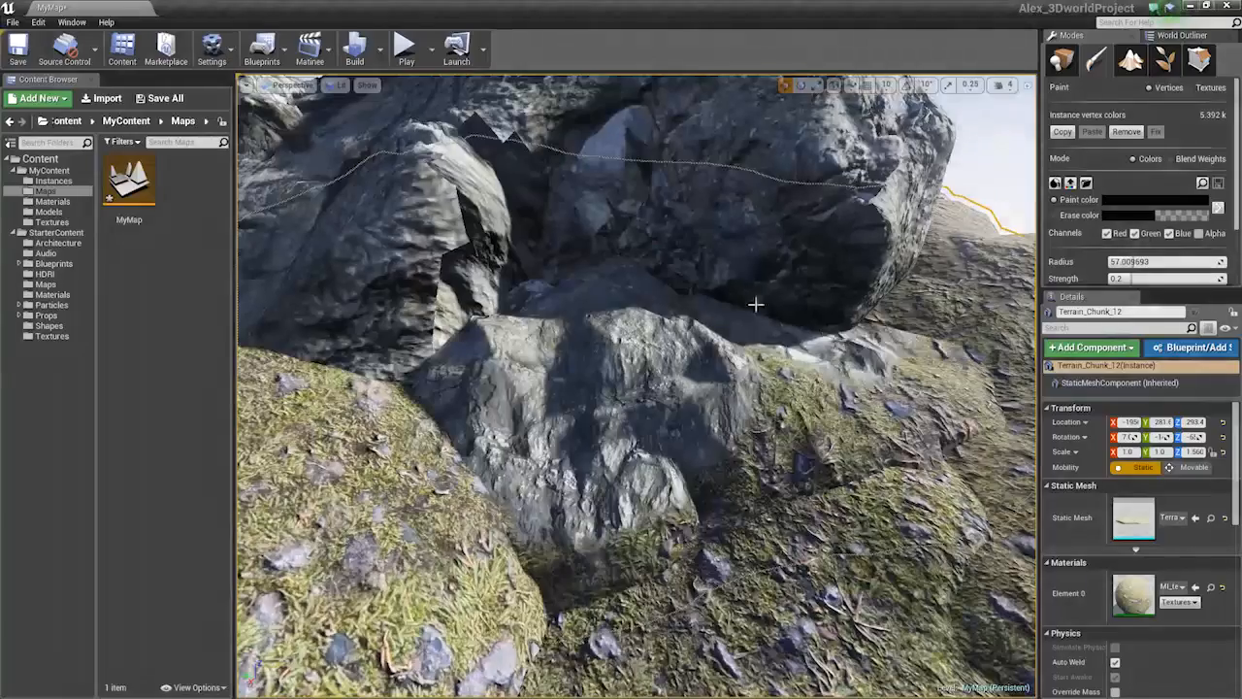
Paint the rest of the ledge, including its lower-left edge, as bare rock
key("s")
mouse_move(934, 161)
right_mouse_down()
mouse_move(934, 141)
mouse_move(955, 141)
mouse_move(947, 165)
right_mouse_up()
key("w")
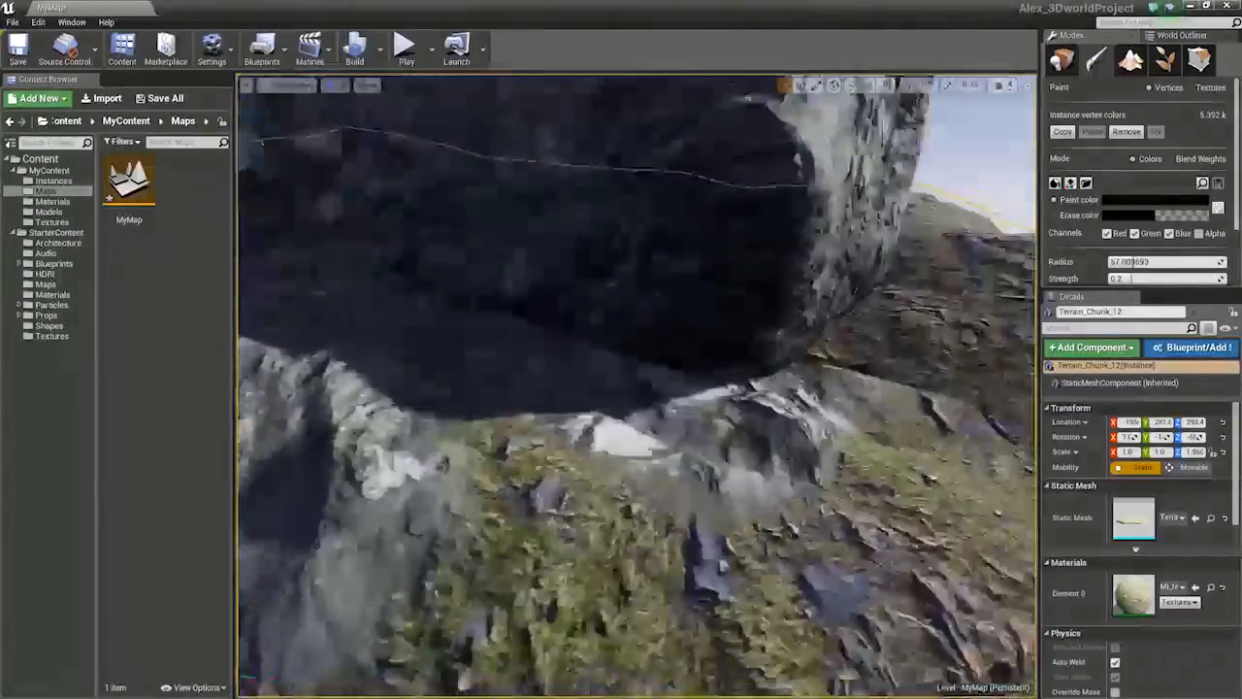
right_click_drag(540, 335, 541, 349)
key("s")
mouse_move(541, 335)
left_mouse_down()
mouse_move(465, 408)
mouse_move(501, 427)
left_mouse_up()
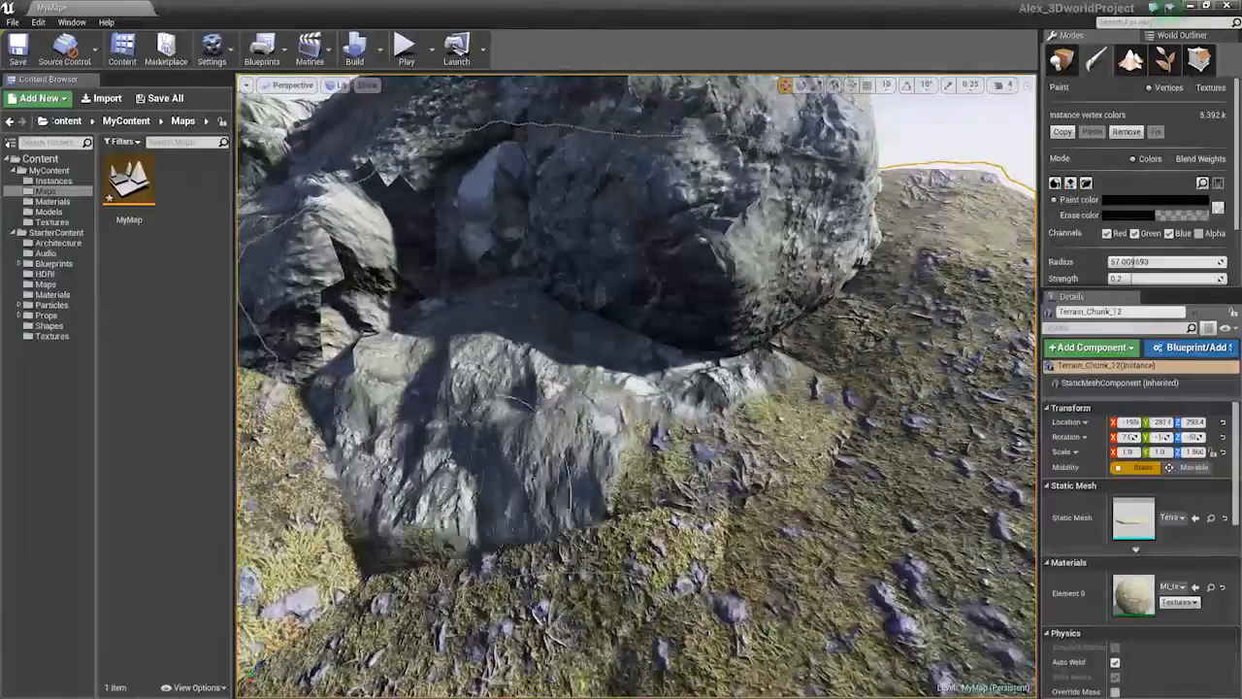
left_click_drag(485, 476, 495, 457)
key("s")
mouse_move(495, 457)
right_mouse_down()
mouse_move(515, 398)
mouse_move(491, 436)
mouse_move(495, 412)
right_mouse_up()
key("w")
key("s")
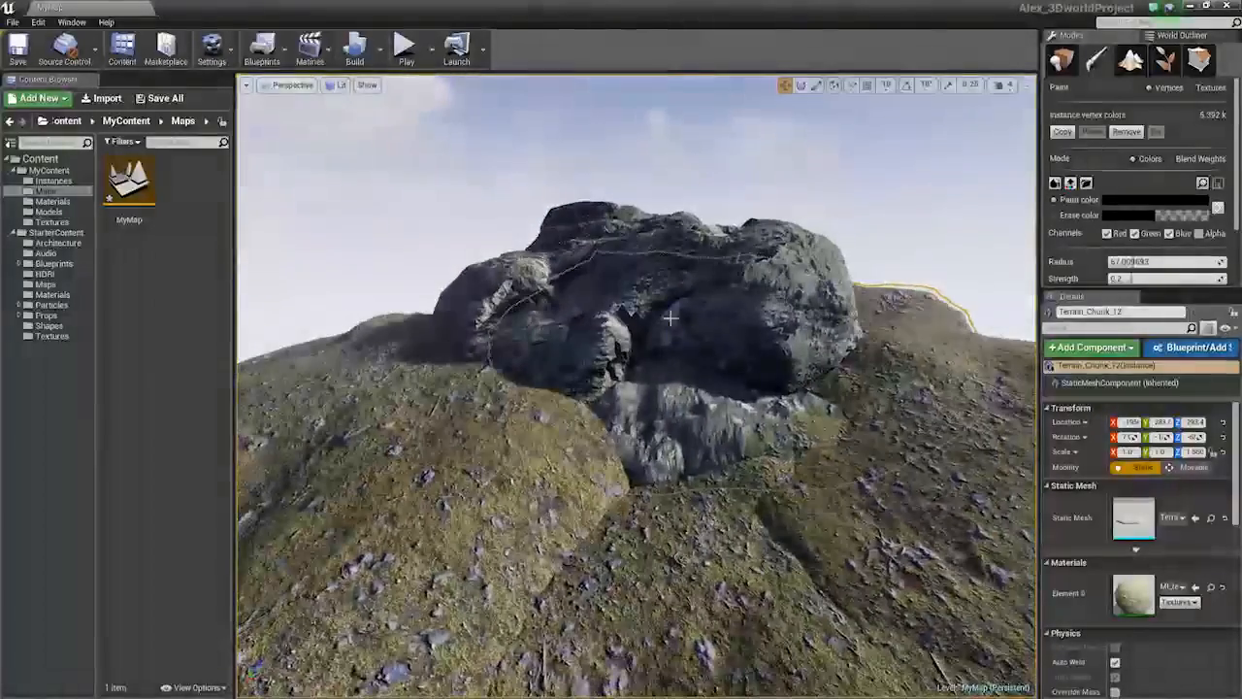
Return to Place mode and rotate the large rock around its vertical axis
key("shift+1")
left_click(638, 366)
key("e")
left_click_drag(622, 355, 678, 357)
key("w")
key("Escape")
key("w")
right_click_drag(669, 310, 680, 262)
key("s")
left_click(718, 335)
Open MI_Cliff_01 and set its Normal Strength to 1
double_click(1134, 594)
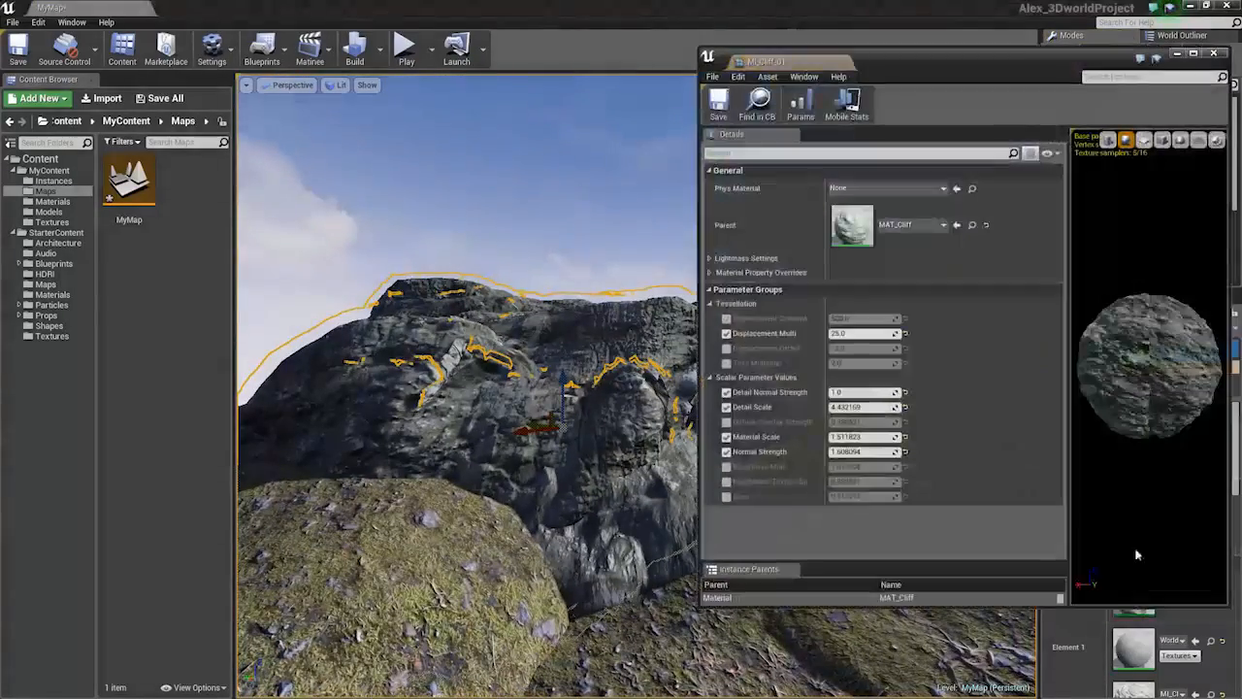
left_click(758, 114)
scroll(1169, 663, "down", 2)
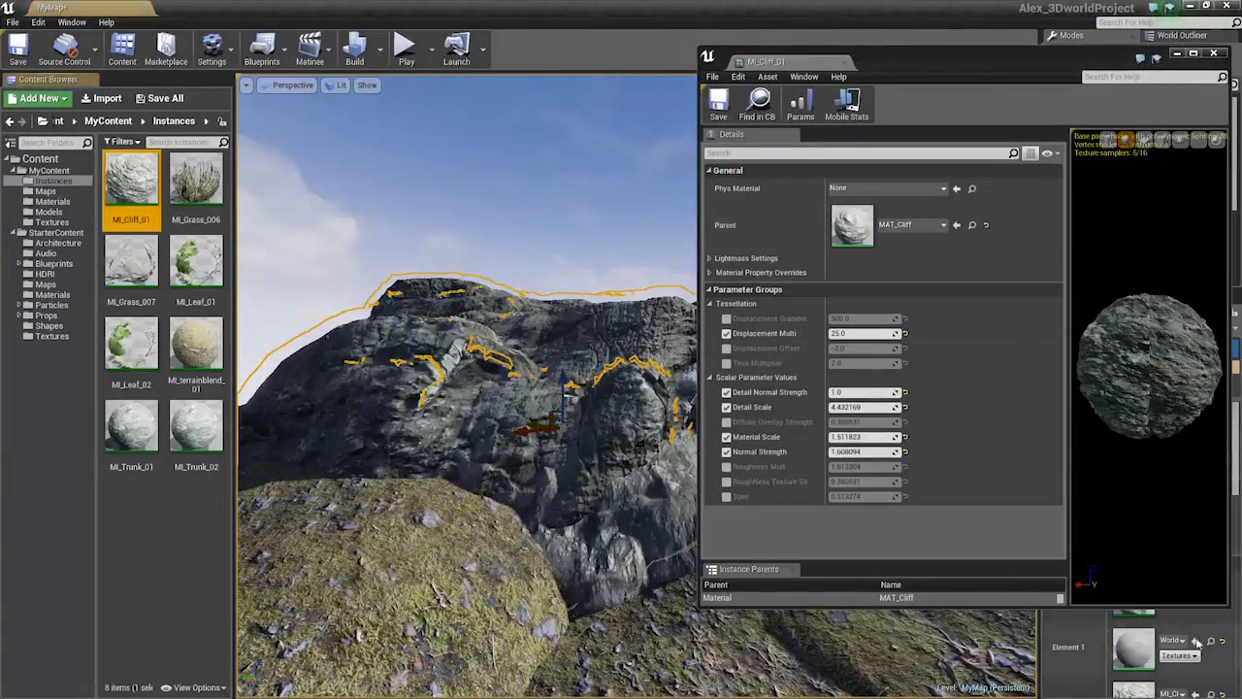
scroll(1169, 663, "down", 1)
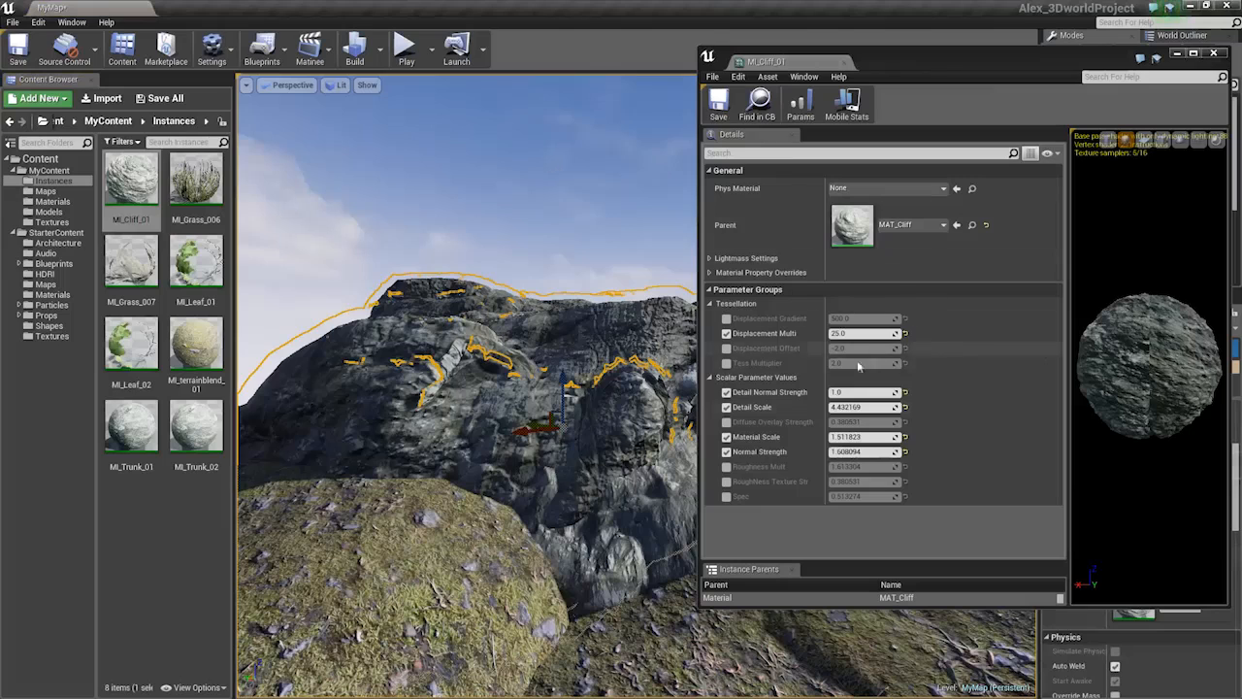
left_click(871, 450)
type("1")
key("Return")
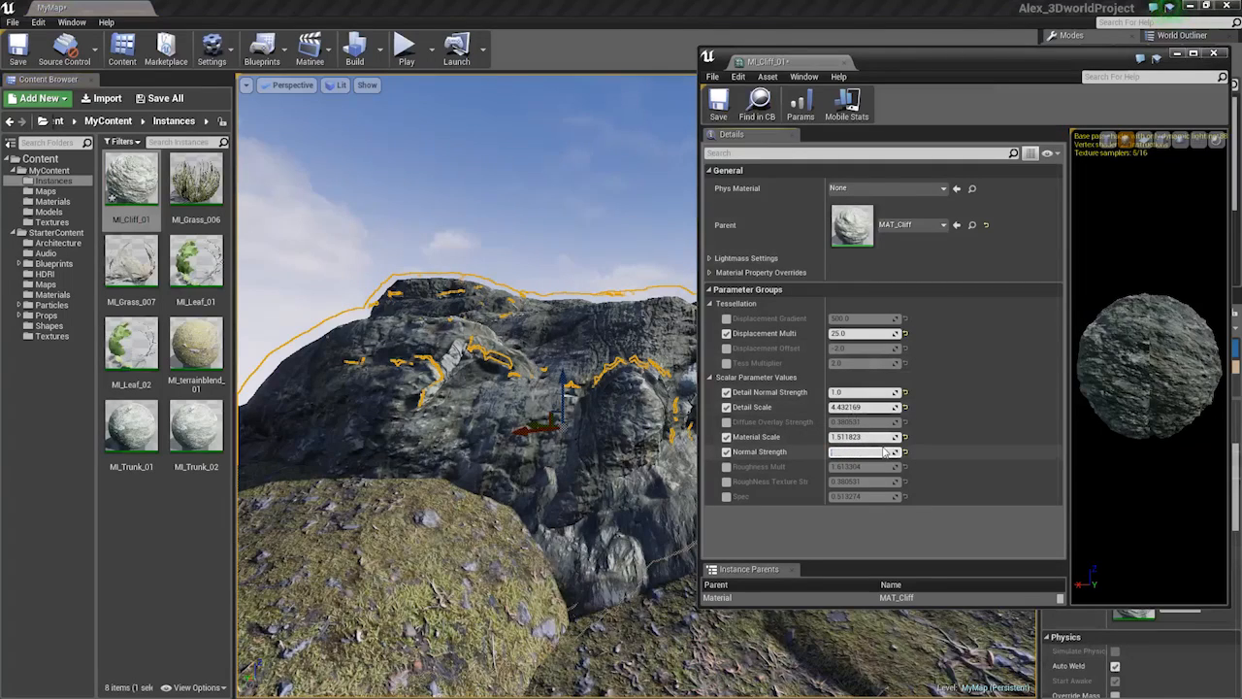
Close the material instance editor and select the terrain chunk beside the cliff
left_click(1214, 54)
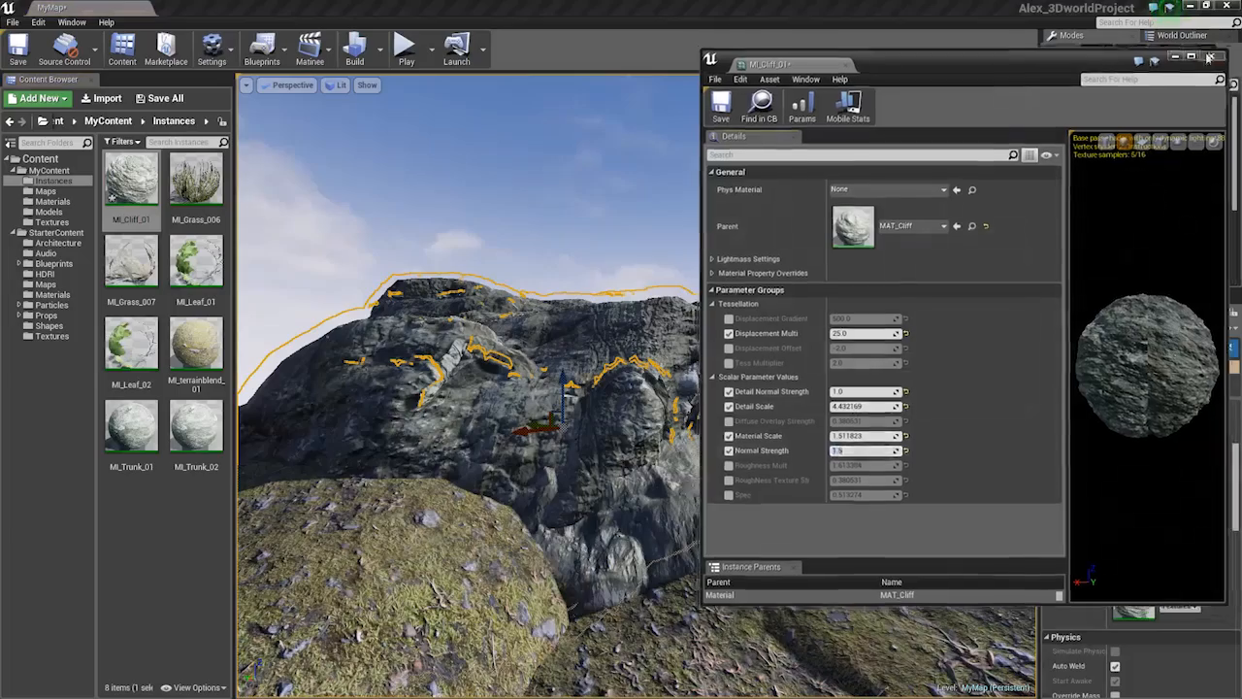
right_click_drag(825, 379, 907, 398)
left_click(874, 388)
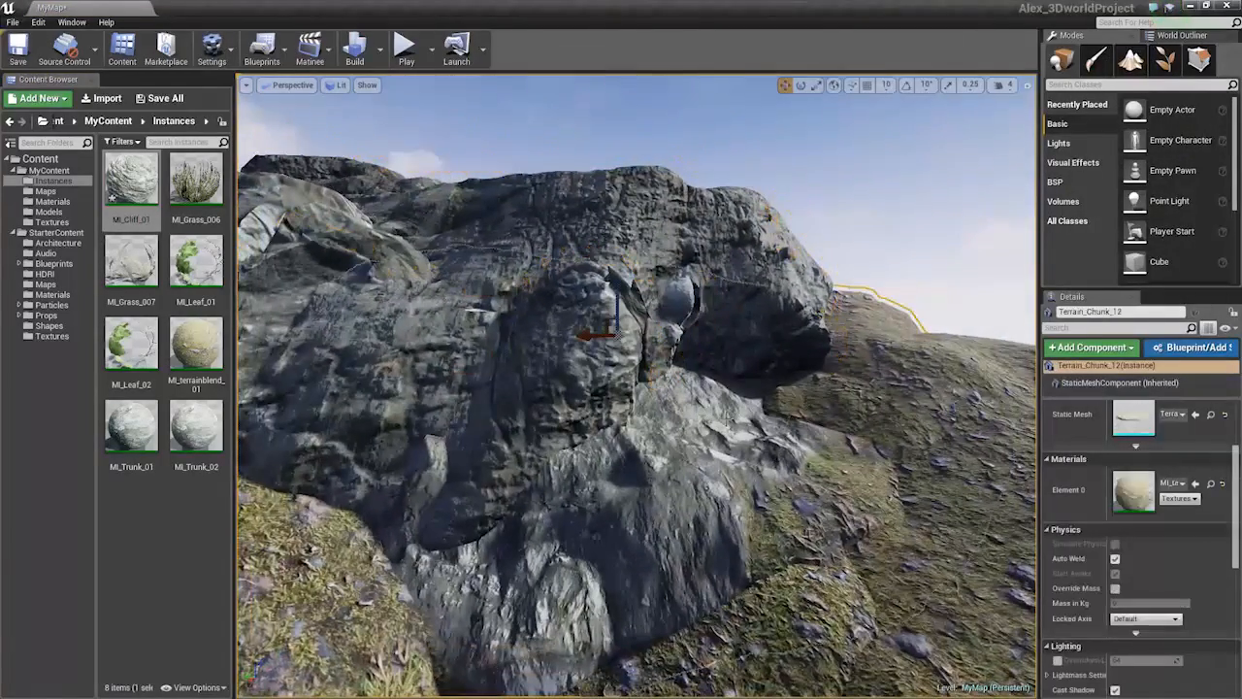
Open the terrain chunk's material instance and its parent MAT_BlendMaterial, maximizing the editor
double_click(1140, 490)
double_click(848, 223)
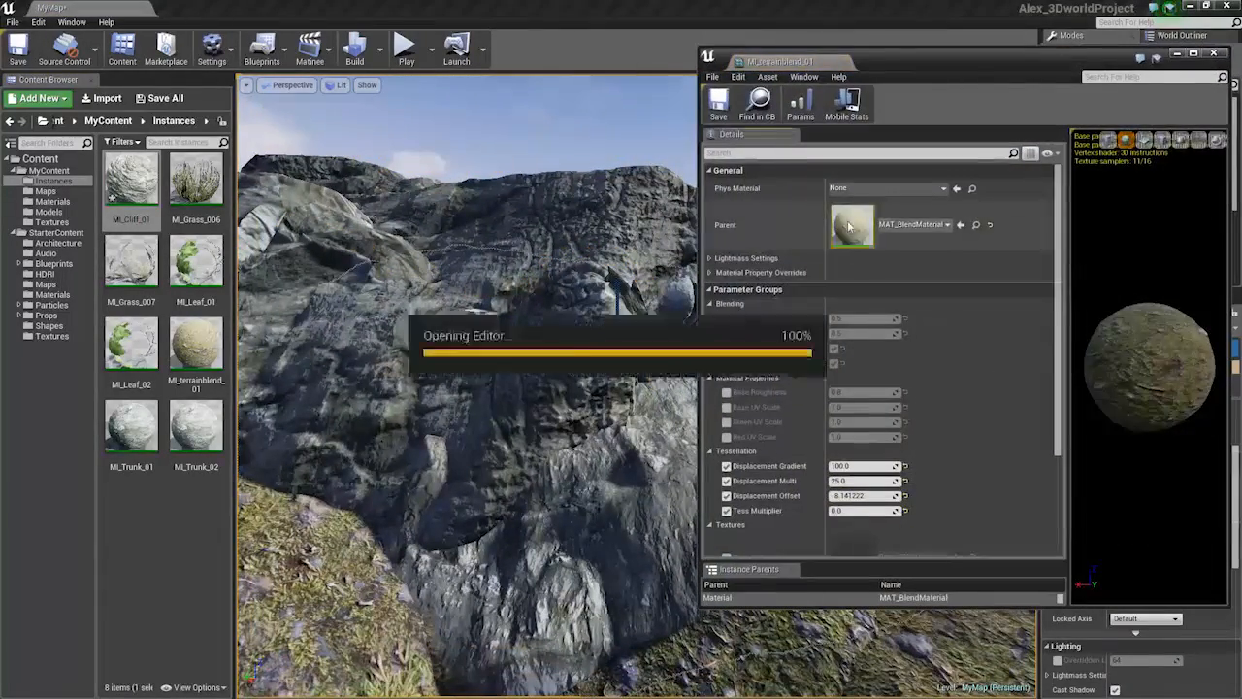
left_click_drag(1011, 66, 766, 138)
double_click(766, 138)
Drag the Cliff Normal node out of the Normal Blend group
right_click_drag(617, 396, 950, 279)
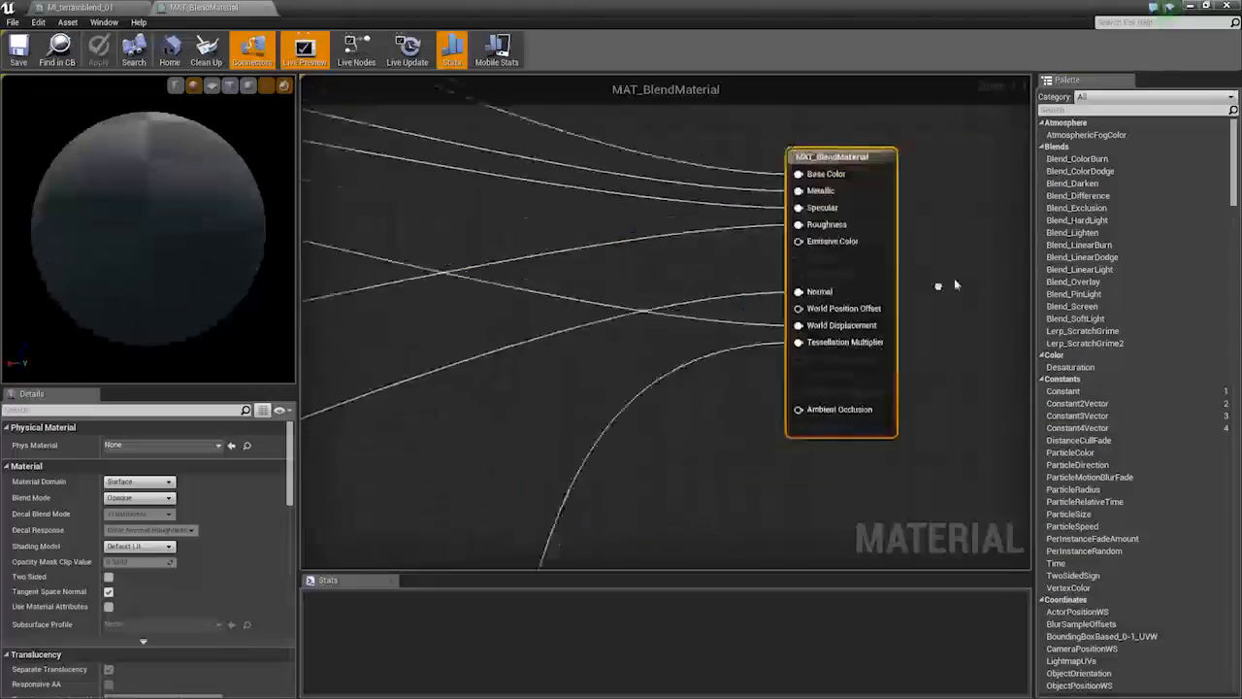
scroll(942, 282, "down", 8)
right_click_drag(710, 398, 592, 334)
scroll(592, 335, "up", 7)
scroll(592, 334, "down", 3)
right_click_drag(509, 365, 693, 343)
right_click_drag(360, 270, 765, 394)
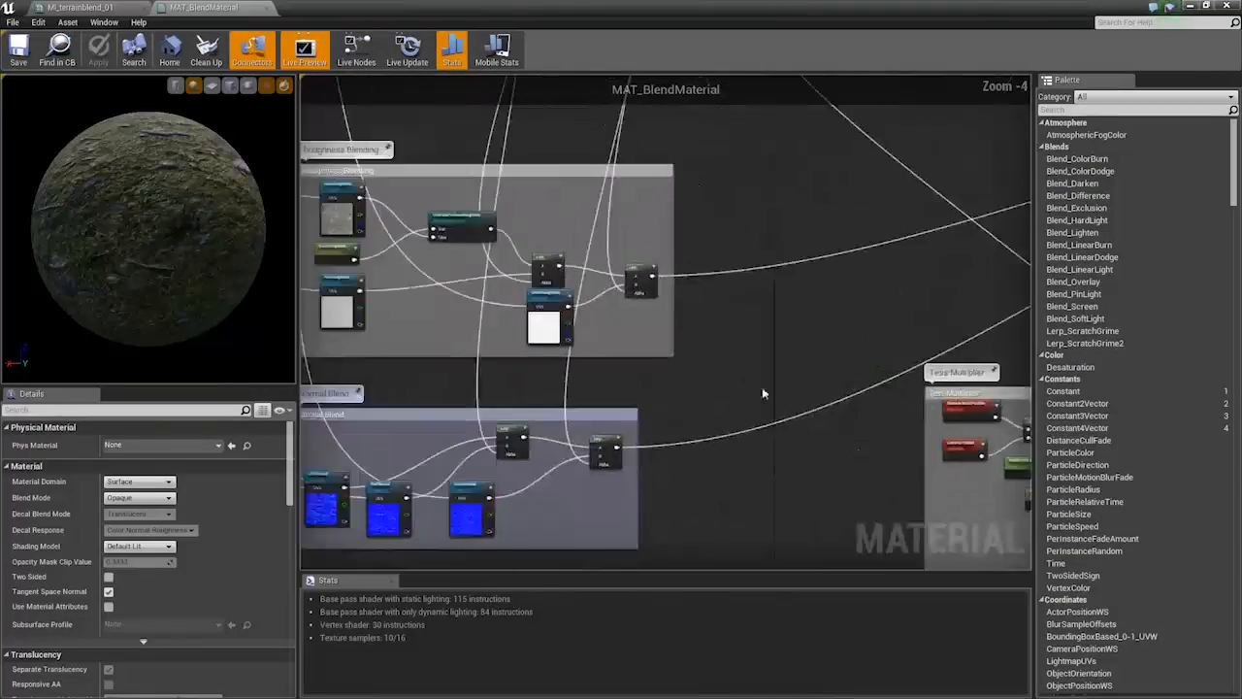
right_click_drag(466, 476, 799, 372)
scroll(636, 410, "up", 4)
left_click_drag(666, 420, 407, 378)
right_click_drag(406, 377, 632, 365)
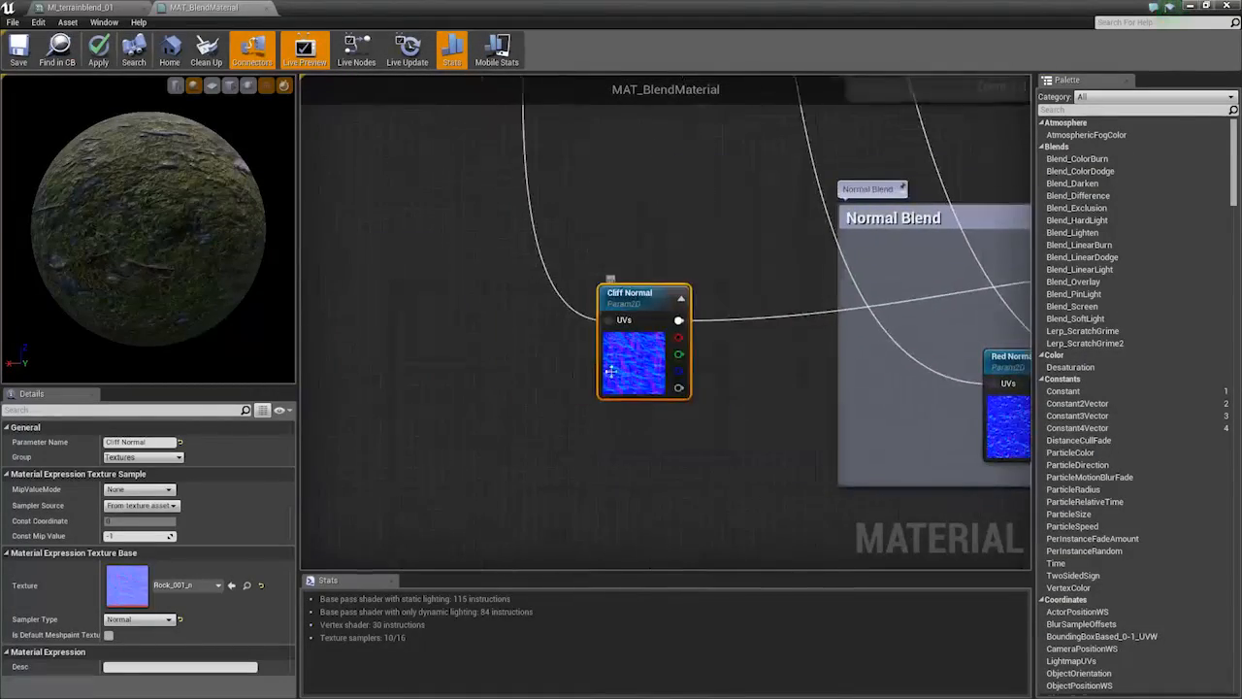
left_click(548, 366)
left_click(148, 7)
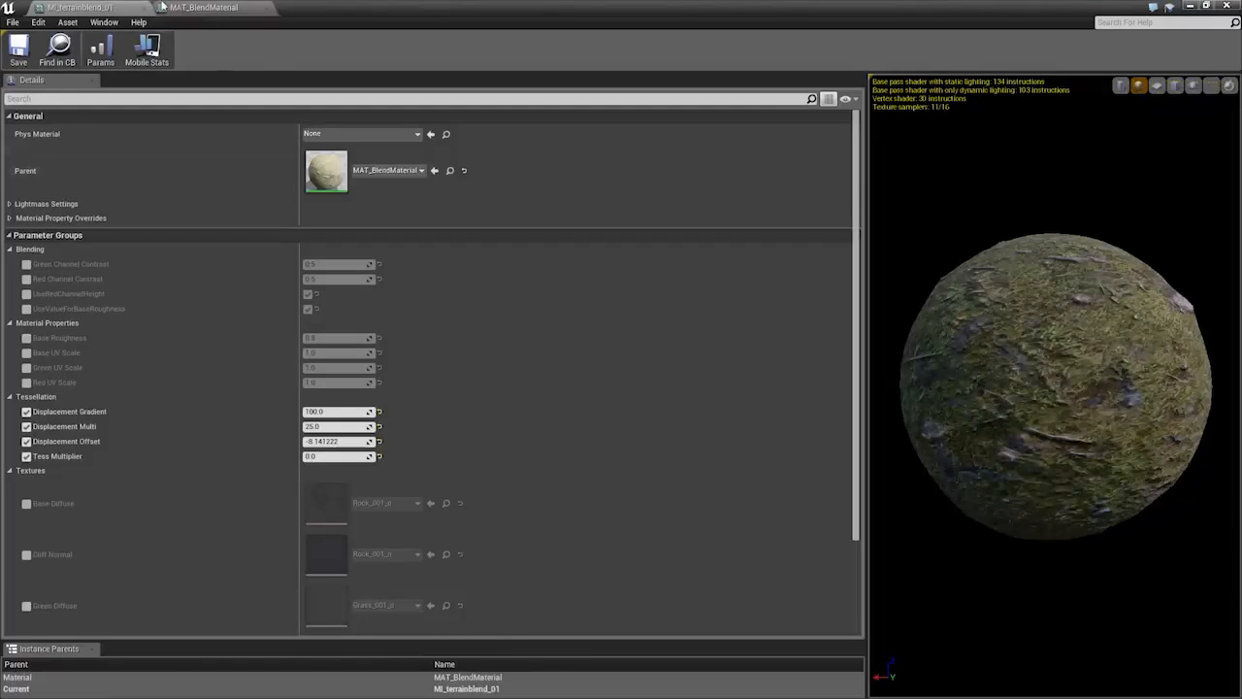
left_click(189, 8)
Add a ComponentMask and a Multiply node, wiring the mask into Multiply A
left_click_drag(607, 355, 428, 301)
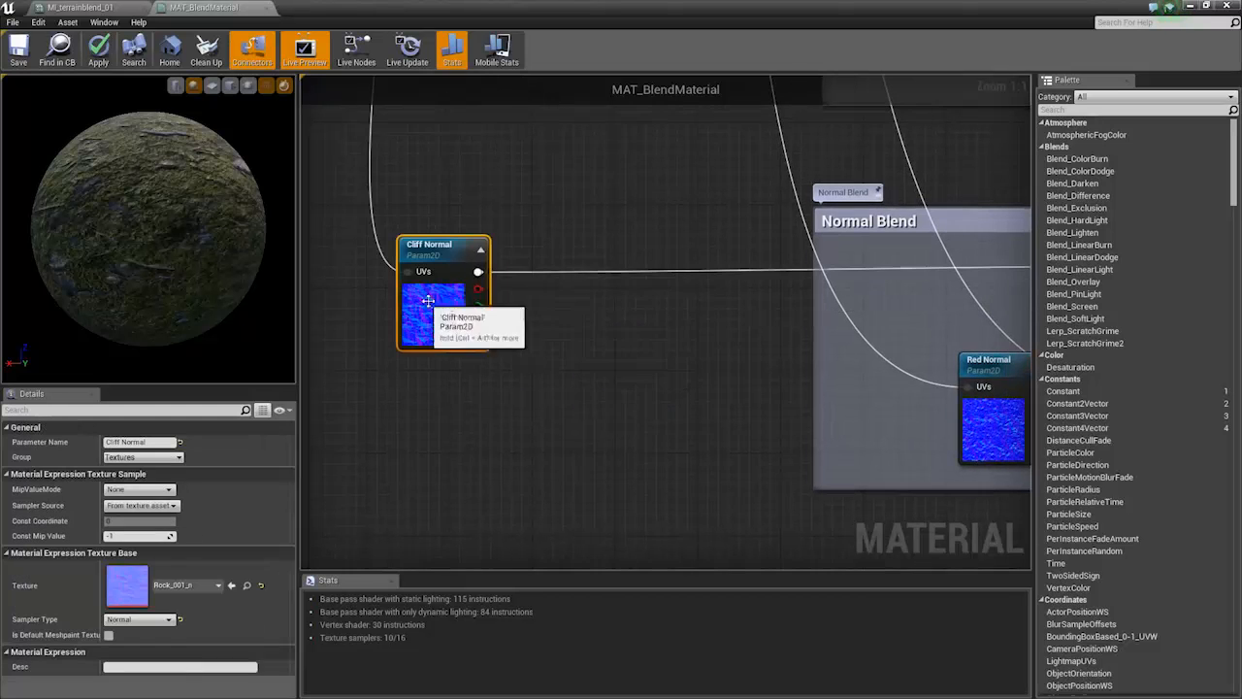
right_click(549, 300)
type("as")
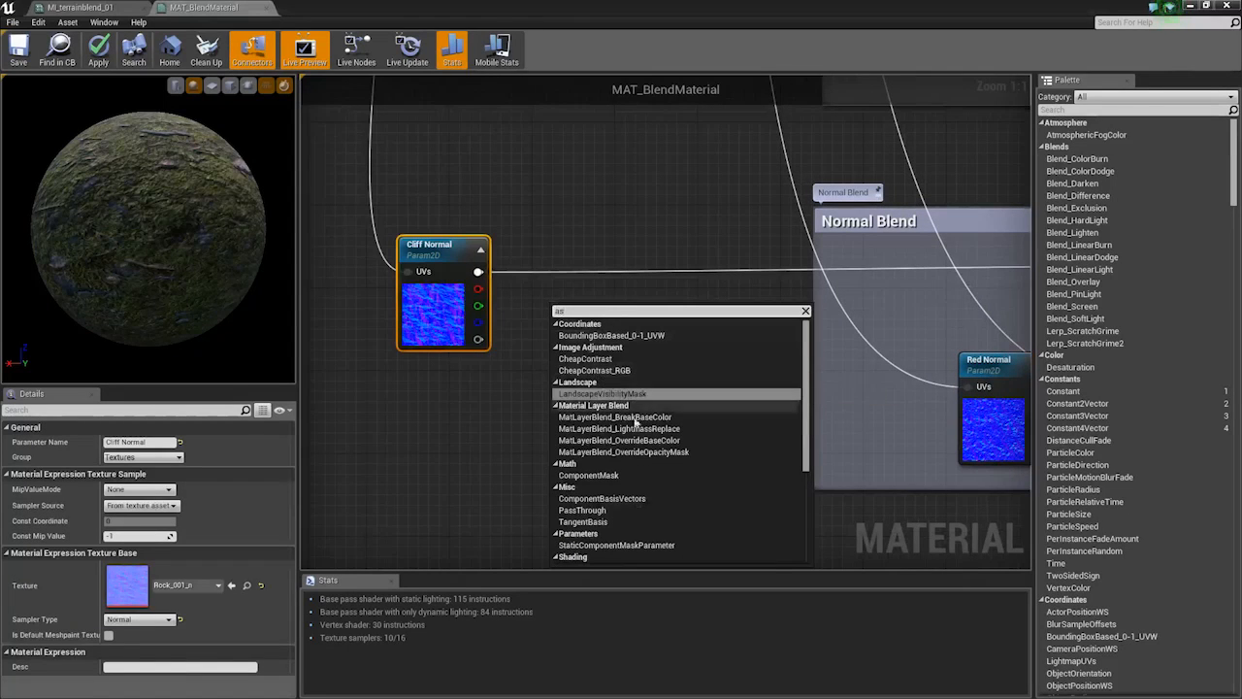
left_click(589, 476)
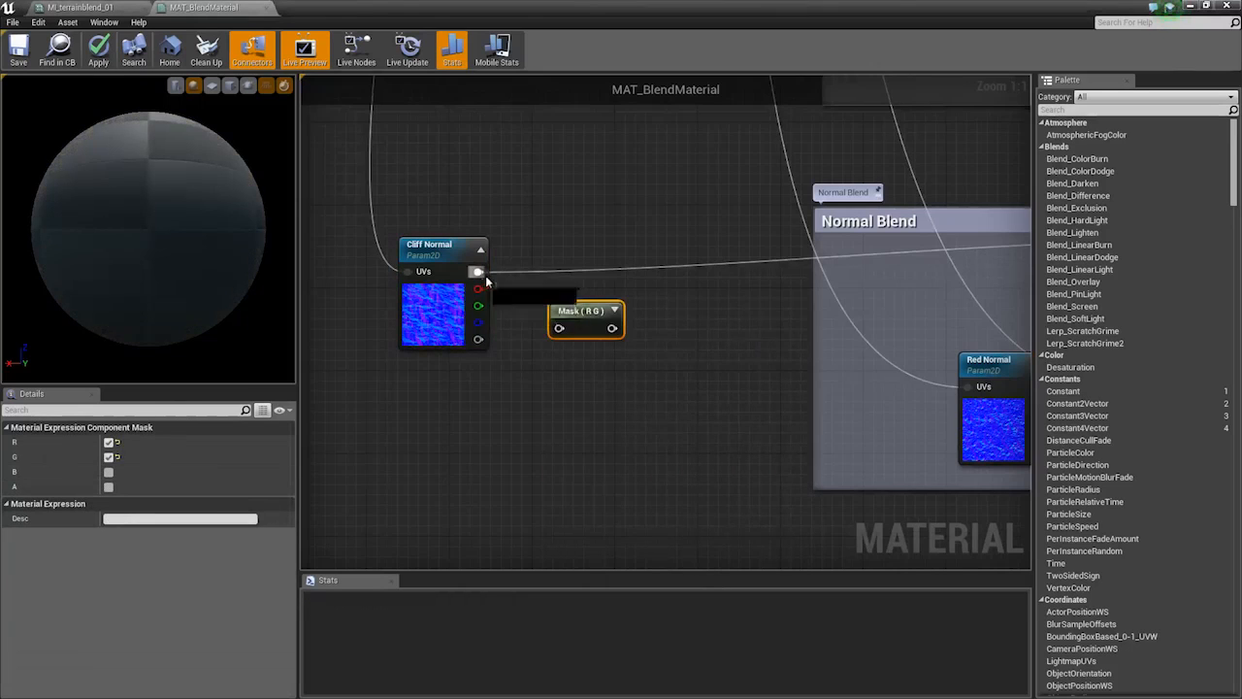
right_click_drag(566, 331, 630, 313)
left_click(645, 367)
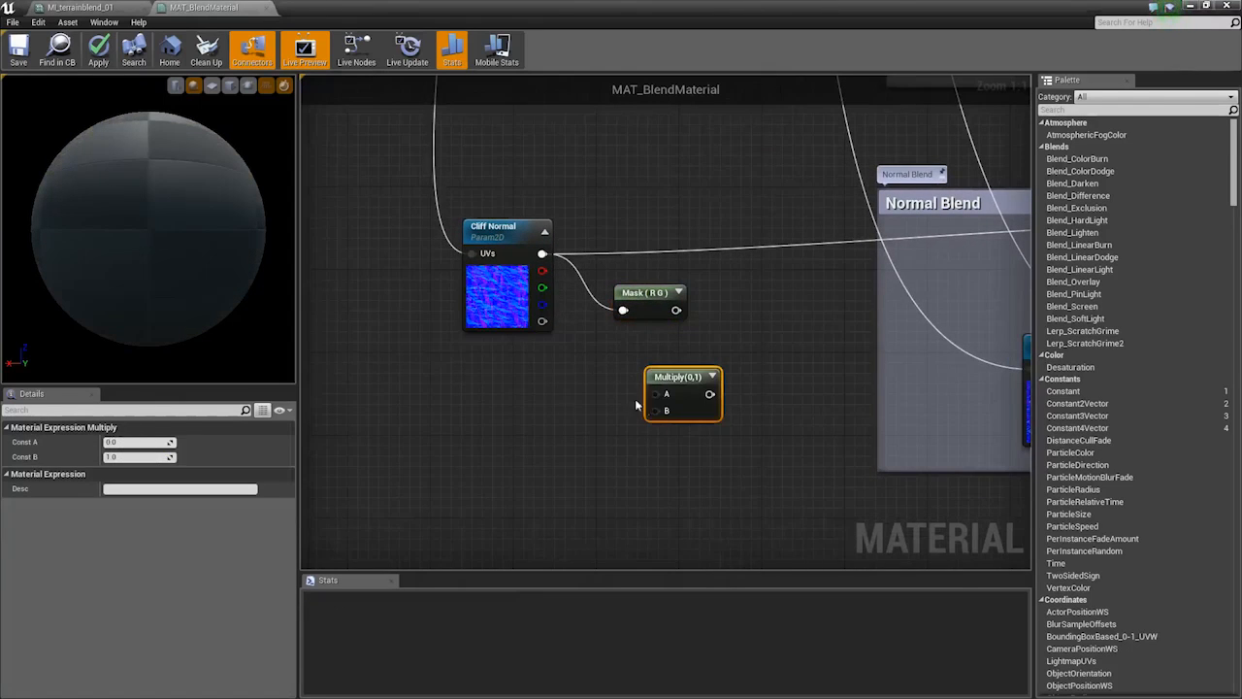
left_click_drag(684, 317, 677, 311)
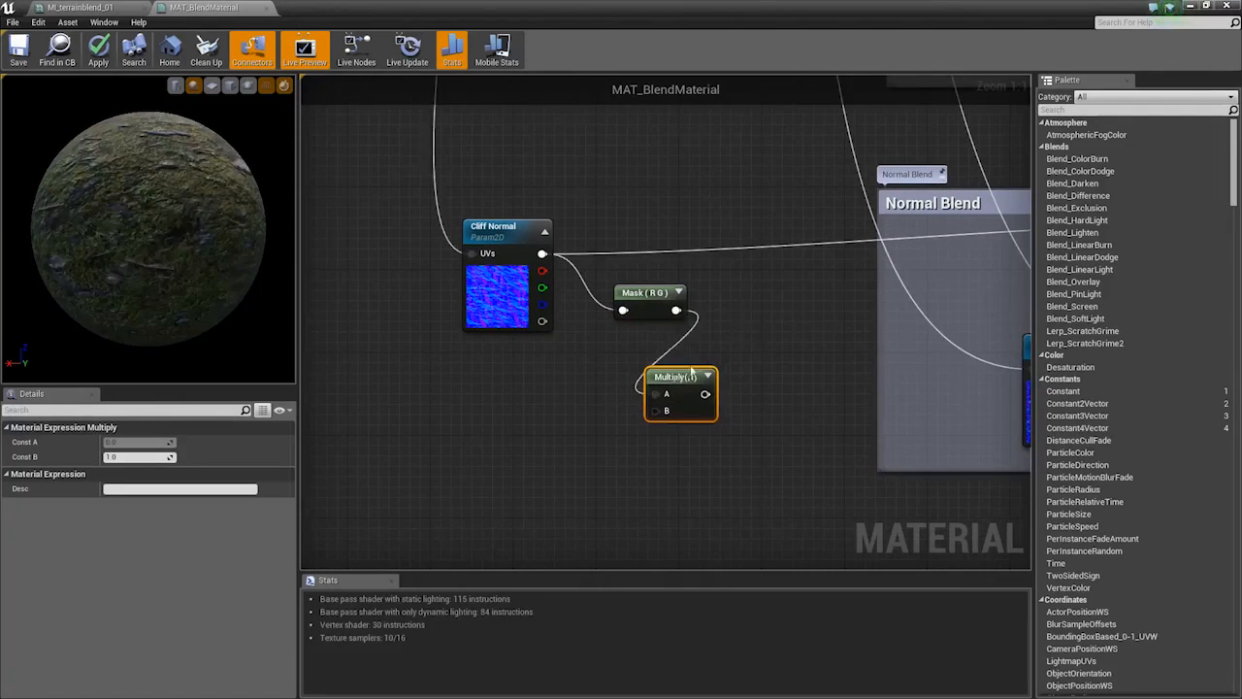
Add a constant, convert it to the Base Normal Strength parameter, and wire it into Multiply B
left_click_drag(678, 377, 553, 309)
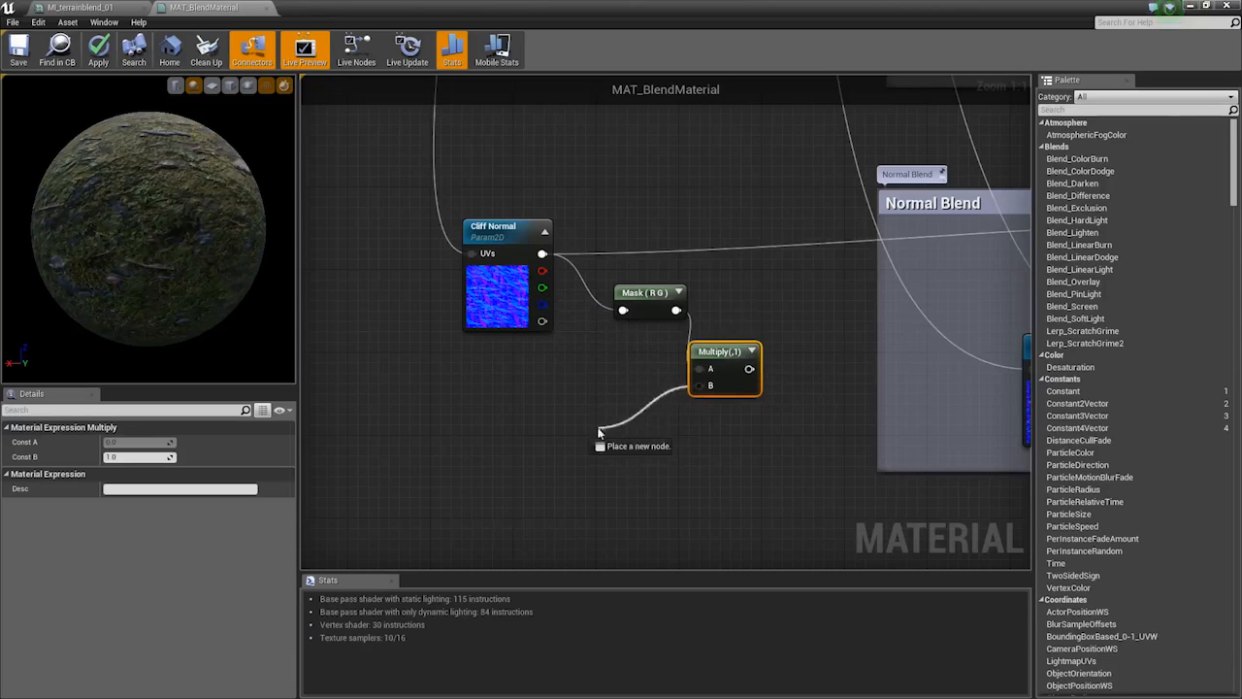
left_click_drag(598, 430, 598, 431)
left_click(572, 390)
key("1")
left_click(572, 390)
right_click(574, 392)
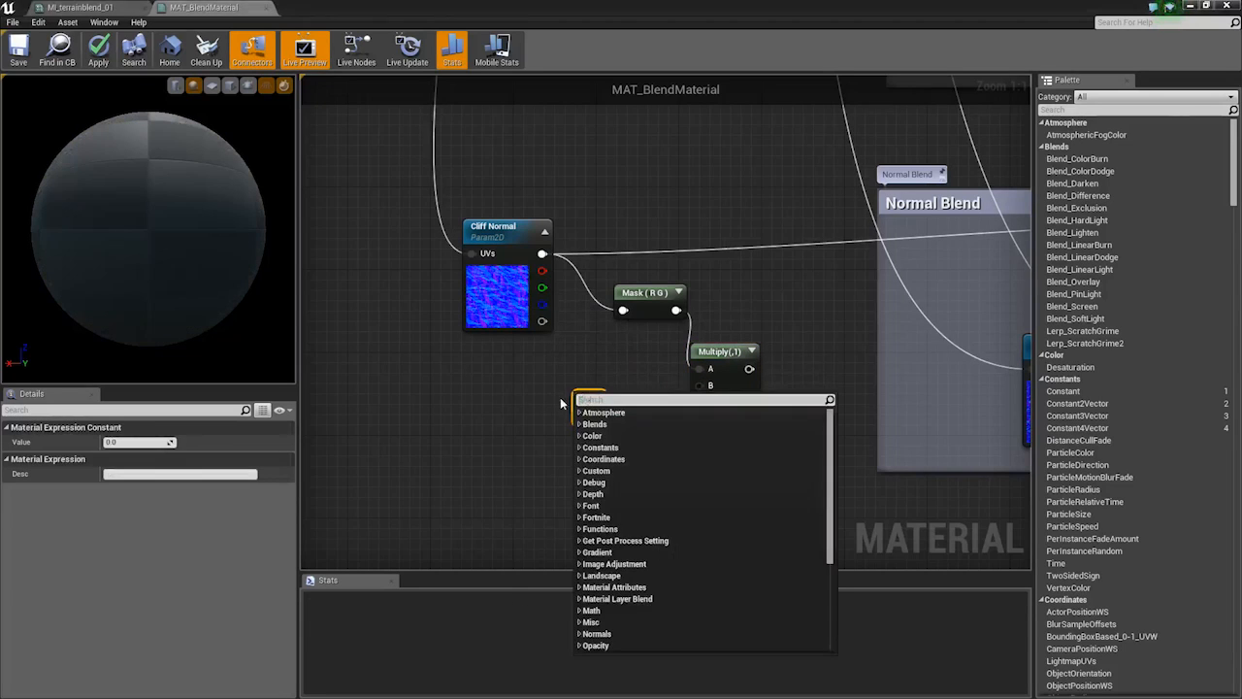
left_click(561, 403)
right_click(588, 401)
left_click(625, 408)
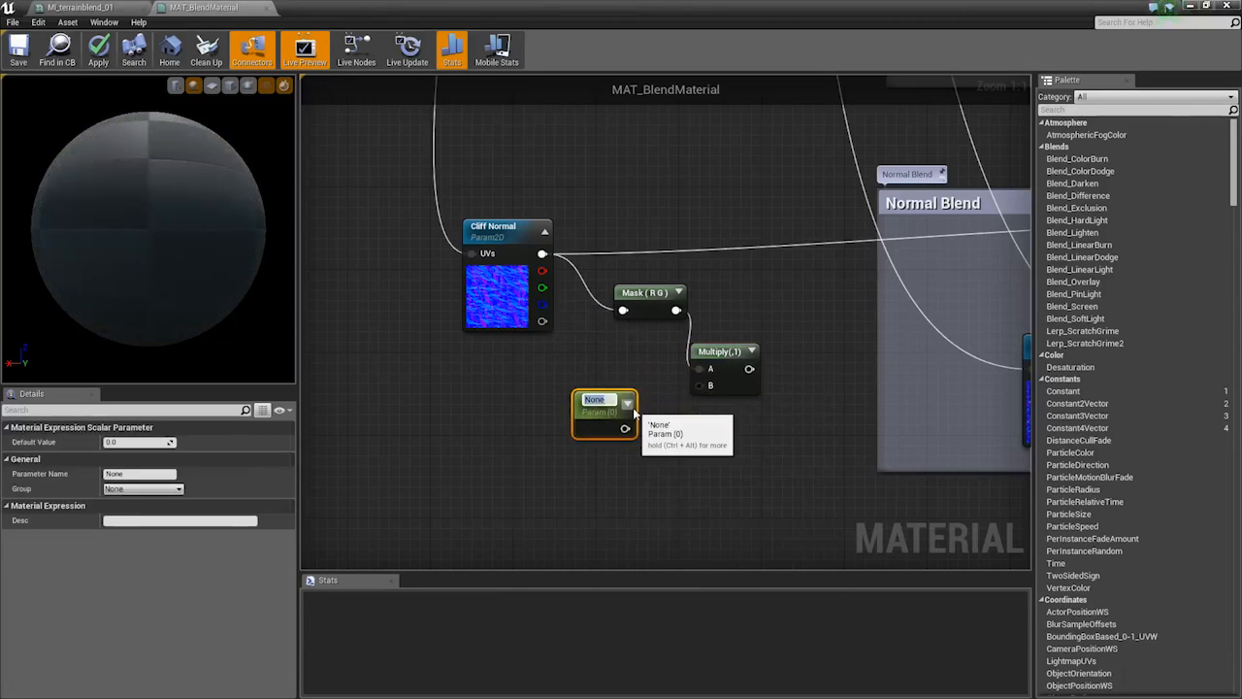
type("Mate")
key("BackSpace")
key("BackSpace")
key("BackSpace")
key("BackSpace")
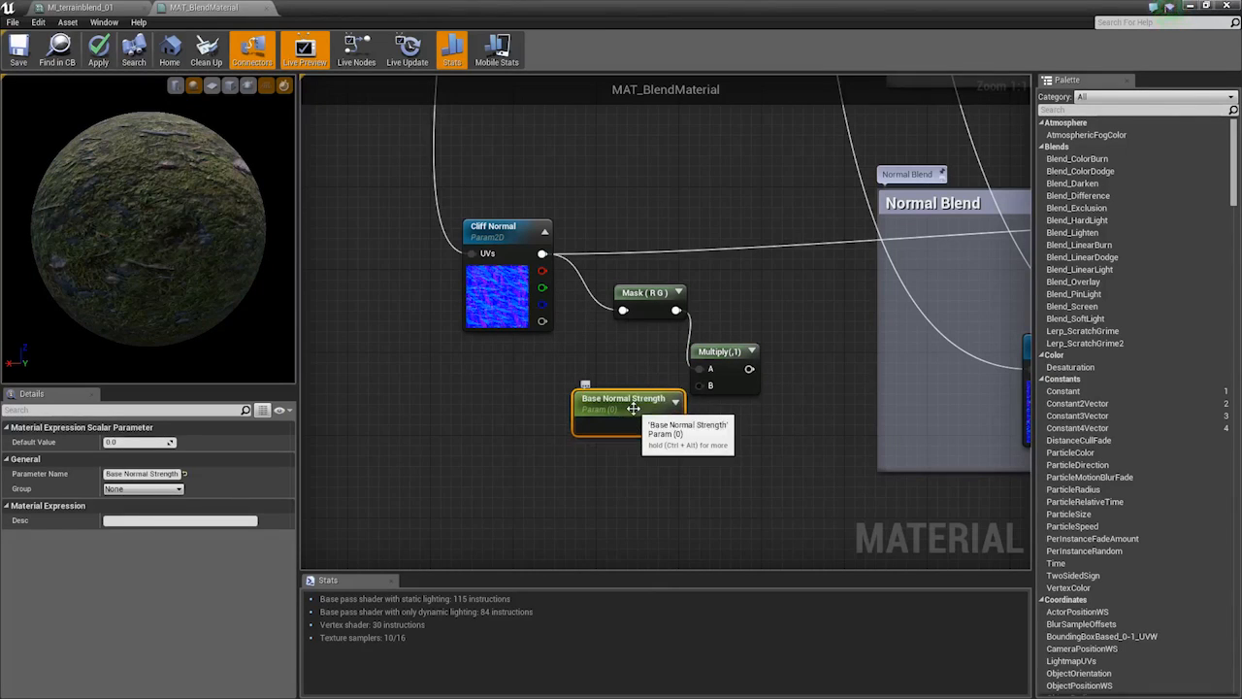
mouse_move(664, 414)
left_mouse_down()
mouse_move(646, 387)
mouse_move(655, 398)
left_mouse_up()
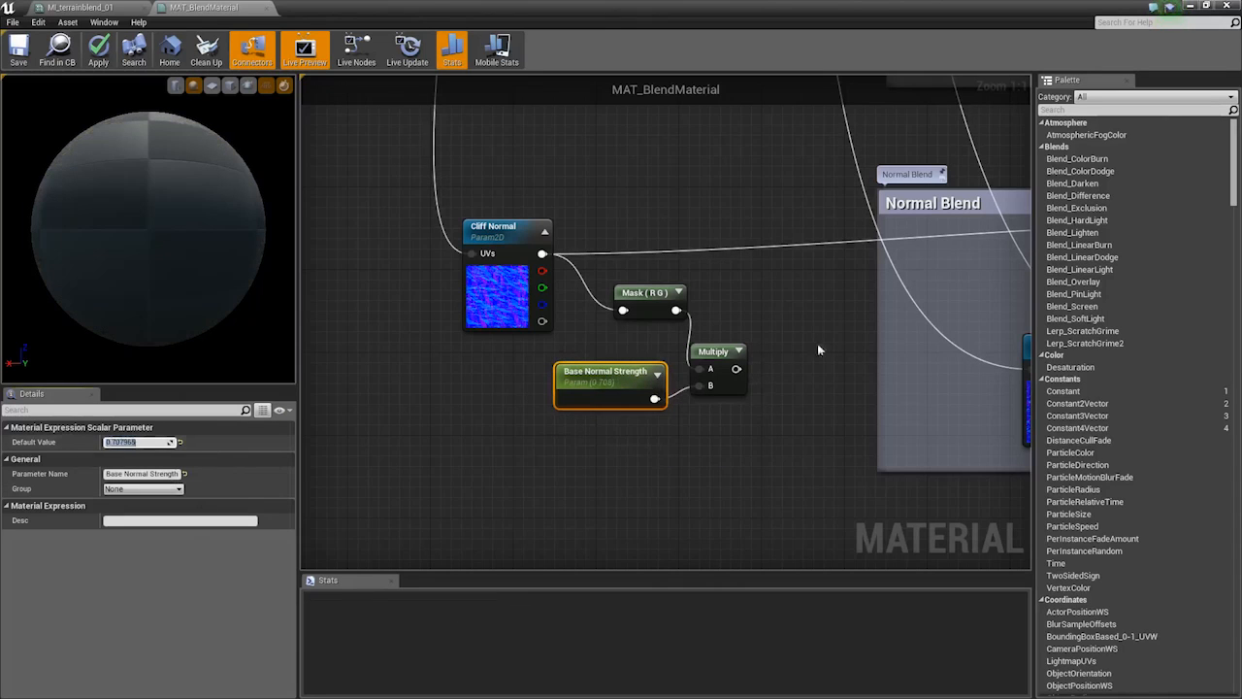
Move the Multiply node beside the mask and add an AppendVector from its output
left_click_drag(730, 360, 587, 332)
right_click_drag(642, 333, 553, 333)
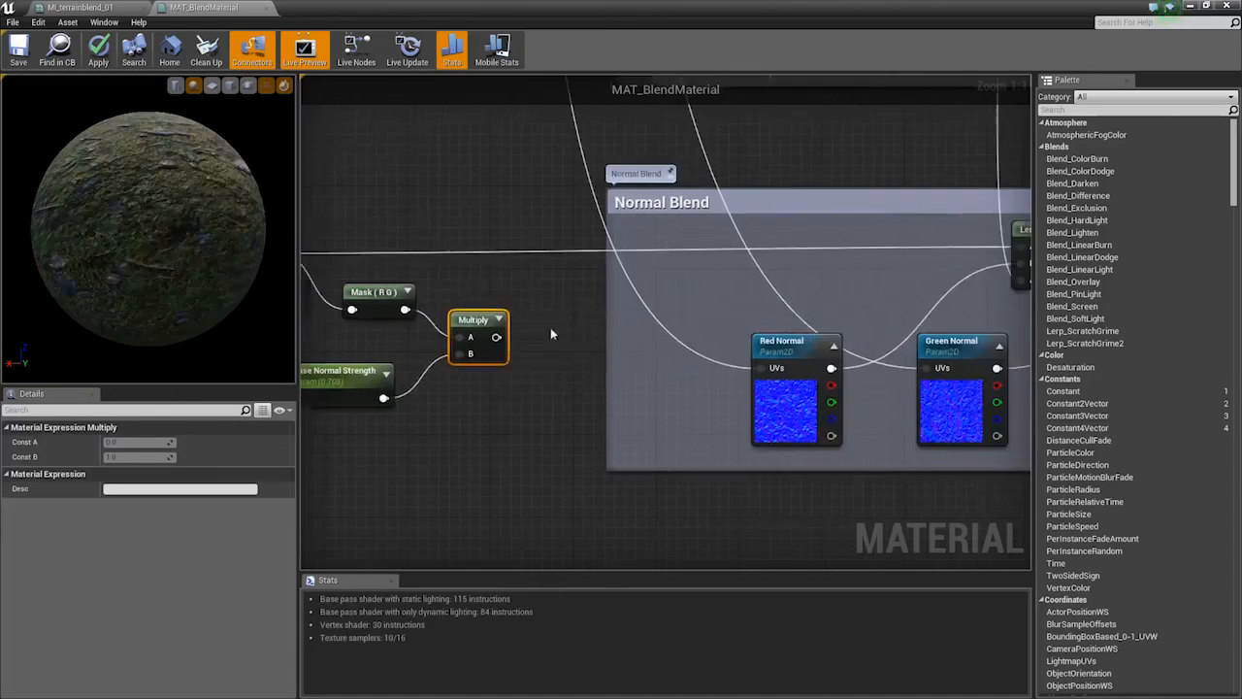
left_click_drag(495, 337, 539, 283)
type("append")
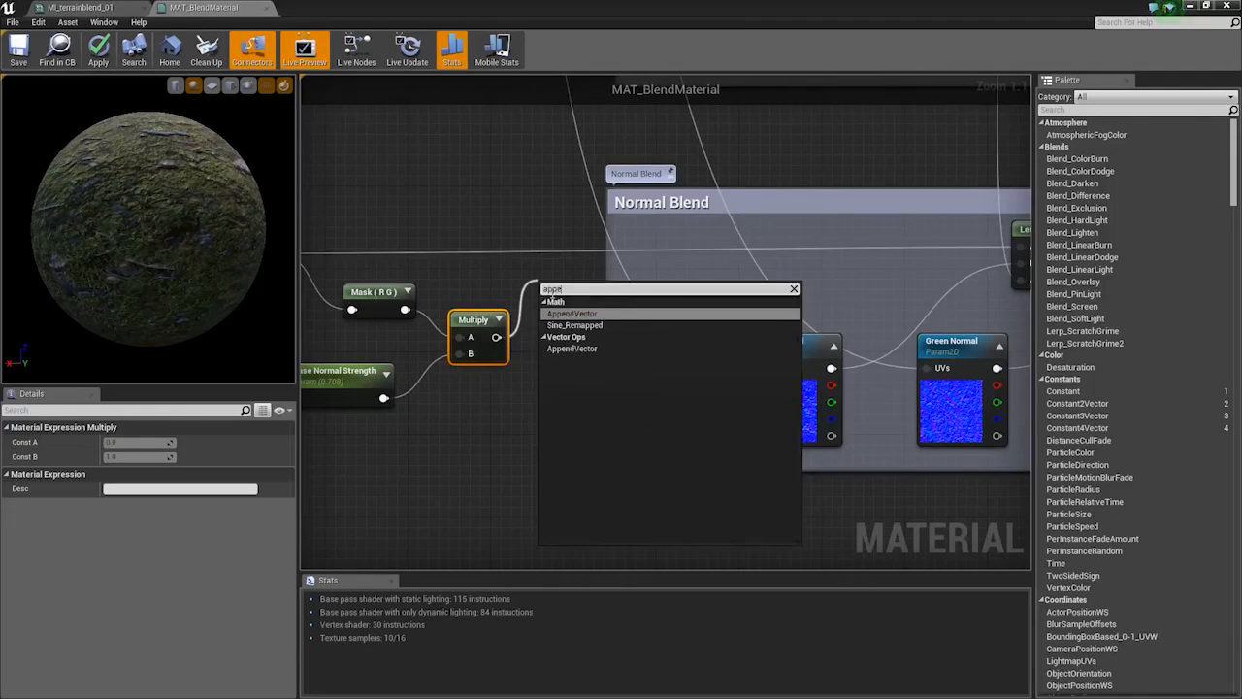
key("Return")
Connect Cliff Normal's blue channel to Append B and Append's output to Lerp A
right_click_drag(603, 267, 763, 293)
left_click_drag(431, 331, 707, 355)
right_click_drag(758, 325, 529, 351)
left_click_drag(514, 357, 956, 299)
scroll(810, 155, "down", 2)
right_click_drag(429, 247, 618, 288)
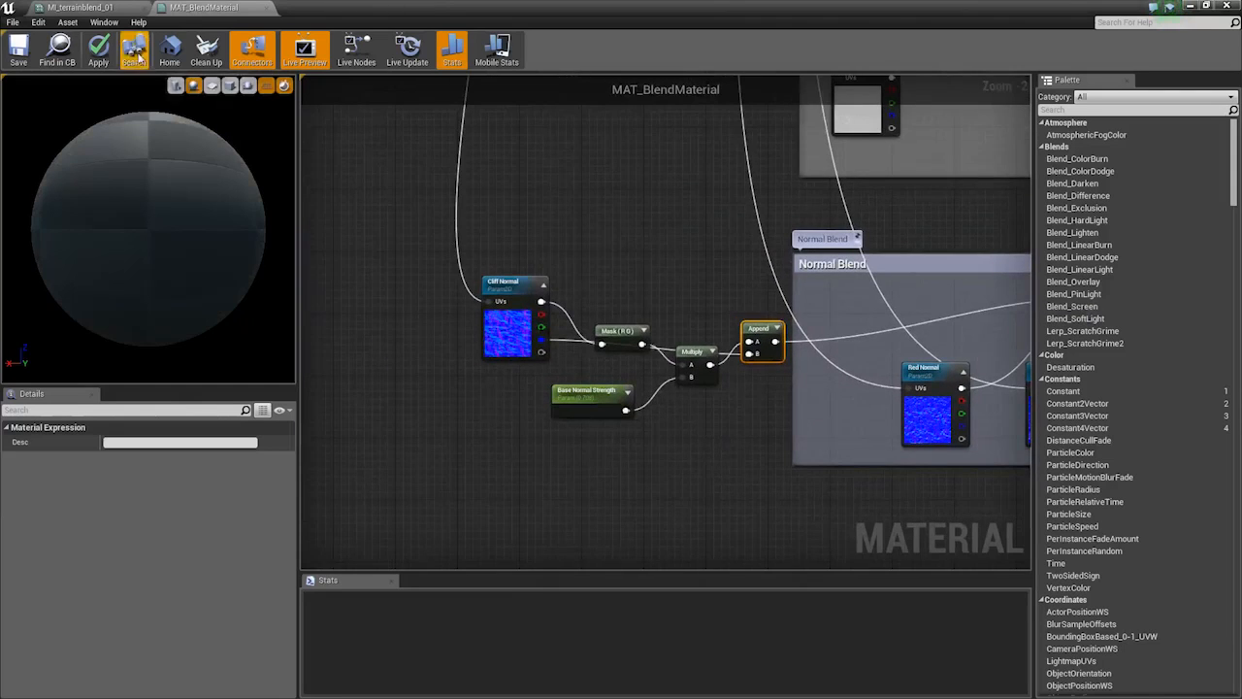
Apply the MAT_BlendMaterial changes, close its graph tab and undock MI_terrainblend_01
left_click(115, 60)
left_click(84, 7)
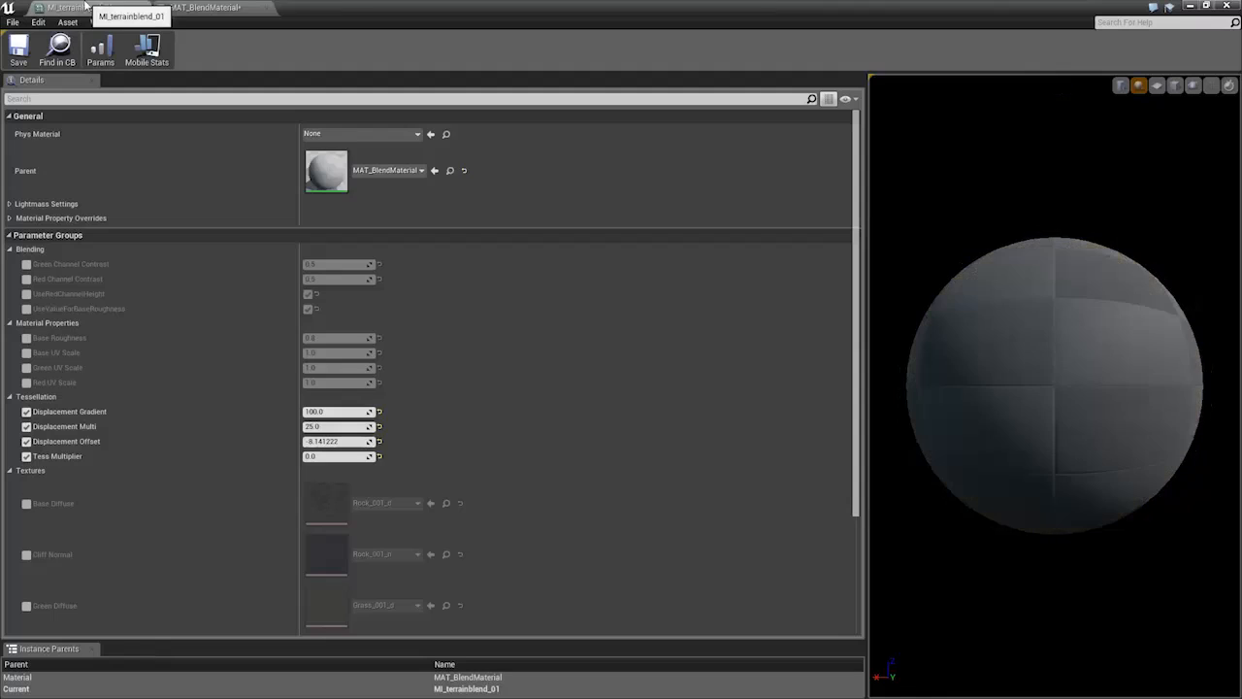
left_click(208, 9)
left_click(266, 8)
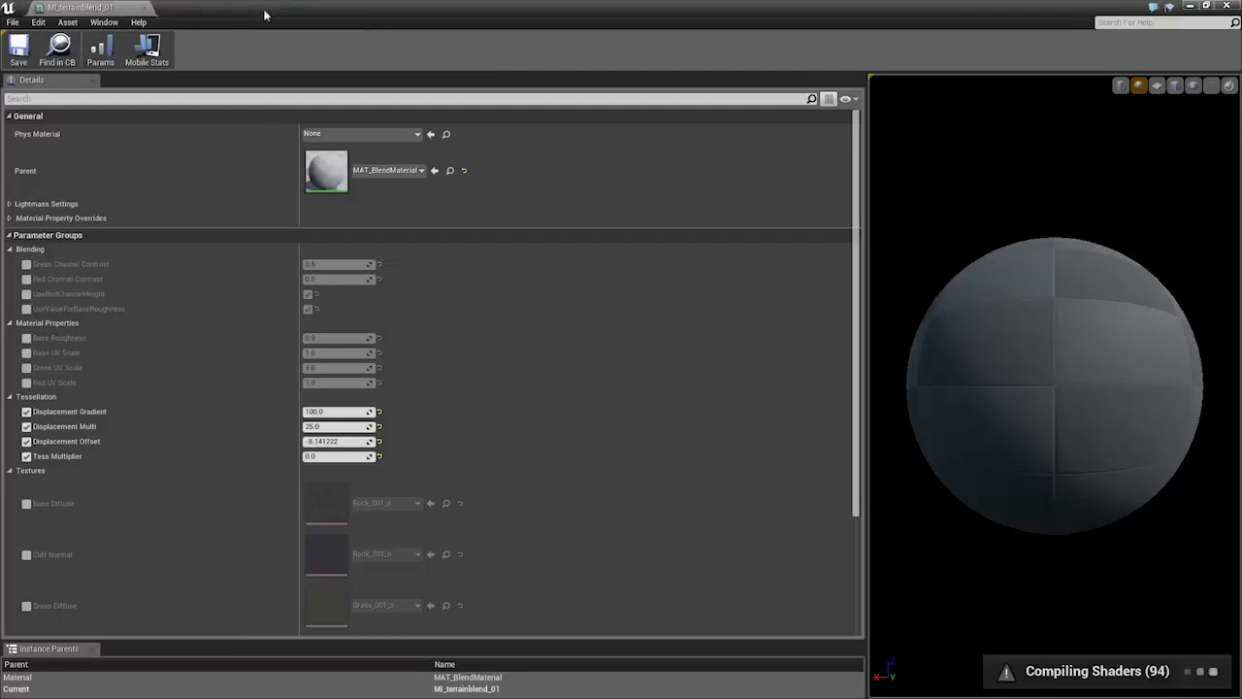
left_click_drag(252, 6, 1001, 110)
Enable Base Normal Strength at 1.506211 and close the material instance editor
scroll(922, 490, "down", 3)
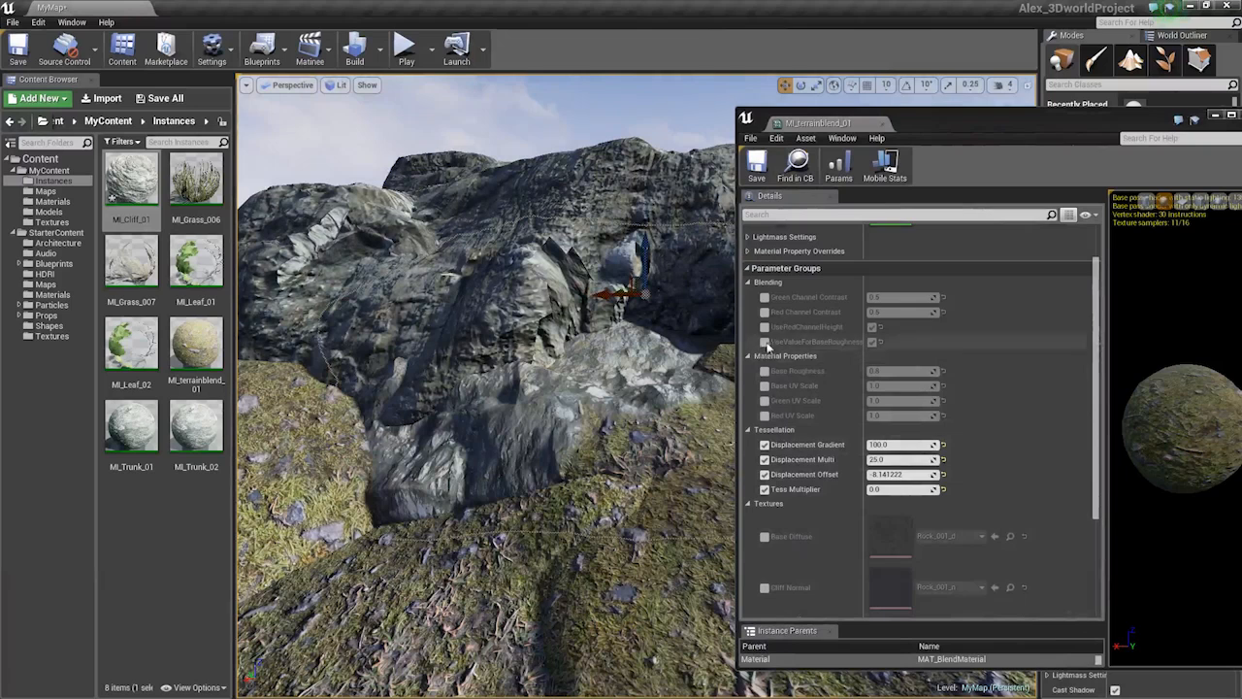
scroll(776, 407, "down", 5)
scroll(752, 349, "up", 8)
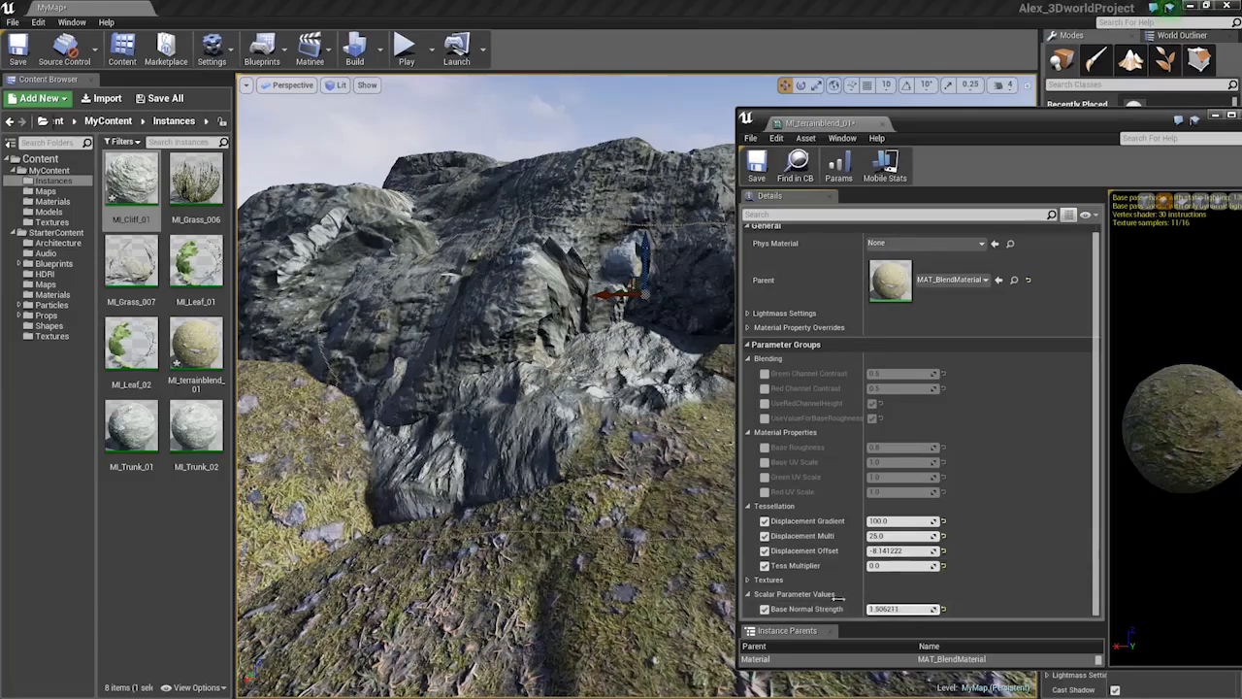
right_click_drag(530, 489, 641, 495)
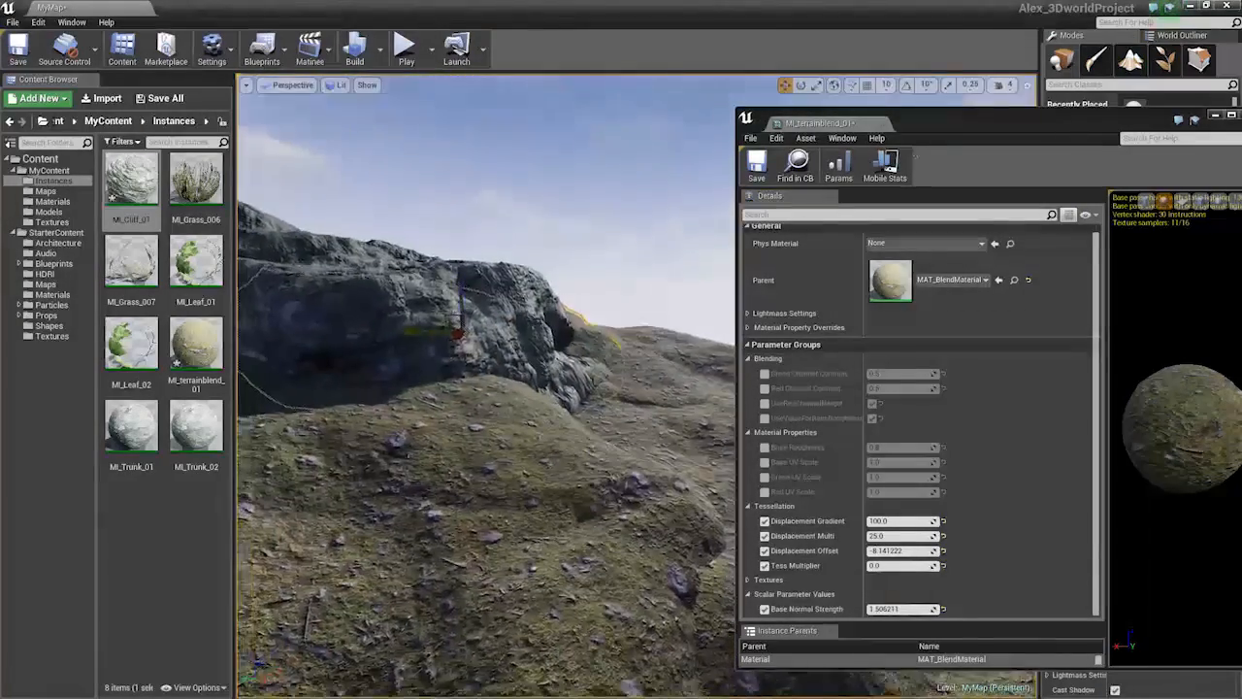
left_click_drag(958, 124, 899, 117)
left_click(1192, 110)
Rotate the Terrain_Chunk_7 hill piece by about 3 degrees
right_click_drag(696, 276, 701, 209)
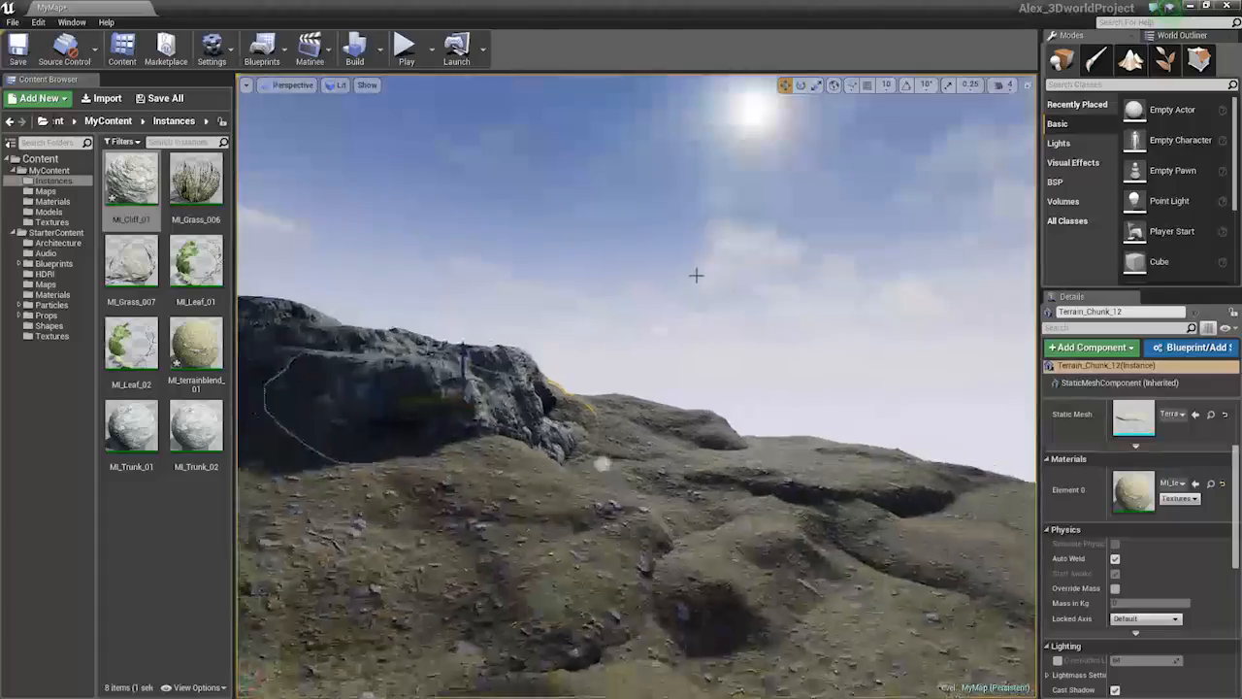
left_click(676, 332)
right_click_drag(674, 333, 631, 316)
key("ctrl+z")
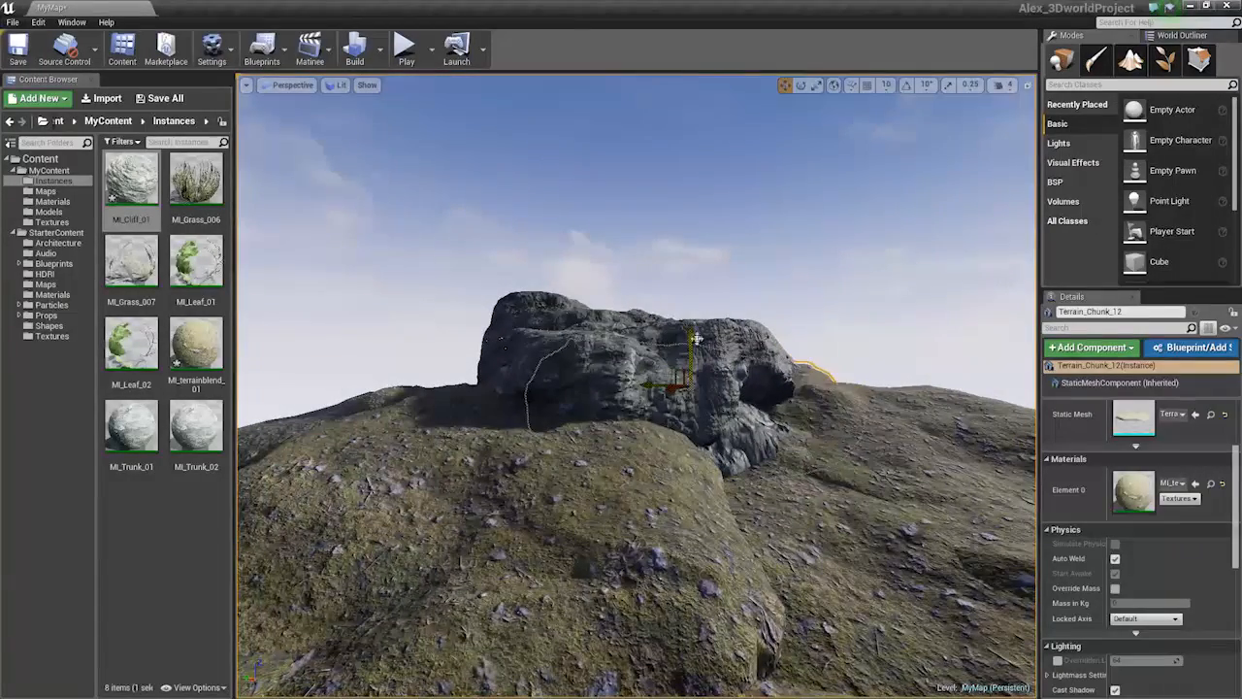
right_click_drag(920, 431, 1010, 433)
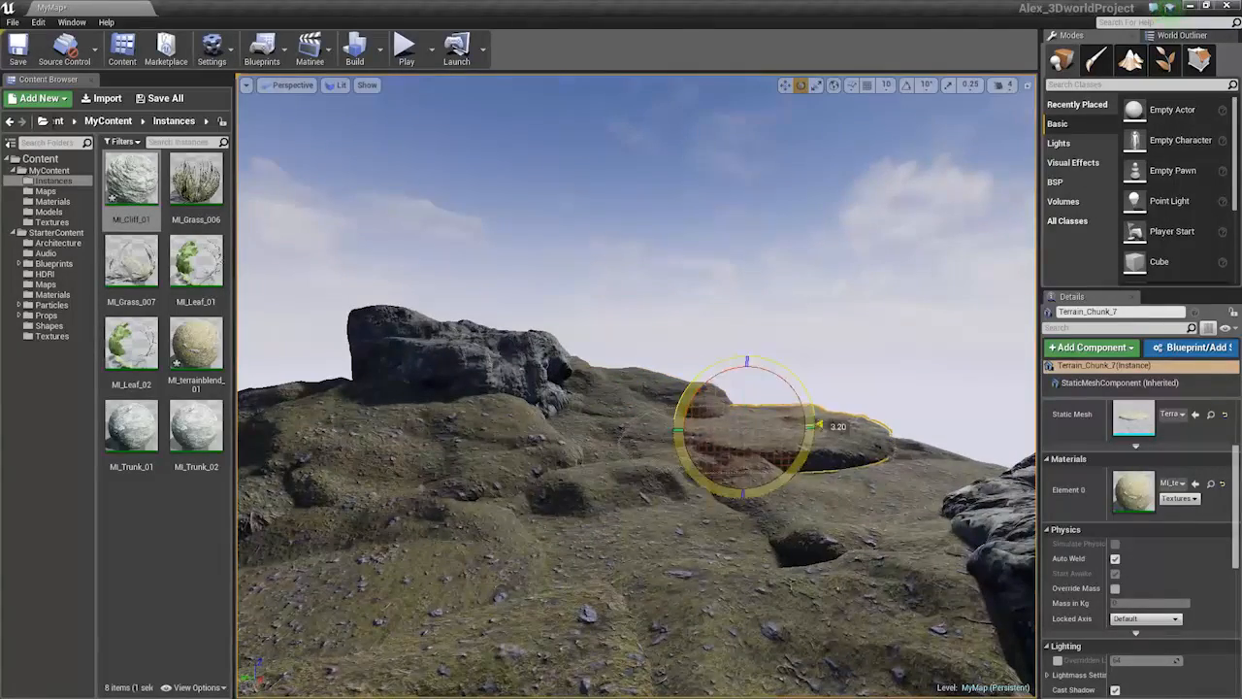
key("w")
Fly across the level to the large cliff rock Rock_Large_2 and select it
right_click_drag(747, 427, 859, 339)
left_click(795, 400)
right_click_drag(796, 400, 931, 344)
right_click_drag(815, 369, 837, 435)
left_click(708, 357)
right_click_drag(708, 357, 403, 332)
right_click_drag(669, 370, 640, 398)
key("s")
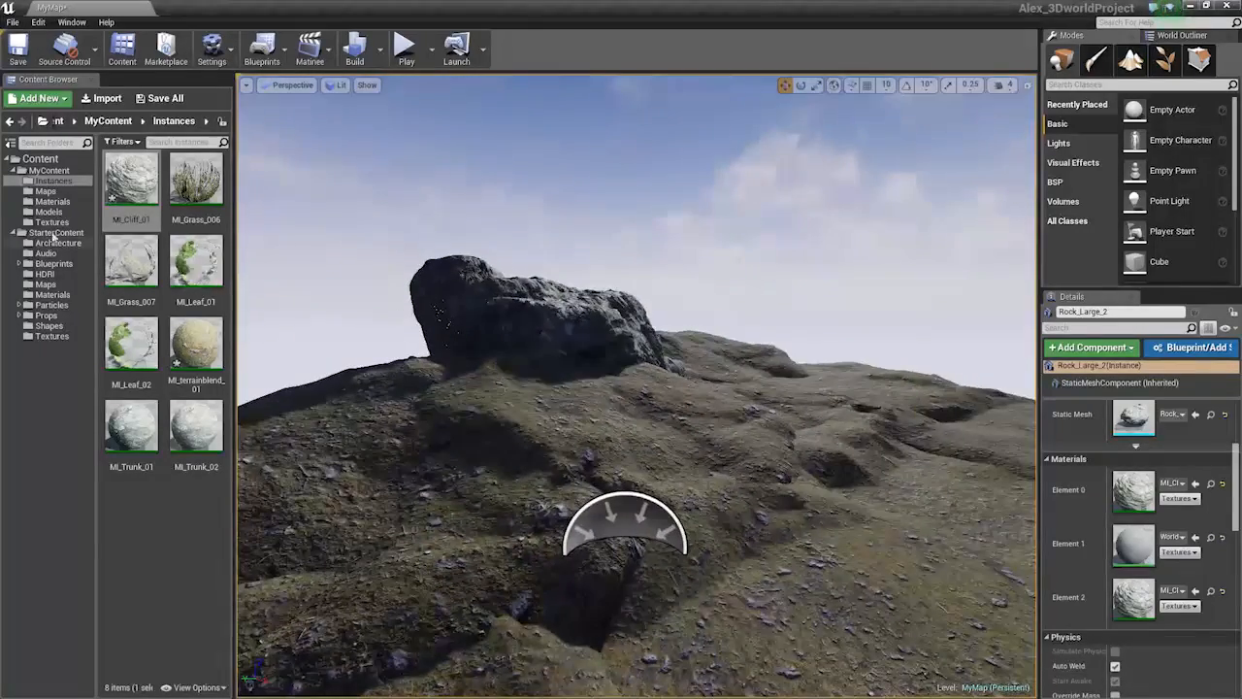
From the Models folder, drop a Rock_Medium_01 rock onto the hillside
left_click(48, 212)
scroll(175, 336, "down", 1)
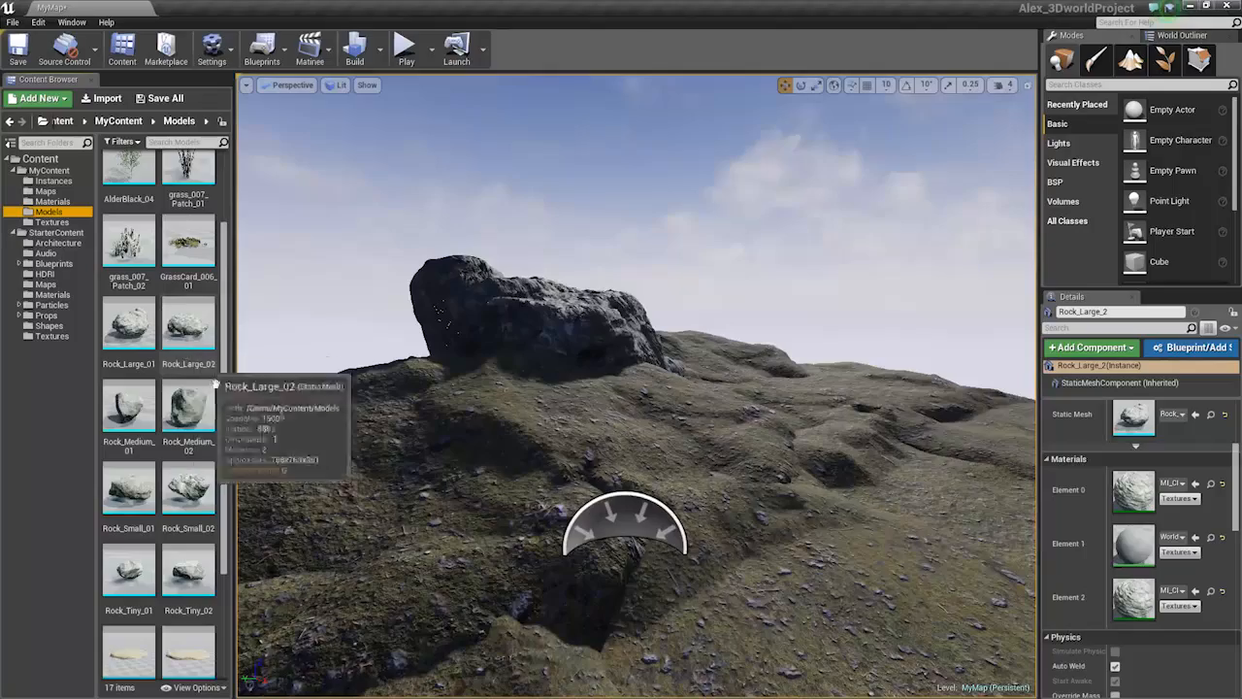
left_click_drag(129, 406, 629, 444)
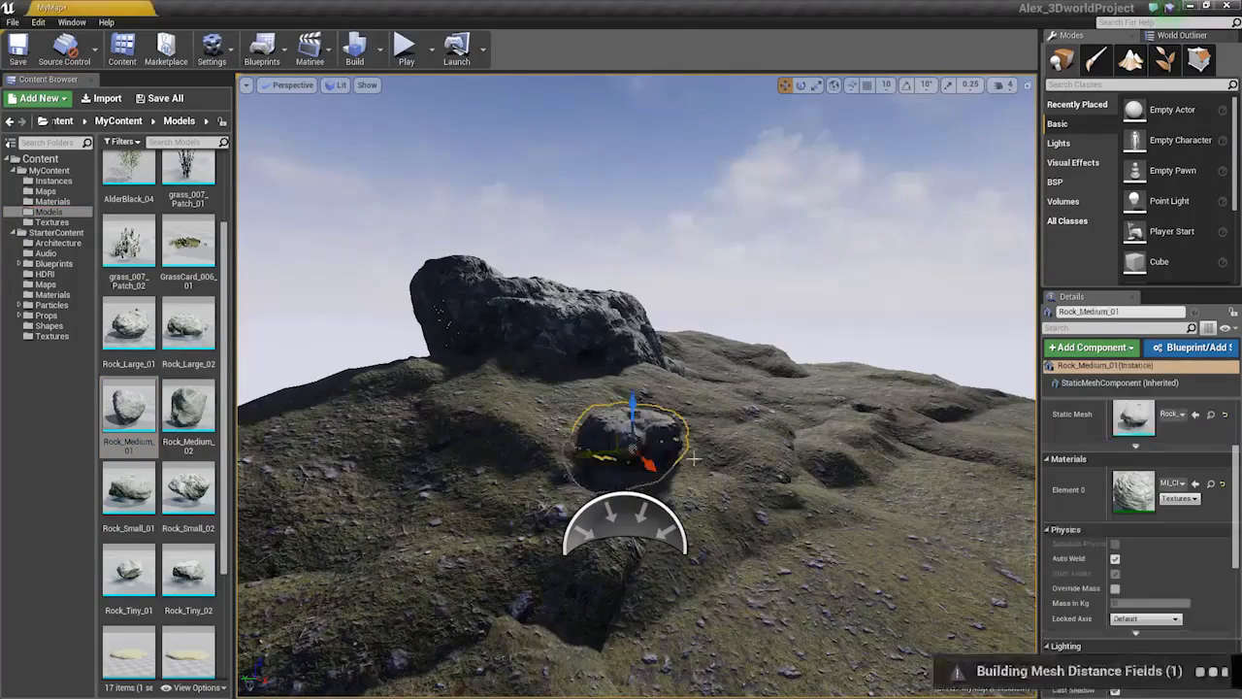
right_click_drag(661, 448, 681, 460)
key("w")
left_click(662, 412)
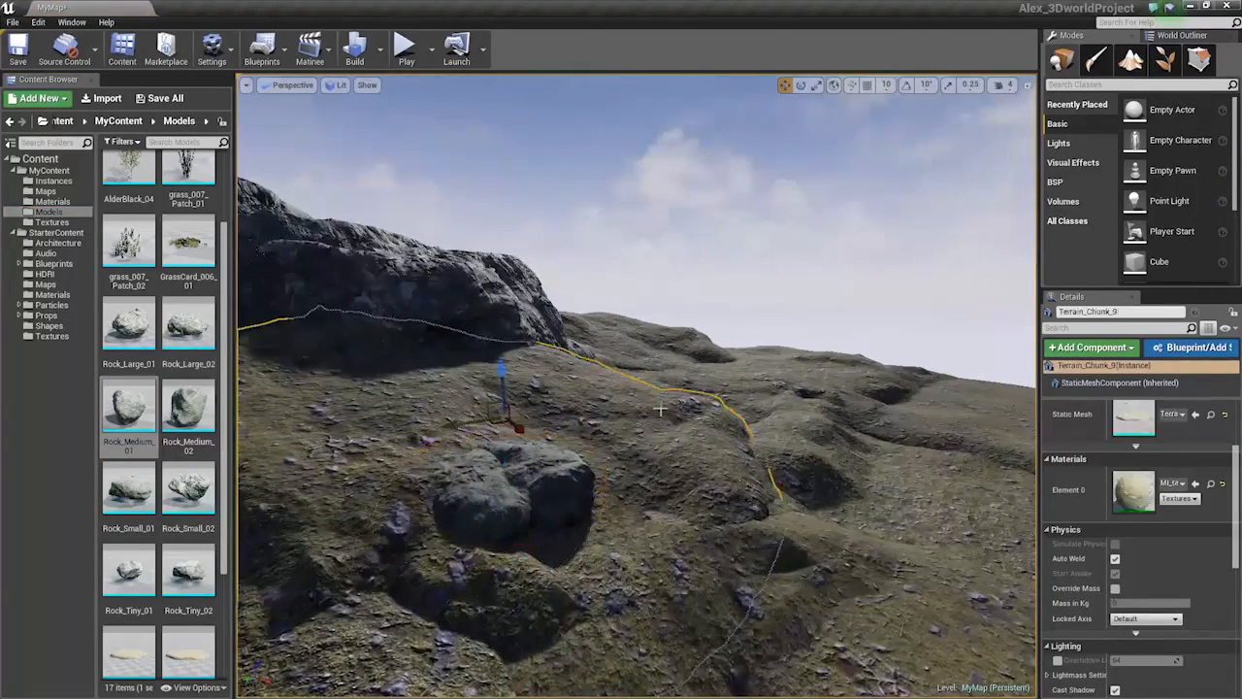
key("Escape")
key("s")
mouse_move(662, 412)
right_mouse_down()
mouse_move(659, 367)
mouse_move(671, 367)
mouse_move(639, 405)
right_mouse_up()
key("s")
Place a second Rock_Medium_01 and a Rock_Large_02 cliff rock on the hillside
left_click_drag(137, 398, 443, 522)
right_click_drag(570, 463, 466, 505)
right_click(569, 463)
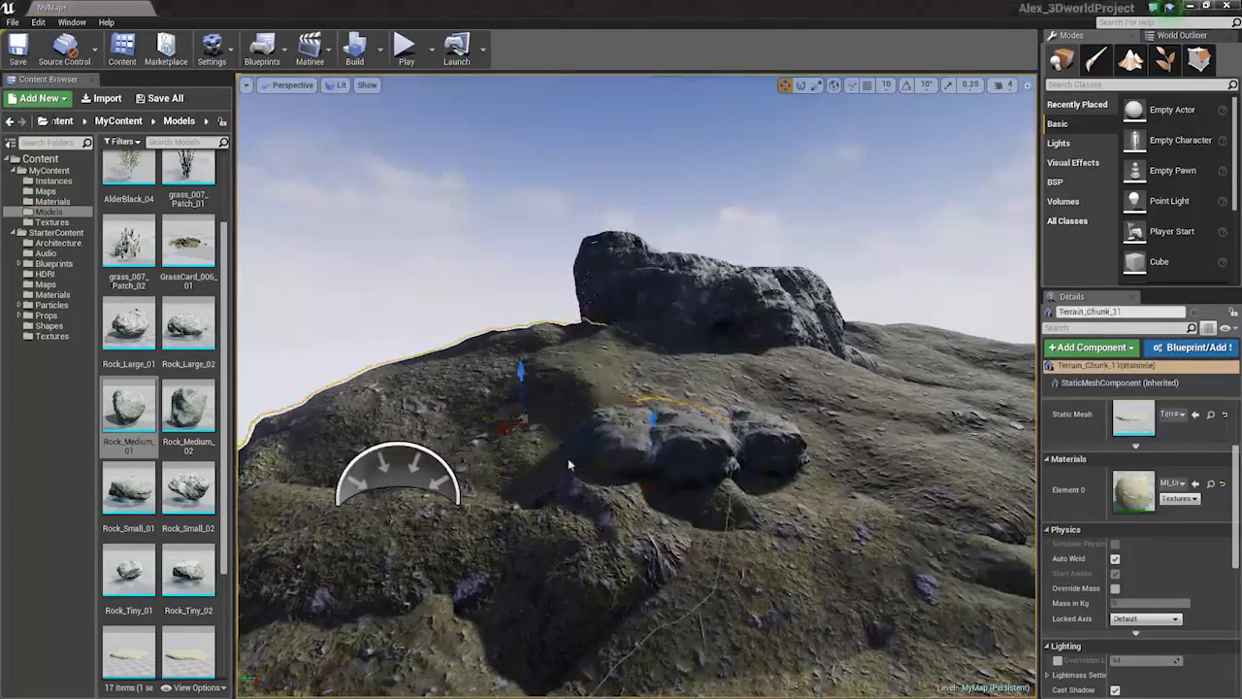
left_click_drag(176, 339, 406, 460)
mouse_move(429, 379)
right_mouse_down()
mouse_move(374, 396)
mouse_move(429, 379)
right_mouse_up()
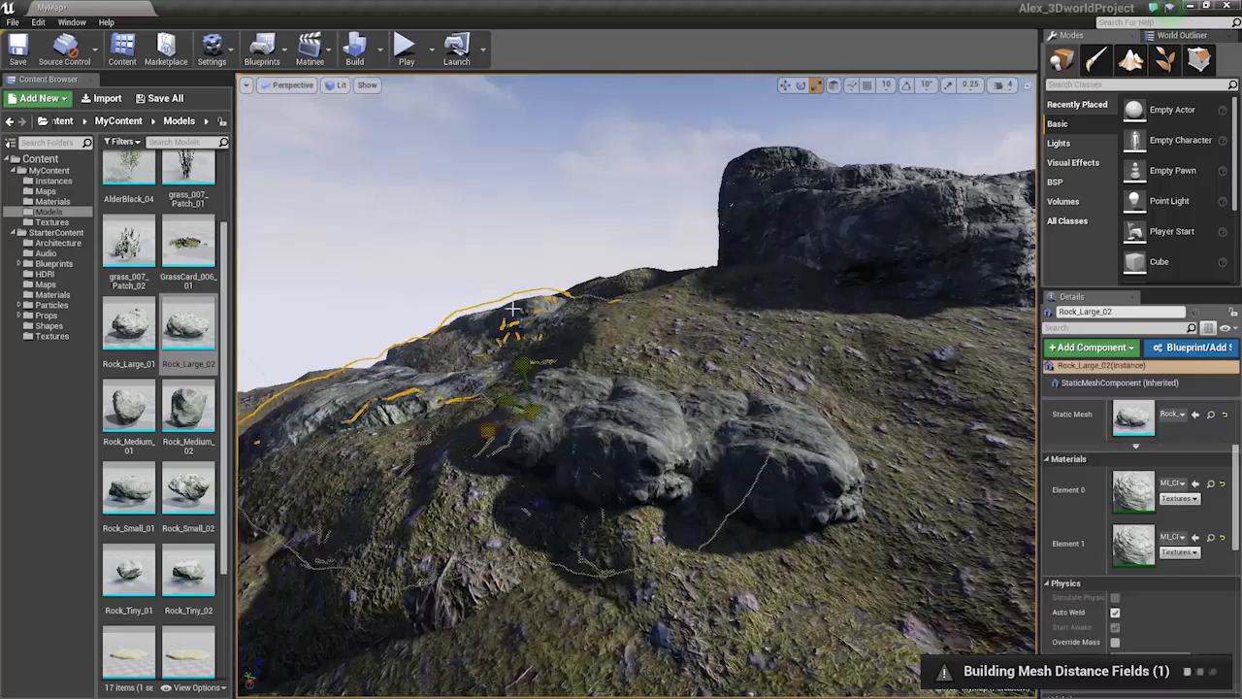
key("Escape")
Lower Terrain_Chunk_5 slightly with the translate gizmo's Z arrow
right_click_drag(512, 309, 769, 211)
key("w")
right_click_drag(363, 430, 351, 444)
left_click(636, 476)
right_click_drag(636, 476, 662, 532)
right_click_drag(569, 464, 513, 454)
left_click_drag(508, 457, 511, 463)
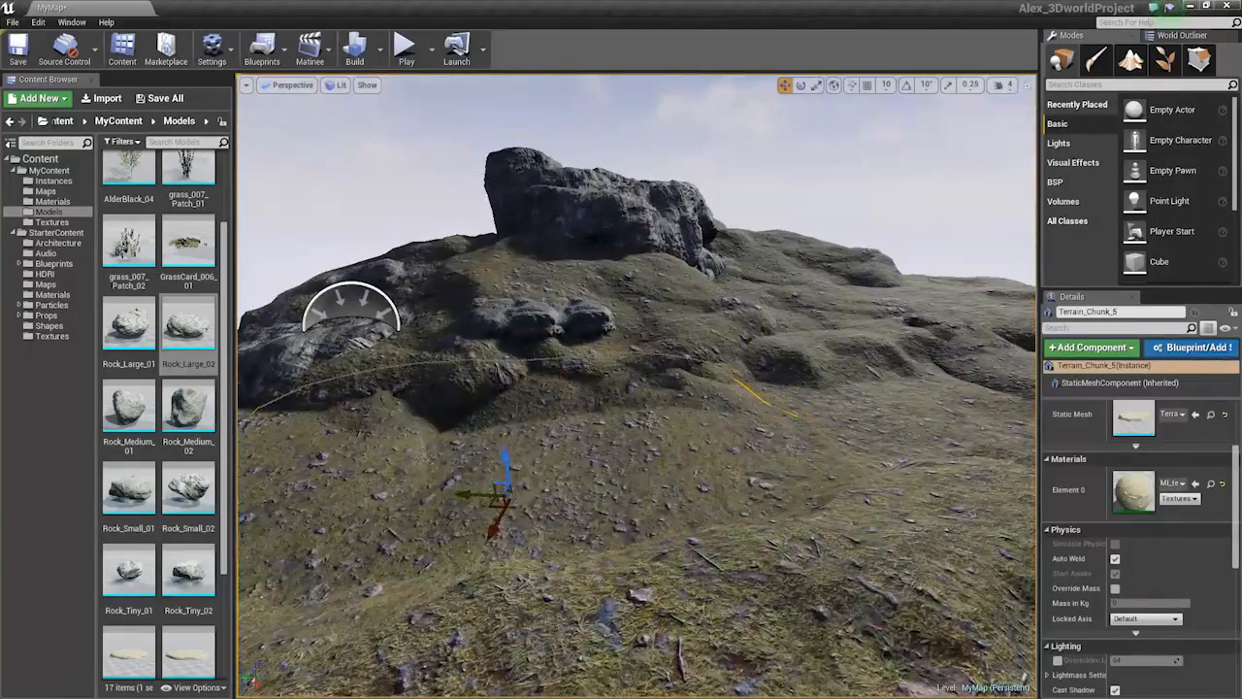
right_click_drag(508, 494, 540, 492)
left_click(582, 364)
right_click_drag(582, 364, 555, 365)
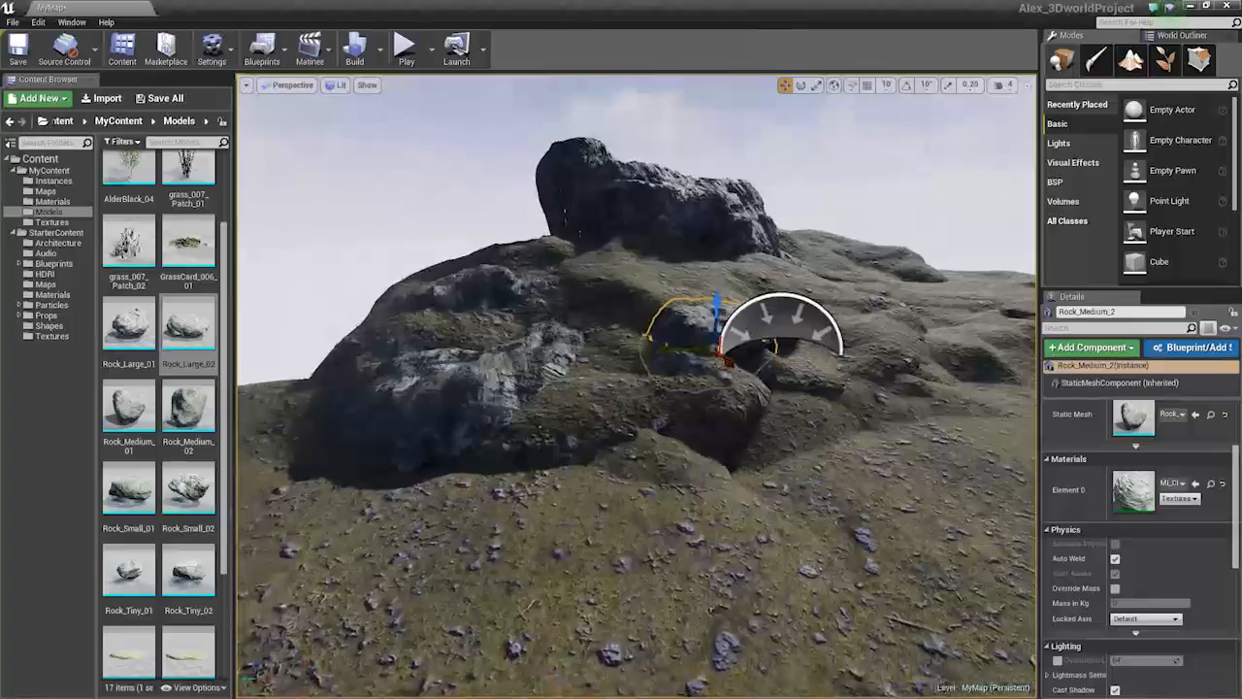
Drop a new Rock_Medium_01 beside the large rock and tilt it around X
left_click(545, 381)
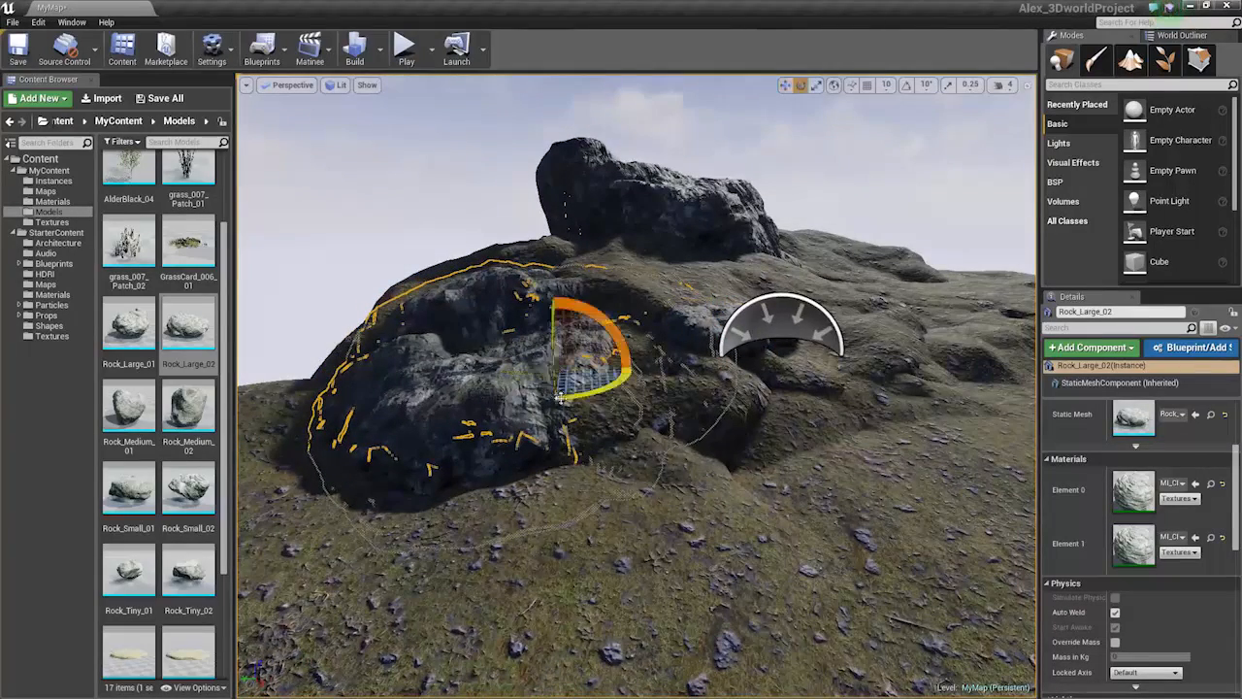
left_click_drag(129, 408, 729, 437)
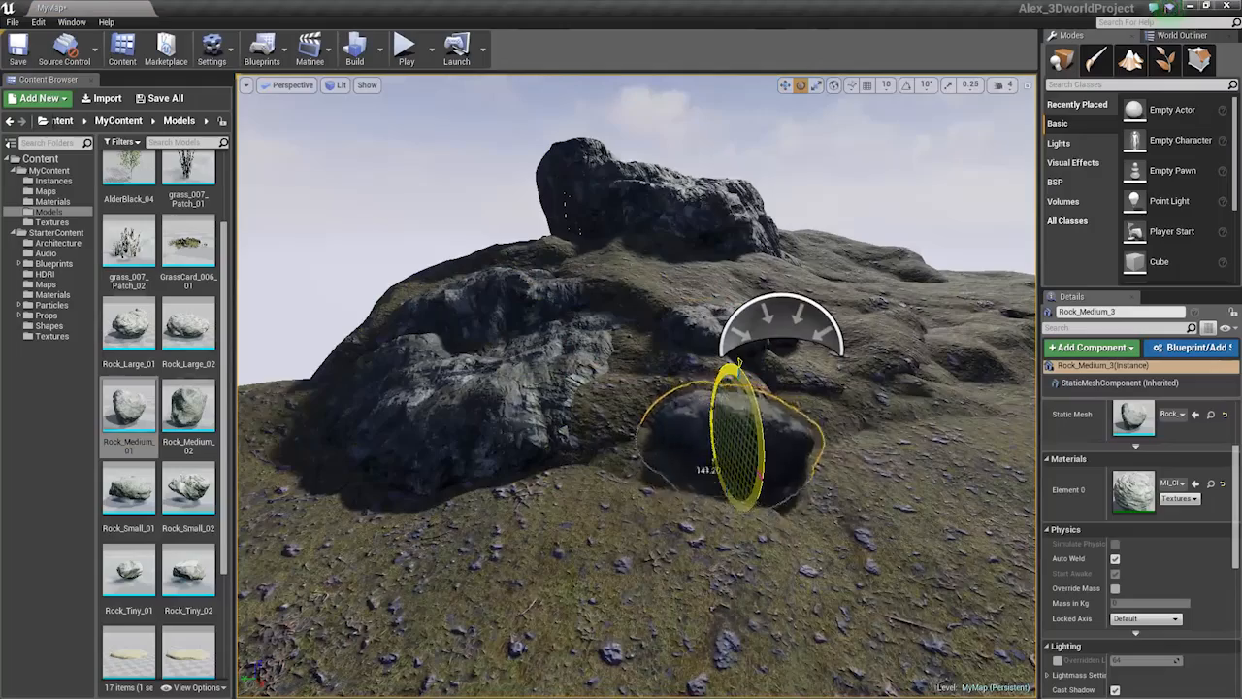
right_click_drag(705, 442, 692, 447)
left_click_drag(660, 438, 696, 469)
Move the tilted rock down onto the front rock and scale it down on Z
key("w")
right_click_drag(681, 327, 675, 330)
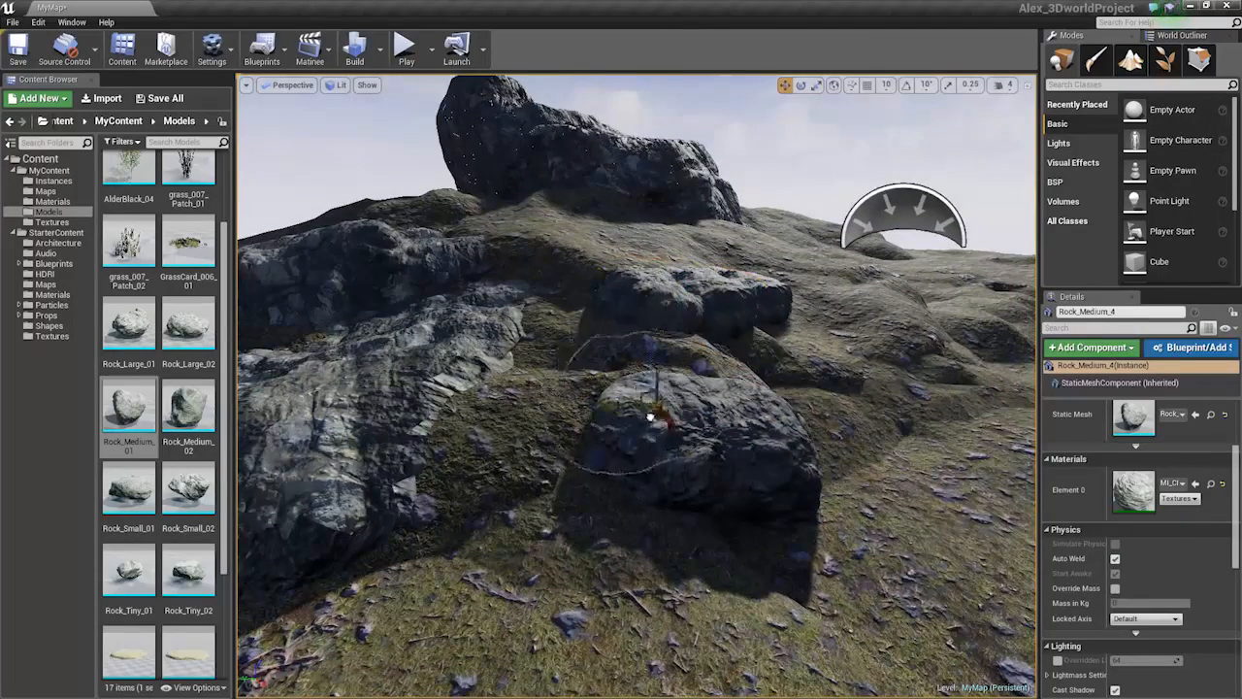
left_click_drag(692, 357, 653, 392)
mouse_move(665, 332)
left_mouse_down()
mouse_move(667, 347)
mouse_move(661, 321)
left_mouse_up()
key("space")
scroll(671, 332, "down", 1)
scroll(662, 343, "up", 1)
Raise Rock_Medium_4 slightly, reselect it and locate its material in the content browser
key("w")
right_click_drag(706, 354, 733, 347)
left_click_drag(589, 430, 598, 409)
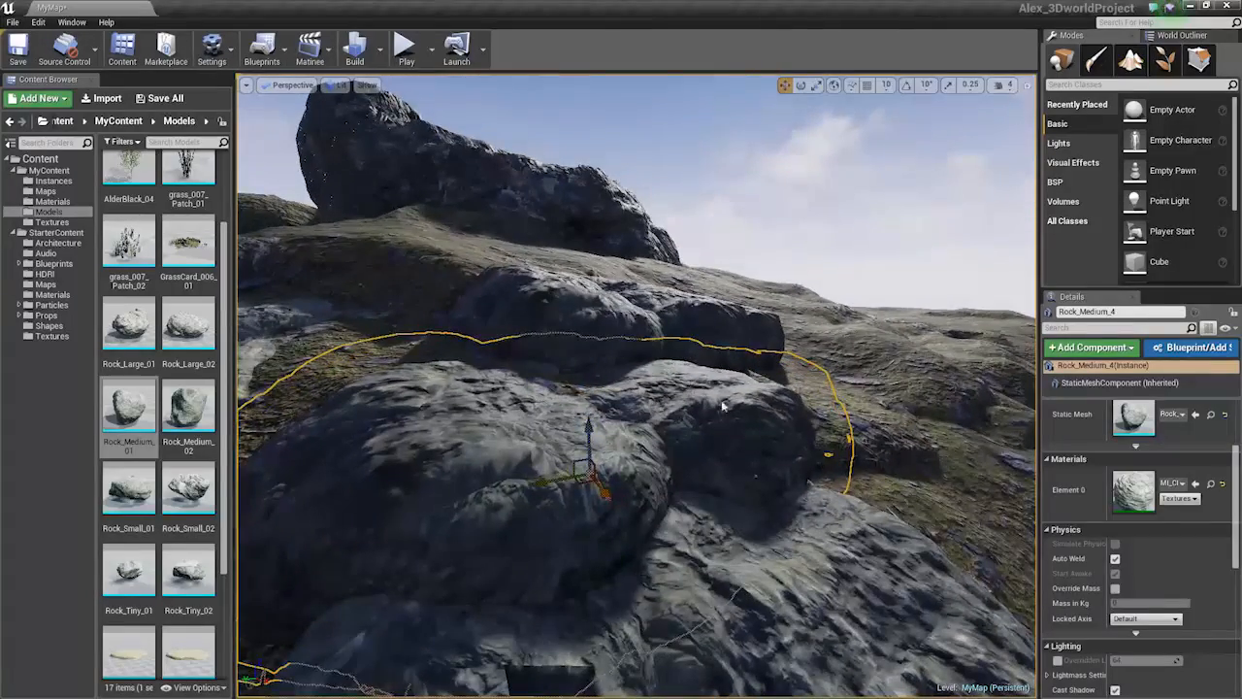
key("Escape")
scroll(722, 406, "down", 6)
left_click(650, 405)
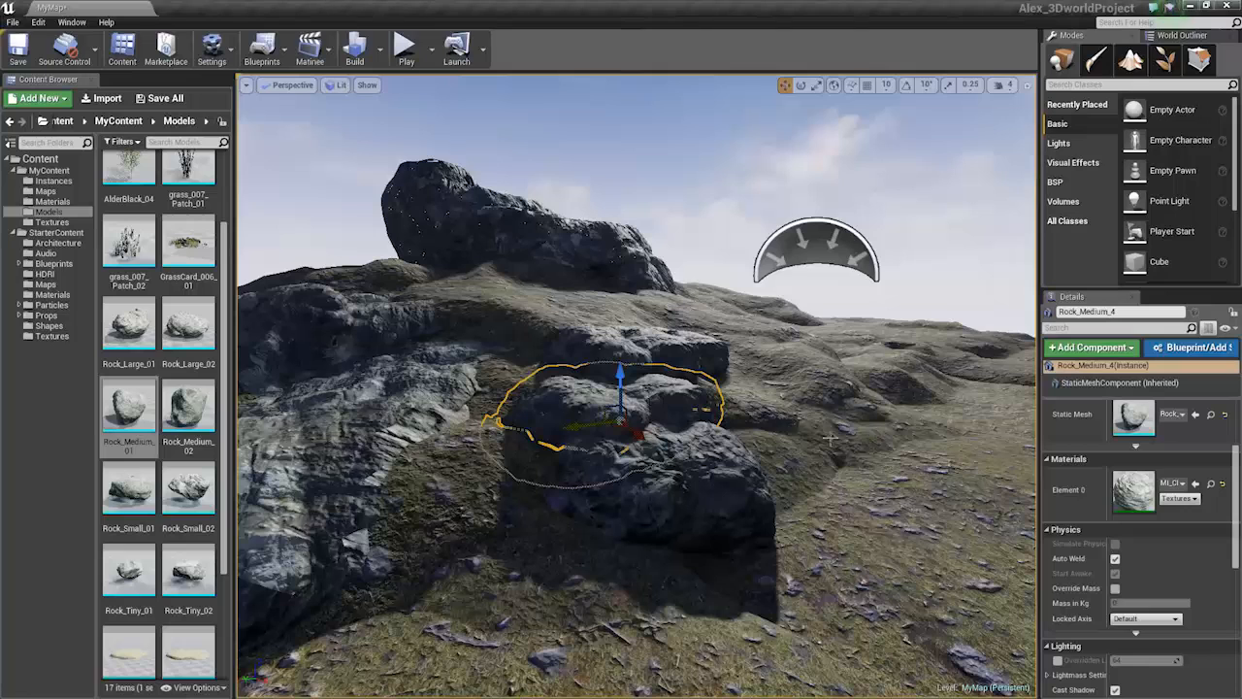
left_click(1211, 482)
Duplicate MI_Cliff_01 as MI_Cliff_02
right_click(133, 184)
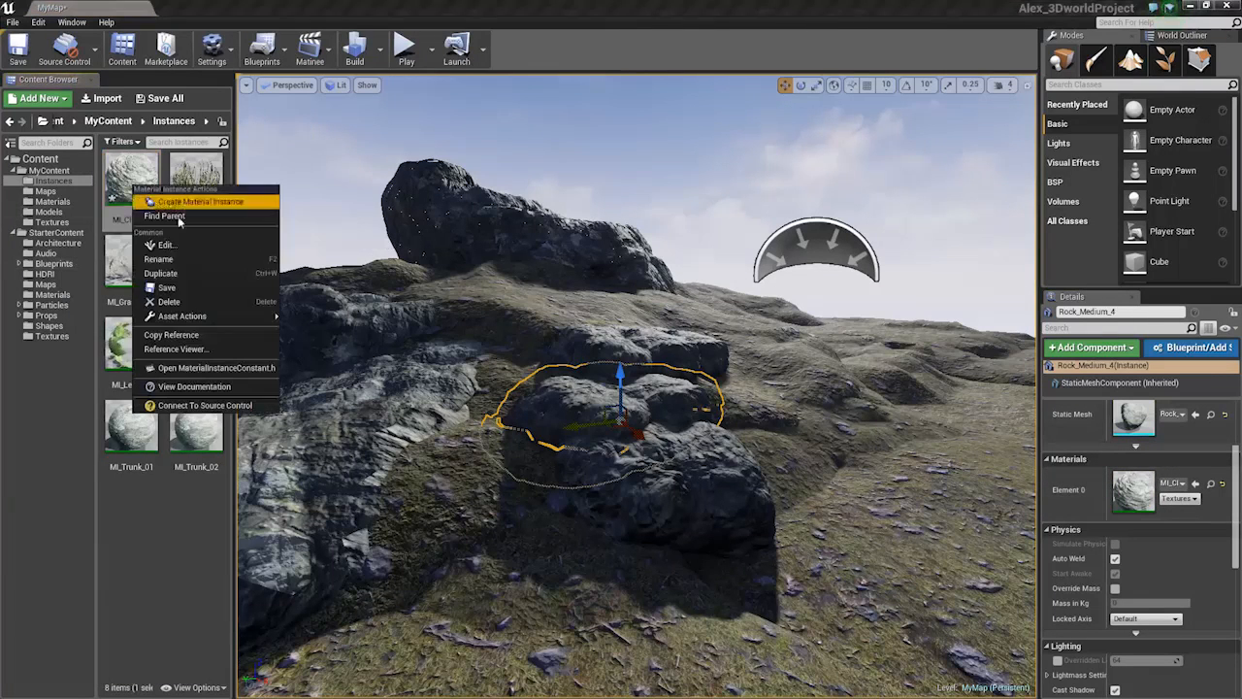
left_click(173, 271)
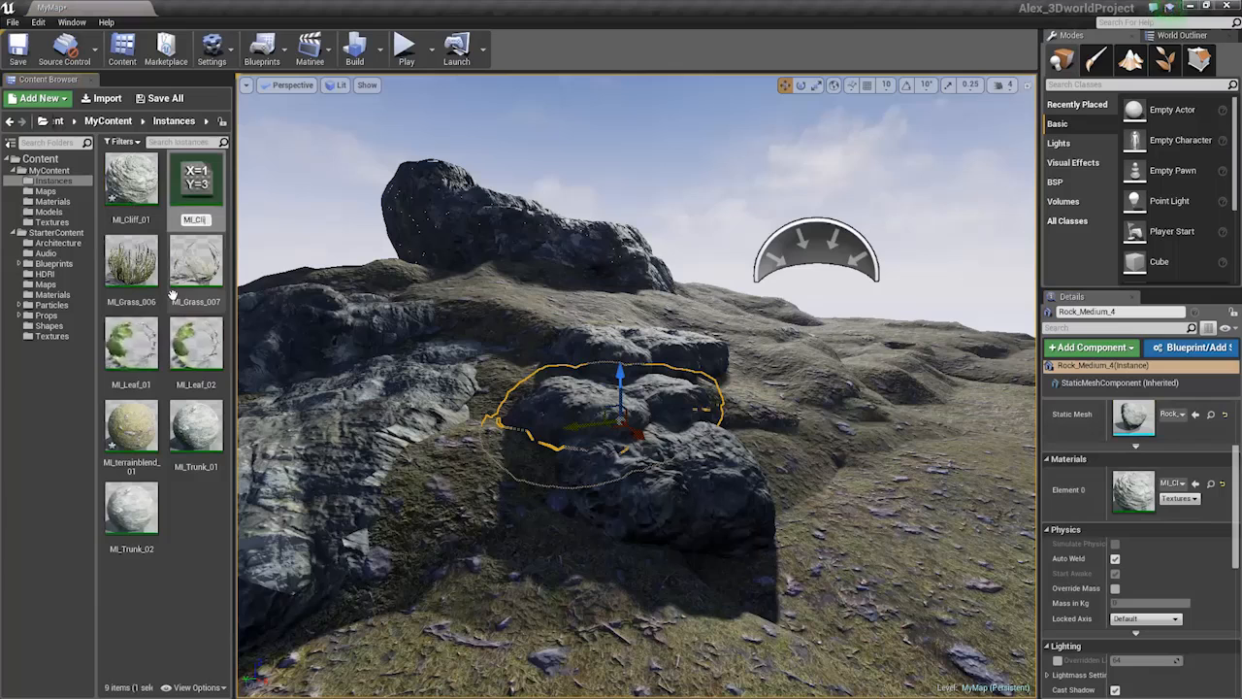
type("02")
key("Return")
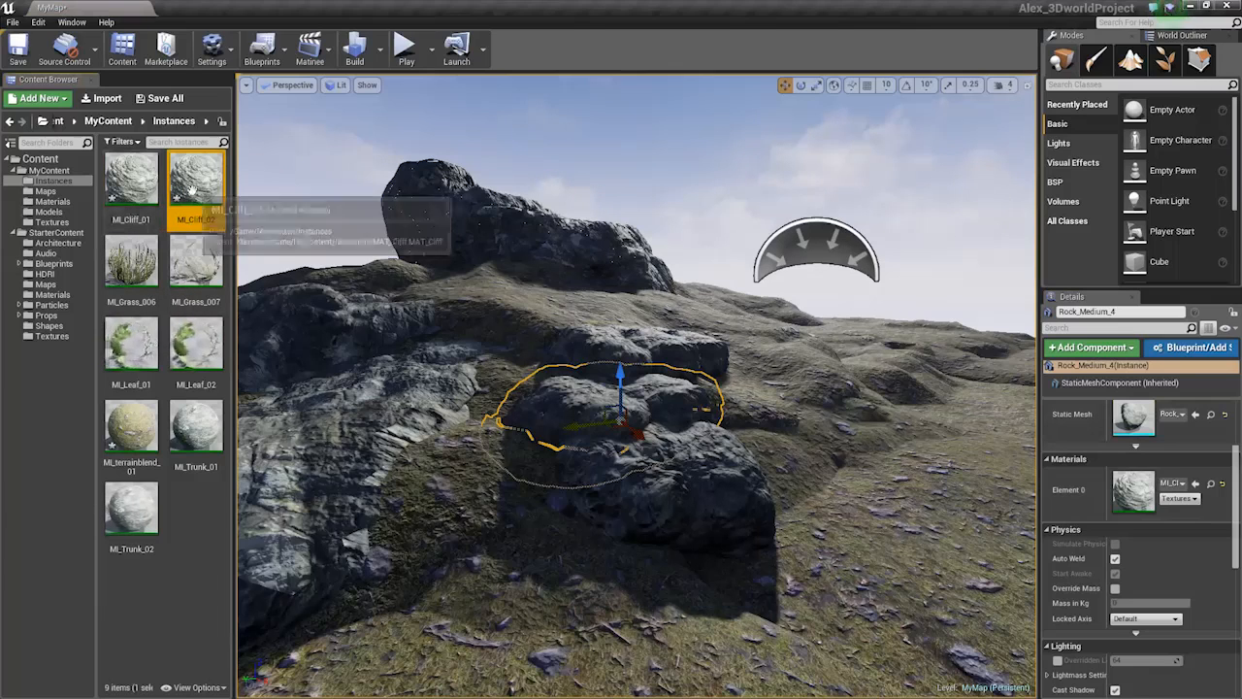
Select the six rock meshes, Rock_Medium_01 through Rock_Tiny_02, and open them for editing
left_click(675, 466)
right_click(669, 470)
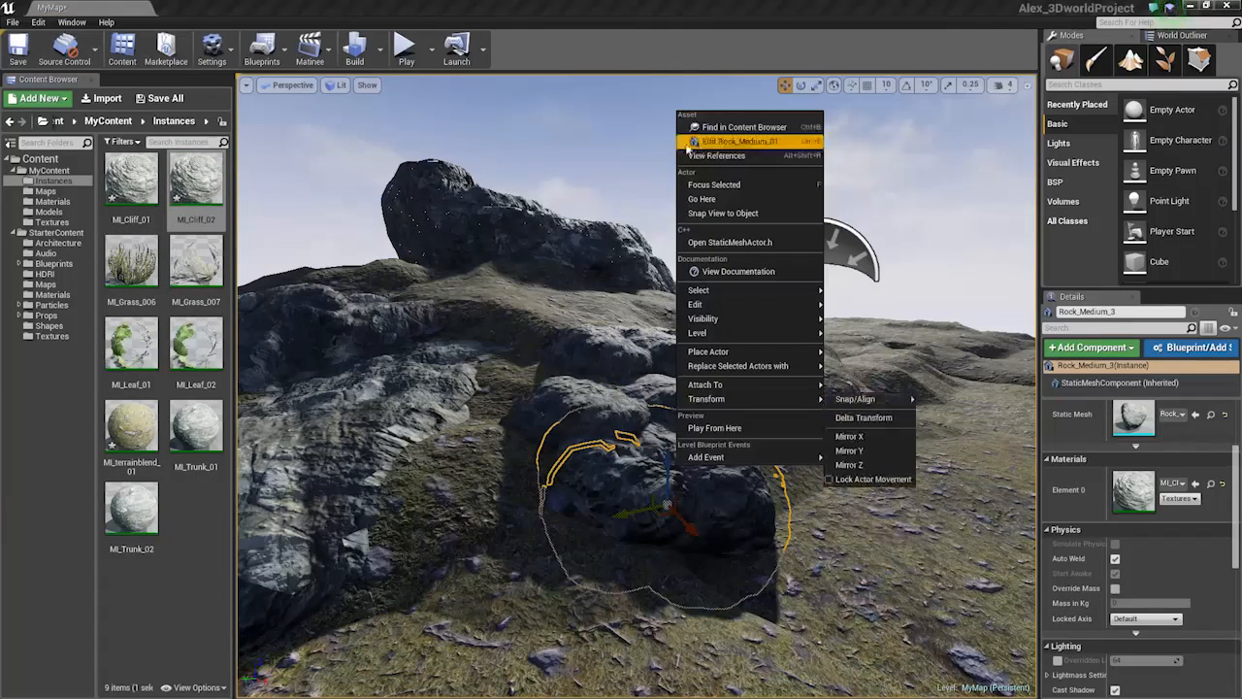
left_click(747, 138)
left_click(177, 307, "shift")
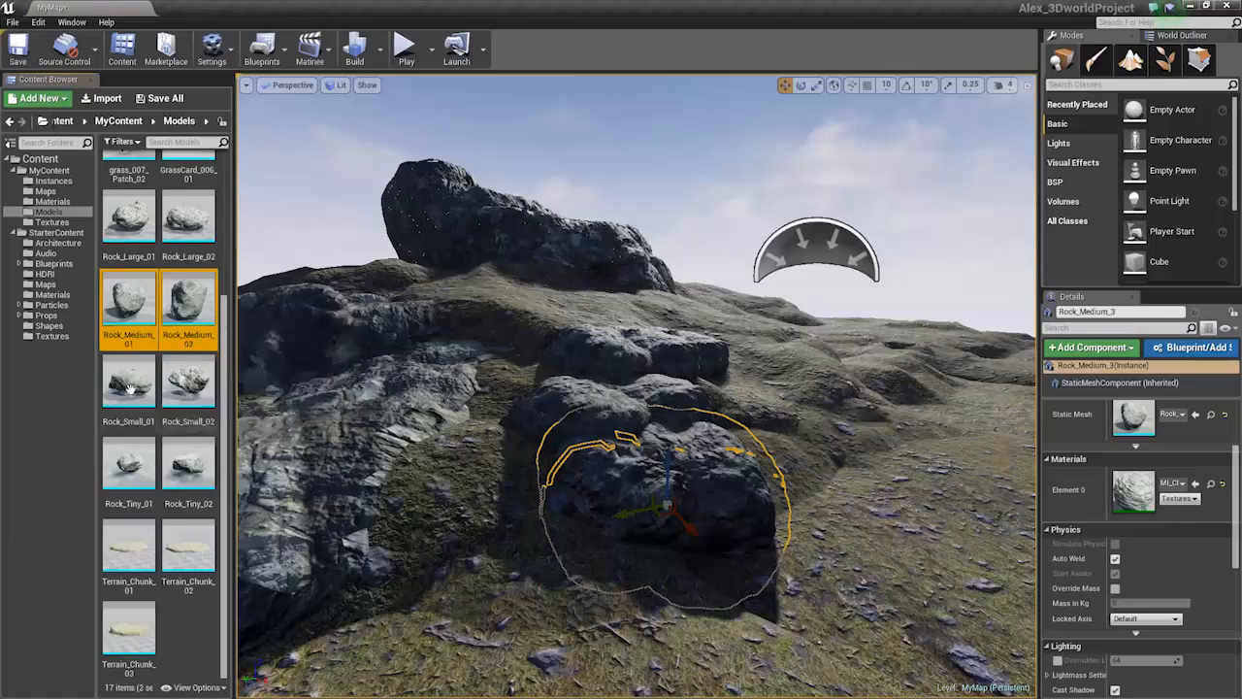
left_click(150, 464, "shift")
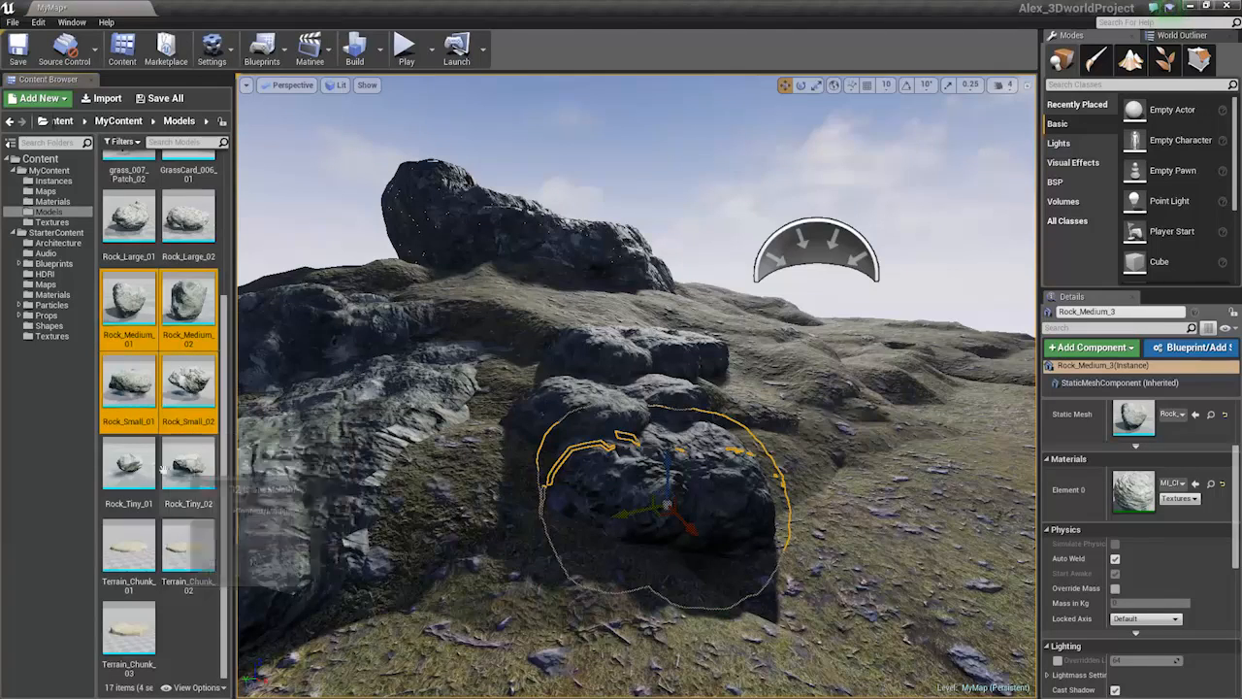
right_click(191, 327)
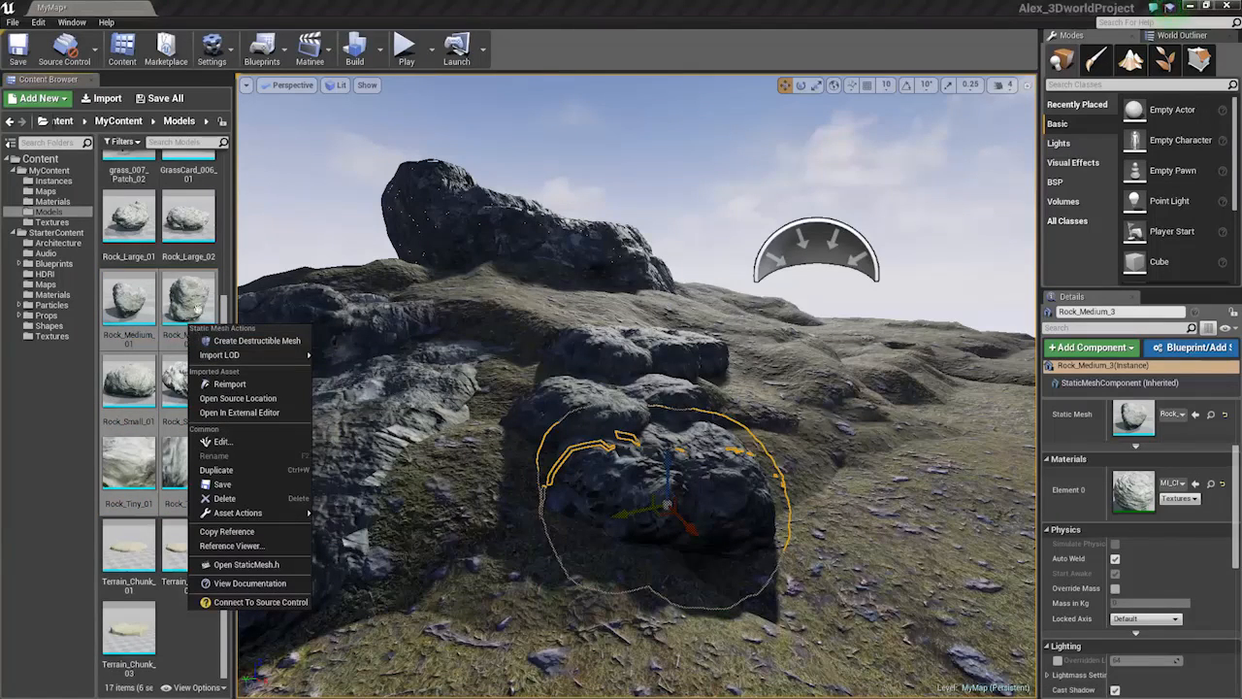
left_click_drag(225, 299, 231, 254)
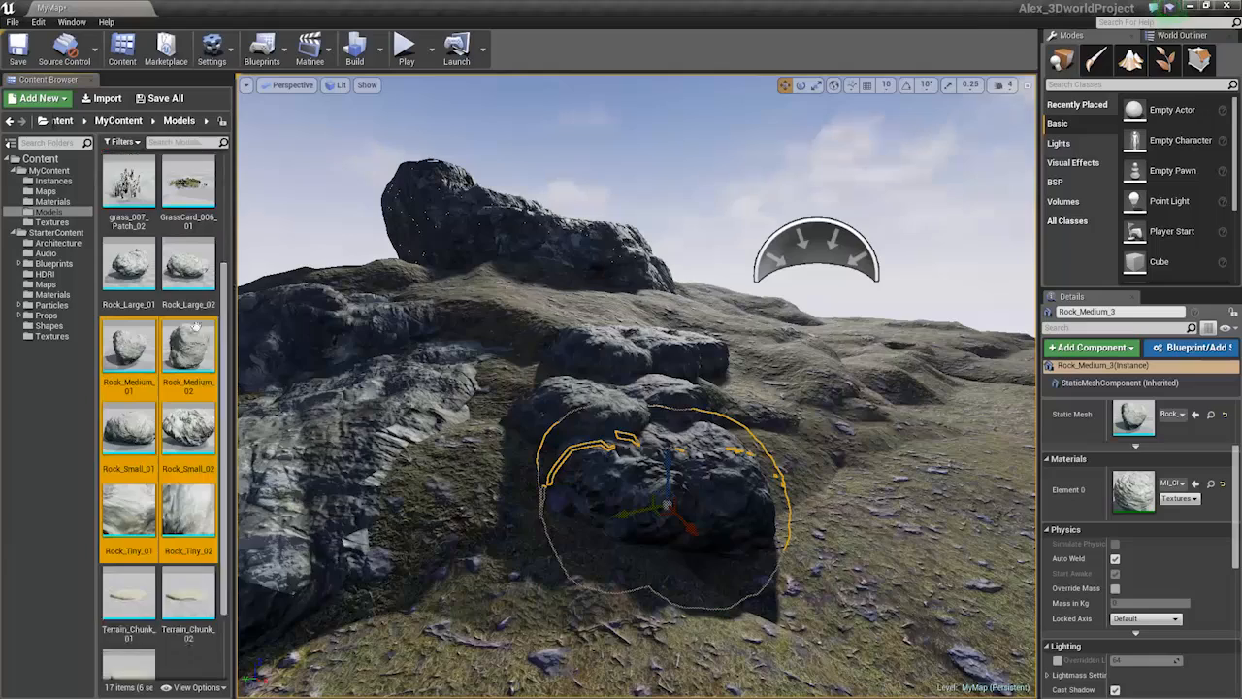
right_click(190, 342)
left_click(246, 458)
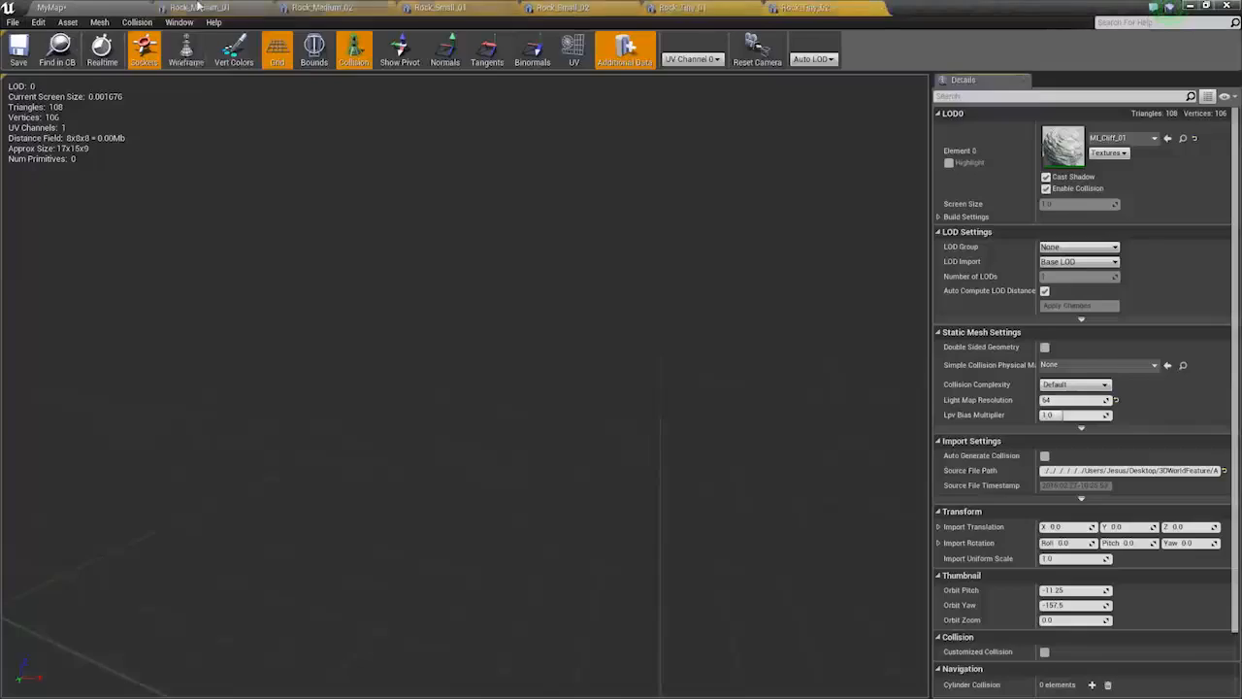
left_click(54, 180)
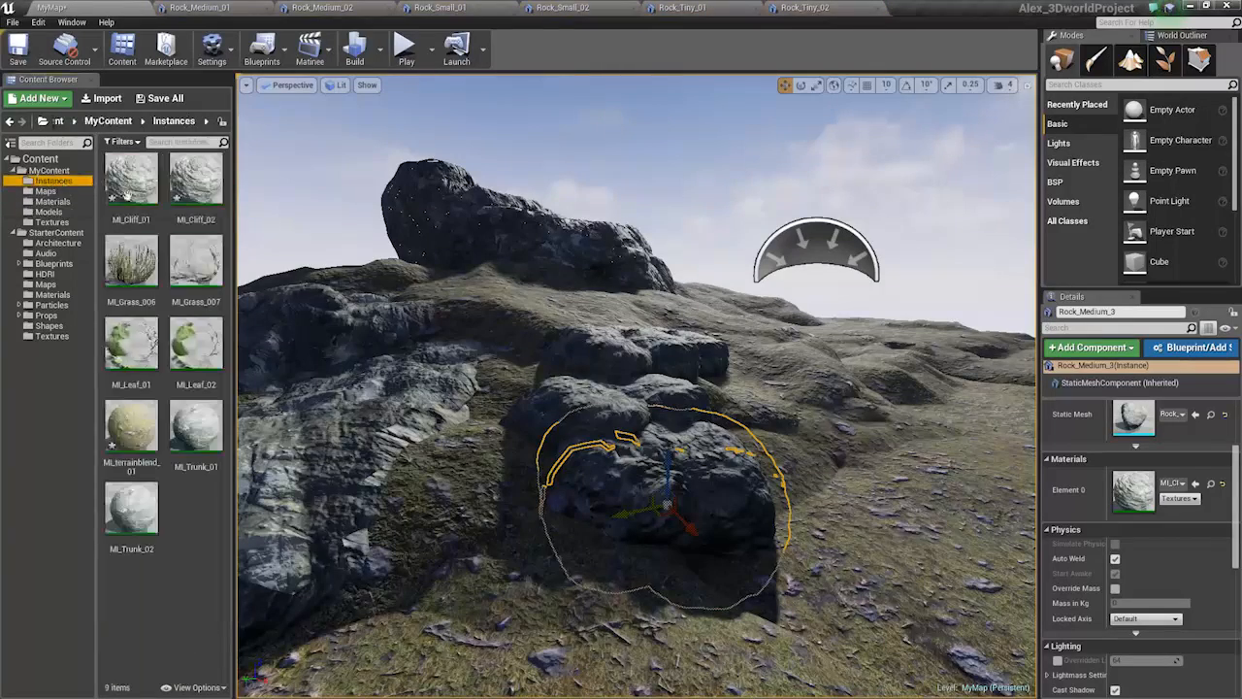
Delete the duplicated MI_Cliff_02 material instance
double_click(176, 181)
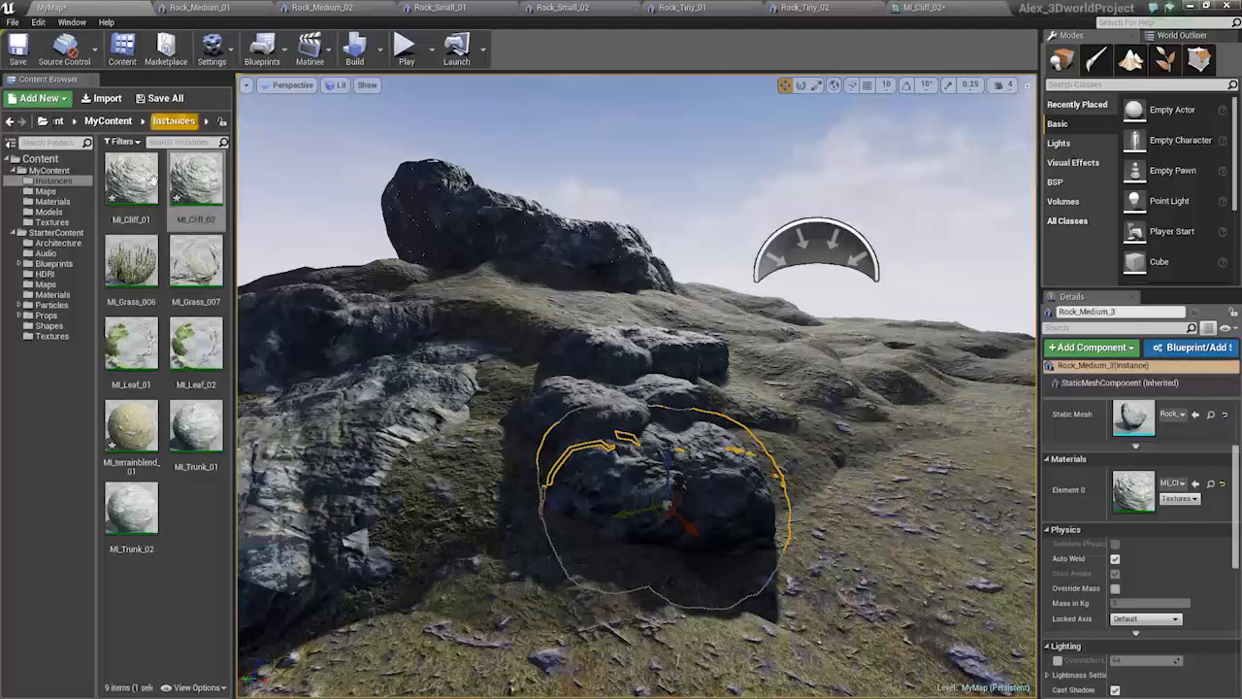
right_click(188, 181)
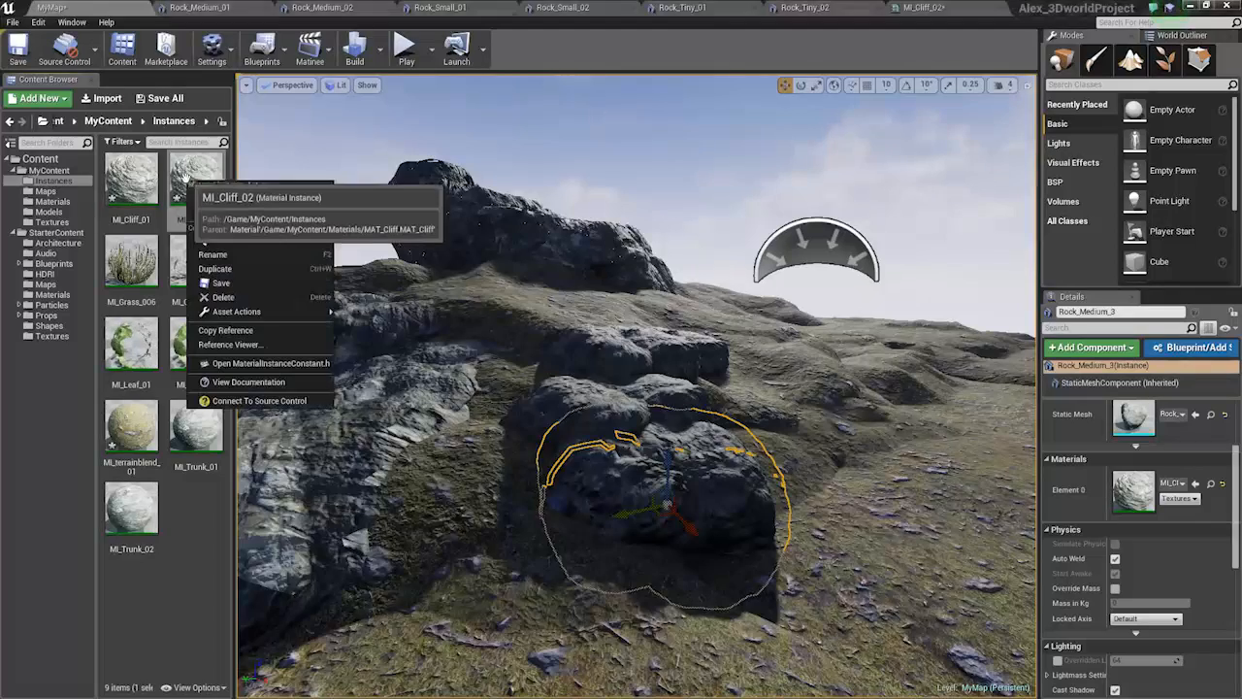
left_click(987, 8)
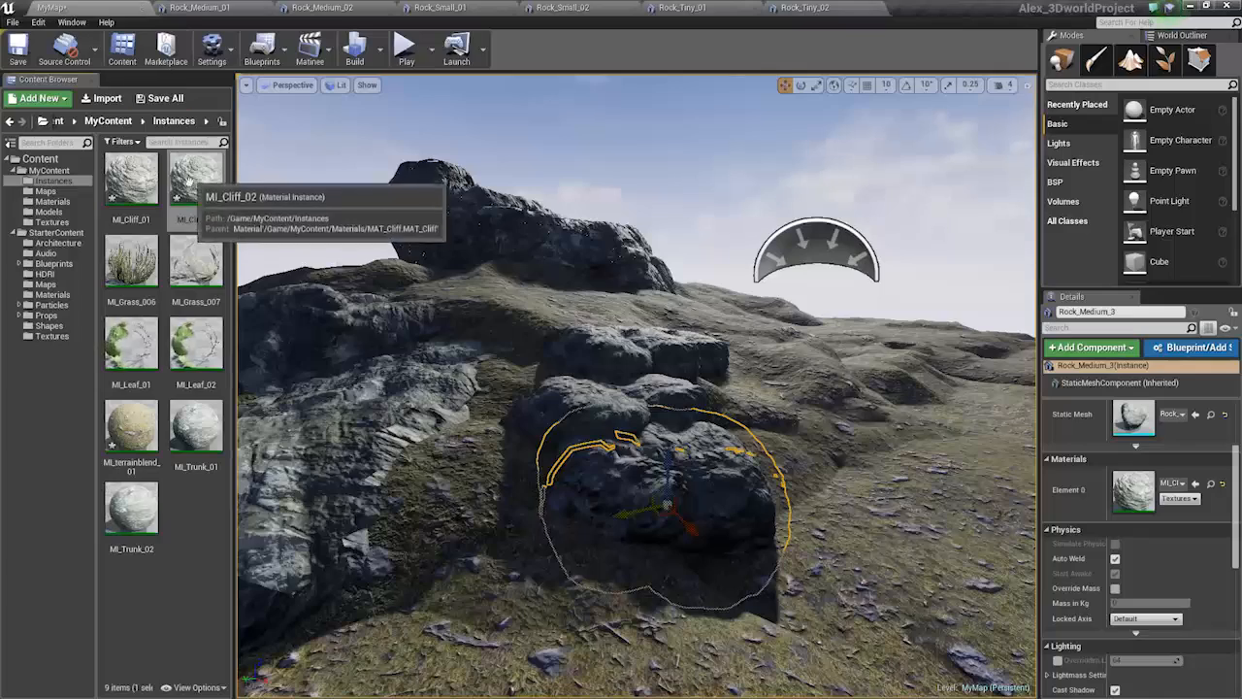
right_click(189, 181)
left_click(258, 300)
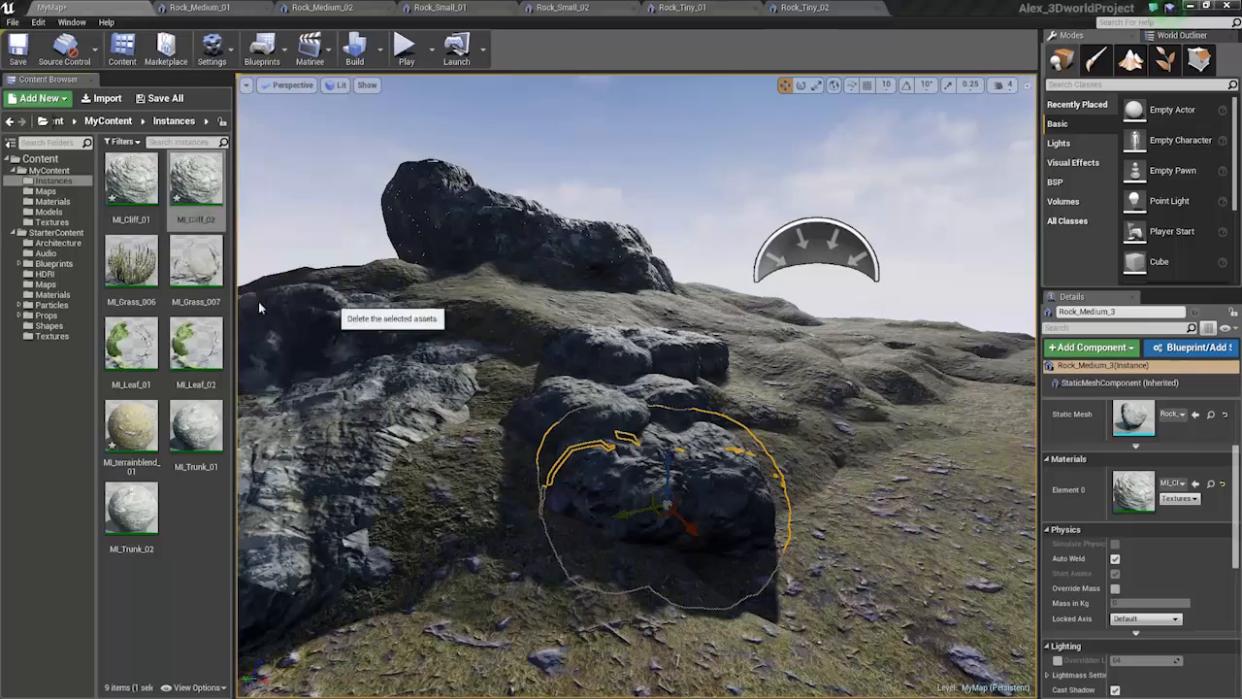
left_click(568, 561)
Create a new MI_Cliff_02 instance from MI_Cliff_01 and assign it to the first rock mesh
right_click(112, 189)
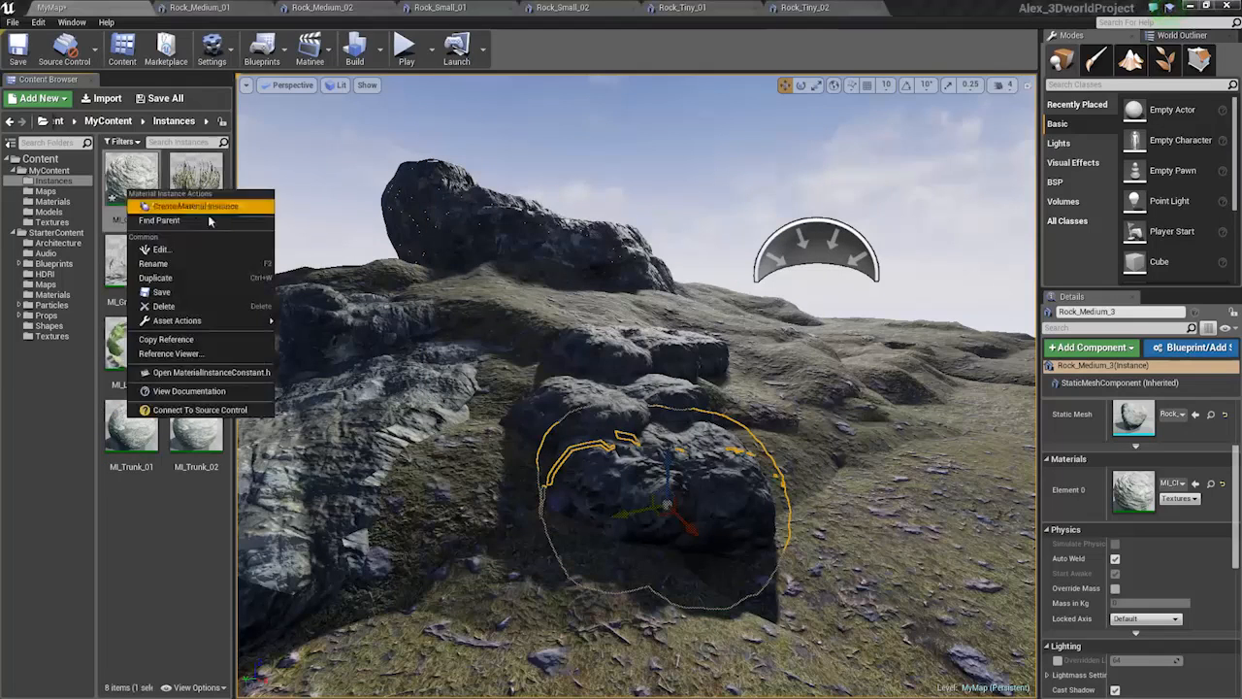
left_click(208, 215)
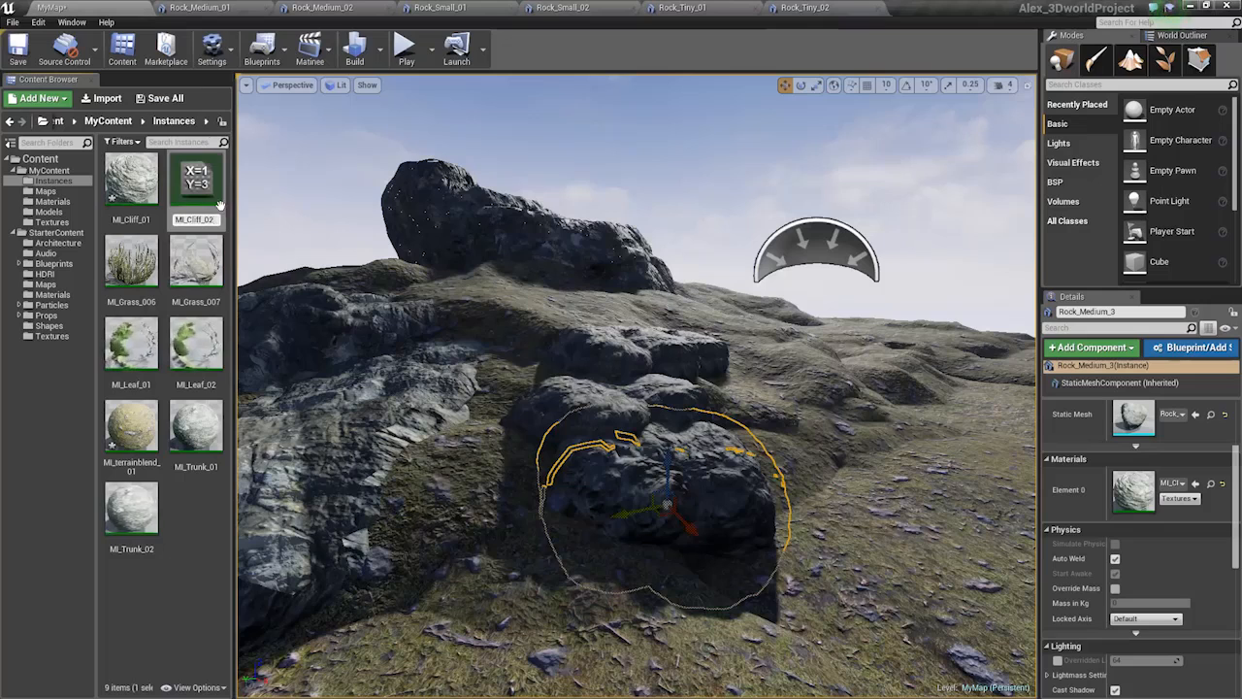
type("MI_Cliff_02")
key("Return")
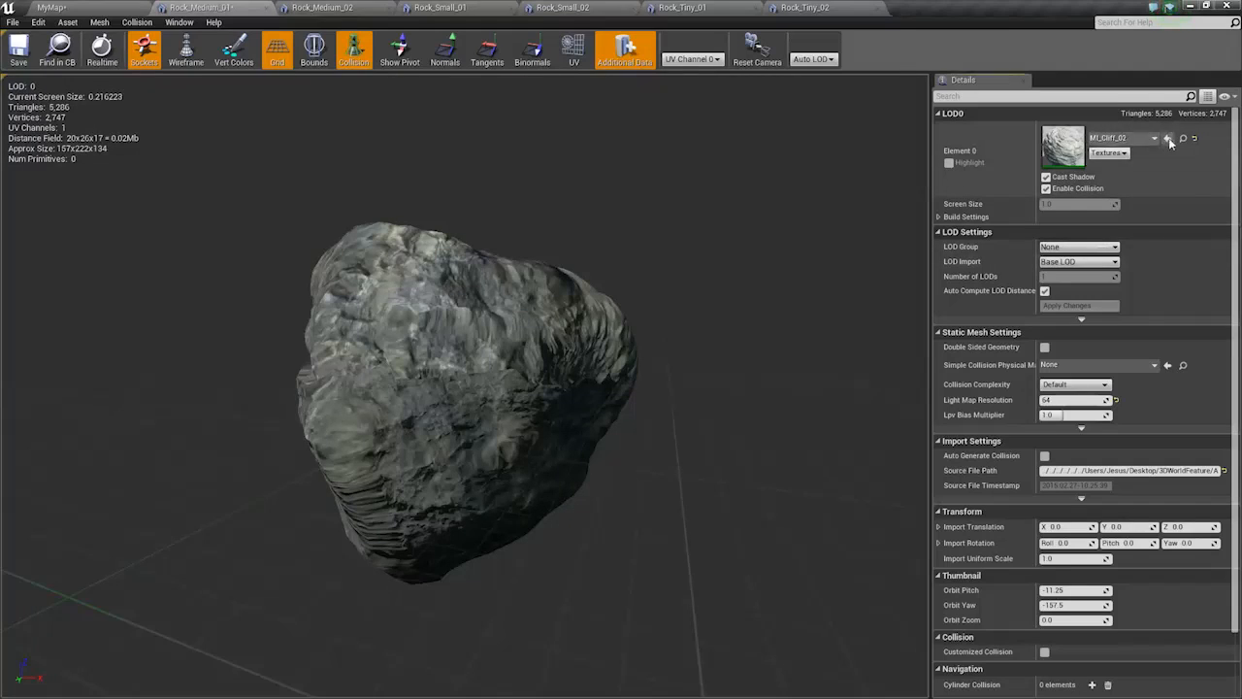
left_click(1168, 138)
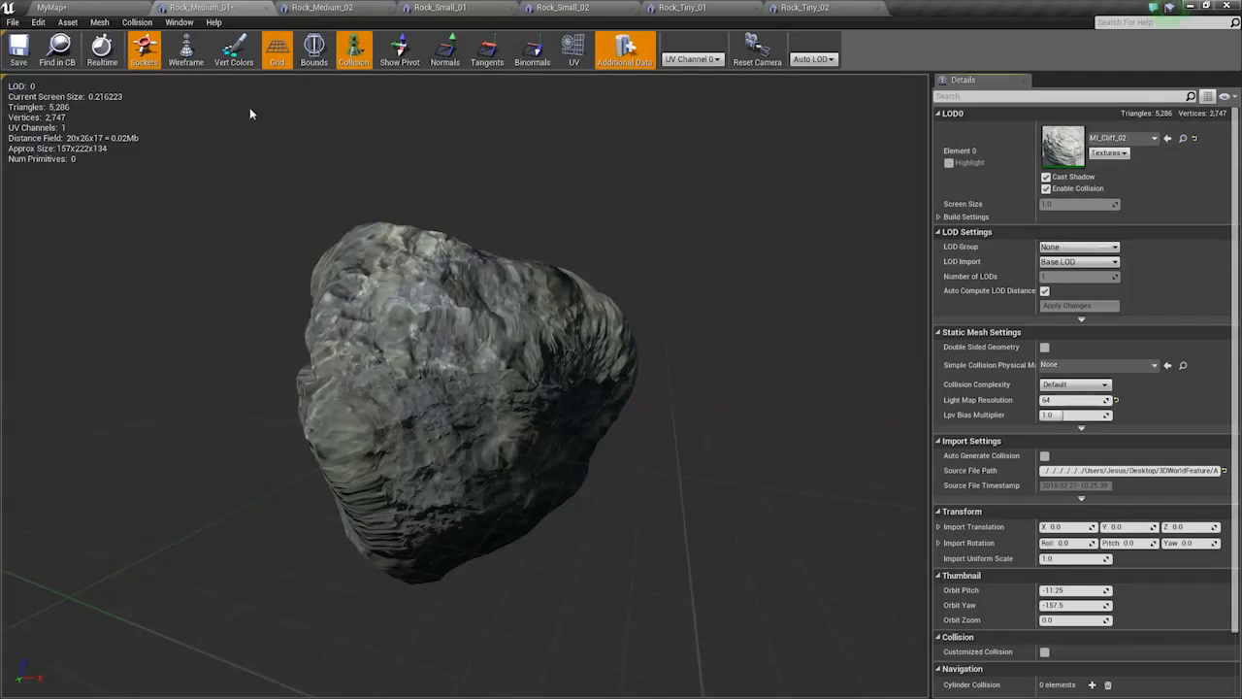
Assign MI_Cliff_02 to the Rock_Tiny_01 and Rock_Tiny_02 meshes
left_click(330, 7)
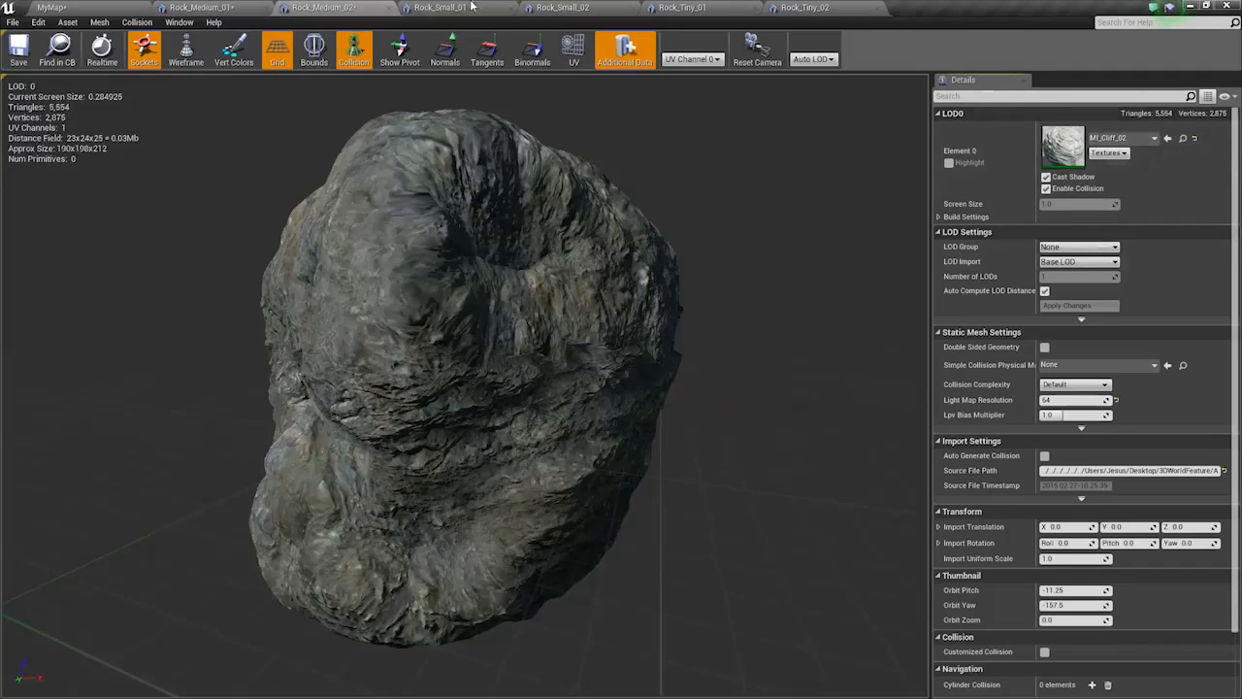
left_click(471, 7)
left_click(565, 8)
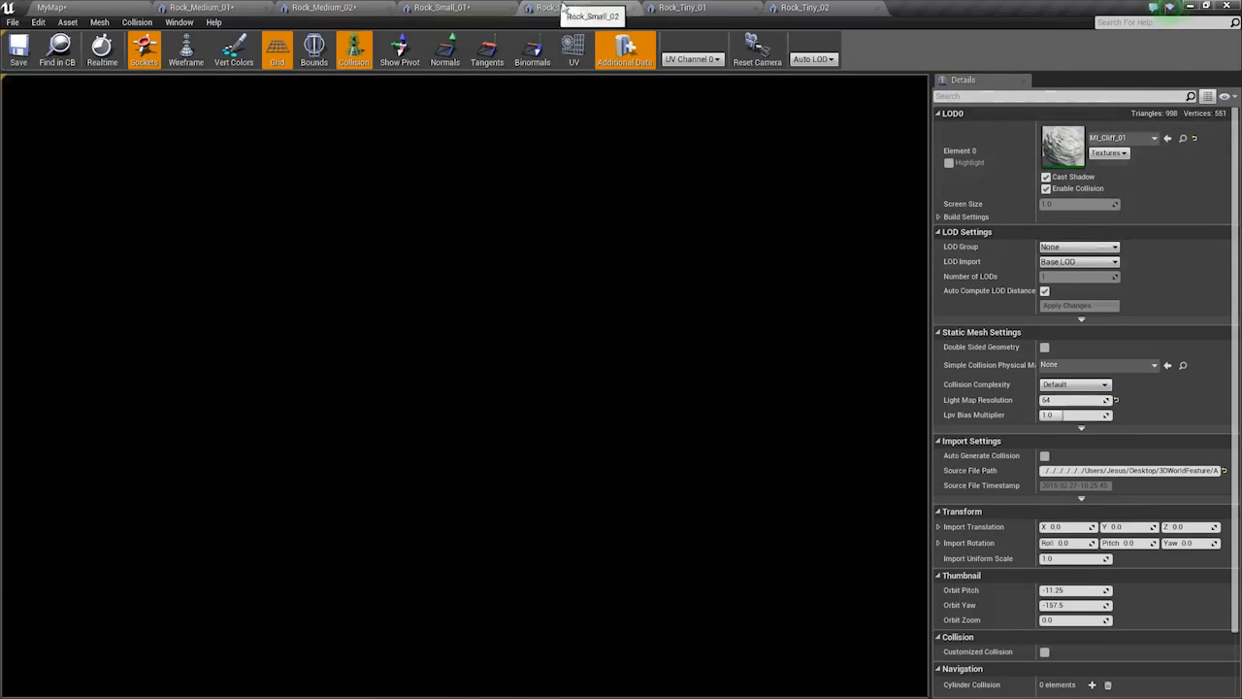
left_click(704, 7)
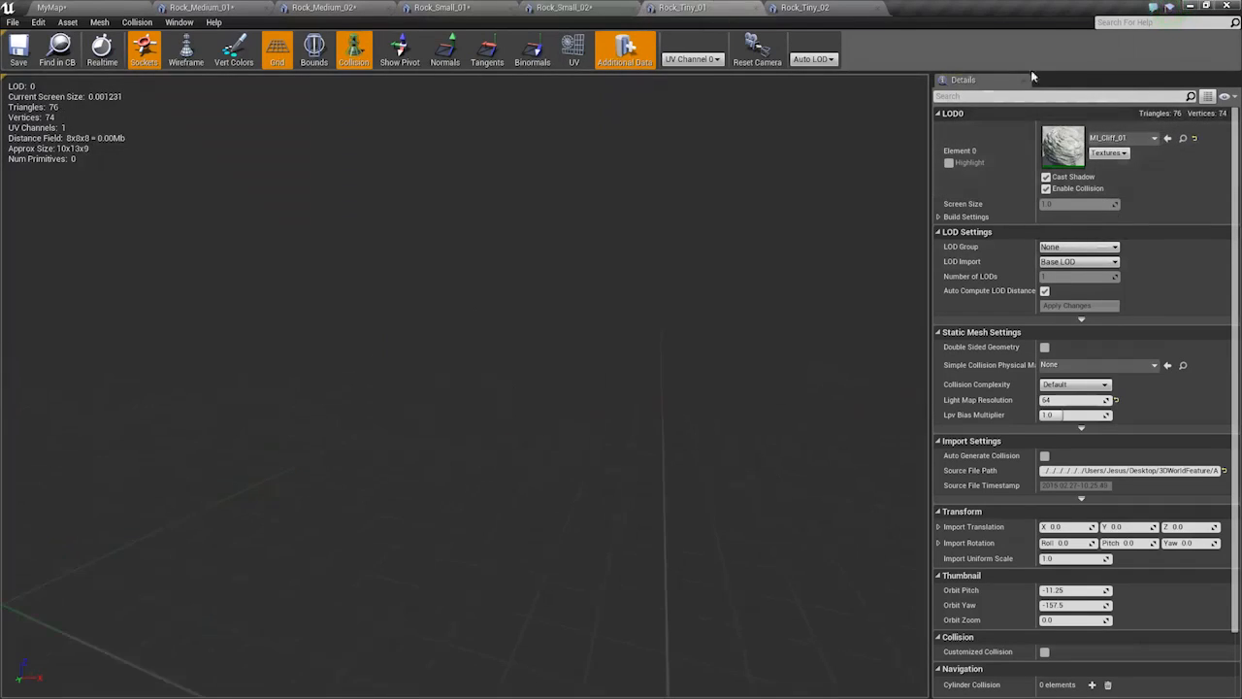
left_click(1168, 139)
left_click(854, 7)
left_click(1168, 139)
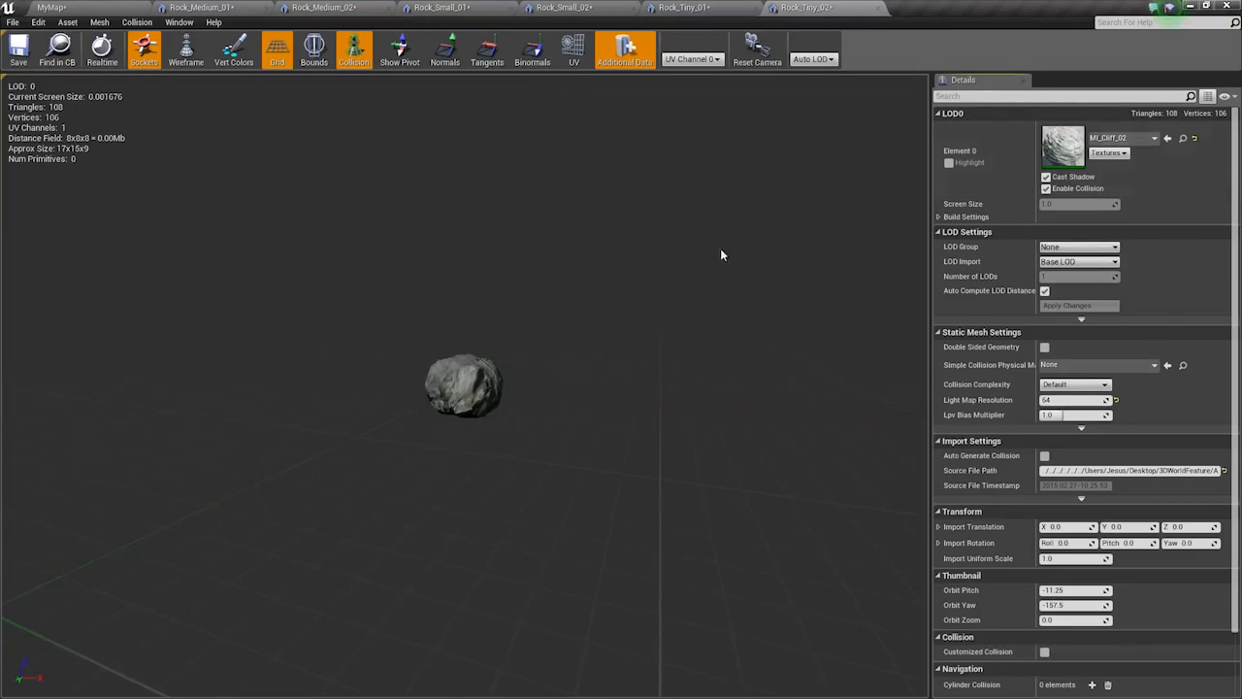
Back in MyMap, open MI_Cliff_02 in a smaller window and close the rock mesh editors
left_click(105, 7)
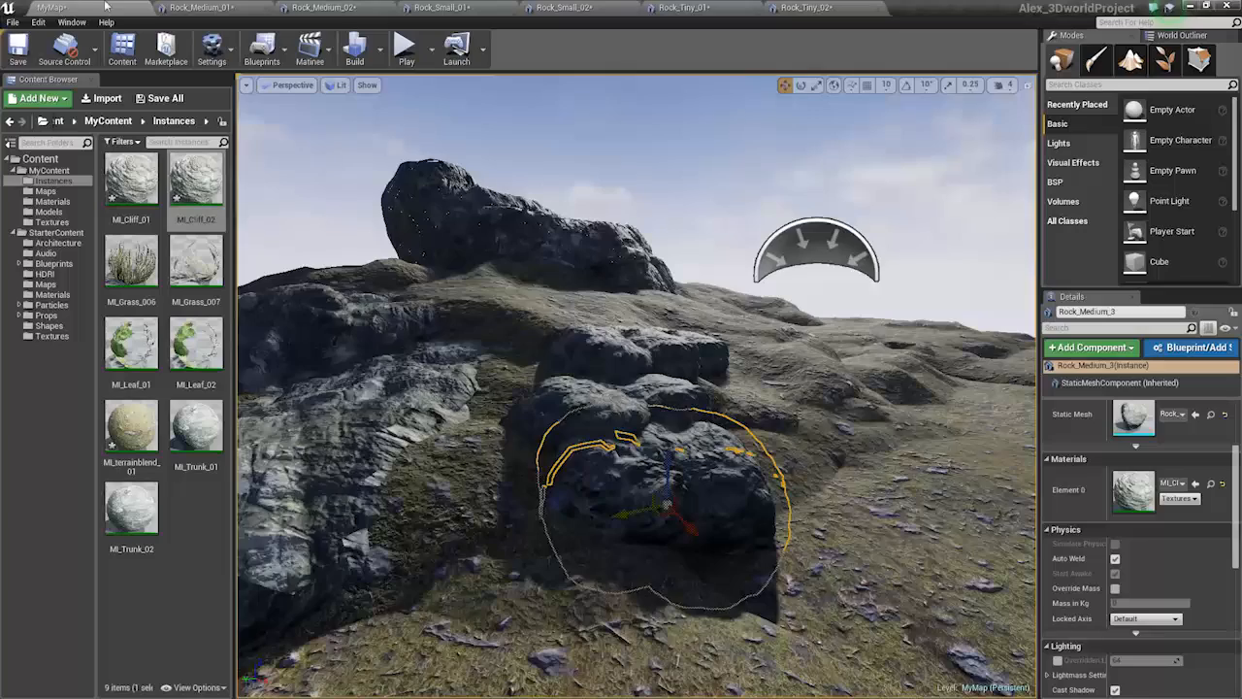
scroll(388, 333, "up", 5)
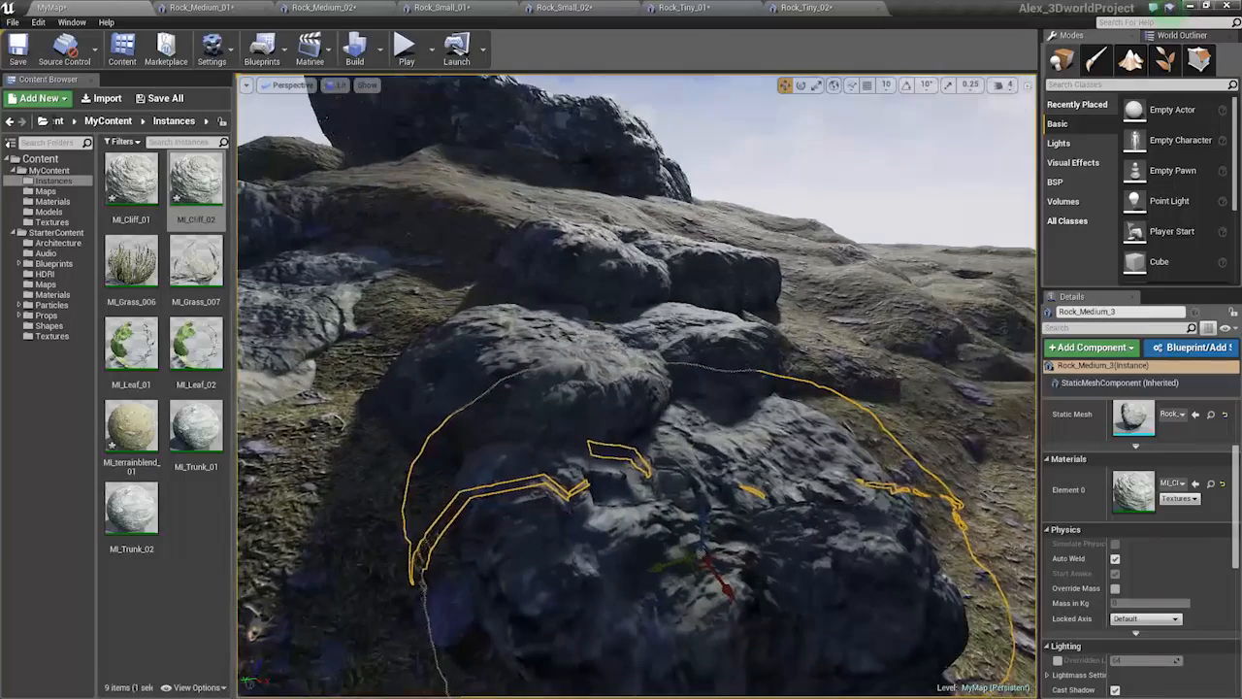
double_click(196, 179)
double_click(888, 8)
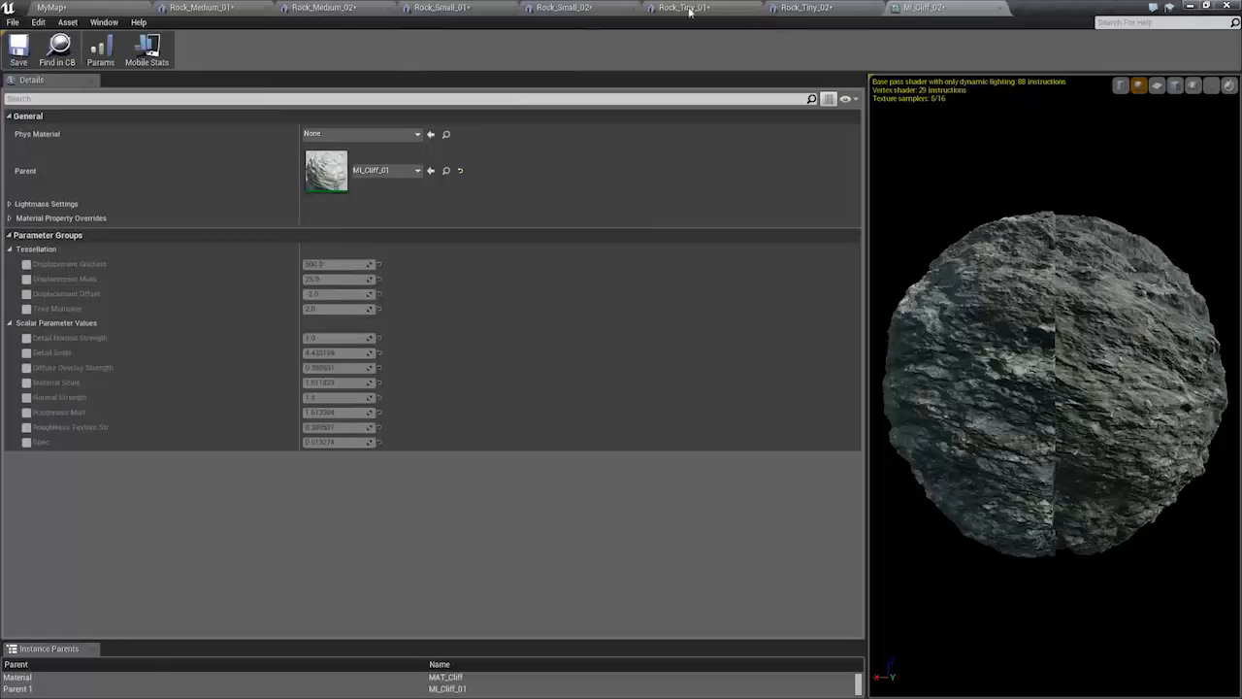
left_click(266, 8)
left_click(266, 7)
left_click(266, 8)
left_click(266, 8)
left_click(266, 7)
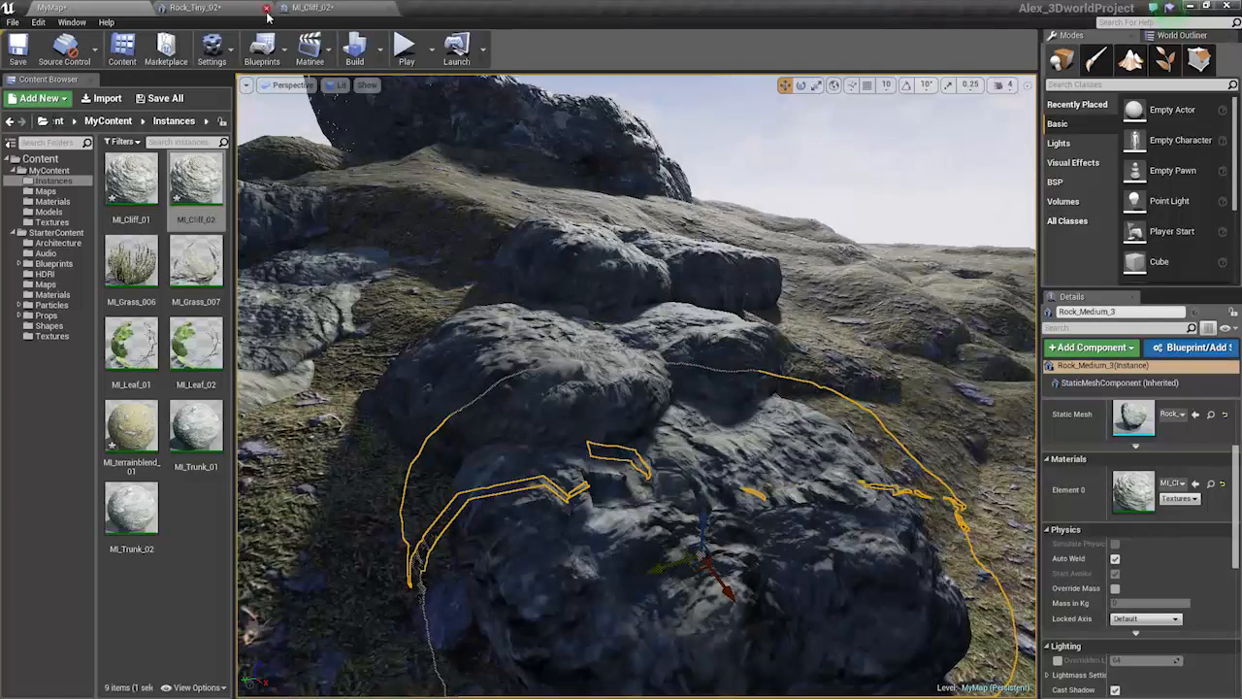
Float and enlarge the MI_Cliff_02 editor beside a view of the rocks
left_click_drag(220, 10, 713, 83)
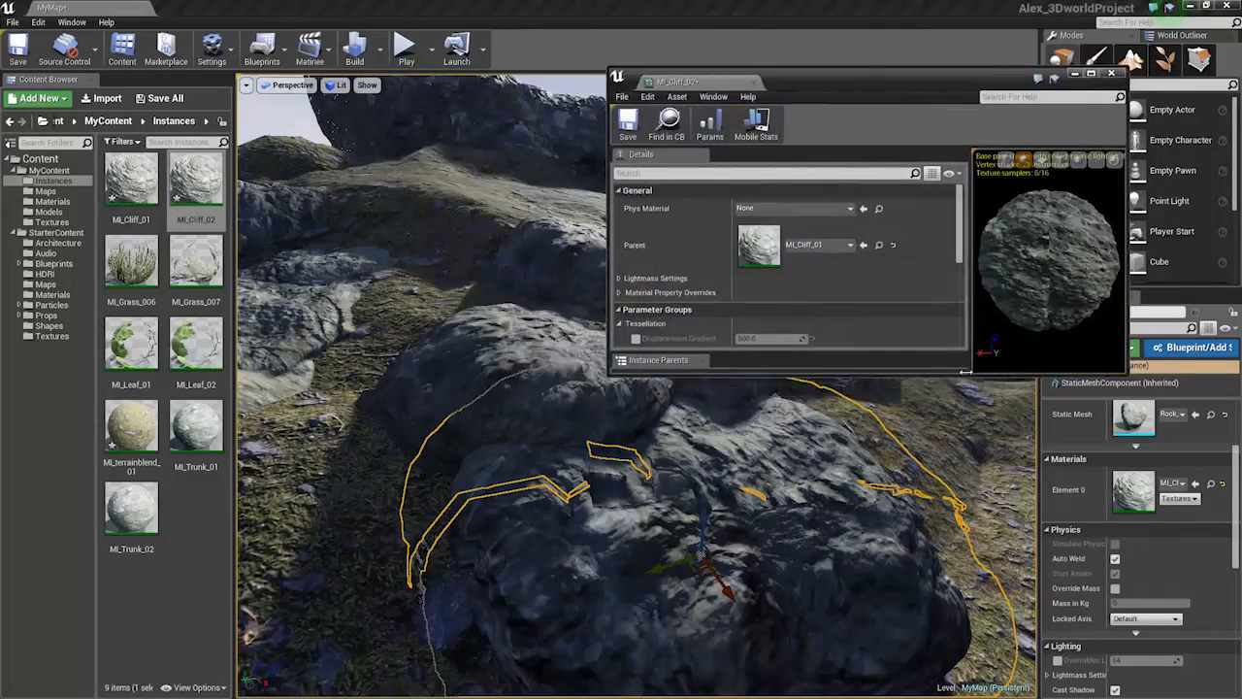
left_click_drag(959, 377, 959, 535)
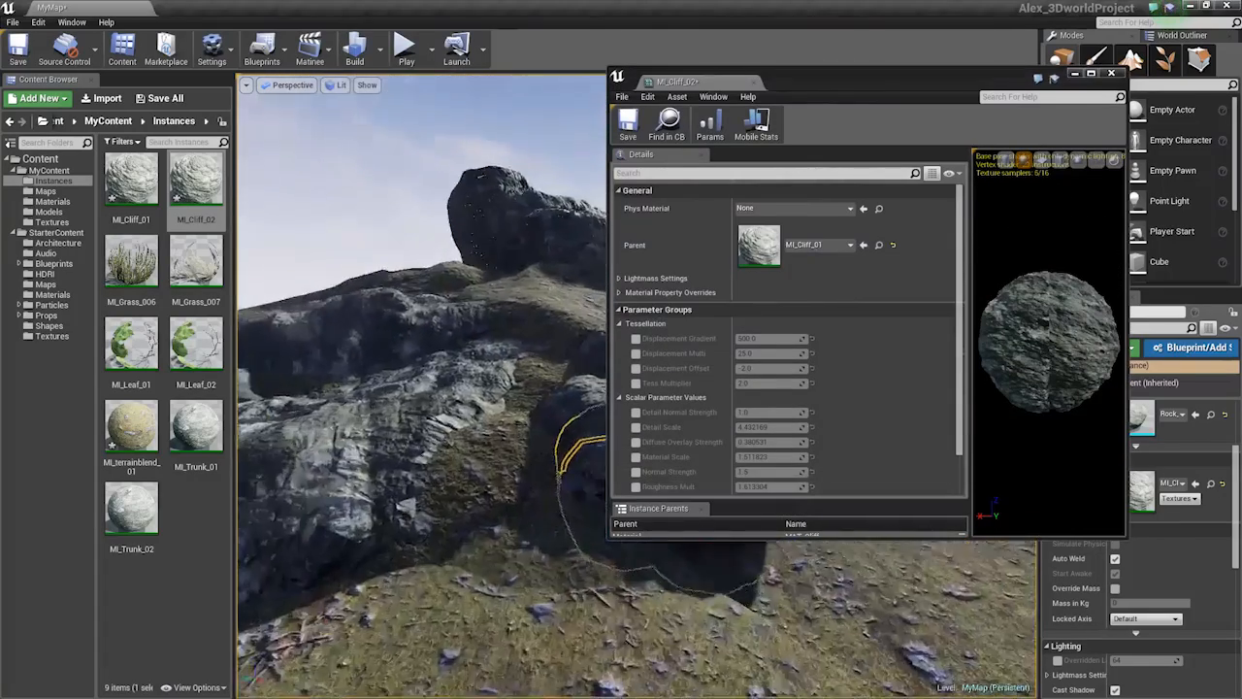
left_click_drag(839, 97, 999, 93)
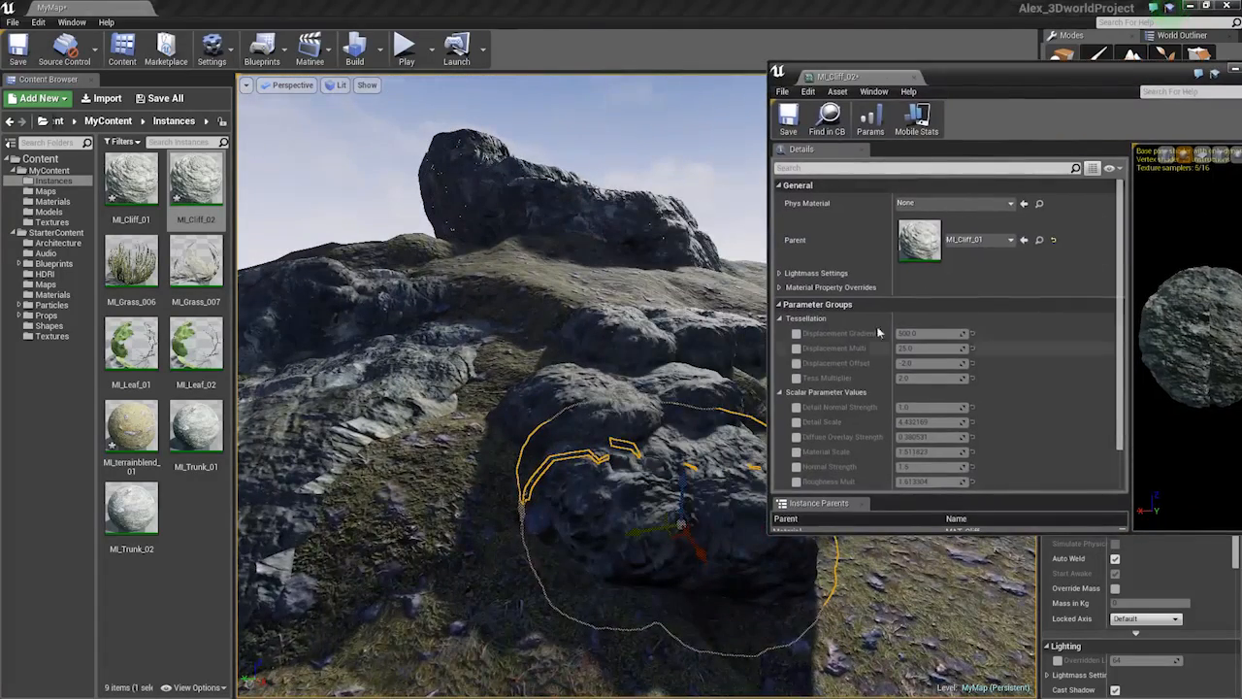
scroll(868, 347, "down", 1)
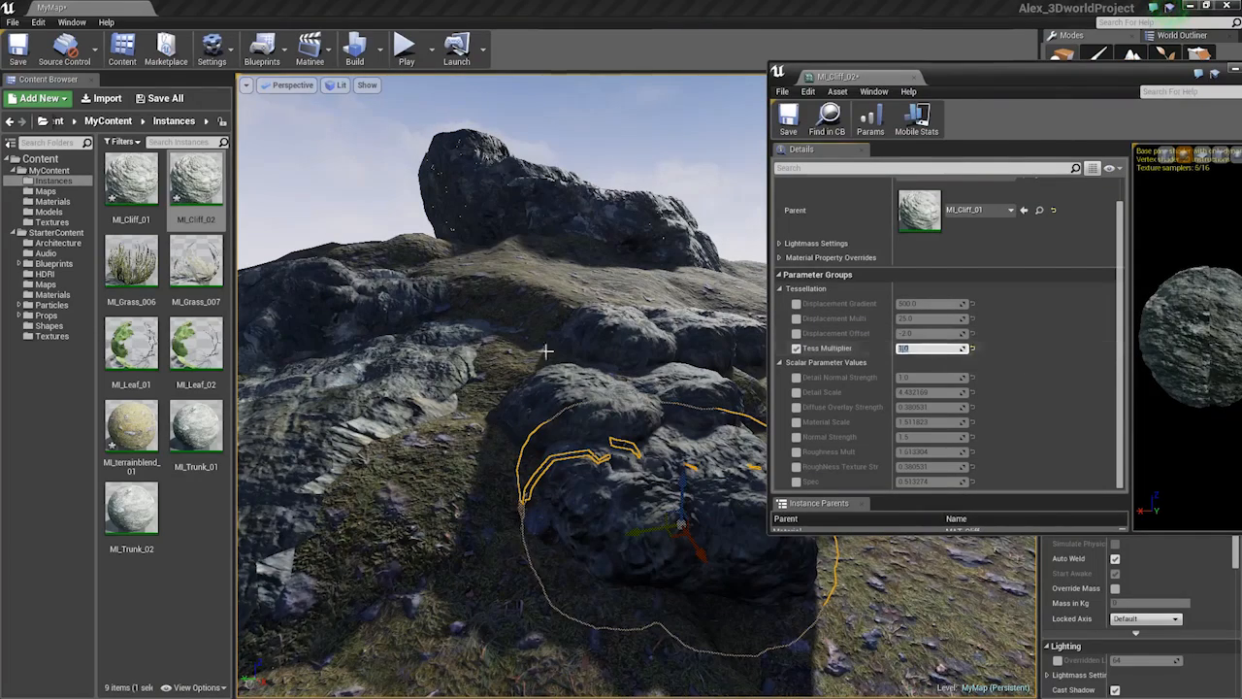
right_click_drag(545, 351, 606, 342)
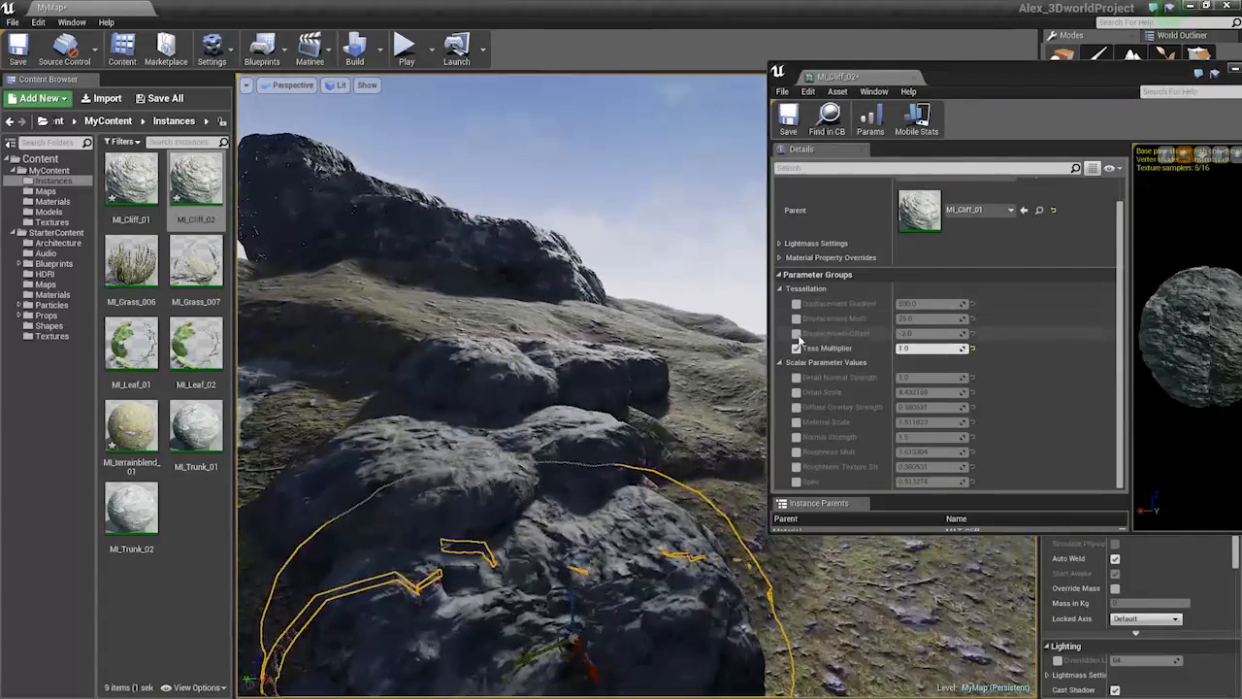
Enable Displacement Offset and Multi, set Multi to 8, and raise Material Scale to about 1.71
left_click(797, 334)
left_click(797, 319)
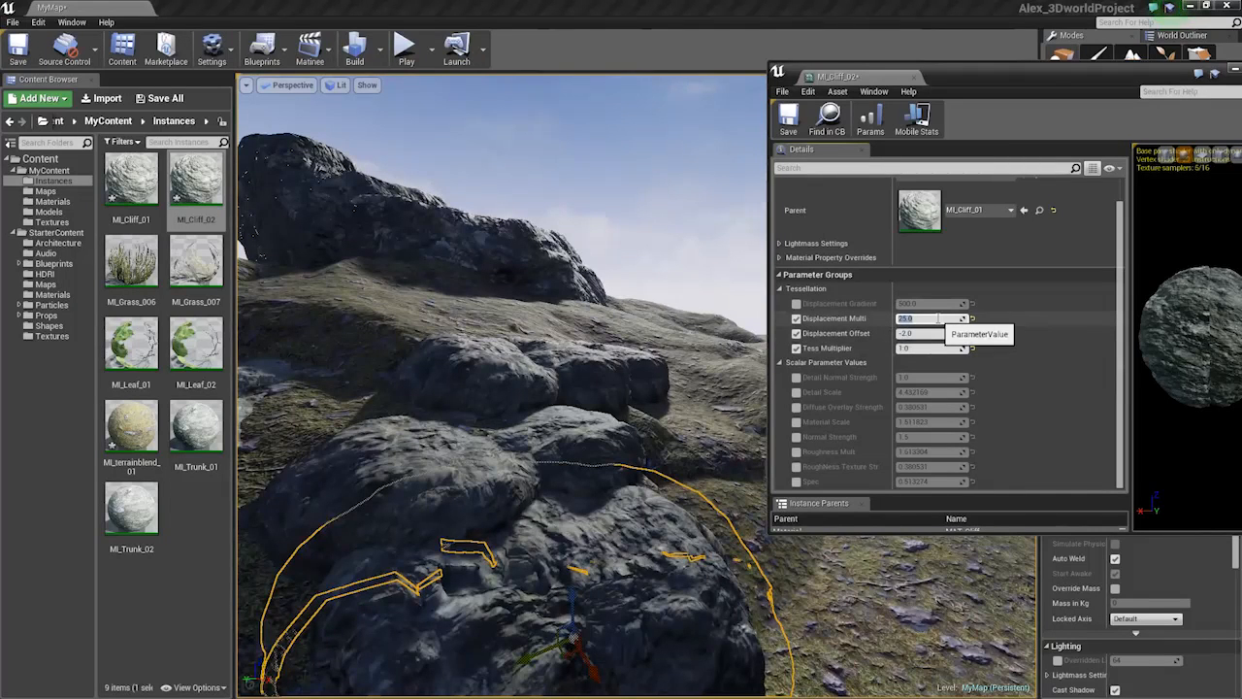
type("14")
key("Return")
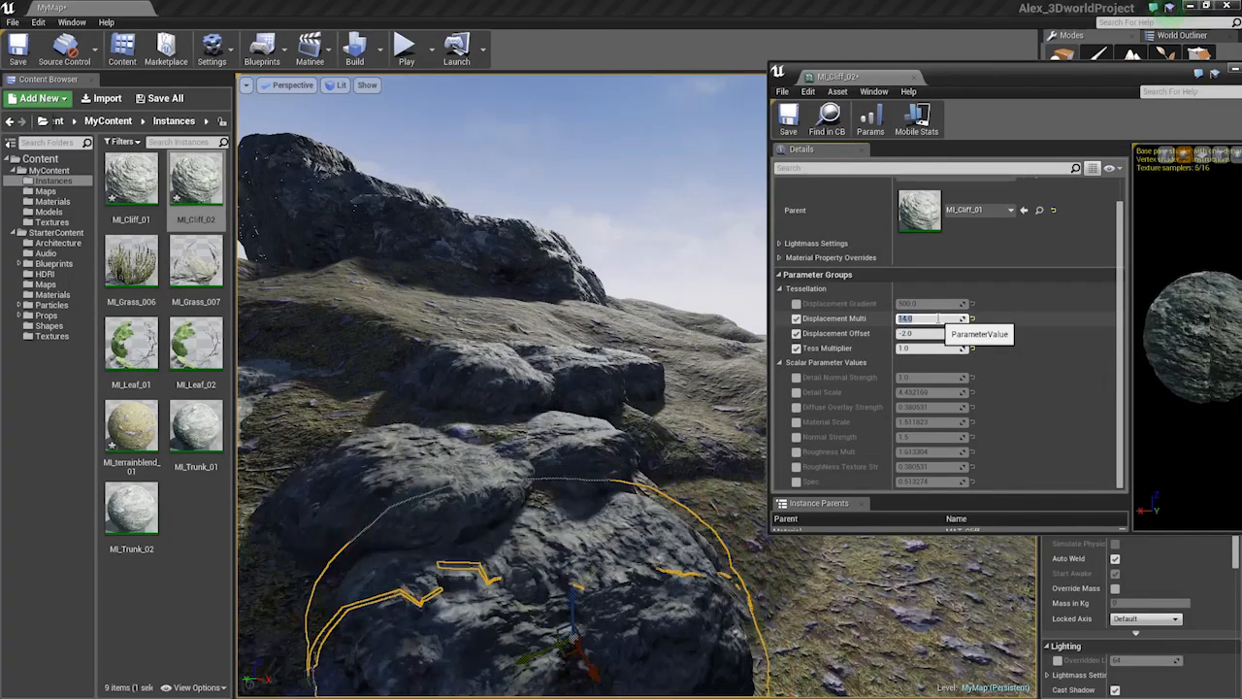
type("8")
key("Return")
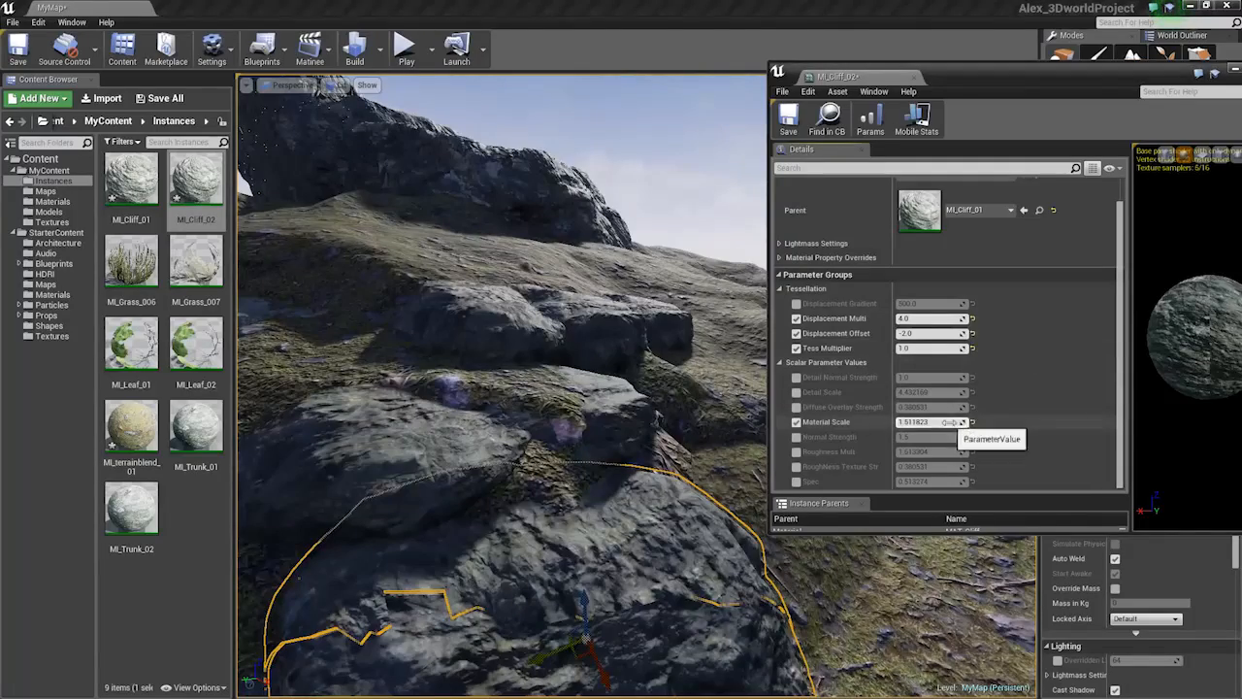
left_click_drag(949, 422, 973, 422)
Move the rear rock closer, sink and flatten it, then close the MI_Cliff_02 editor
right_click_drag(559, 351, 557, 351)
left_click(550, 434)
left_click_drag(560, 434, 611, 379)
key("space")
key("space")
left_click_drag(572, 425, 572, 507)
key("Escape")
key("s")
right_click_drag(603, 422, 650, 339)
key("w")
left_click(914, 77)
mouse_move(873, 238)
right_mouse_down()
mouse_move(825, 254)
mouse_move(878, 255)
right_mouse_up()
Save all changed assets, then rotate and tilt Rock_Medium_2 on the hillside
key("s")
key("ctrl+shift+s")
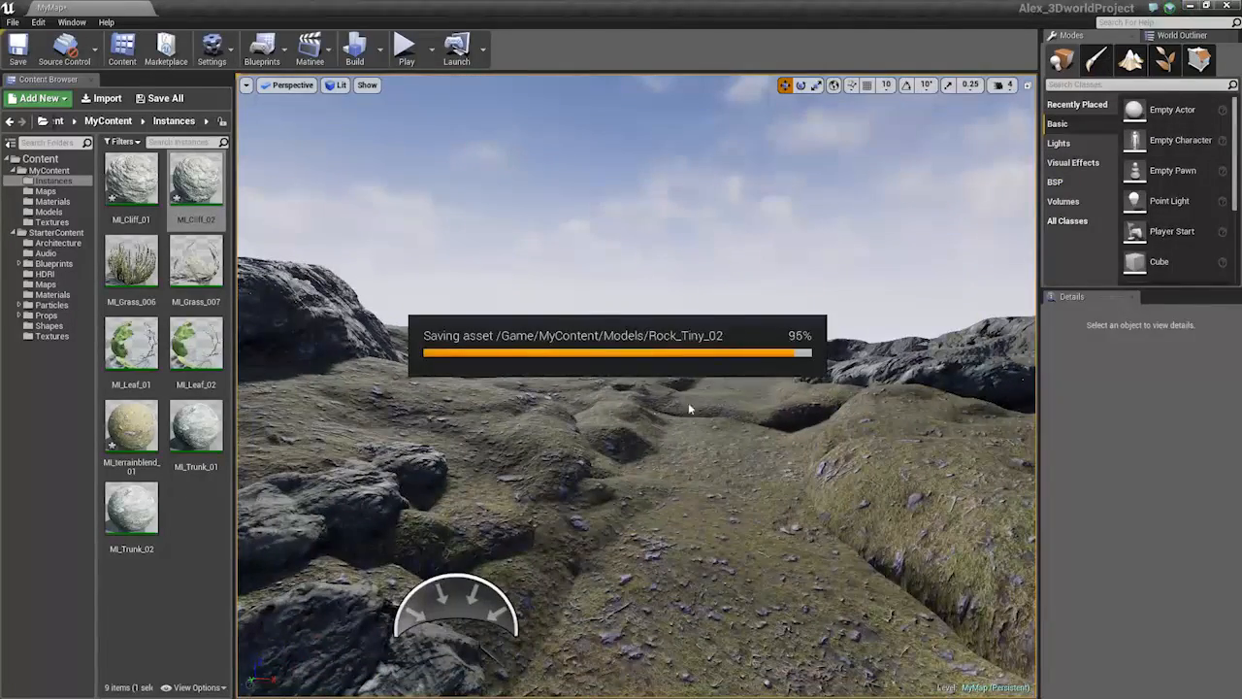
key("s")
right_click_drag(411, 321, 413, 361)
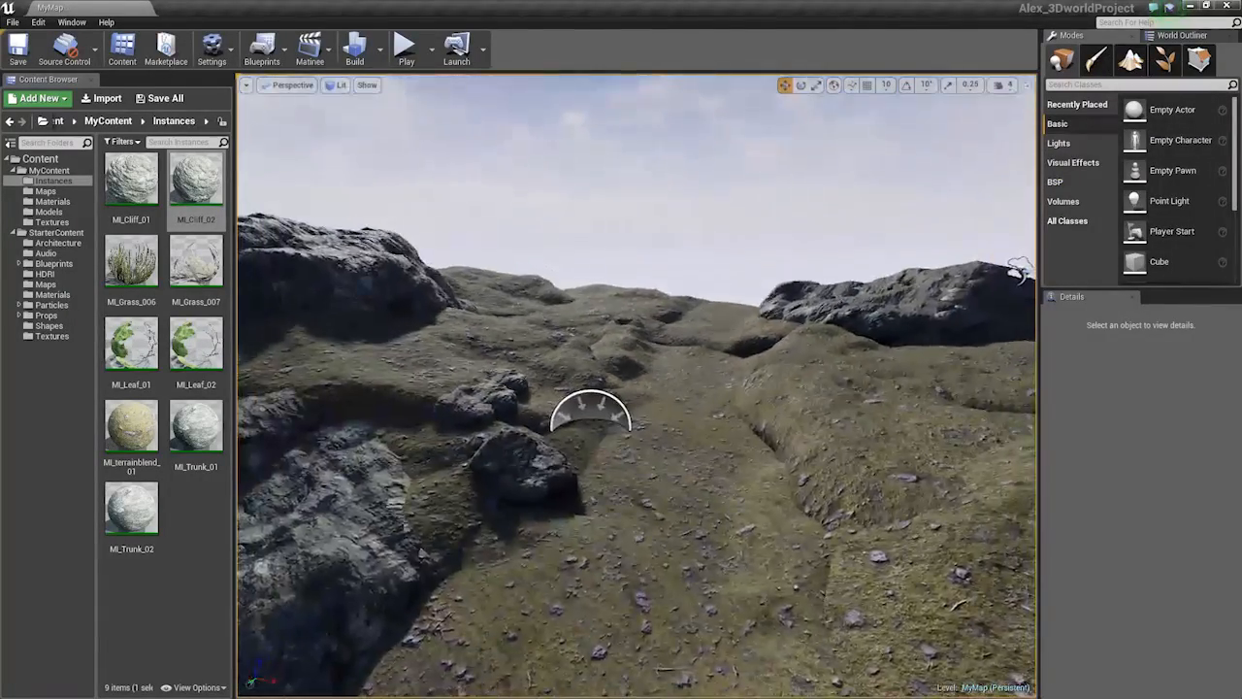
key("w")
right_click_drag(615, 359, 509, 376)
left_click(614, 351)
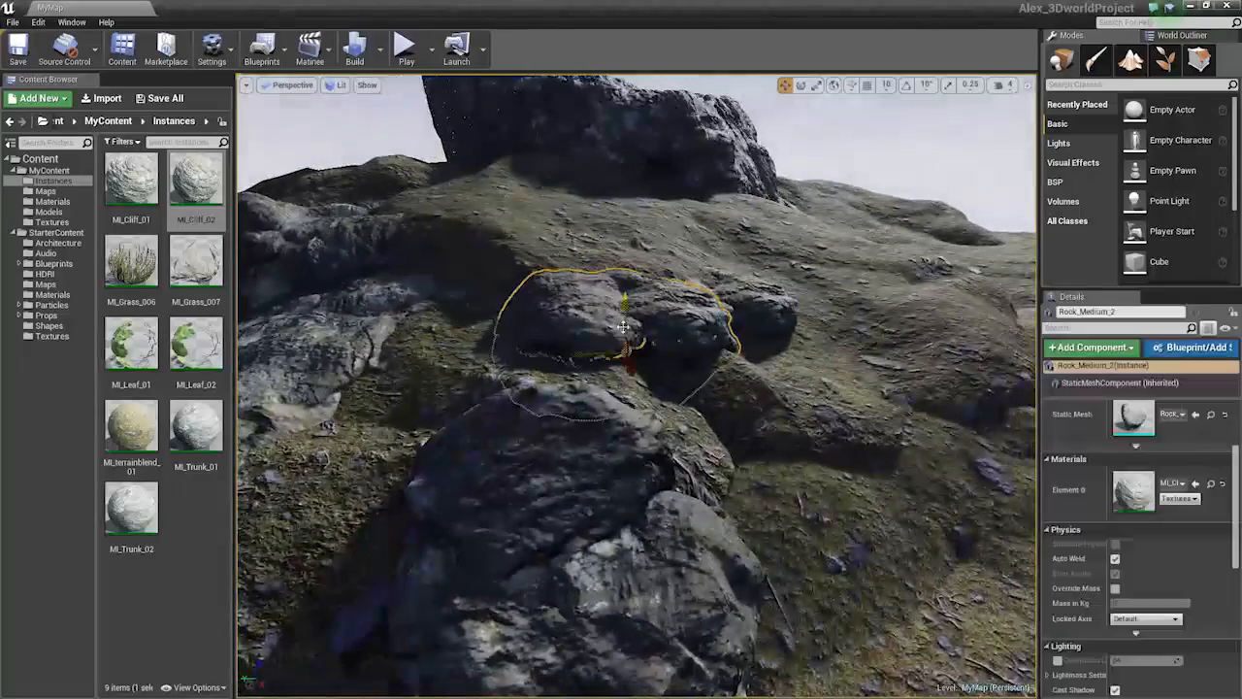
key("e")
mouse_move(616, 366)
left_mouse_down()
mouse_move(640, 358)
mouse_move(629, 361)
left_mouse_up()
left_click_drag(599, 283, 633, 327)
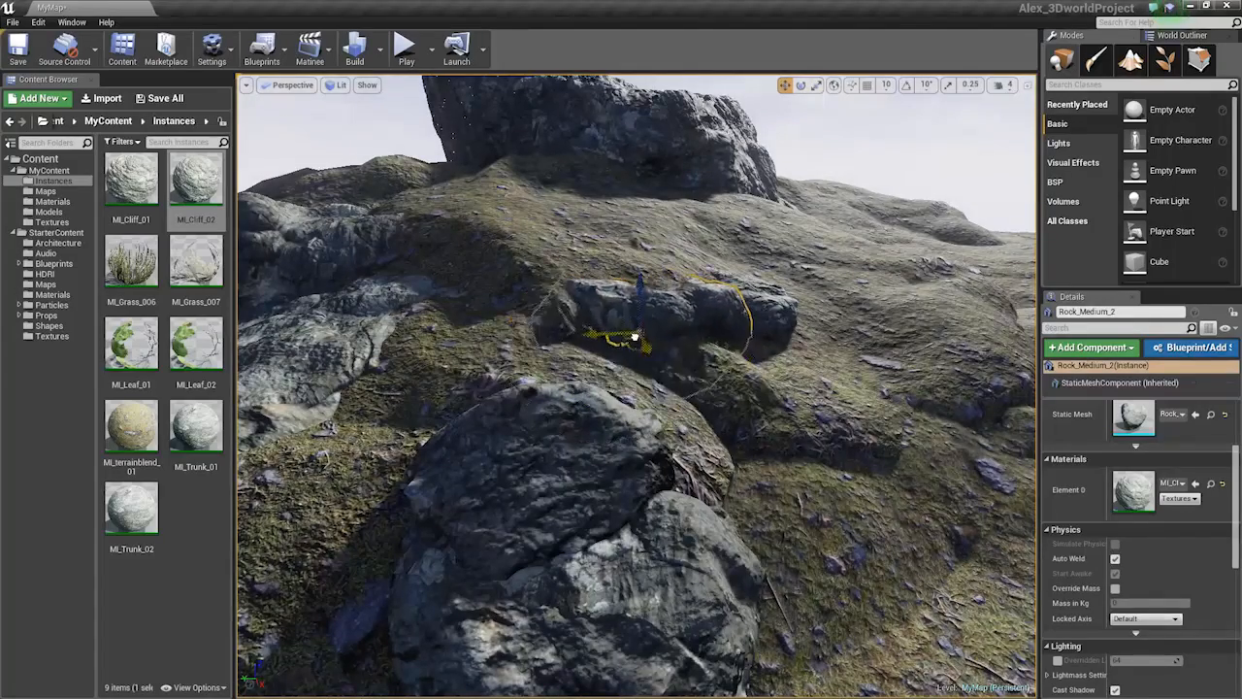
Duplicate the rock as Rock_Medium_5, sink it into the grassy slope and scale it up
right_click_drag(638, 385, 543, 388)
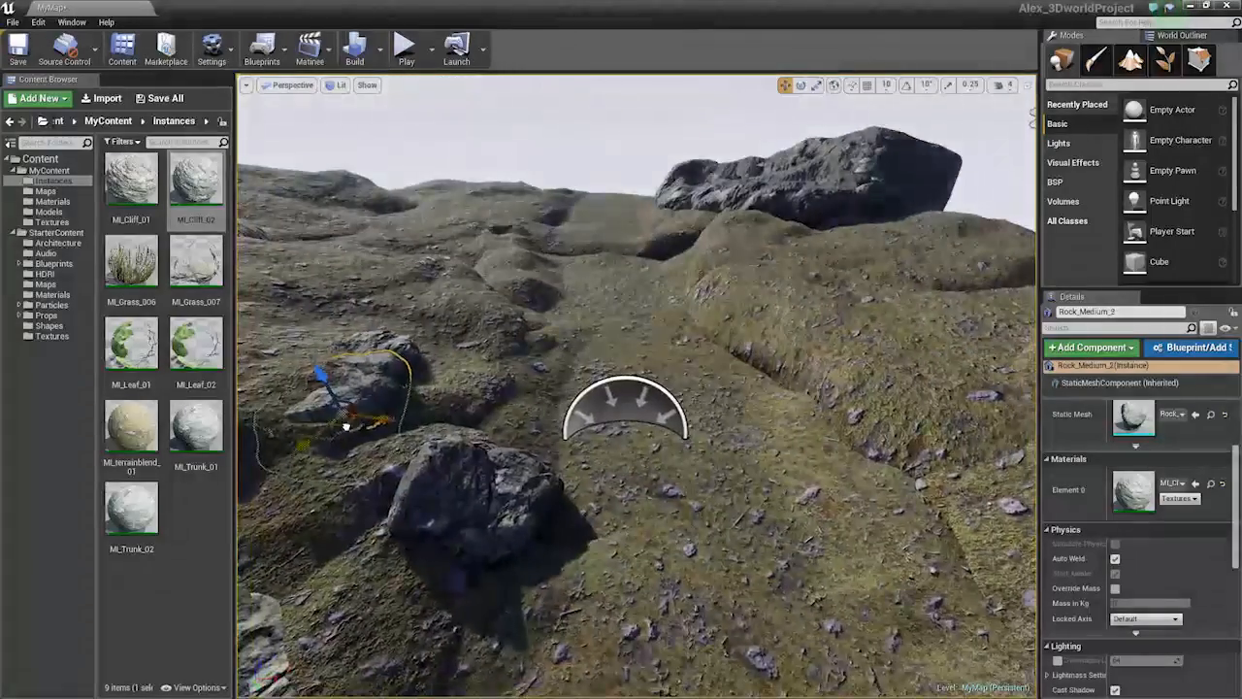
left_click_drag(347, 422, 723, 242, "alt")
key("f")
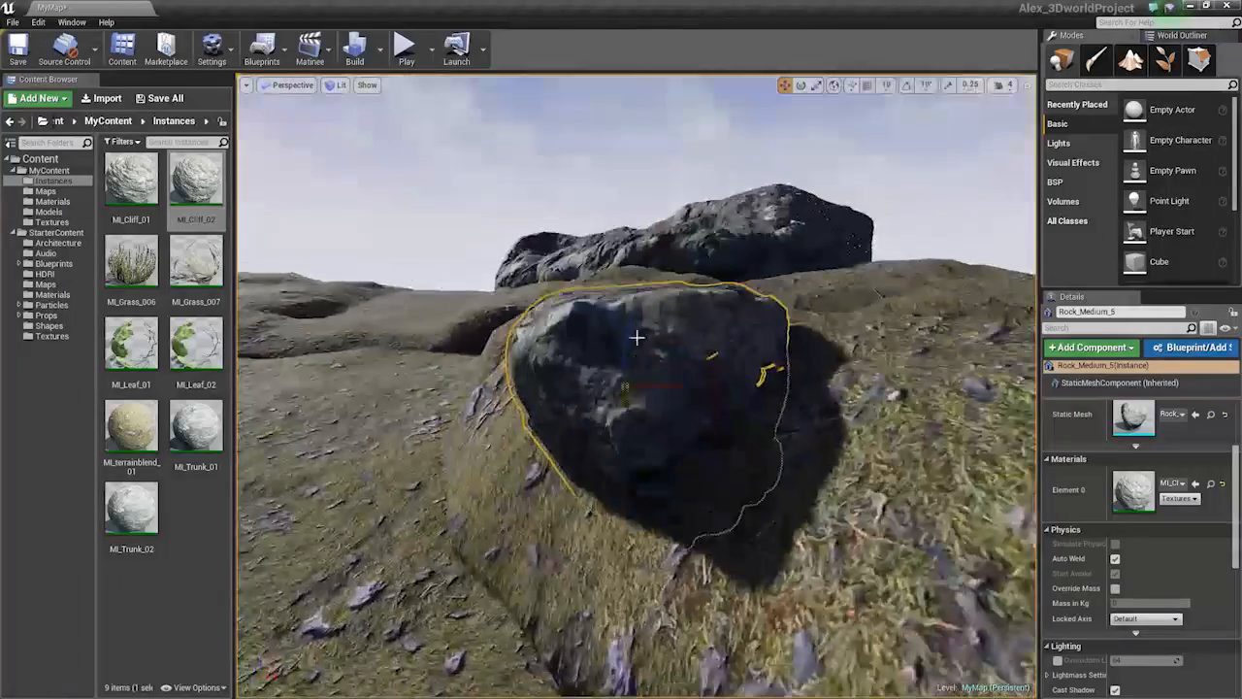
scroll(624, 325, "down", 3)
left_click_drag(624, 324, 626, 361)
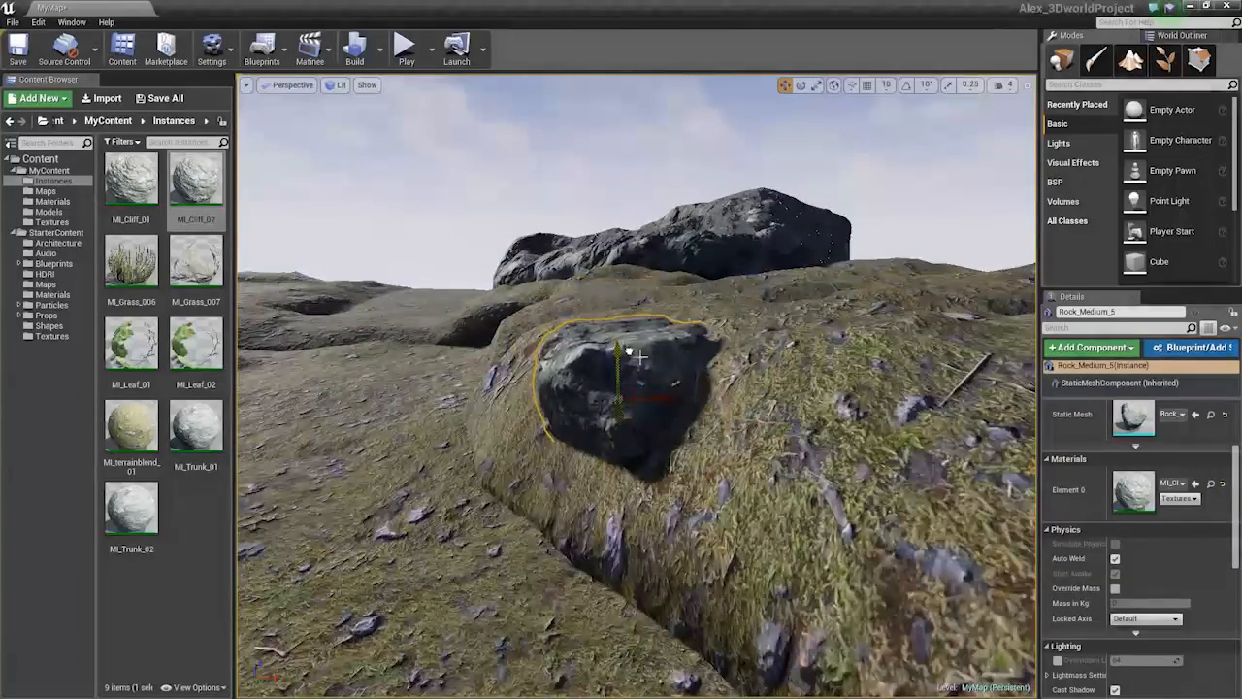
right_click_drag(636, 355, 604, 373)
key("space")
key("space")
left_click_drag(675, 369, 682, 408)
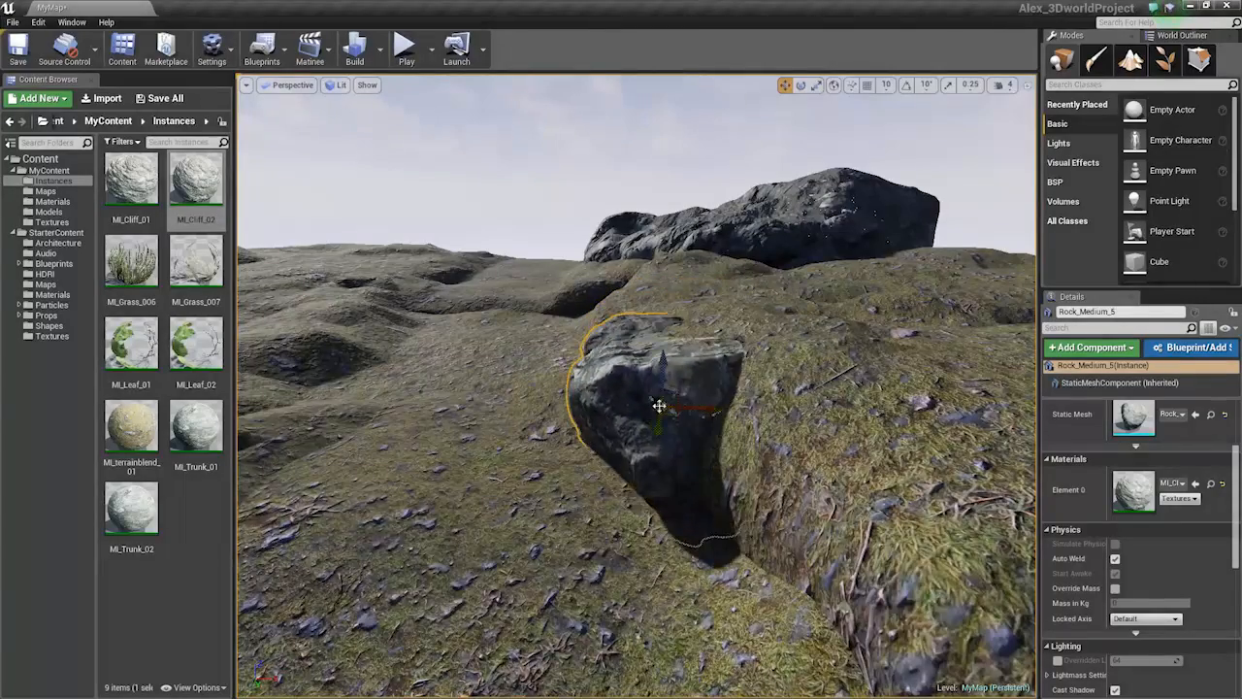
right_click_drag(655, 392, 747, 427)
Slide the terrain chunk under the outcrop rocks to the left, then select Terrain_Chunk_6
left_click(684, 267)
left_click(726, 363)
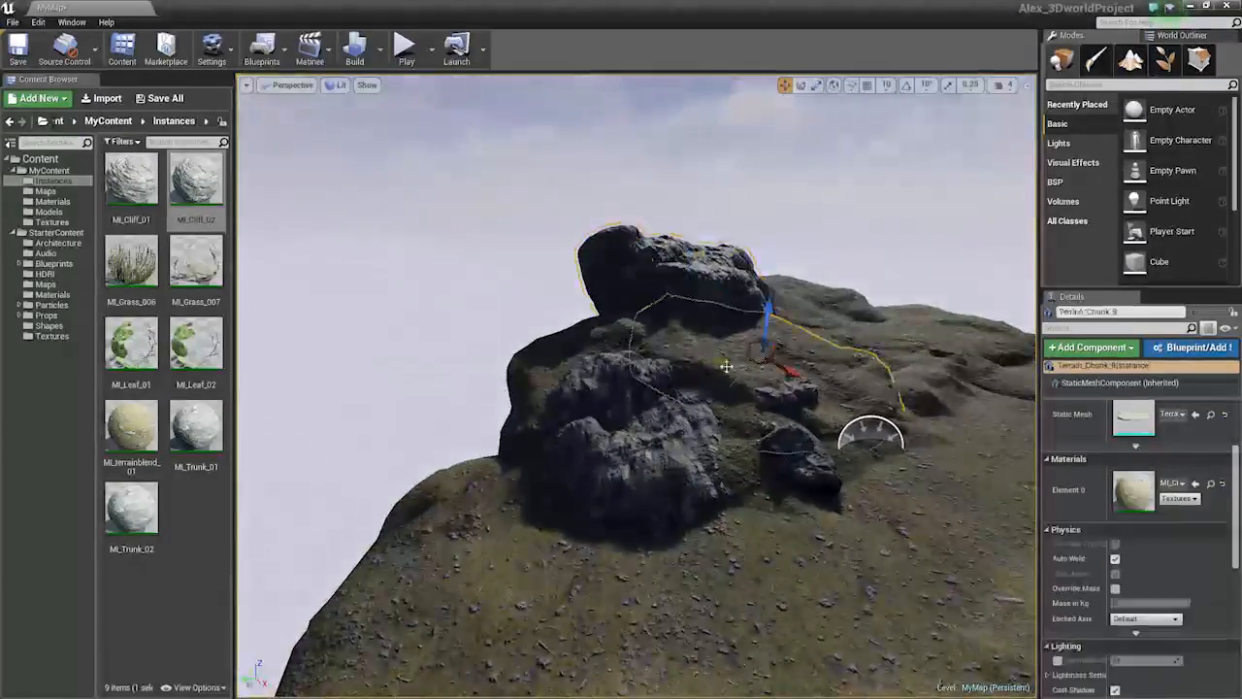
key("space")
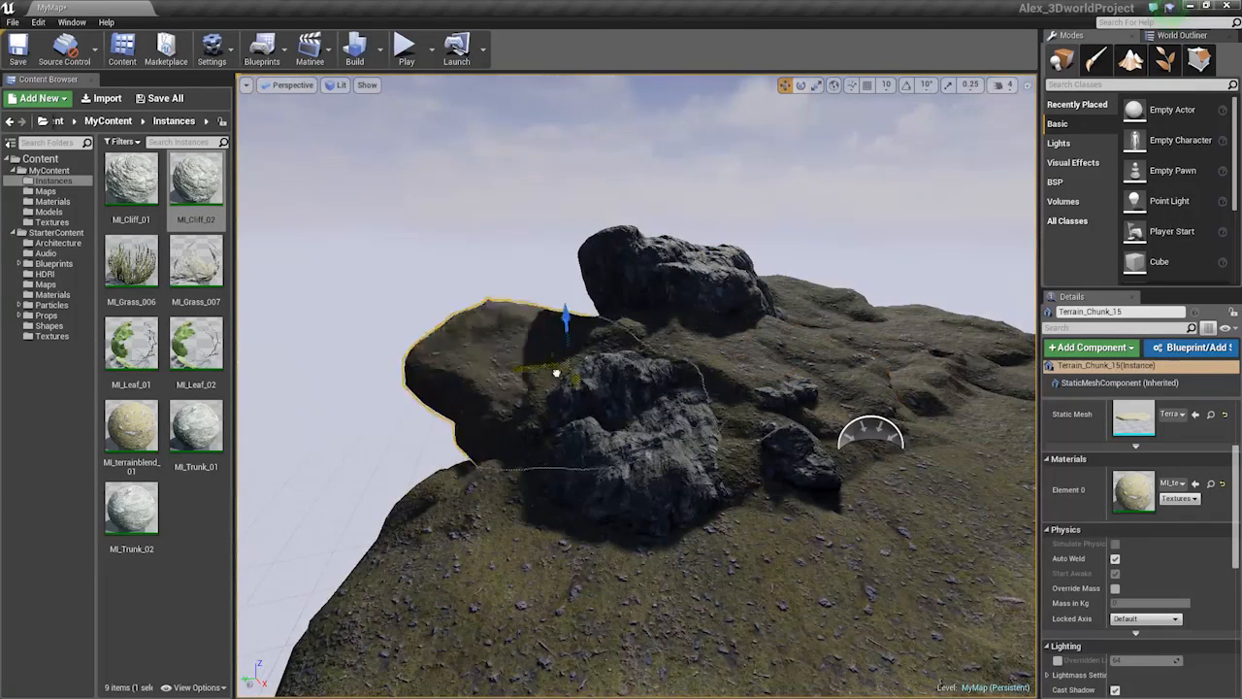
key("e")
left_click_drag(556, 373, 550, 194)
right_click_drag(604, 244, 438, 278)
left_click(637, 438)
key("space")
key("space")
right_click_drag(637, 437, 753, 393)
Duplicate the right-hand terrain chunk as Terrain_Chunk_16, shift it left and rotate it
left_click(787, 394)
left_click_drag(790, 404, 325, 375, "alt")
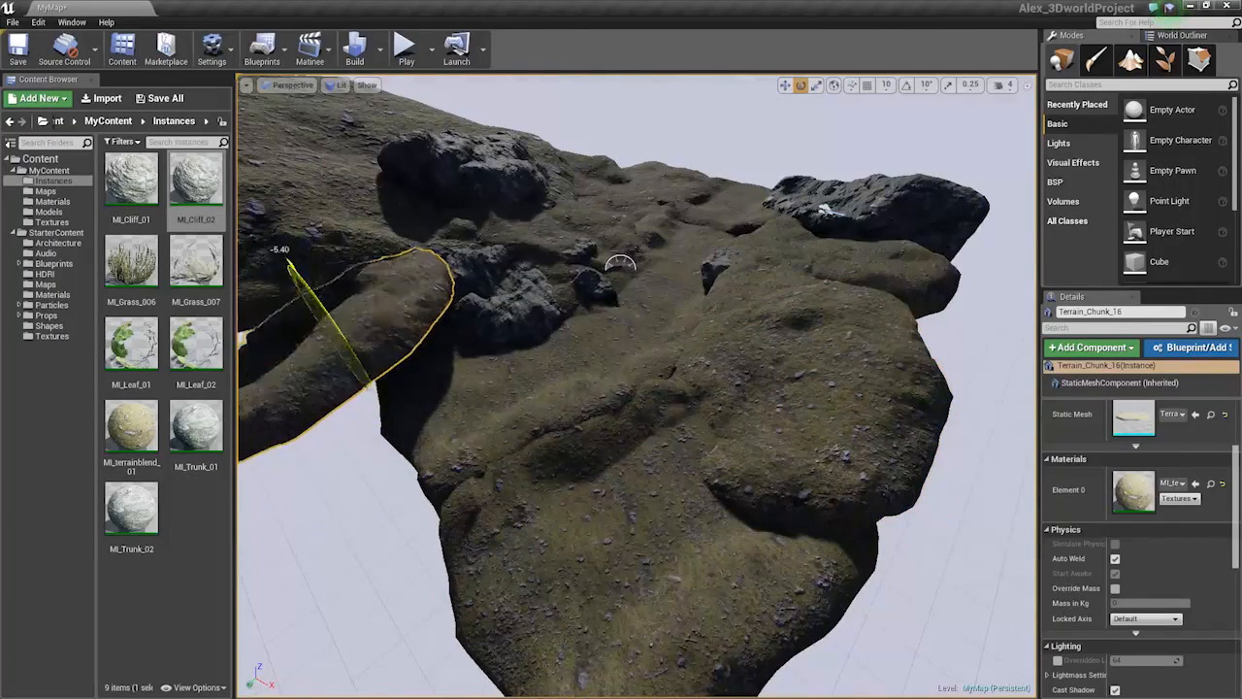
right_click_drag(342, 330, 550, 282)
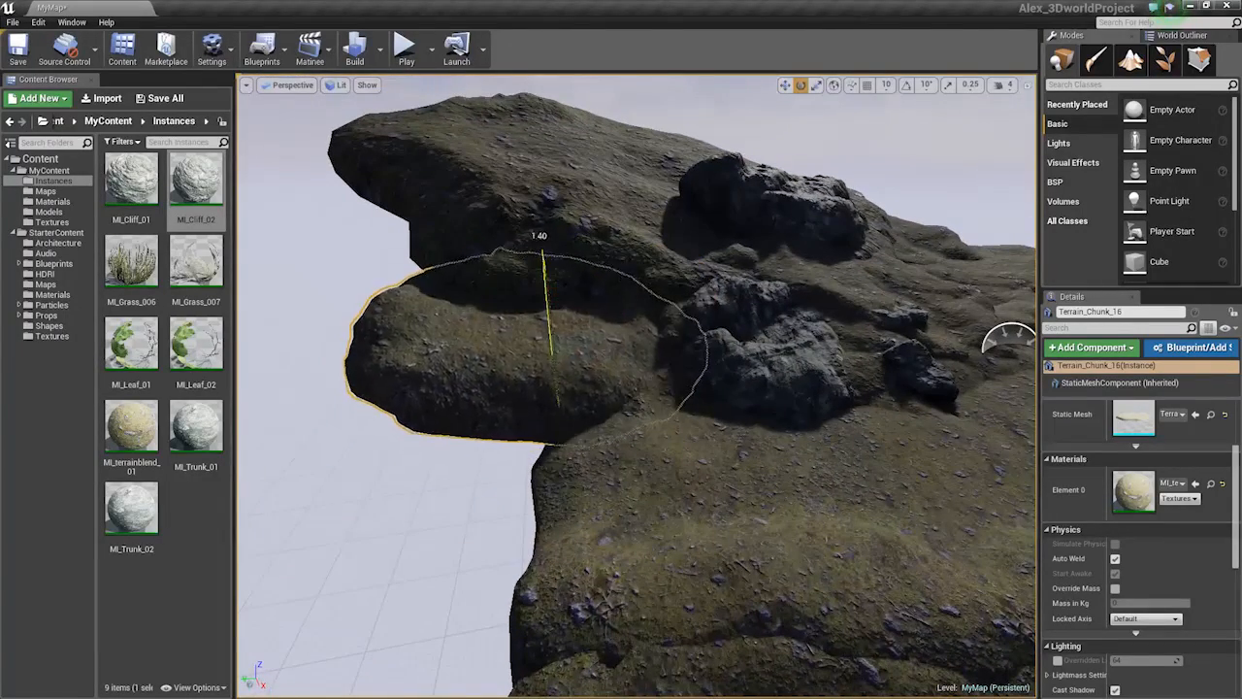
left_click_drag(546, 291, 563, 320)
right_click_drag(563, 320, 609, 103)
left_click(632, 239, "ctrl")
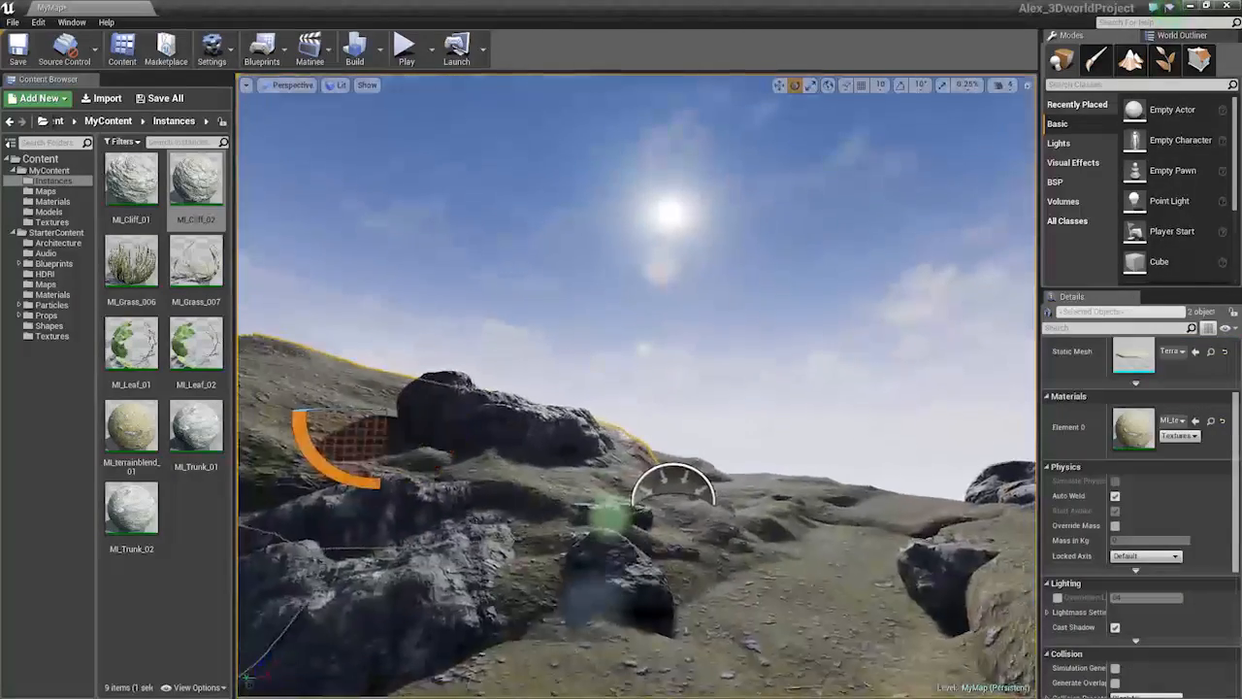
right_click_drag(466, 323, 425, 347)
right_click_drag(597, 369, 572, 369)
Scale the large rock, deselect Rock_Large_3 and fly out across the valley
left_click(598, 370)
right_click_drag(712, 386, 706, 383)
key("r")
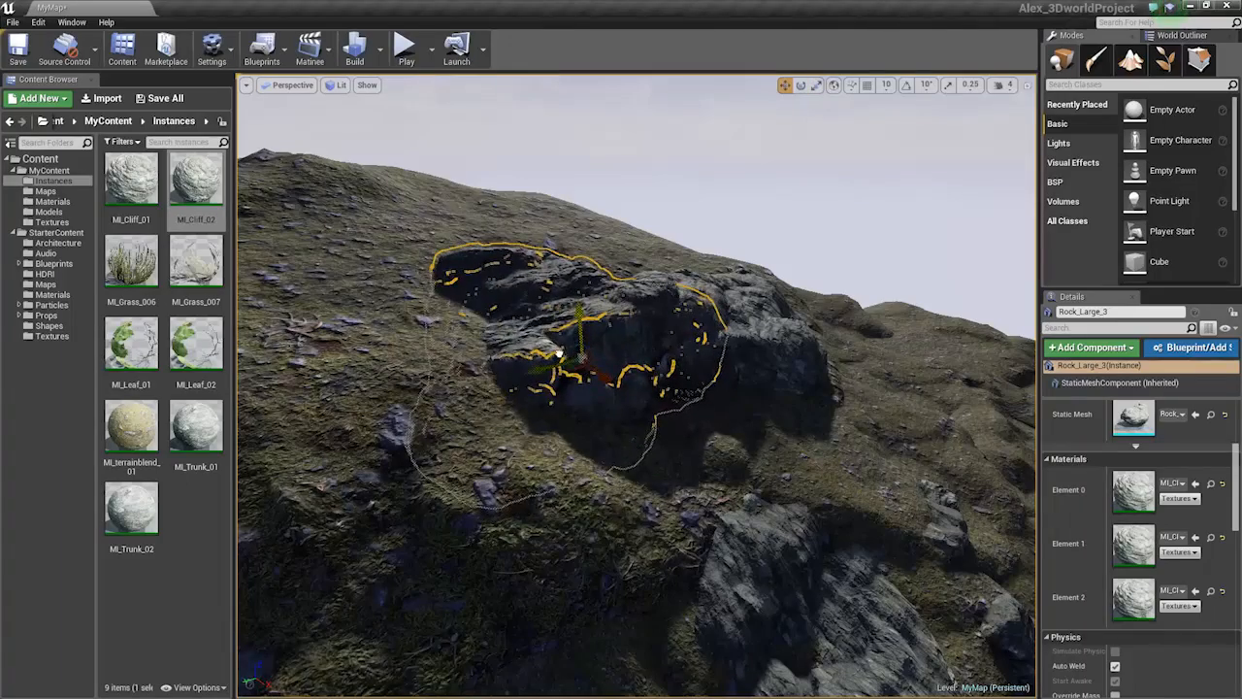
key("Escape")
right_click_drag(549, 291, 632, 223)
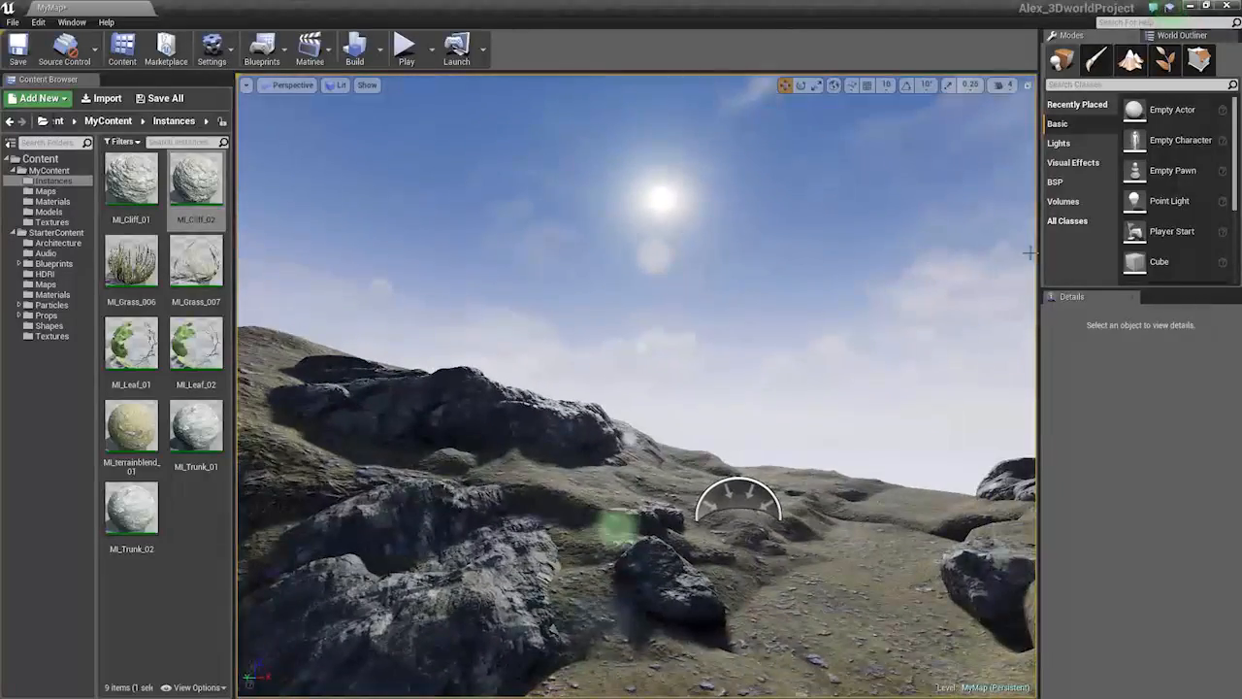
Dock the World Outliner beneath the 3D view and enlarge the viewport above it
left_click_drag(1038, 250, 1149, 249)
right_click_drag(971, 291, 980, 337)
right_click_drag(622, 315, 447, 182)
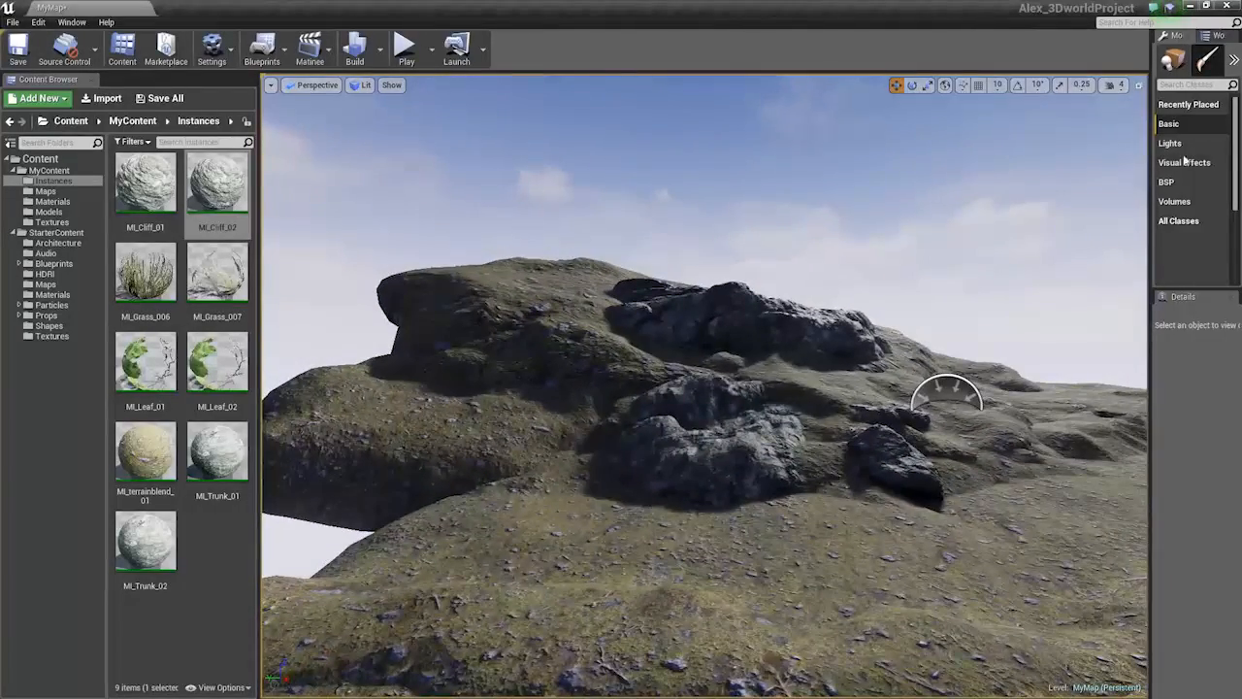
left_click_drag(1214, 35, 573, 458)
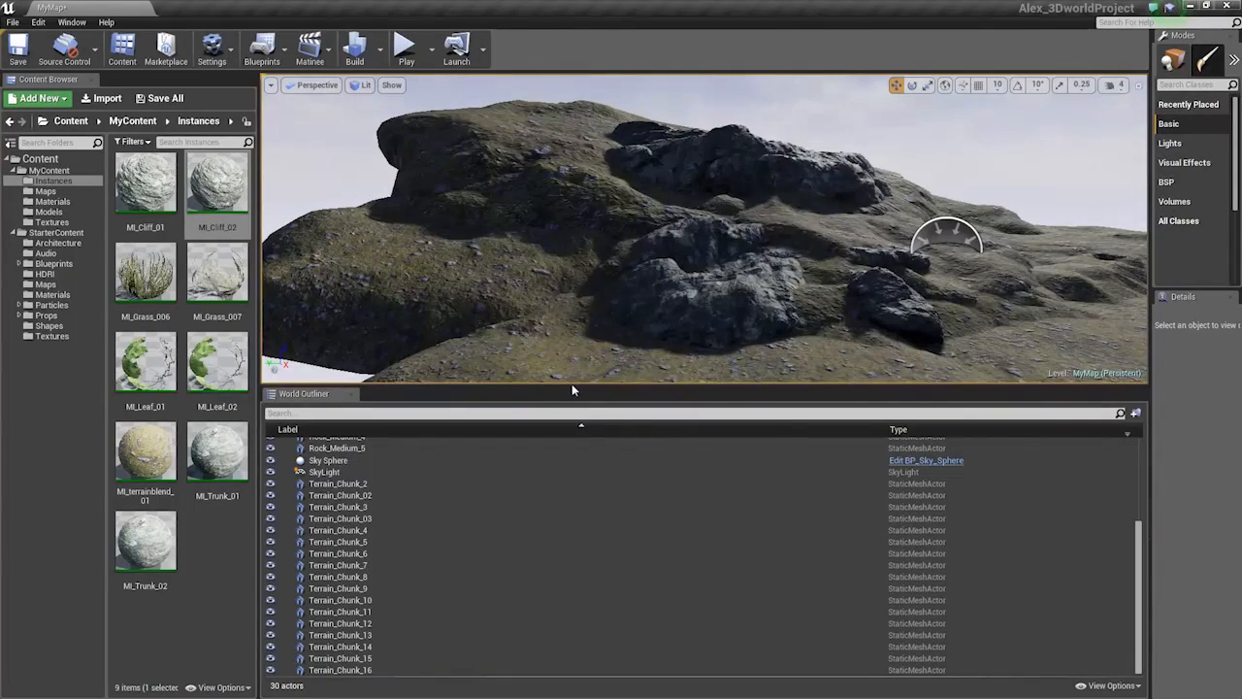
left_click_drag(574, 385, 598, 461)
right_click_drag(621, 350, 737, 316)
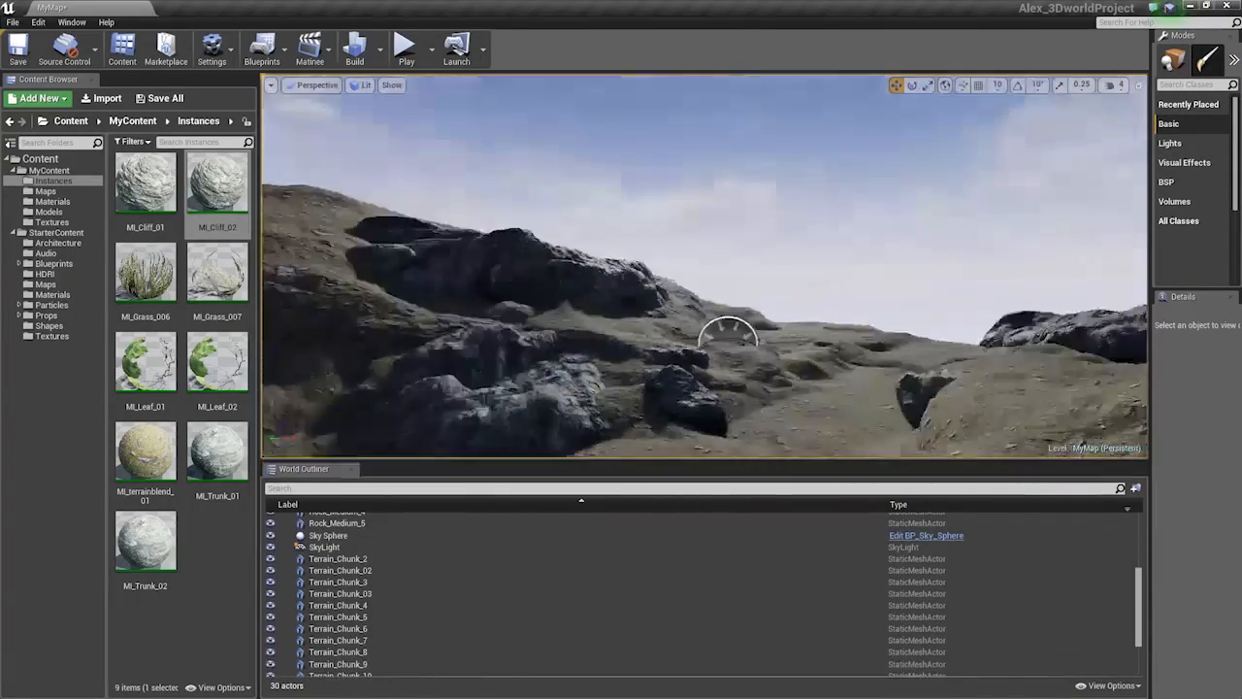
Fly the camera over the valley to the rock outcrop
mouse_move(599, 379)
right_mouse_down()
mouse_move(594, 407)
mouse_move(598, 380)
mouse_move(543, 367)
mouse_move(568, 376)
mouse_move(574, 315)
mouse_move(580, 364)
right_mouse_up()
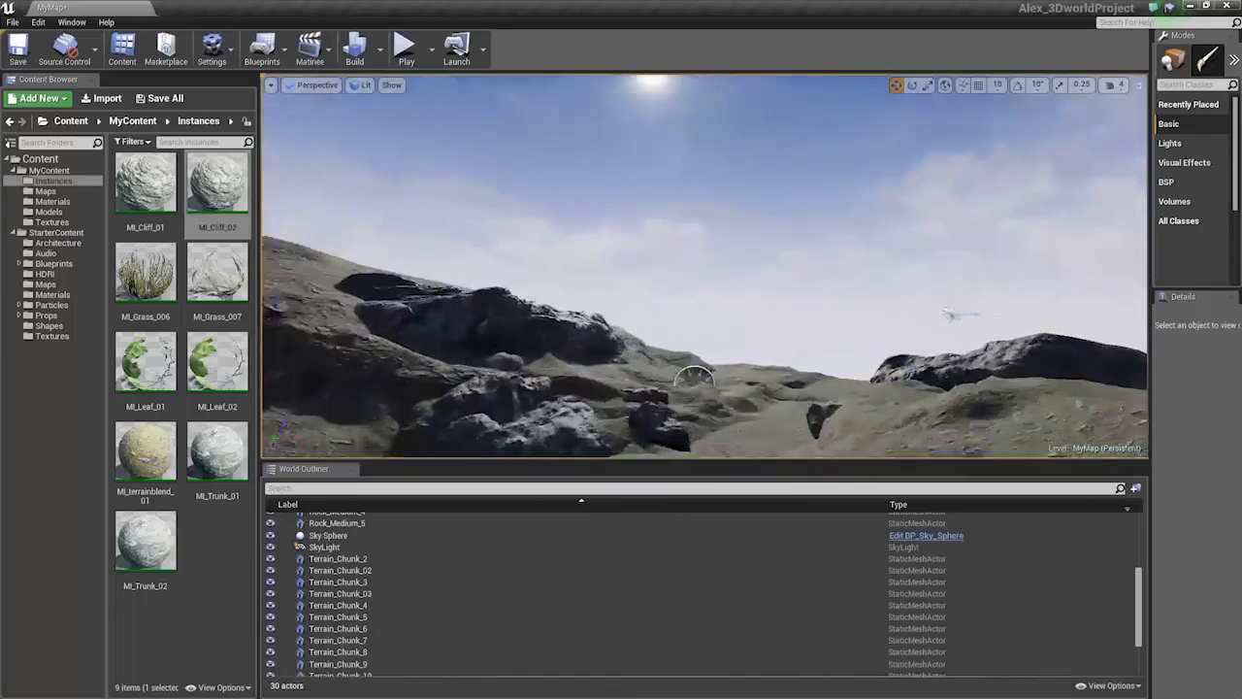
mouse_move(444, 311)
right_mouse_down()
mouse_move(466, 342)
mouse_move(444, 311)
right_mouse_up()
mouse_move(744, 327)
right_mouse_down()
mouse_move(720, 352)
mouse_move(710, 303)
mouse_move(738, 300)
mouse_move(730, 318)
right_mouse_up()
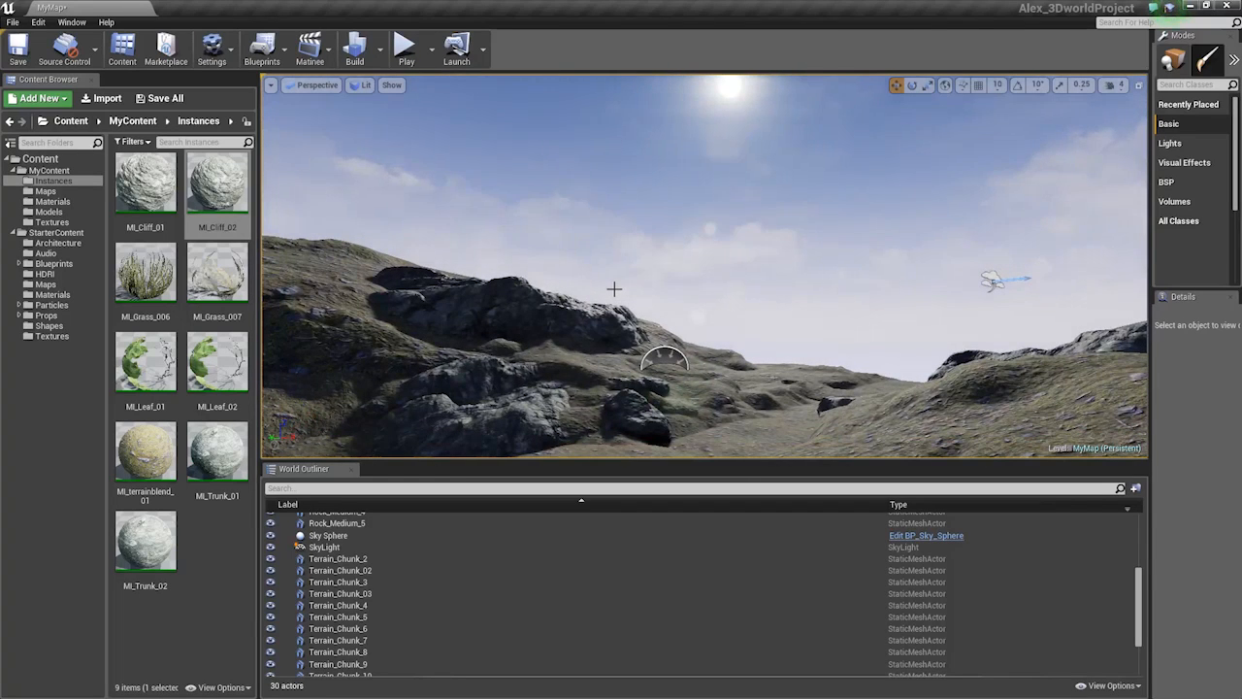
right_click_drag(614, 289, 626, 294)
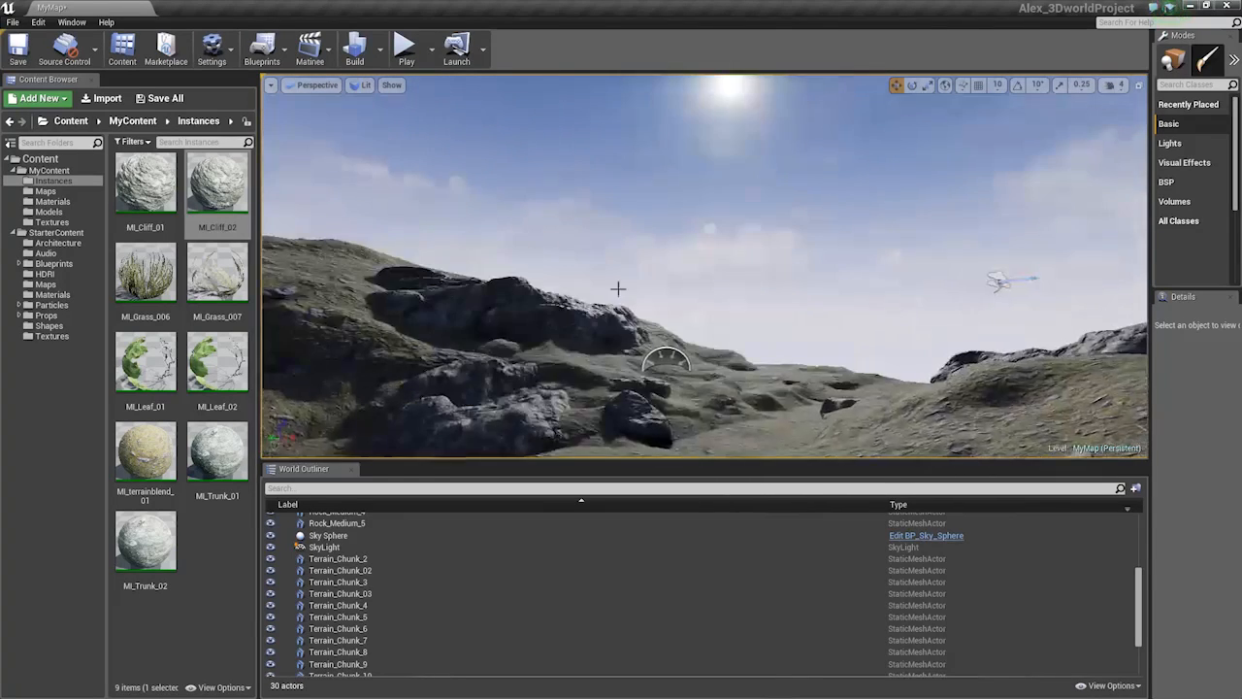
right_click_drag(616, 285, 717, 291)
Duplicate a terrain chunk as Terrain_Chunk_17, raising it up-left and rotating it
left_click(471, 280)
right_click_drag(472, 279, 393, 296)
left_click(535, 242)
right_click_drag(535, 243, 540, 250)
left_click_drag(666, 216, 525, 168, "alt")
key("e")
key("w")
left_click_drag(510, 119, 604, 174)
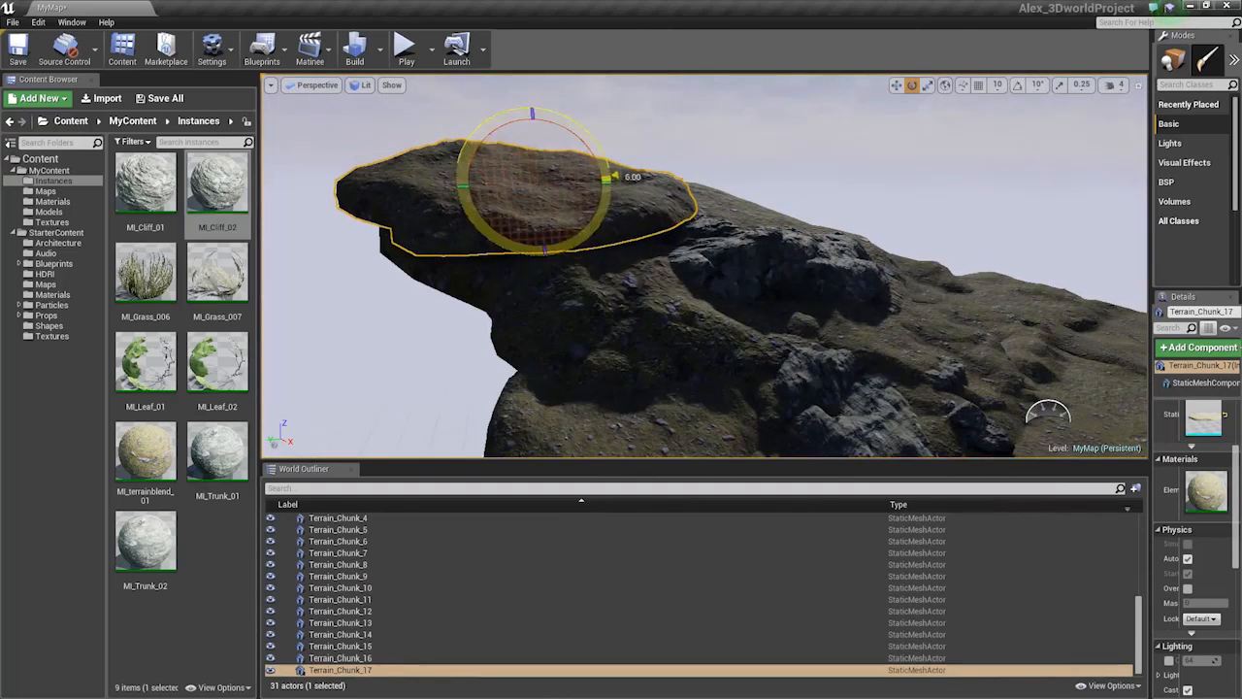
right_click_drag(563, 243, 563, 185)
key("r")
key("w")
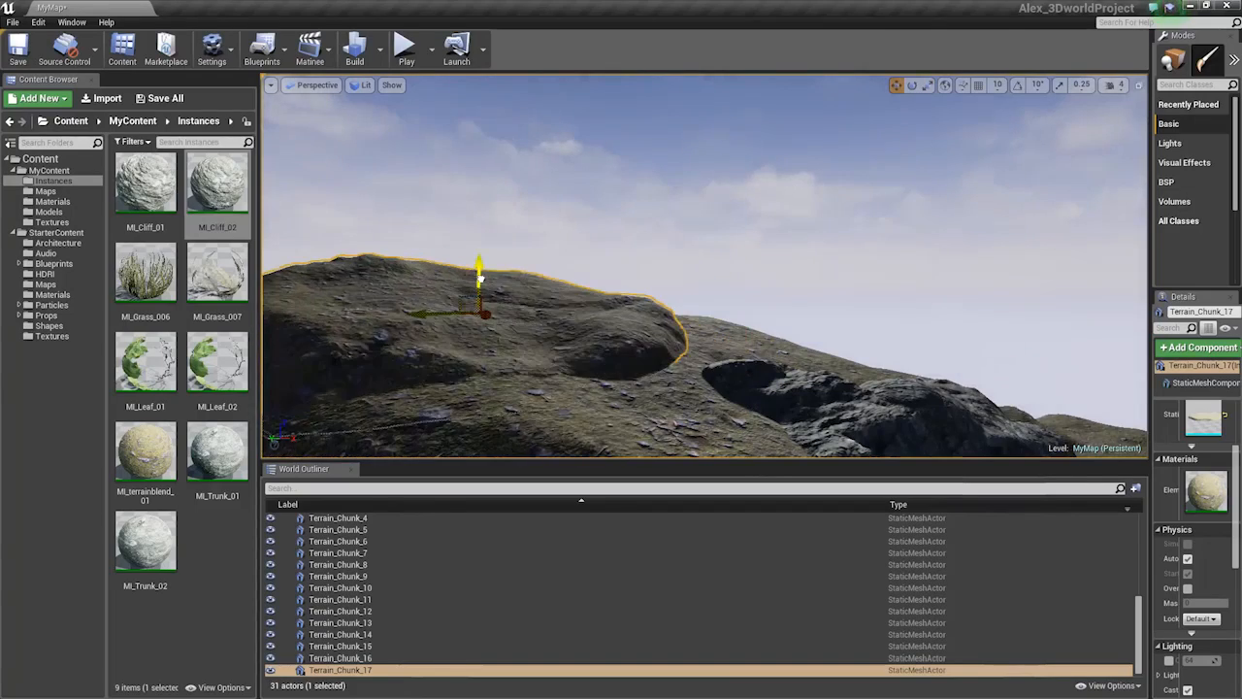
Delete Terrain_Chunk_5 from the valley
right_click_drag(480, 281, 564, 283)
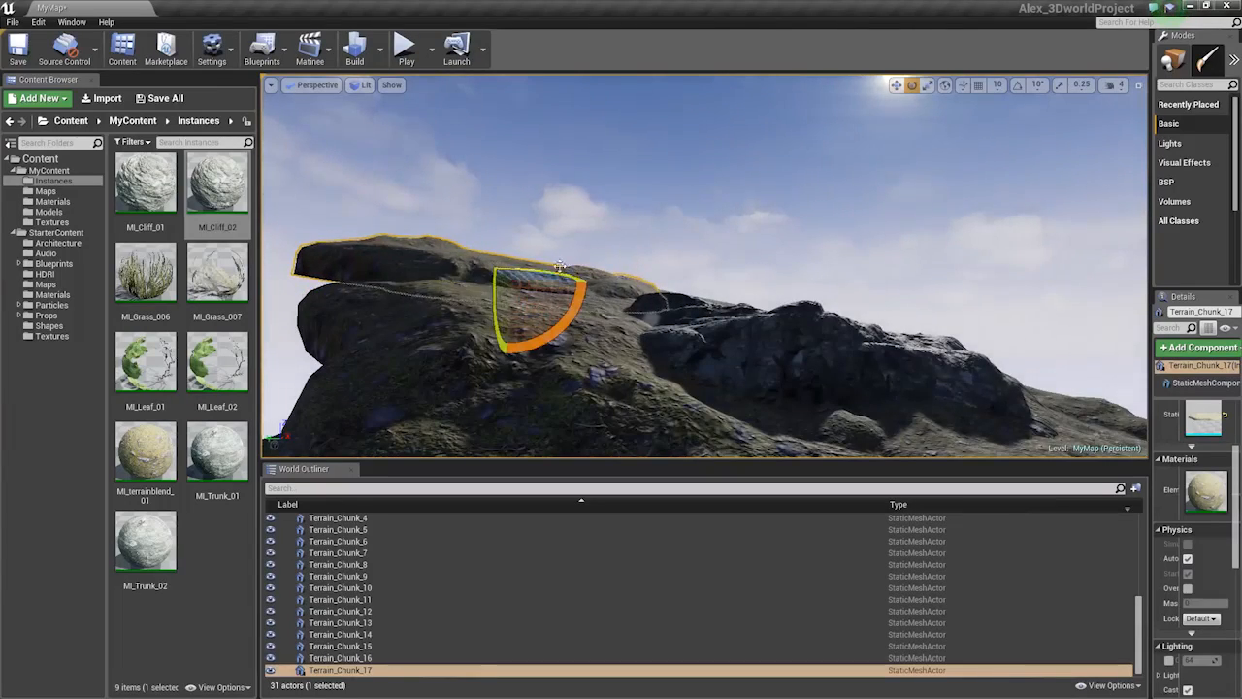
mouse_move(768, 265)
right_mouse_down()
mouse_move(807, 255)
mouse_move(766, 282)
right_mouse_up()
left_click(768, 265)
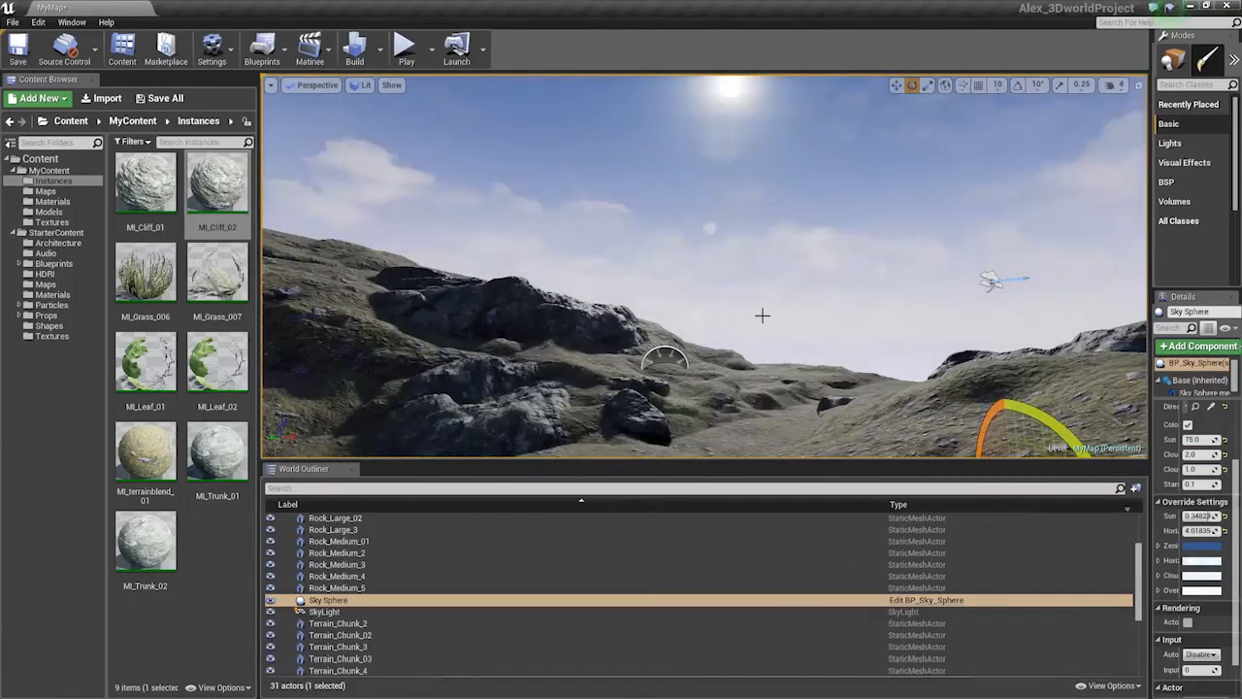
right_click_drag(765, 282, 808, 243)
left_click(768, 313)
key("Delete")
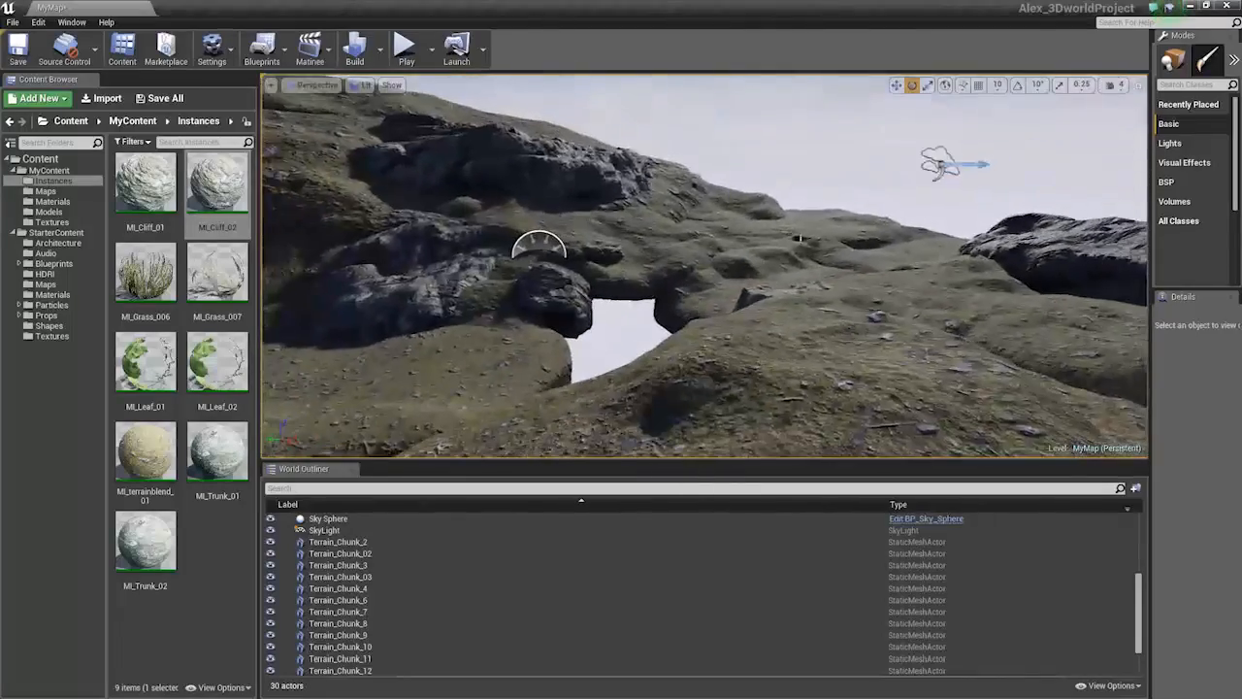
Duplicate Terrain_Chunk_7 into the gap as Terrain_Chunk_18 and lower it slightly
left_click(807, 243)
key("w")
left_click_drag(801, 235, 584, 340, "alt")
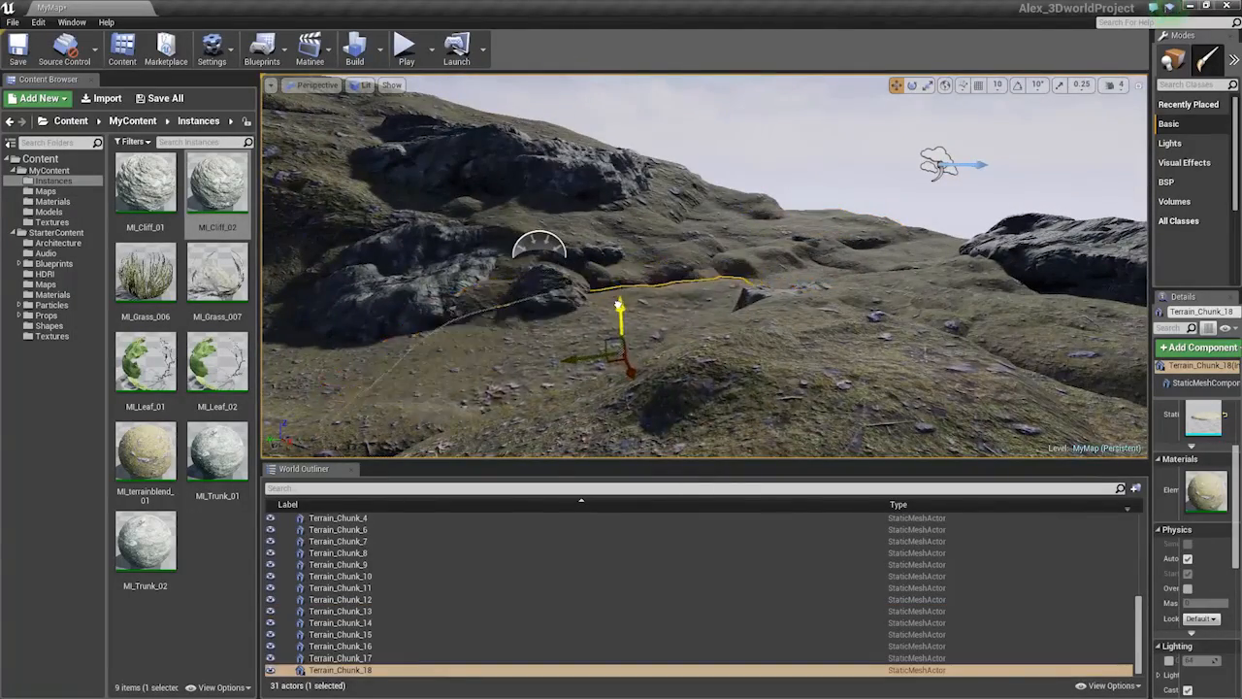
right_click_drag(618, 304, 576, 291)
left_click_drag(651, 301, 646, 315)
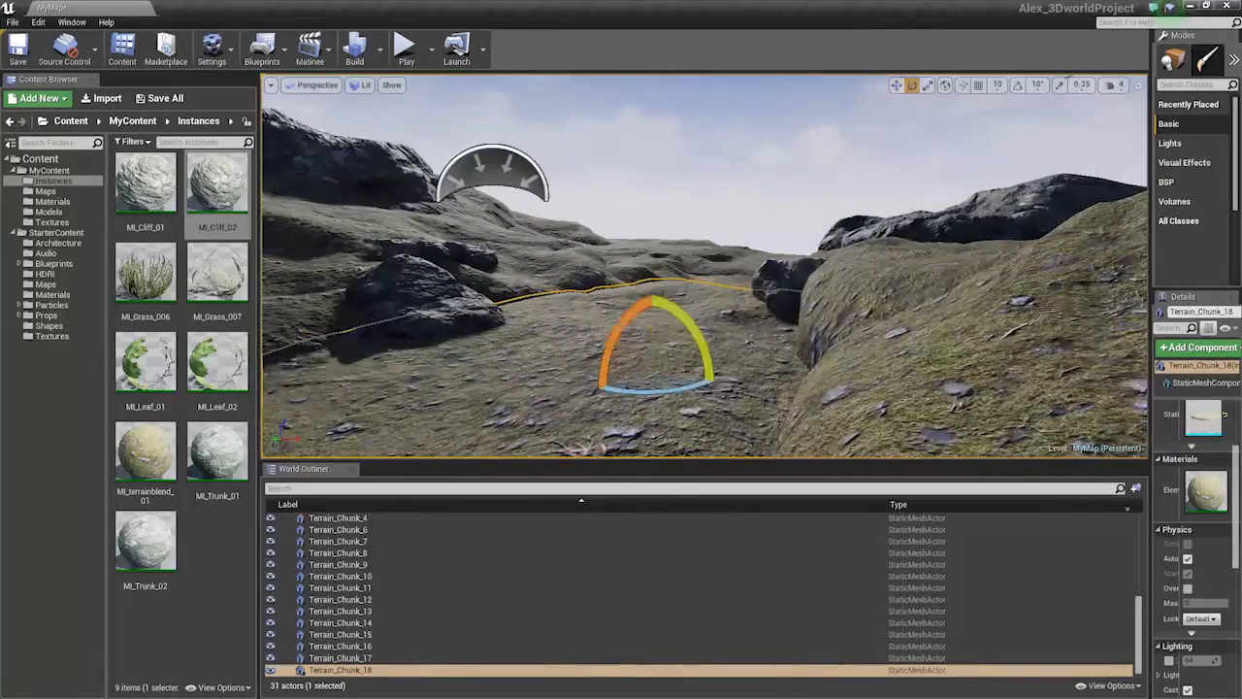
right_click_drag(647, 315, 626, 335)
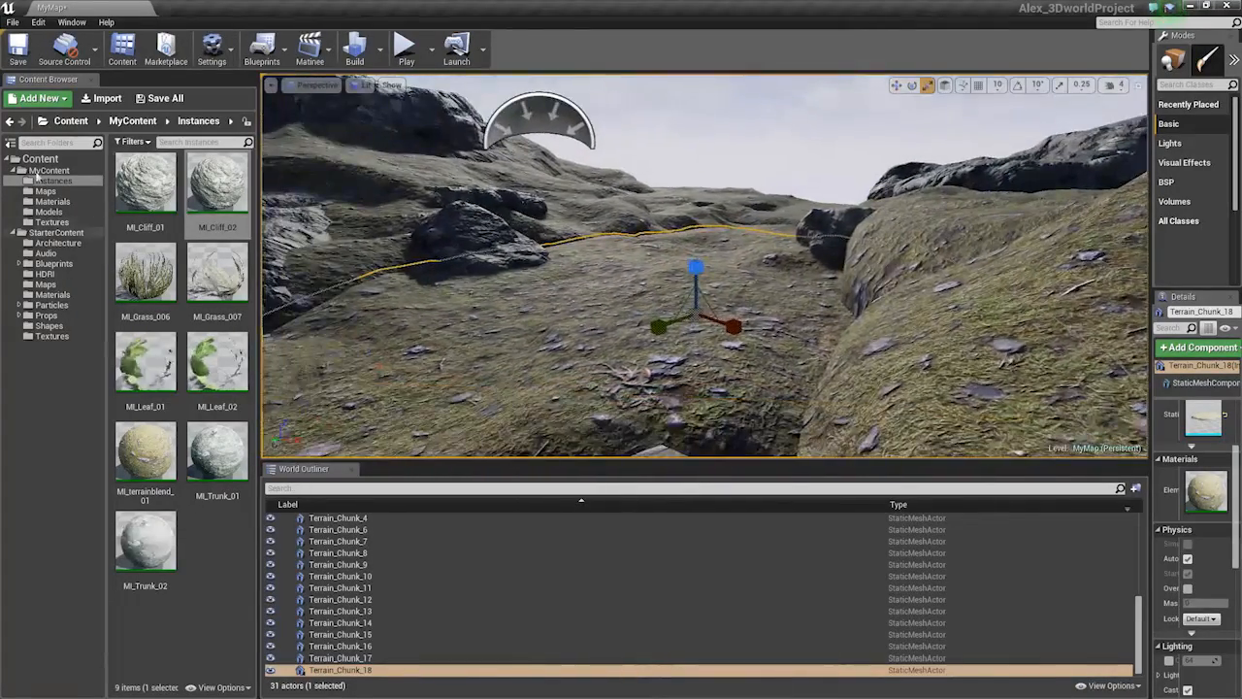
Browse the Models folder and pick the Terrain_Chunk_02 asset
left_click(48, 212)
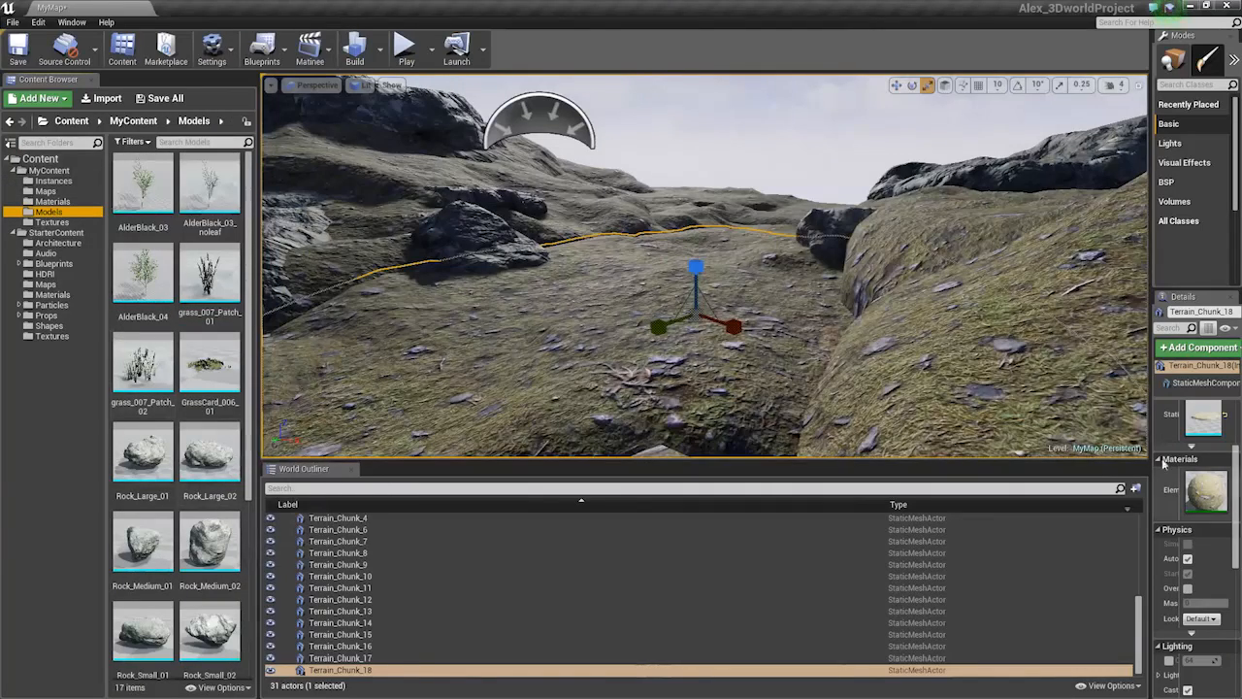
left_click_drag(1152, 431, 1060, 427)
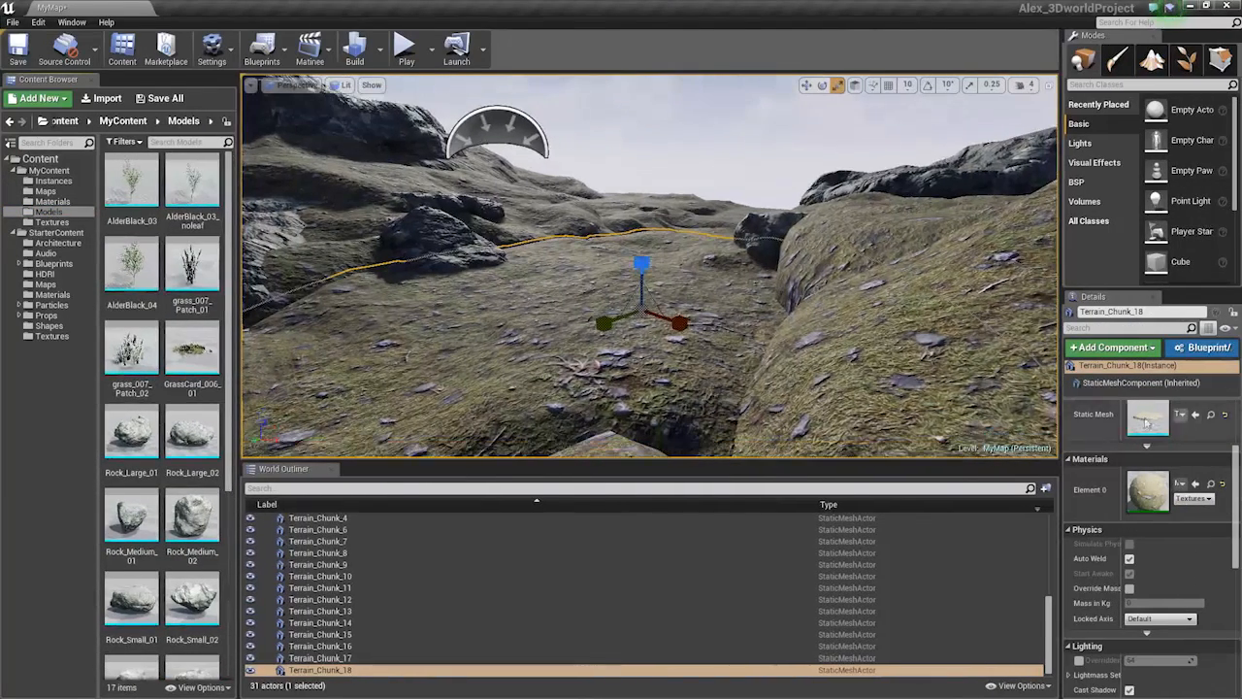
scroll(194, 573, "down", 2)
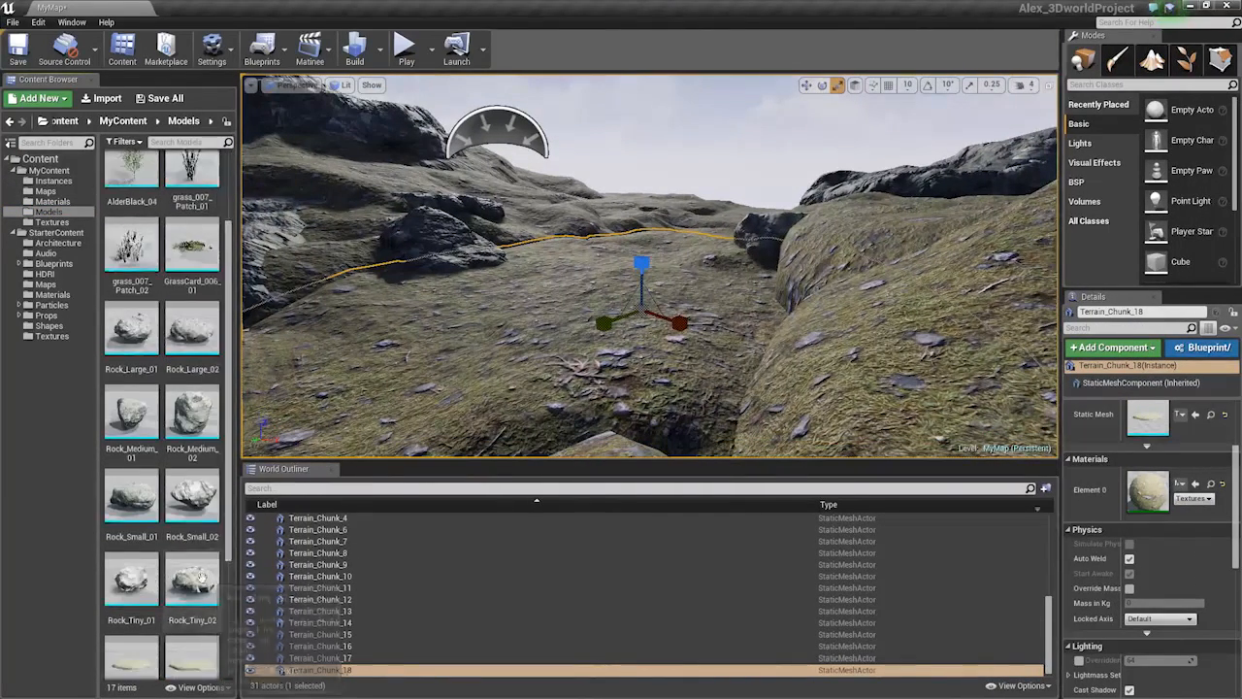
scroll(202, 579, "down", 3)
left_click(198, 561)
right_click_drag(602, 310, 525, 287)
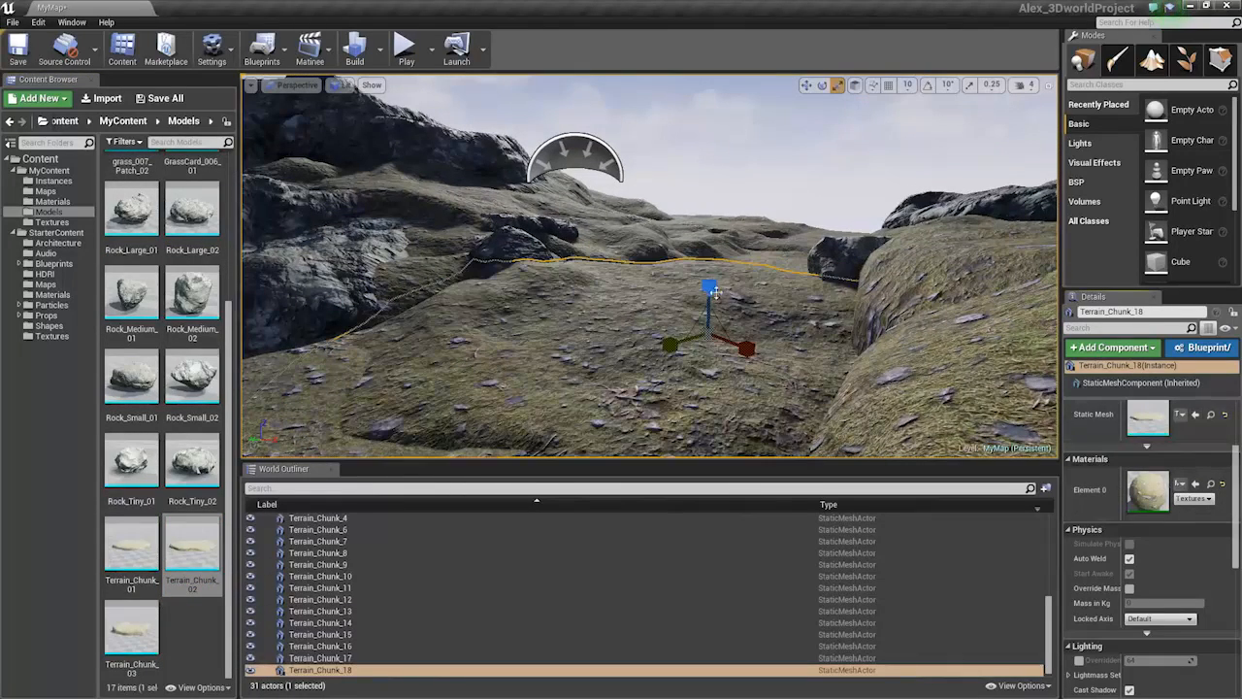
Raise Terrain_Chunk_18, tilt it down to the left, and deselect it
left_click_drag(714, 291, 707, 296)
key("w")
key("e")
mouse_move(706, 297)
right_mouse_down()
mouse_move(630, 297)
mouse_move(728, 297)
right_mouse_up()
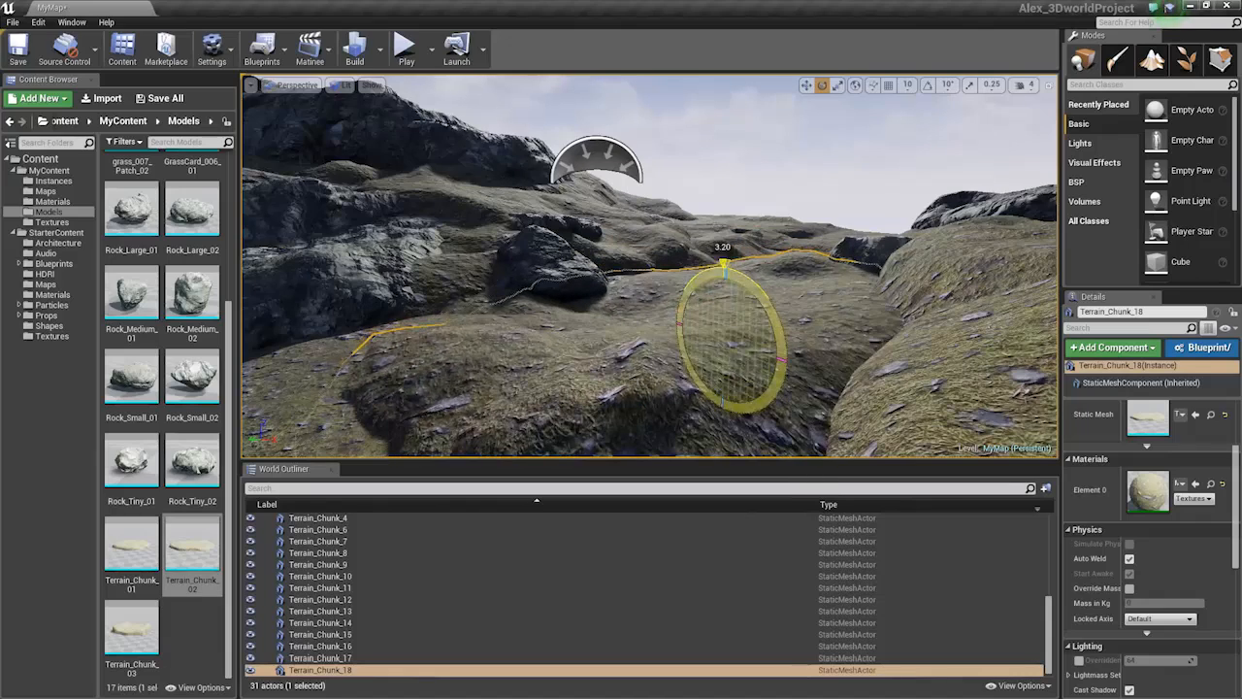
left_click_drag(761, 301, 712, 282)
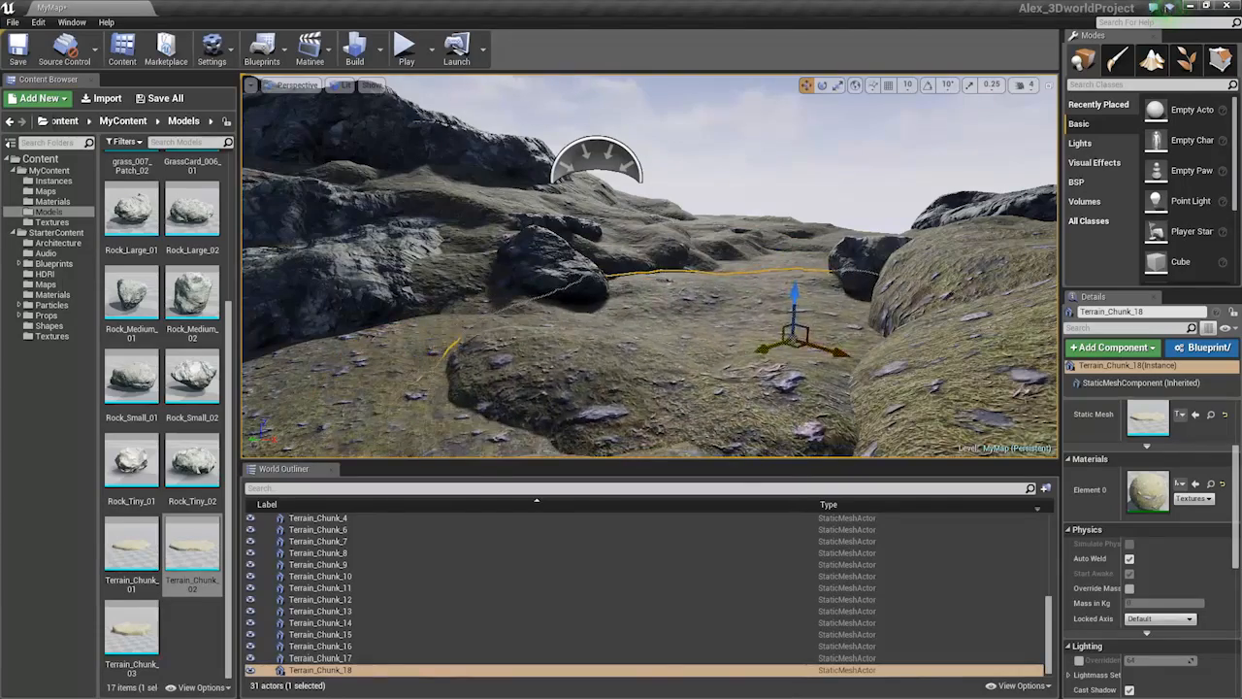
key("Escape")
right_click_drag(648, 265, 710, 336)
right_click_drag(680, 297, 534, 299)
Select three terrain chunks together with Rock_Large_3 and Rock_Large_01
left_click(677, 294)
key("s")
left_click(485, 229)
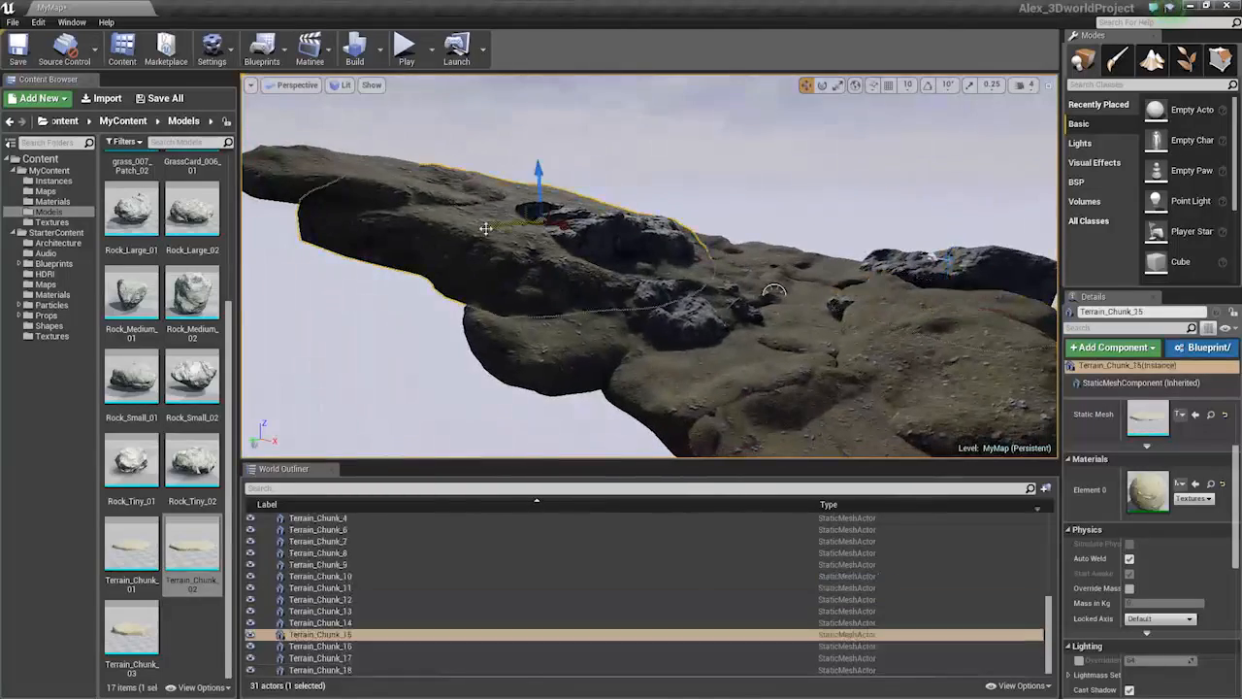
left_click(365, 166, "ctrl")
key("d")
right_click_drag(365, 166, 272, 168)
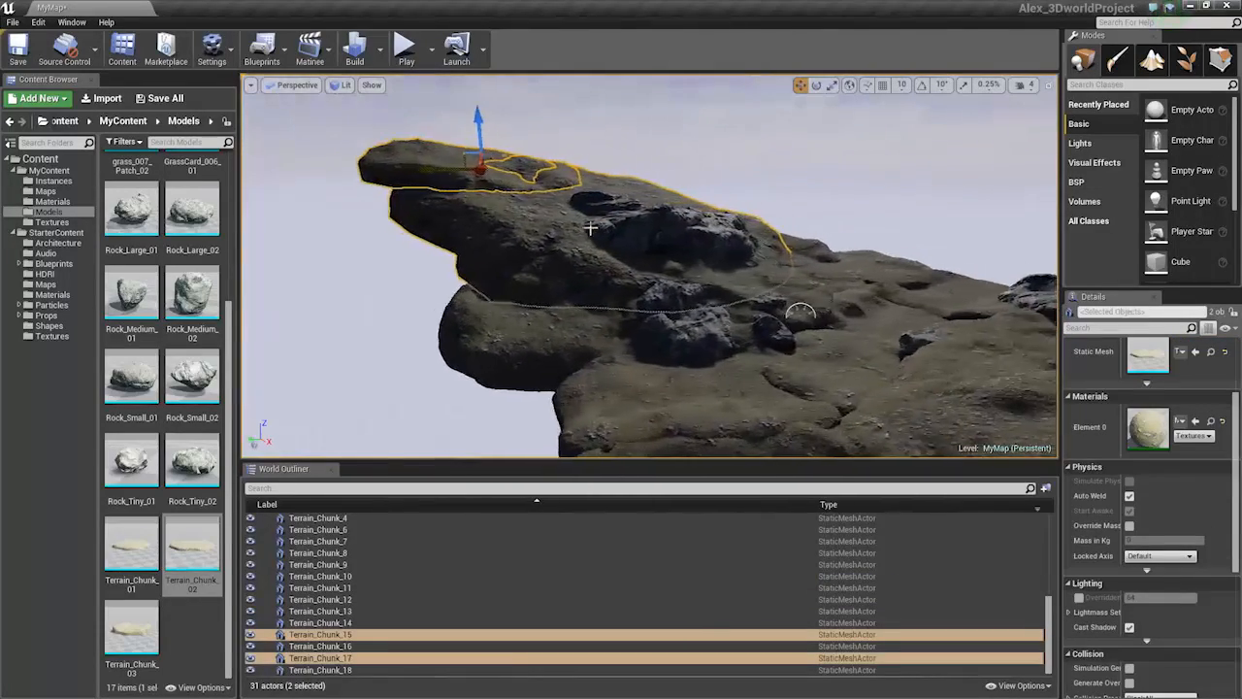
left_click(655, 231, "ctrl")
left_click(707, 236, "ctrl")
left_click(549, 341, "ctrl")
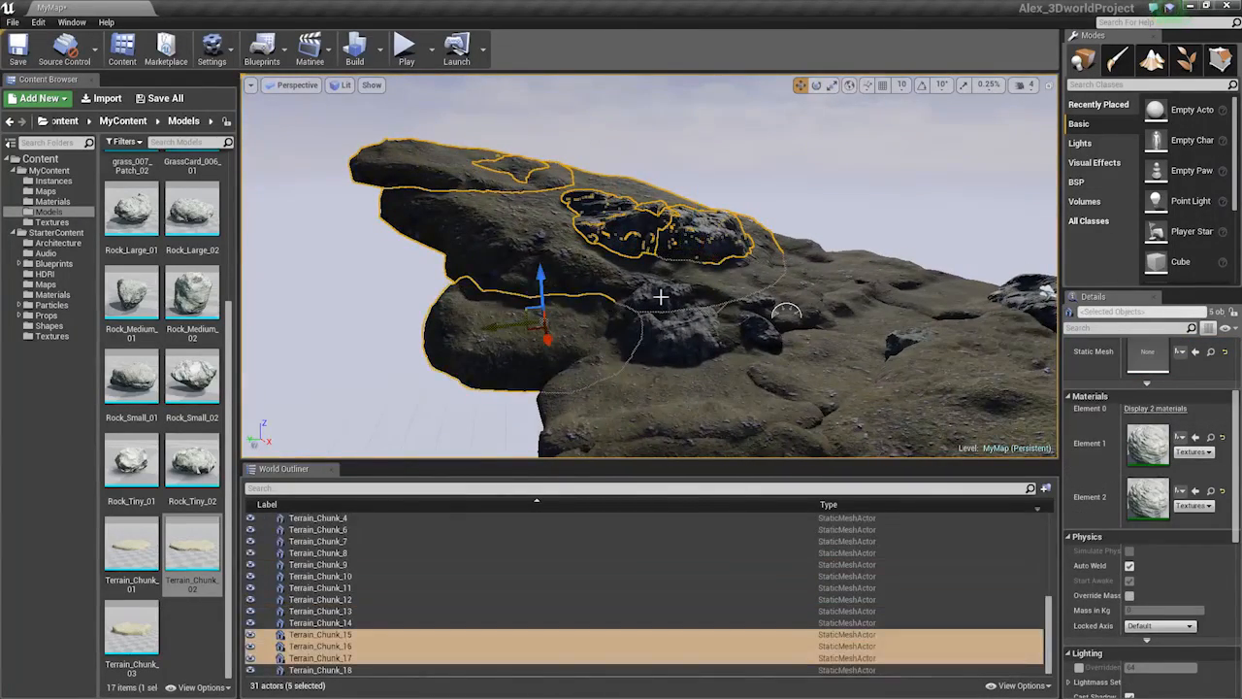
right_click_drag(661, 297, 716, 303)
key("s")
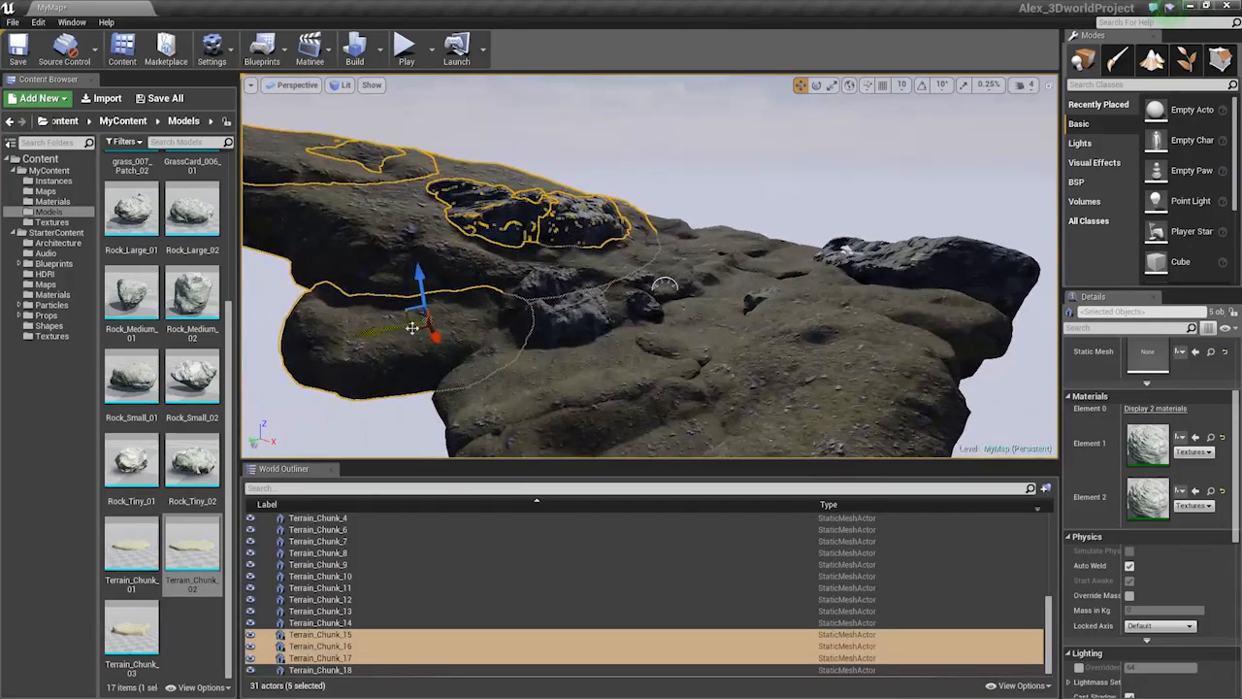
Duplicate the five objects to the right and rotate the copies to -66.60
left_click_drag(412, 328, 884, 271, "alt")
right_click_drag(883, 272, 715, 271)
key("s")
key("e")
left_click_drag(470, 281, 308, 288)
left_click_drag(805, 255, 697, 87)
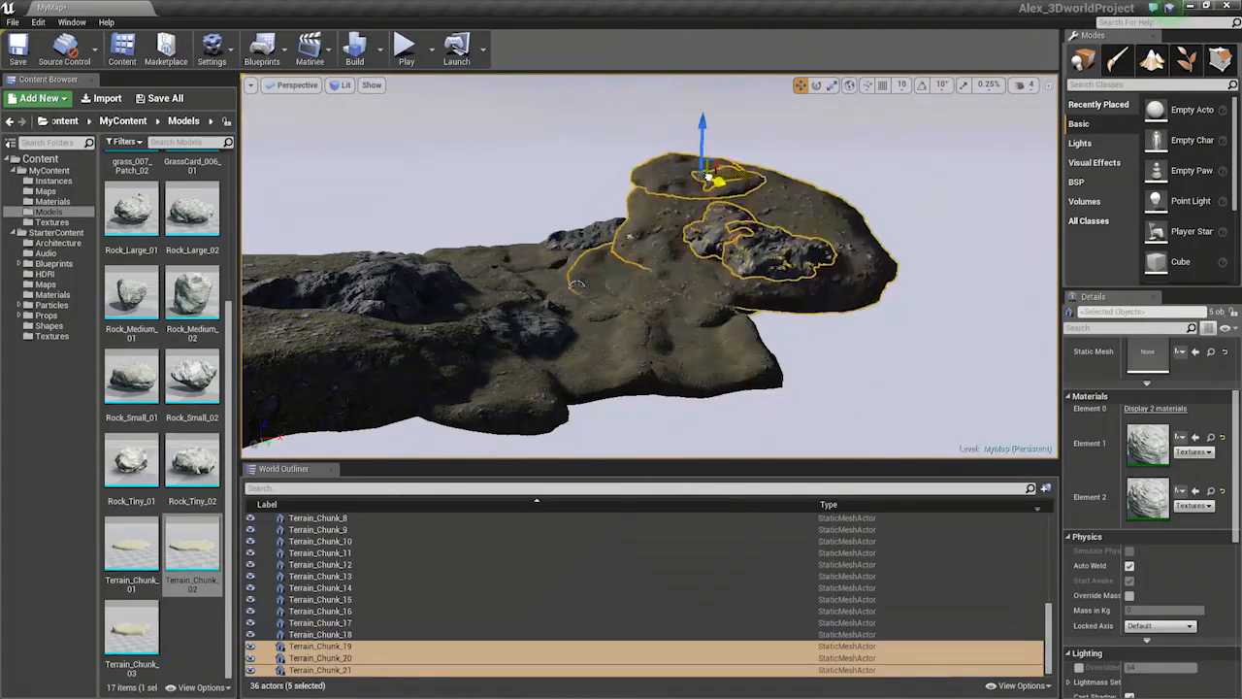
left_click_drag(709, 178, 714, 179)
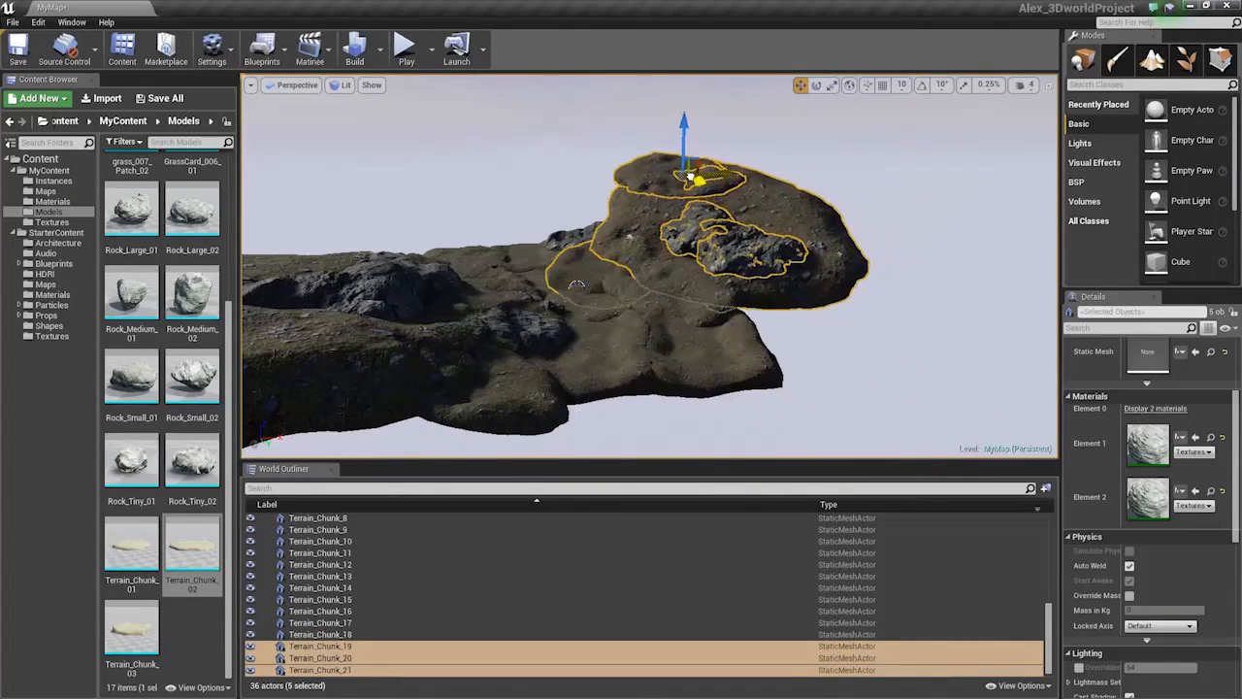
mouse_move(610, 221)
right_mouse_down()
mouse_move(629, 223)
mouse_move(610, 221)
right_mouse_up()
key("e")
key("f")
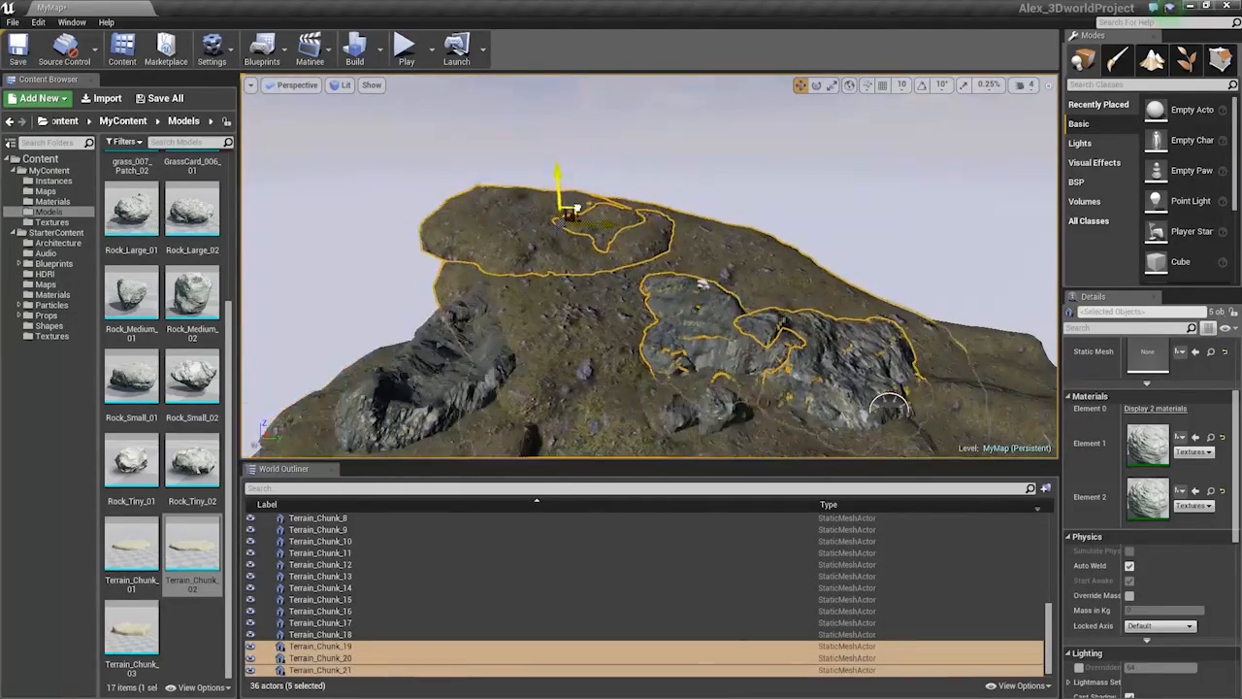
Inspect Terrain_Chunk_19, Terrain_Chunk_15 and Rock_Large_4 up close
left_click(556, 219)
key("f")
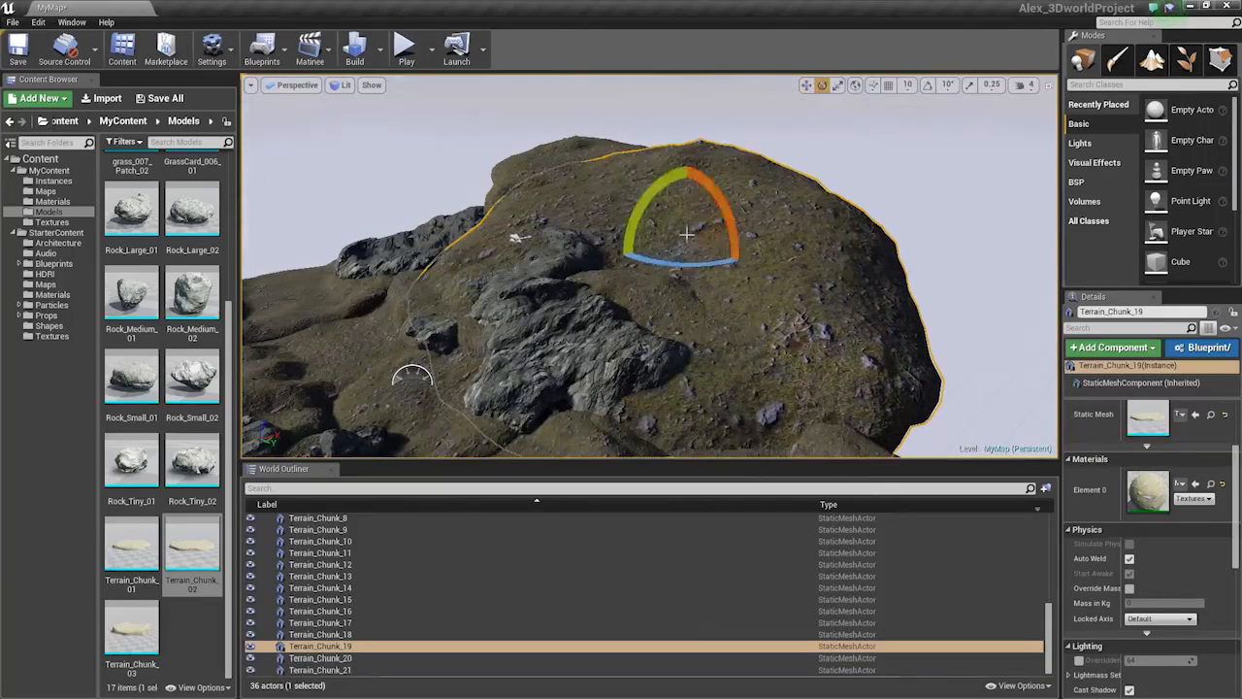
right_click_drag(691, 237, 661, 303)
left_click(604, 292)
left_click(743, 314)
right_click_drag(743, 315, 713, 300)
left_click(718, 302)
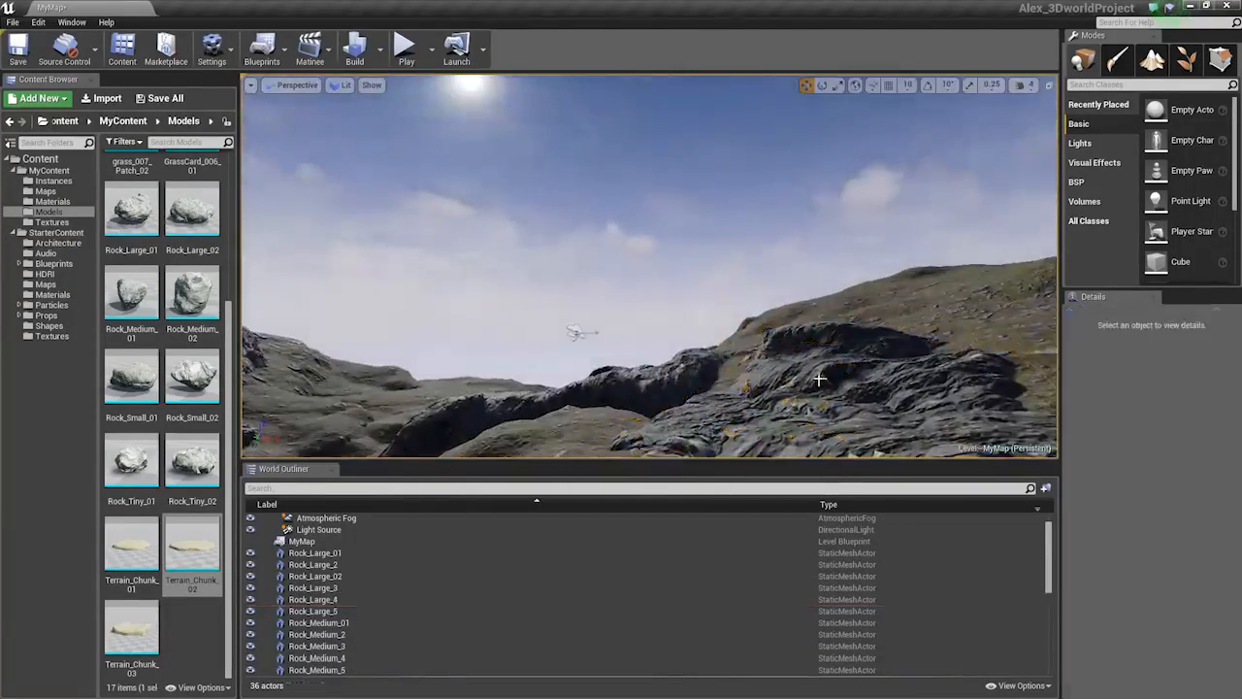
right_click_drag(818, 379, 720, 354)
Move Rock_Large_5 forward and to the right across the hillside
left_click(720, 354)
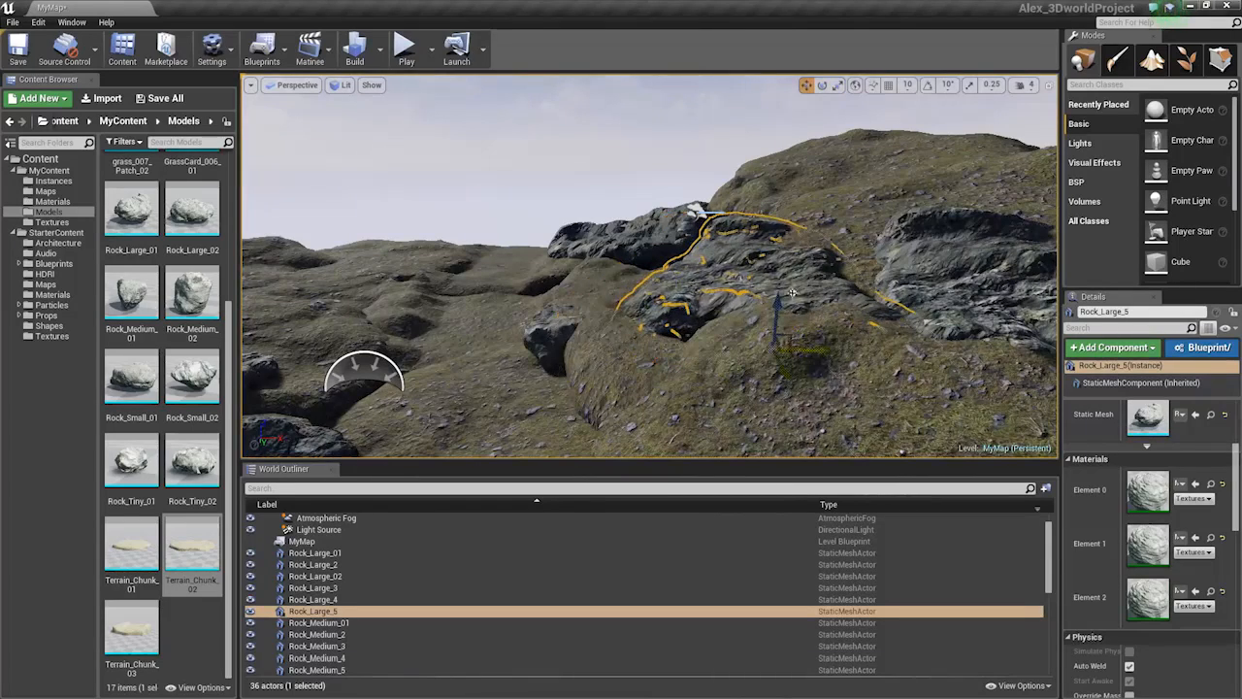
left_click_drag(794, 317, 743, 268)
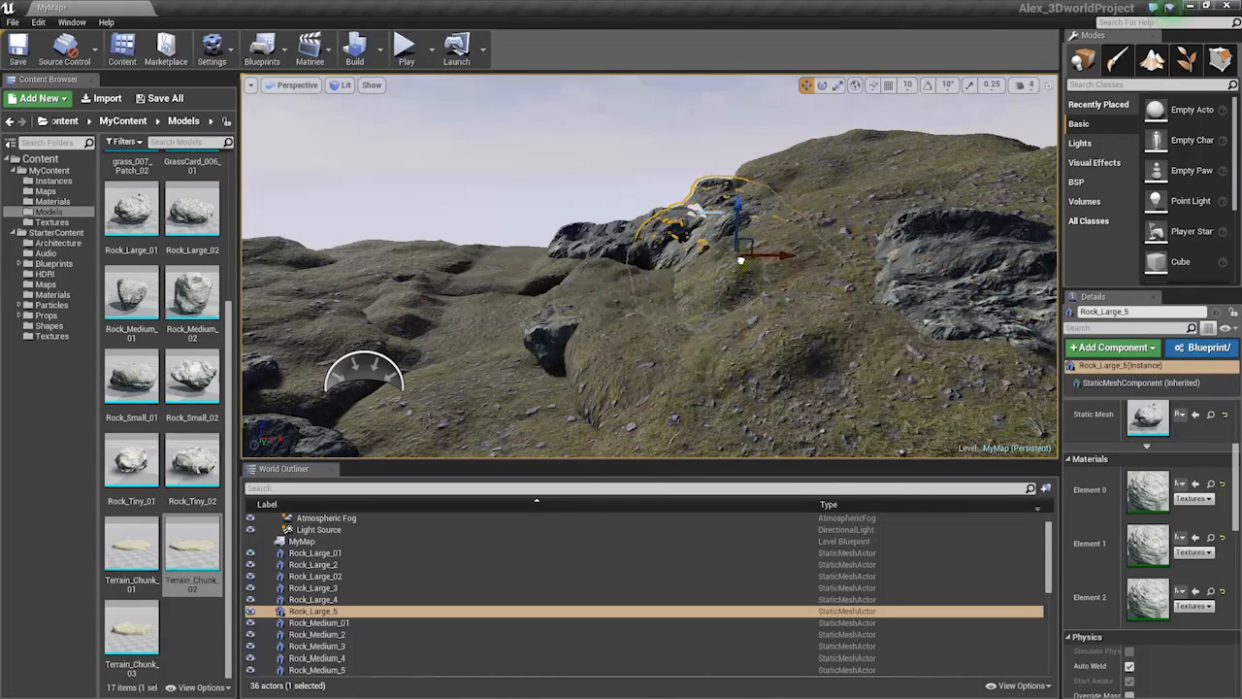
left_click_drag(788, 226, 809, 225)
key("Escape")
right_click_drag(809, 226, 500, 271)
key("s")
Sink Rock_Large_2 leftward into the terrain, then select Terrain_Chunk_19 and Terrain_Chunk_2
left_click(694, 307)
key("s")
right_click_drag(694, 307, 696, 349)
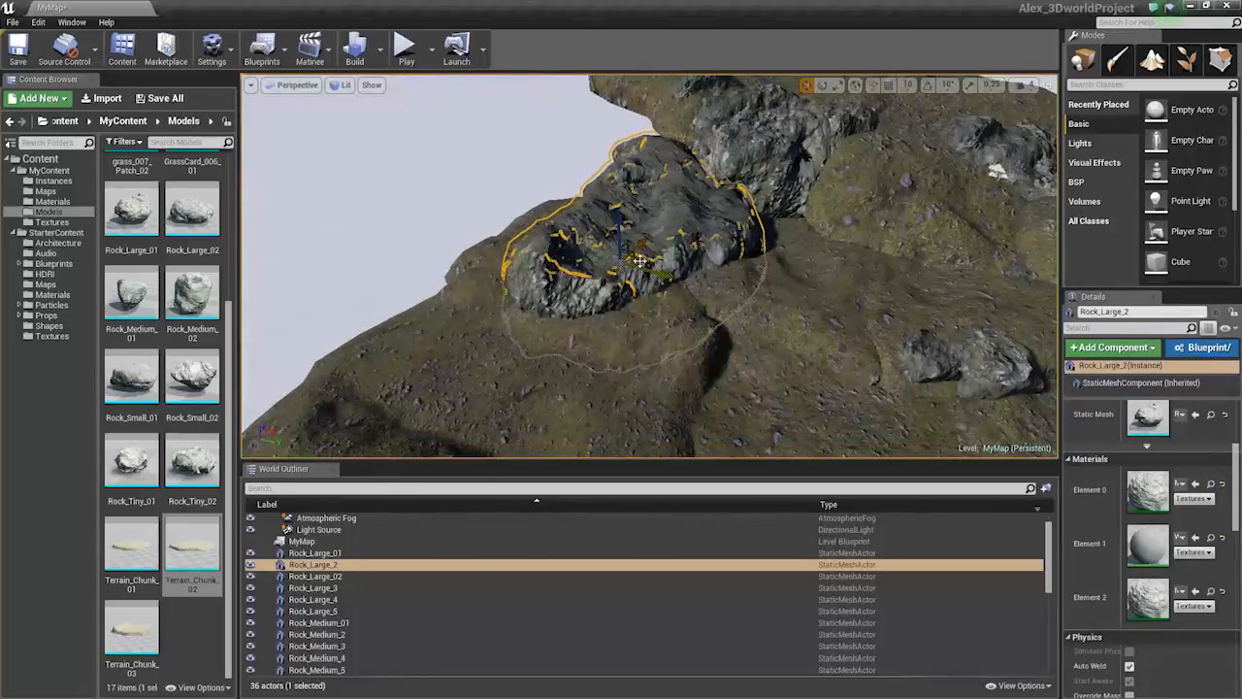
left_click_drag(640, 260, 582, 269)
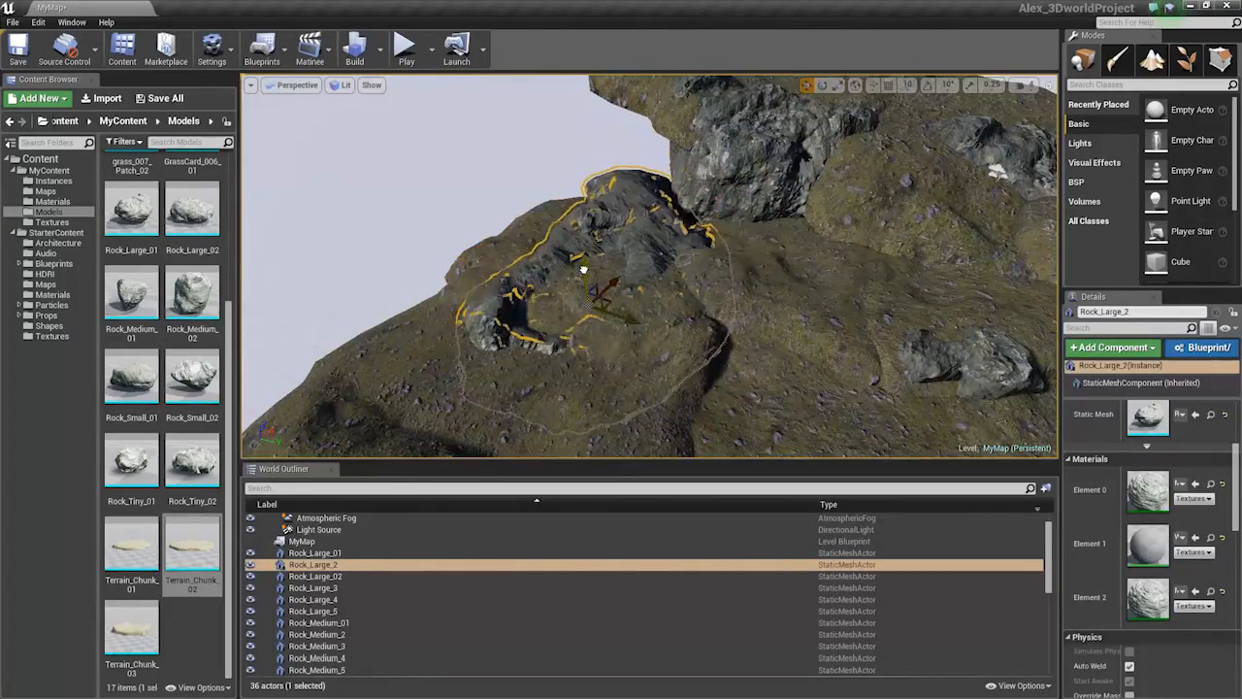
key("s")
right_click_drag(584, 270, 604, 226)
left_click(808, 271)
key("s")
mouse_move(808, 272)
right_mouse_down()
mouse_move(796, 268)
mouse_move(817, 266)
right_mouse_up()
left_click(685, 305)
Rotate Terrain_Chunk_5 about 30 degrees and sink it lower to expose more rock
left_click(622, 282)
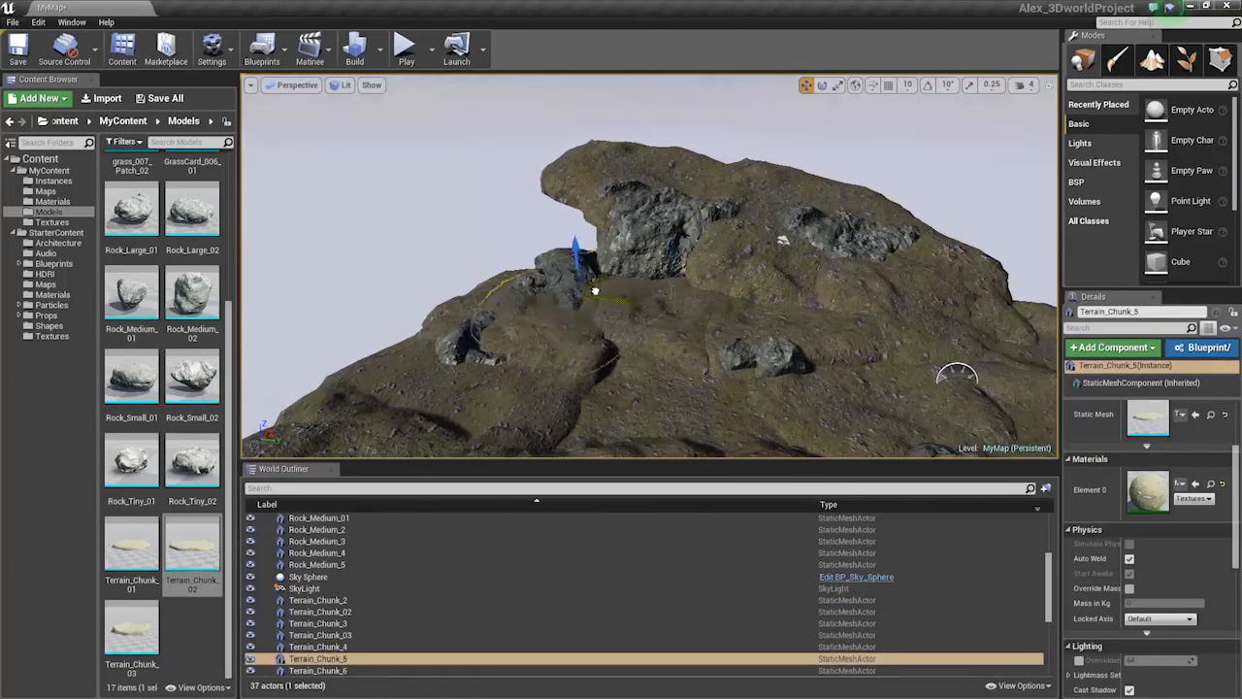
key("e")
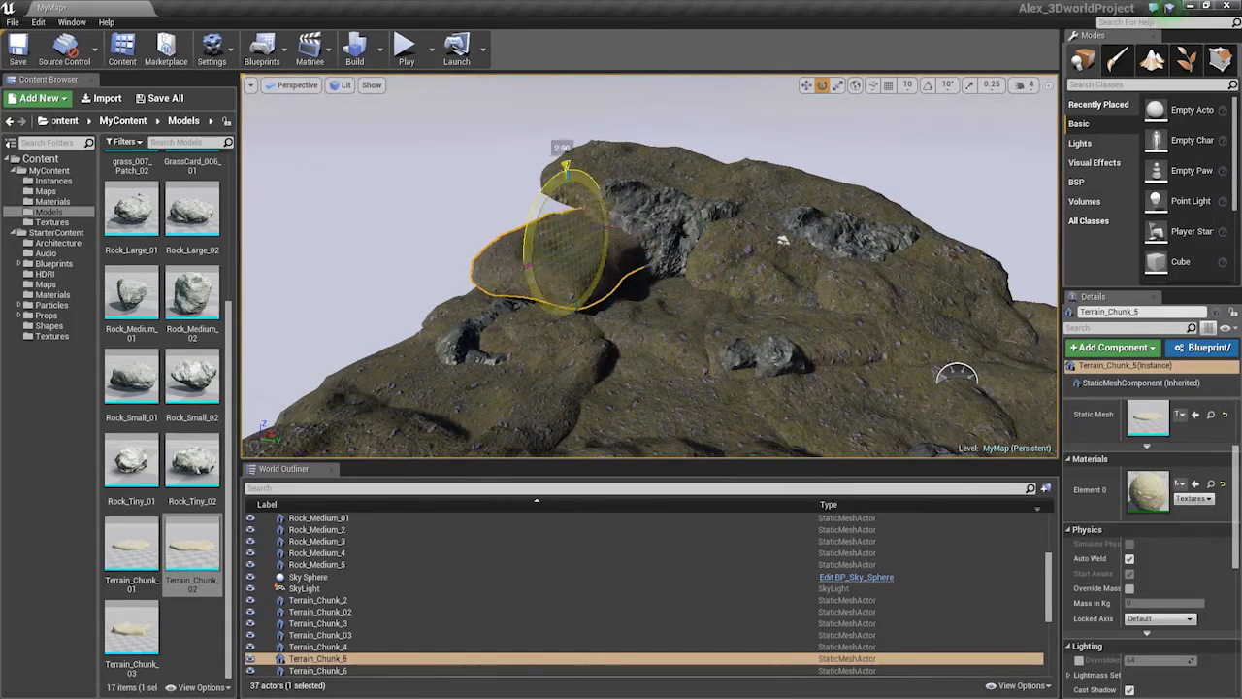
left_click_drag(566, 167, 544, 180)
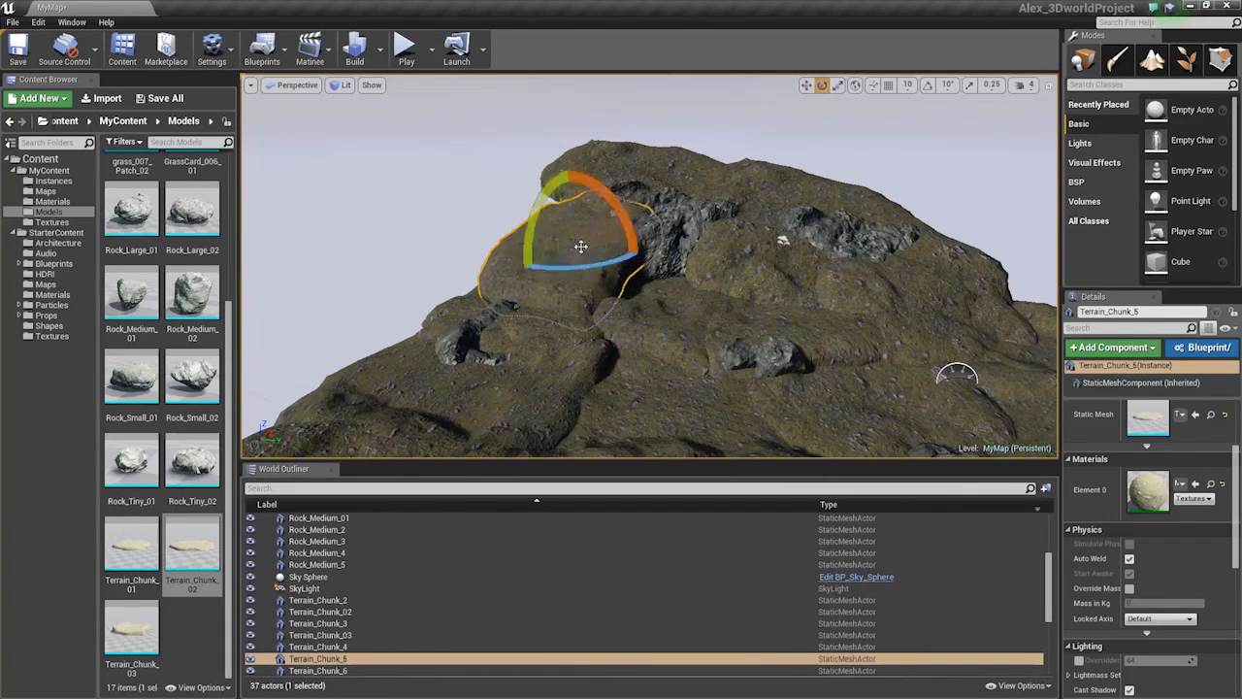
left_click_drag(564, 222, 581, 243)
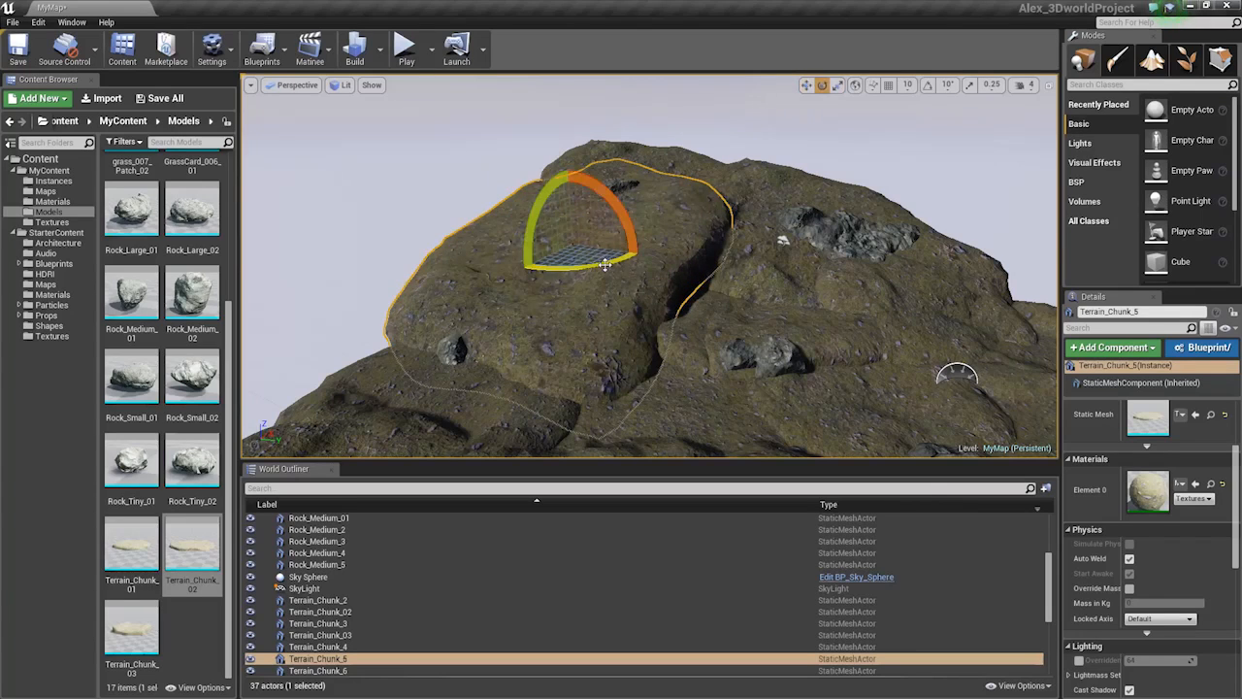
left_click_drag(603, 275, 603, 283)
key("space")
right_click_drag(597, 240, 686, 270)
key("space")
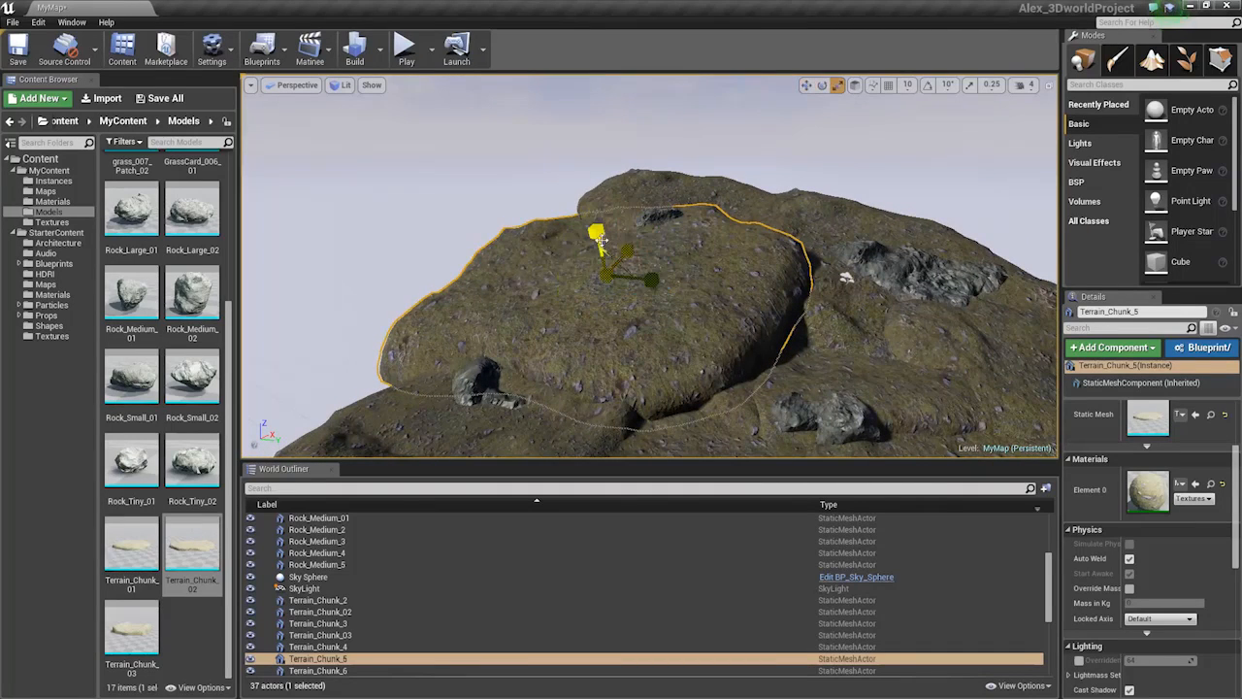
left_click_drag(602, 240, 607, 260)
right_click_drag(606, 259, 594, 265)
left_click_drag(594, 265, 641, 254)
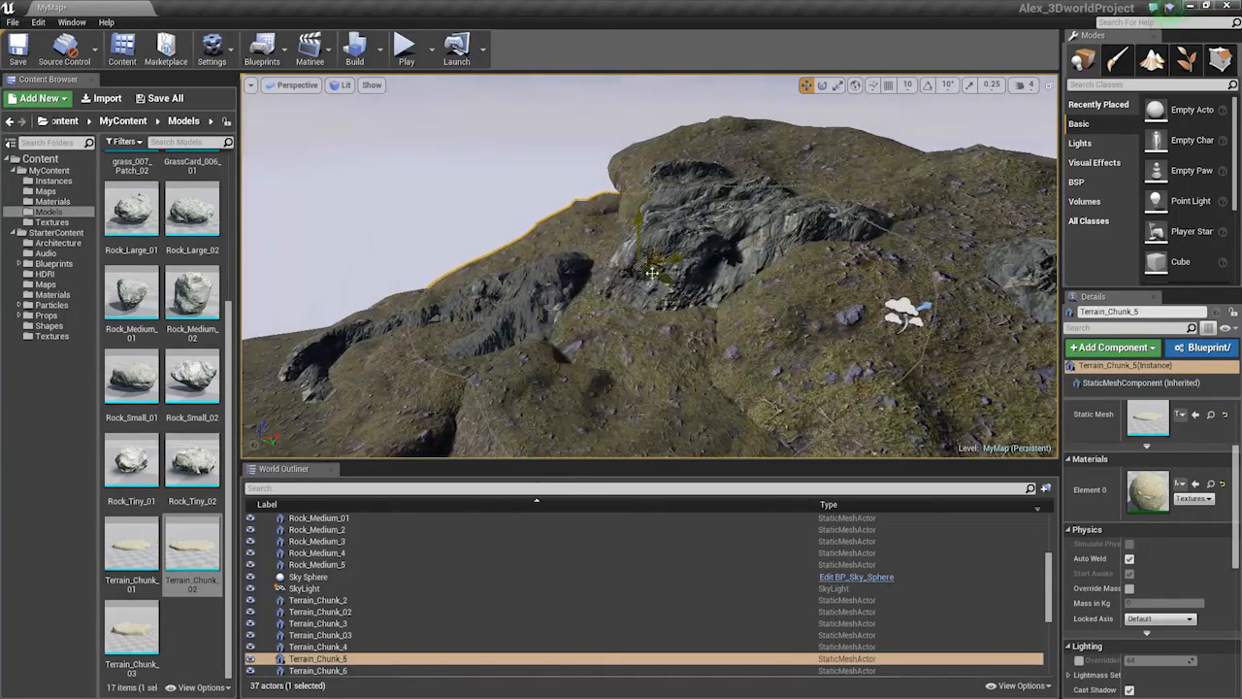
Lower Terrain_Chunk_9 slightly into the ground
key("Escape")
right_click_drag(652, 364, 713, 335)
left_click(473, 335)
right_click_drag(472, 335, 451, 320)
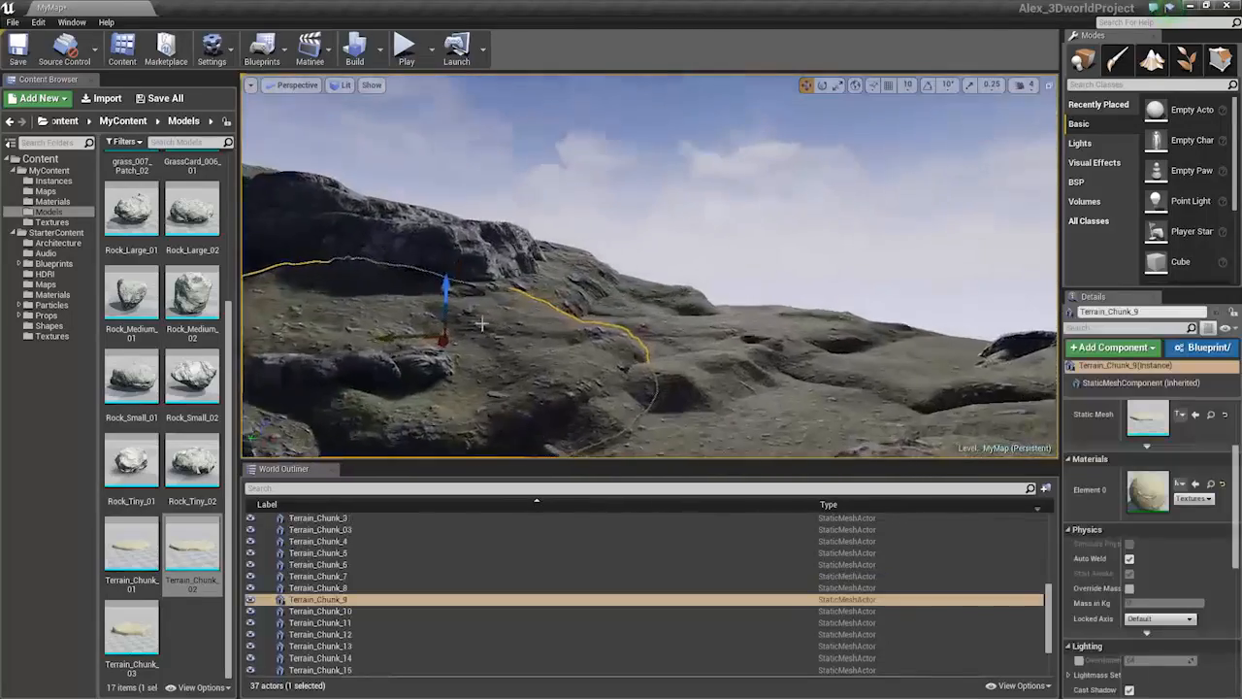
left_click_drag(439, 288, 442, 294)
right_click_drag(443, 299, 369, 282)
left_click(488, 315, "ctrl")
right_click_drag(488, 315, 553, 301)
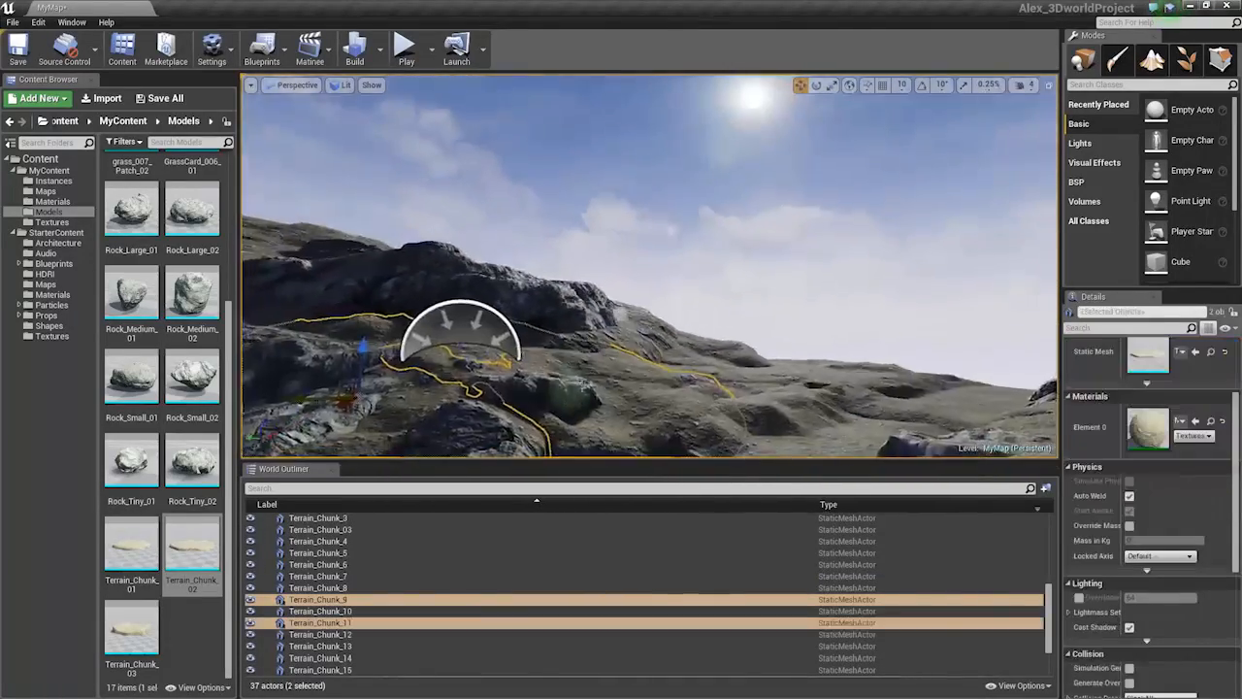
left_click(495, 335)
key("Escape")
Rotate Terrain_Chunk_02, then select Rock_Large_01
right_click_drag(495, 335, 656, 304)
left_click(656, 304)
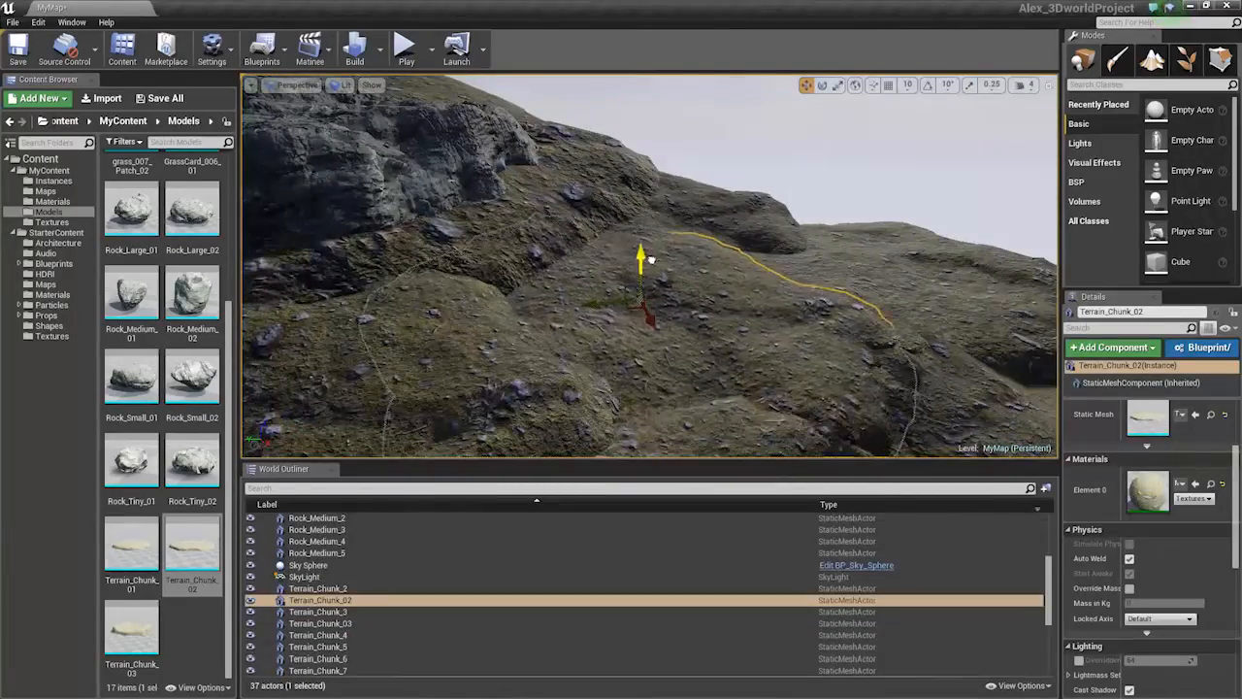
left_click_drag(709, 301, 715, 307)
right_click_drag(621, 291, 601, 301)
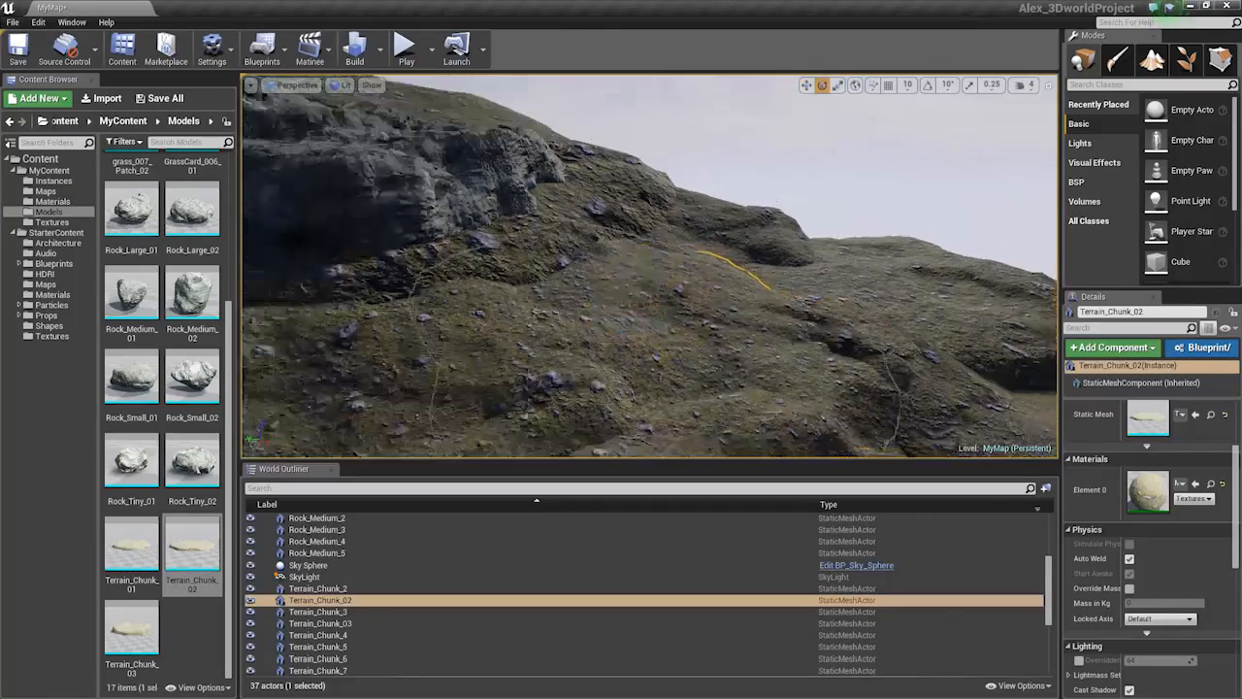
left_click(430, 180)
right_click_drag(430, 180, 412, 194)
Alt-drag a copy of Rock_Large_02 to the right, rotate it on two axes, and sink it
left_click(529, 288)
key("w")
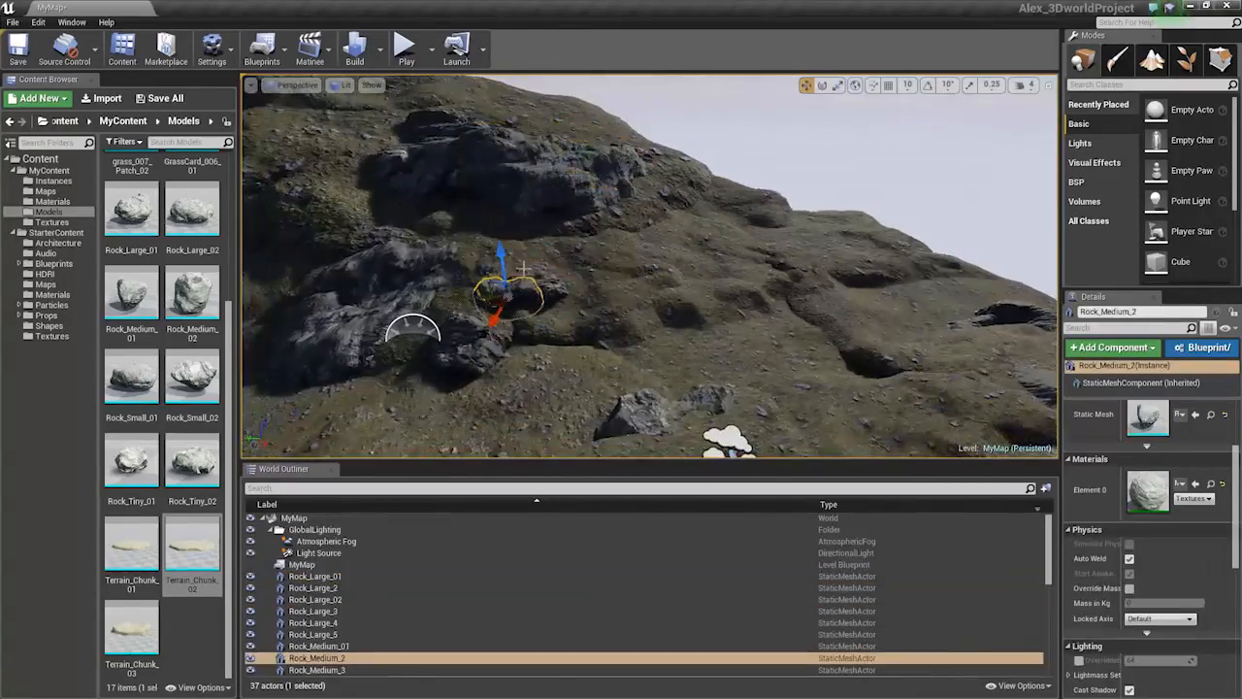
right_click_drag(529, 288, 582, 276)
left_click(417, 264)
right_click_drag(418, 264, 379, 282)
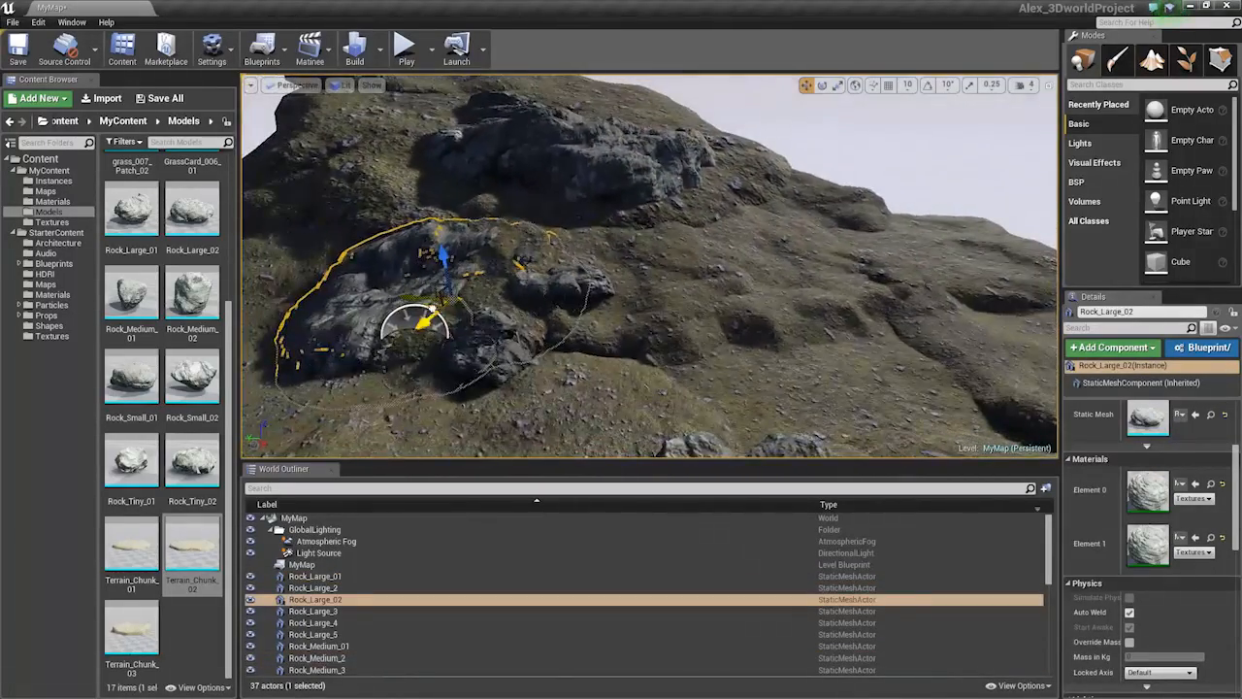
left_click_drag(432, 308, 903, 249, "alt")
key("e")
left_click_drag(825, 211, 835, 223)
right_click_drag(834, 223, 873, 185)
key("r")
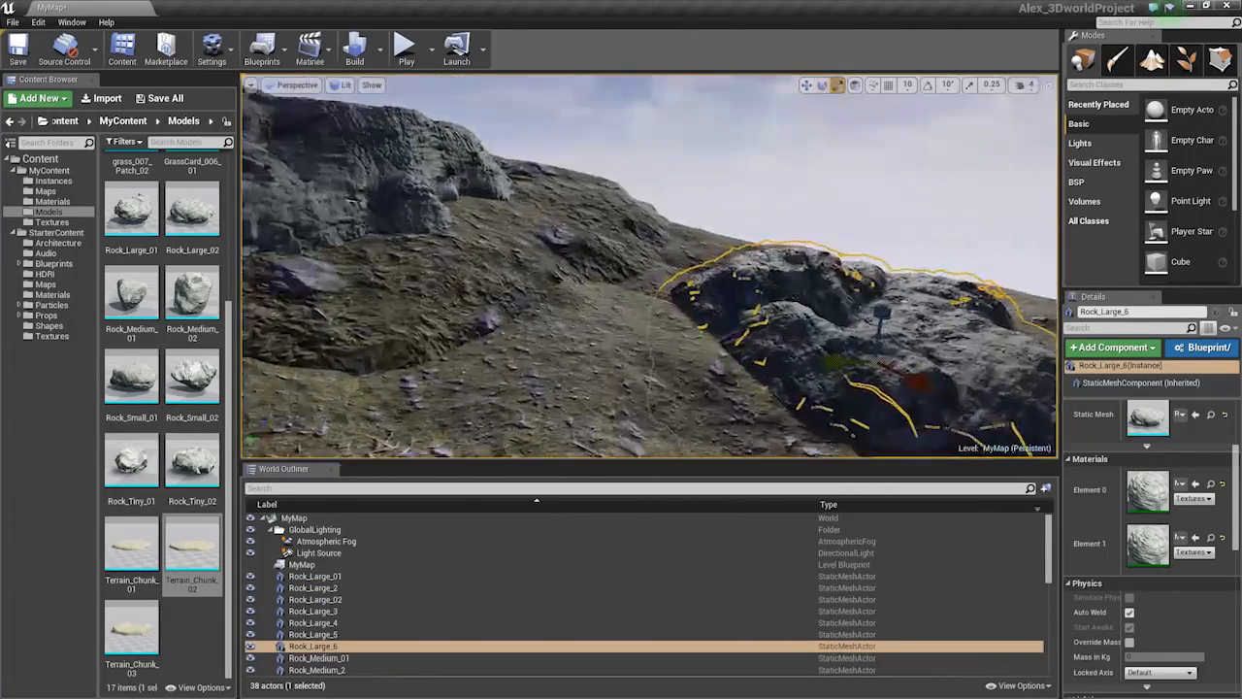
key("w")
left_click_drag(874, 340, 874, 365)
mouse_move(874, 365)
right_mouse_down()
mouse_move(864, 364)
mouse_move(937, 348)
mouse_move(869, 357)
right_mouse_up()
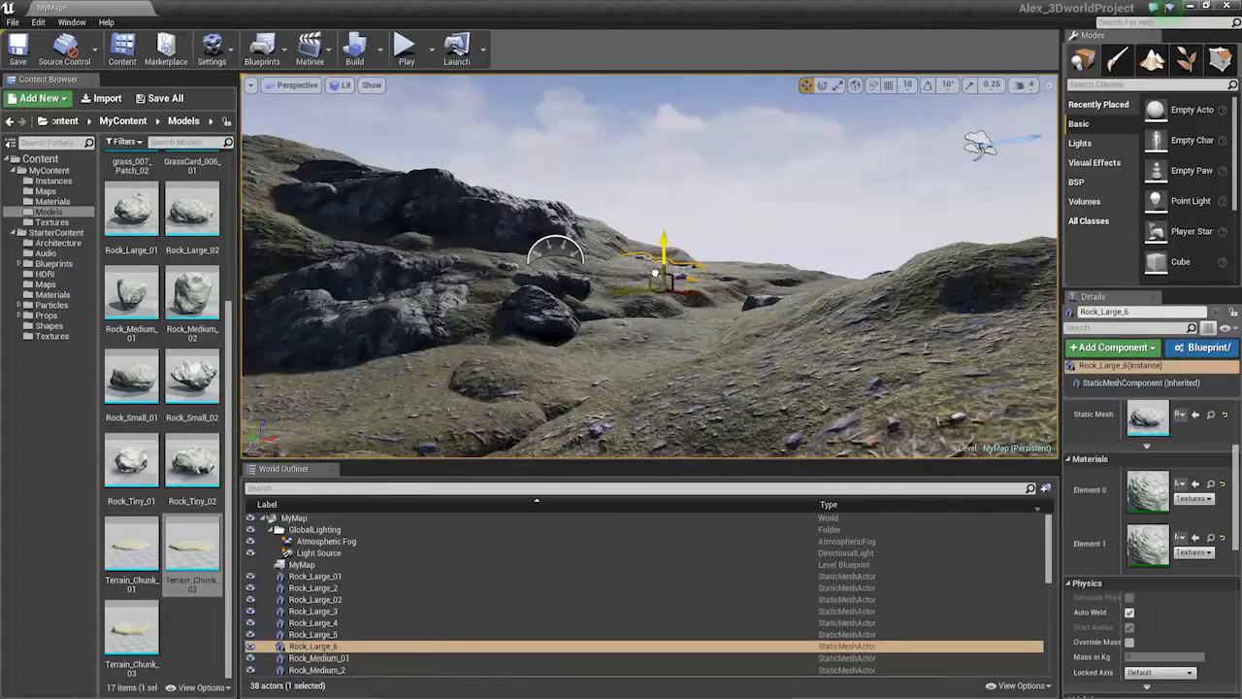
Flatten Terrain_Chunk_13 by scaling it down vertically
key("Escape")
right_click_drag(638, 266, 682, 231)
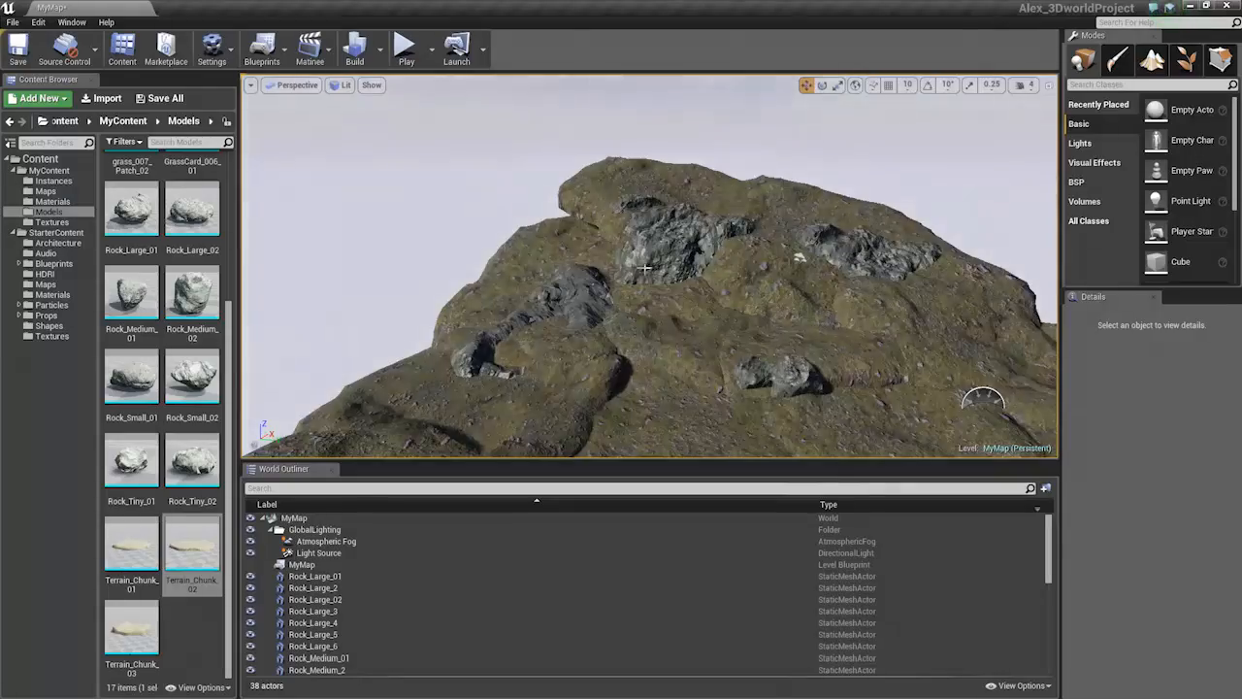
right_click_drag(645, 268, 801, 276)
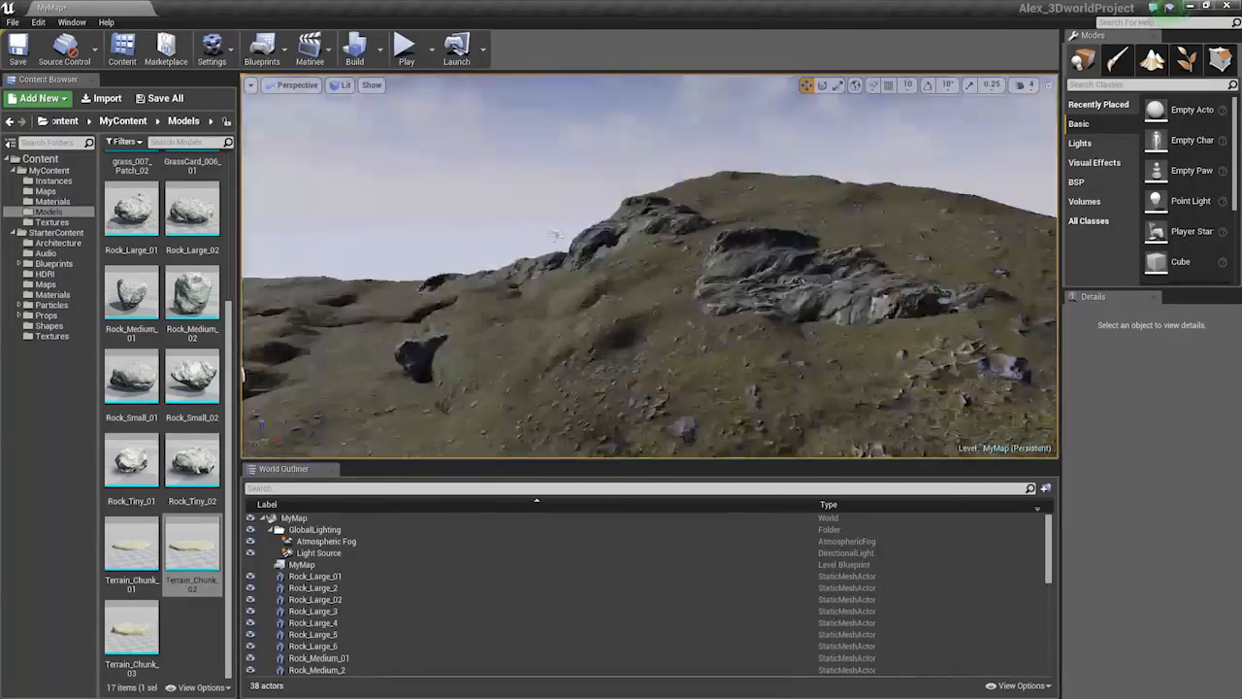
right_click_drag(457, 344, 723, 356)
left_click(680, 354)
left_click_drag(610, 317, 617, 321)
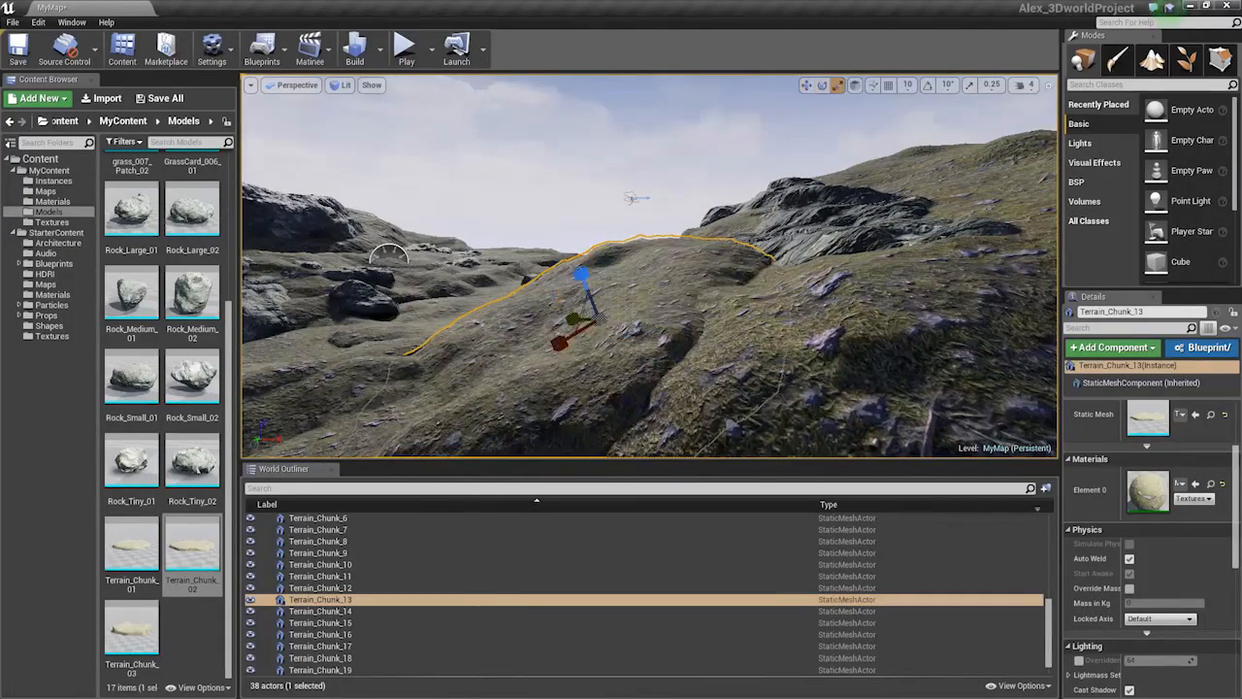
left_click_drag(582, 275, 584, 289)
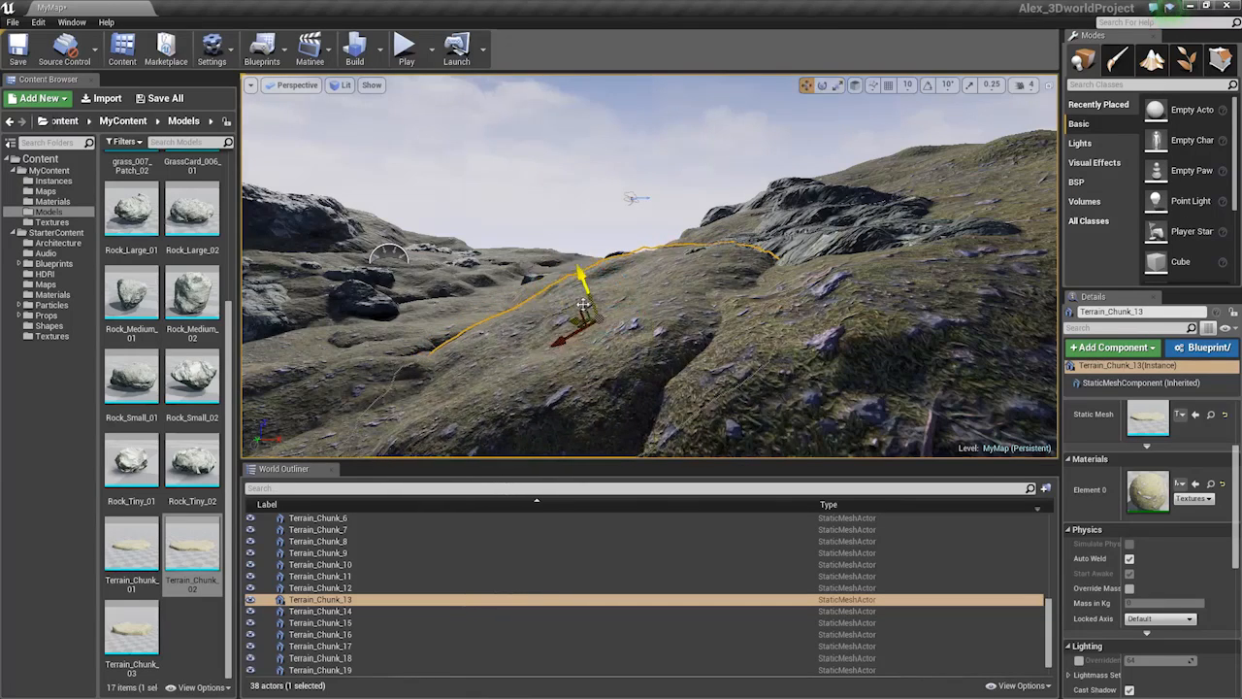
left_click_drag(581, 311, 573, 314)
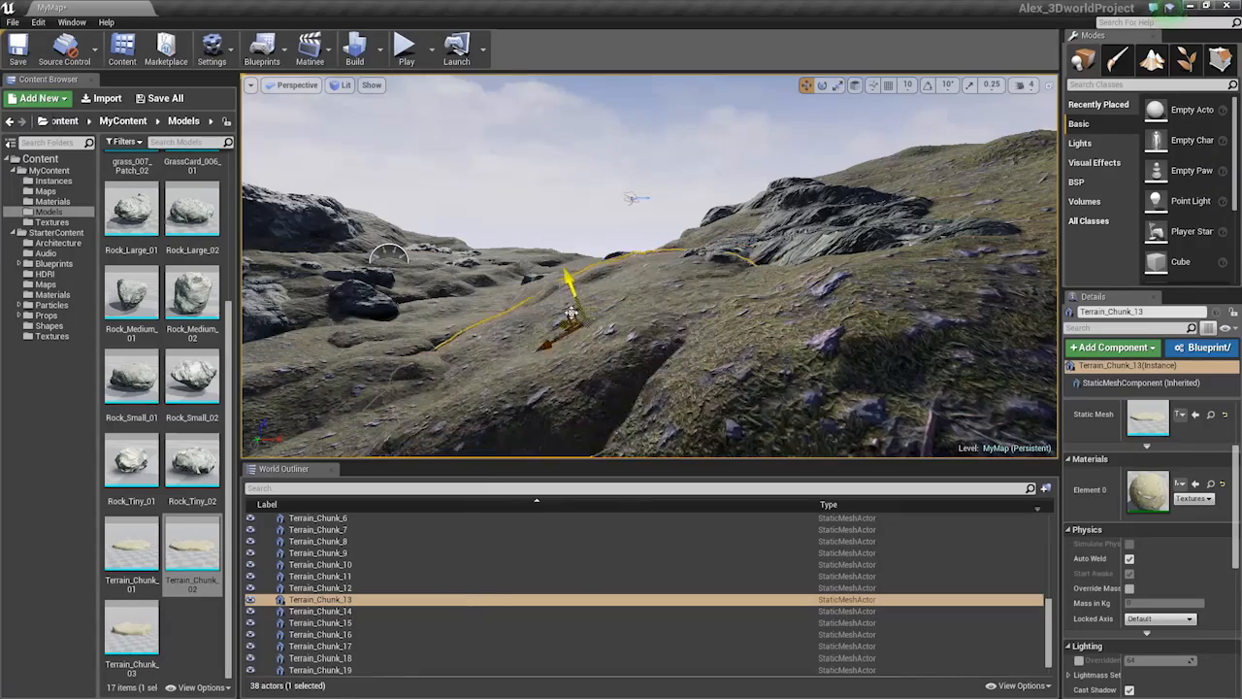
Duplicate Rock_Medium_2 and Rock_Medium_01 to the right and rotate the copies
key("w")
right_click_drag(574, 313, 548, 359)
key("s")
left_click(453, 236)
left_click(462, 251, "ctrl")
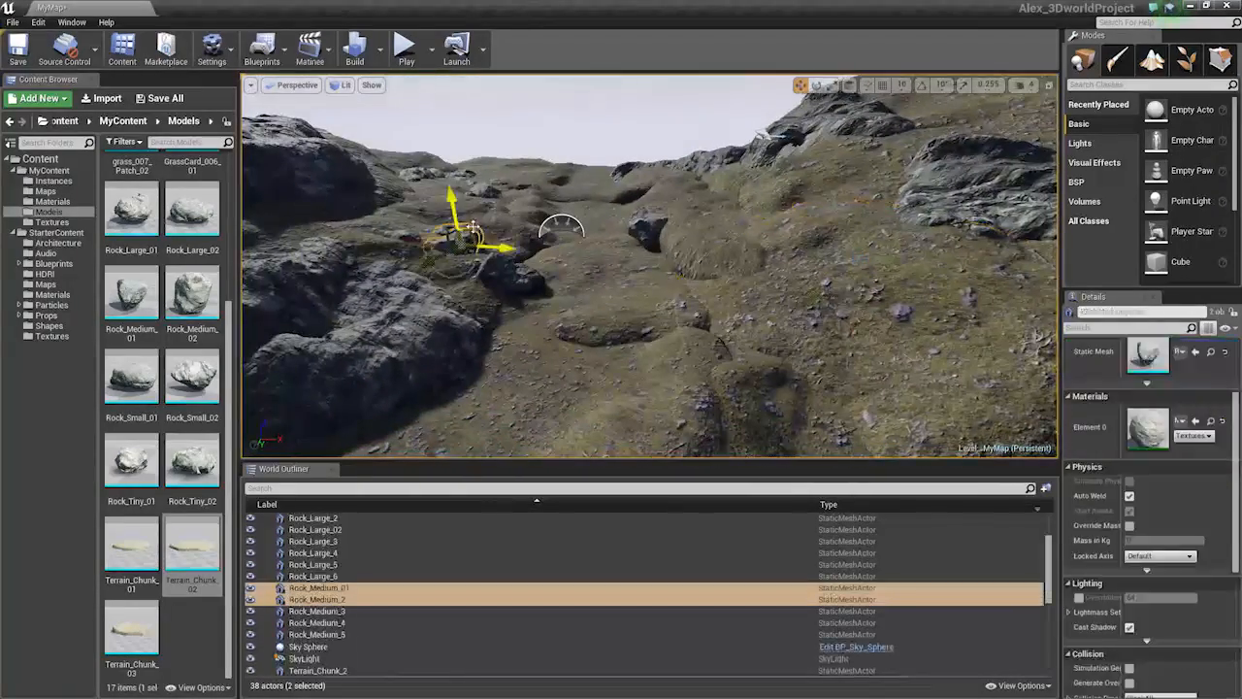
key("space")
key("space")
key("space")
left_click_drag(463, 252, 777, 366, "alt")
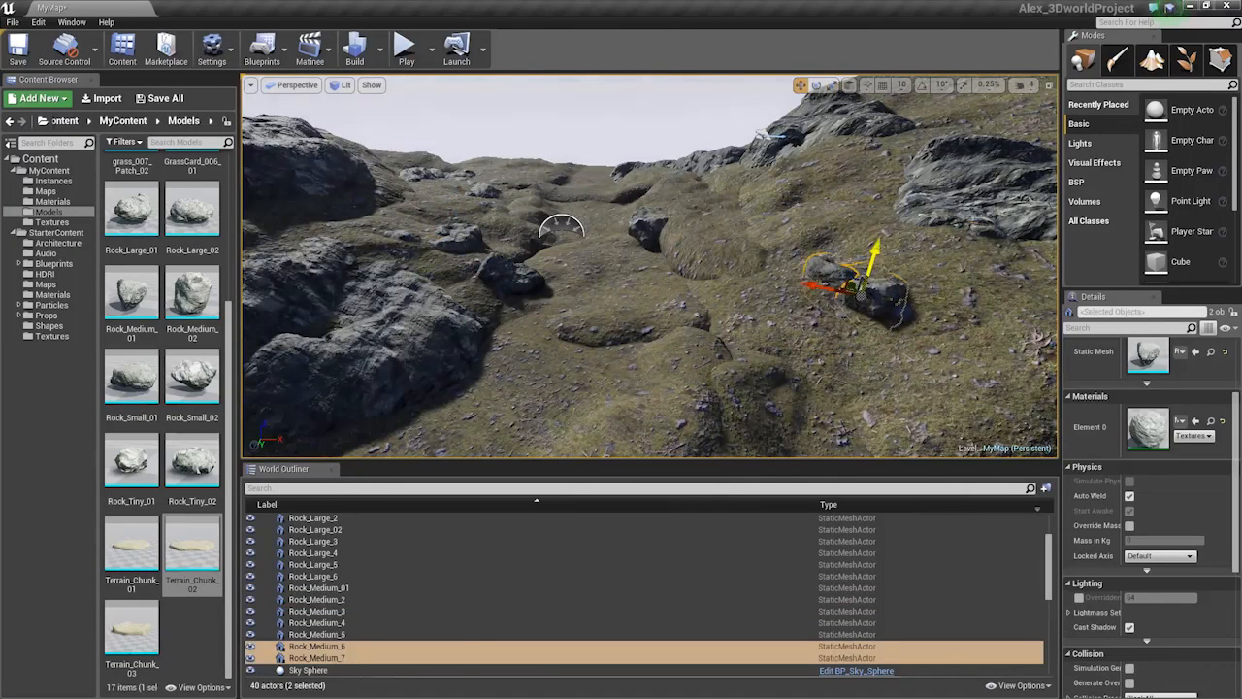
left_click_drag(843, 304, 922, 311)
key("w")
right_click_drag(922, 311, 868, 310)
key("d")
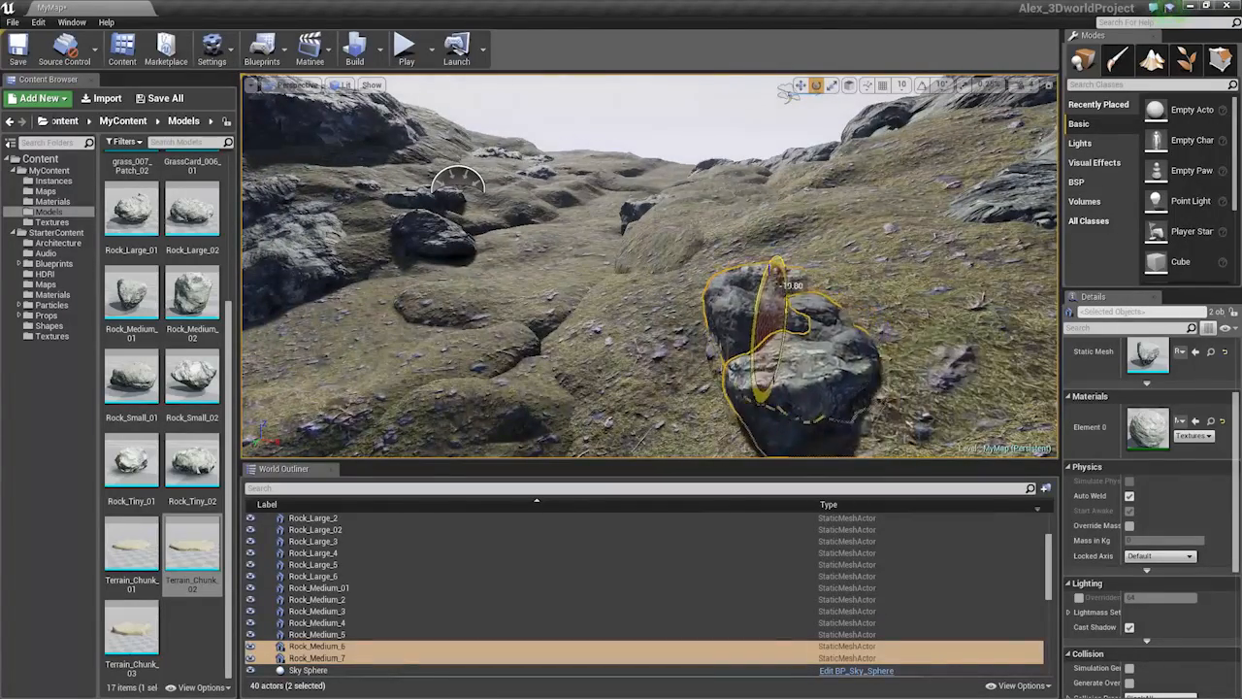
right_click_drag(779, 284, 854, 306)
key("r")
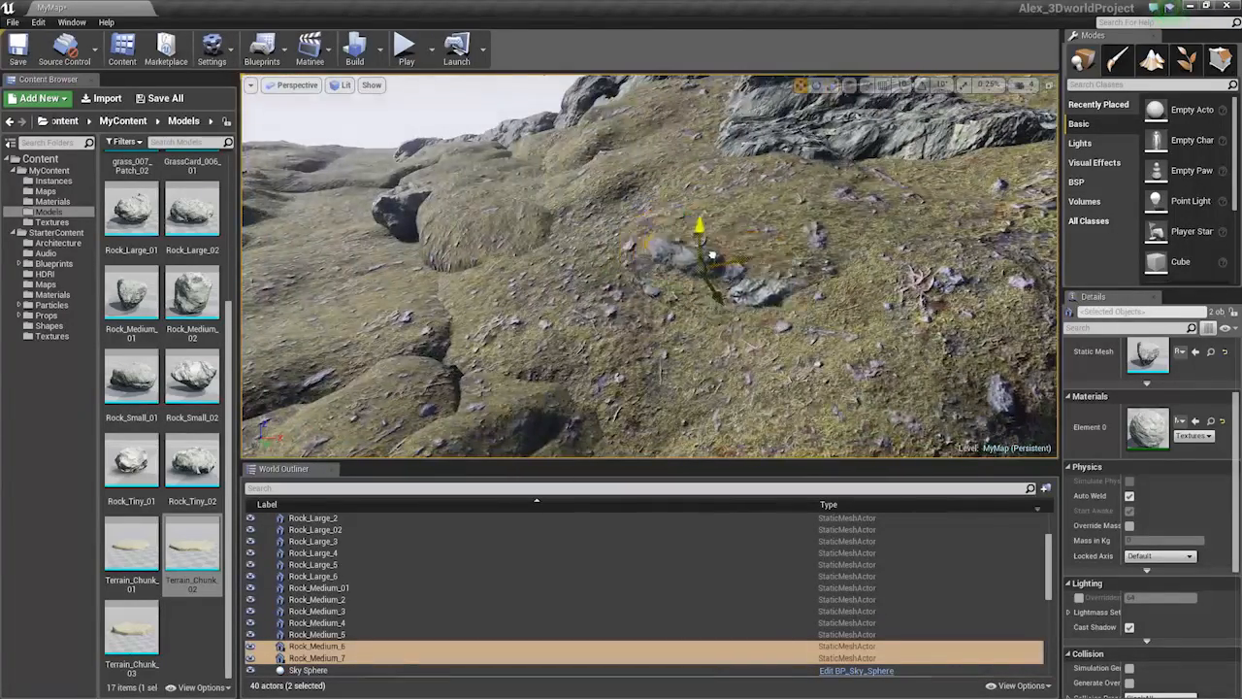
right_click_drag(707, 243, 757, 199)
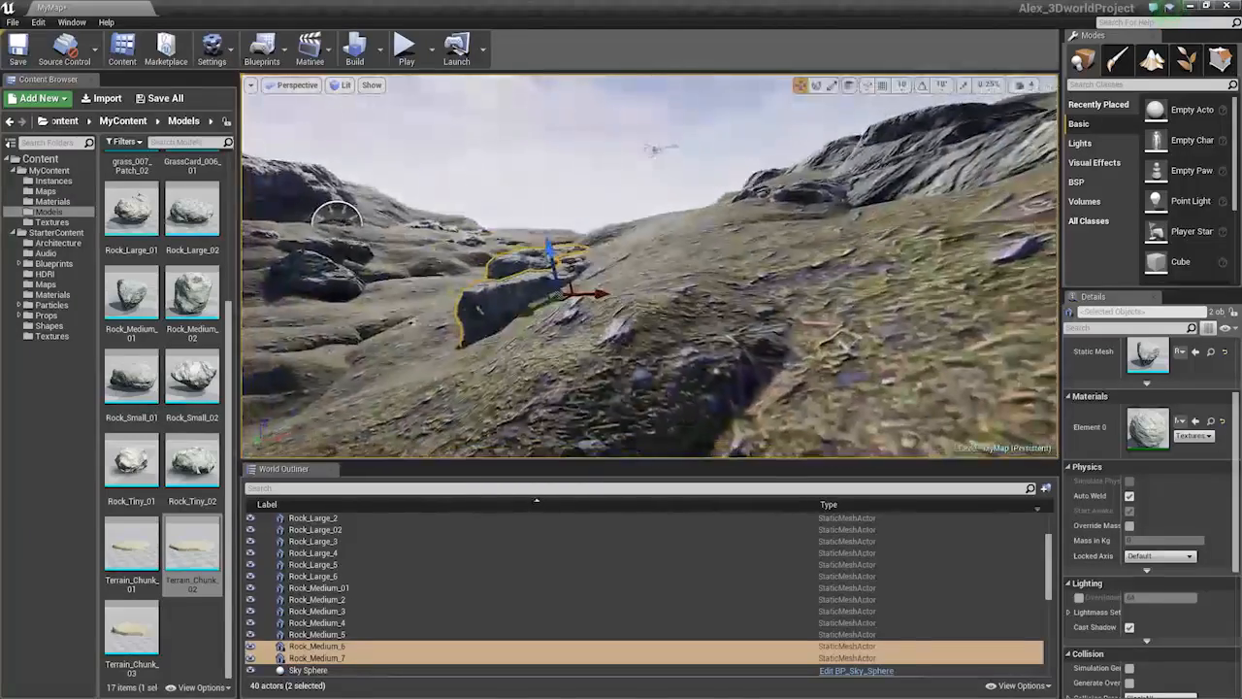
Place a new Rock_Large_7 on the hillside rotated about -43 degrees
left_click(706, 254)
key("f")
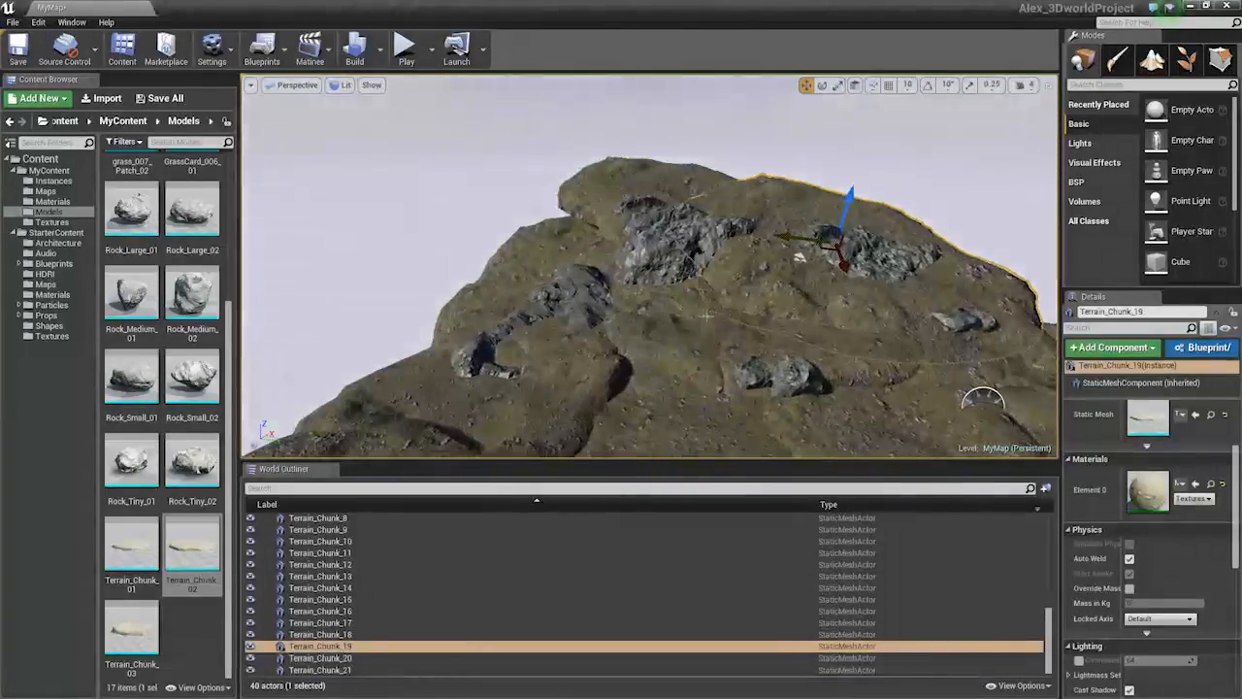
right_click_drag(706, 314, 582, 281)
left_click(775, 378)
right_click_drag(776, 378, 547, 304)
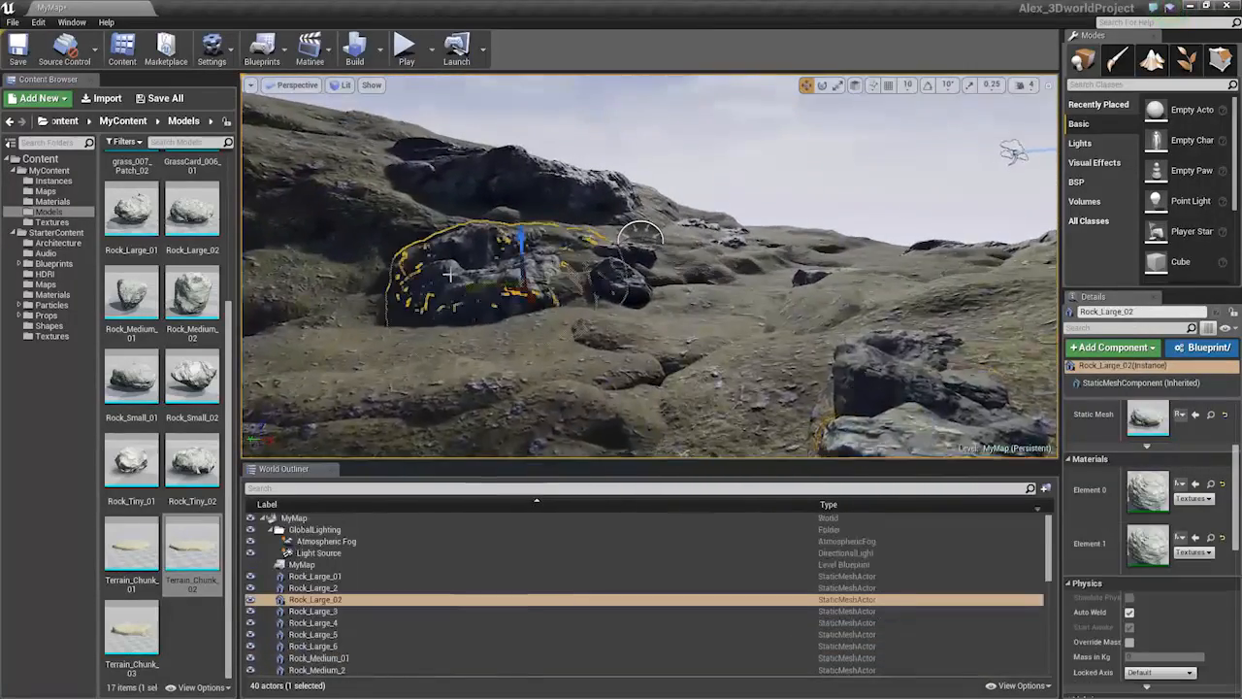
right_click_drag(582, 320, 611, 340)
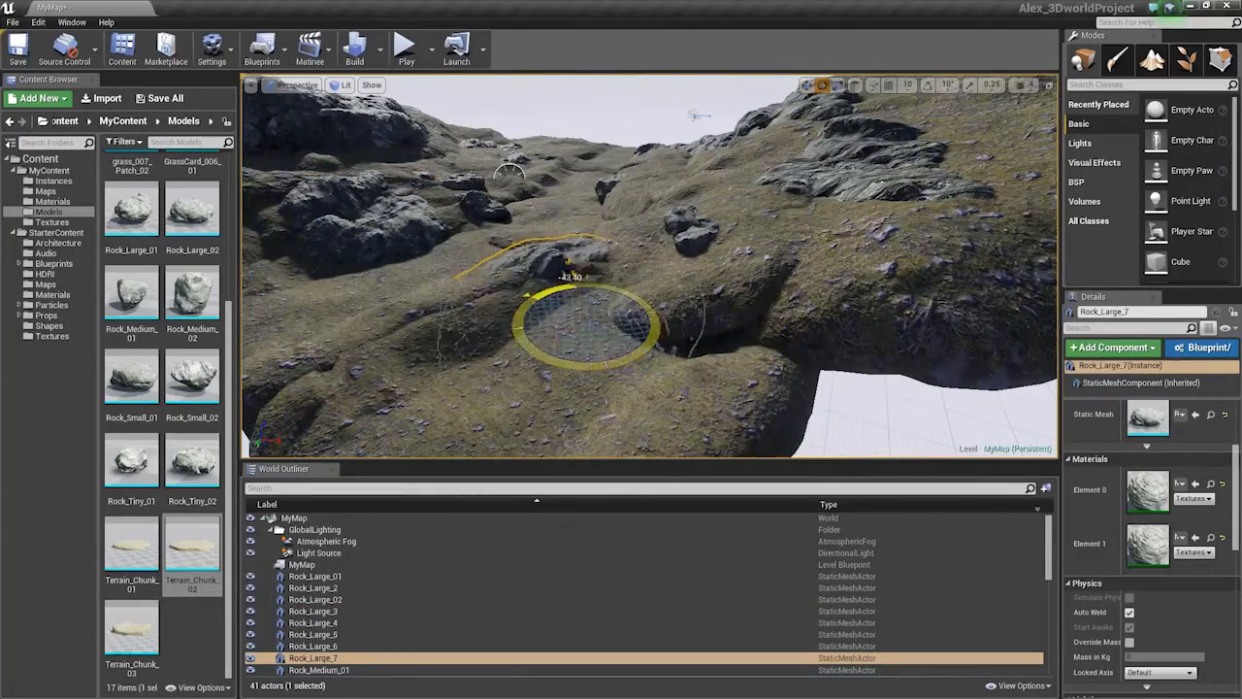
left_click_drag(573, 284, 582, 285)
right_click_drag(582, 321, 584, 285)
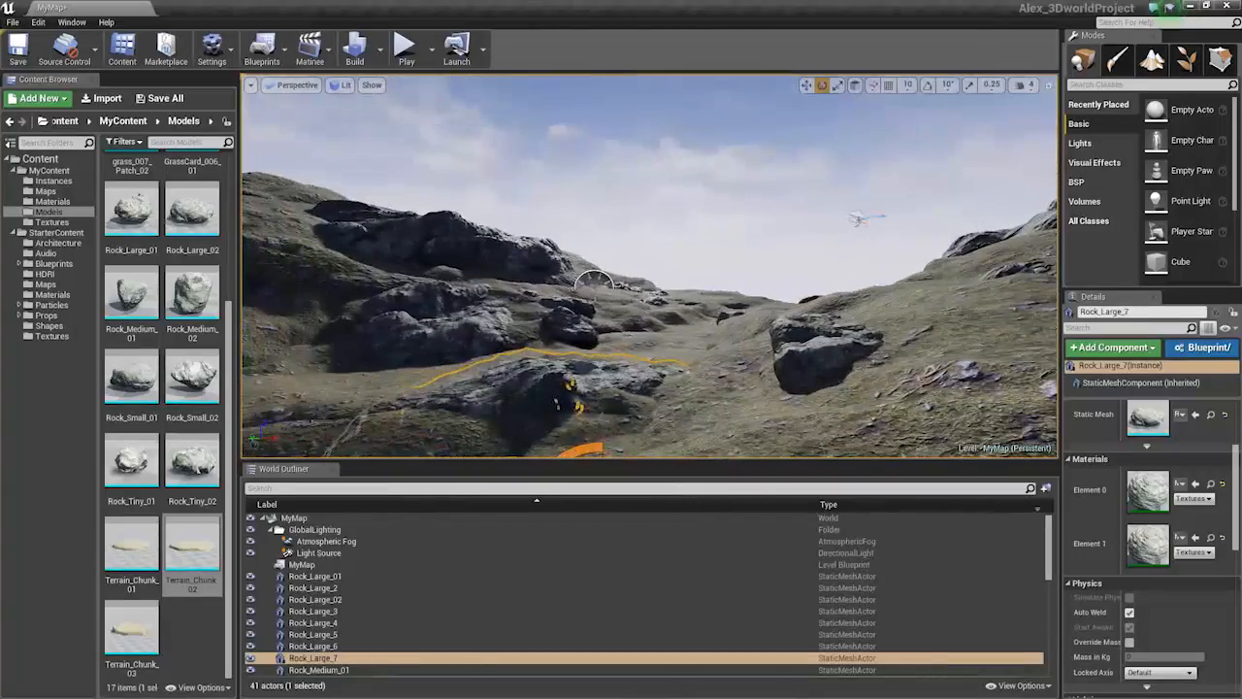
left_click(584, 335)
left_click(588, 307)
left_click(602, 222)
right_click_drag(602, 222, 621, 202)
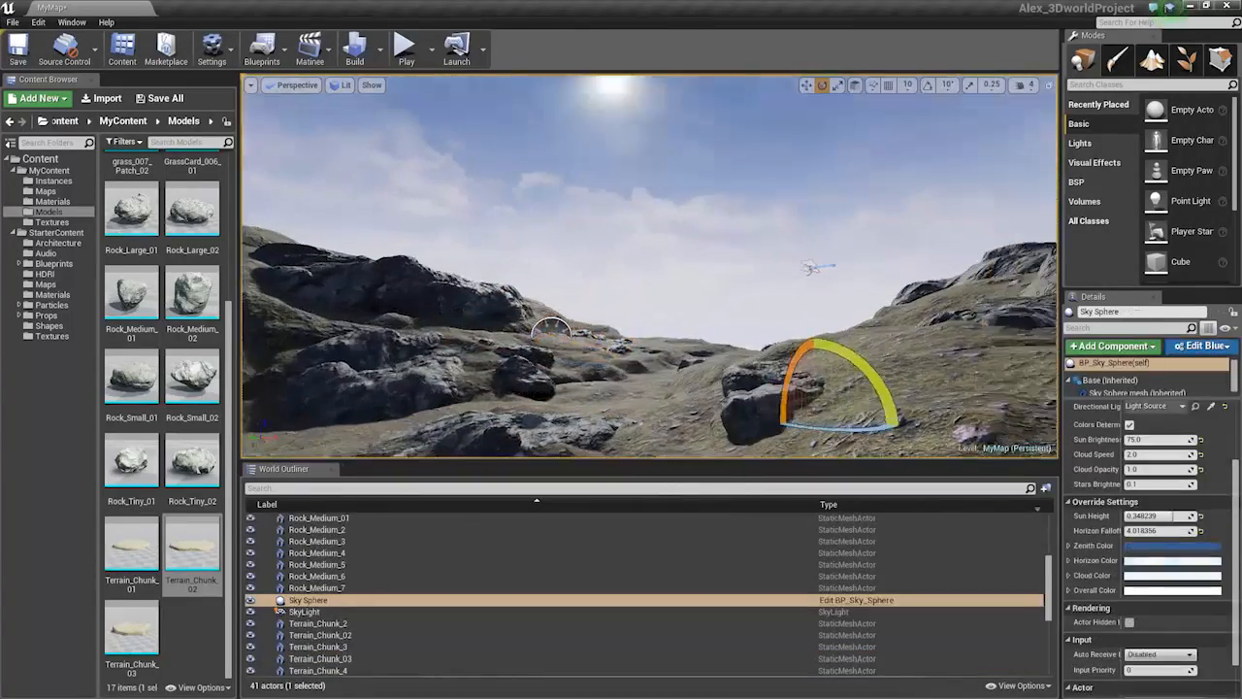
right_click_drag(622, 252, 733, 258)
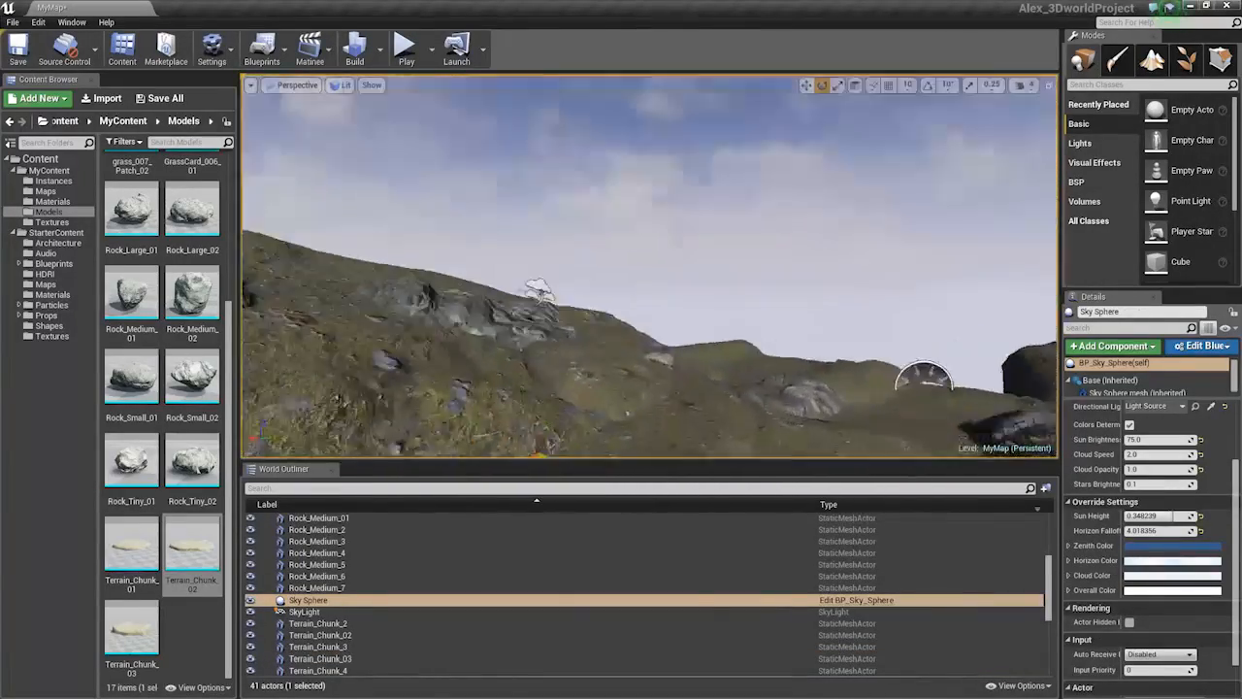
right_click_drag(650, 267, 668, 244)
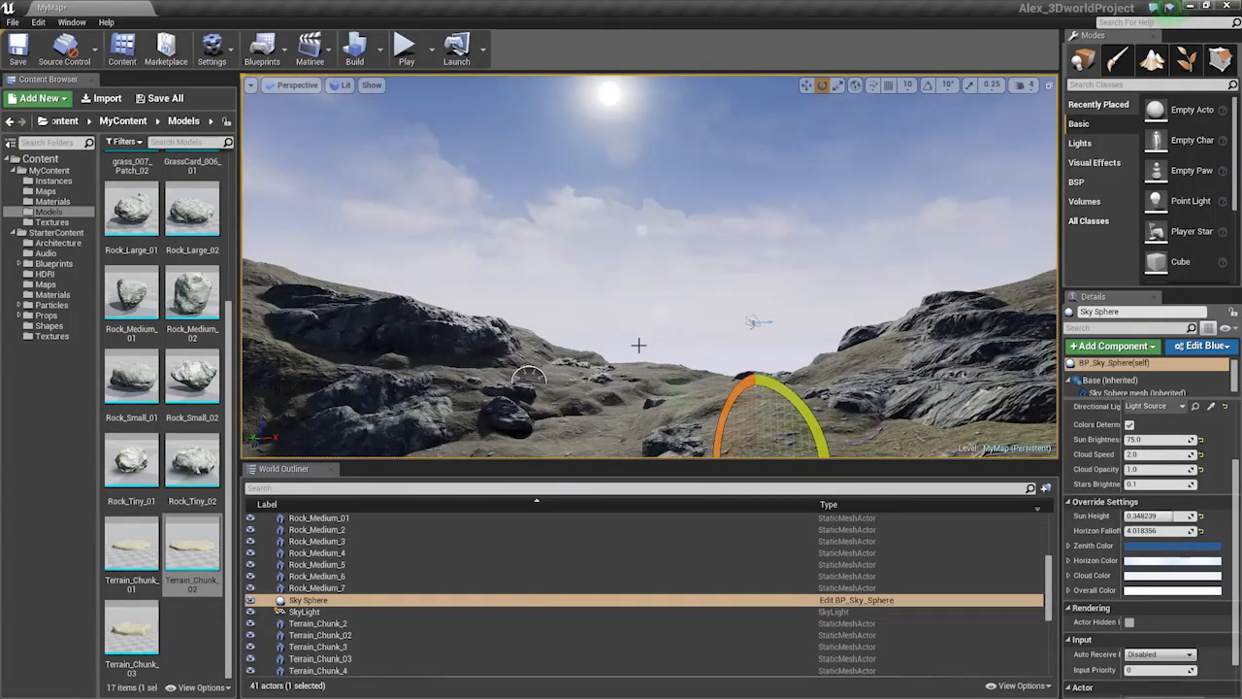
right_click_drag(637, 347, 430, 347)
left_click(671, 400)
left_click(707, 307)
right_click_drag(706, 307, 695, 299)
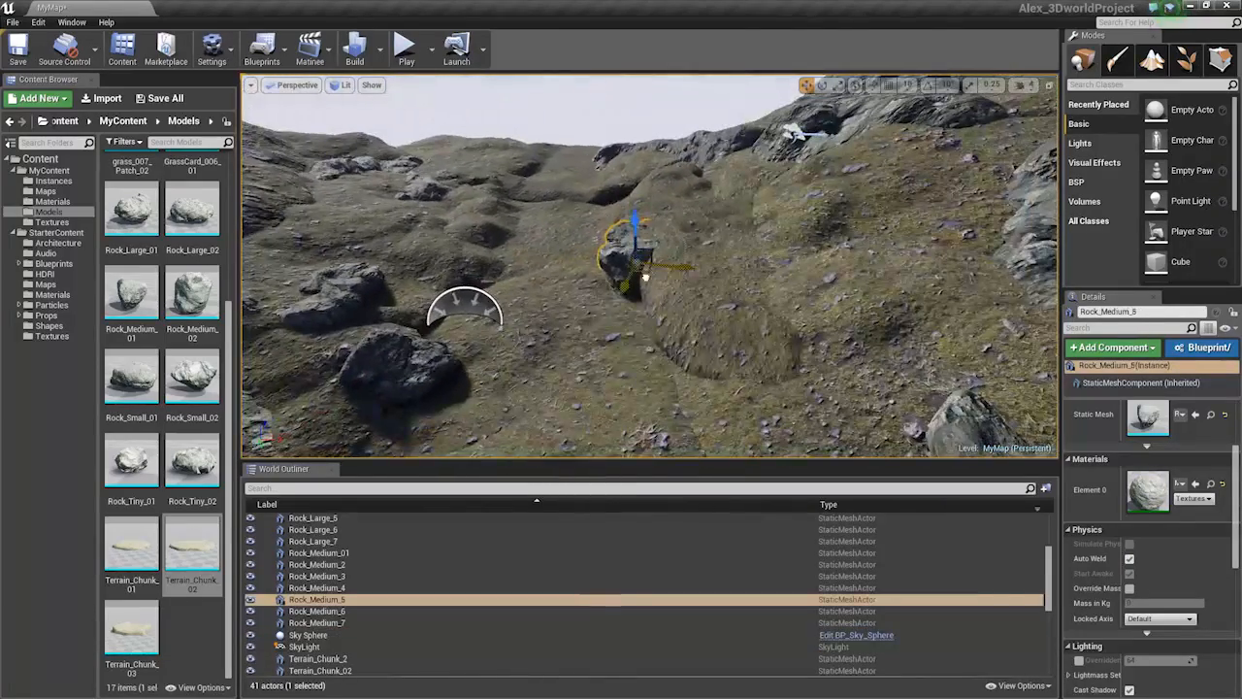
Duplicate Rock_Medium_5 as Rock_Medium_8 and settle it partly into the slope
left_click_drag(645, 277, 668, 336, "alt")
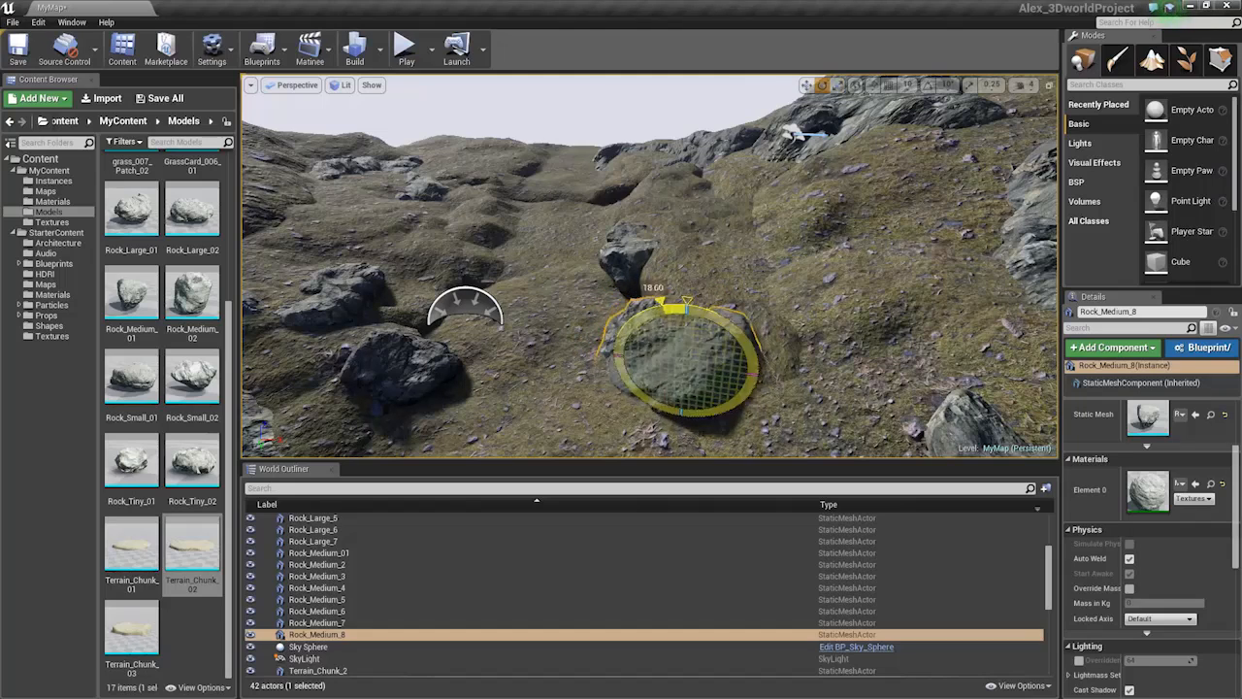
key("w")
right_click_drag(706, 328, 704, 199)
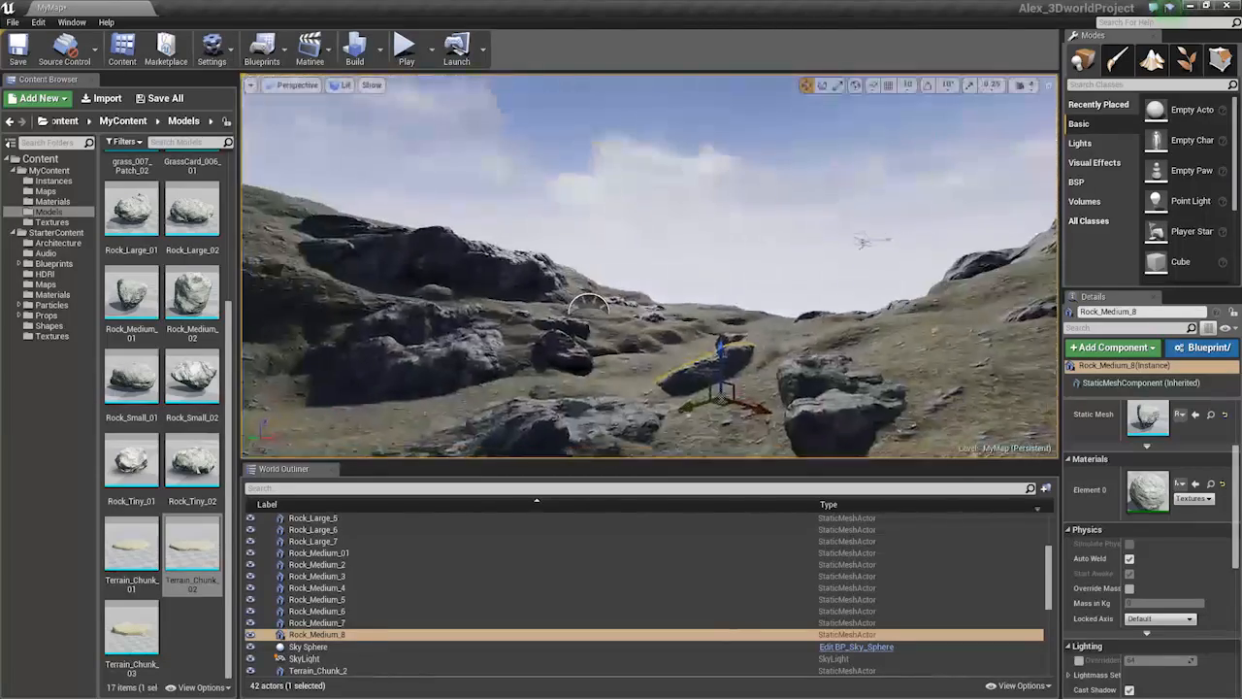
right_click_drag(589, 306, 386, 374)
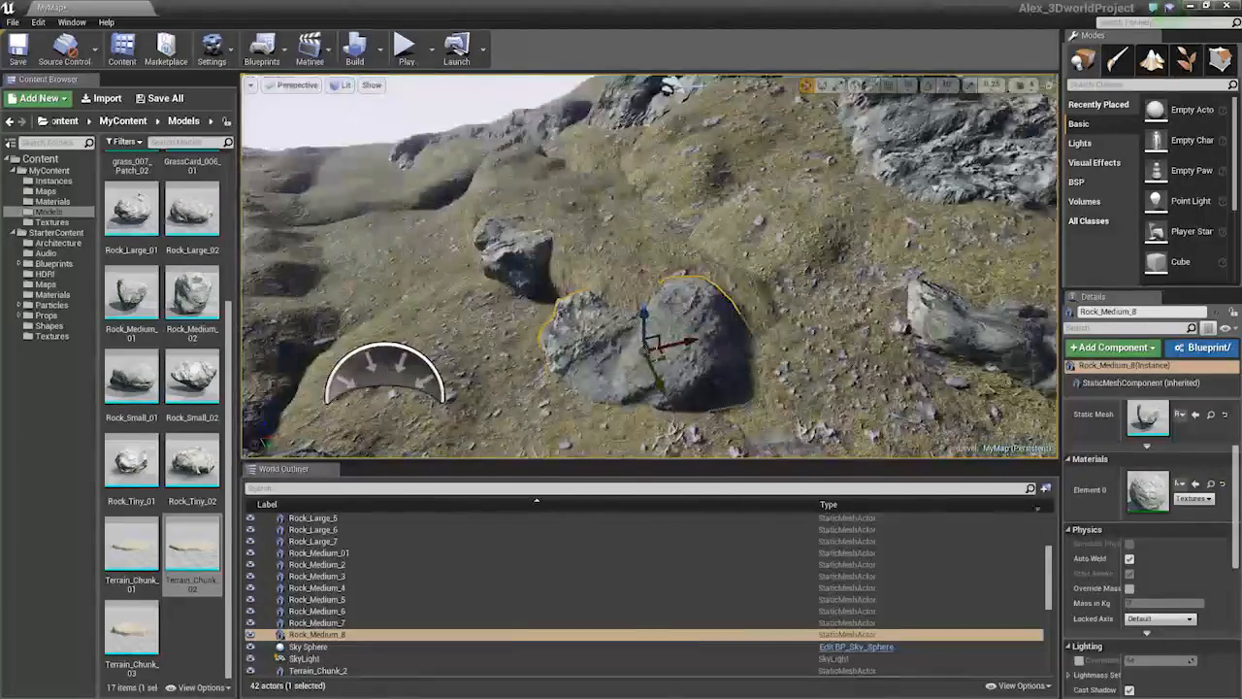
left_click_drag(664, 359, 722, 336)
Fly around the valley, selecting Terrain_Chunk_18 and Terrain_Chunk_9 along the way
right_click_drag(650, 265, 504, 160)
key("s")
right_click_drag(651, 265, 660, 335)
key("w")
left_click(660, 364)
key("s")
right_click_drag(767, 331, 747, 332)
key("w")
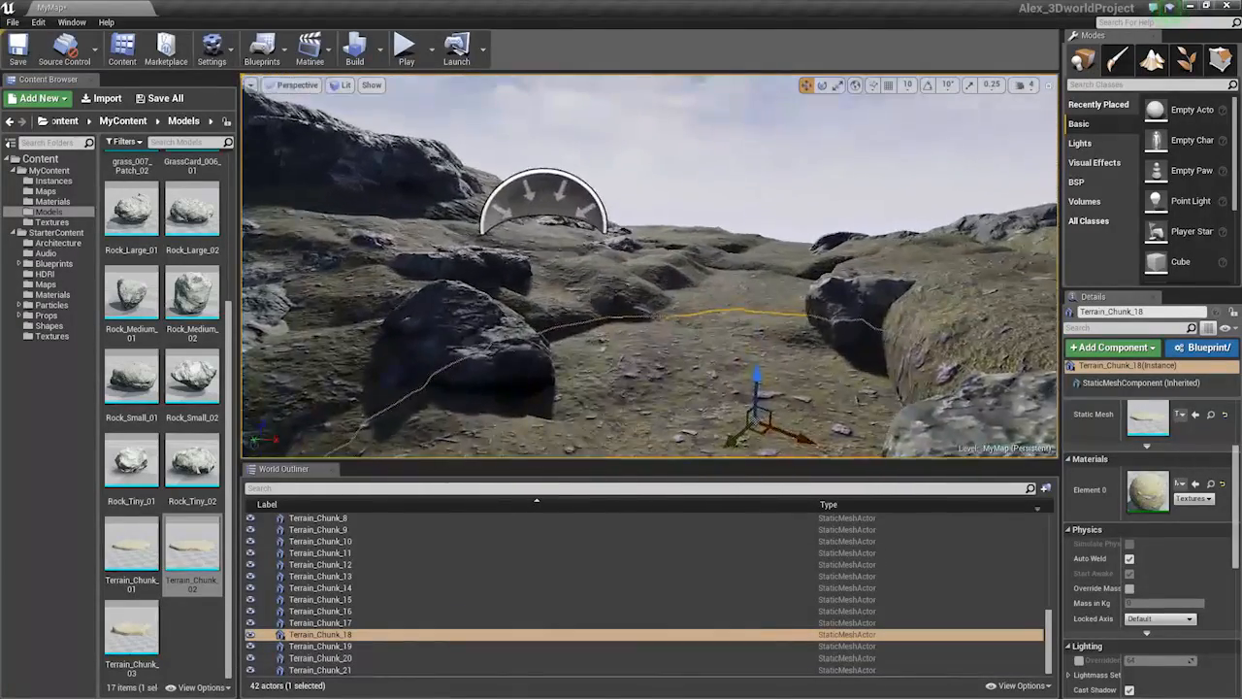
left_click(577, 297)
key("w")
right_click_drag(578, 297, 534, 328)
Alt-drag Rock_Medium_3 and Rock_Medium_4 to the right as a new pair and focus on them
key("s")
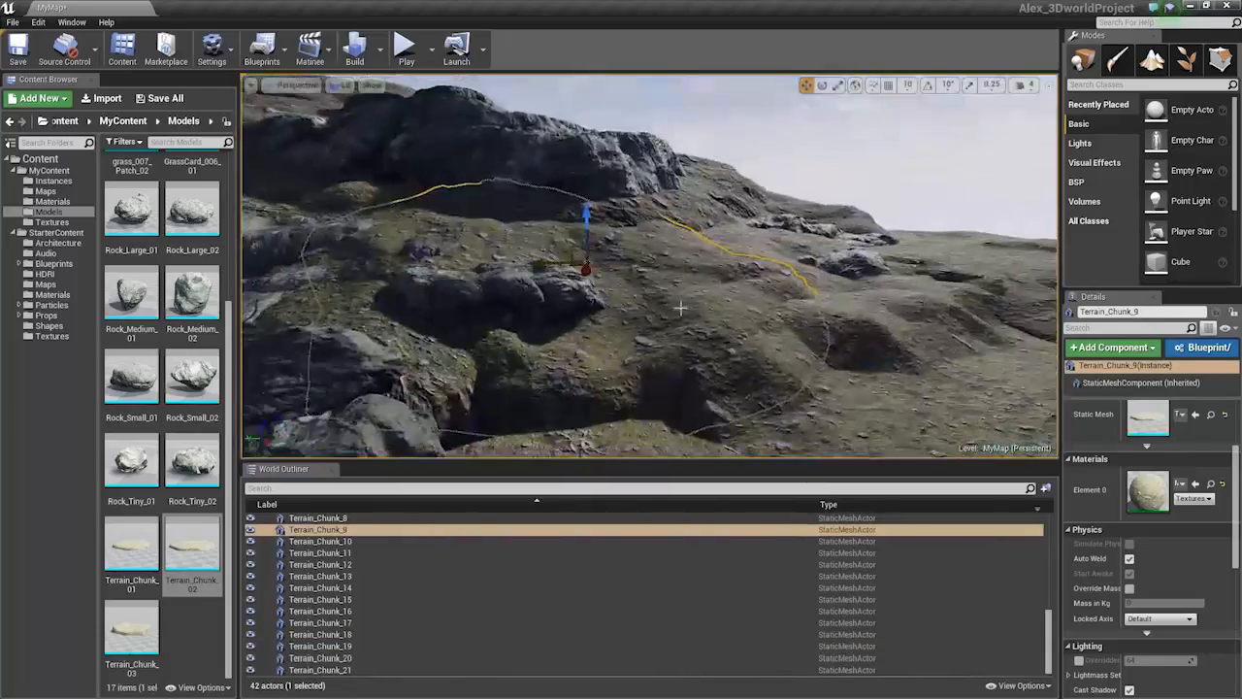
right_click_drag(635, 239, 635, 259)
key("s")
left_click(554, 322)
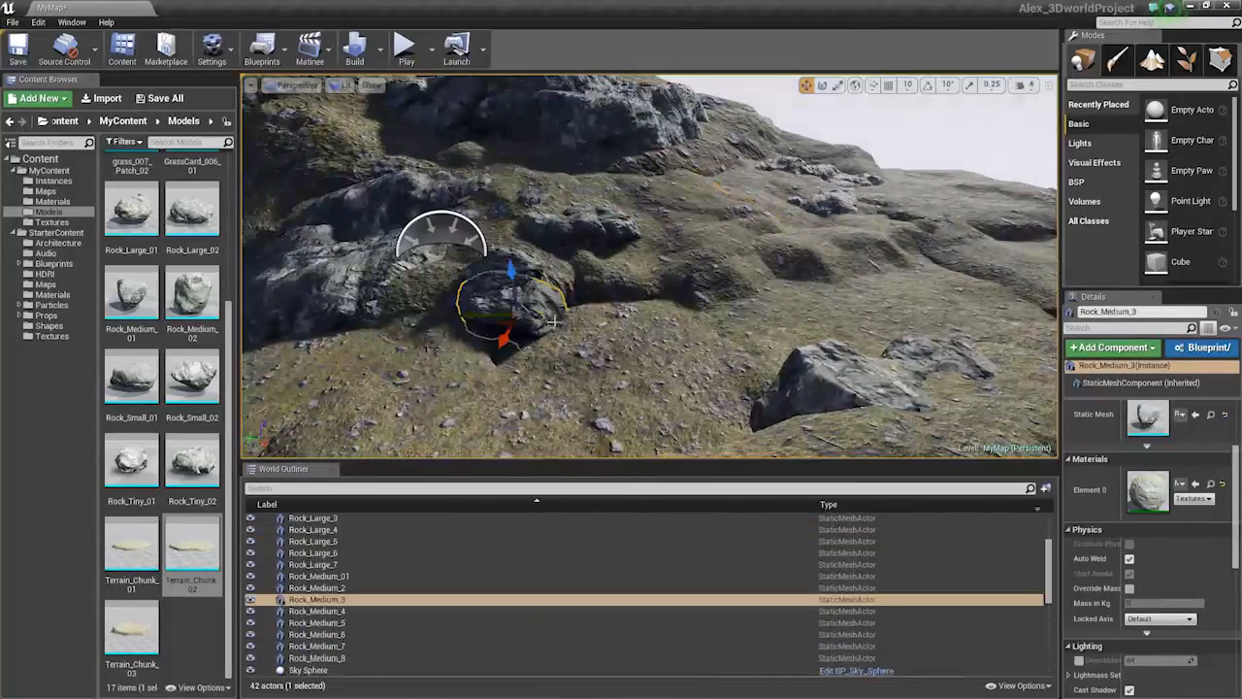
left_click(507, 308, "ctrl")
left_click_drag(491, 306, 786, 264, "alt")
key("e")
right_click_drag(779, 269, 815, 264)
key("w")
key("e")
key("space")
key("space")
key("space")
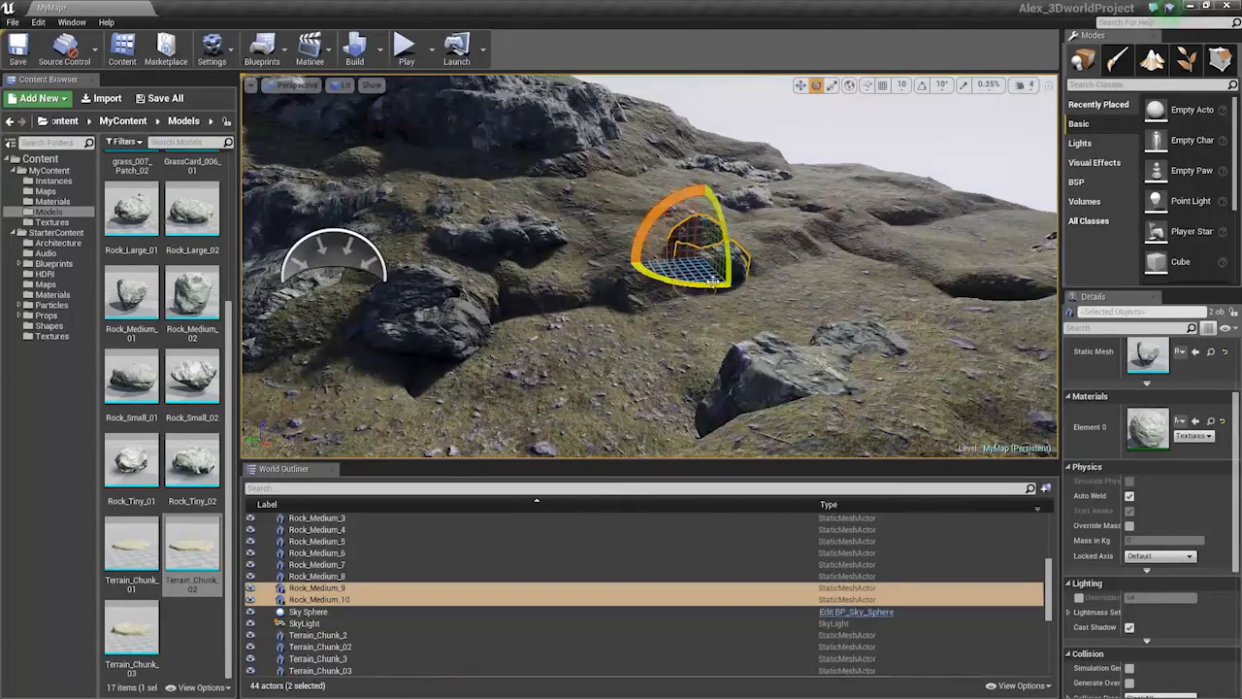
key("f")
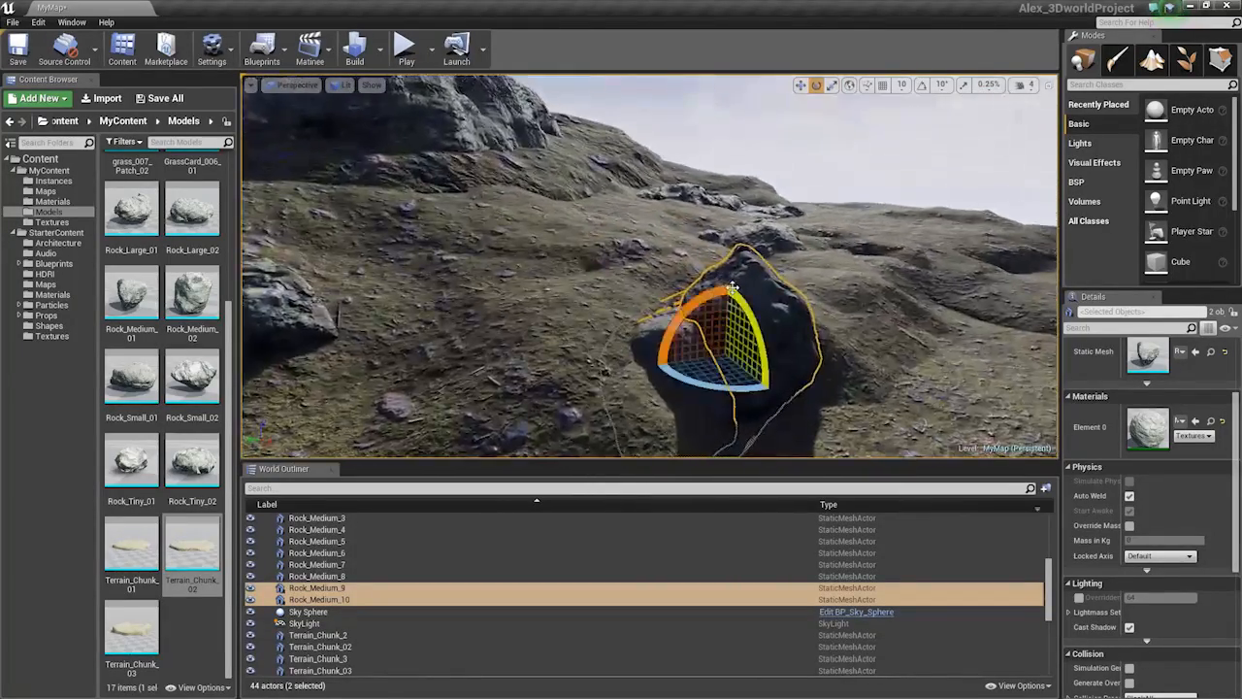
Select Rock_Medium_10 alone and cycle through its move, rotate and scale gizmos
left_click(785, 311)
key("w")
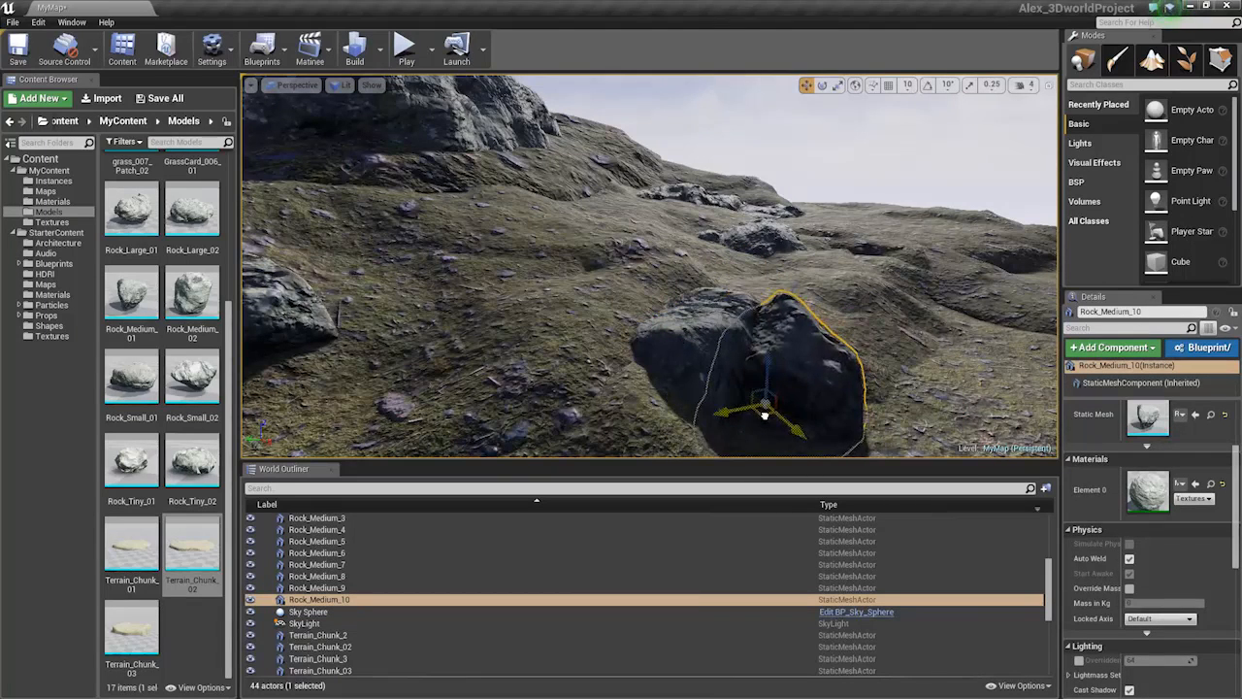
key("e")
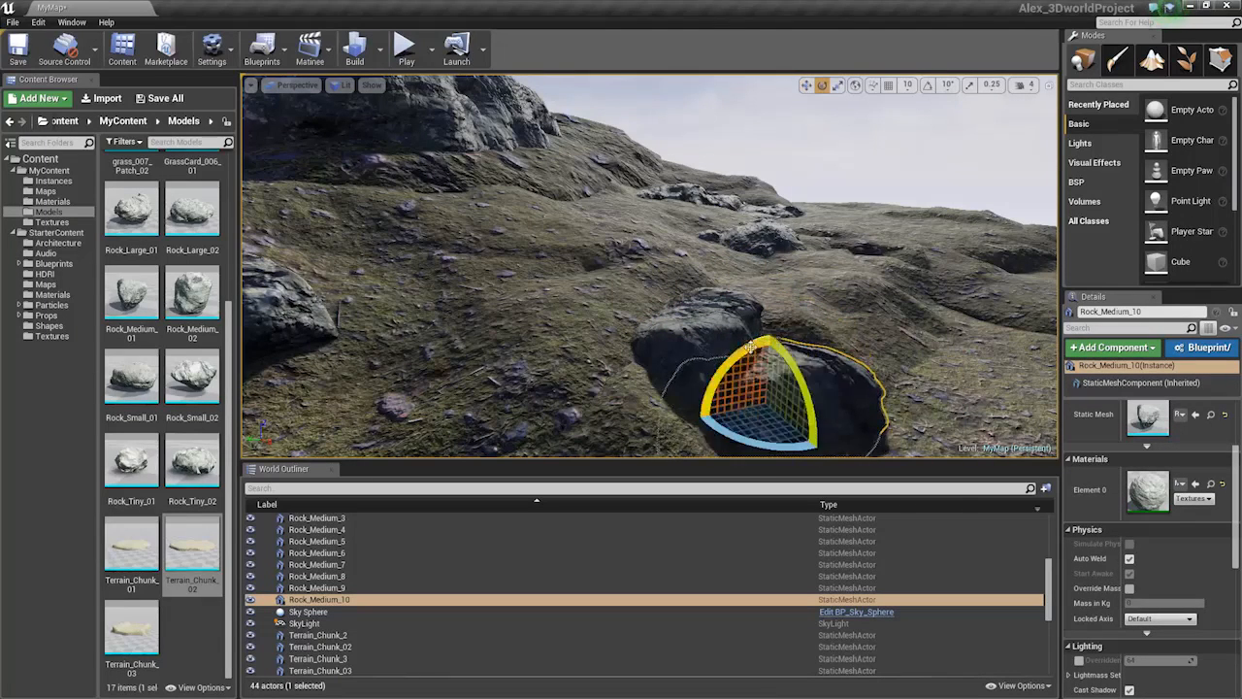
key("r")
key("w")
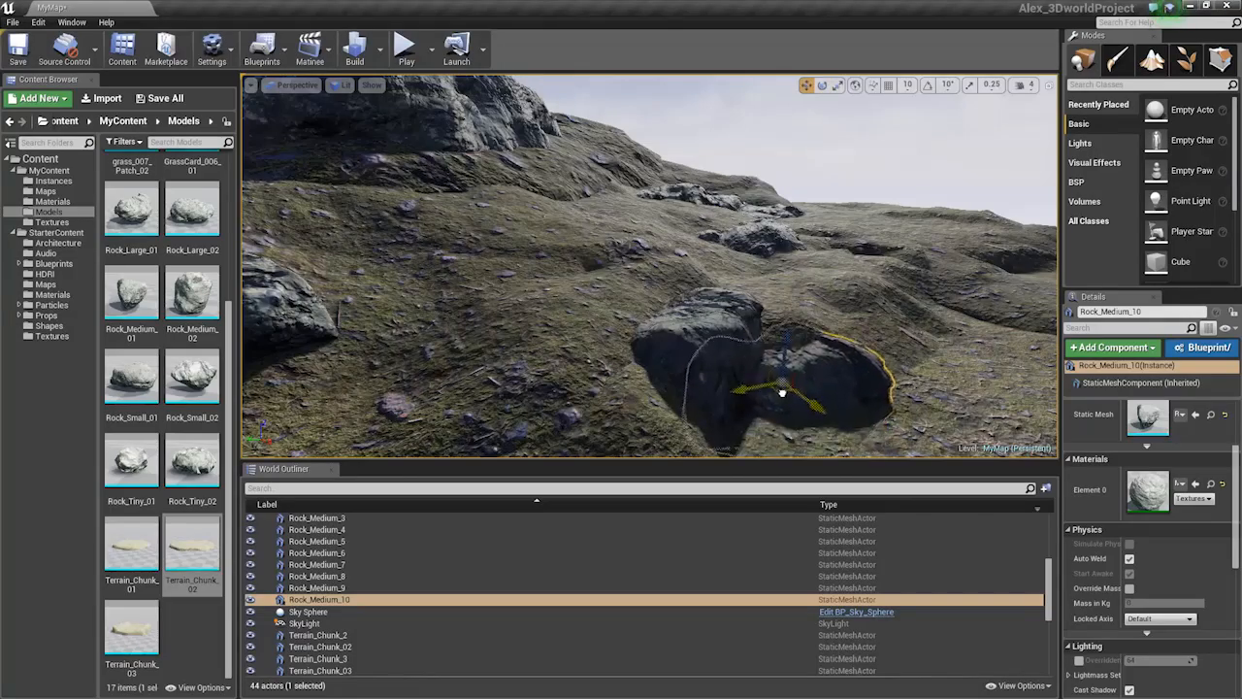
Duplicate another medium rock on the slope as Rock_Medium_11
right_click_drag(783, 335, 874, 262)
key("Escape")
right_click_drag(624, 330, 602, 452)
left_click(624, 329)
left_click(690, 308)
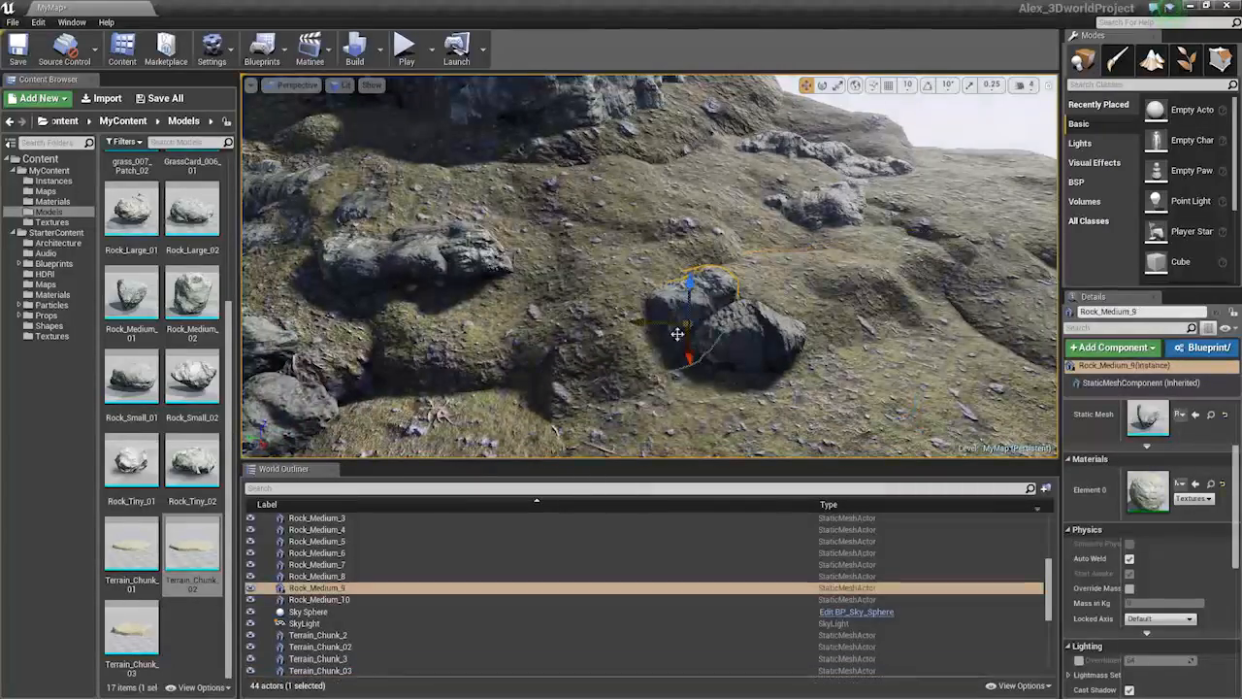
left_click_drag(677, 333, 599, 339, "alt")
Spin Rock_Medium_11 around its vertical axis and scale it larger
key("e")
right_click_drag(621, 360, 636, 384)
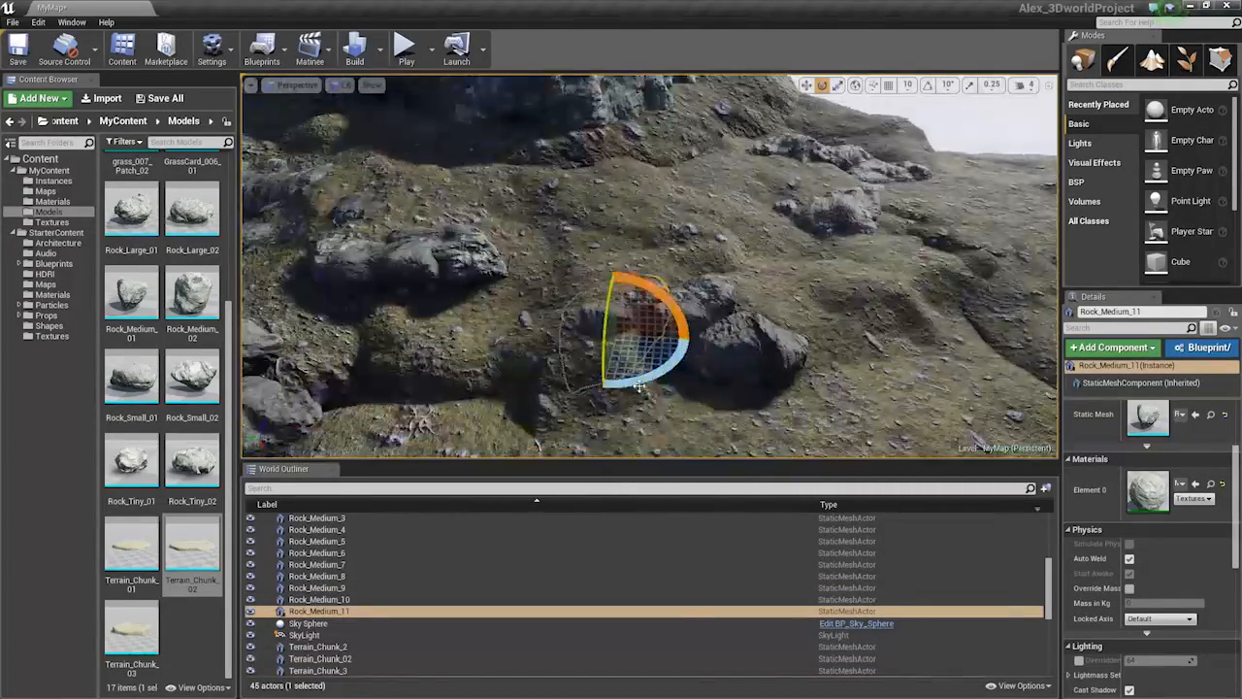
left_click_drag(640, 387, 563, 388)
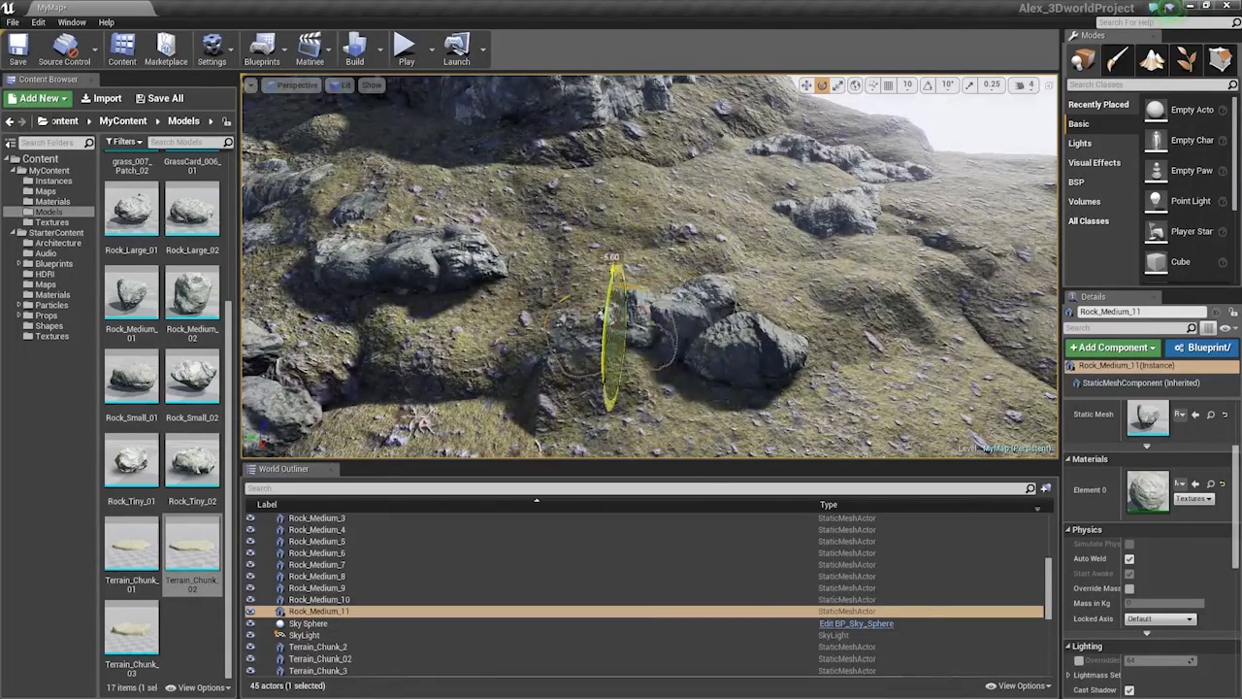
key("w")
right_click_drag(599, 344, 599, 346)
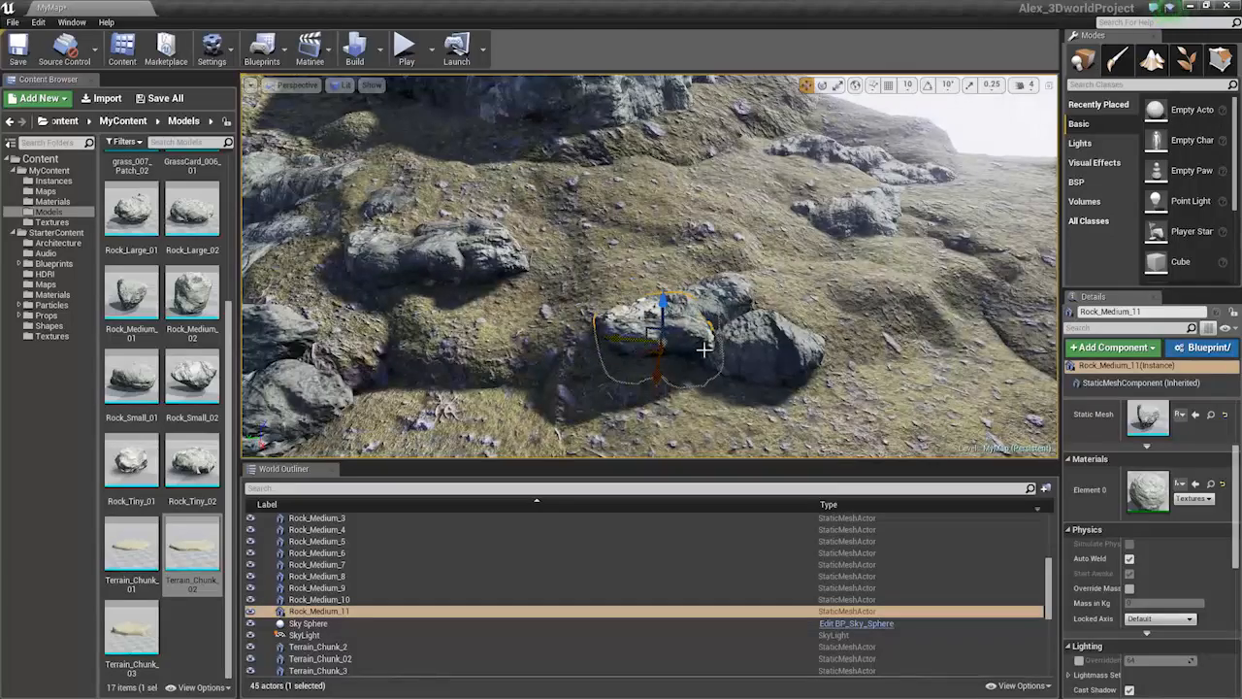
right_click_drag(704, 349, 699, 355)
key("e")
key("r")
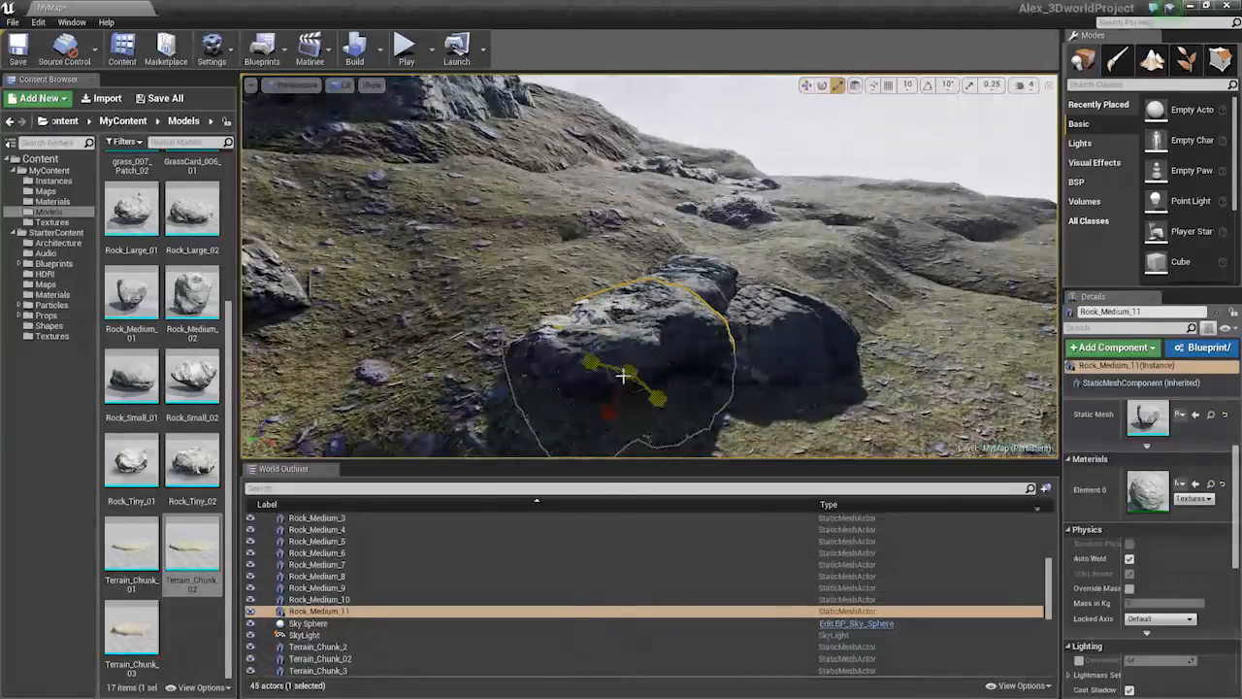
left_click_drag(623, 375, 622, 380)
key("w")
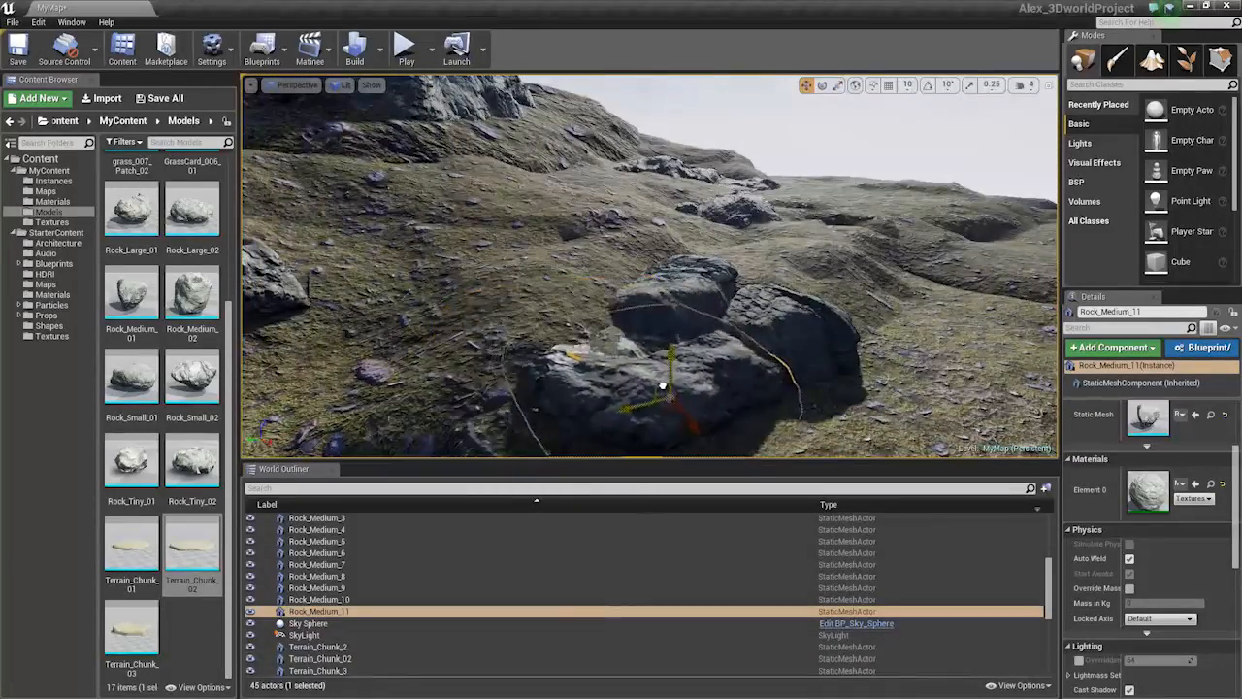
key("Escape")
Turn Rock_Medium_9 to a new angle against the neighbouring boulder
right_click_drag(726, 367, 673, 363)
left_click(610, 297)
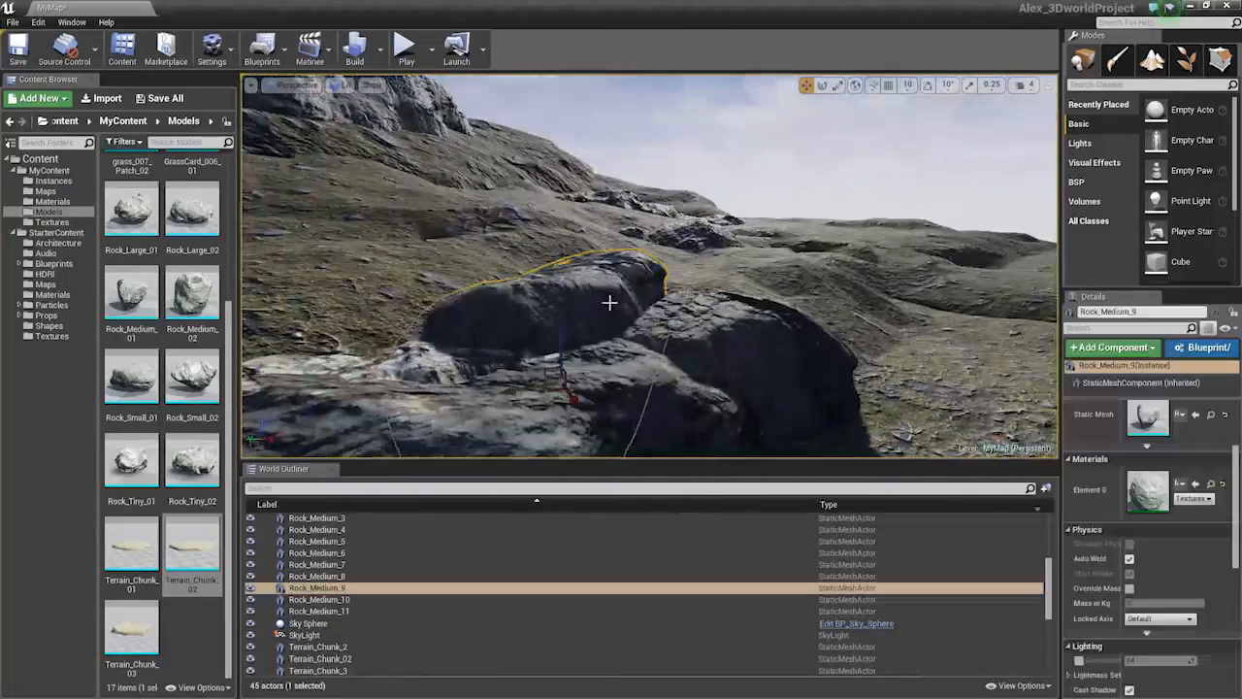
key("e")
right_click_drag(560, 333, 573, 333)
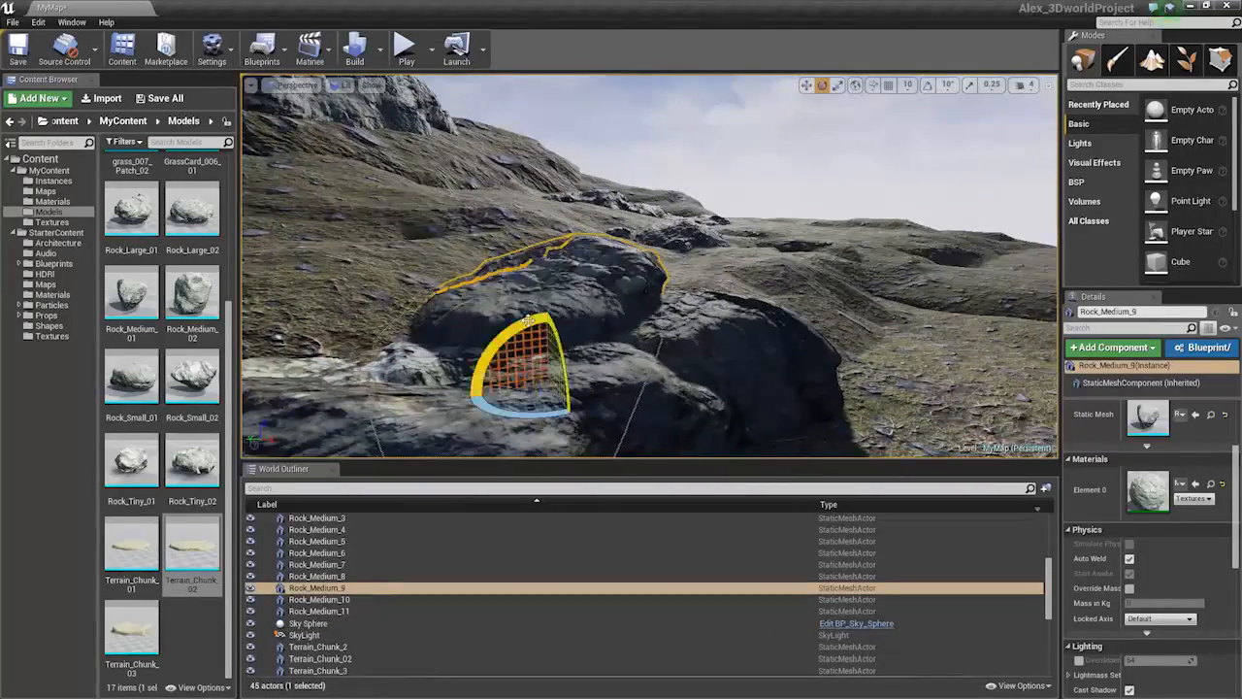
key("w")
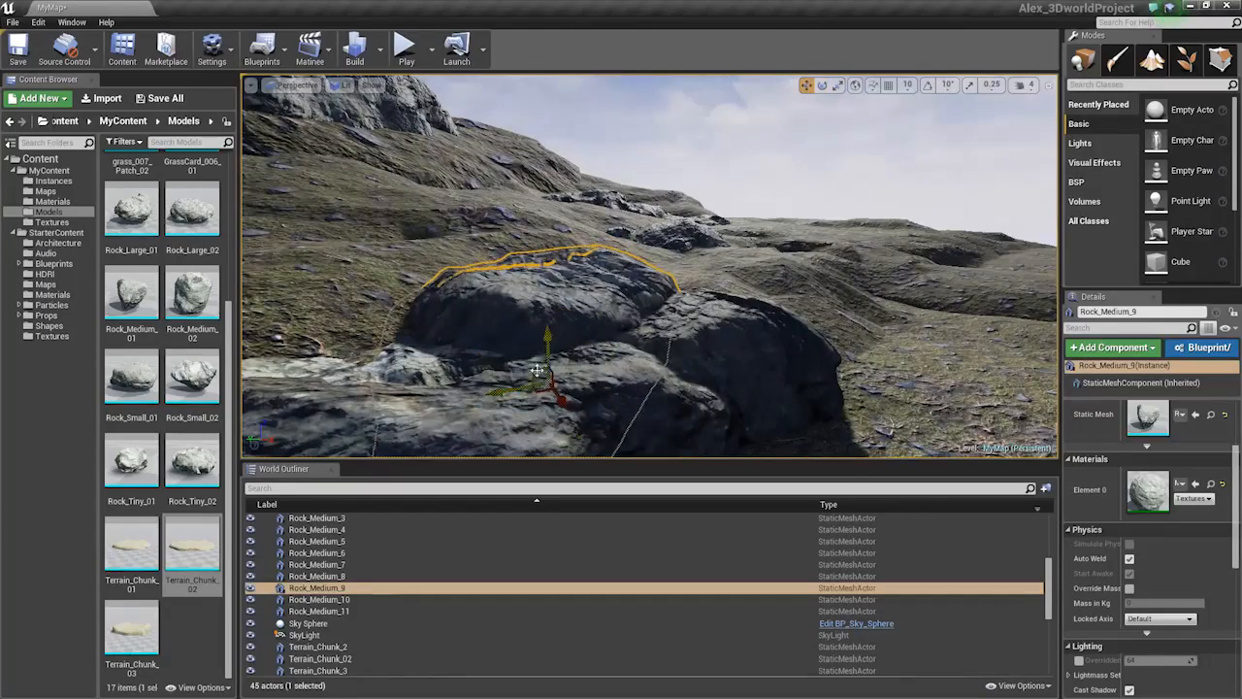
right_click_drag(560, 295, 447, 262)
left_click(560, 295)
Select the sky sphere, turn the view up toward the sun and hide the editor overlays
left_click(677, 233)
right_click_drag(660, 305, 703, 277)
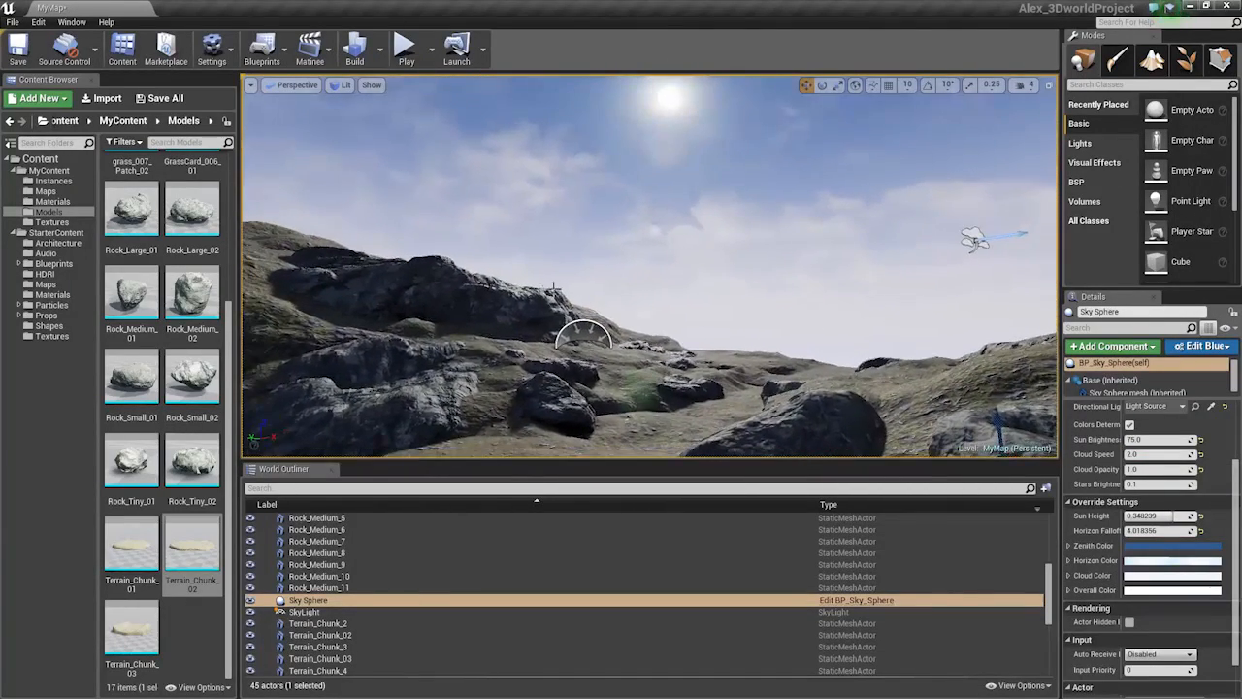
key("g")
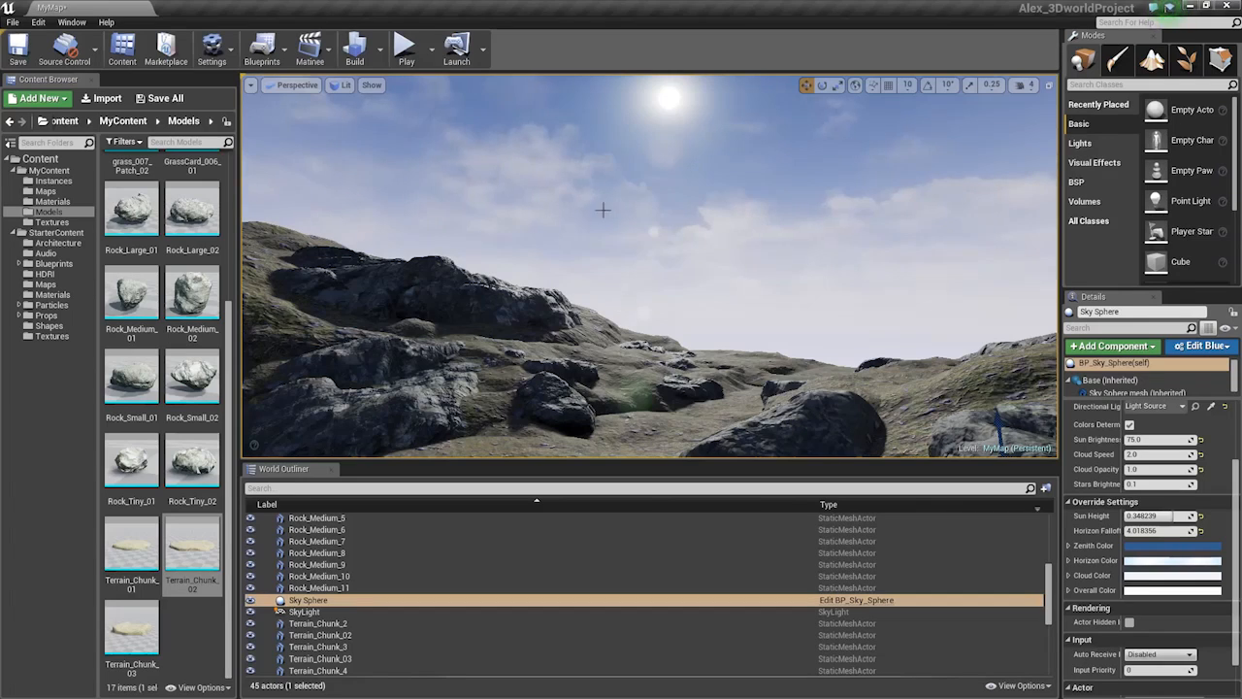
right_click_drag(649, 299, 660, 316)
Duplicate Rock_Medium_8 as Rock_Medium_12, rotate it to -25.20 degrees and shrink it
left_click(777, 403)
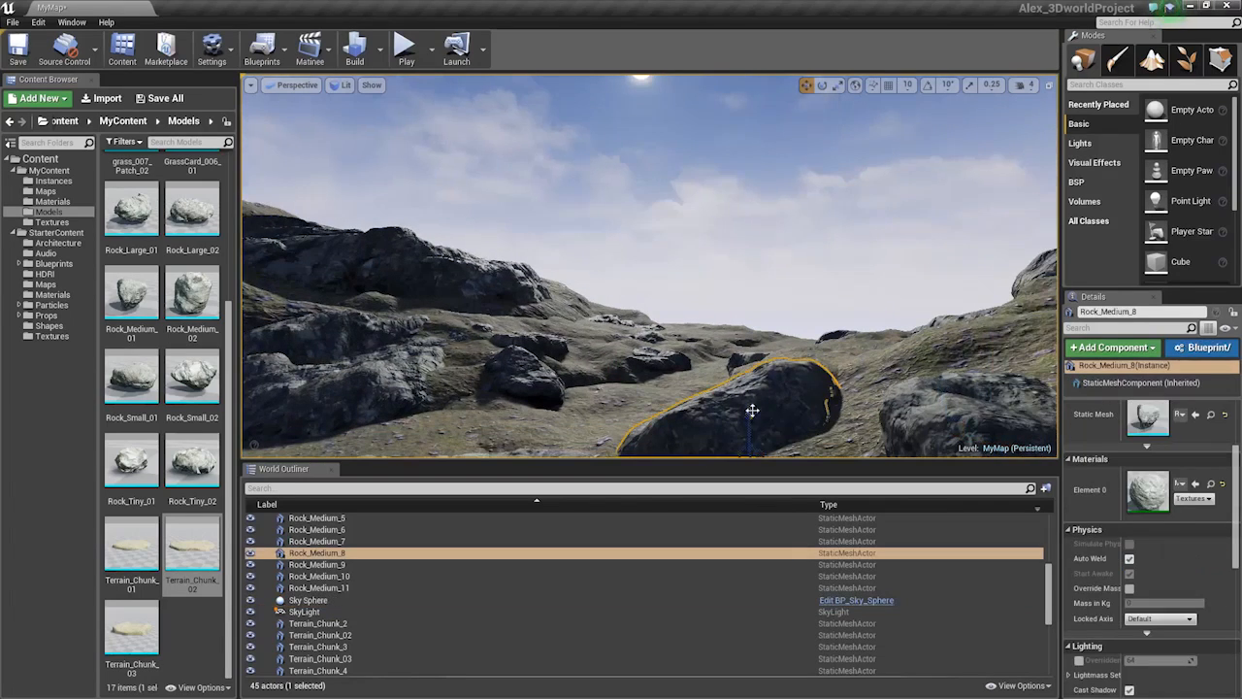
key("f")
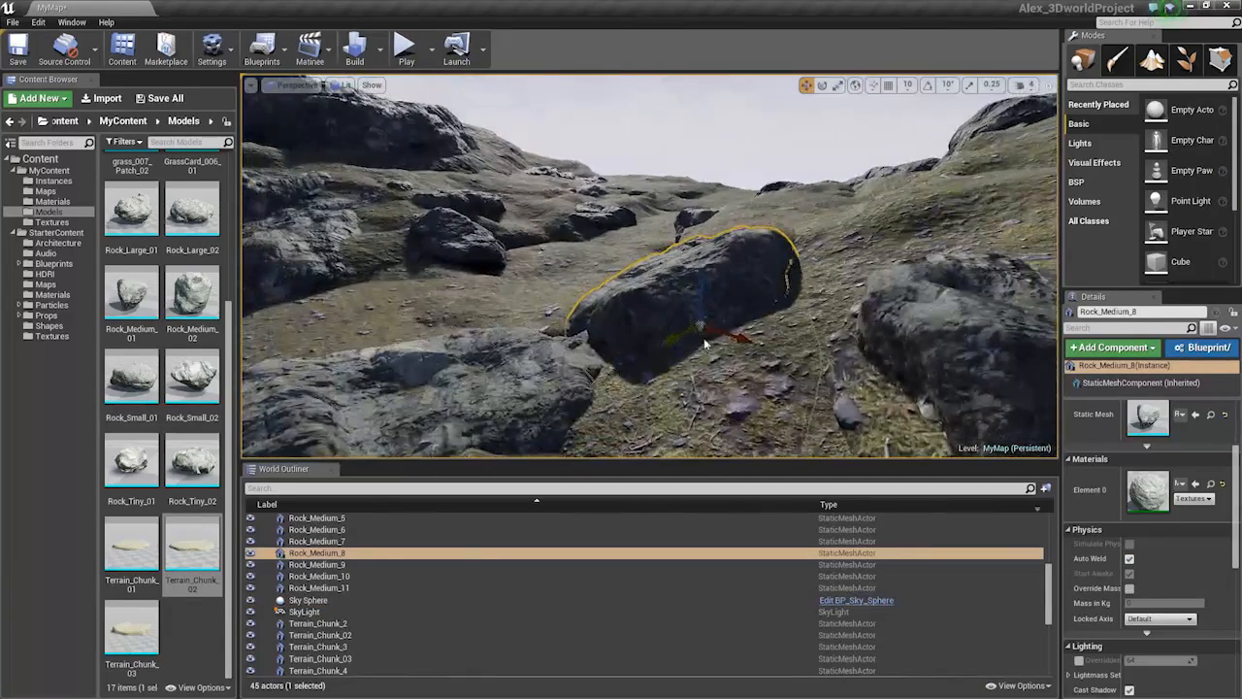
mouse_move(706, 343)
right_mouse_down()
mouse_move(602, 342)
mouse_move(713, 342)
right_mouse_up()
left_click_drag(715, 341, 842, 356, "alt")
key("e")
mouse_move(839, 295)
left_mouse_down()
mouse_move(826, 274)
mouse_move(854, 279)
left_mouse_up()
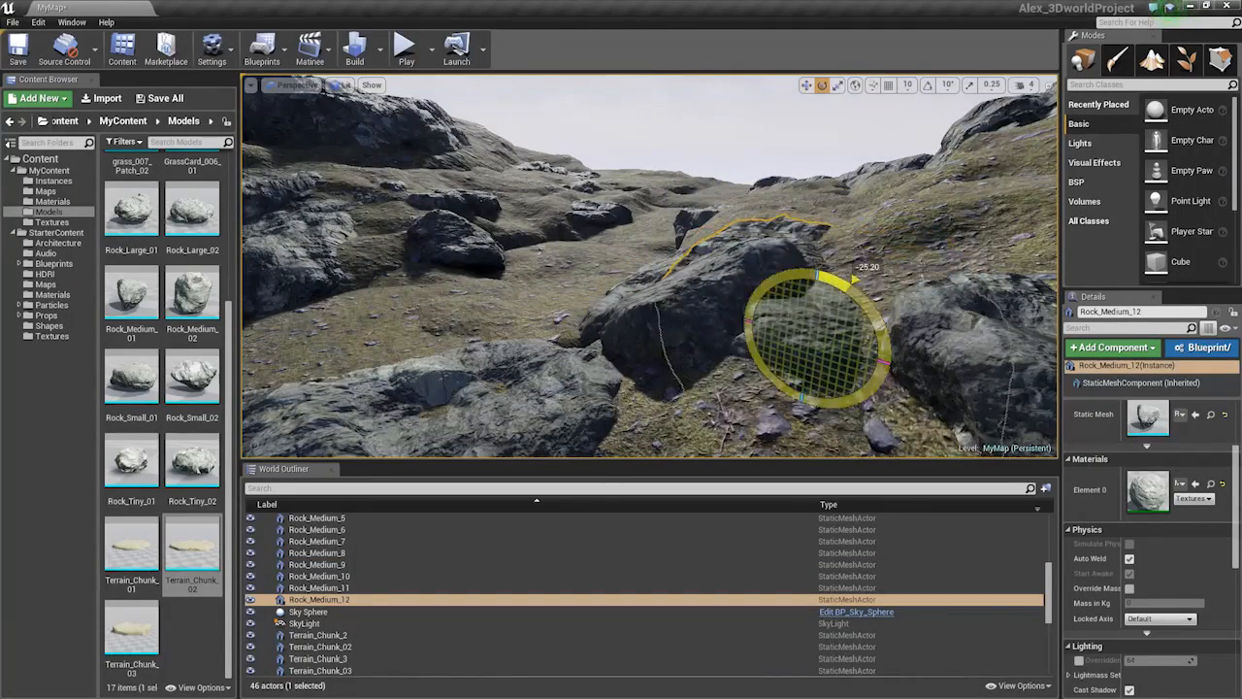
key("r")
left_click_drag(804, 349, 818, 294)
key("w")
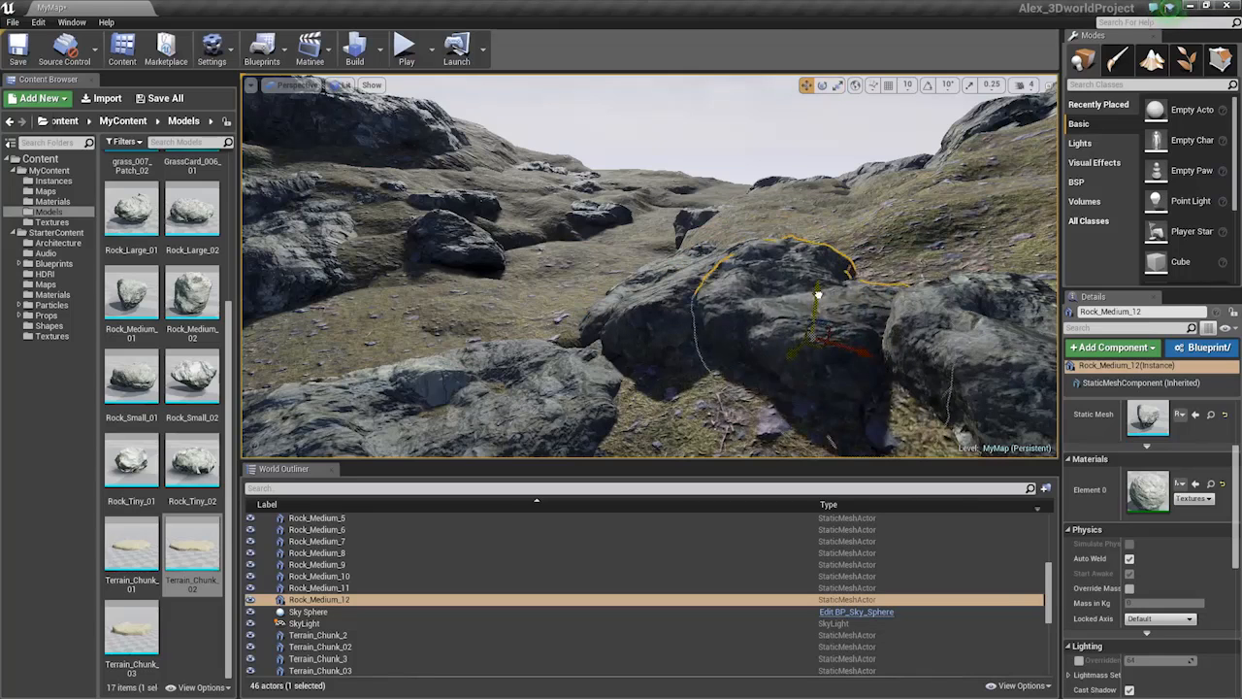
Raise the view to the sky and select the Sky Sphere actor
right_click_drag(800, 294, 739, 321)
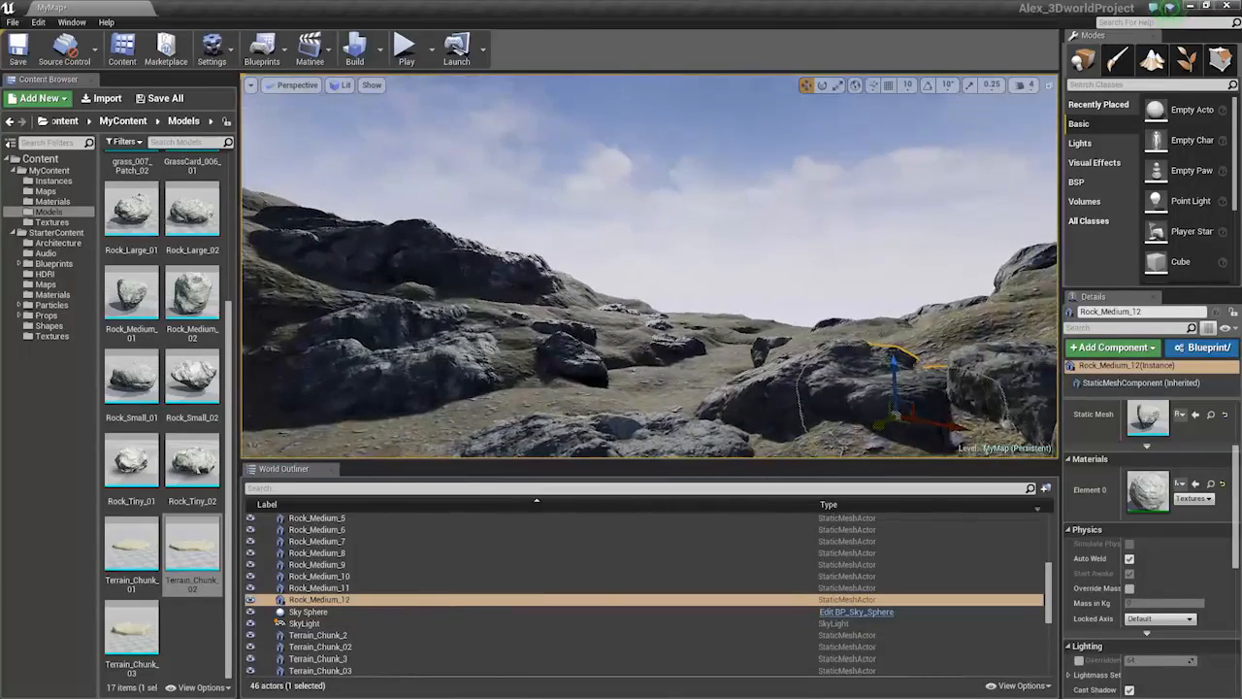
left_click(742, 297)
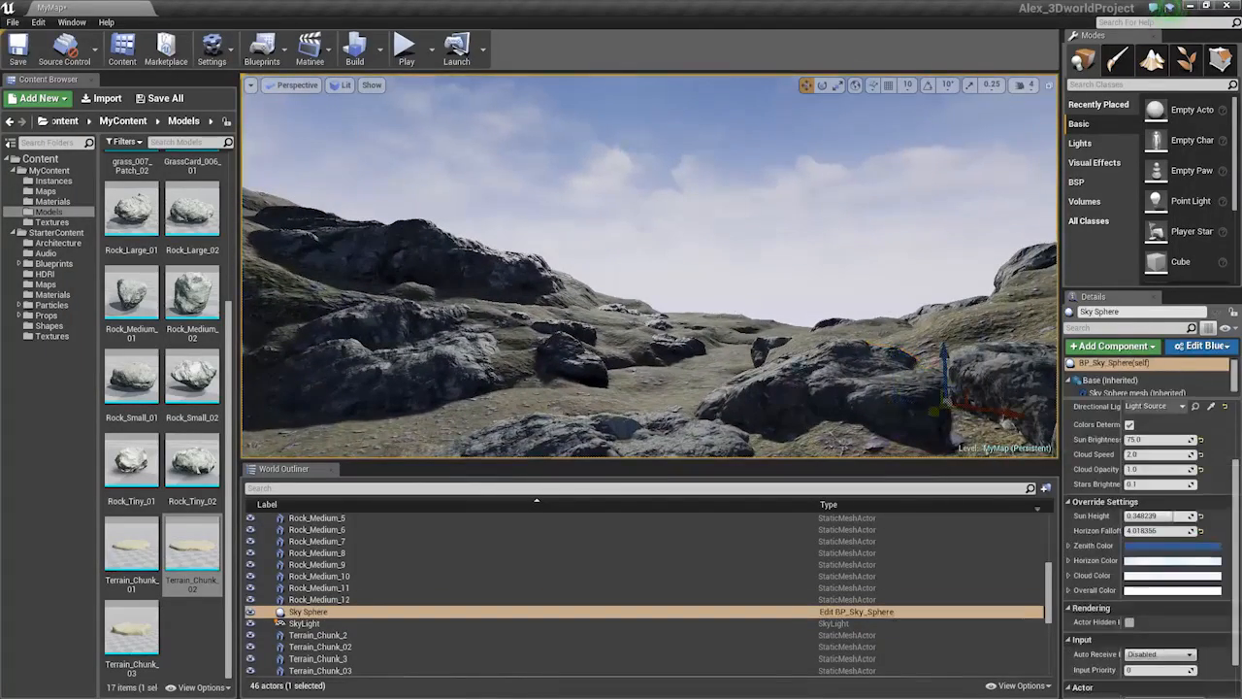
left_click(720, 322)
right_click_drag(417, 229, 406, 234)
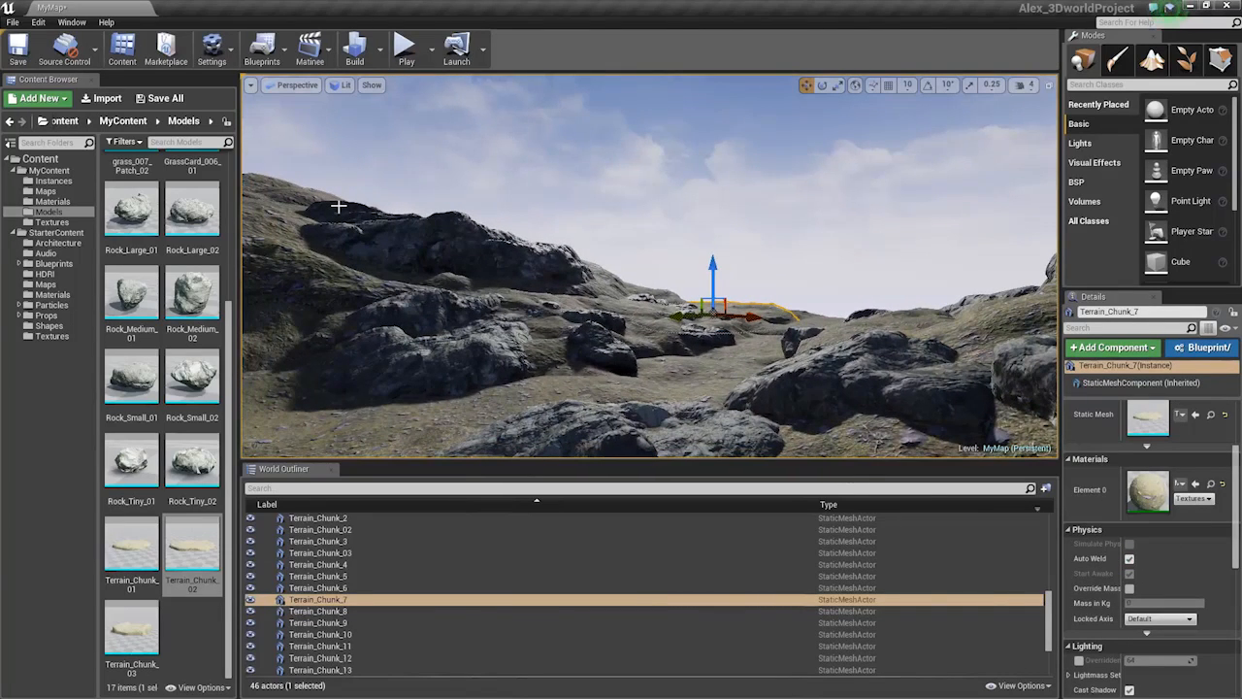
mouse_move(405, 233)
right_mouse_down()
mouse_move(291, 234)
mouse_move(390, 234)
mouse_move(410, 220)
mouse_move(393, 238)
right_mouse_up()
right_click_drag(617, 351, 620, 340)
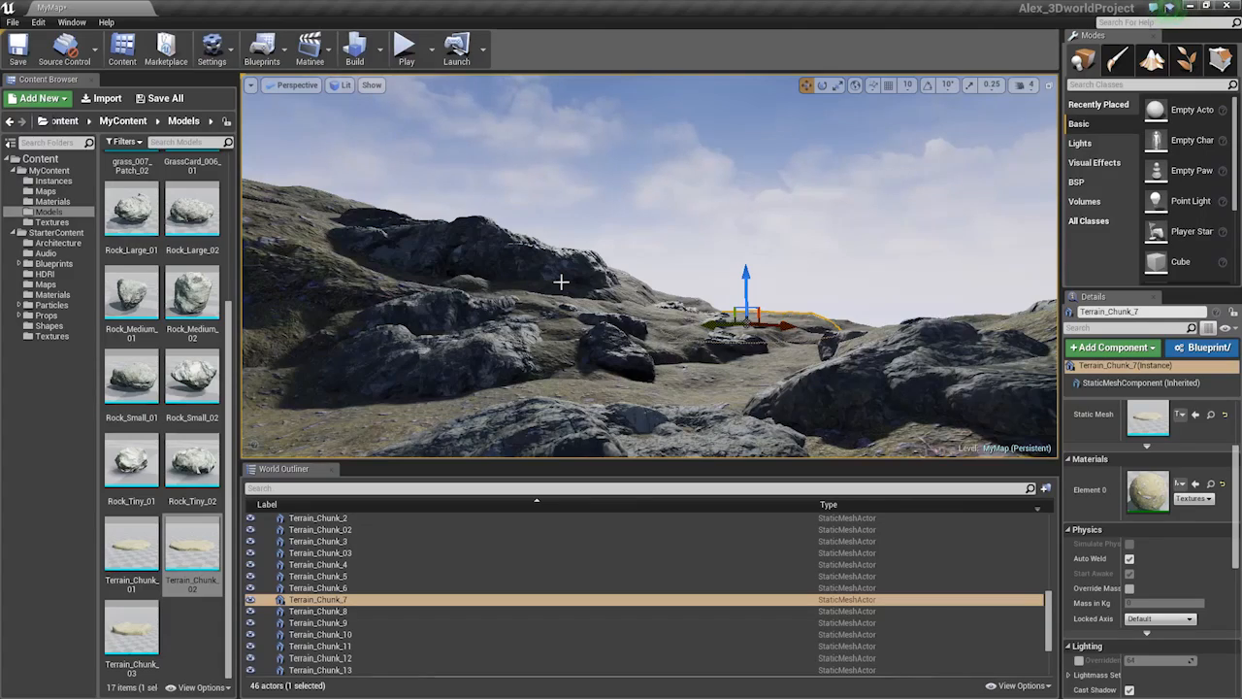
Enlarge Rock_Medium_5 and rotate it by about -103 degrees
mouse_move(633, 299)
right_mouse_down()
mouse_move(679, 303)
mouse_move(633, 299)
right_mouse_up()
left_click(621, 303)
key("e")
key("r")
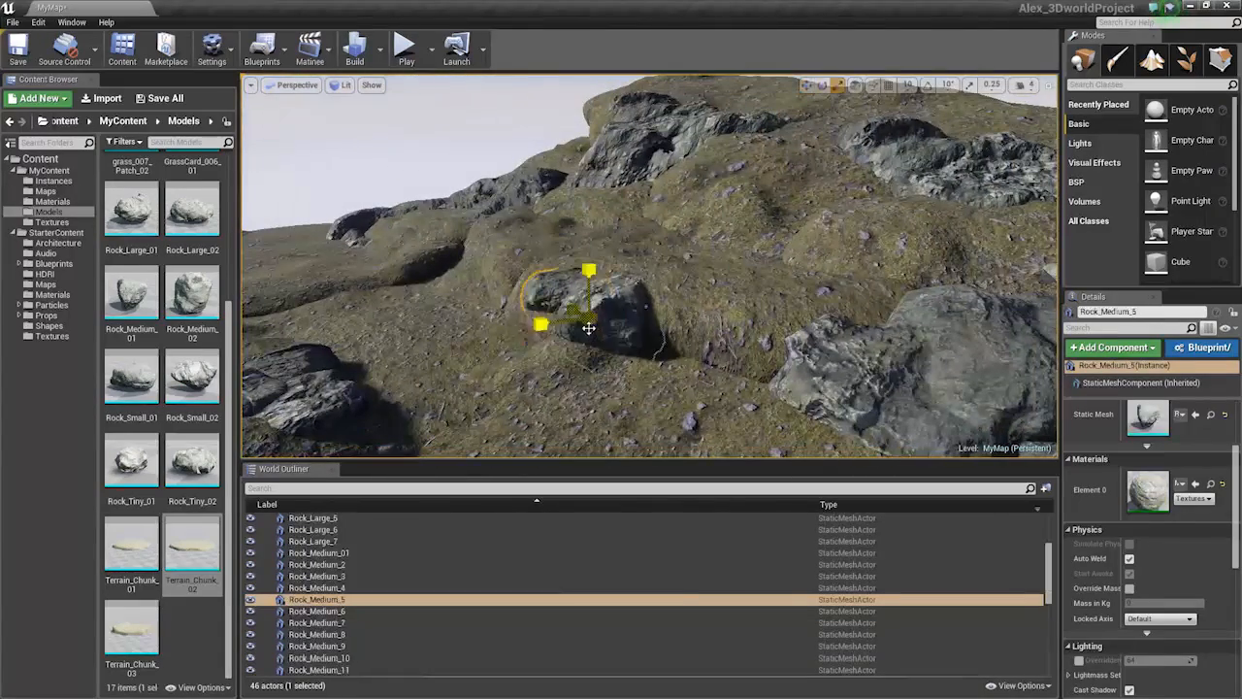
left_click_drag(590, 319, 598, 311)
key("w")
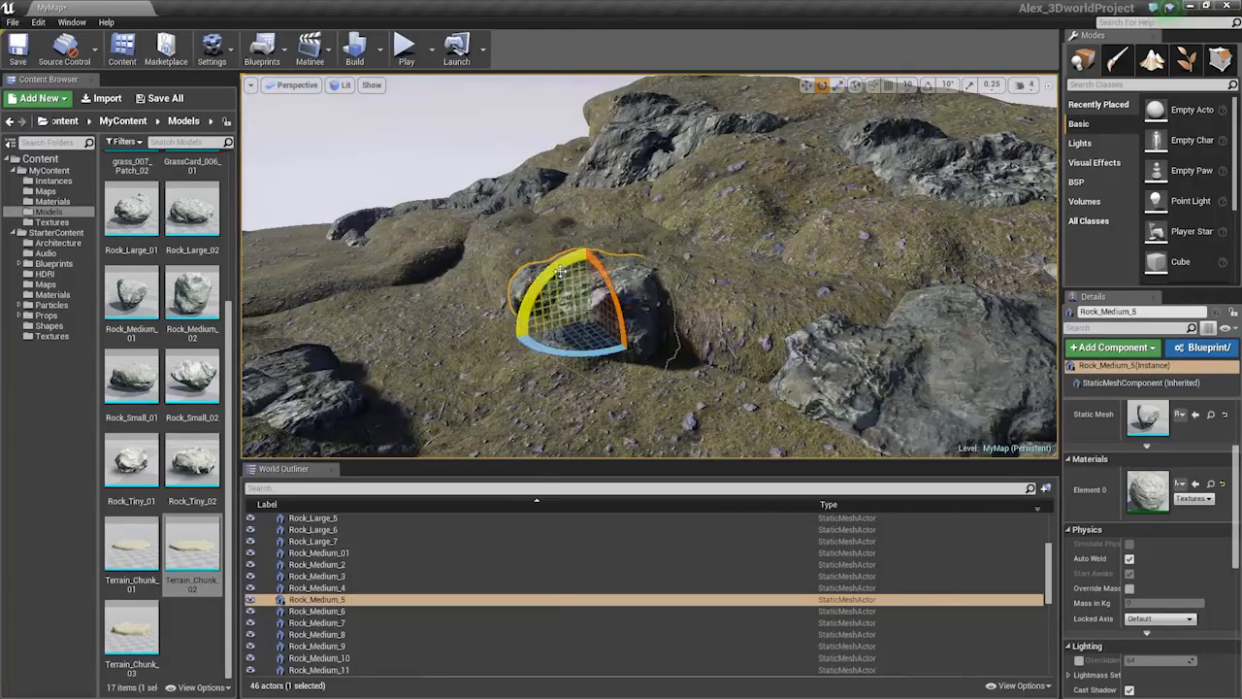
left_click_drag(561, 273, 641, 309)
Select Rock_Large_3 and drag out a copy onto the cliff top
right_click_drag(685, 275, 621, 184)
key("Escape")
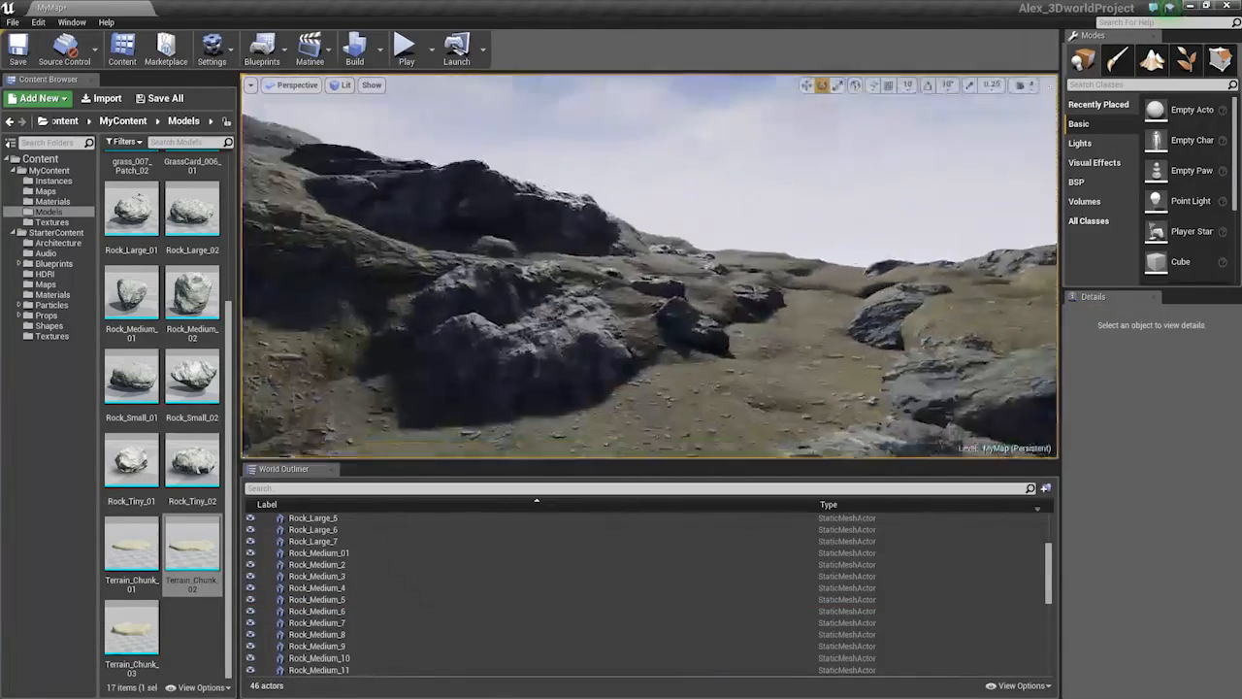
right_click_drag(648, 266, 717, 291)
left_click(717, 379)
key("r")
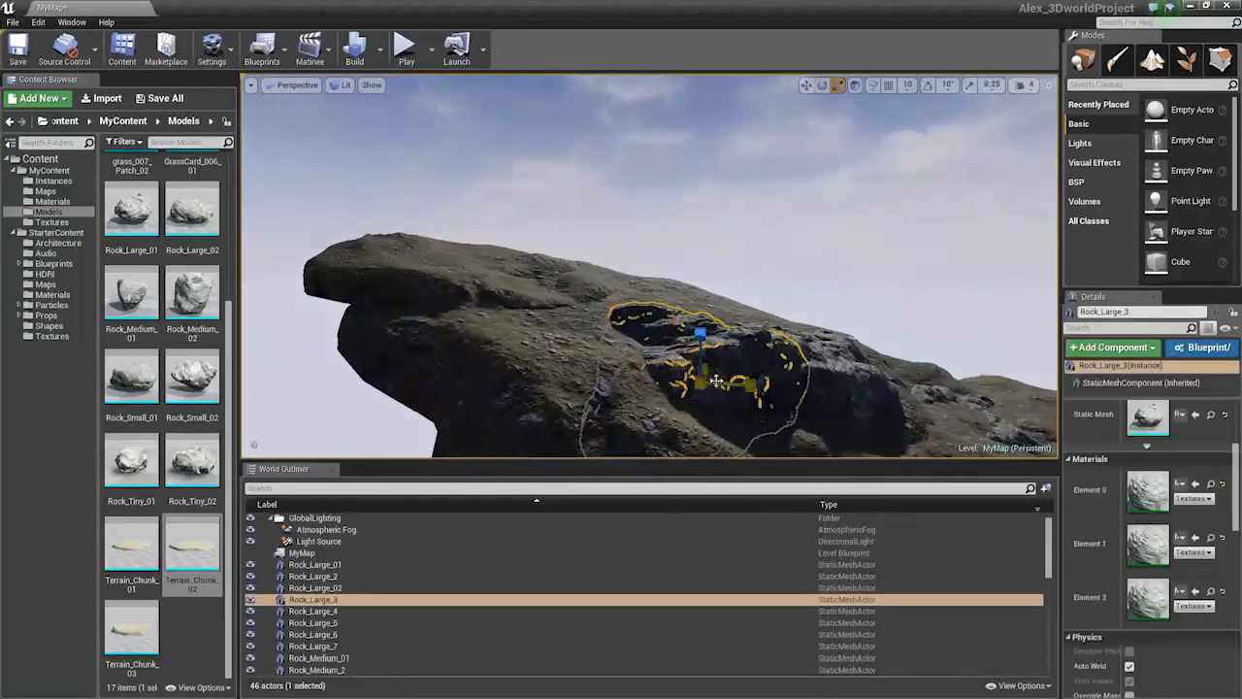
key("w")
left_click_drag(693, 391, 504, 322, "alt")
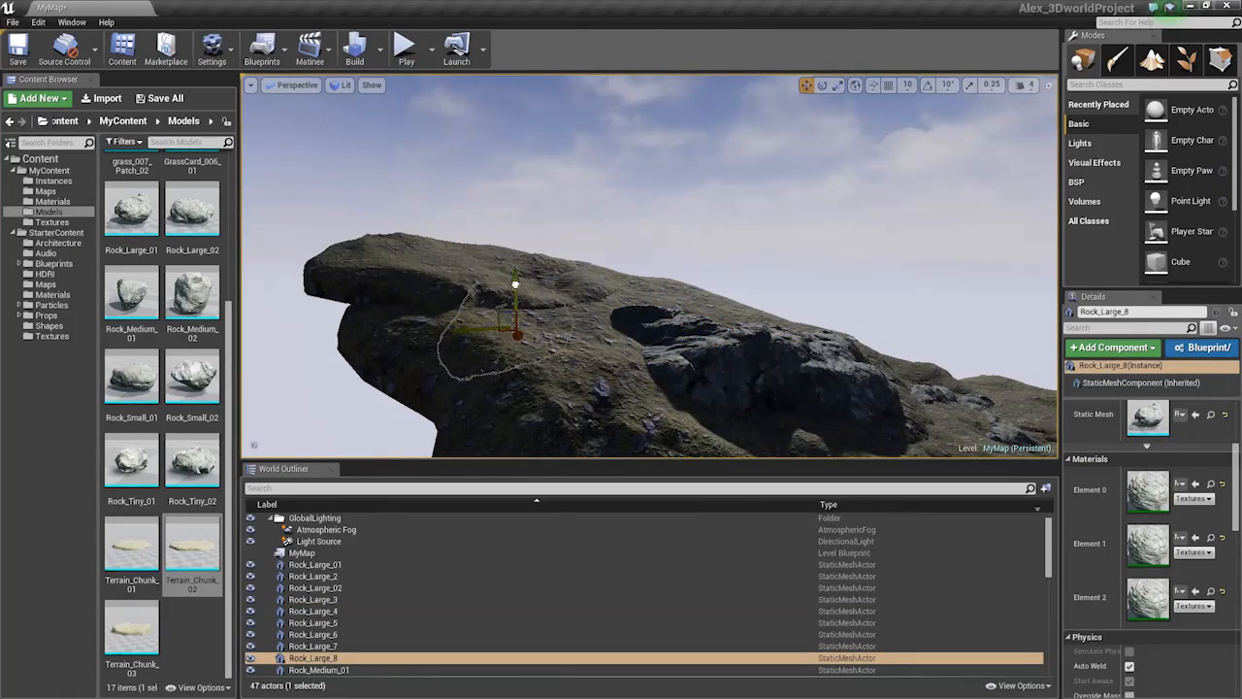
Reselect the new Rock_Large_8 copy and fly the view around the hilltop to check it
right_click_drag(504, 221, 615, 309)
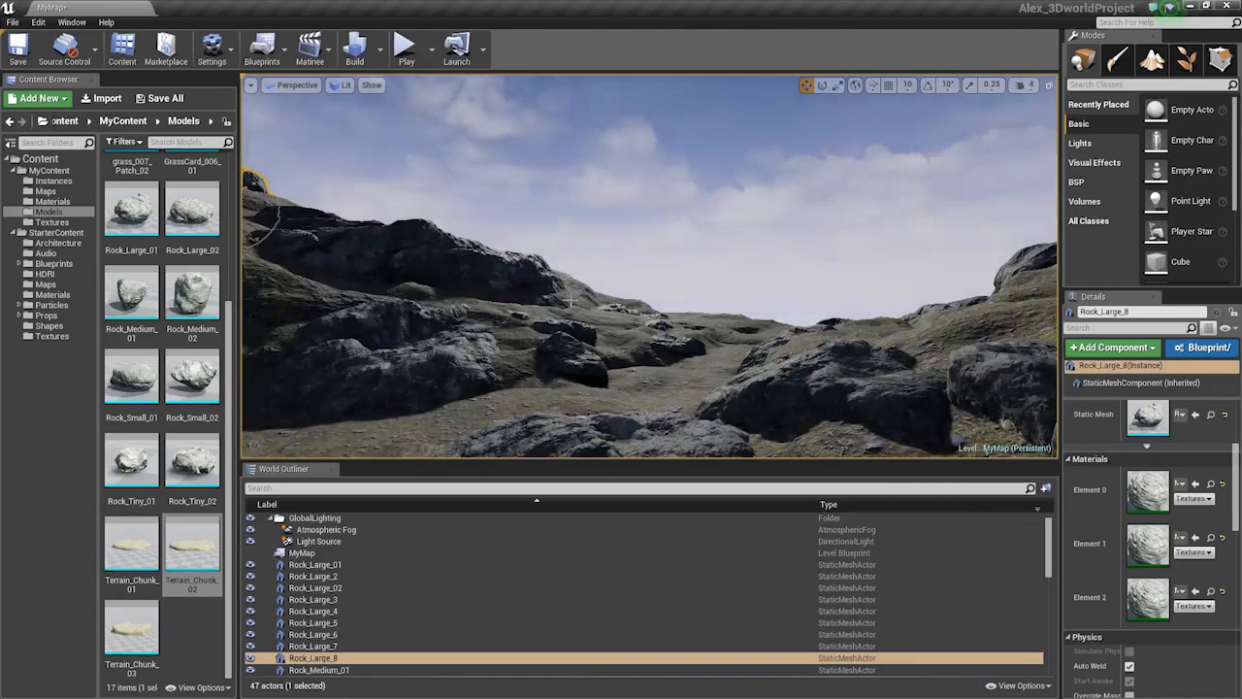
left_click(475, 260)
right_click_drag(476, 260, 627, 369)
left_click(384, 250)
key("w")
key("s")
key("e")
Select the foreground Terrain_Chunk_14 and delete it
left_click(627, 338)
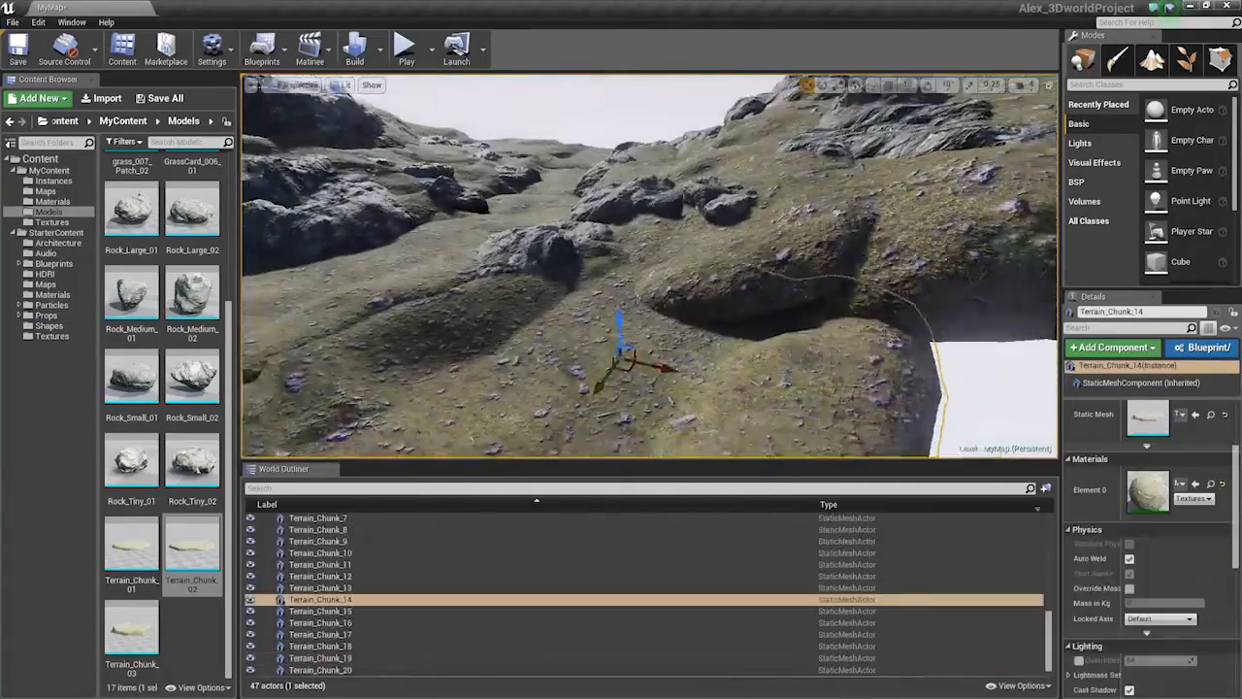
left_click_drag(627, 338, 667, 336)
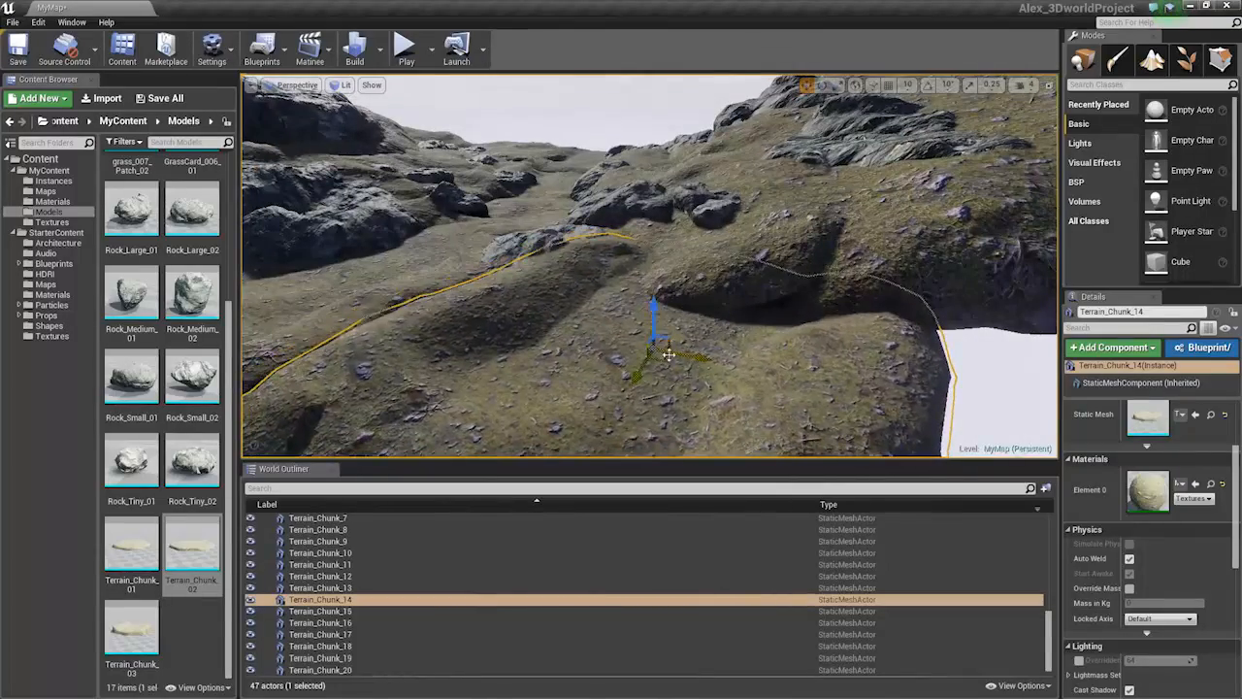
key("s")
mouse_move(486, 349)
right_mouse_down()
mouse_move(456, 363)
mouse_move(510, 349)
mouse_move(486, 348)
right_mouse_up()
key("w")
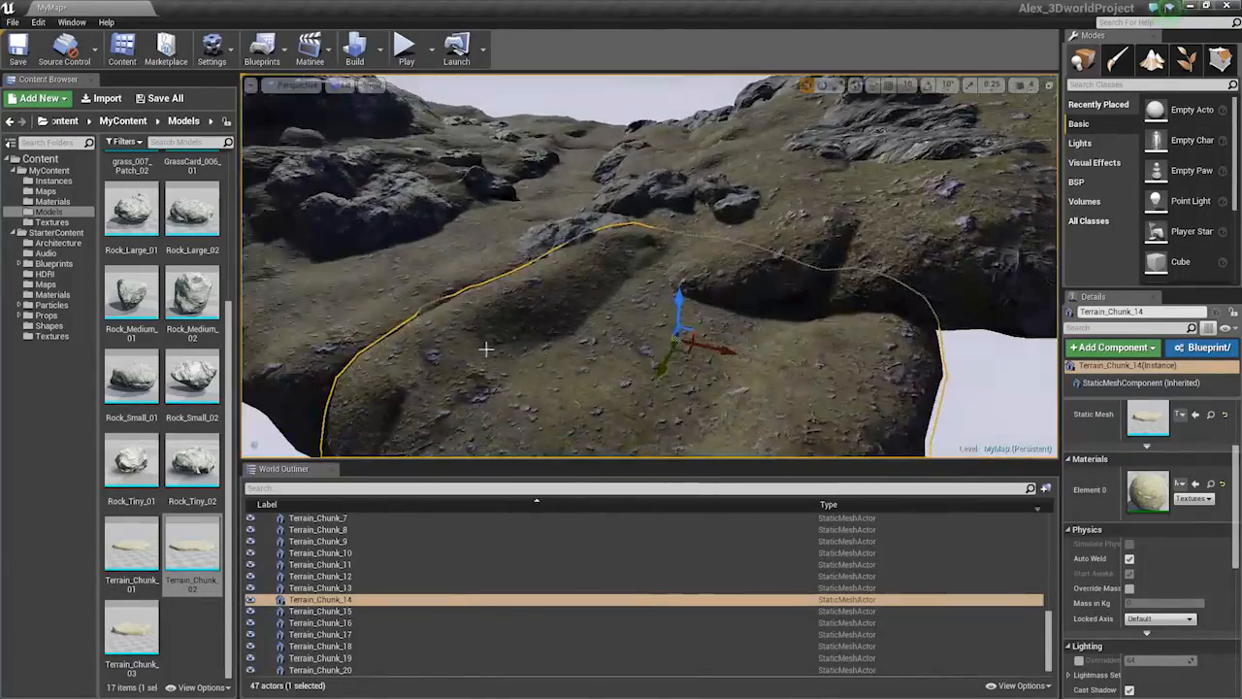
key("Delete")
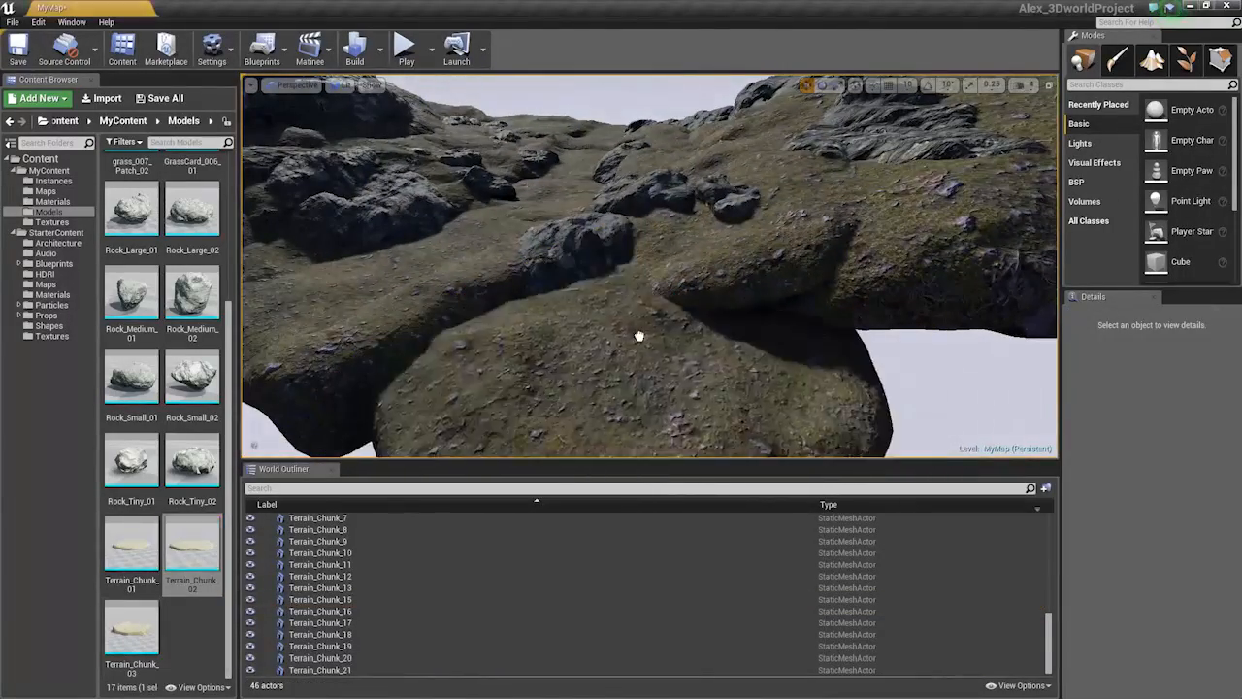
Place a new Terrain_Chunk_02 piece in the valley, turn it about 70 degrees and tilt it
left_click_drag(638, 336, 635, 296)
key("space")
key("space")
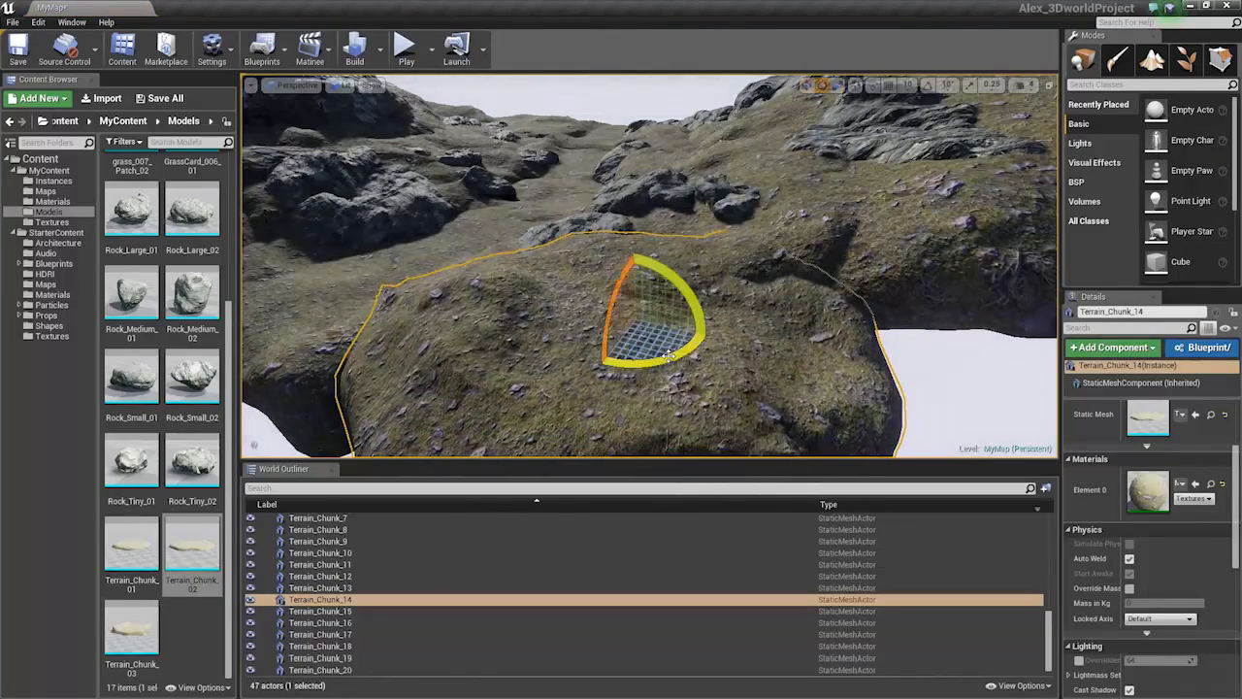
left_click_drag(652, 362, 699, 327)
right_click_drag(769, 294, 753, 369)
key("Escape")
key("s")
Slide the new terrain chunk forward and right and raise it
left_click(737, 360)
key("w")
key("r")
key("space")
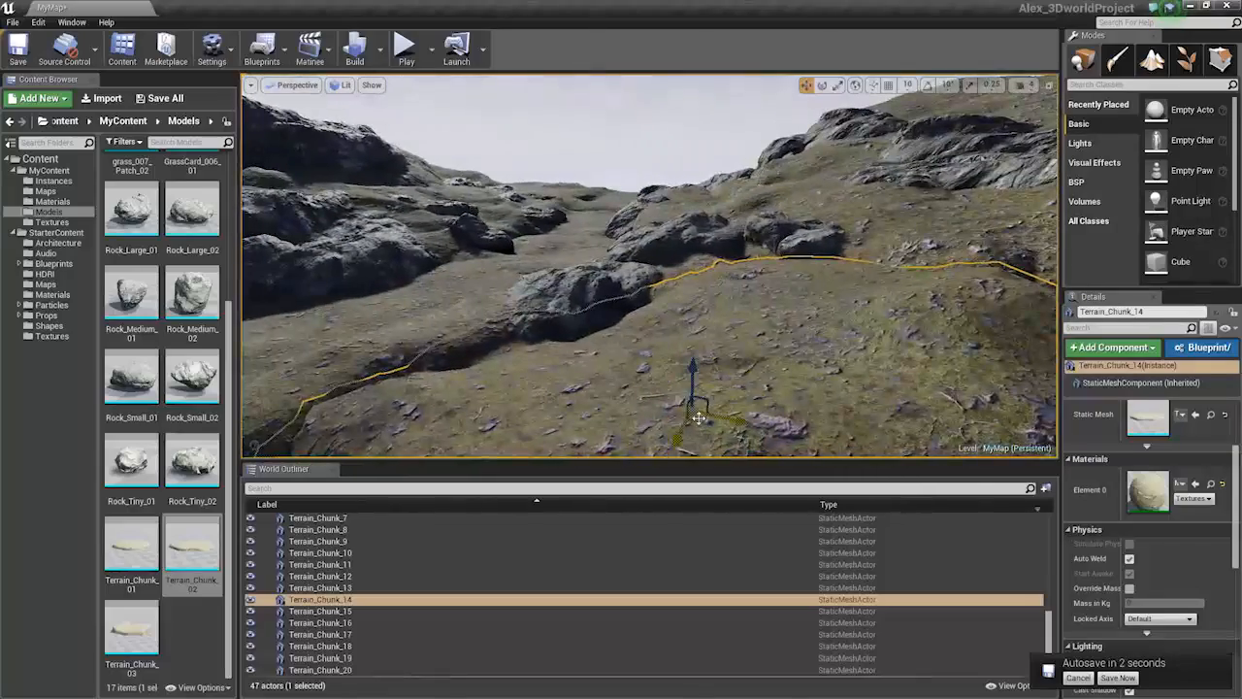
left_click_drag(695, 410, 734, 302)
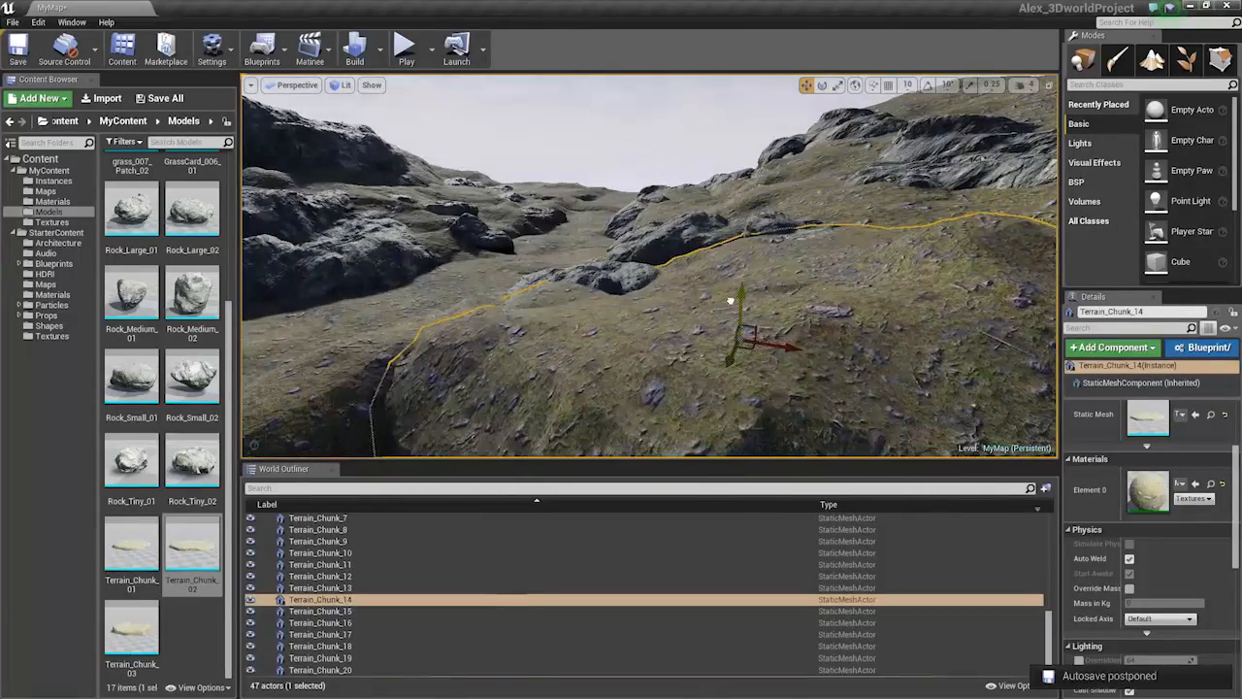
right_click_drag(735, 302, 716, 318)
key("s")
Flatten the terrain chunk vertically and rotate it to match the slope
key("space")
key("space")
left_click_drag(767, 240, 826, 262)
key("space")
key("space")
key("w")
right_click_drag(863, 265, 863, 194)
key("s")
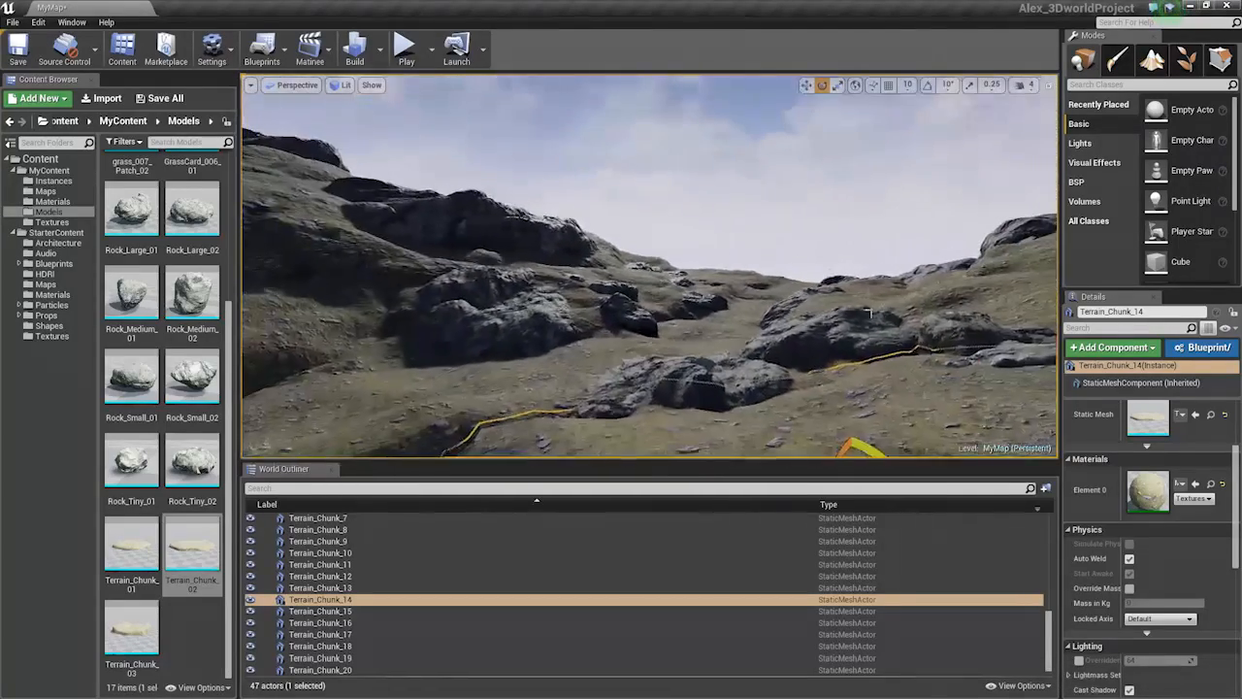
key("Escape")
right_click_drag(882, 376, 868, 368)
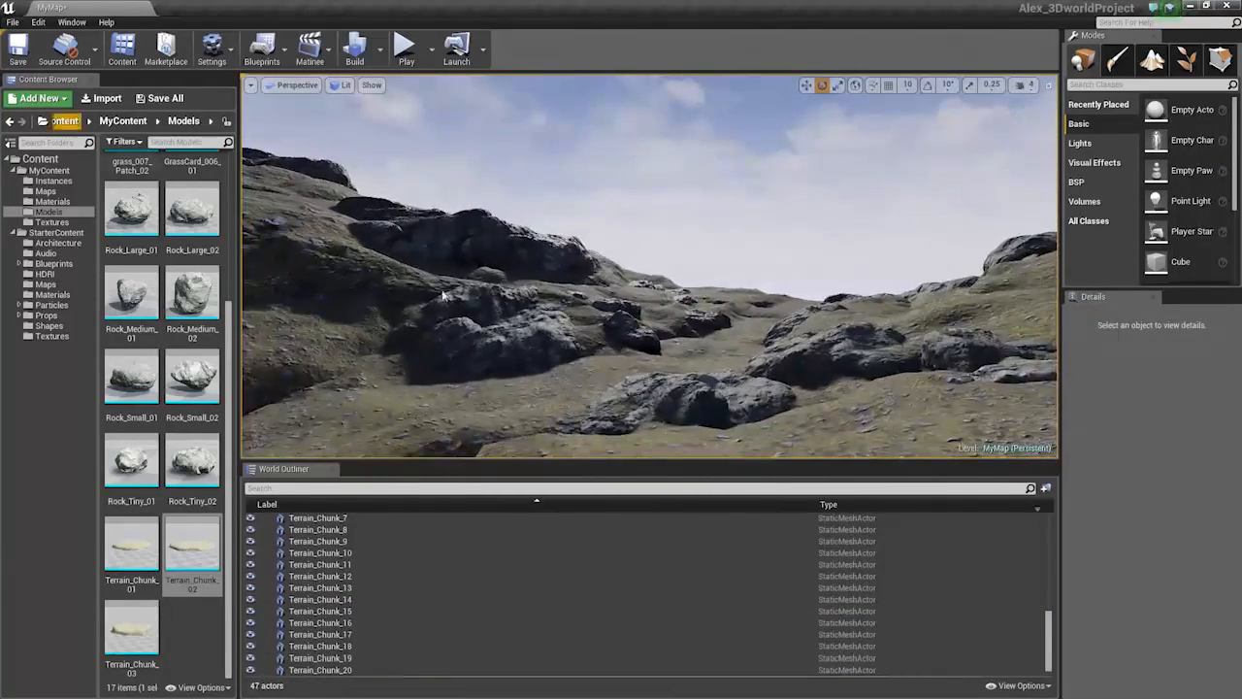
Check Terrain_Chunk_6 and Terrain_Chunk_14, move the terrain material window aside, then deselect everything
left_click(760, 412)
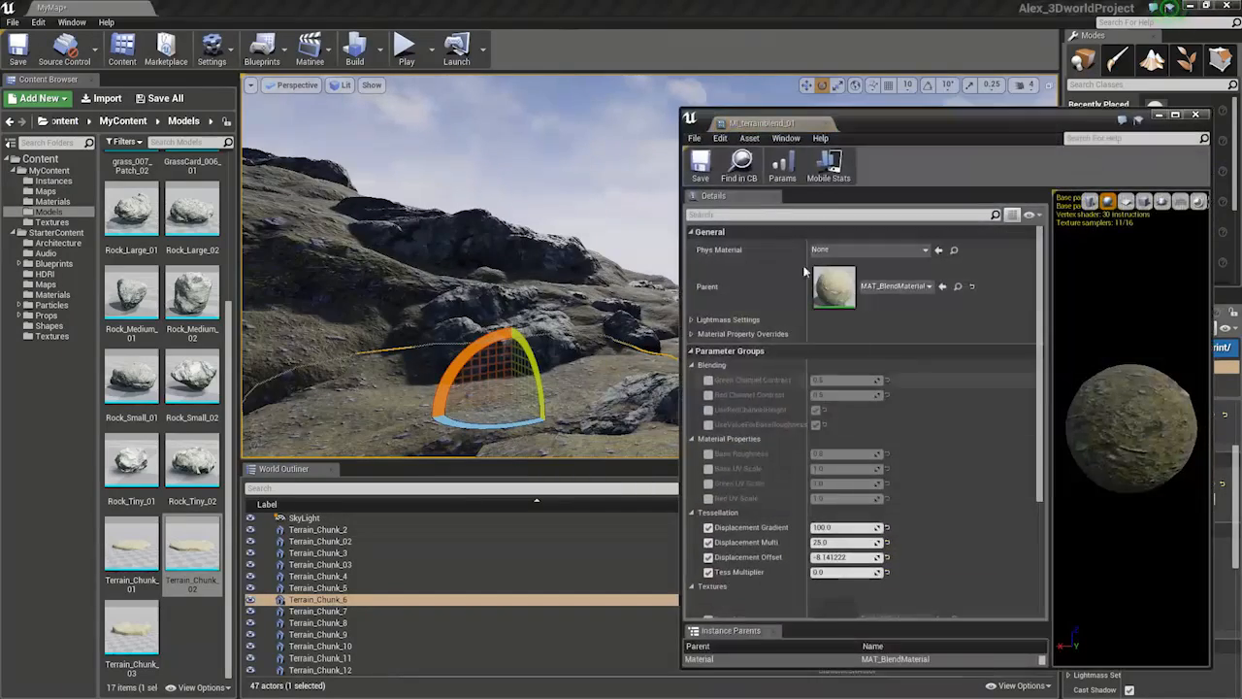
left_click_drag(889, 117, 2, 165)
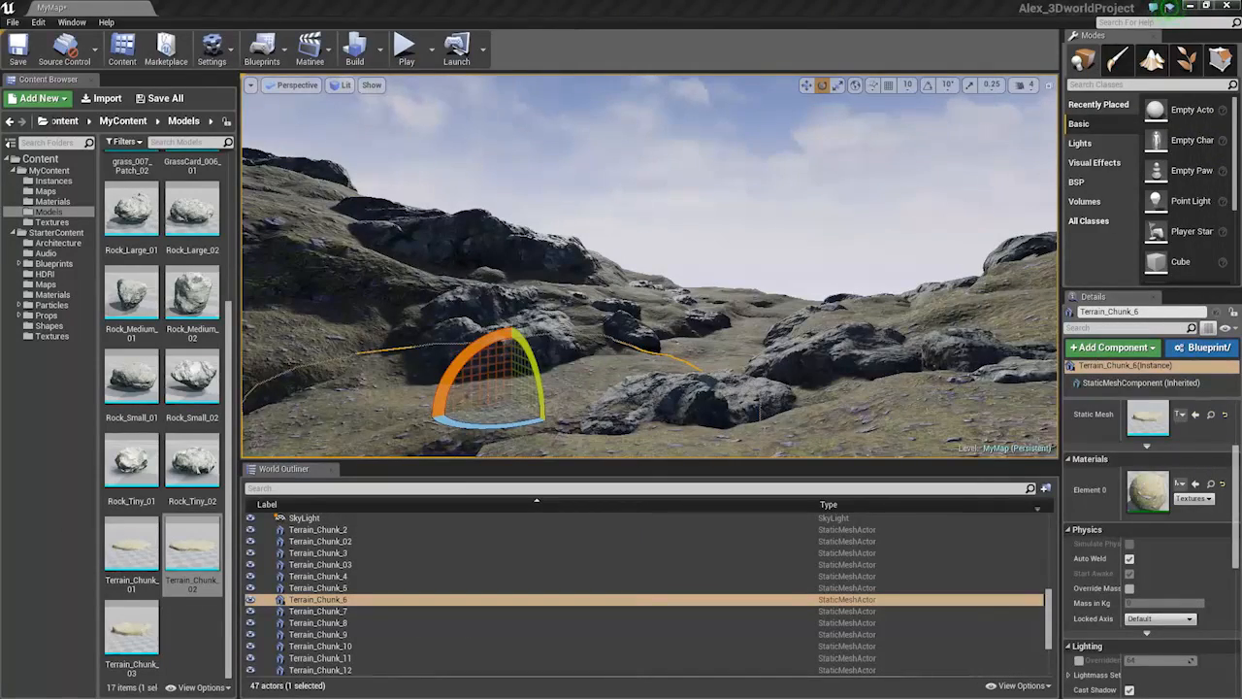
left_click(762, 416)
right_click_drag(762, 416, 790, 346)
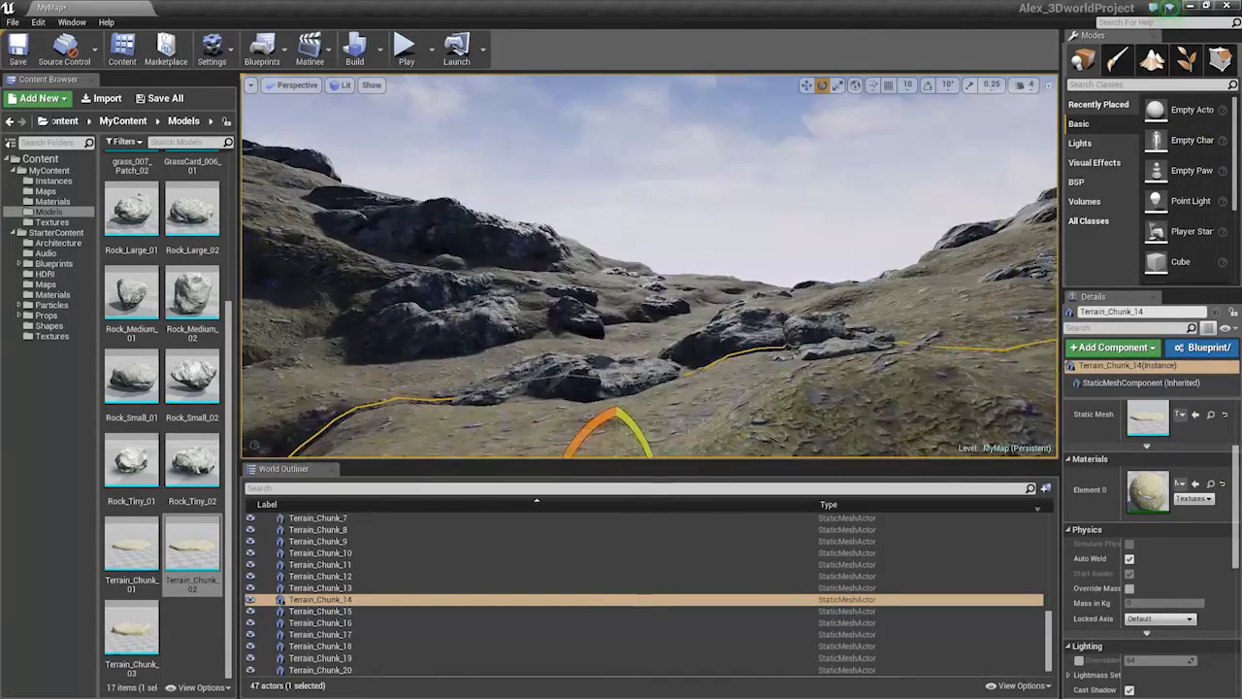
left_click(759, 249)
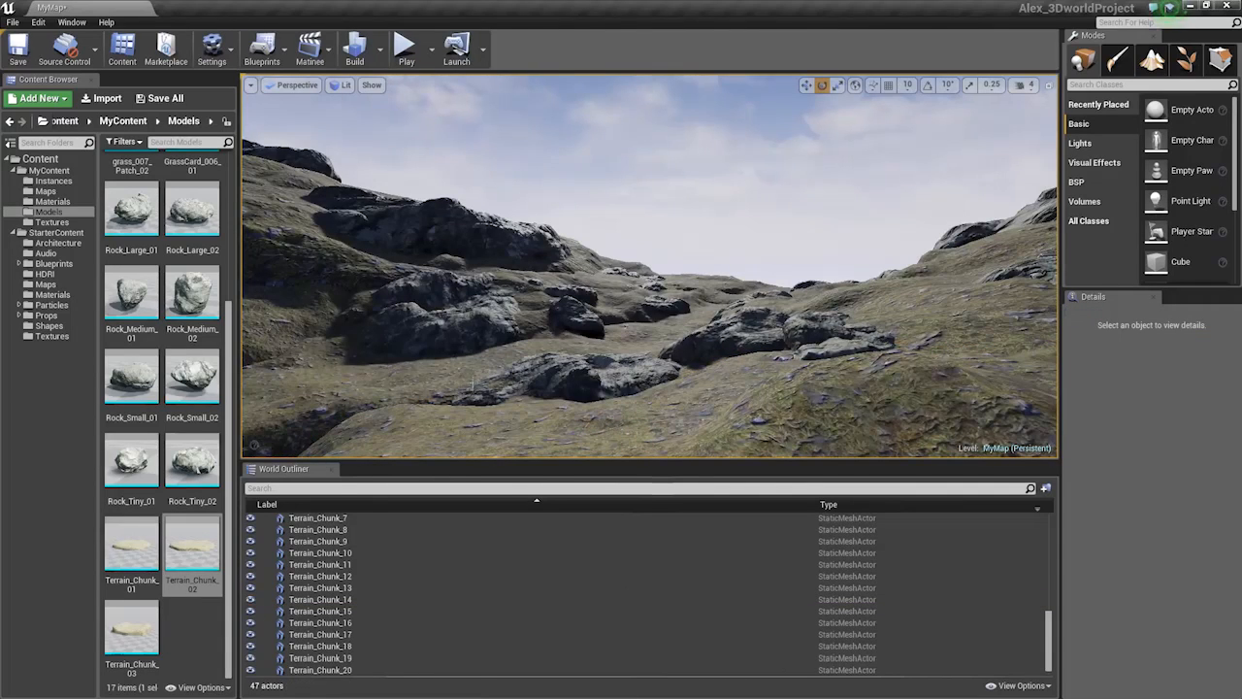
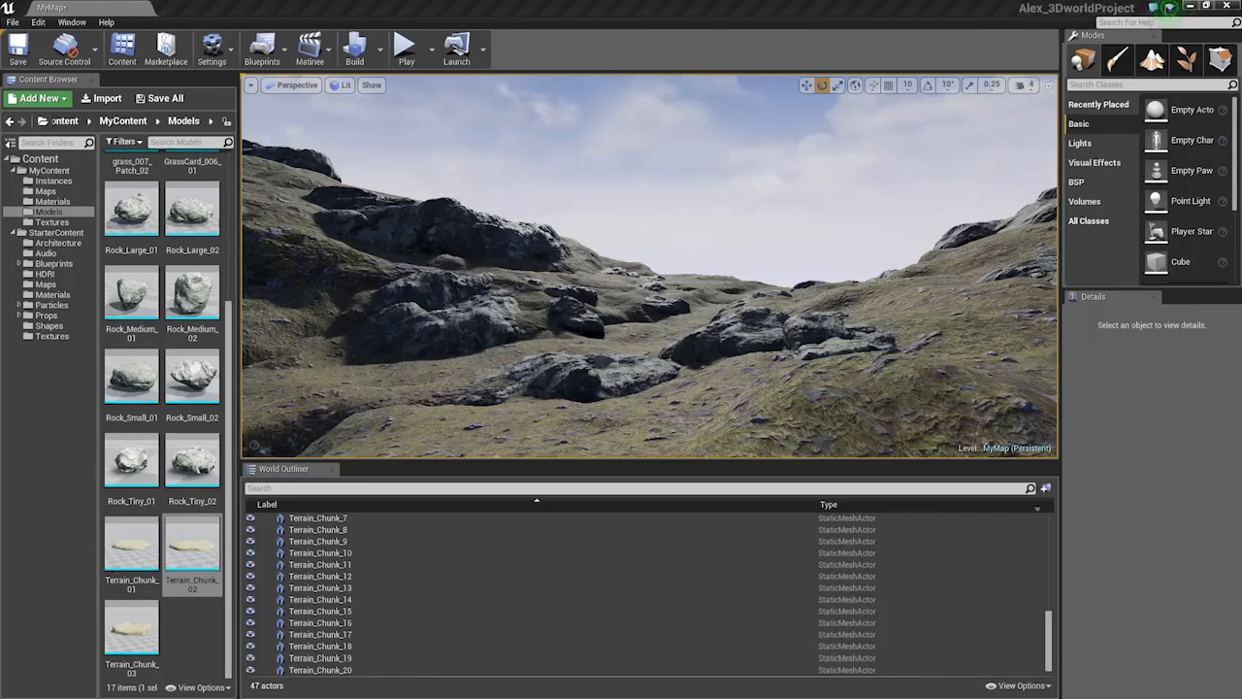
Fly across the valley to survey the foreground grass and rocks
mouse_move(588, 258)
right_mouse_down()
mouse_move(529, 264)
mouse_move(587, 240)
right_mouse_up()
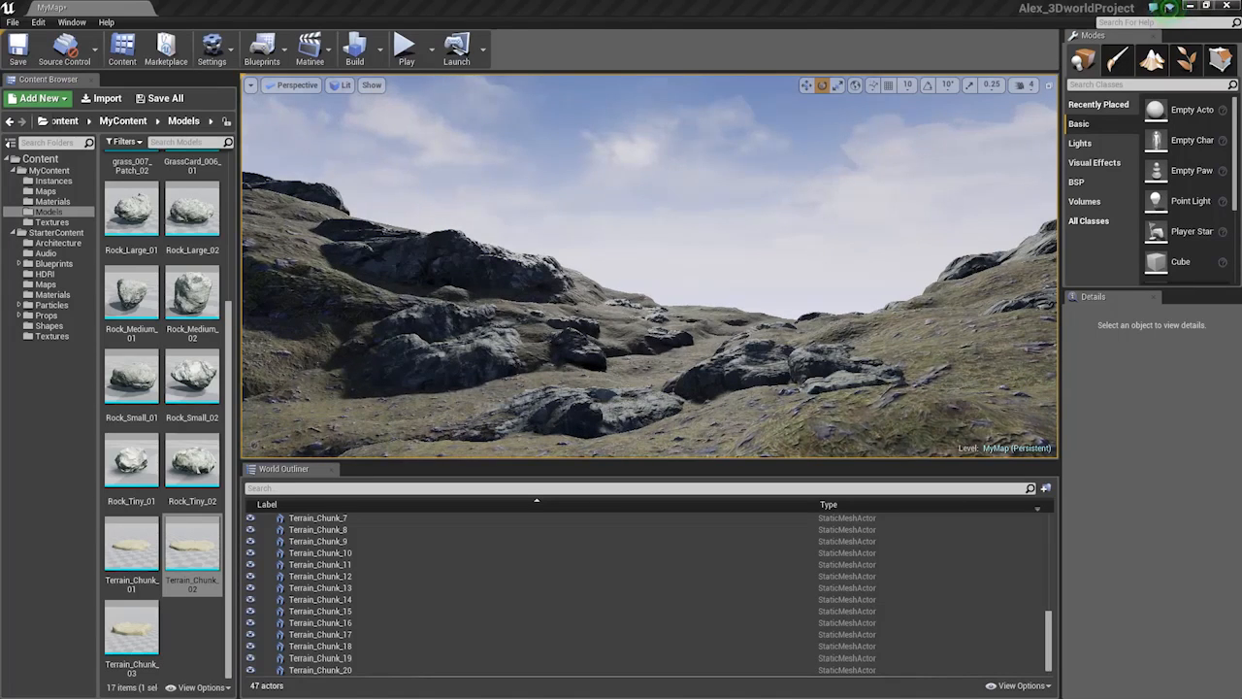
right_click_drag(463, 282, 464, 348)
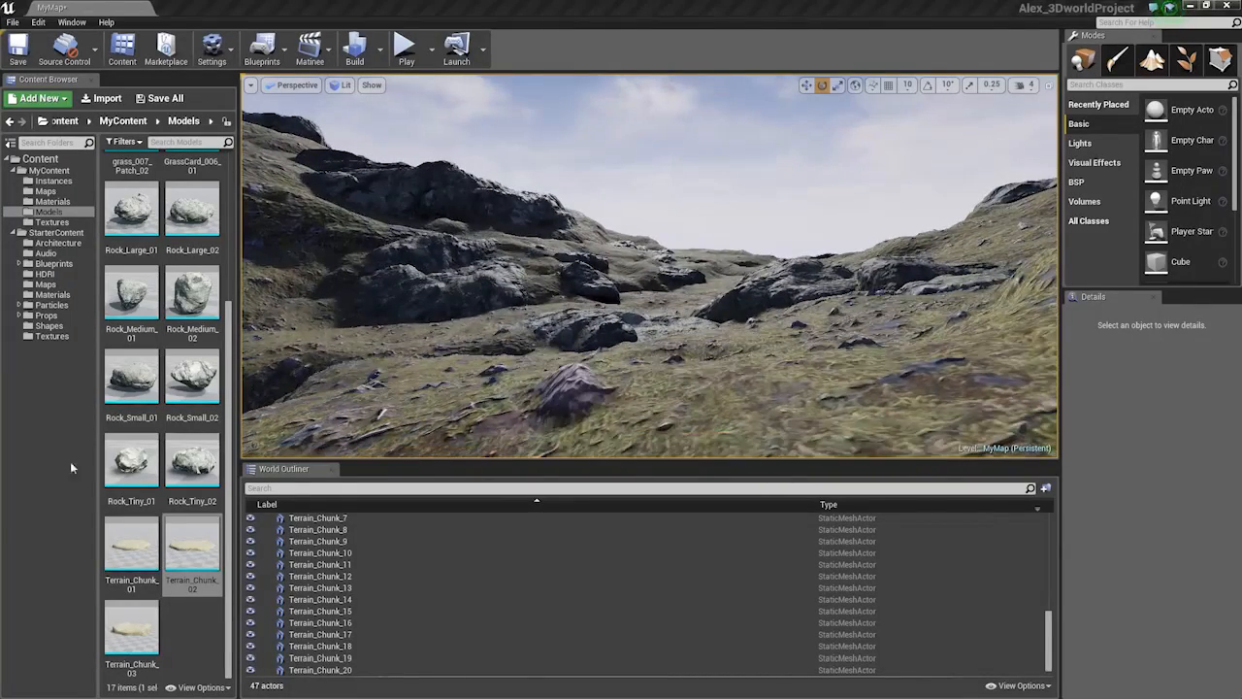
right_click_drag(651, 266, 646, 237)
right_click_drag(482, 330, 482, 330)
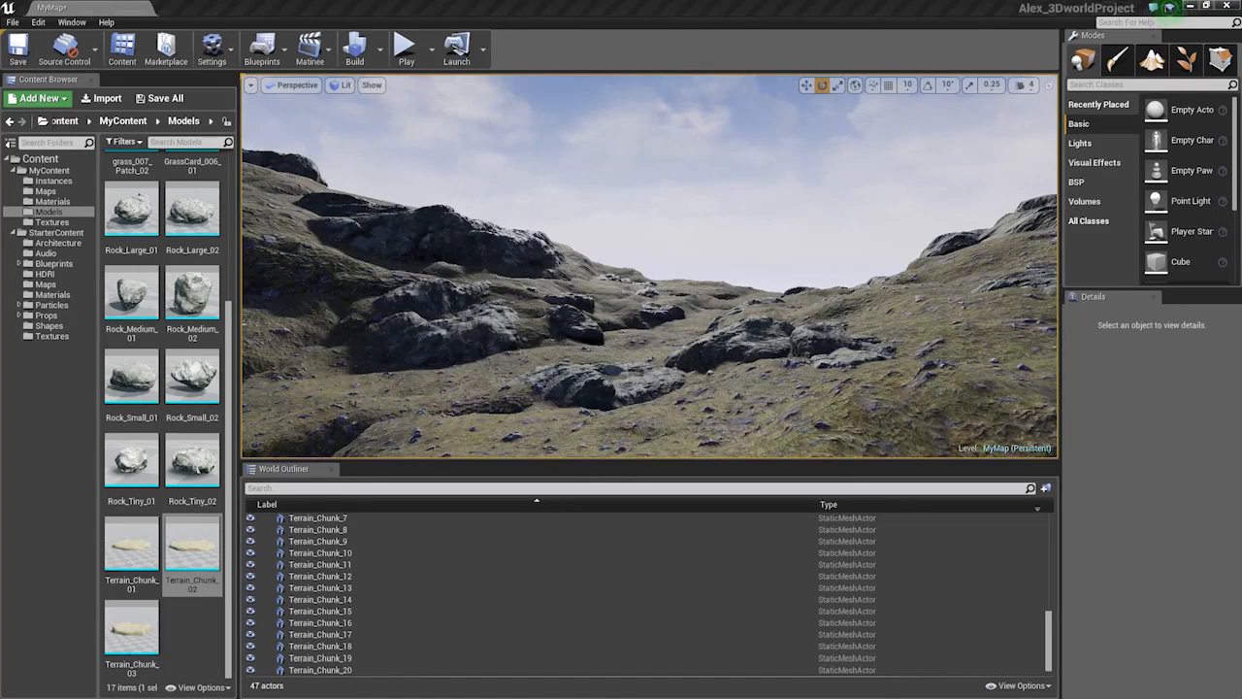
key("w")
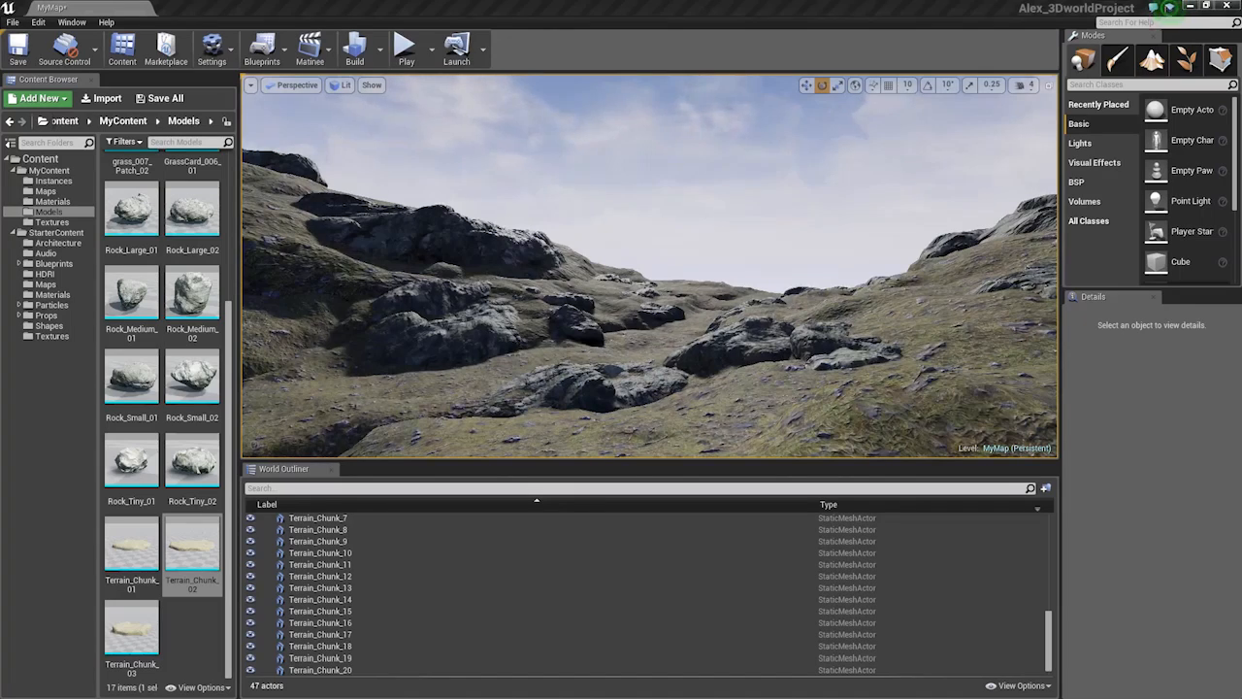
key("w")
right_click_drag(621, 282, 617, 311)
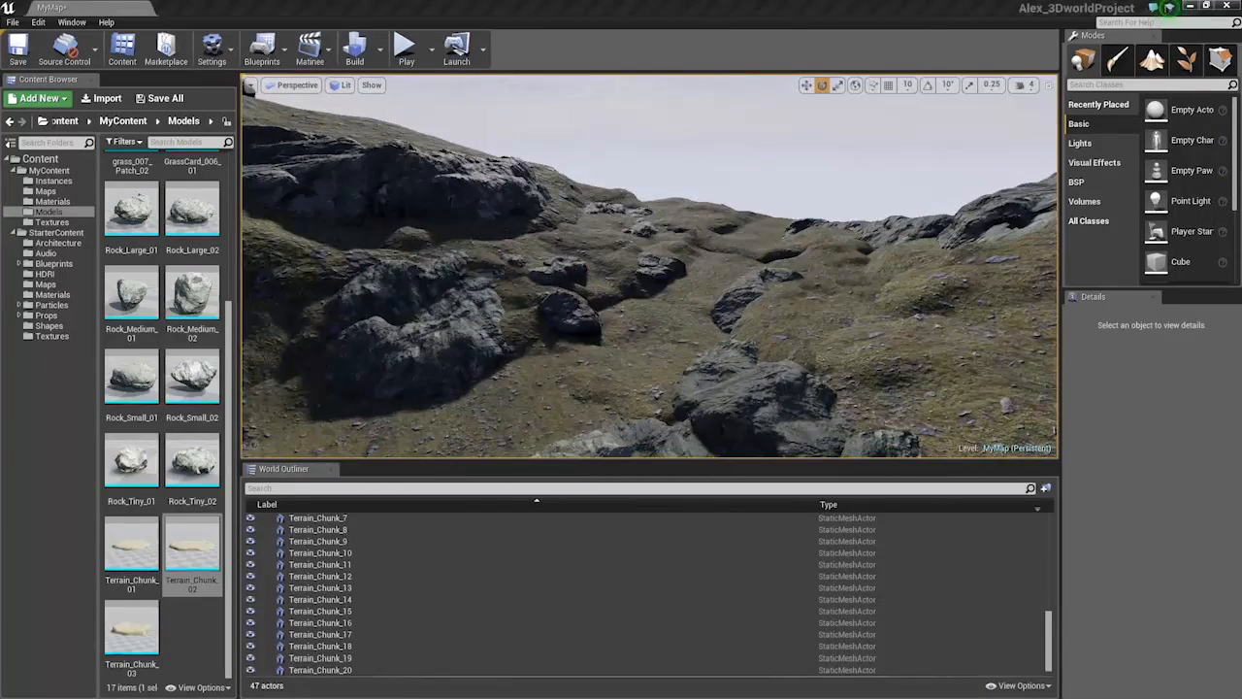
right_click_drag(310, 327, 311, 282)
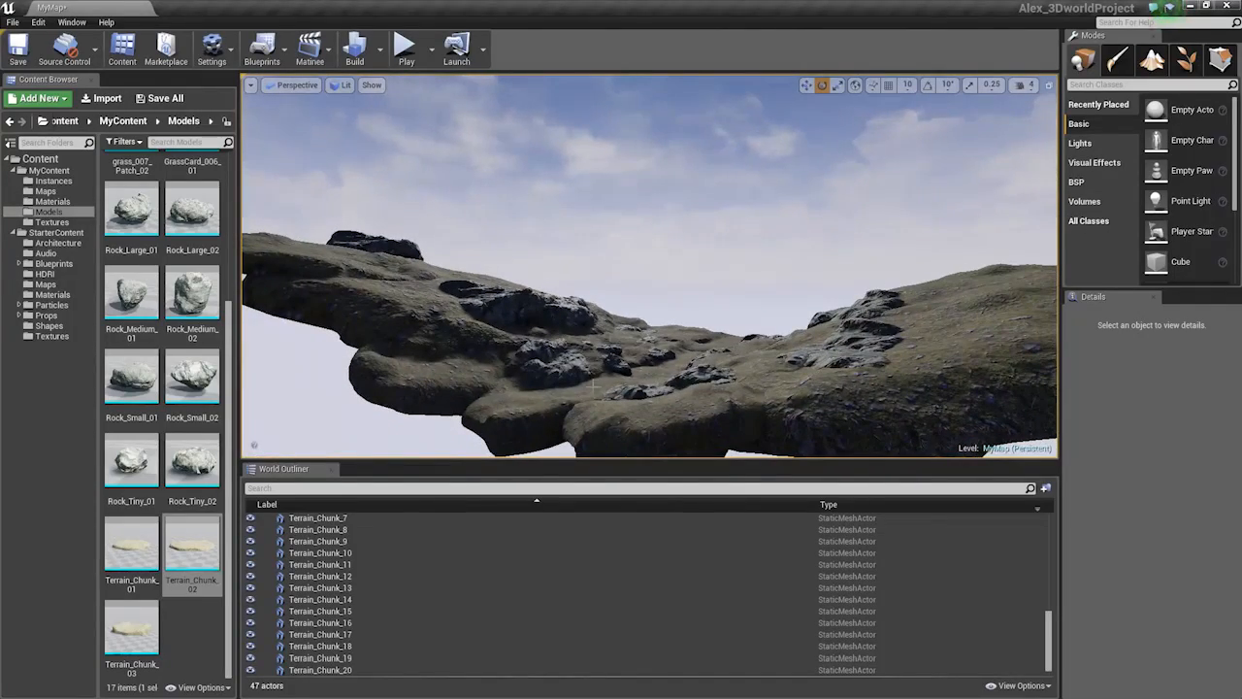
Fly down to the grassy slope, then pull back and sweep across the rocky terrain
key("w")
right_click_drag(592, 387, 700, 455)
key("w")
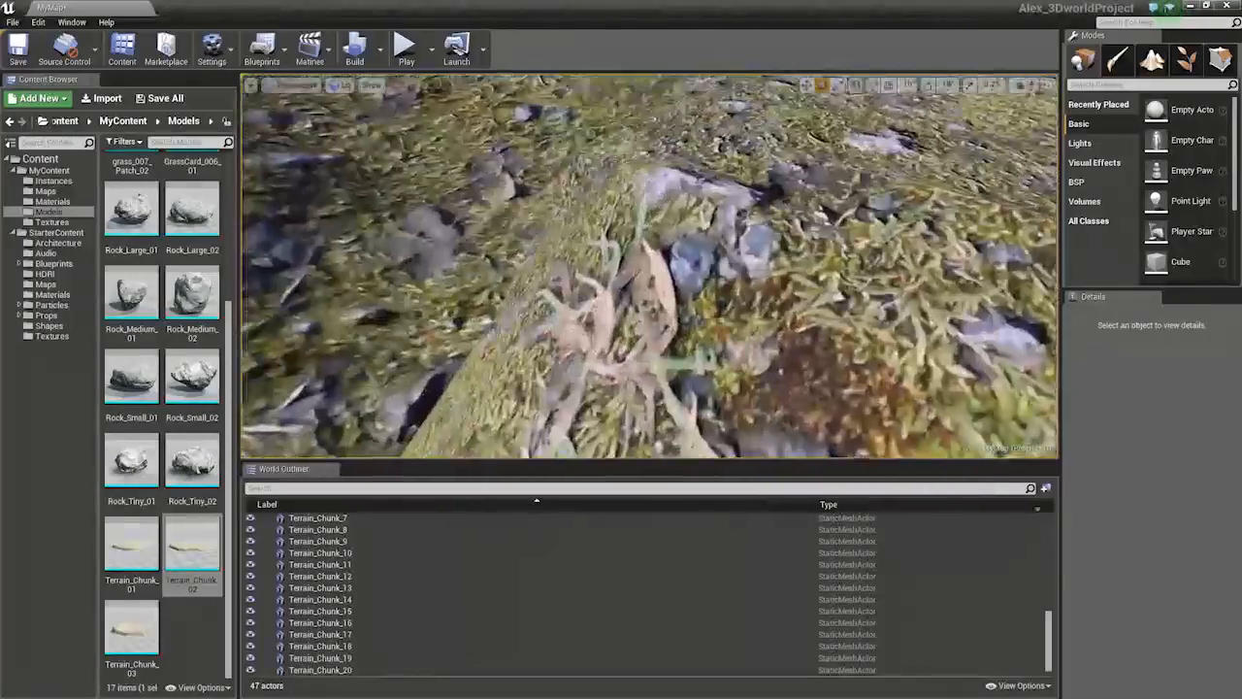
key("s")
right_click_drag(648, 311, 728, 175)
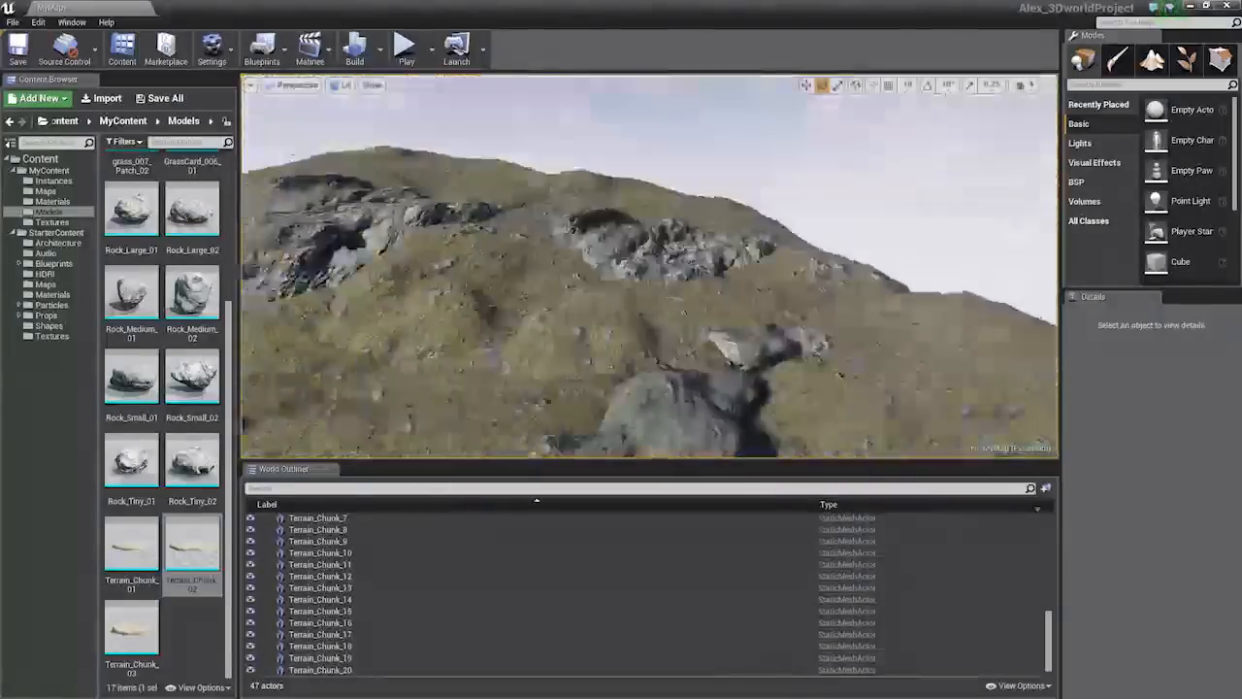
key("s")
right_click_drag(649, 267, 456, 268)
key("w")
right_click_drag(583, 294, 661, 252)
Try repositioning Rock_Large_02, then undo the move
left_click(577, 310)
key("s")
key("w")
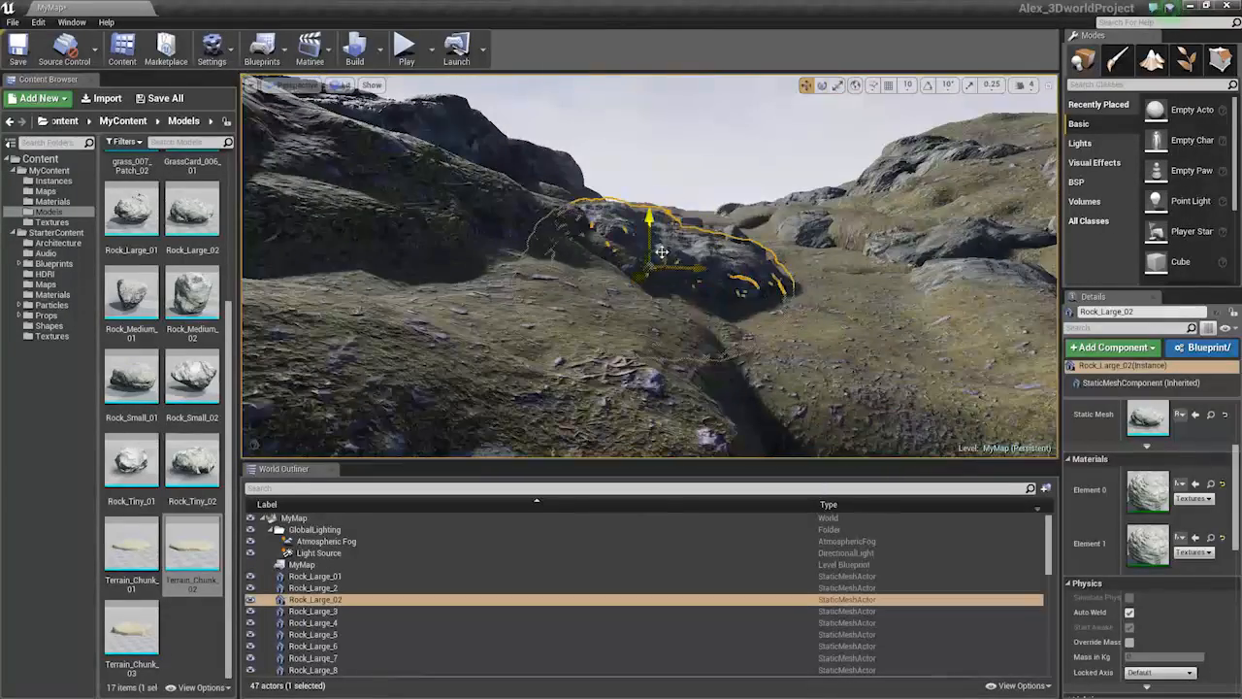
left_click_drag(662, 249, 670, 253)
key("Escape")
right_click_drag(669, 252, 833, 277)
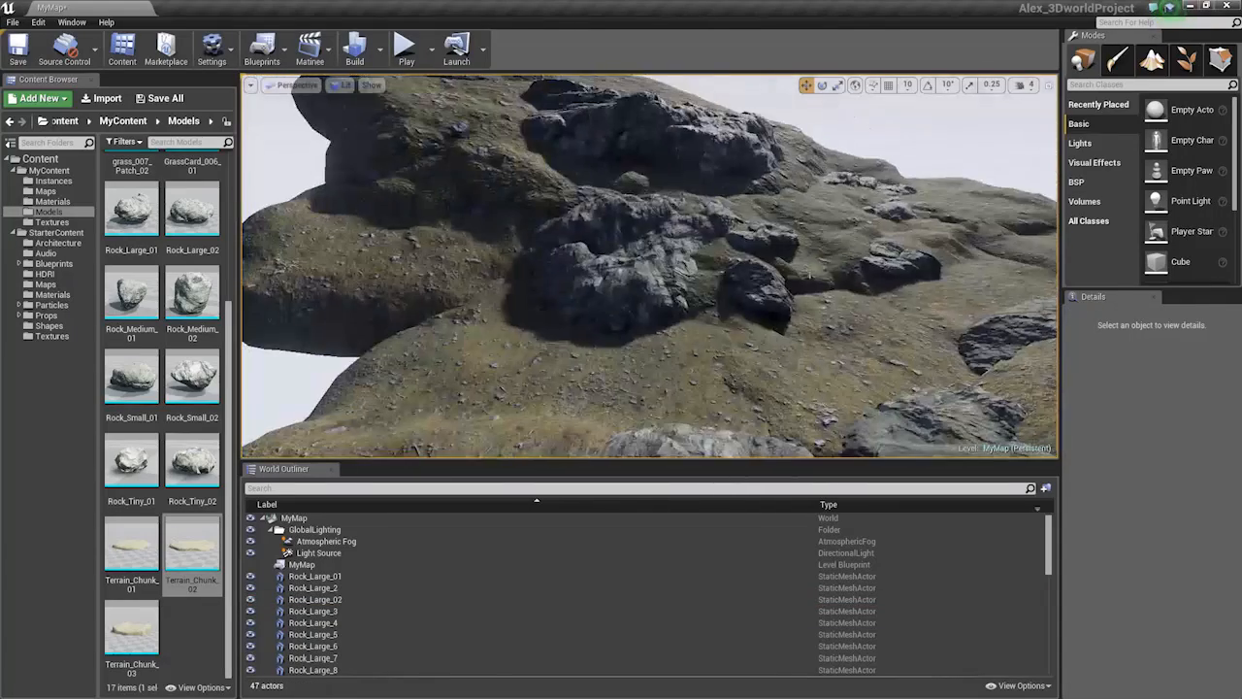
key("ctrl+z")
key("ctrl+z")
Select Rock_Medium_4 and Rock_Medium_3, then the Sky Sphere
left_click(755, 283)
left_click(773, 299, "ctrl")
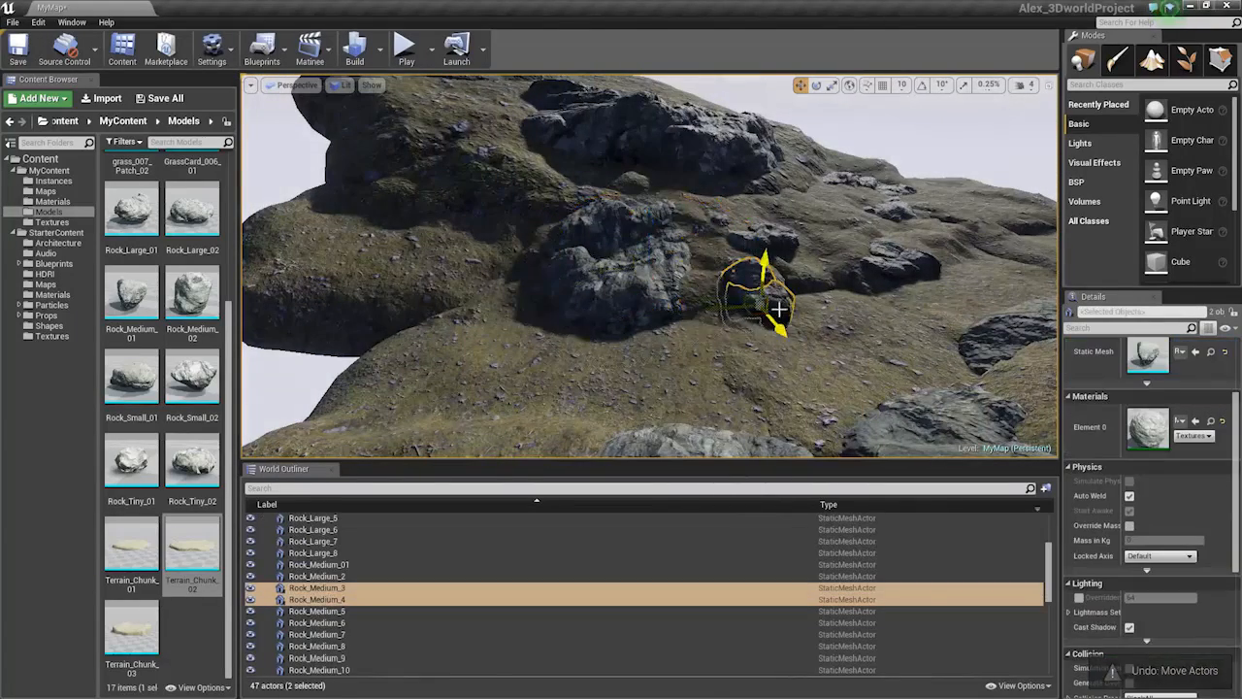
right_click_drag(777, 305, 768, 338)
left_click(769, 337)
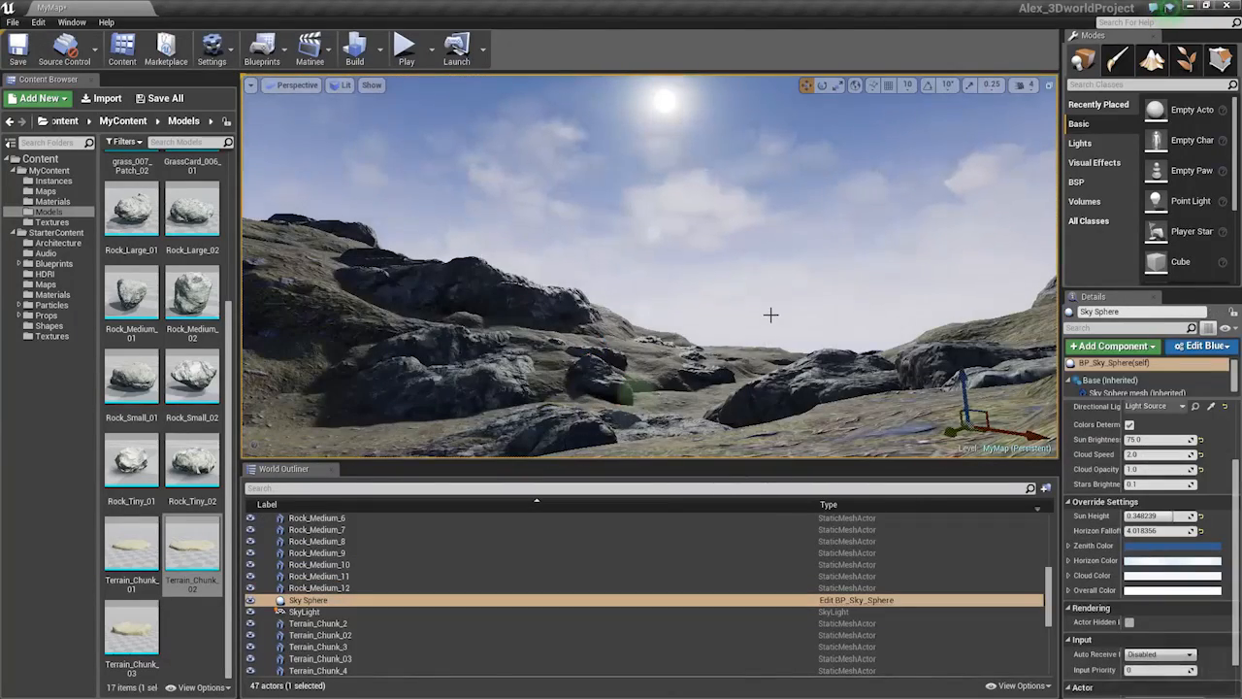
Toggle between unlit and lit view modes, ending in full lighting
key("alt+3")
key("alt+4")
key("alt+3")
key("alt+4")
key("alt+3")
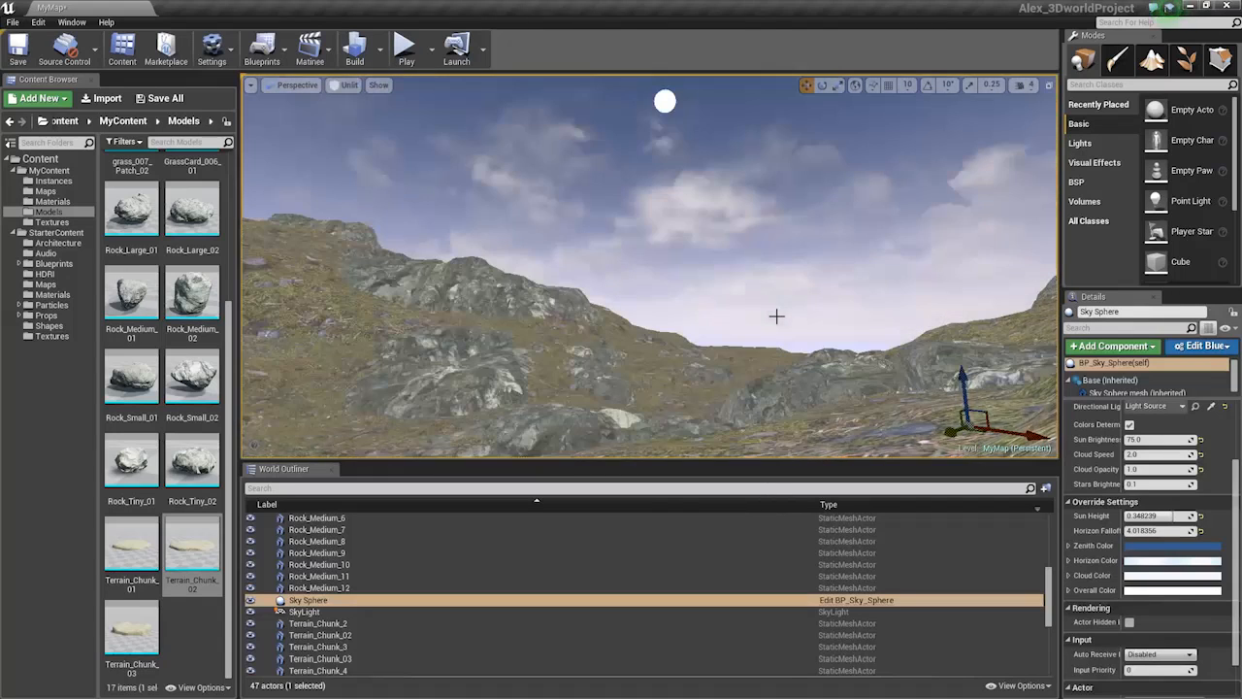
key("alt+4")
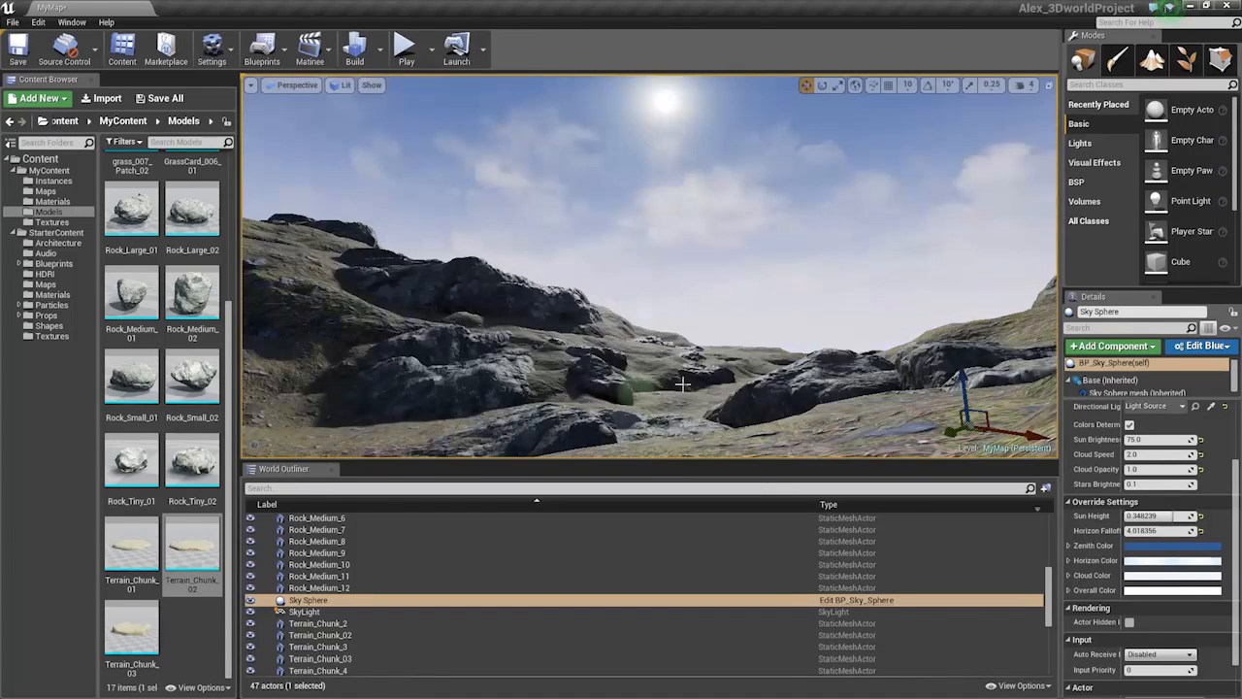
Try scaling Terrain_Chunk_14 to reshape the ridge, then undo the scaling
right_click_drag(740, 339, 903, 408)
left_click(739, 340)
right_click_drag(582, 330, 543, 303)
key("r")
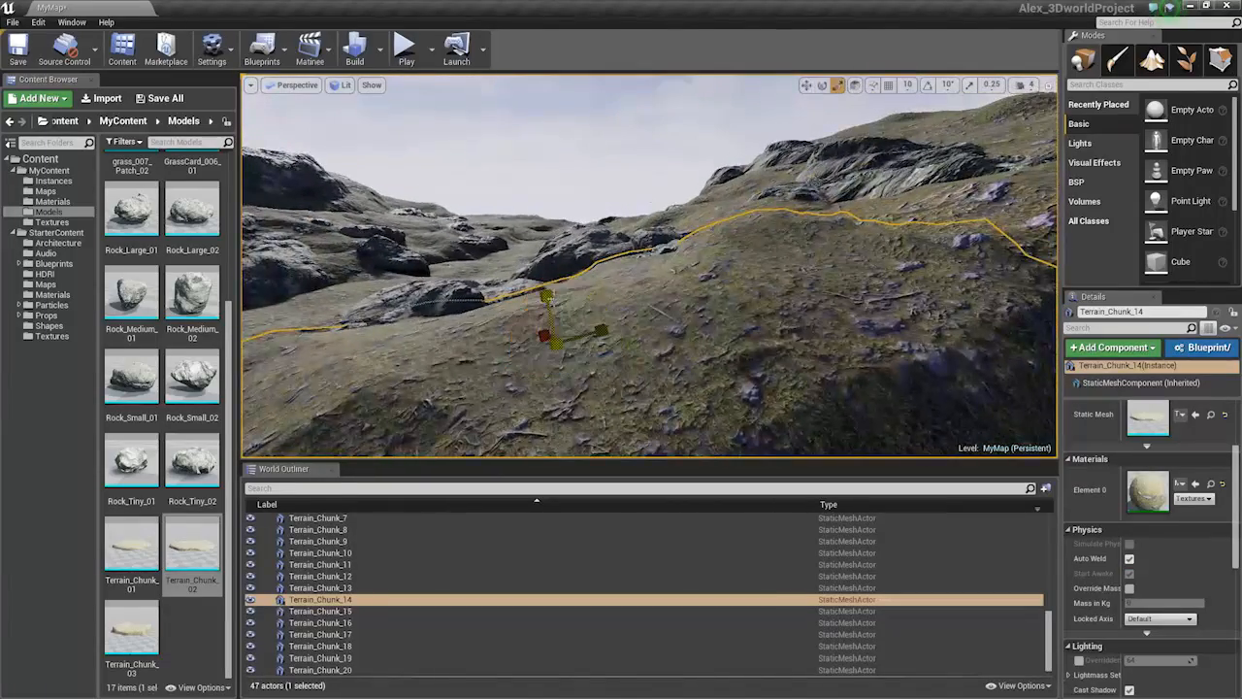
left_click_drag(551, 301, 549, 293)
right_click_drag(551, 301, 618, 283)
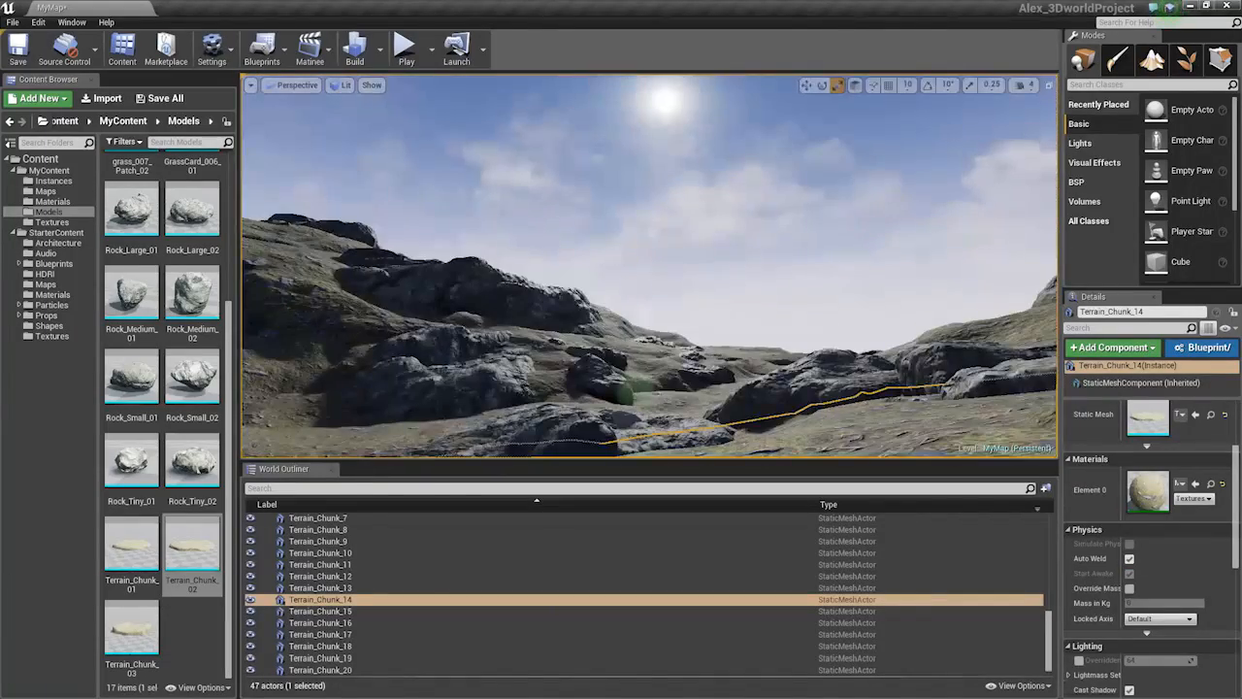
left_click(759, 289)
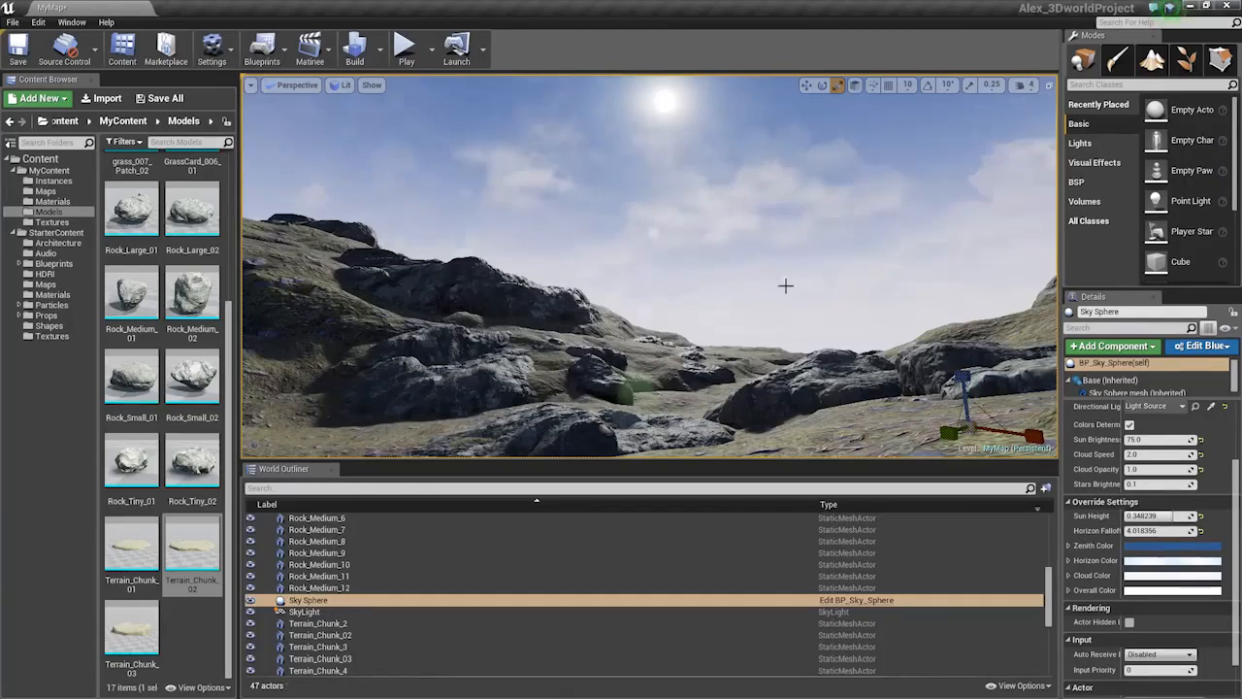
key("ctrl+z")
right_click_drag(783, 285, 564, 226)
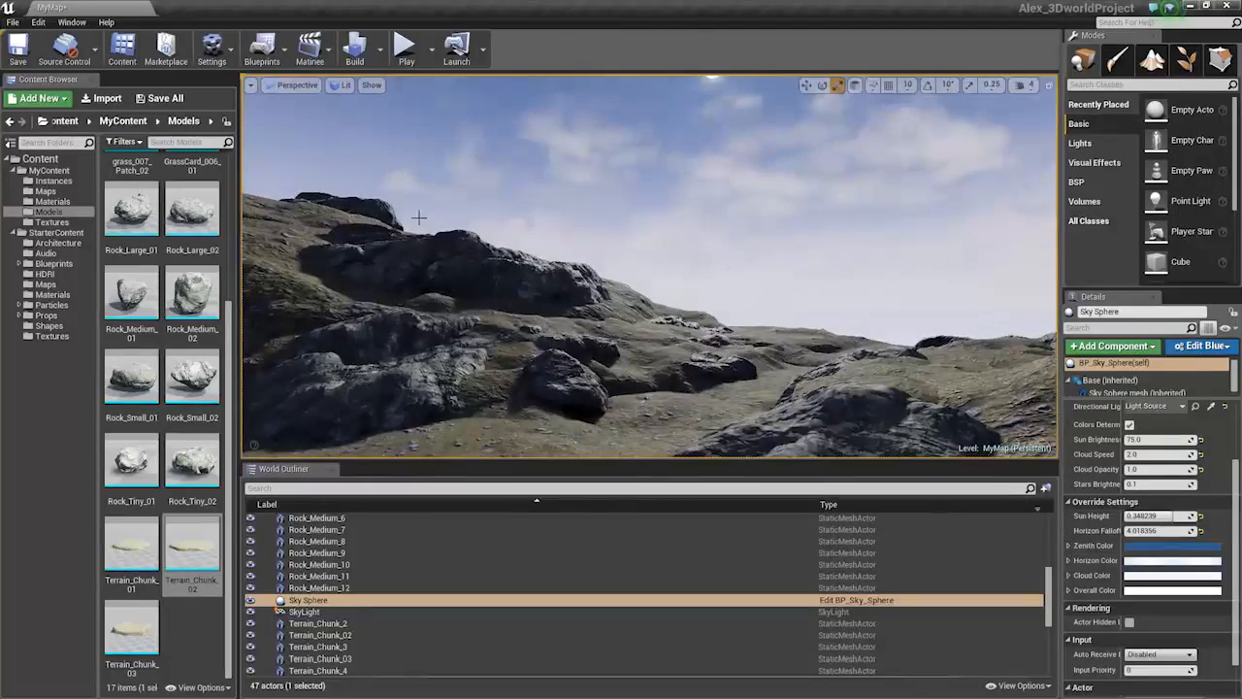
Duplicate Terrain_Chunk_15 and move the copy to the right and down
right_click_drag(419, 217, 365, 239)
left_click(505, 204)
key("space")
key("space")
right_click_drag(505, 204, 511, 229)
key("space")
key("space")
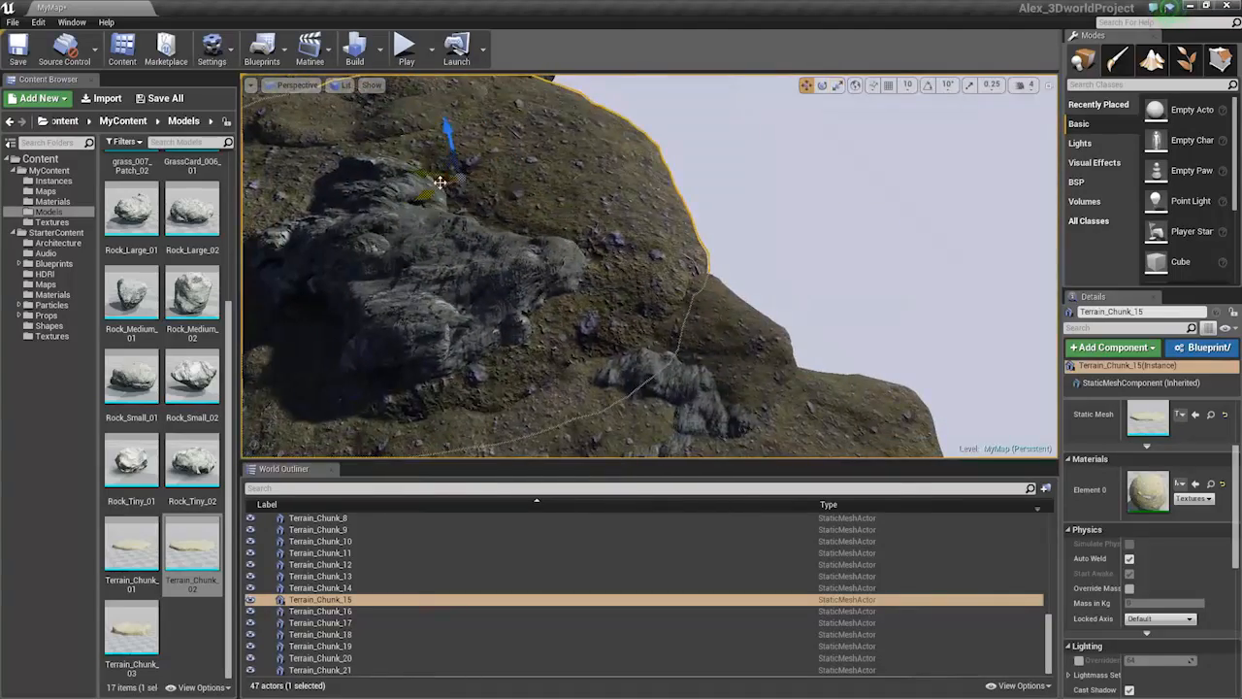
left_click_drag(439, 181, 827, 142, "alt")
right_click_drag(827, 141, 831, 103)
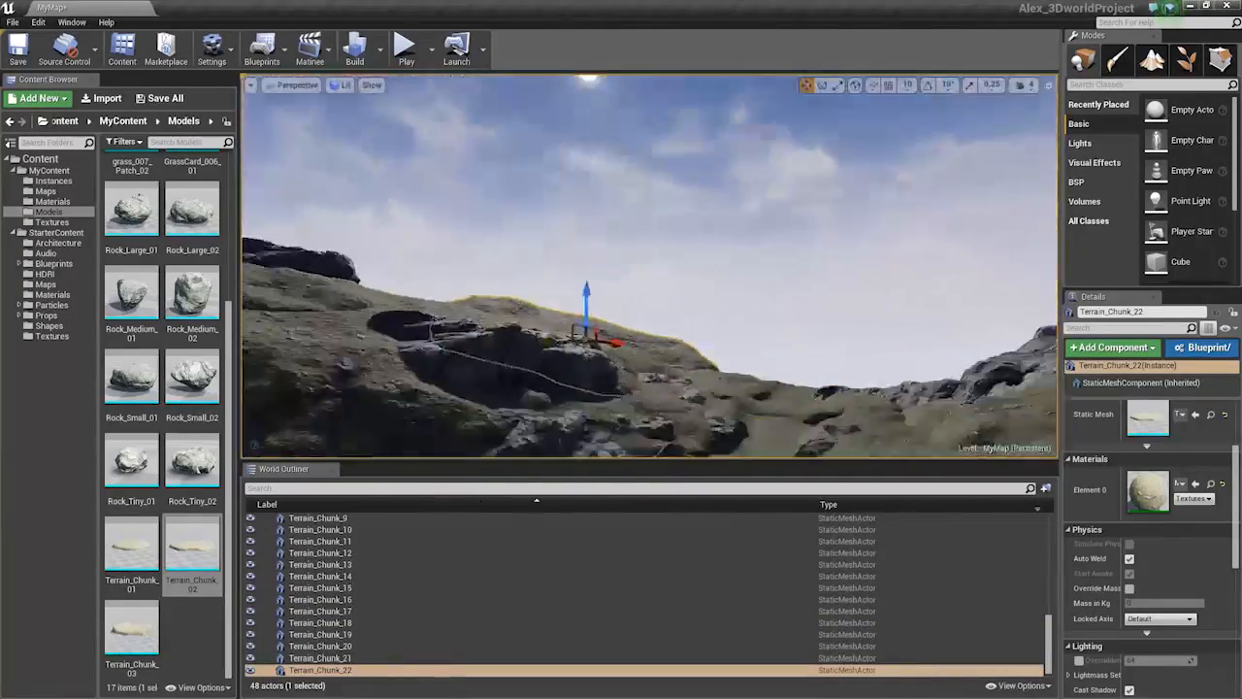
Shift Terrain_Chunk_22 slightly right and fine-tune its height
mouse_move(563, 222)
right_mouse_down()
mouse_move(561, 260)
mouse_move(563, 222)
right_mouse_up()
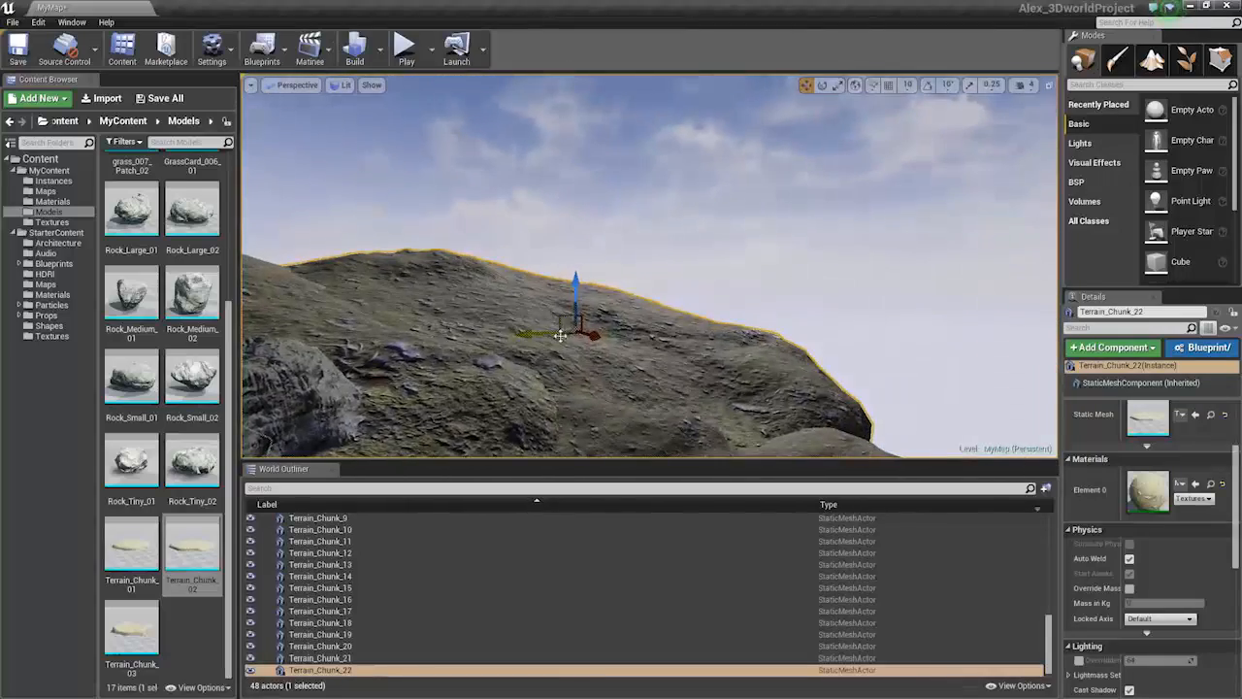
left_click_drag(560, 335, 611, 335)
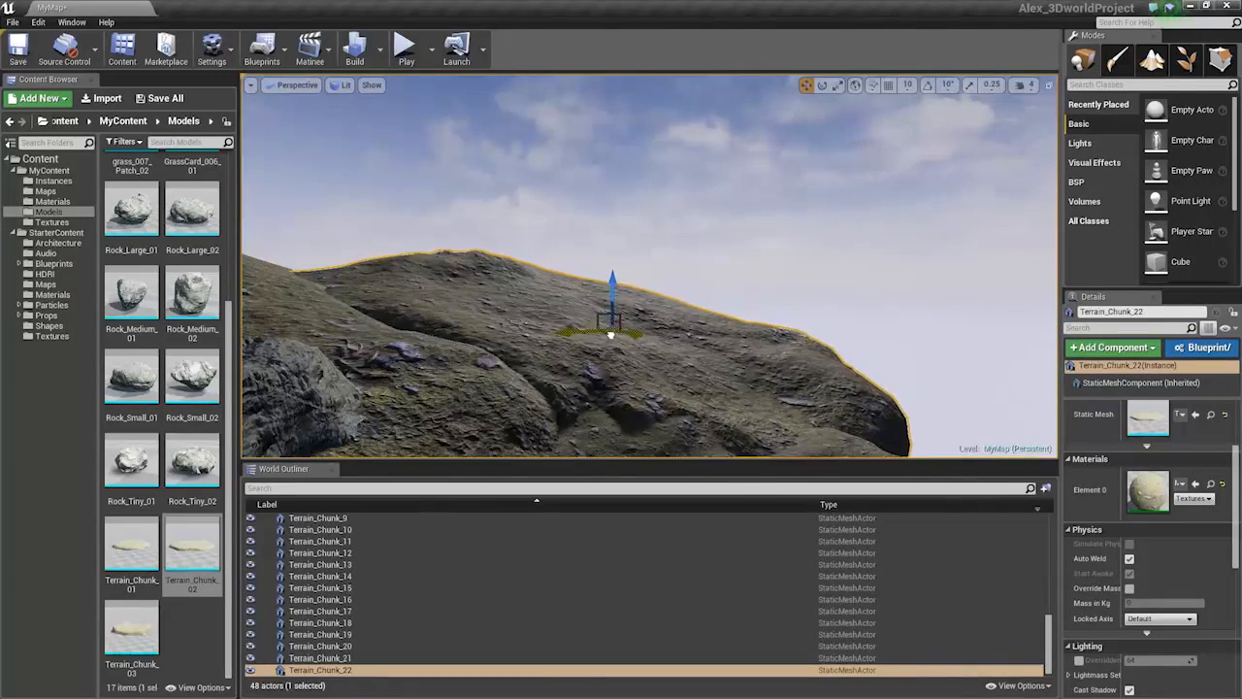
left_click_drag(612, 292, 612, 296)
right_click_drag(612, 296, 632, 328)
Duplicate Terrain_Chunk_22 to the right as Terrain_Chunk_23, tilting and lowering its hill
left_click_drag(537, 258, 888, 262, "alt")
key("e")
key("w")
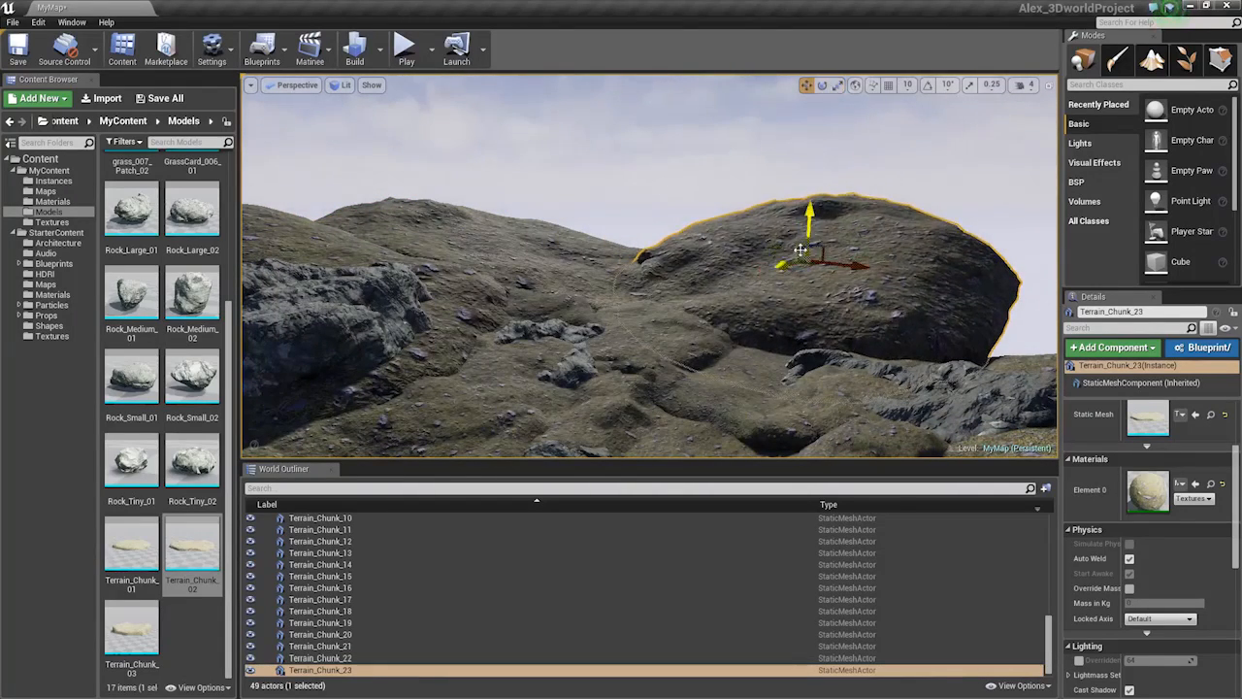
left_click_drag(798, 254, 837, 284)
key("space")
key("space")
key("w")
right_click_drag(836, 285, 723, 318)
Drag a Rock_Large from the Content Browser onto the far hilltop
key("s")
left_click_drag(131, 209, 914, 192)
key("e")
key("r")
key("w")
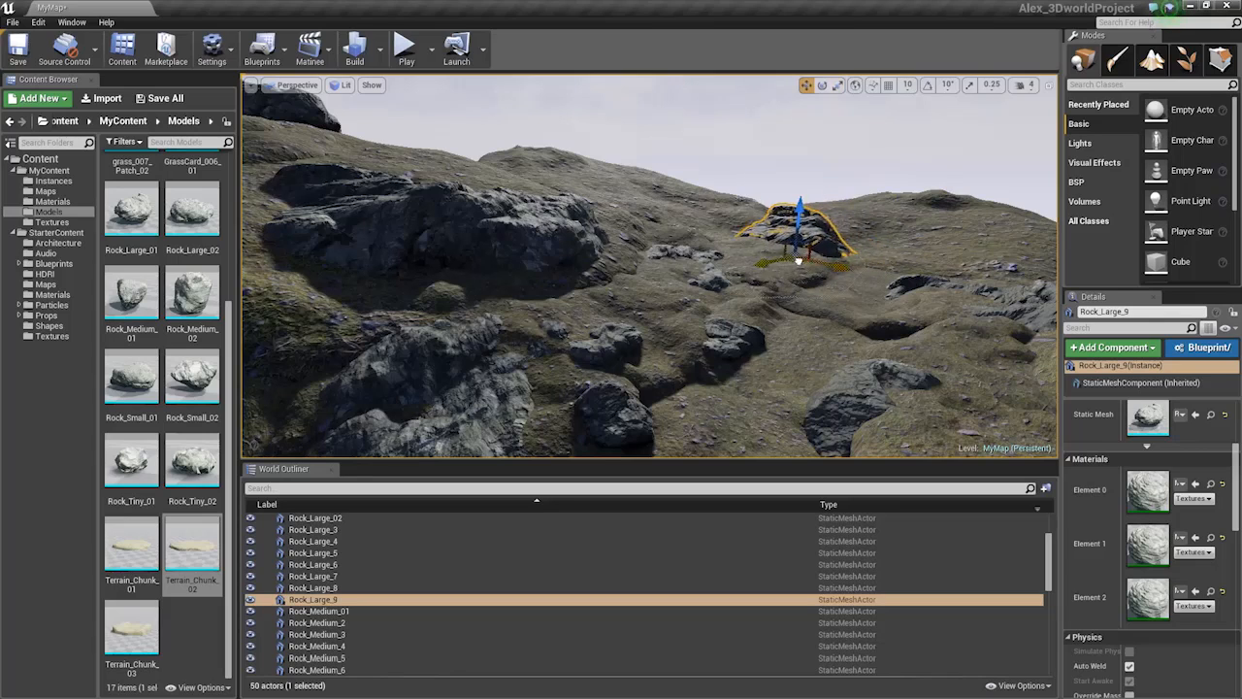
Duplicate Rock_Large_9 to the right and spin the copy Rock_Large_10 around its vertical axis
key("Escape")
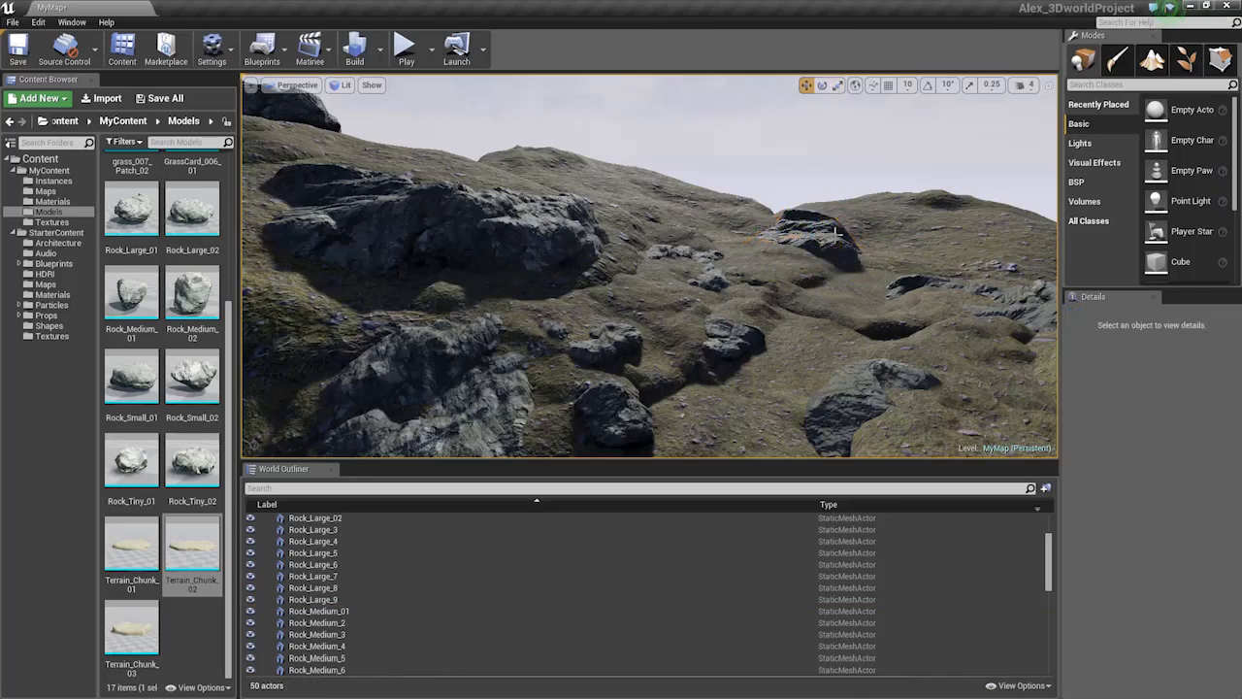
right_click_drag(836, 230, 828, 263)
key("s")
key("w")
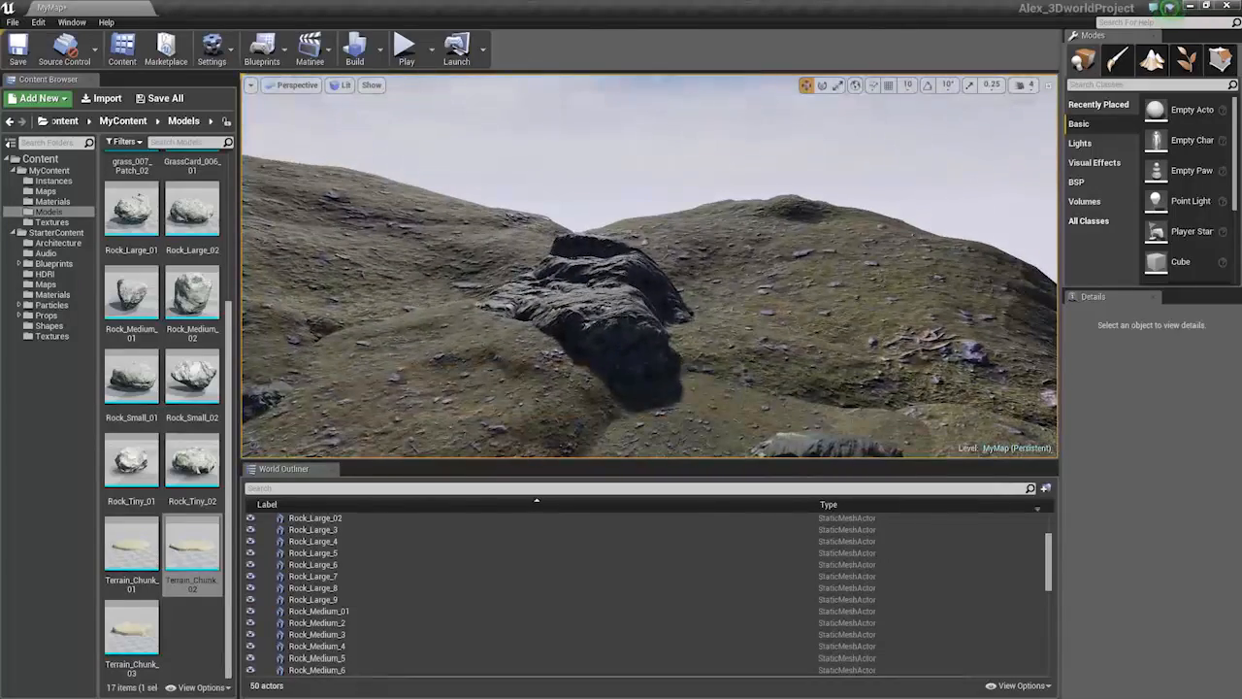
left_click(636, 278)
left_click_drag(601, 356, 1077, 280, "alt")
left_click_drag(847, 260, 849, 330)
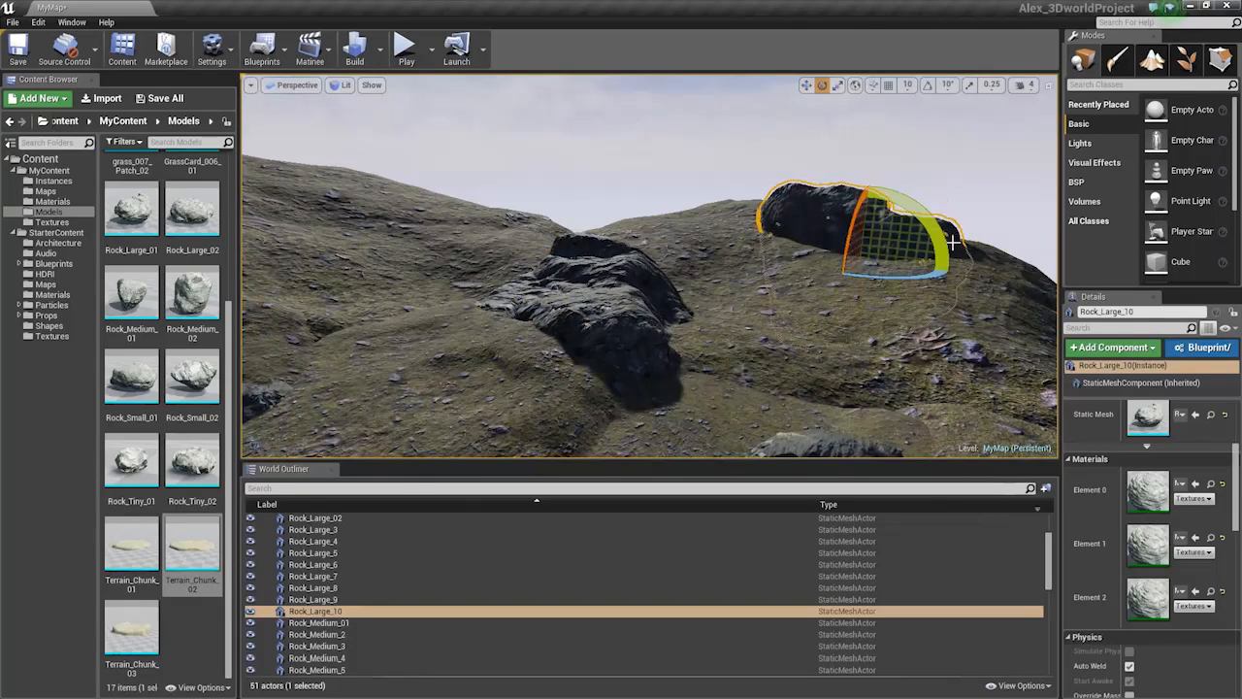
left_click_drag(925, 278, 985, 280)
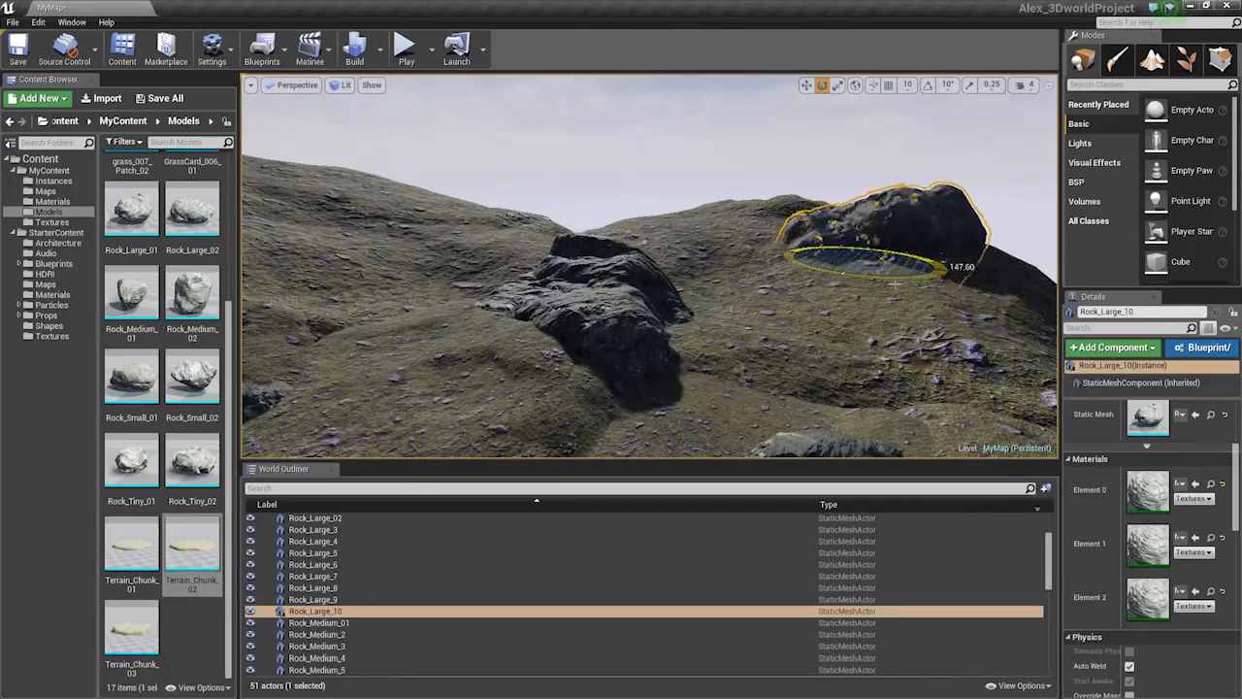
right_click_drag(925, 279, 932, 320)
Duplicate Terrain_Chunk_5 to the left and stretch the copy Terrain_Chunk_24 taller
left_click(669, 320)
right_click_drag(669, 320, 747, 315)
mouse_move(700, 283)
right_mouse_down()
mouse_move(695, 296)
mouse_move(699, 282)
right_mouse_up()
left_click(700, 282)
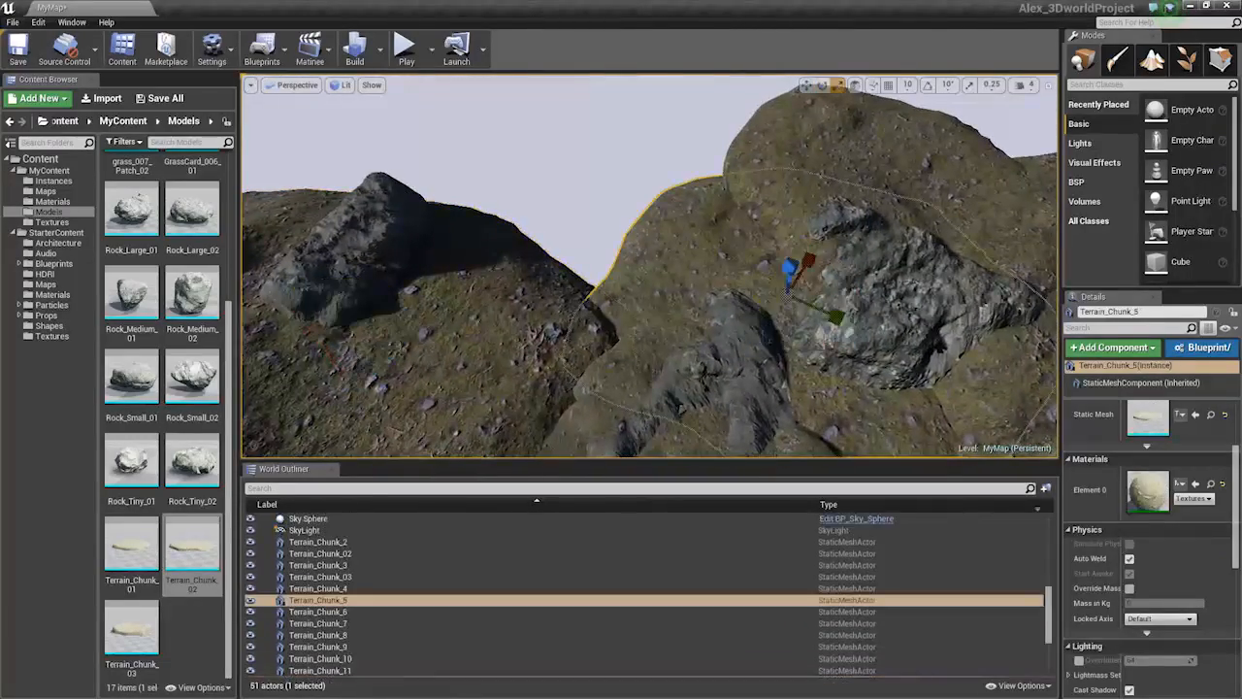
key("space")
left_click_drag(807, 295, 610, 226, "alt")
key("space")
key("space")
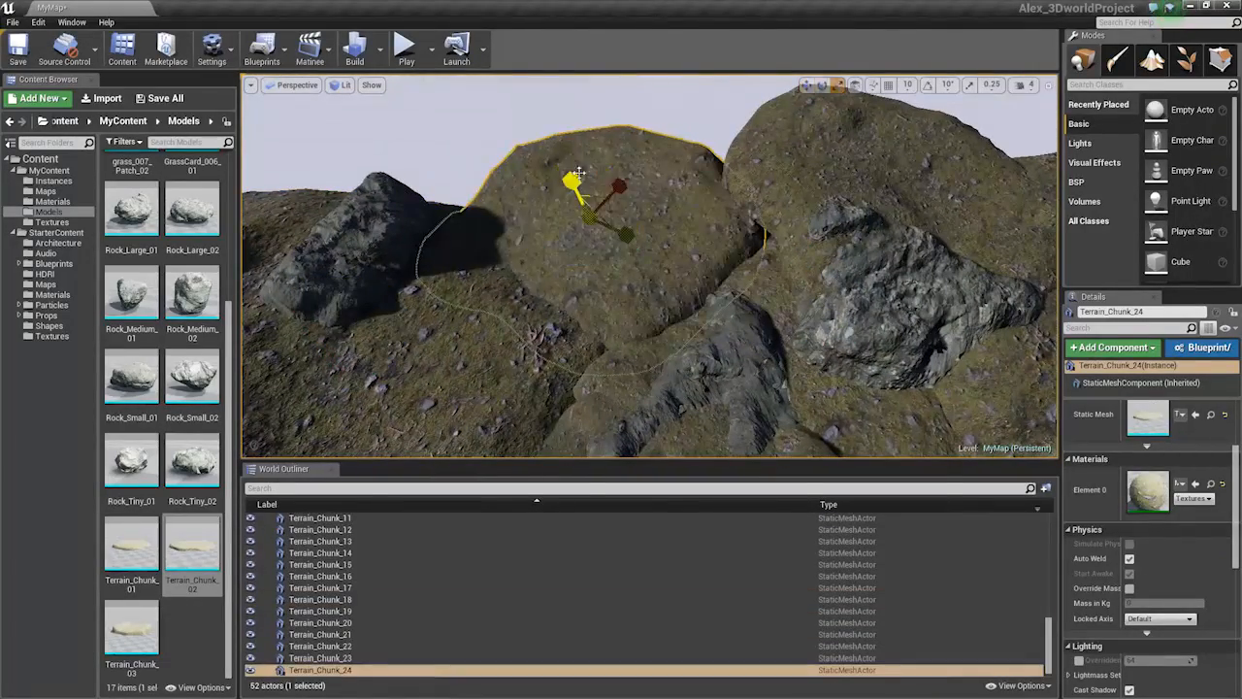
left_click_drag(579, 175, 577, 151)
Rotate Terrain_Chunk_24 by about 106 degrees and adjust it further
mouse_move(576, 151)
right_mouse_down()
mouse_move(567, 180)
mouse_move(544, 194)
mouse_move(553, 151)
right_mouse_up()
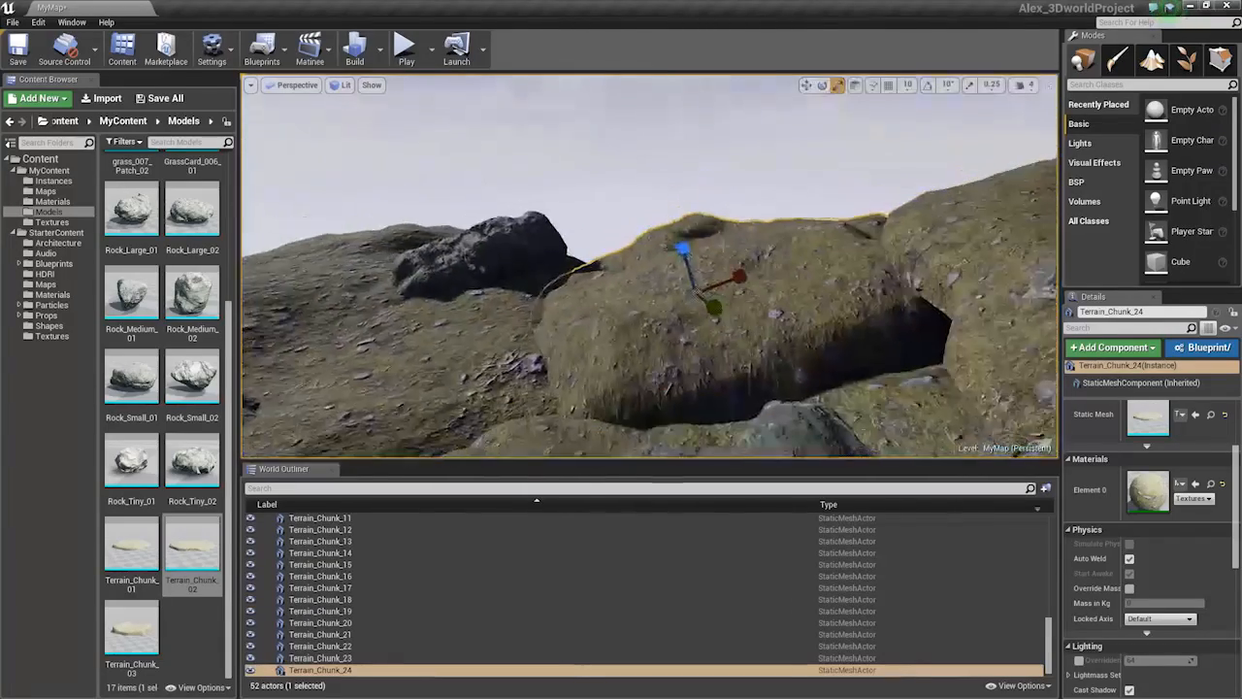
key("space")
left_click_drag(706, 322, 728, 320)
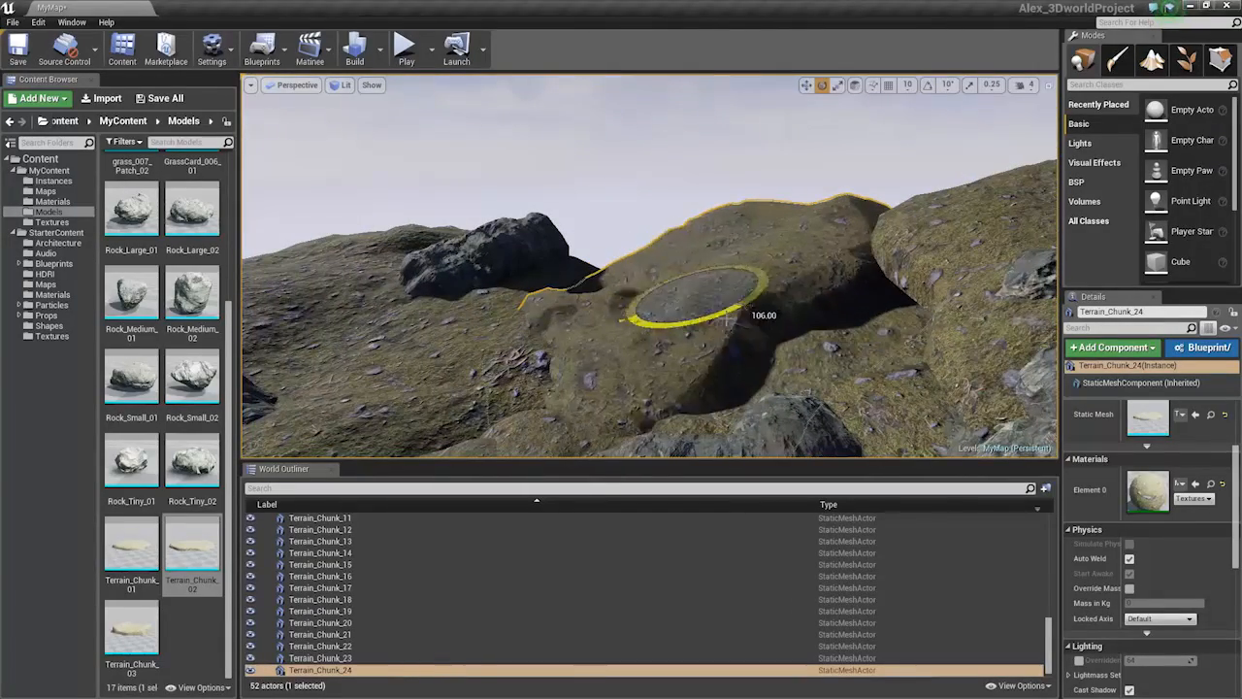
left_click_drag(709, 258, 691, 281)
key("space")
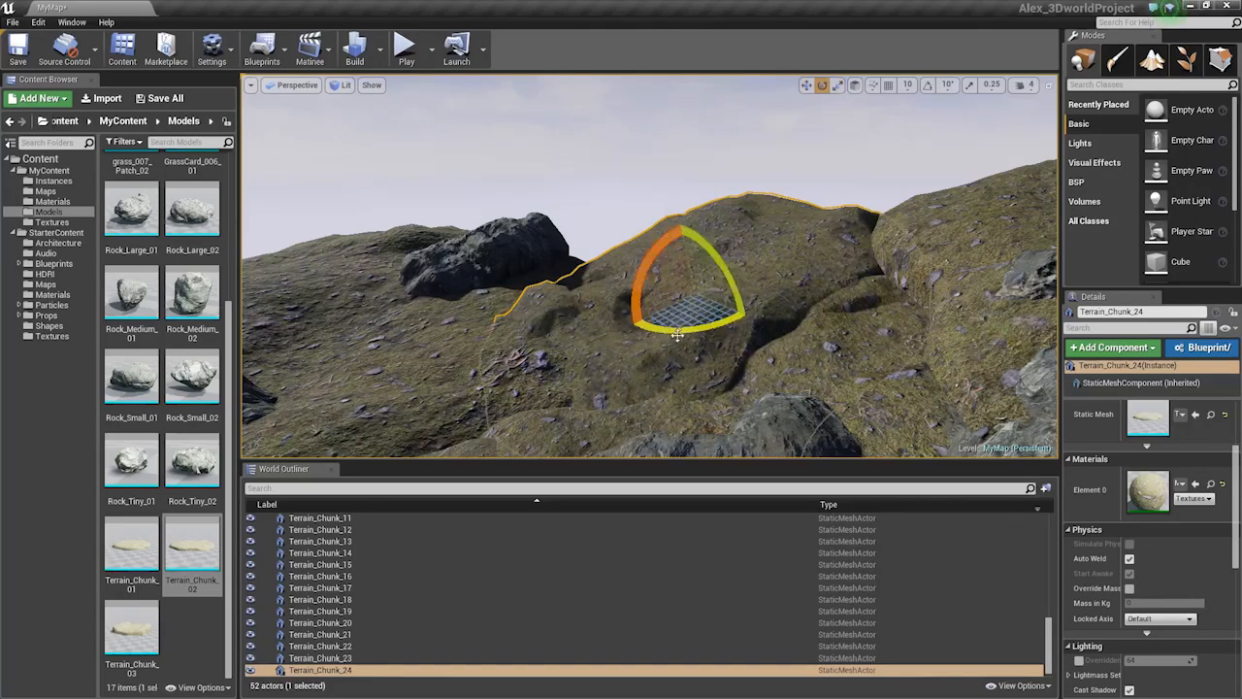
left_click_drag(677, 334, 718, 333)
Duplicate Rock_Large_5 and place the copy farther left
right_click_drag(718, 334, 815, 334)
left_click(883, 346)
key("w")
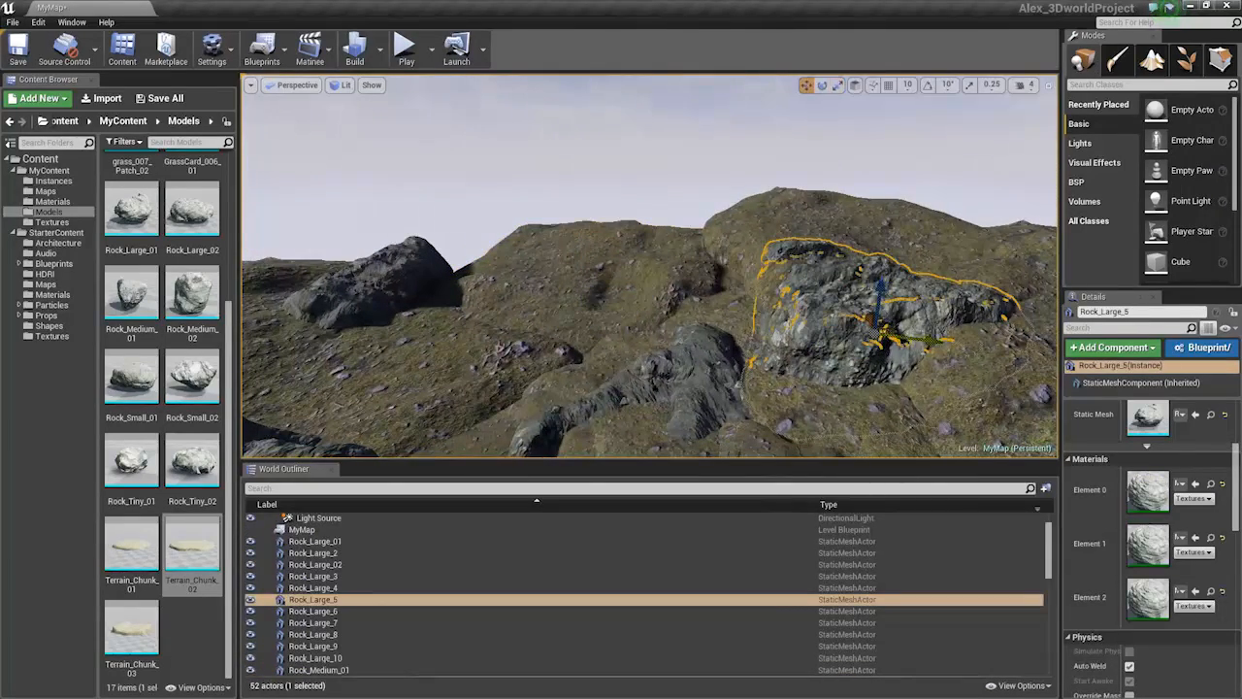
left_click_drag(884, 339, 673, 288, "alt")
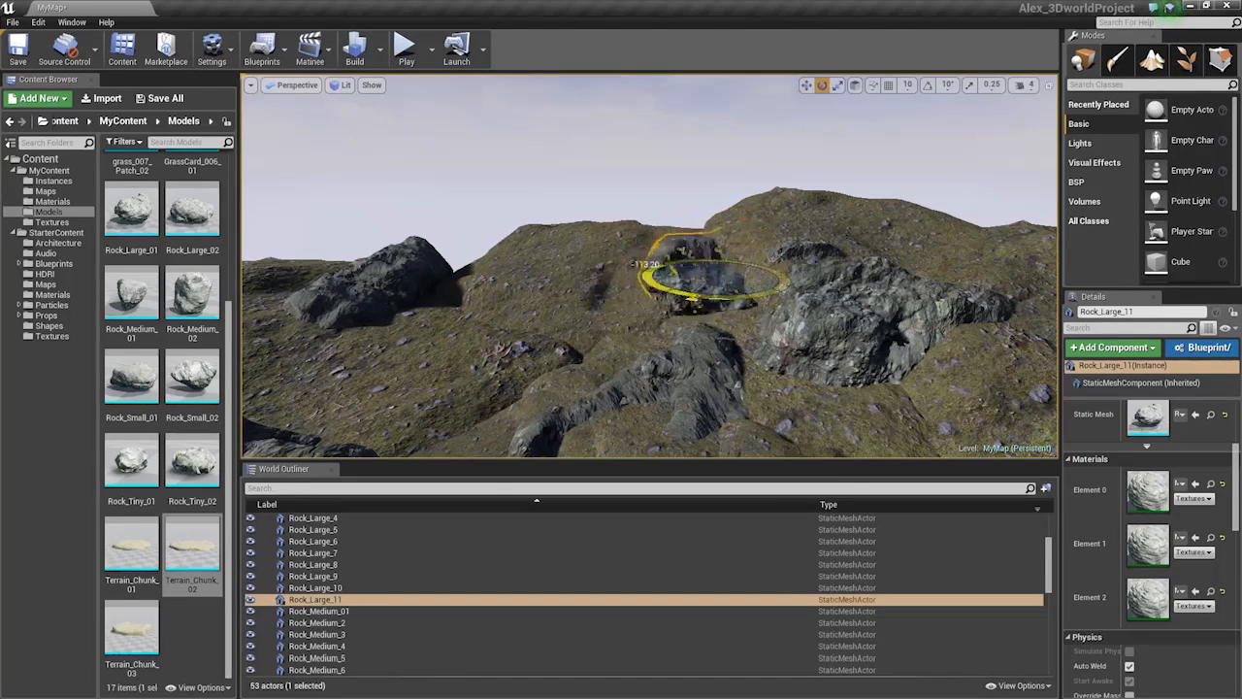
Sink Rock_Large_11 lower into the terrain and turn it around its vertical axis
left_click_drag(693, 299, 709, 301)
right_click_drag(708, 301, 708, 336)
key("r")
key("w")
left_click_drag(709, 301, 733, 291)
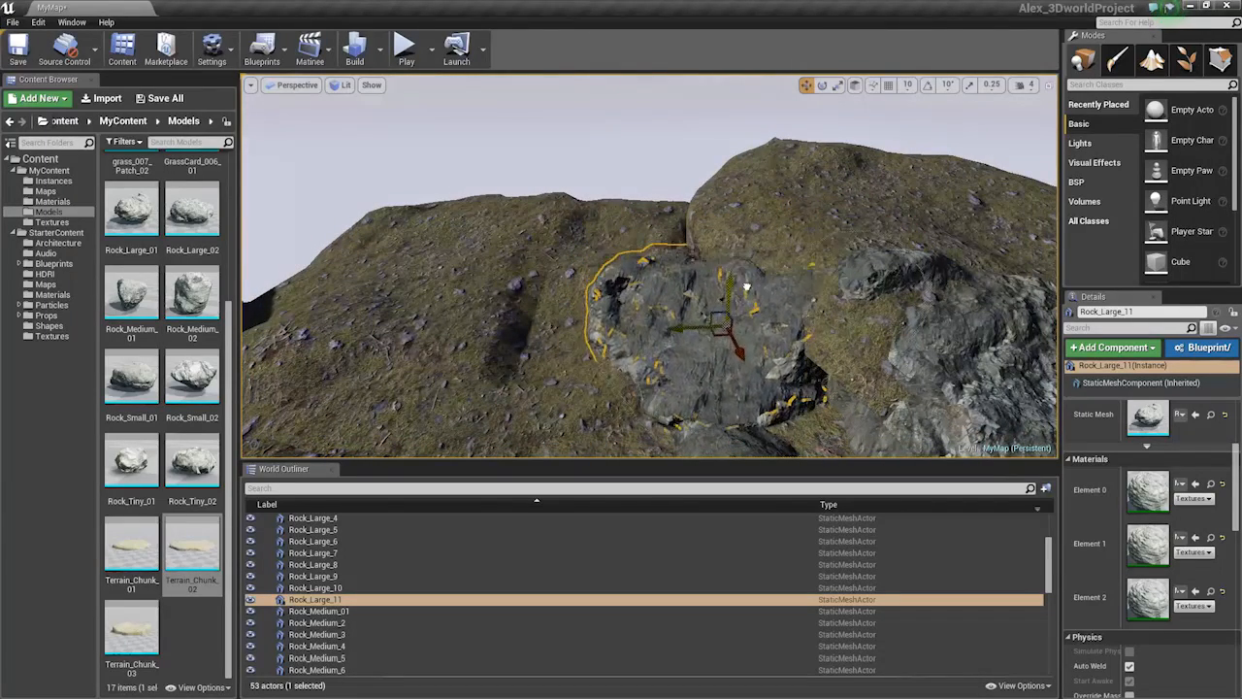
key("e")
left_click_drag(749, 361, 913, 358)
Duplicate the rock onto the far-left rock as Rock_Large_12 and centre the view on it
right_click_drag(913, 357, 777, 357)
key("r")
key("w")
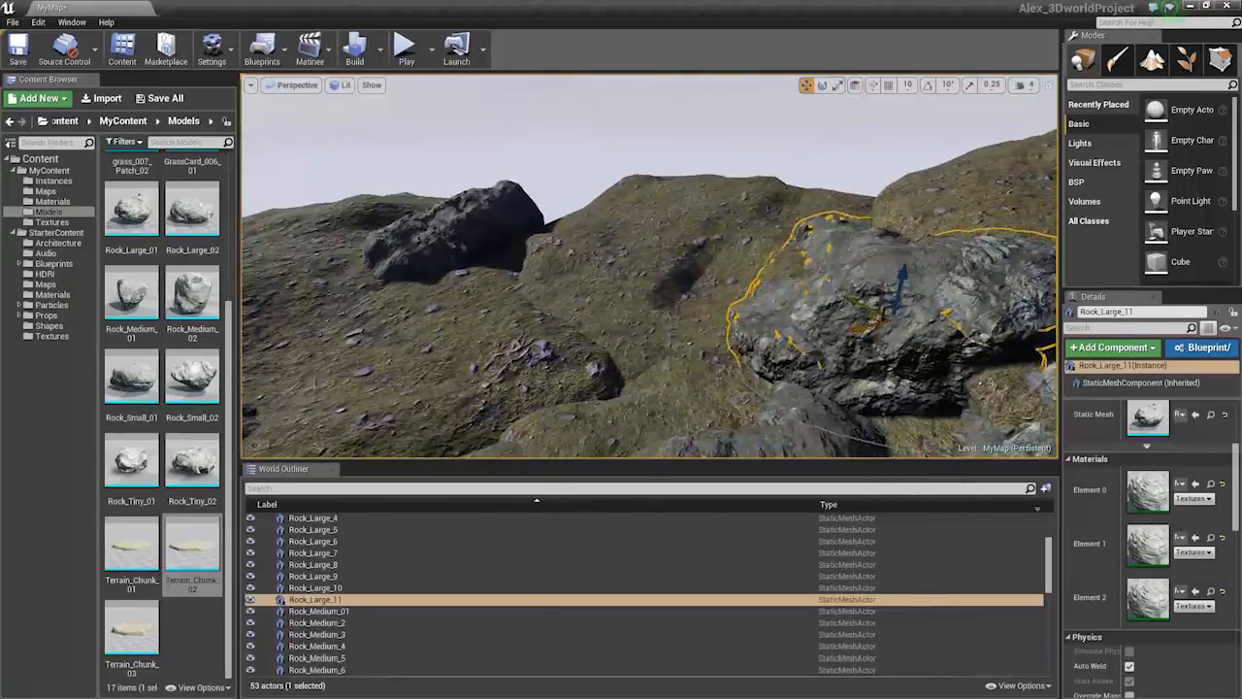
left_click_drag(869, 325, 578, 229, "alt")
key("e")
key("r")
key("f")
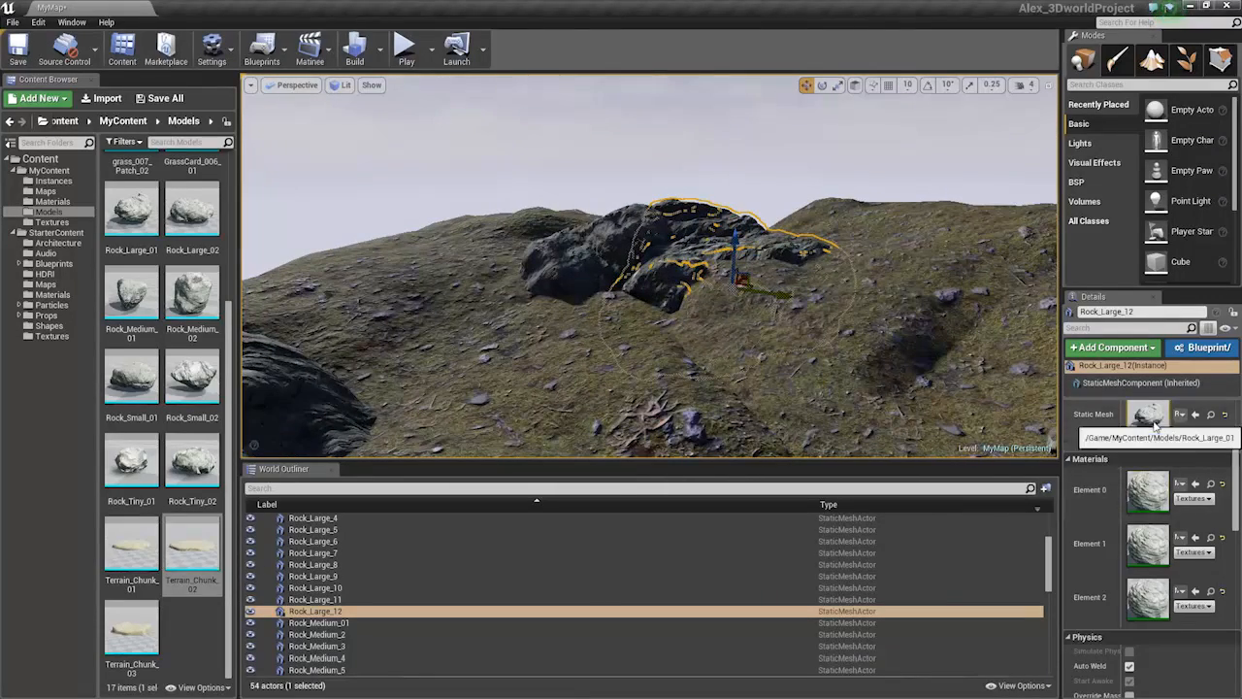
Place a Rock_Large_02 in the level and rotate it to about -178 degrees
left_click_drag(192, 213, 529, 351)
right_click_drag(529, 352, 446, 361)
key("e")
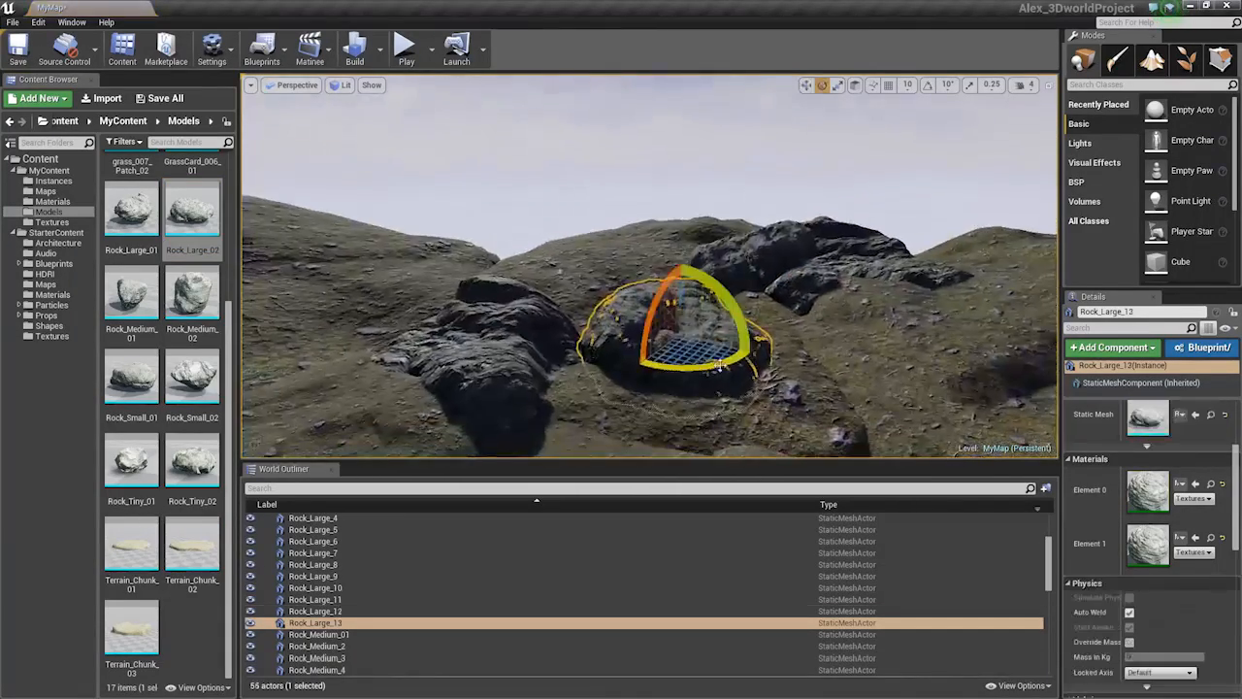
left_click_drag(723, 303, 565, 293)
right_click_drag(679, 340, 534, 349)
key("r")
key("w")
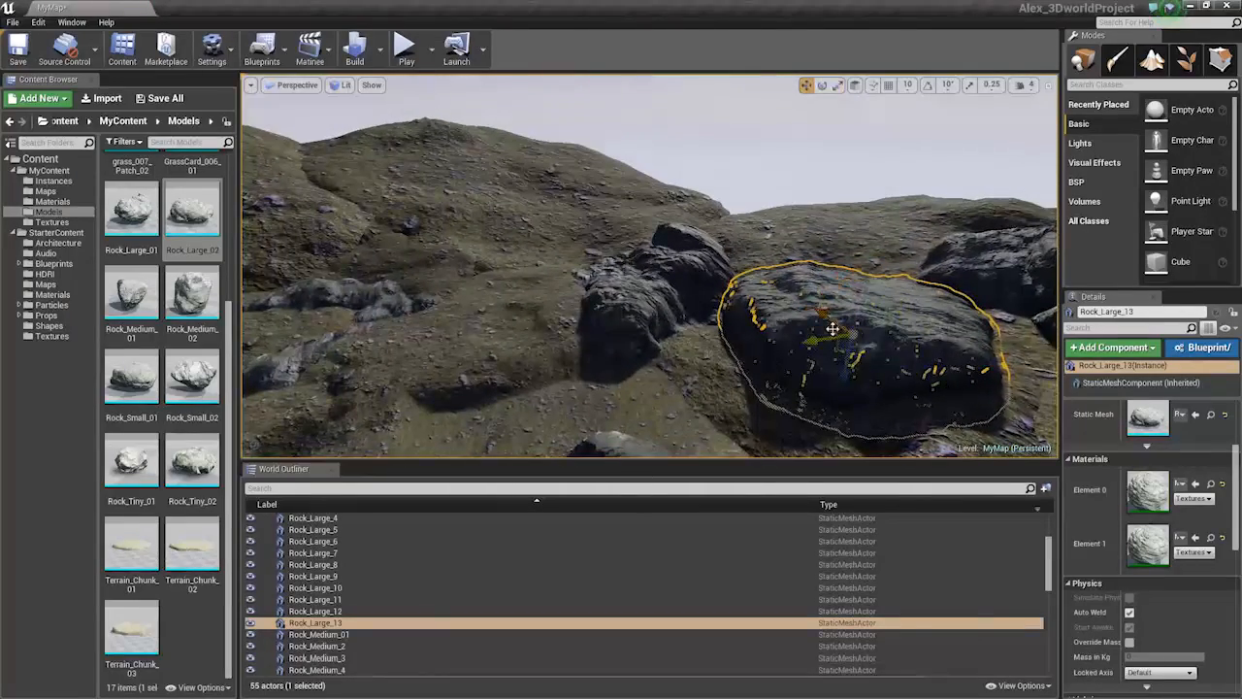
Move Rock_Large_13 behind the middle rocks, tilt it, and slide it right along the slope
left_click_drag(833, 329, 582, 263)
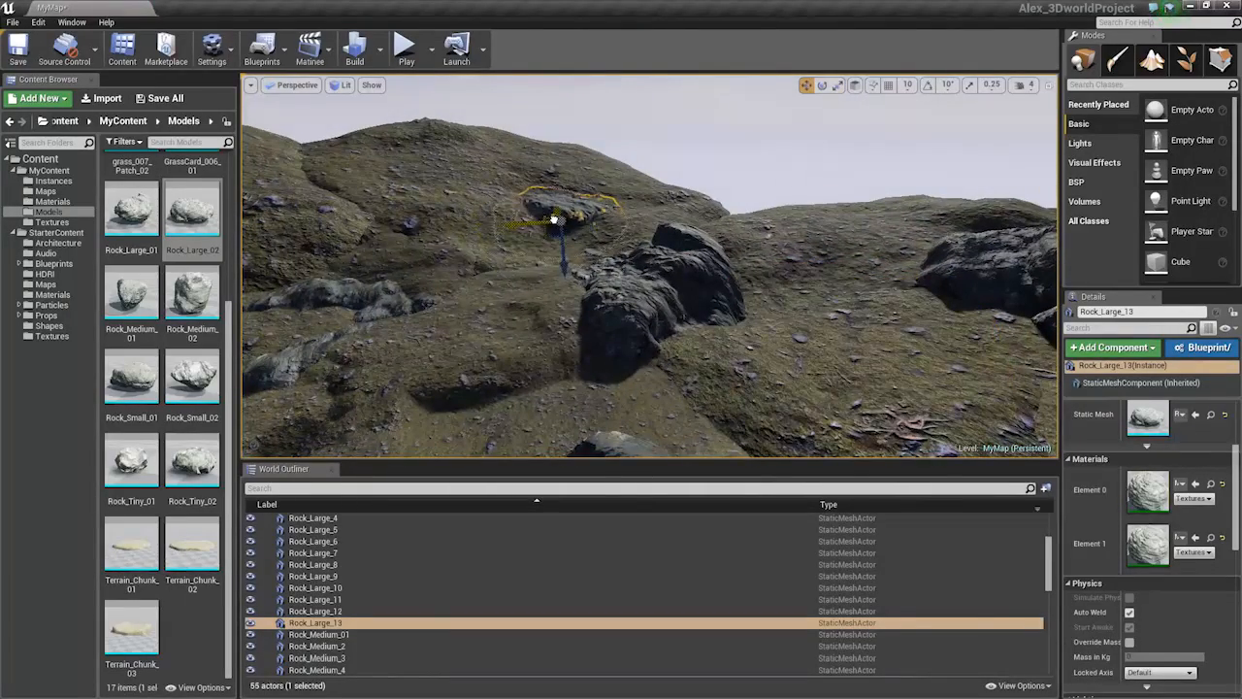
key("e")
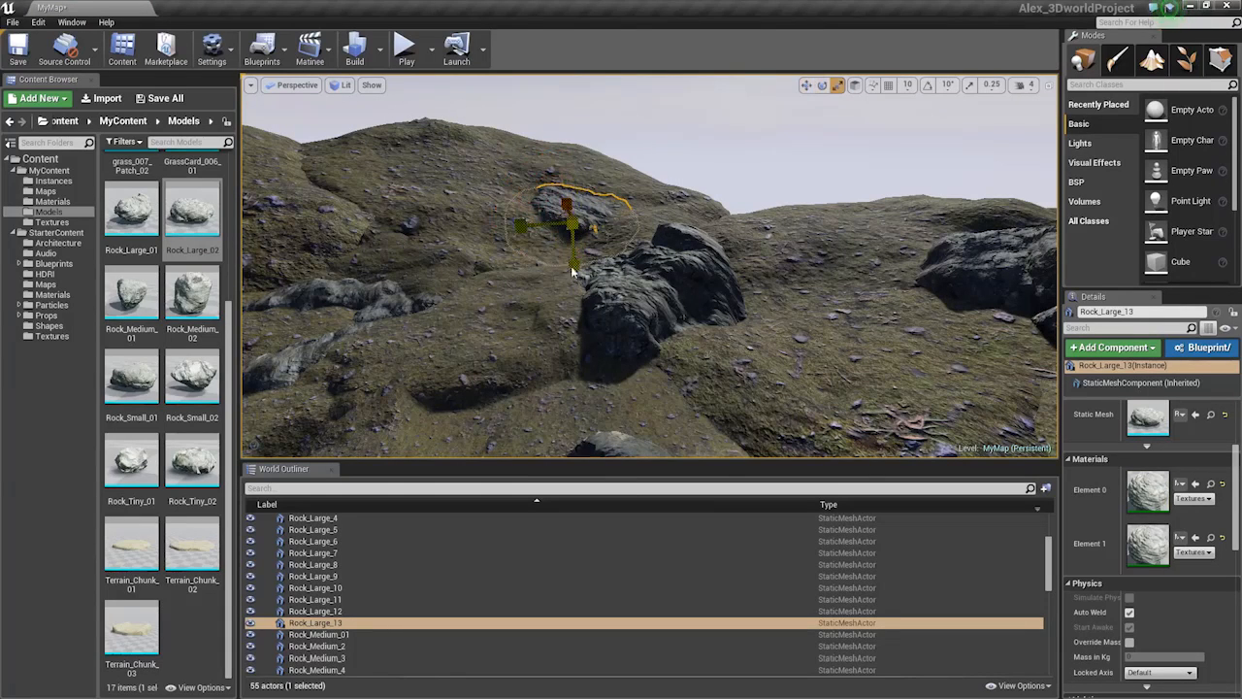
left_click_drag(572, 273, 470, 250)
key("e")
key("w")
right_click_drag(670, 373, 672, 334)
key("r")
left_click_drag(630, 389, 837, 418)
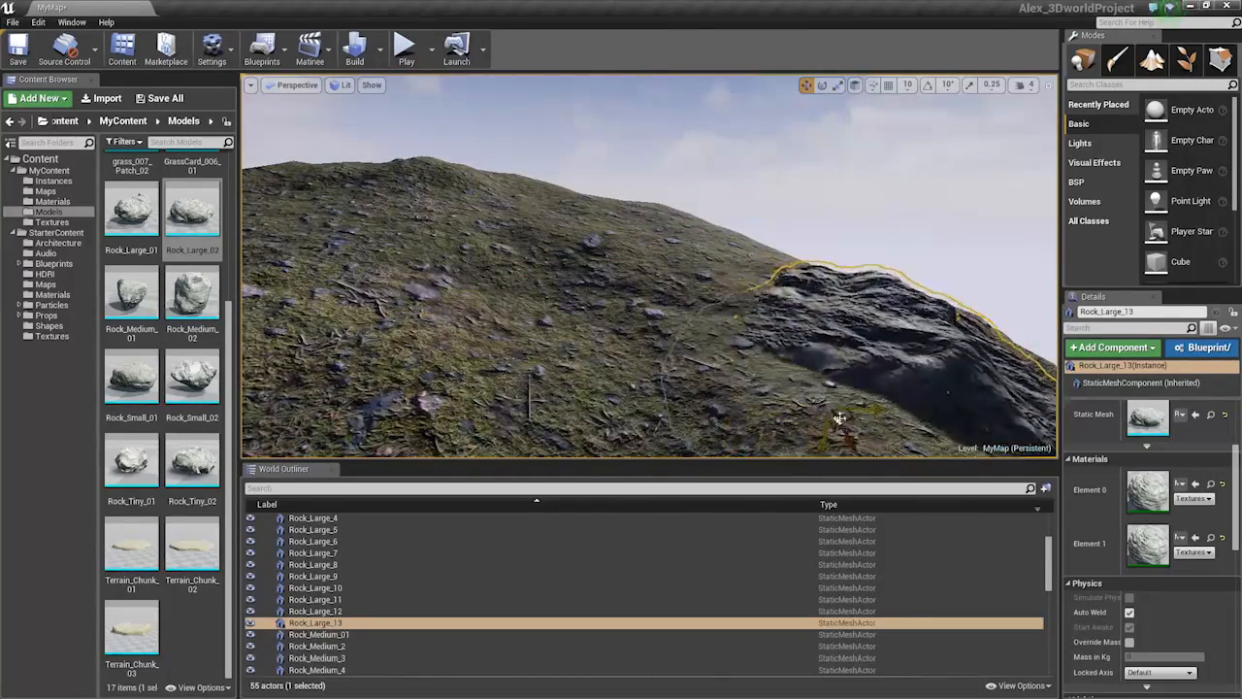
Nudge Rock_Large_13 slightly right and pull the view back over the wider terrain
key("s")
right_click_drag(826, 317, 806, 291)
left_click(825, 316)
key("s")
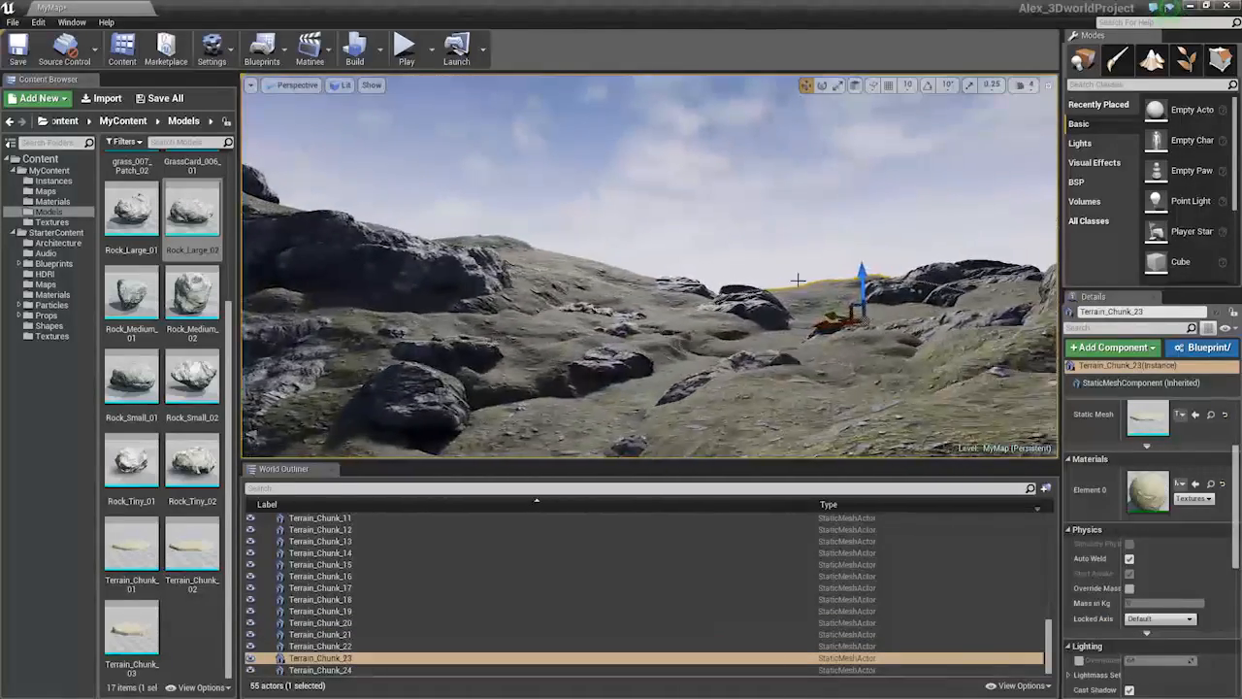
left_click(790, 249)
right_click_drag(790, 250, 802, 260)
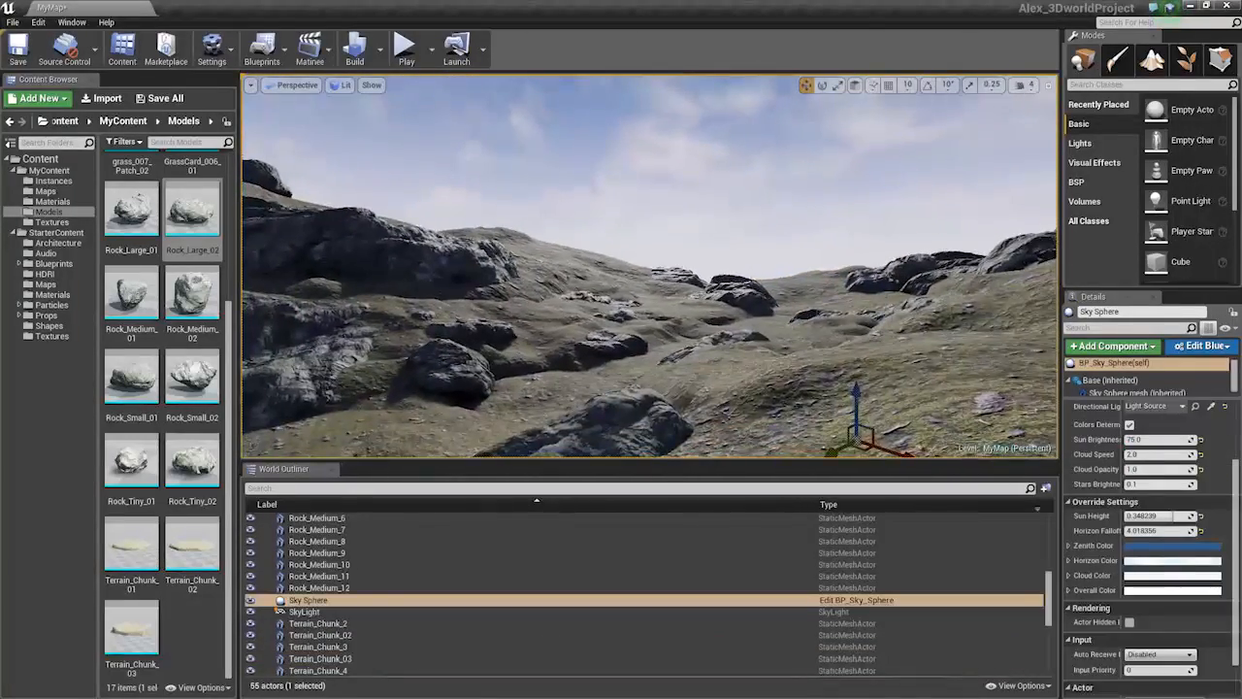
Fly toward the grassy hillside and drop a Rock_Medium_01 onto it
left_click(604, 315)
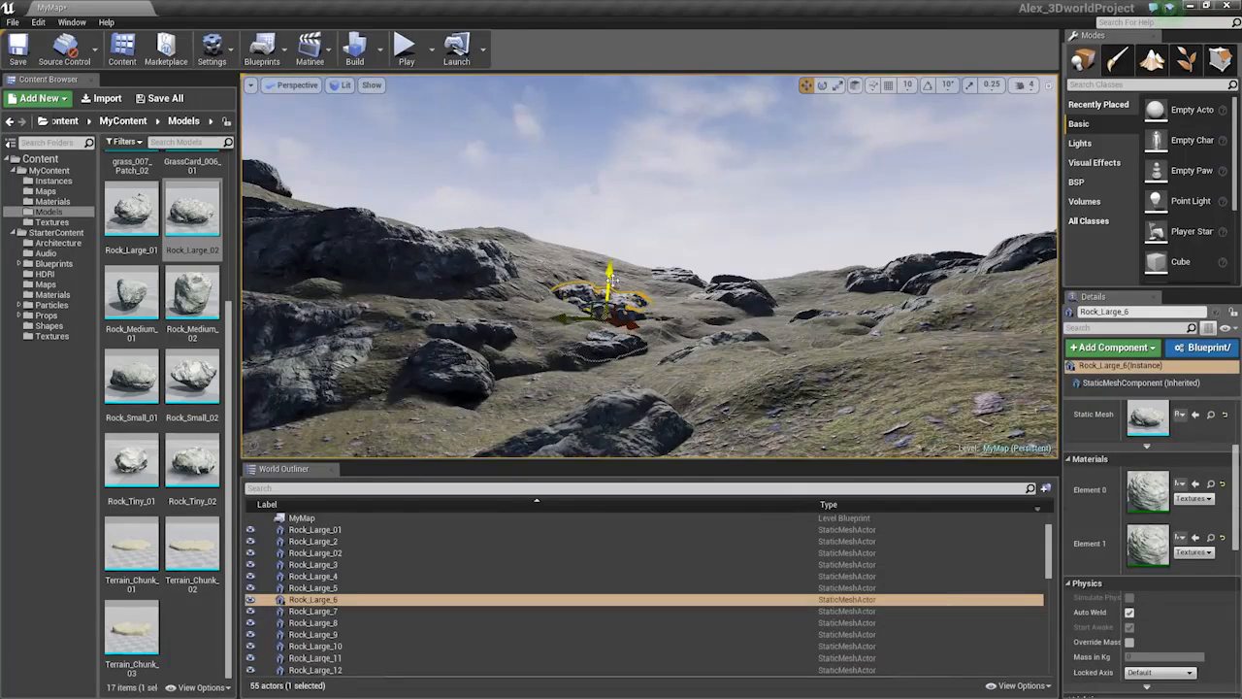
key("w")
right_click_drag(593, 304, 555, 305)
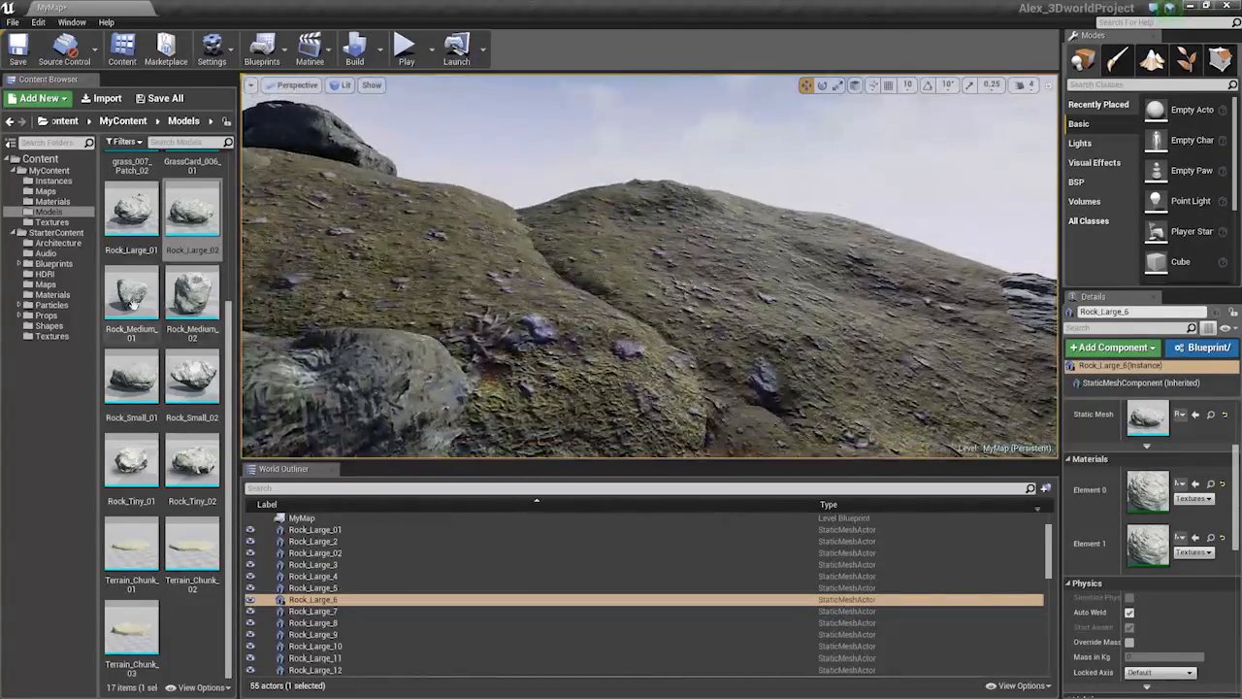
left_click_drag(131, 292, 624, 298)
key("w")
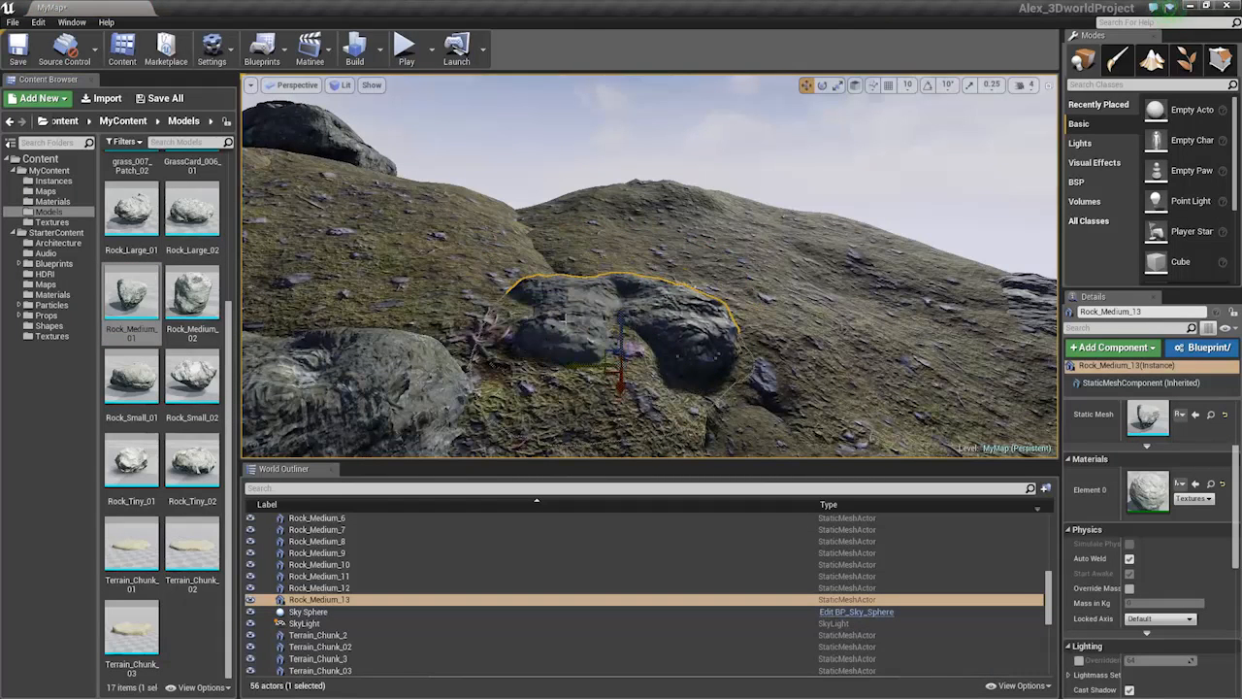
Place a Rock_Small_02 above the medium rock and rotate it past 125 degrees
left_click_drag(192, 379, 549, 250)
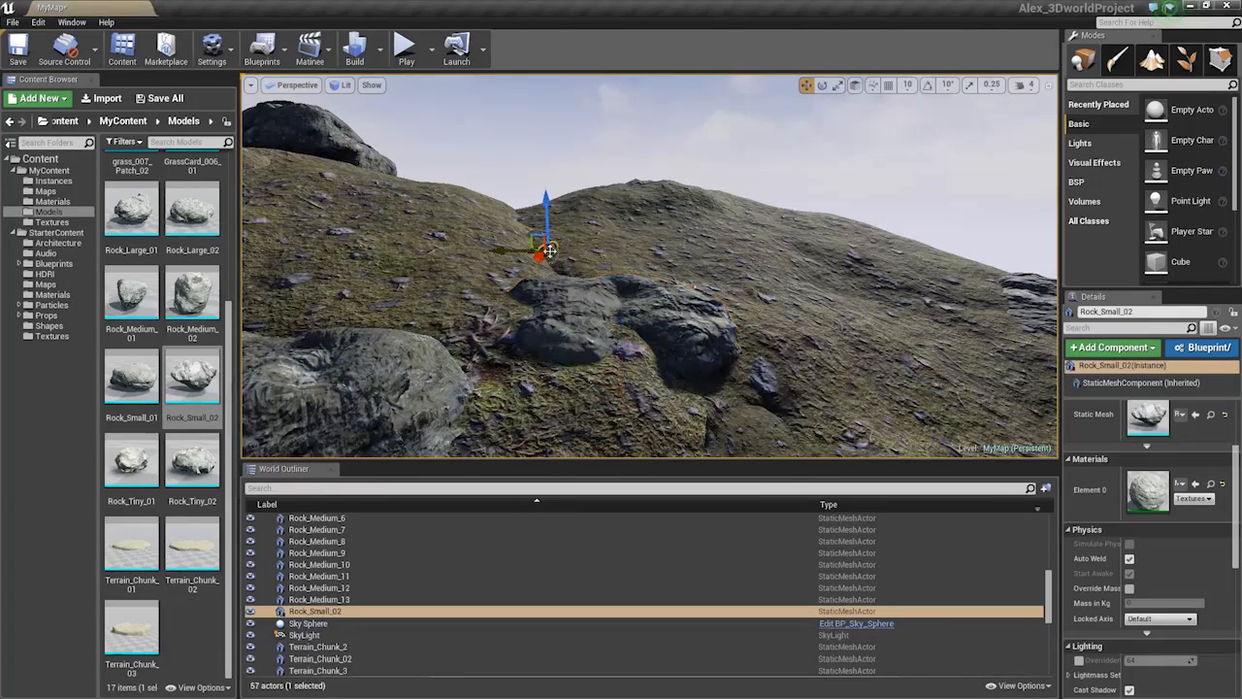
key("e")
key("r")
key("e")
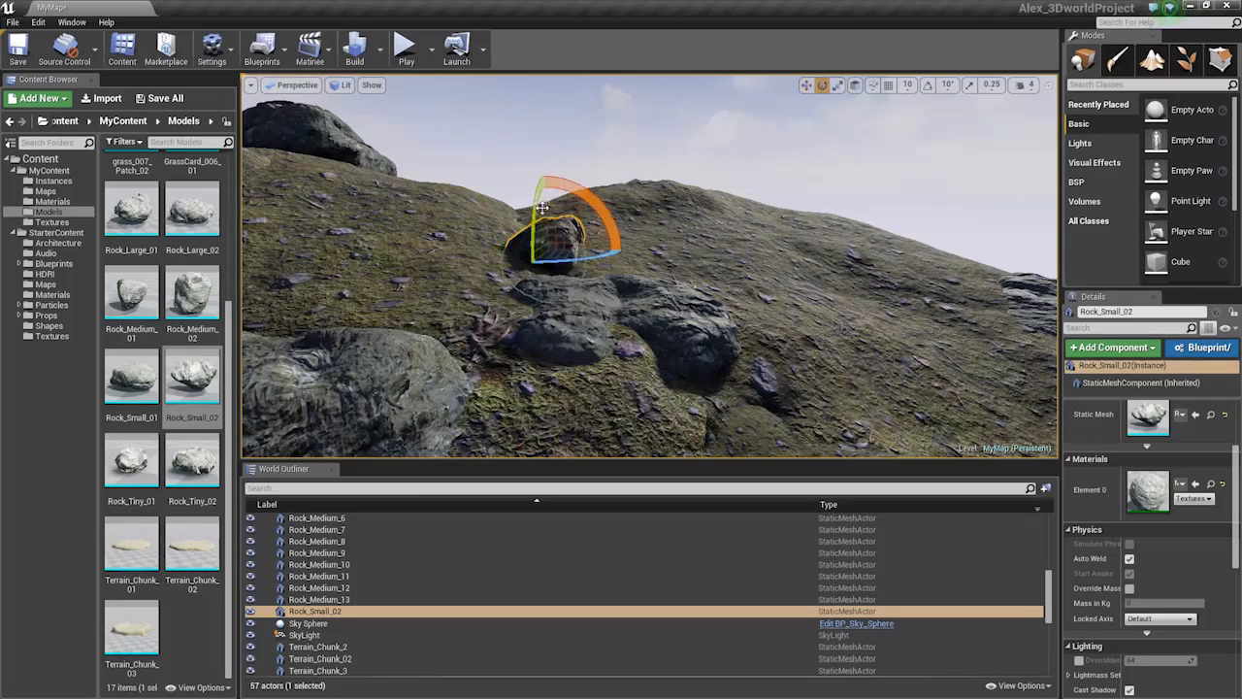
left_click_drag(580, 185, 685, 236)
key("r")
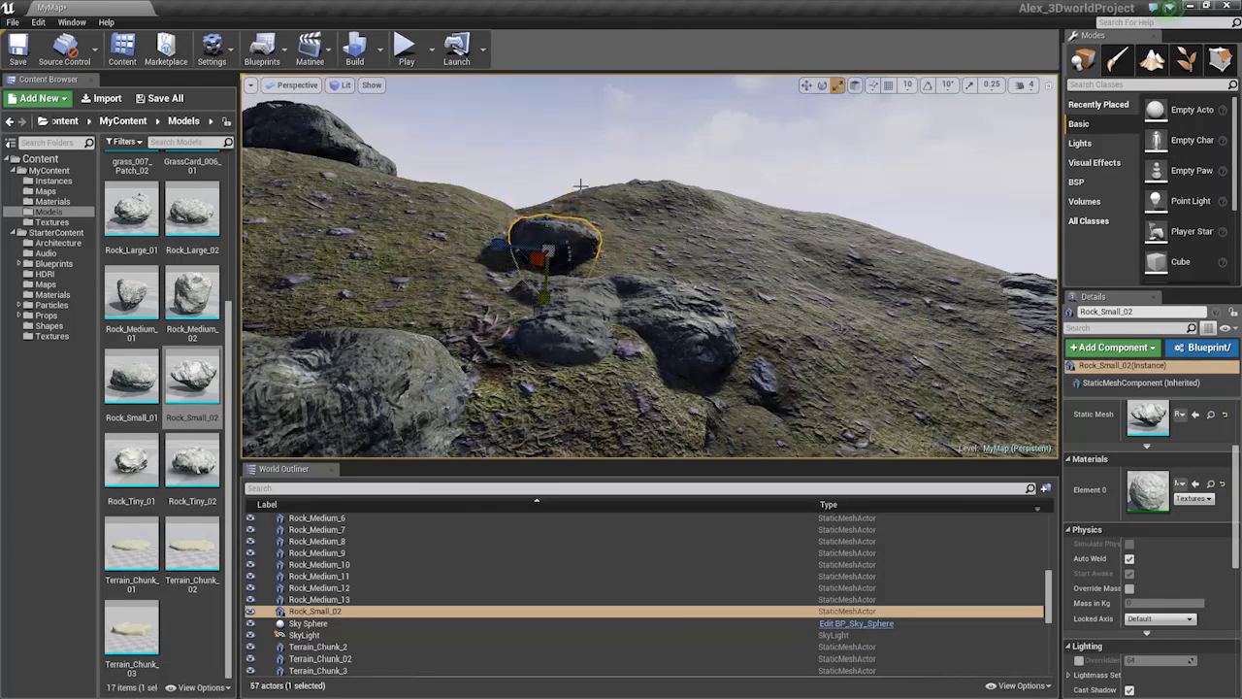
key("r")
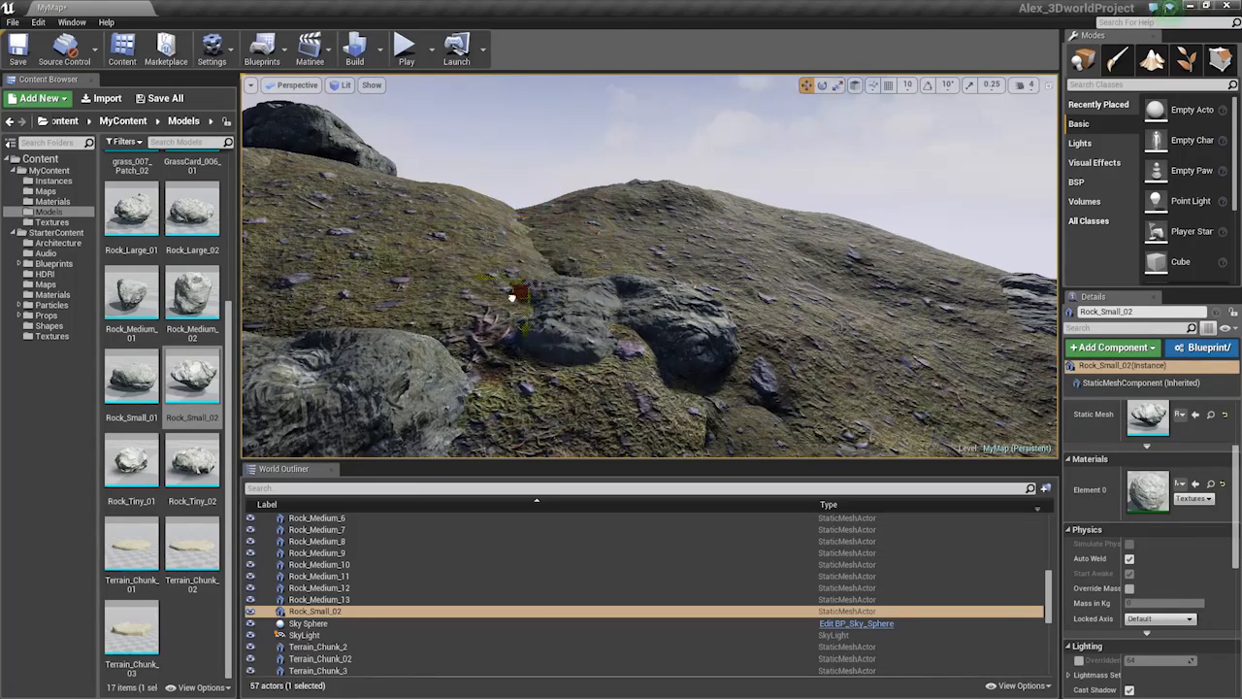
Deselect the rock and fly back over the rocky valley, selecting Terrain_Chunk_03
key("Escape")
key("s")
mouse_move(550, 255)
right_mouse_down()
mouse_move(575, 226)
mouse_move(568, 270)
right_mouse_up()
key("w")
key("w")
left_click(640, 294)
key("w")
right_click_drag(640, 295, 645, 250)
left_click(668, 278)
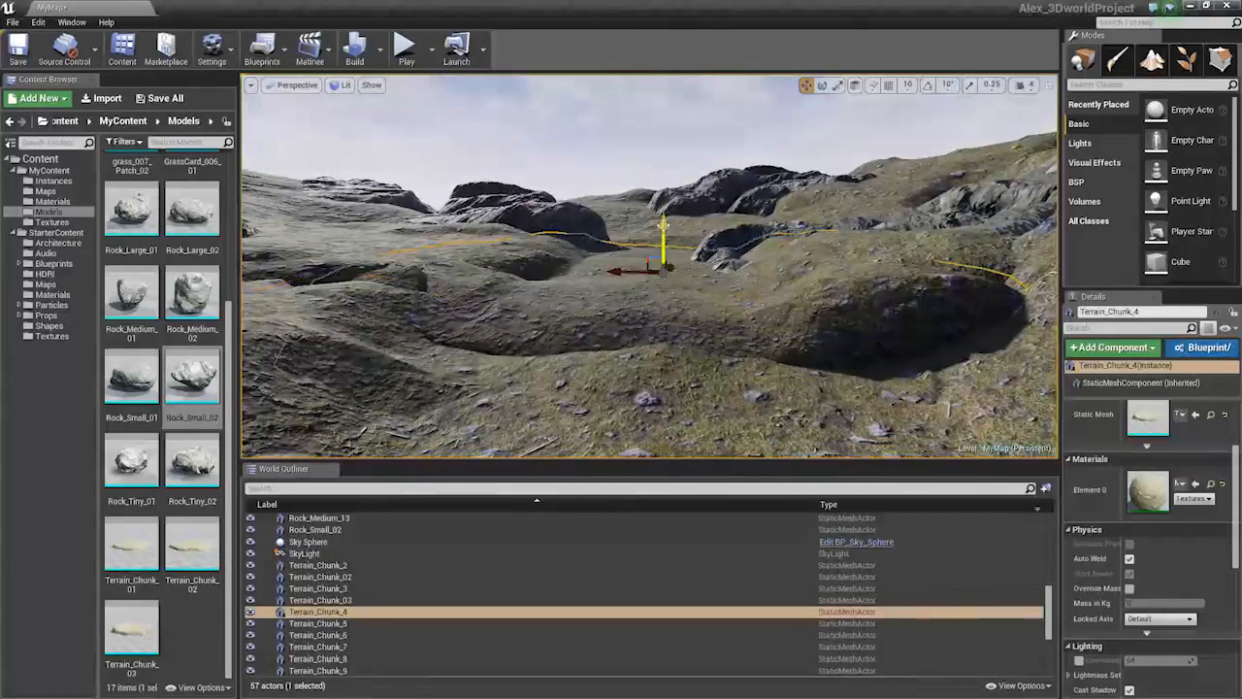
left_click_drag(663, 226, 663, 230)
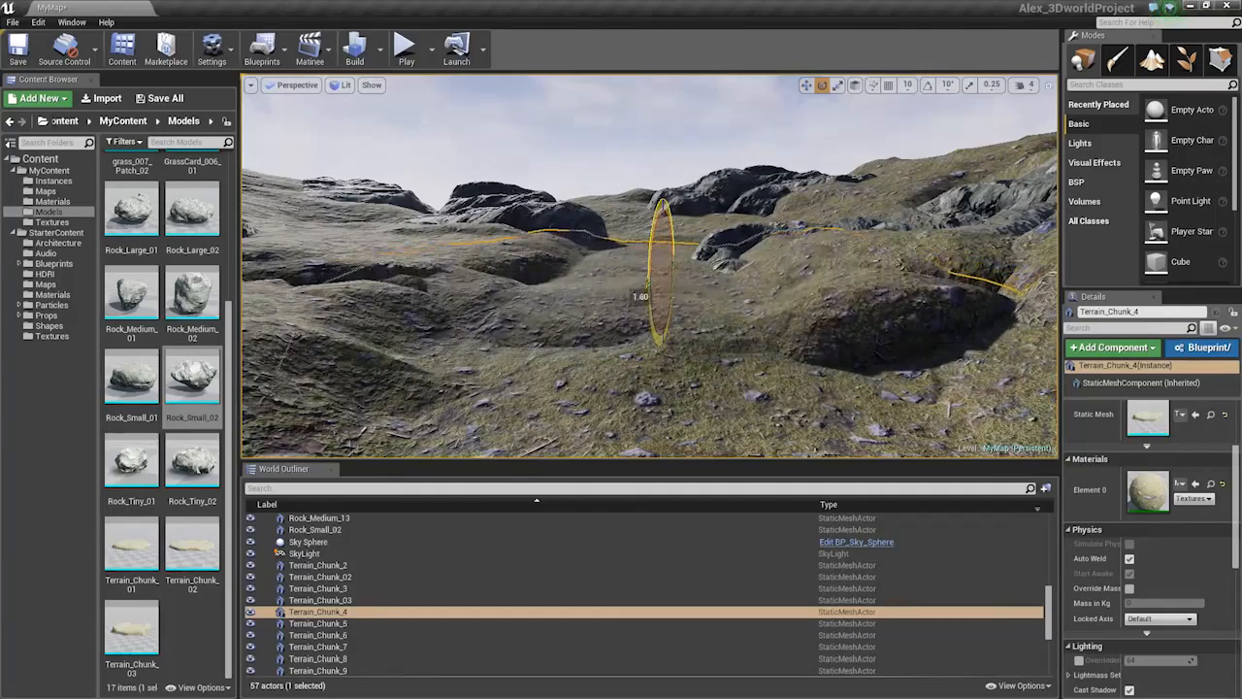
right_click_drag(663, 277, 730, 309)
key("w")
left_click(682, 305)
key("d")
key("w")
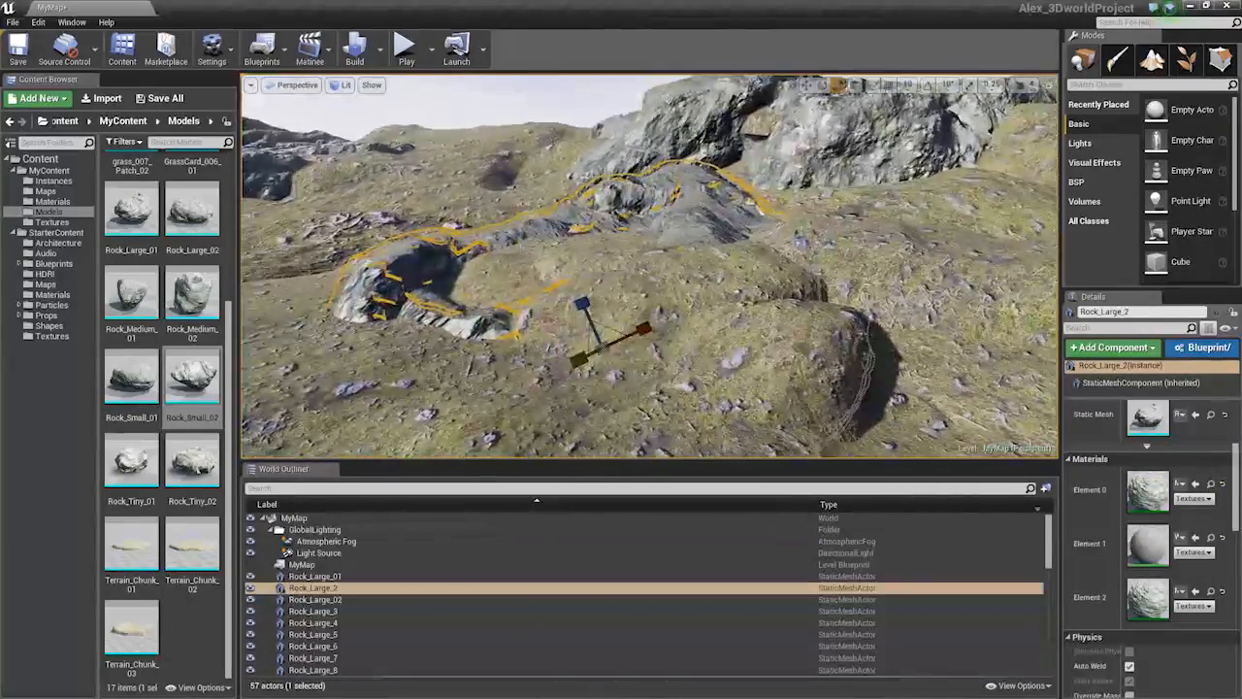
key("w")
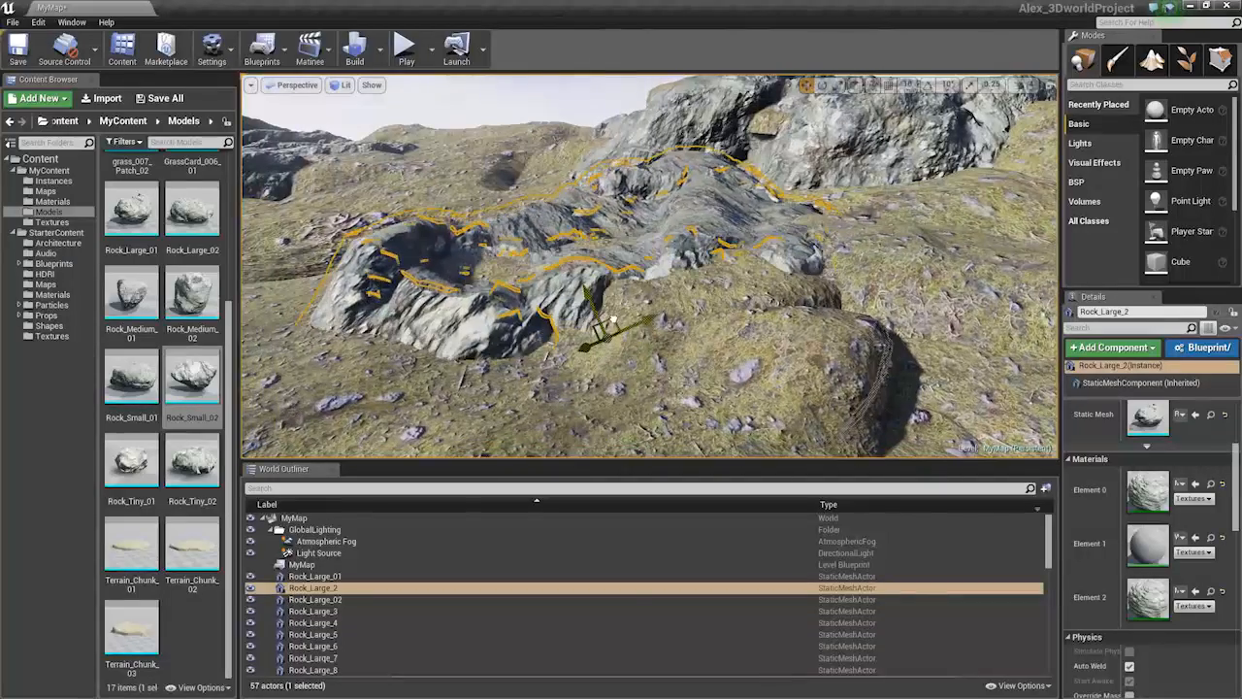
key("s")
right_click_drag(648, 281, 502, 233)
left_click(669, 255)
key("s")
key("a")
right_click_drag(631, 248, 672, 239)
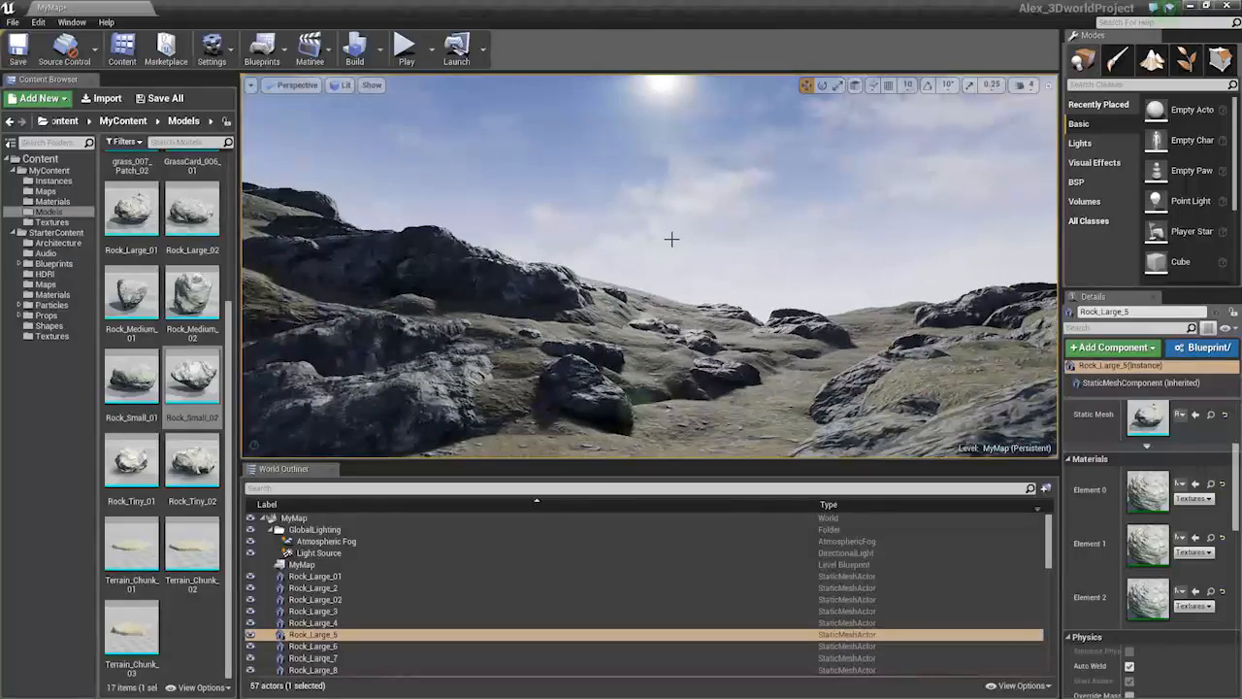
mouse_move(635, 281)
right_mouse_down()
mouse_move(636, 295)
mouse_move(636, 272)
mouse_move(631, 284)
mouse_move(648, 279)
mouse_move(648, 293)
mouse_move(648, 281)
right_mouse_up()
key("w")
key("s")
key("w")
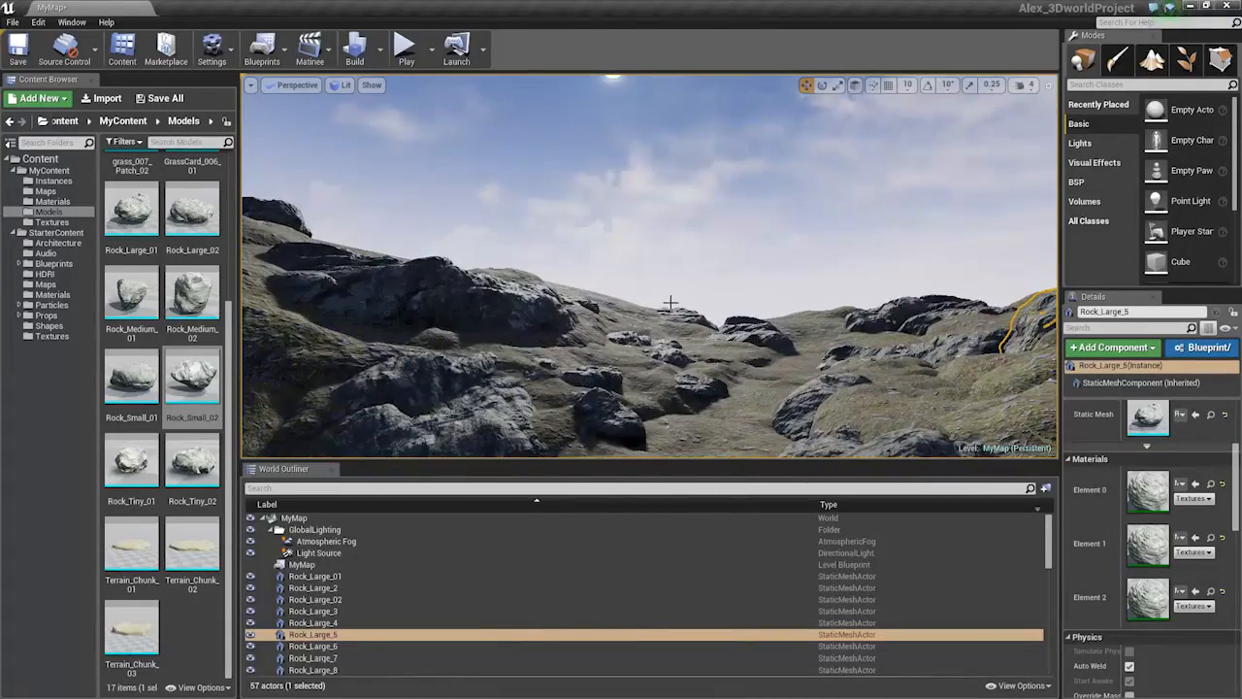
right_click_drag(670, 311, 762, 384)
left_click(740, 372)
key("ctrl+z")
left_click(765, 321)
Fly over the terrain and rocks, selecting Terrain_Chunk_2, the Sky Sphere and Rock_Large_13
left_click(621, 302)
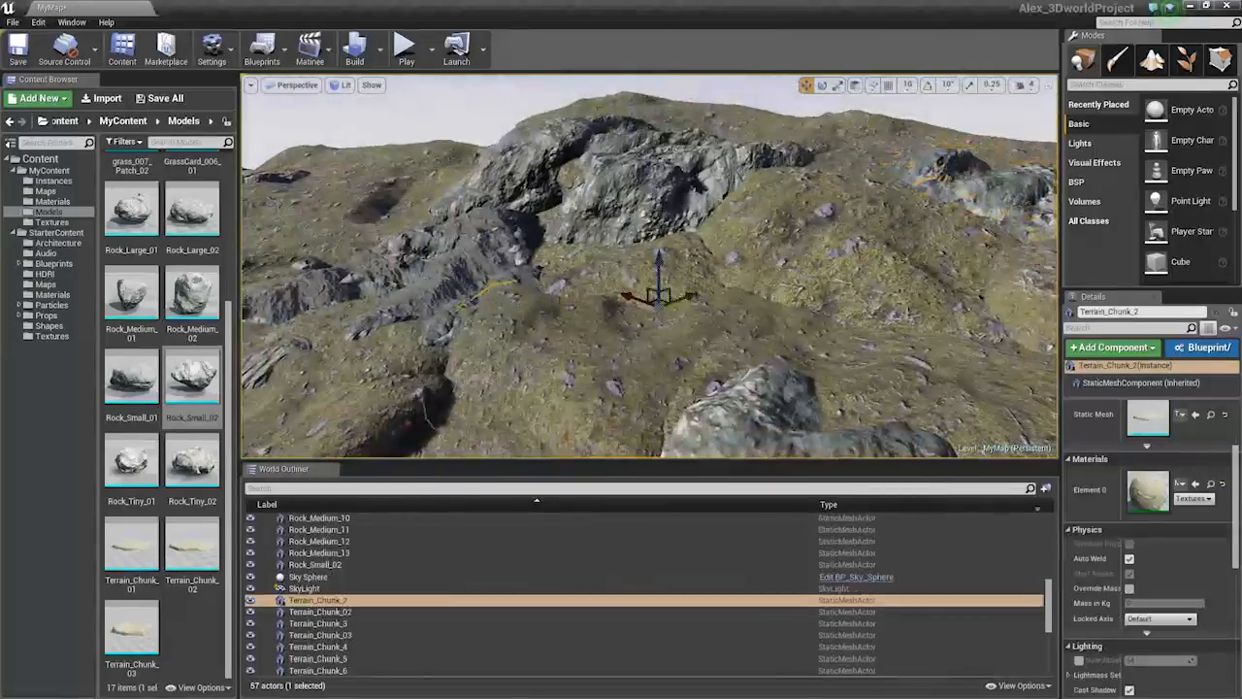
mouse_move(621, 303)
right_mouse_down()
mouse_move(691, 300)
mouse_move(617, 311)
mouse_move(621, 350)
mouse_move(636, 320)
right_mouse_up()
left_click_drag(558, 165, 582, 155)
right_click_drag(582, 156, 476, 112)
mouse_move(718, 273)
right_mouse_down()
mouse_move(720, 260)
mouse_move(720, 276)
right_mouse_up()
left_click(282, 578)
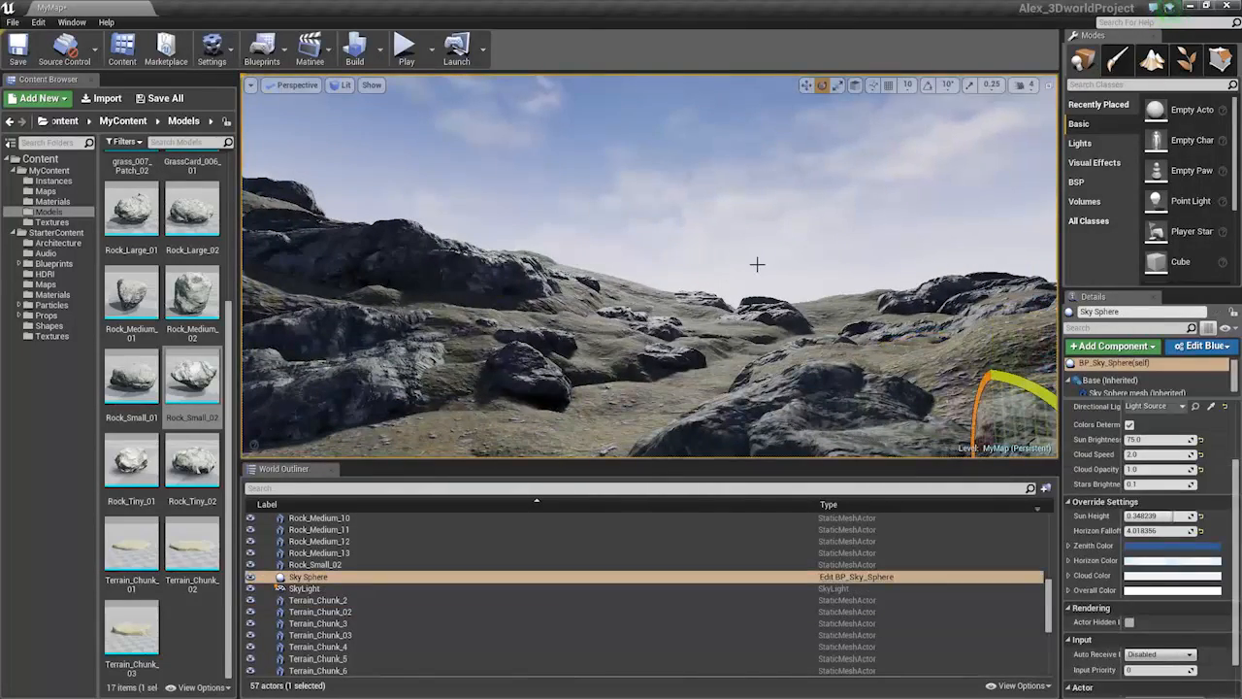
left_click(703, 299)
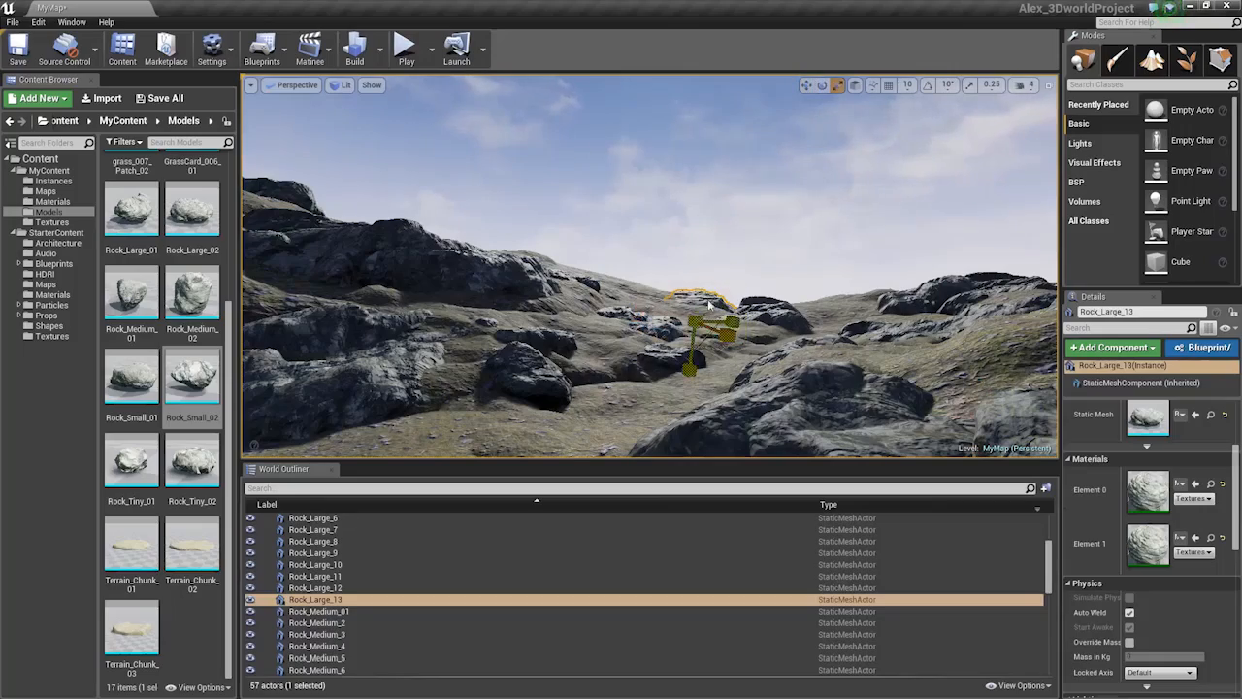
key("Escape")
key("w")
right_click_drag(708, 305, 705, 304)
Alt-drag Rock_Medium_13 to copy it onto the right hill, then raise the copy onto the slope
left_click(837, 300)
key("w")
left_click(601, 348)
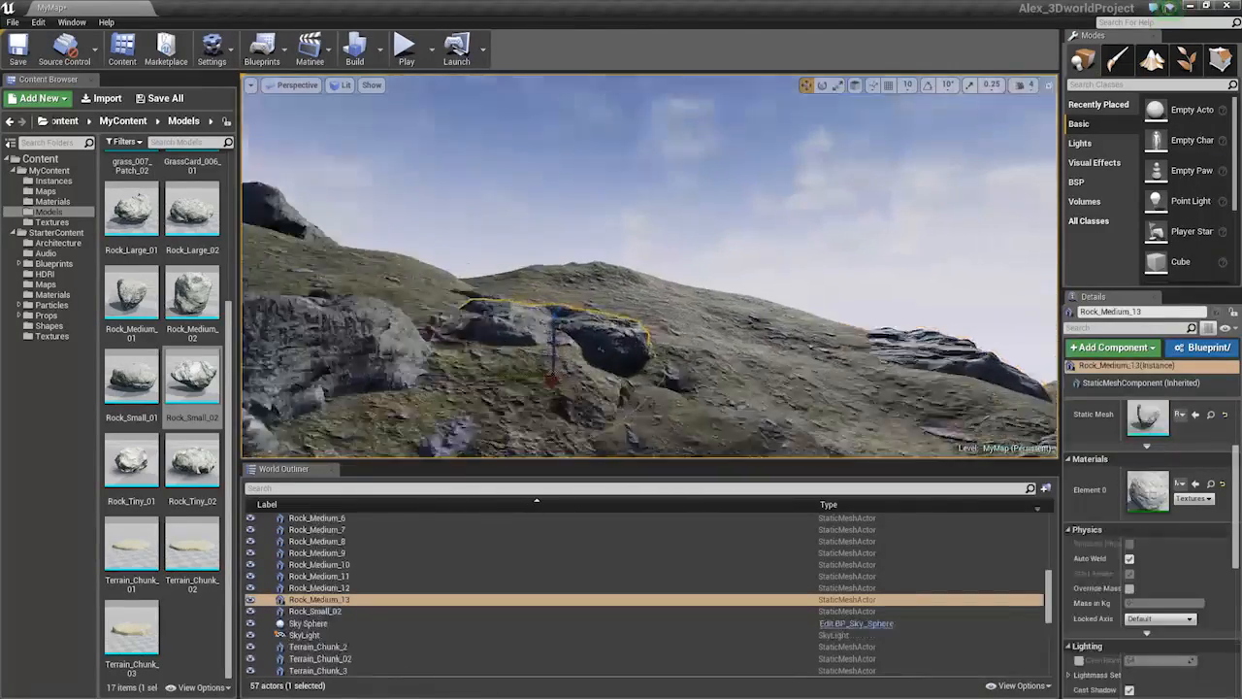
right_click_drag(600, 348, 532, 318)
left_click_drag(508, 320, 821, 260, "alt")
left_click_drag(841, 209, 842, 167)
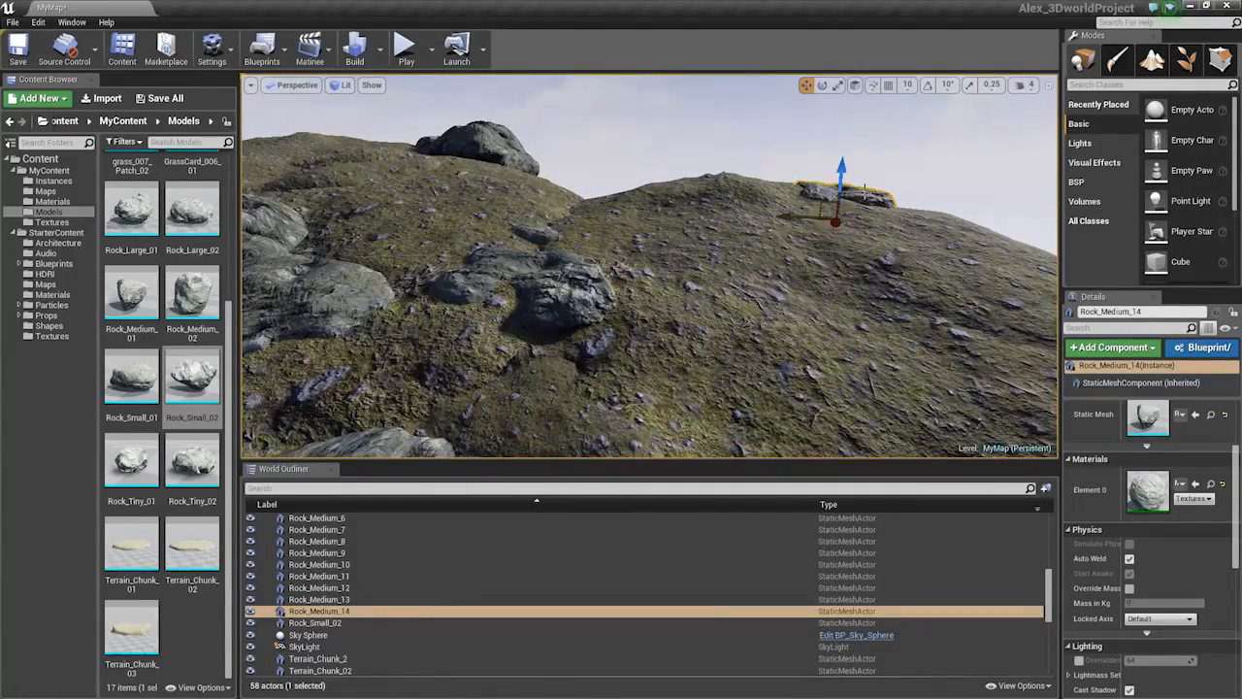
Swing the view around the rocky valley and select the new Rock_Medium_14 copy
key("Escape")
right_click_drag(851, 220, 848, 225)
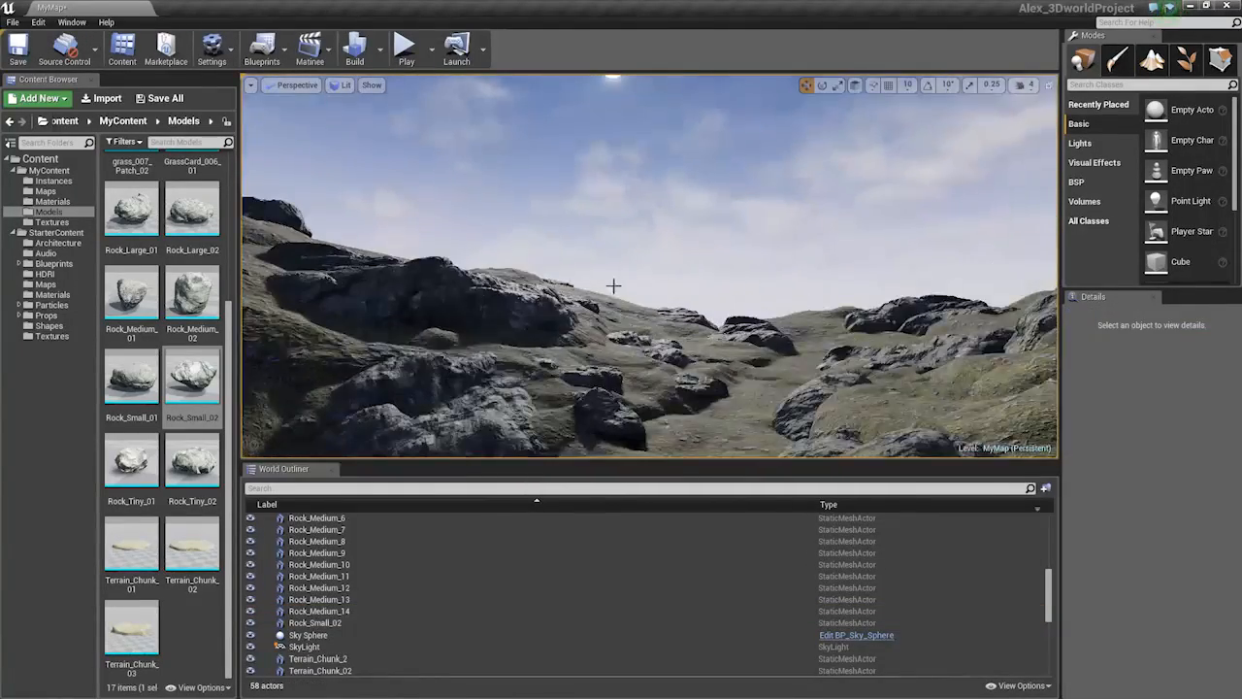
left_click(557, 283)
left_click(561, 281)
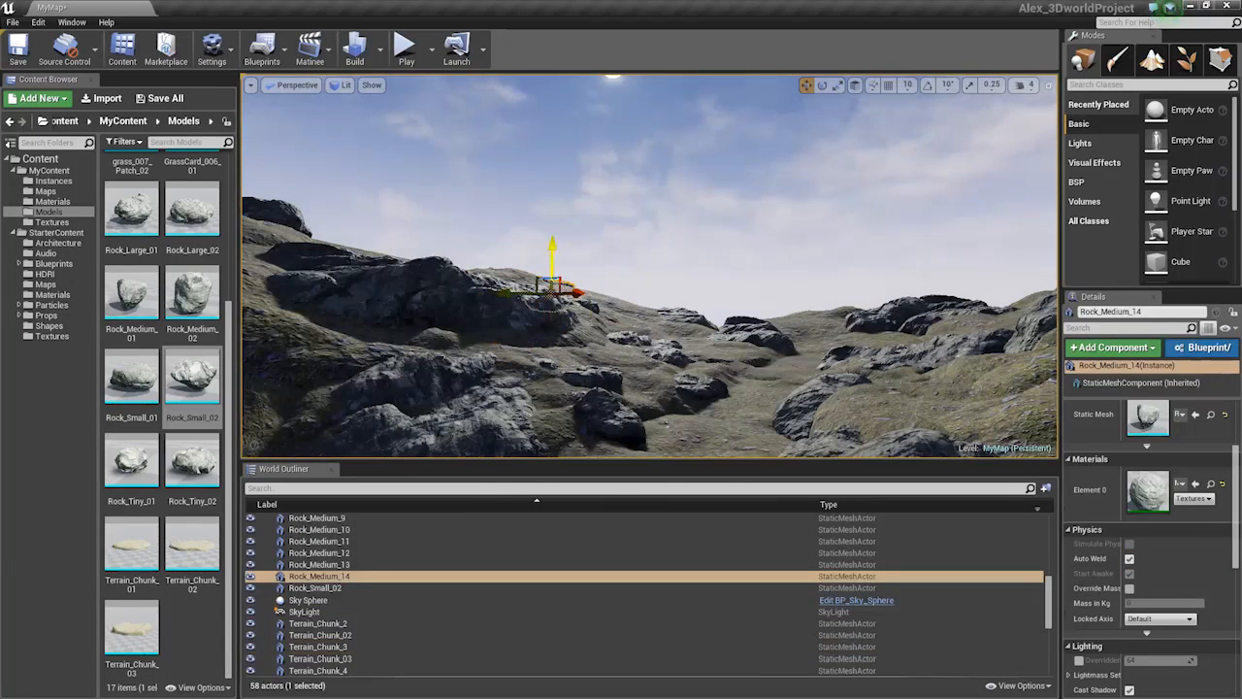
left_click(643, 253)
right_click_drag(669, 255, 684, 295)
Duplicate the medium rock beside the boulder twice, making Rock_Medium_15 and Rock_Medium_16
left_click(419, 321)
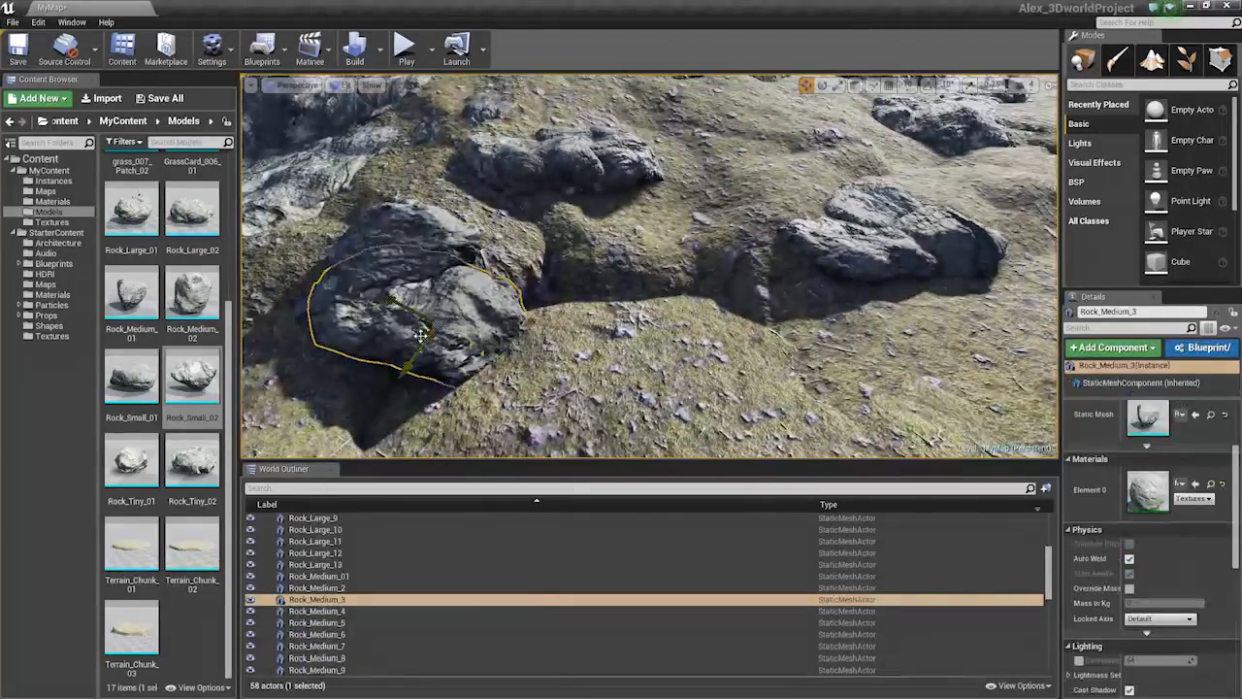
left_click_drag(433, 319, 591, 313, "alt")
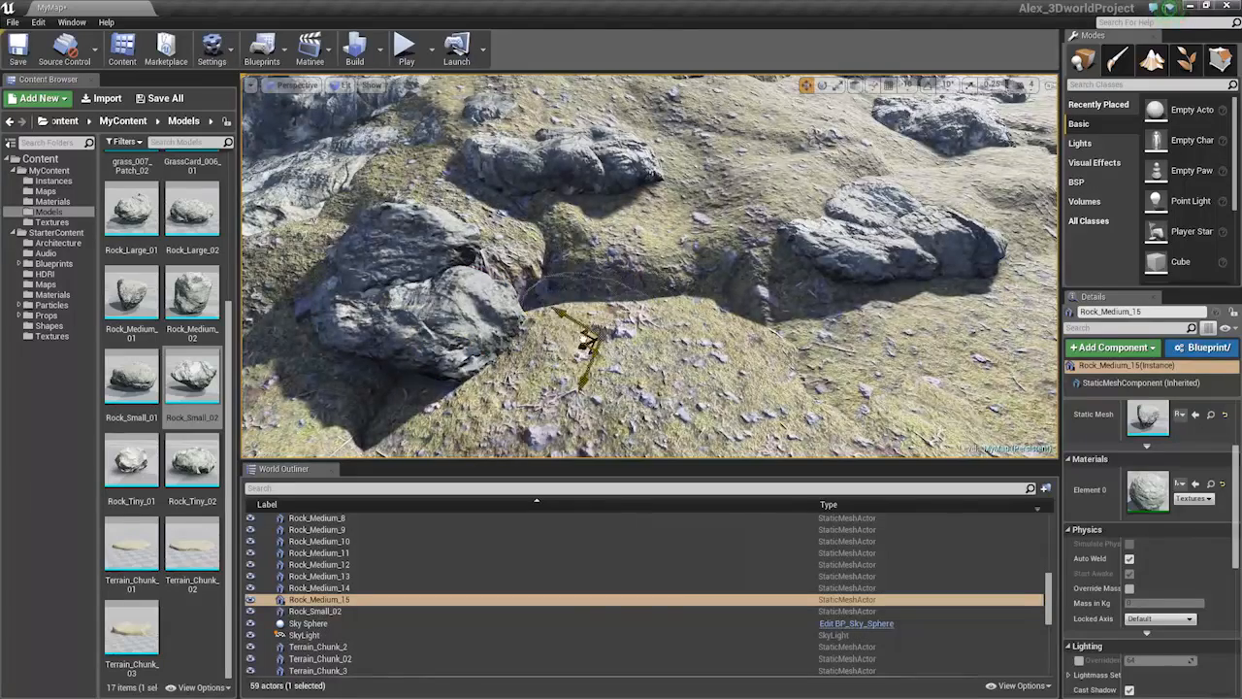
mouse_move(555, 348)
left_mouse_down()
mouse_move(624, 319)
mouse_move(573, 336)
left_mouse_up()
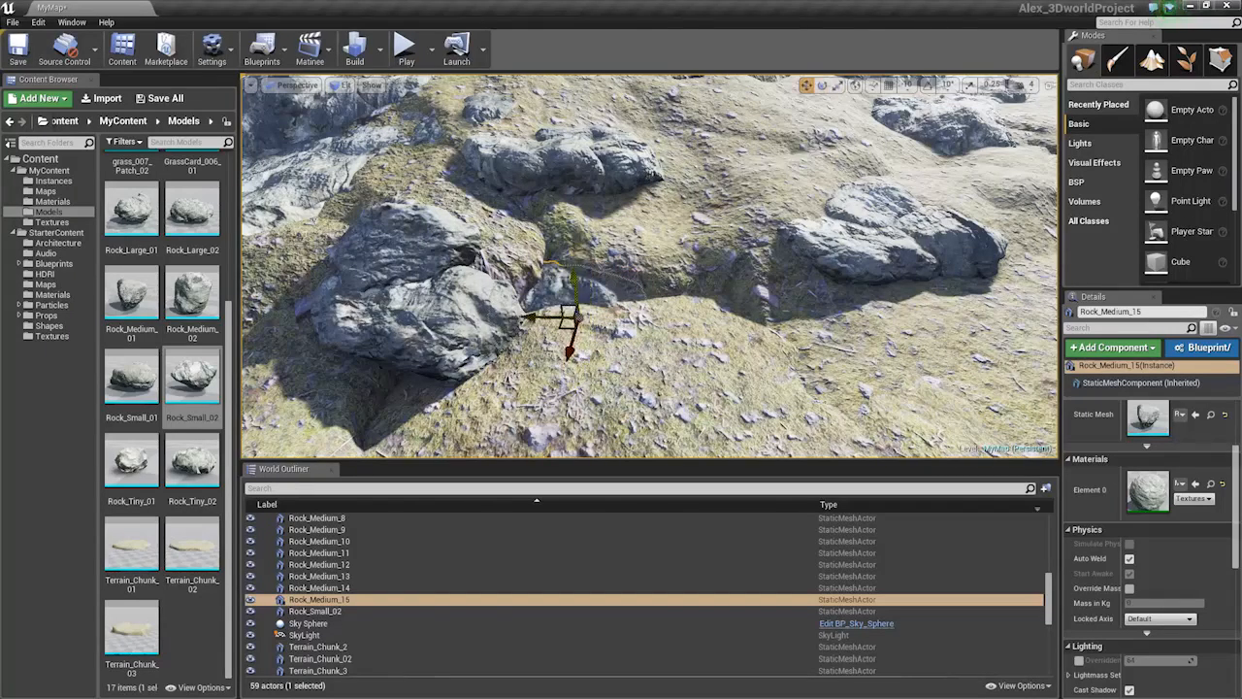
left_click_drag(560, 312, 726, 280, "alt")
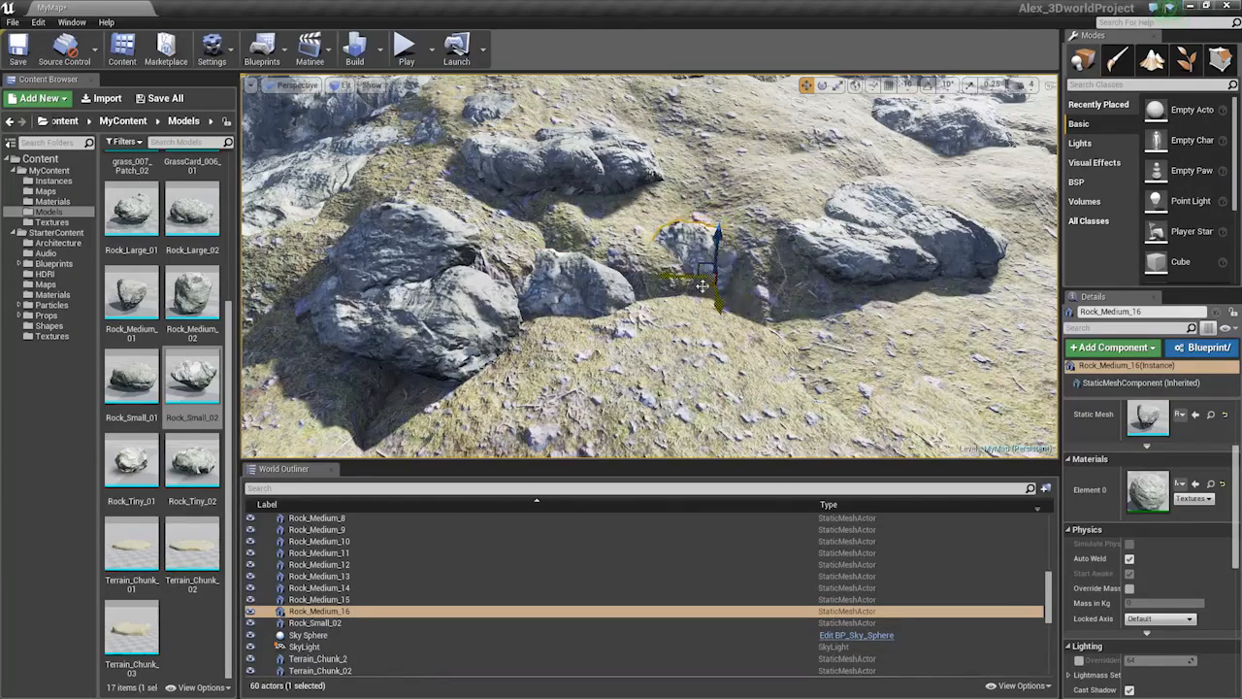
Rotate Rock_Medium_16 about 42° and sink it partly into the terrain
key("Escape")
right_click_drag(685, 245, 675, 294)
left_click(597, 265)
left_click_drag(624, 307, 691, 386)
key("e")
right_click_drag(691, 386, 529, 342)
key("w")
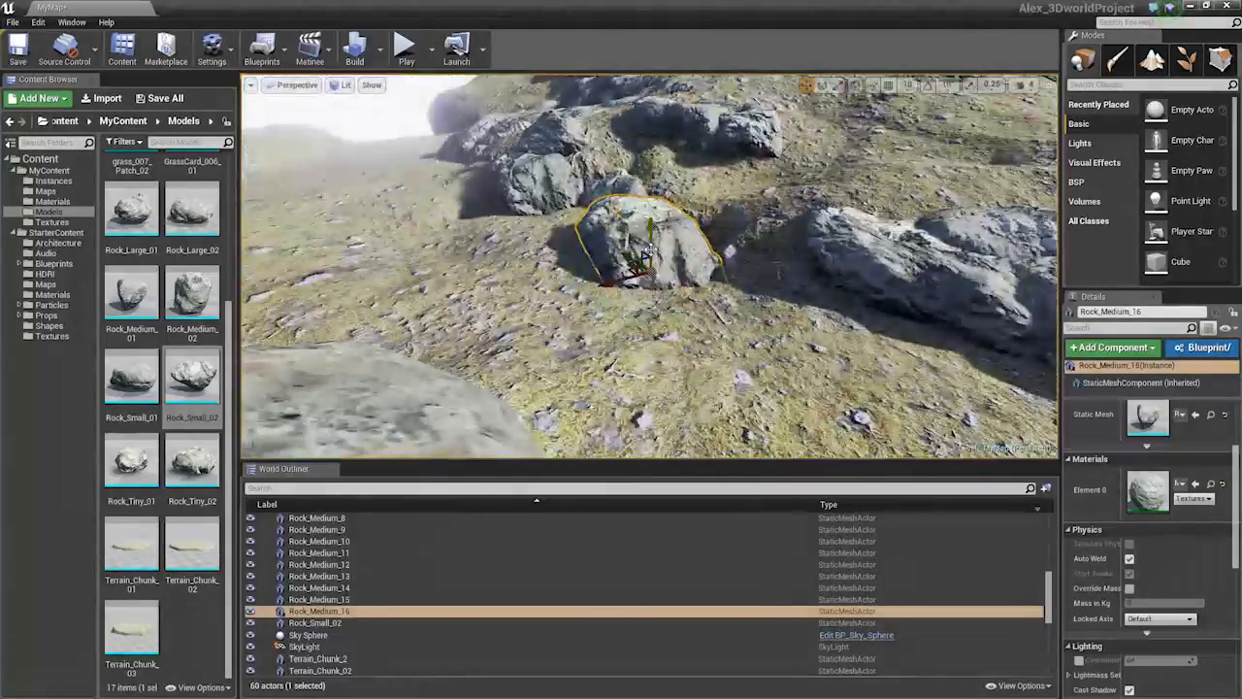
left_click_drag(661, 291, 649, 303)
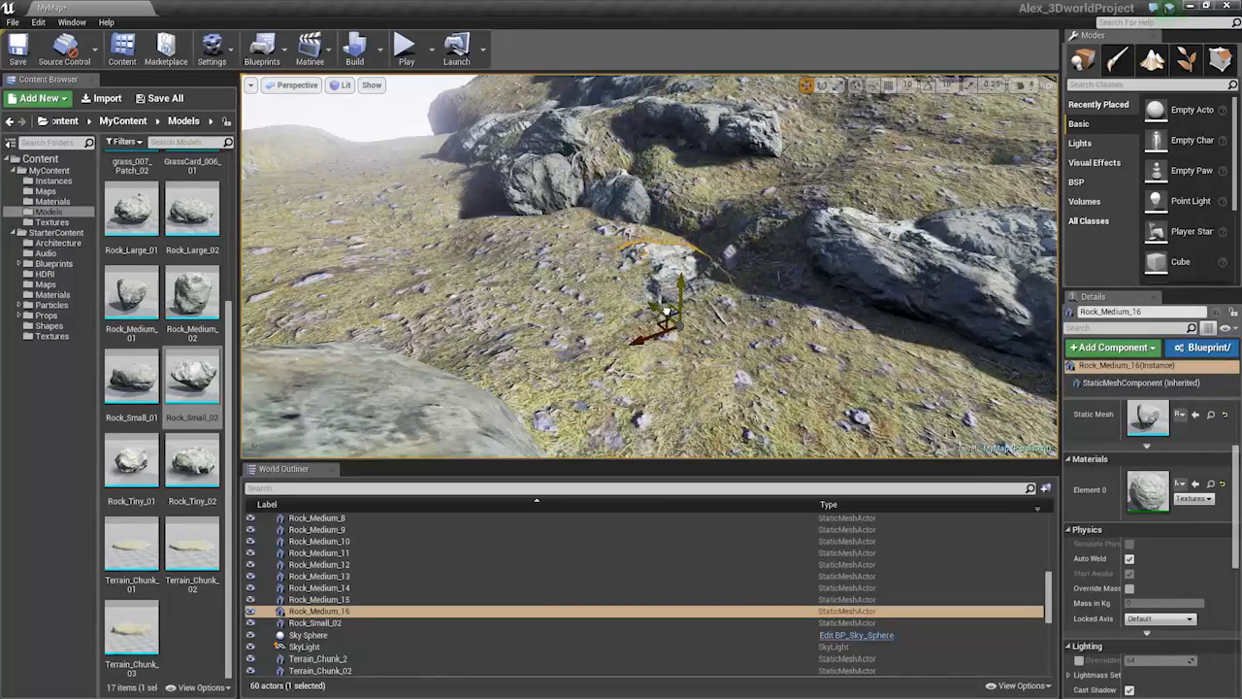
left_click_drag(667, 311, 692, 377, "alt")
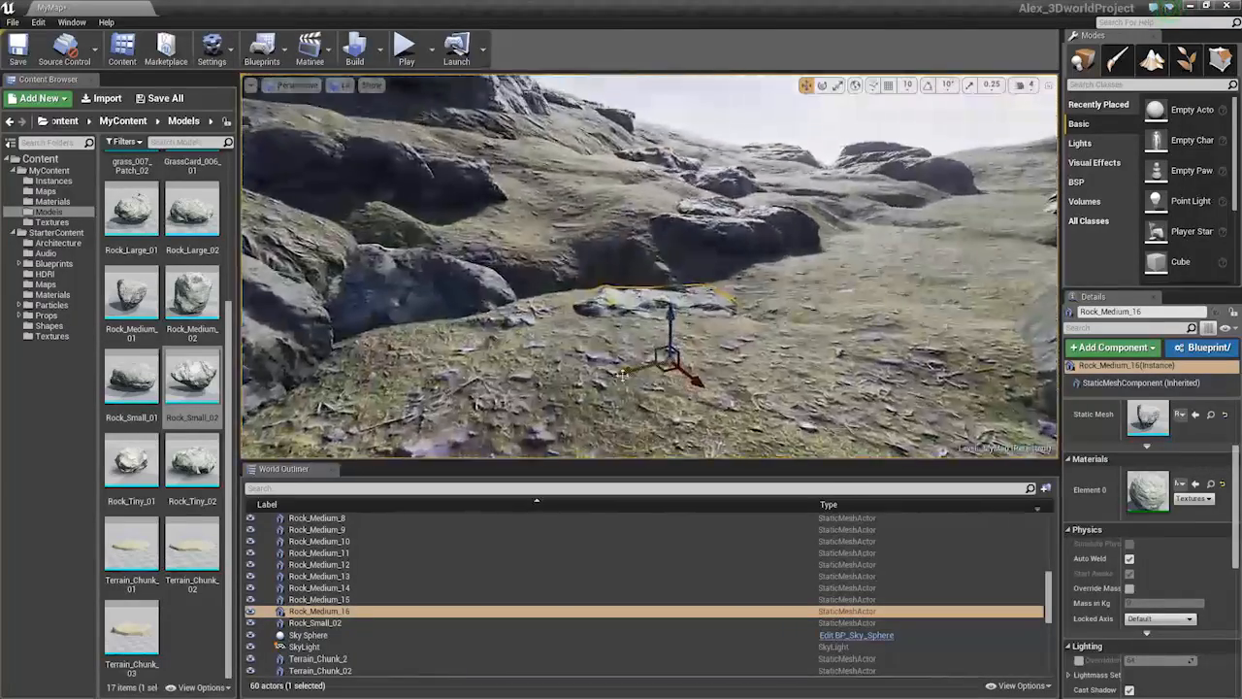
Clear the selection and pull the view back to see the foreground rocks
left_click(677, 380)
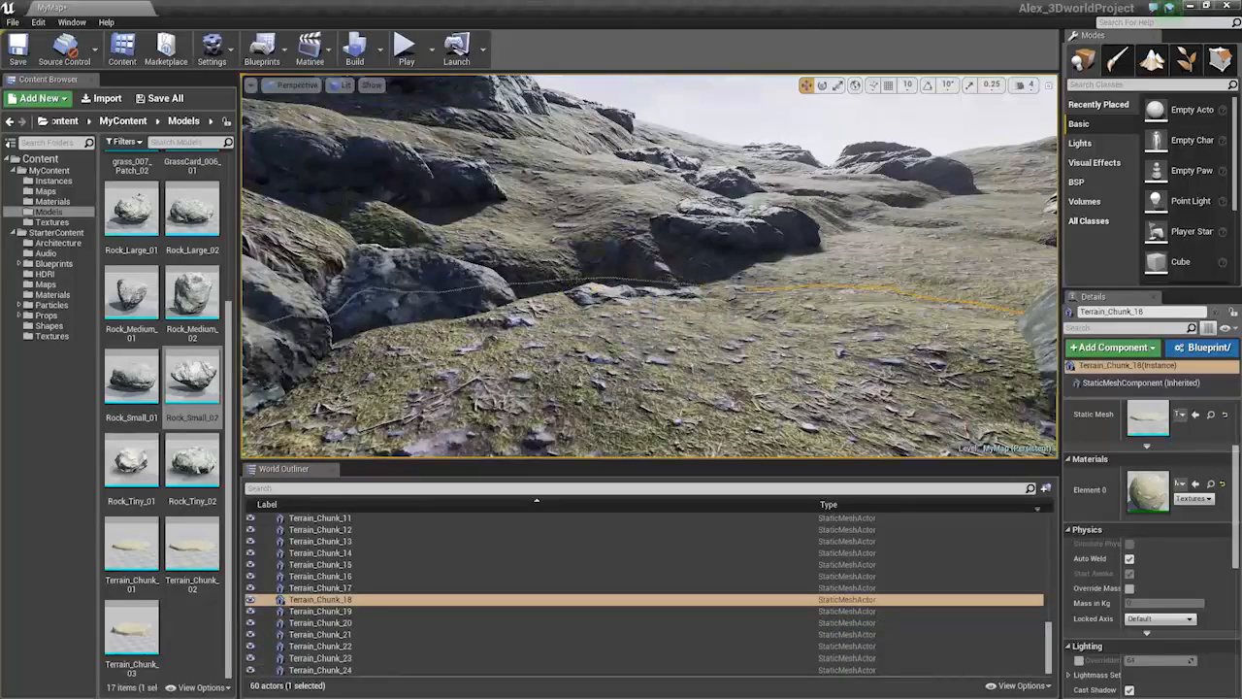
key("Escape")
key("s")
right_click_drag(677, 380, 727, 378)
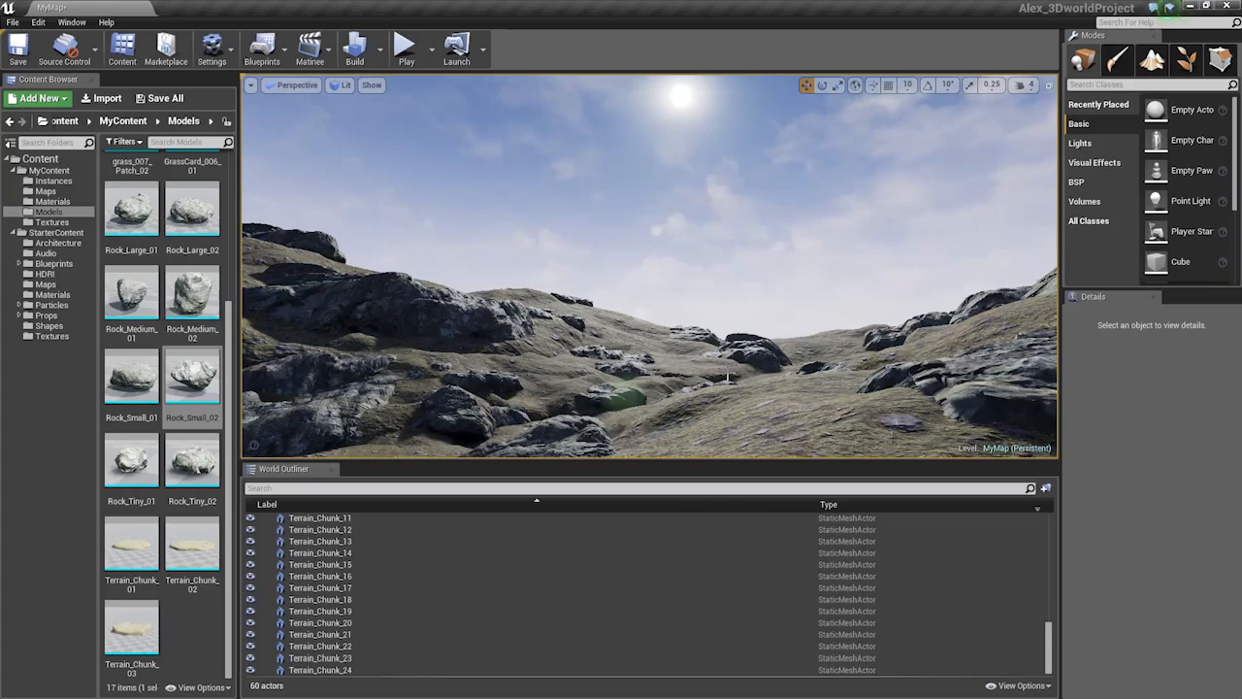
key("w")
right_click_drag(448, 222, 412, 218)
mouse_move(648, 266)
right_mouse_down()
mouse_move(563, 255)
mouse_move(607, 291)
mouse_move(621, 243)
mouse_move(650, 218)
mouse_move(654, 245)
right_mouse_up()
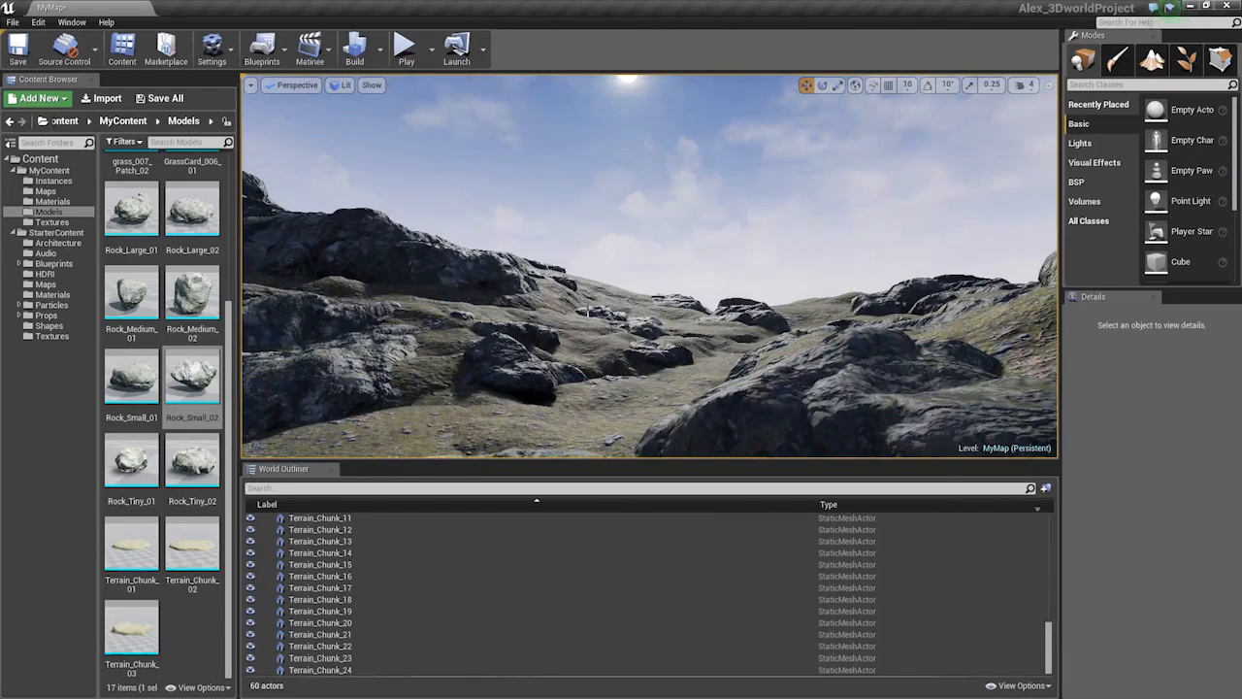
right_click_drag(591, 312, 534, 340)
Create a new material named MAT_Landscape in the Materials folder
left_click(55, 202)
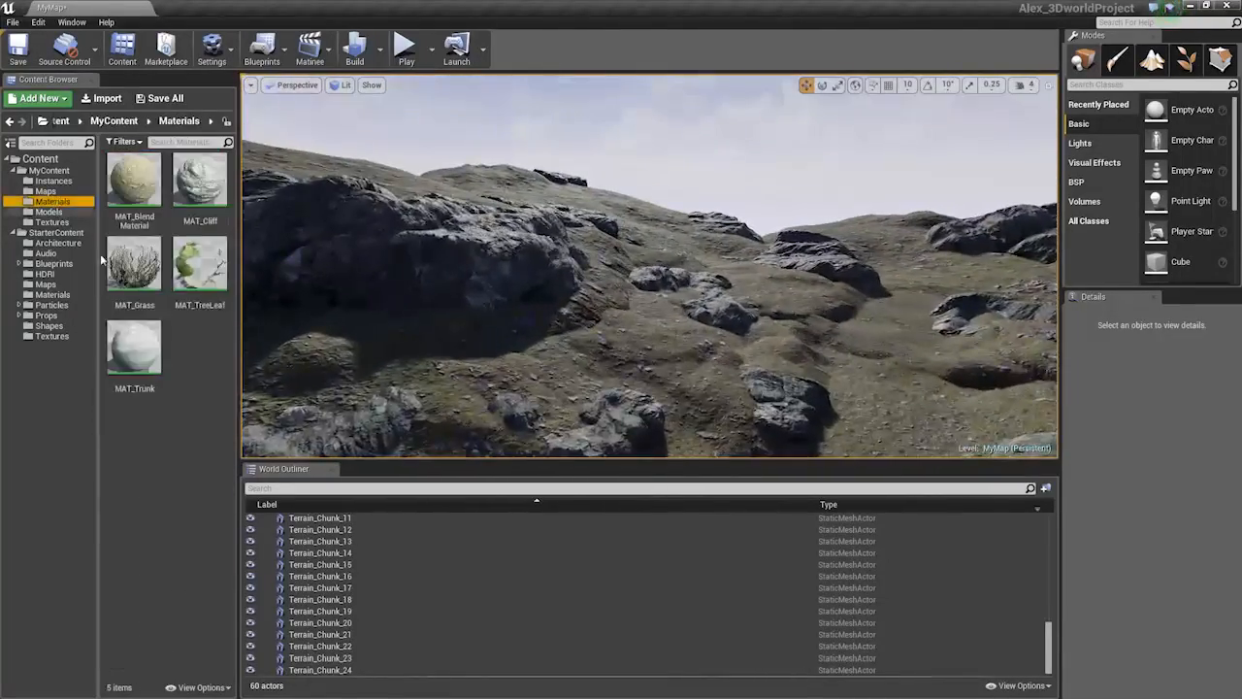
right_click(216, 372)
left_click(260, 537)
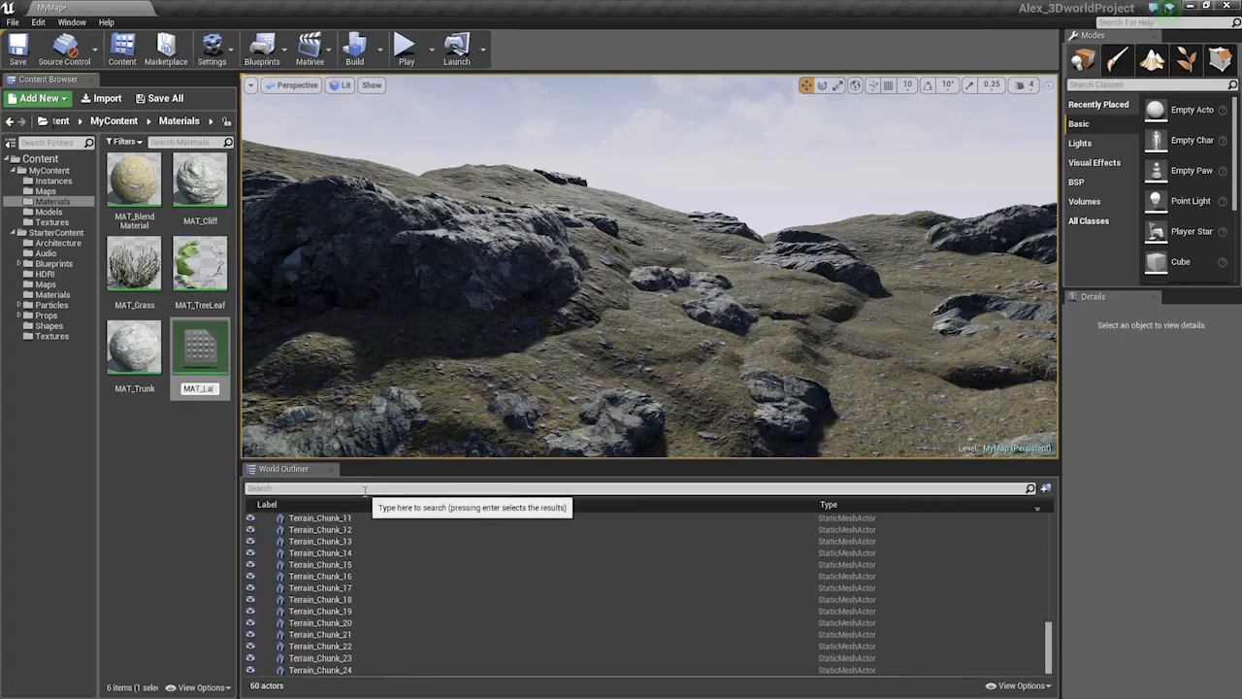
type("MAT_Landscape")
key("Return")
key("Return")
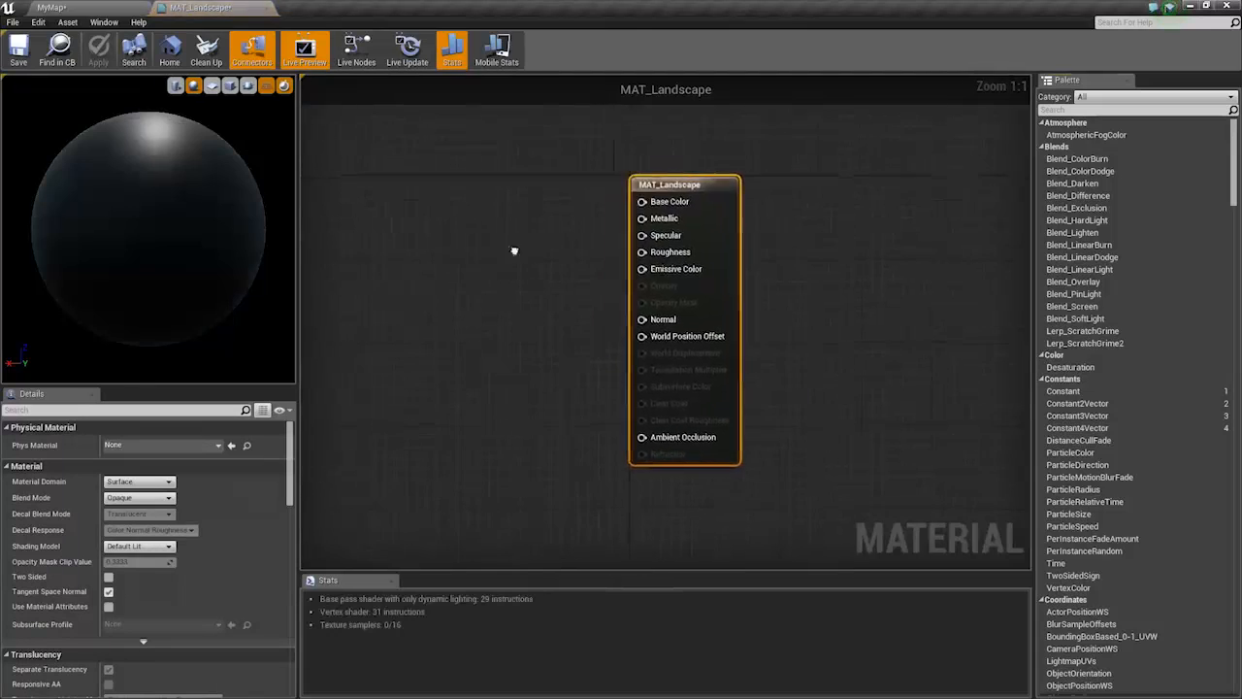
Add a Landscape Layer Blend node from the graph's node search, then delete it again
right_click_drag(513, 252, 687, 293)
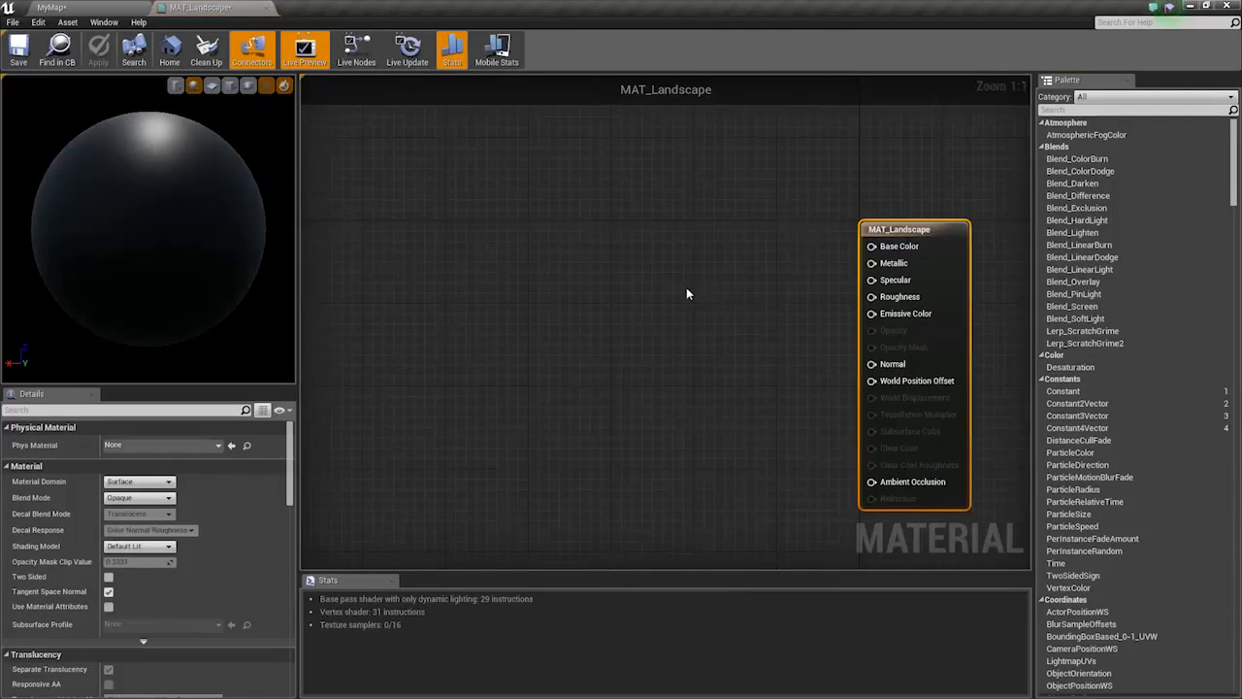
right_click(564, 226)
type("terrain")
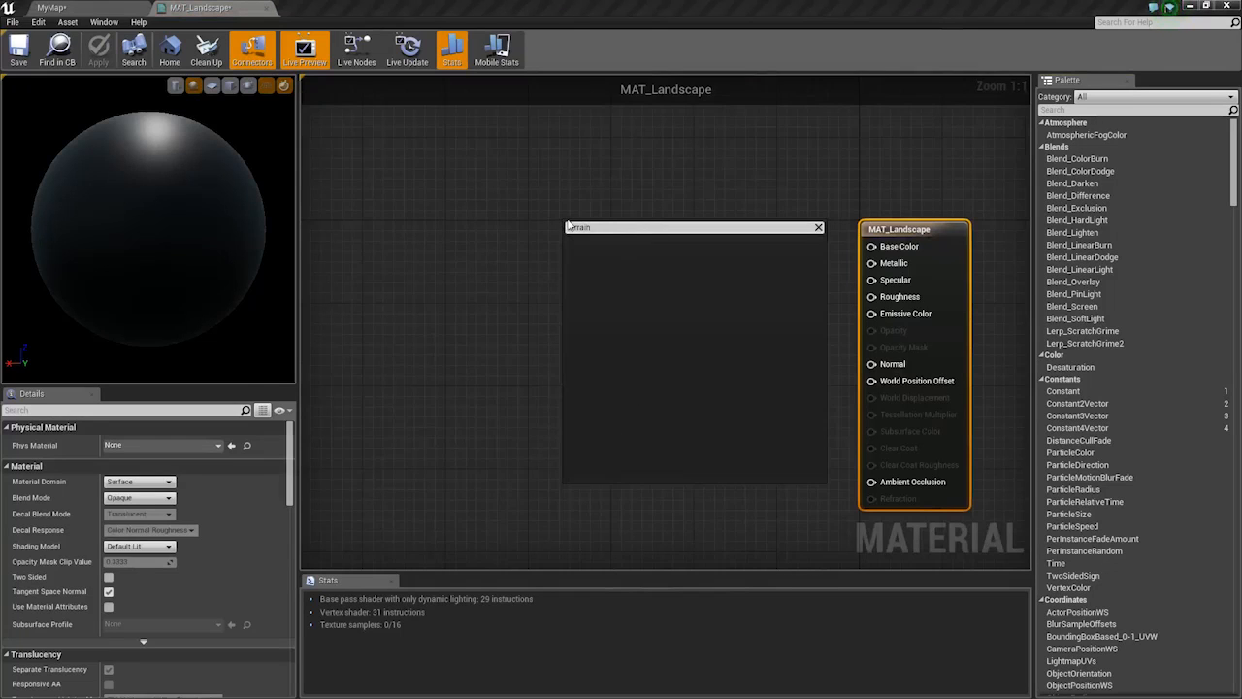
type("terr")
key("BackSpace")
key("BackSpace")
key("BackSpace")
key("BackSpace")
type("layer")
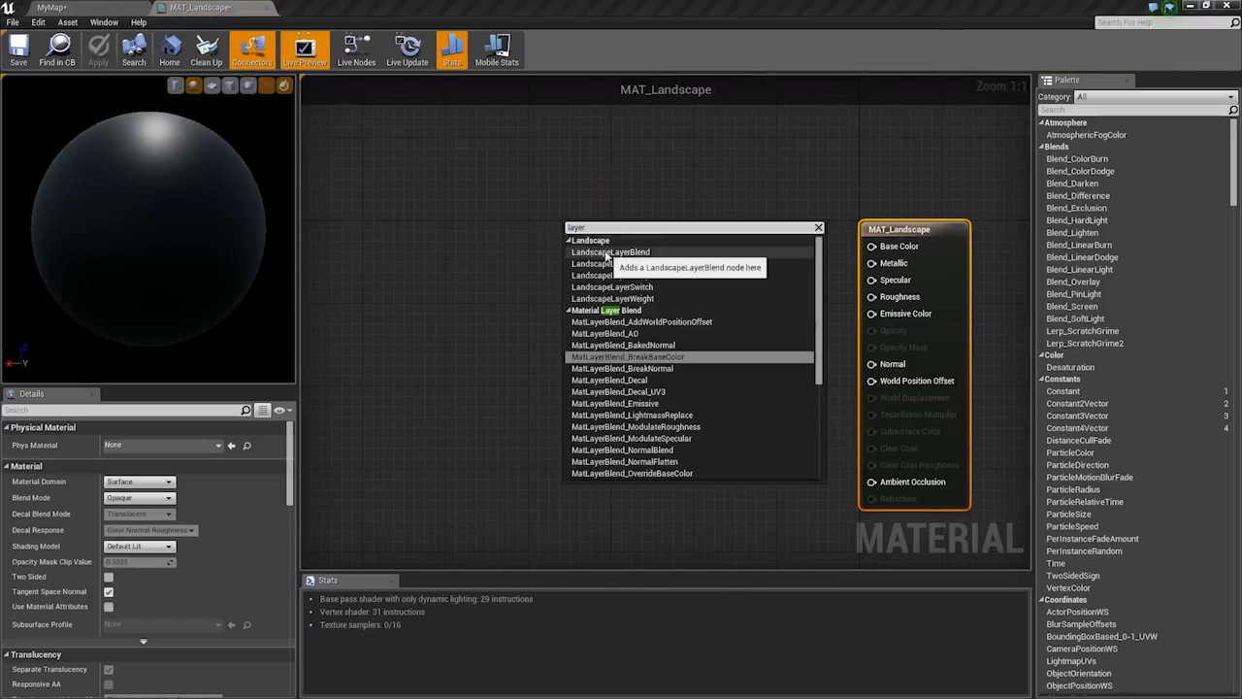
left_click(626, 252)
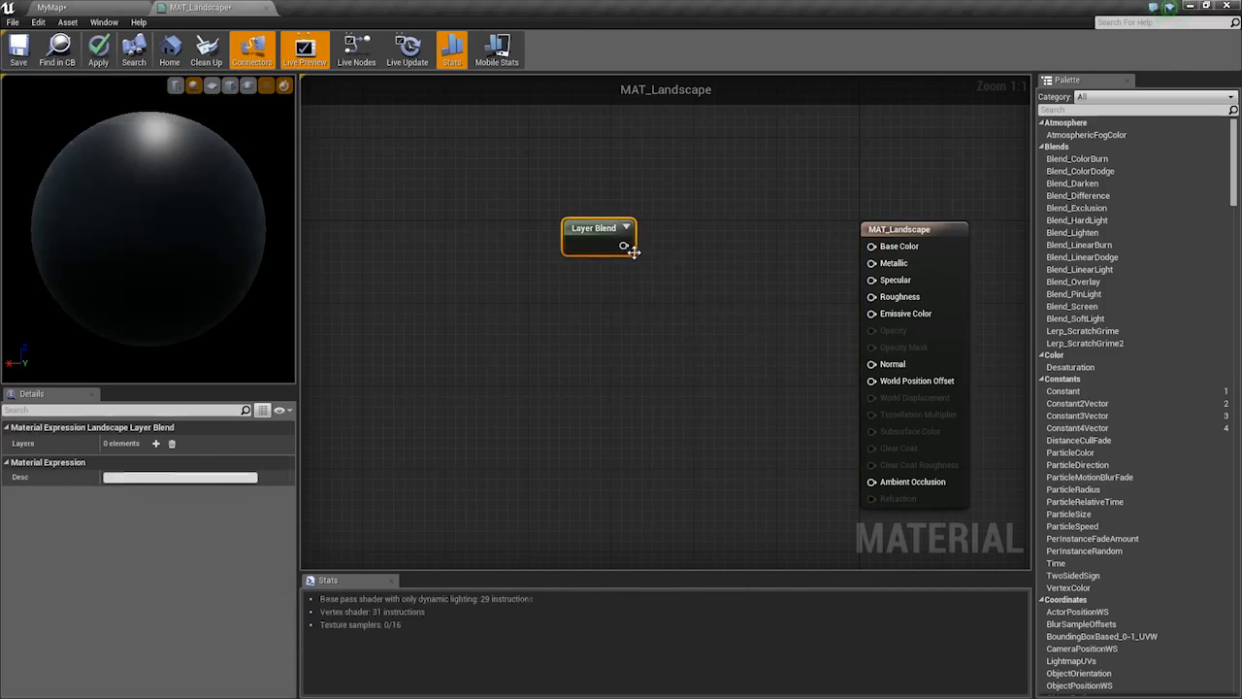
key("Delete")
Search nodes for 'layer', 'bl' and 'layer h' without adding any, then pan the graph
right_click(602, 248)
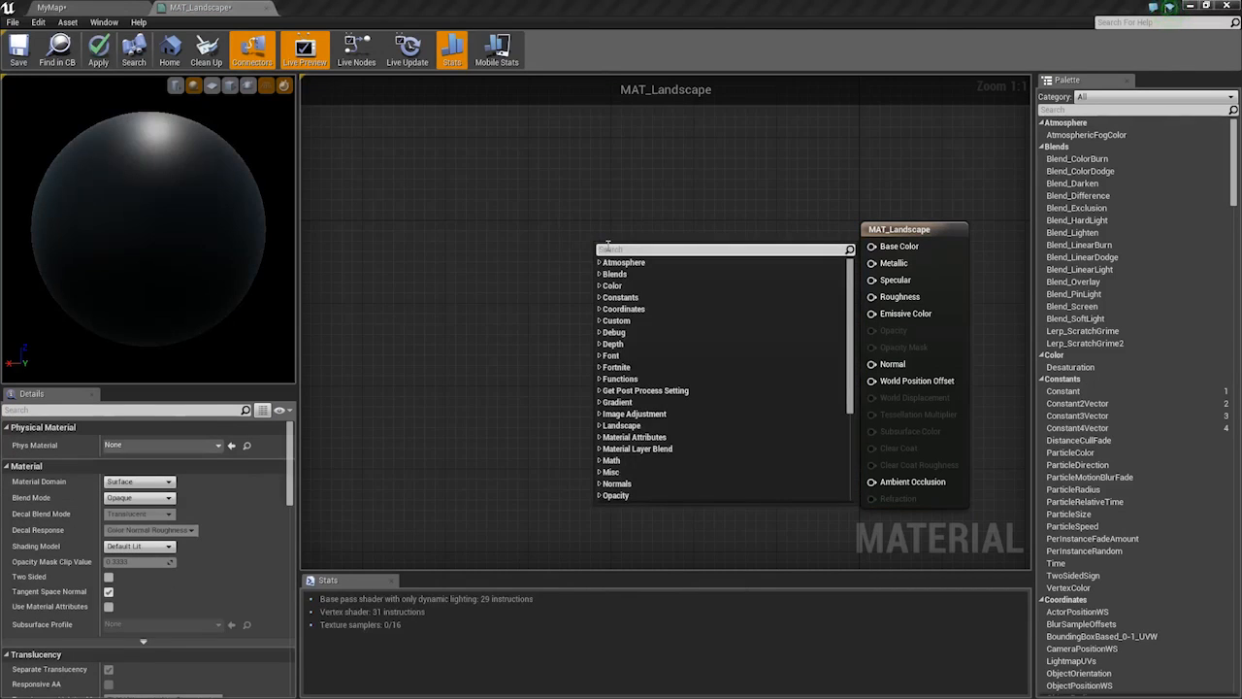
type("layer")
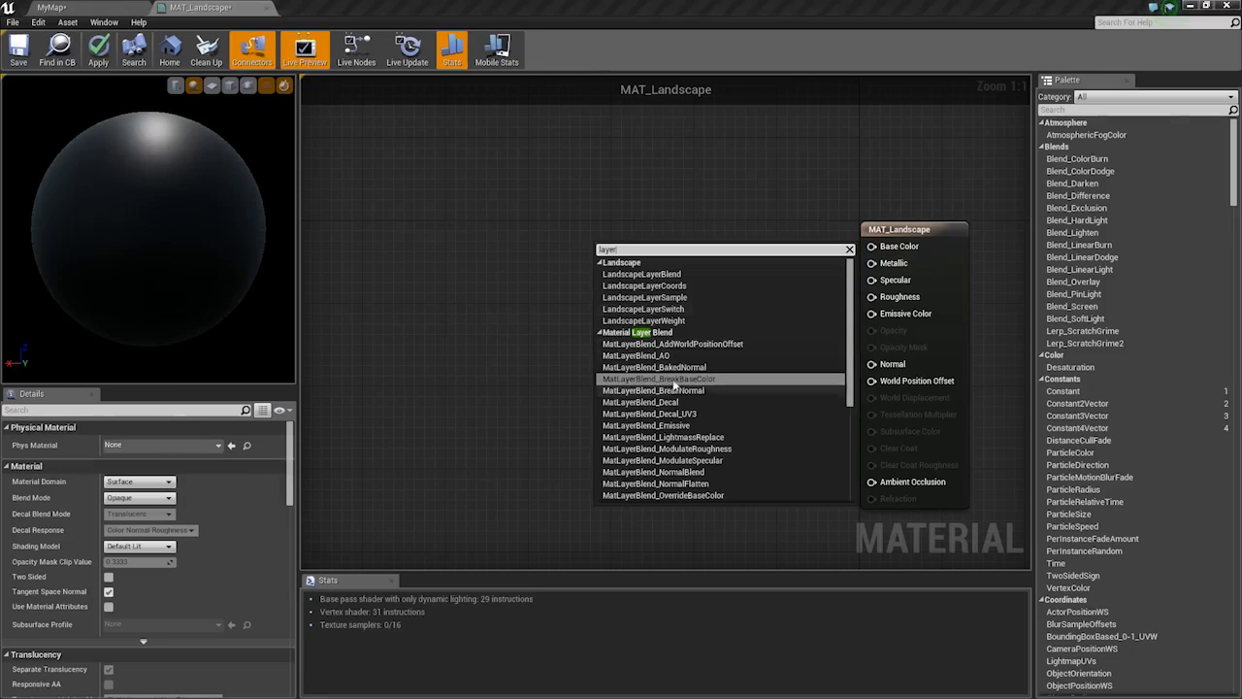
key("ctrl+a")
type("bl")
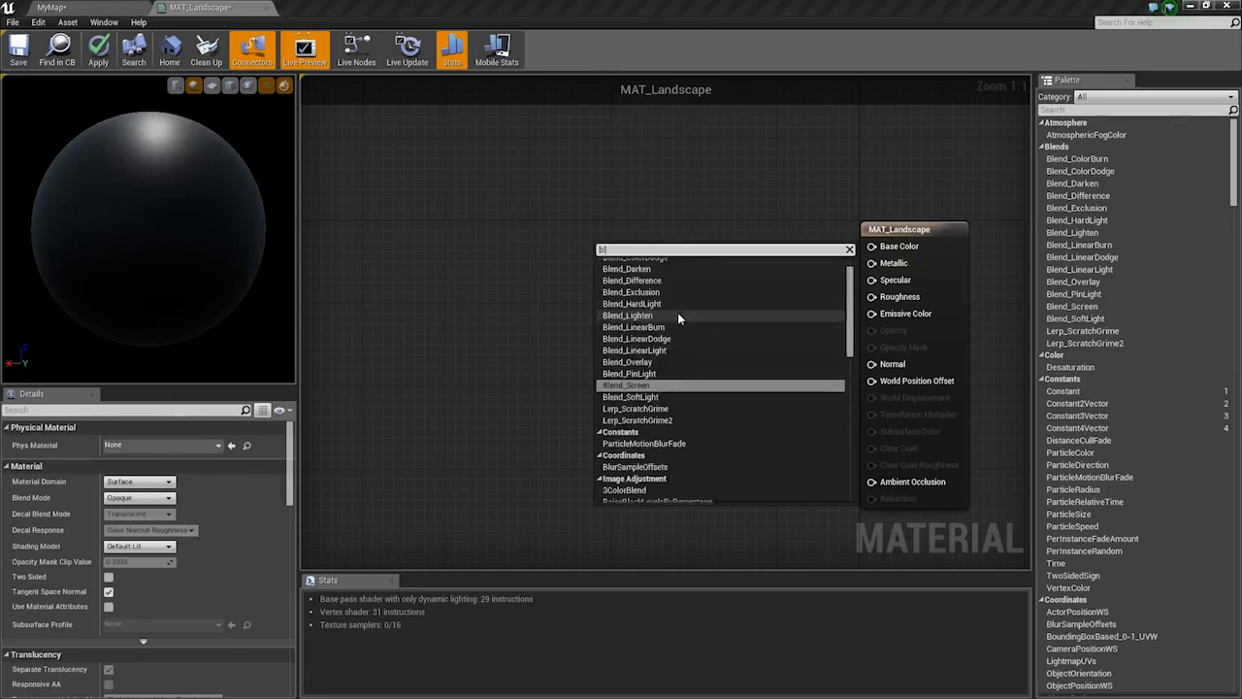
key("ctrl+a")
type("layer h")
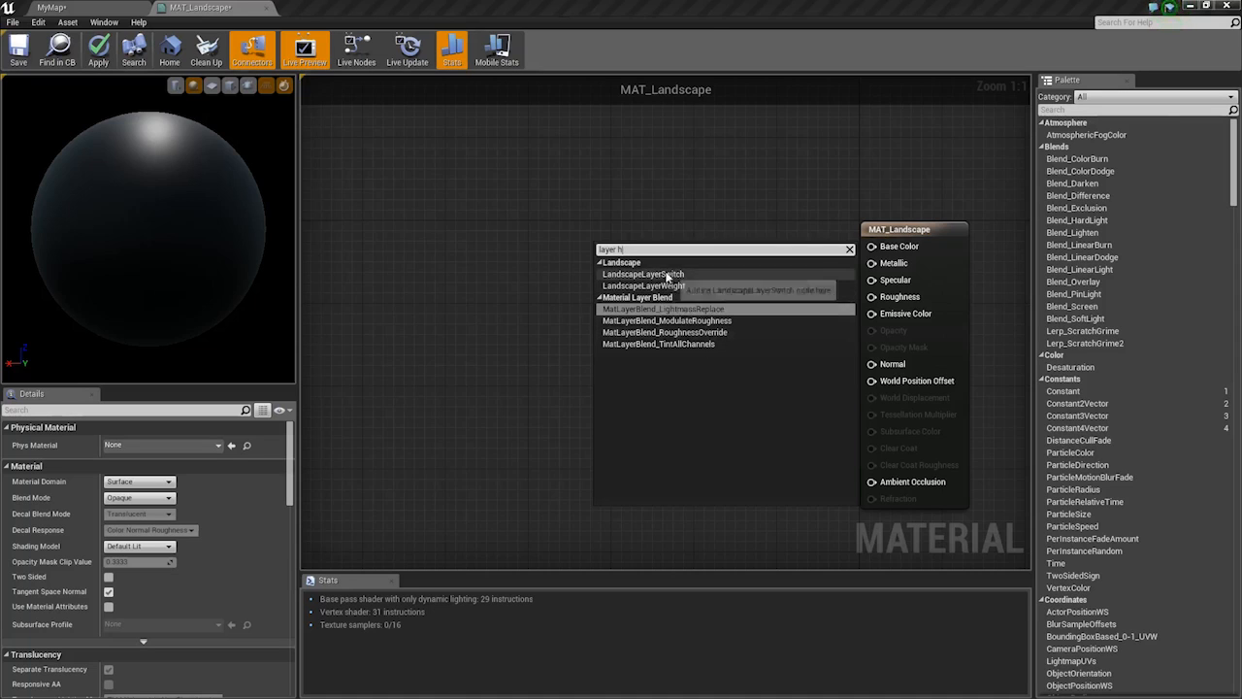
left_click(840, 193)
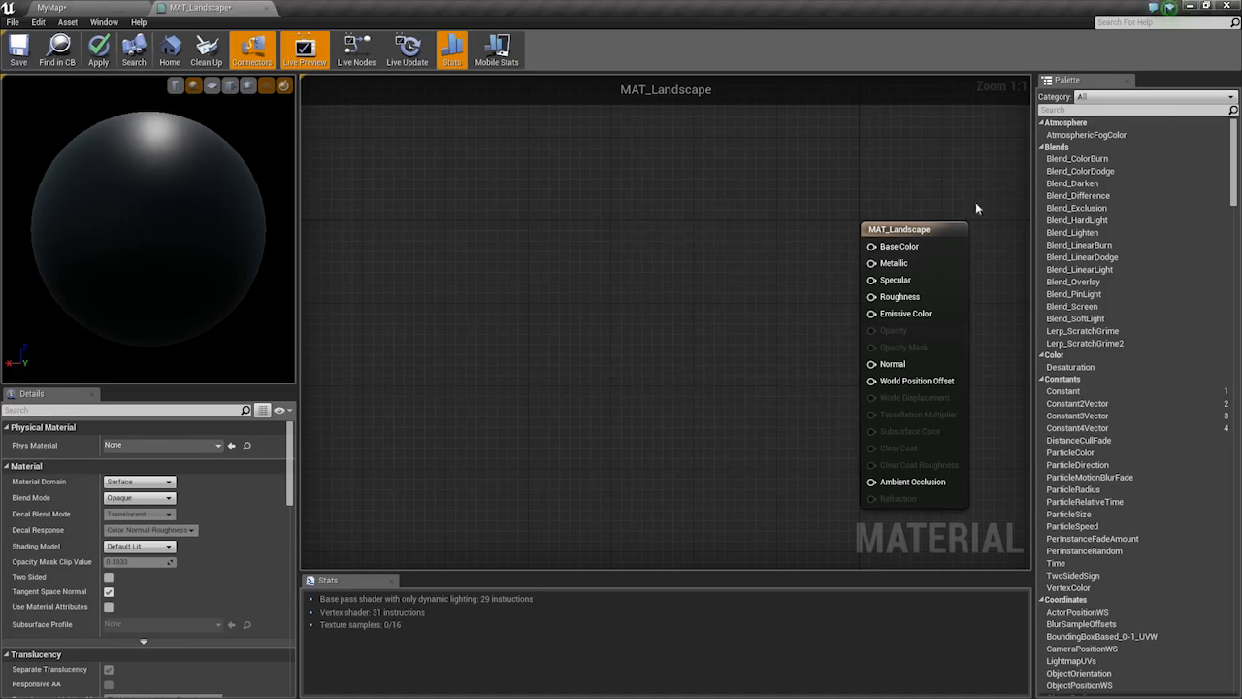
right_click_drag(976, 204, 870, 176)
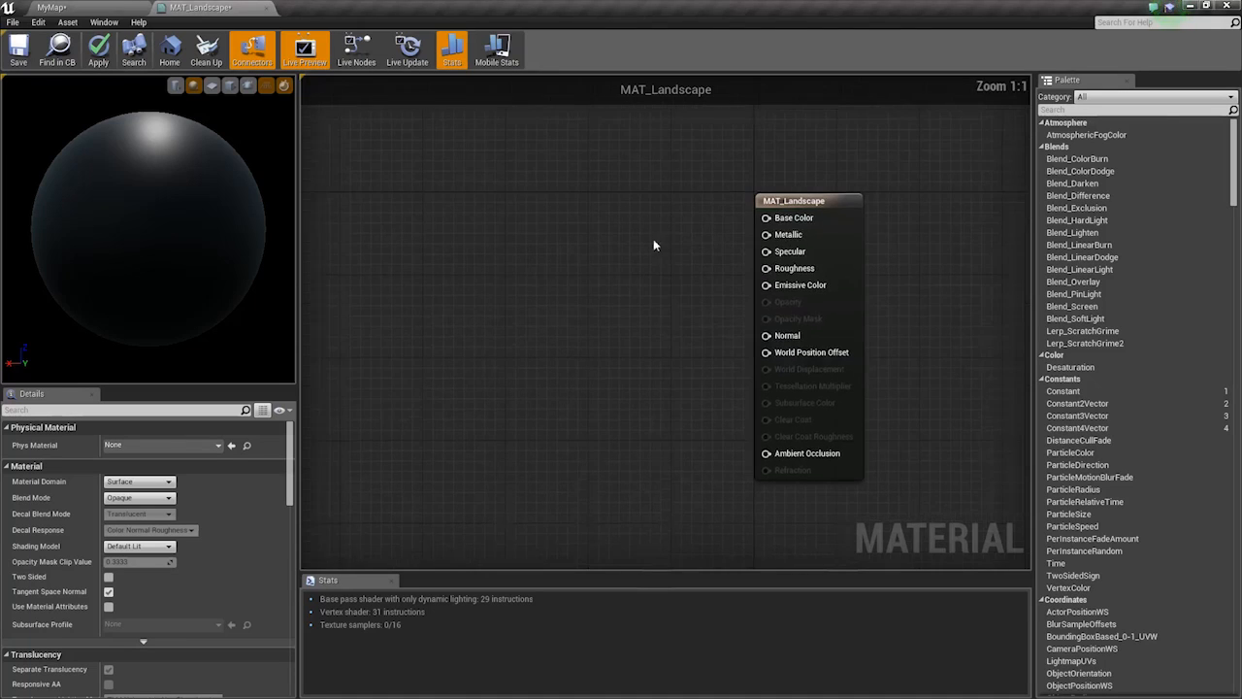
right_click(439, 252)
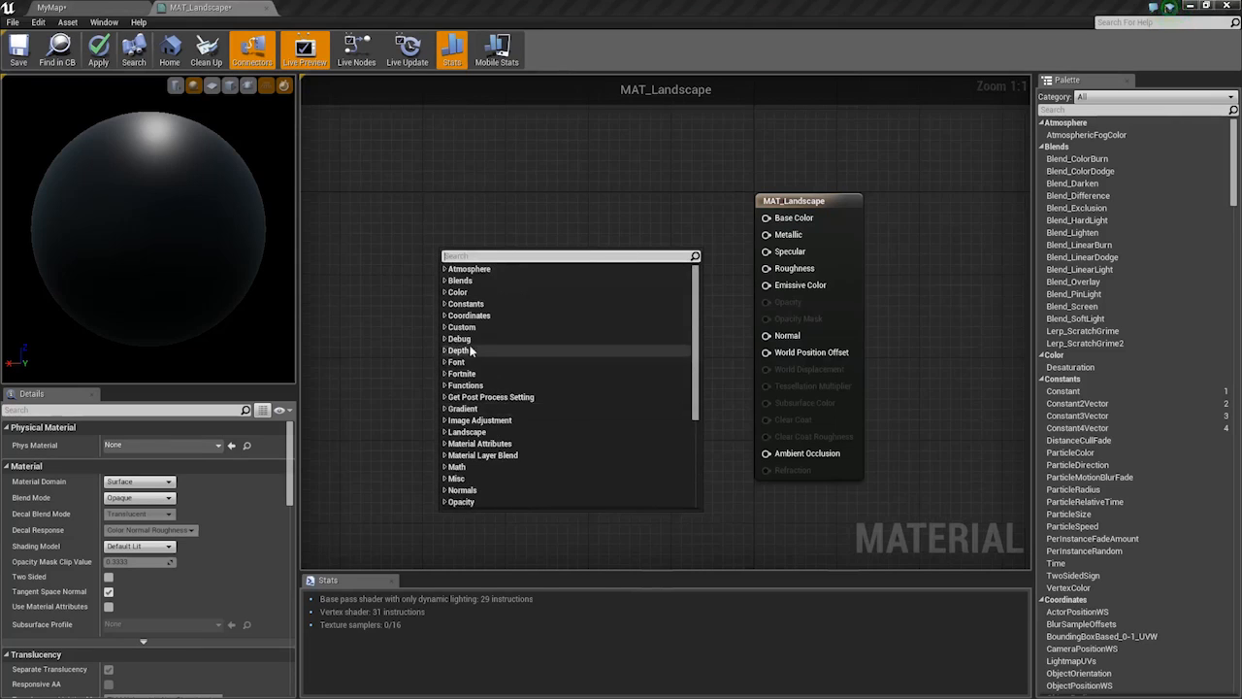
Add a Landscape Layer Weight node from the Landscape category and position it
left_click(495, 430)
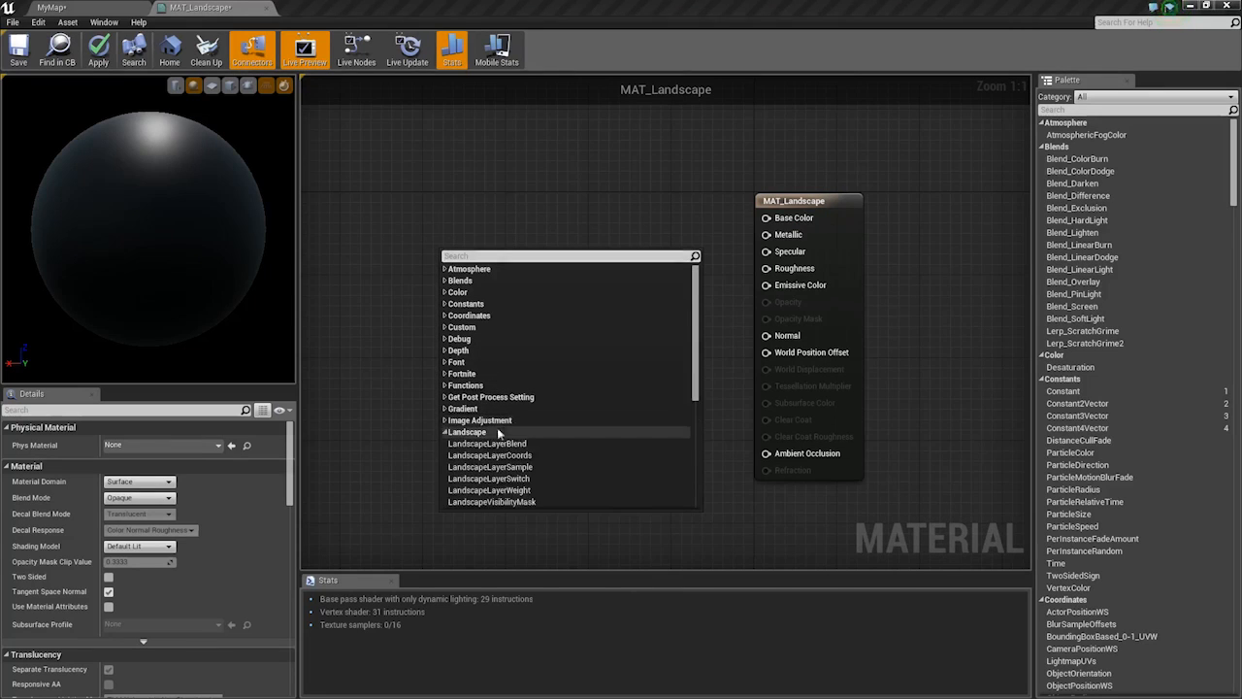
scroll(543, 385, "down", 3)
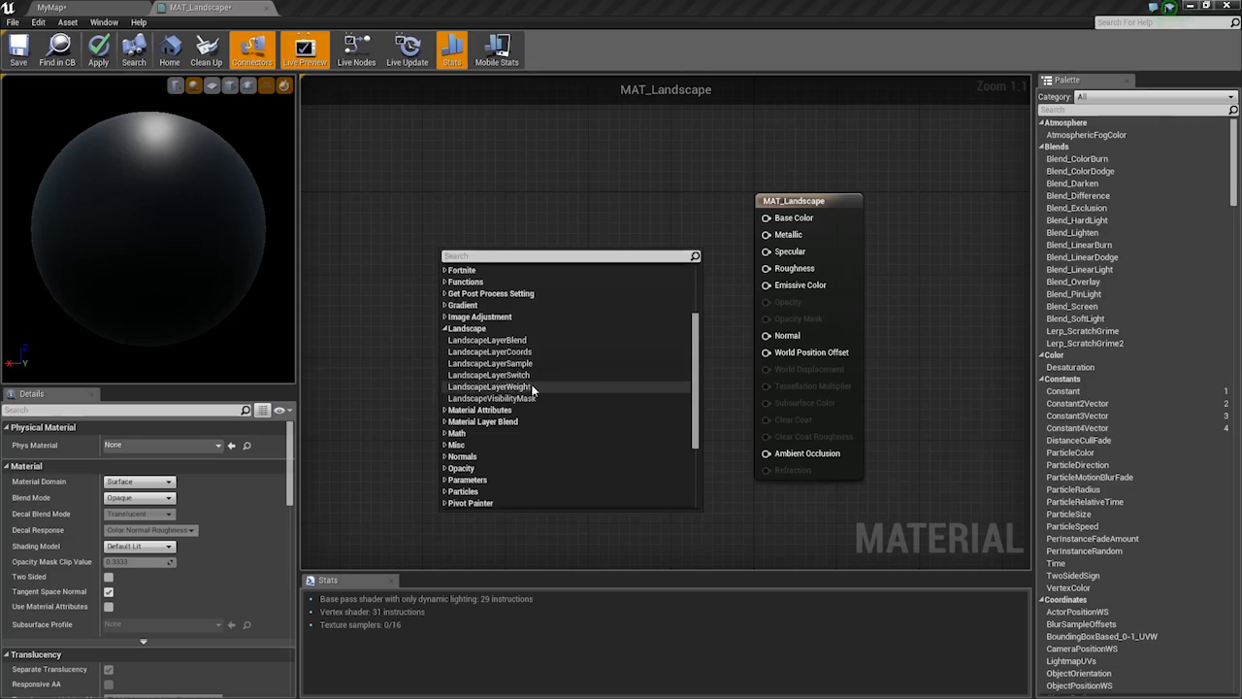
left_click(536, 385)
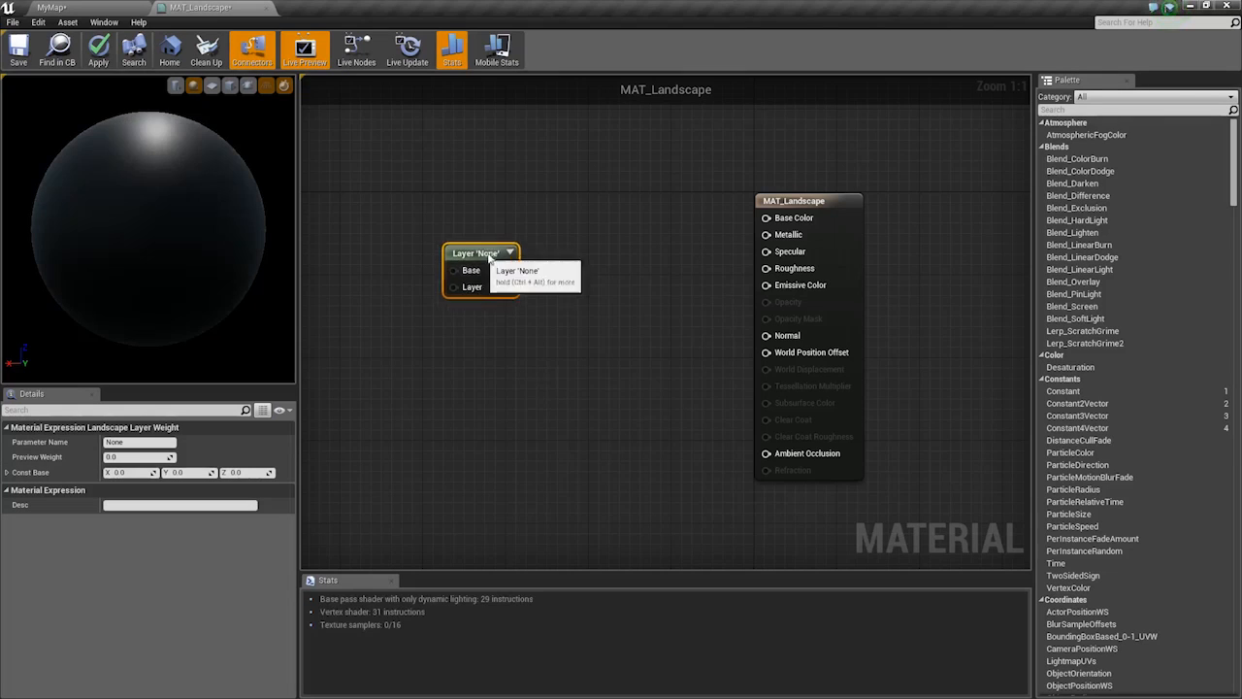
left_click_drag(482, 255, 555, 256)
right_click_drag(609, 298, 622, 328)
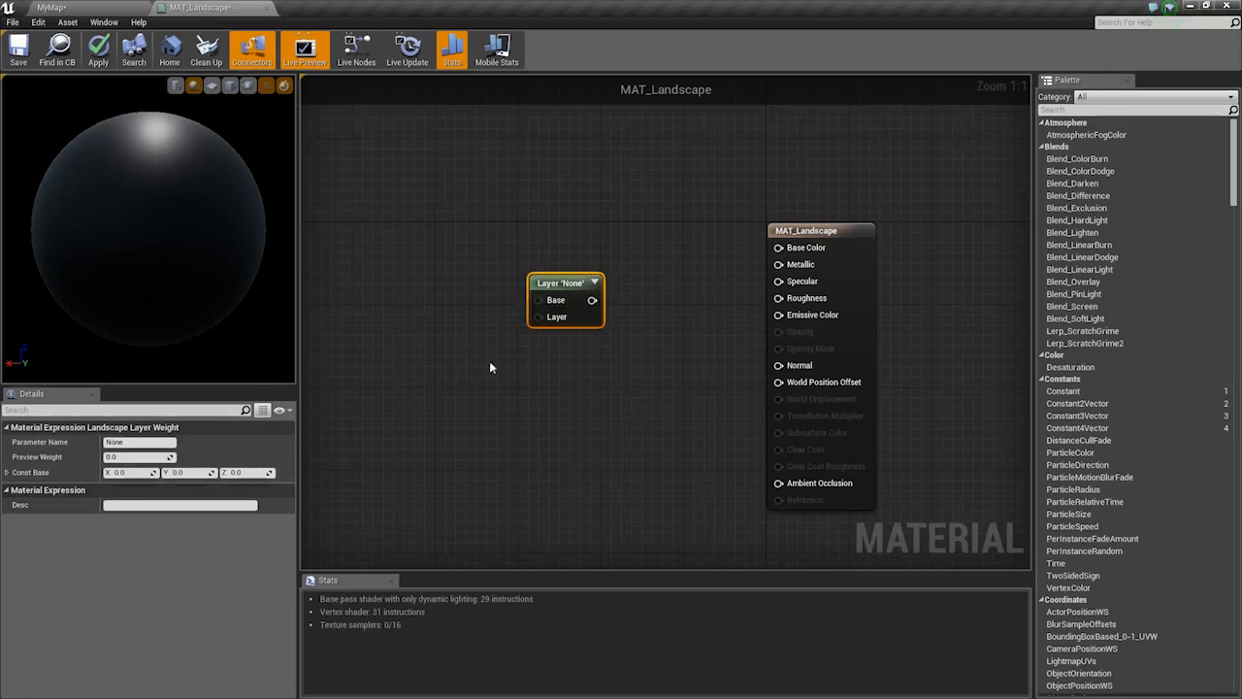
right_click_drag(549, 349, 580, 377)
left_click_drag(583, 303, 521, 261)
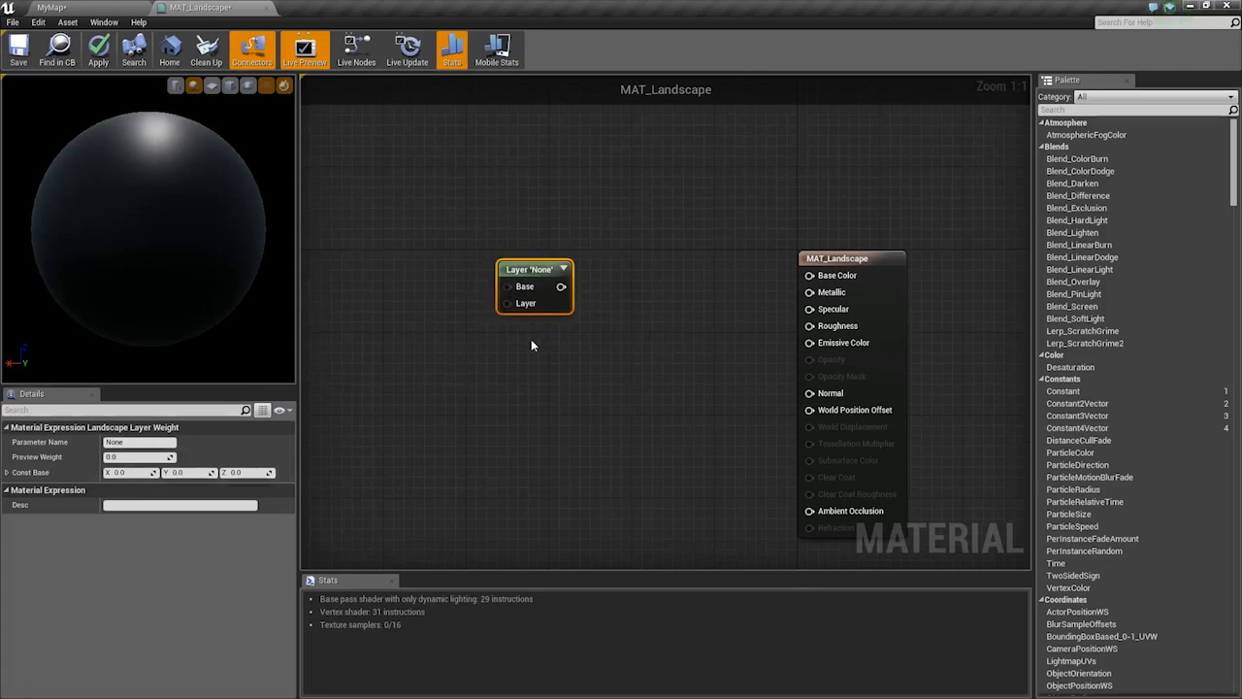
Add a Landscape Layer Blend node with three layers and delete the unused Layer Weight node
right_click(531, 339)
left_click(544, 524)
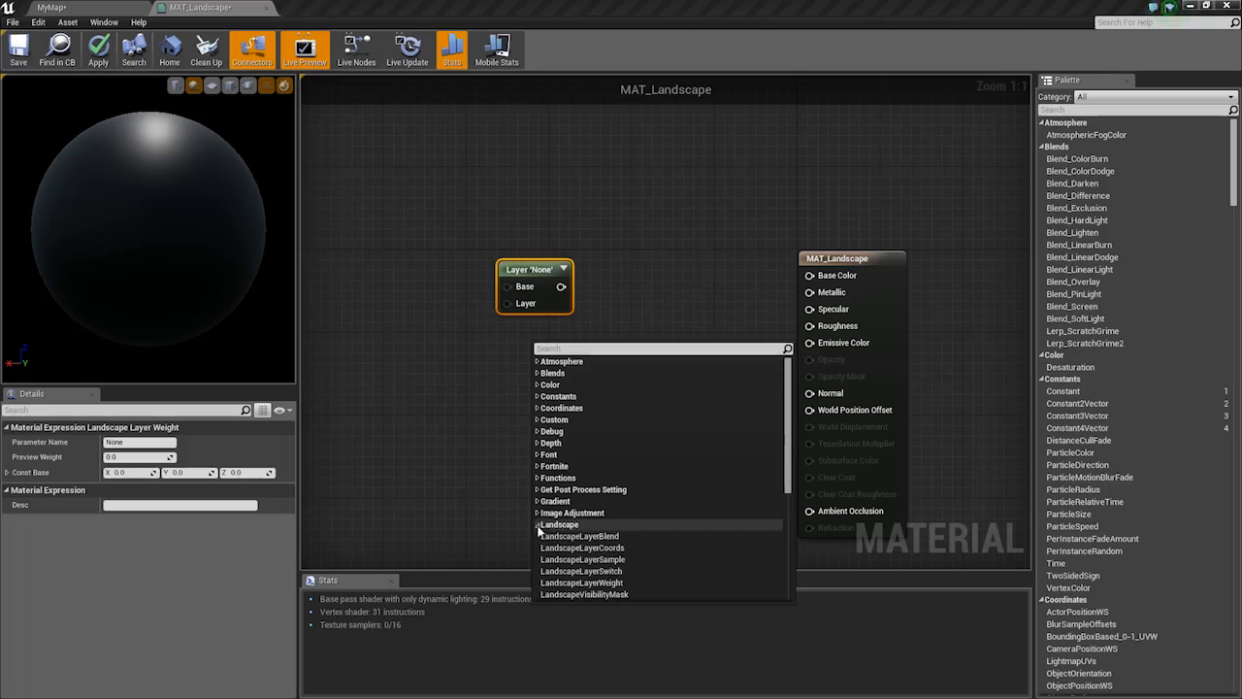
left_click(587, 538)
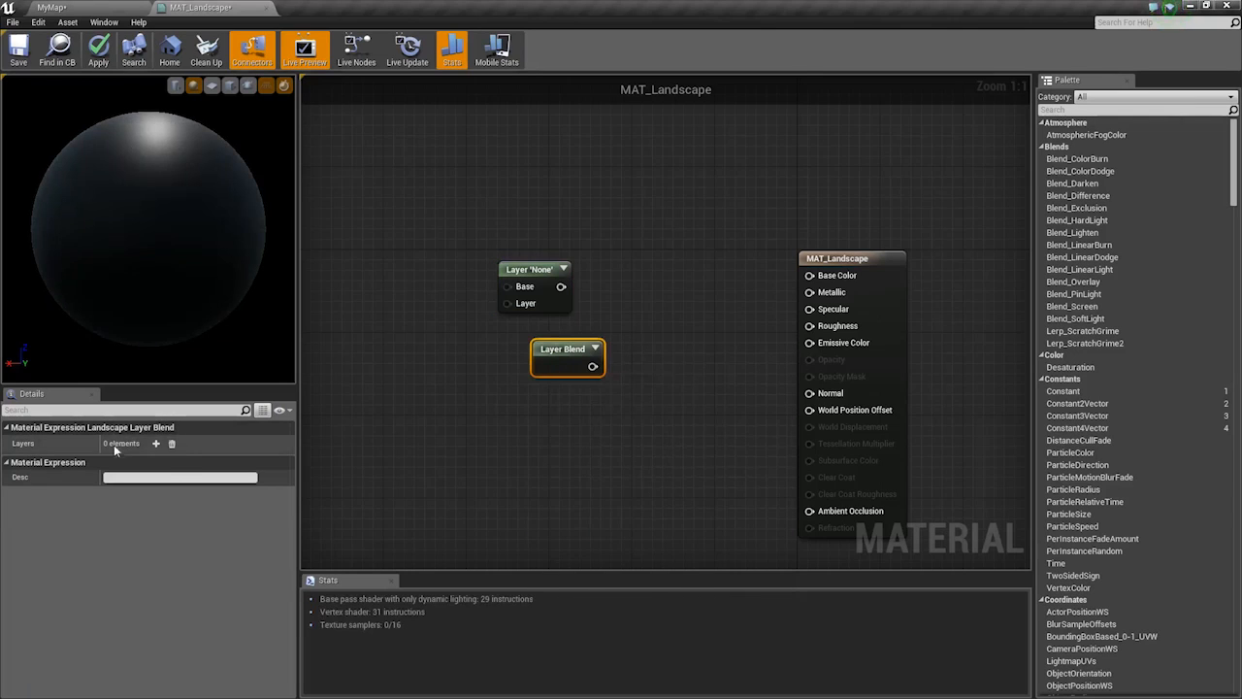
left_click(154, 444)
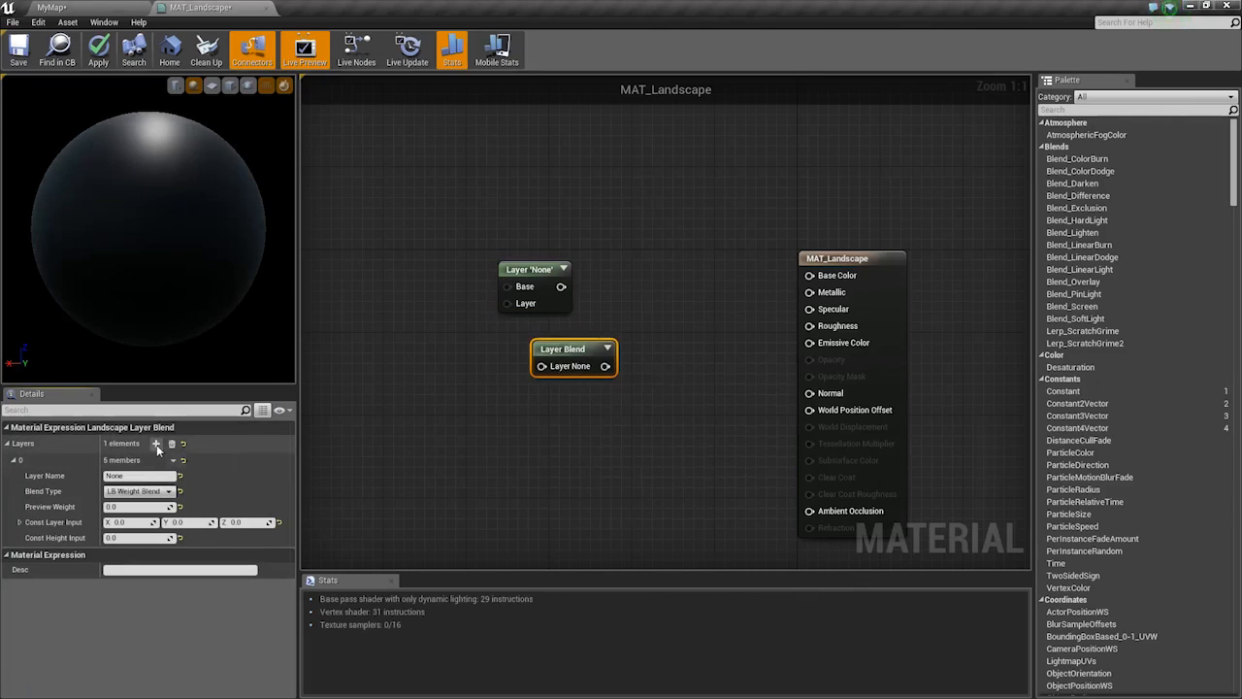
left_click(155, 445)
left_click(156, 445)
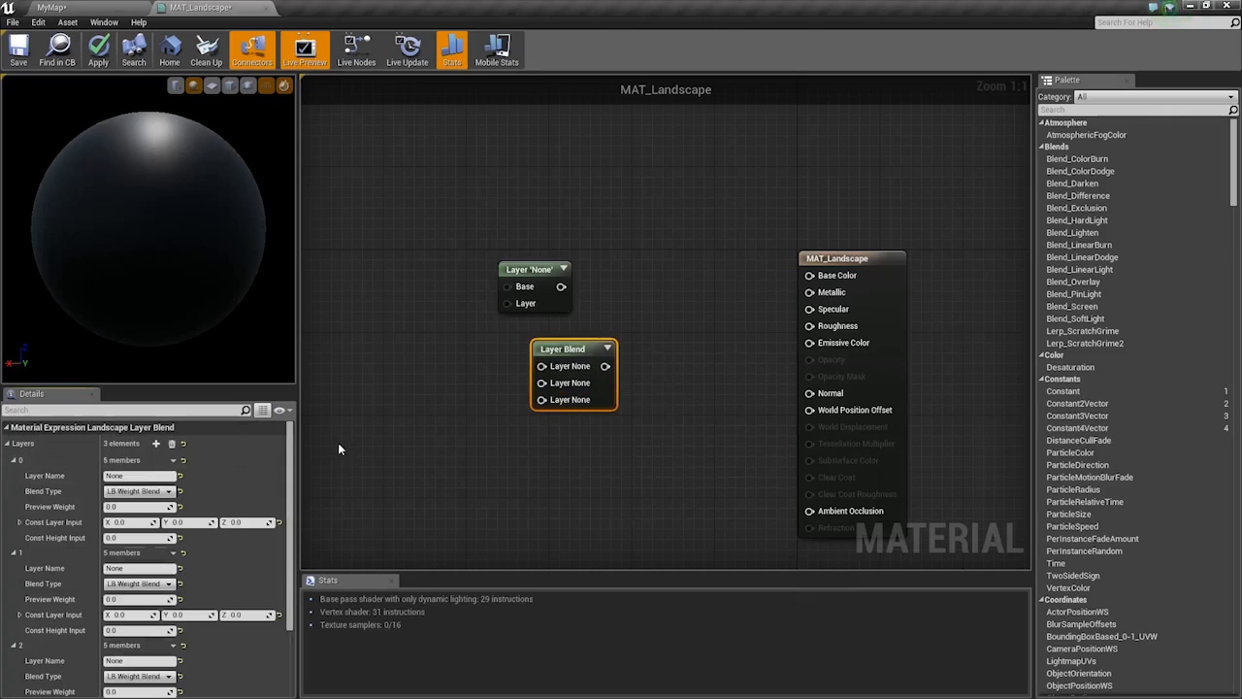
left_click(536, 287)
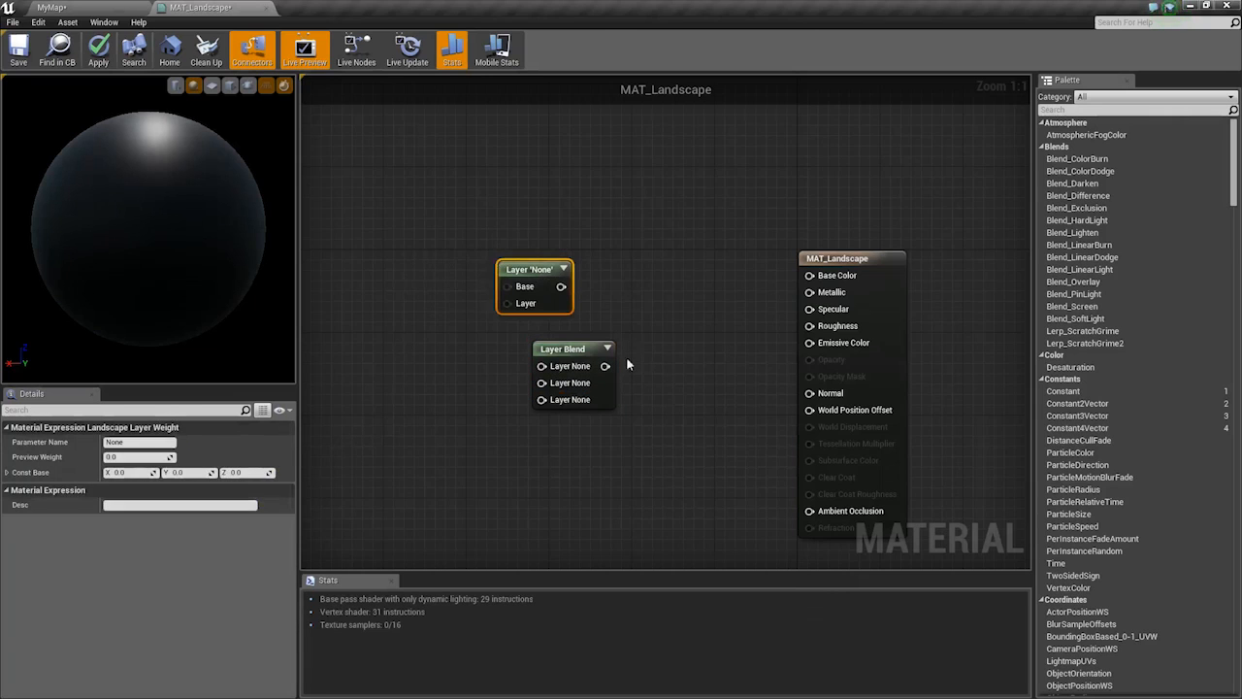
key("Delete")
Wire the Layer Blend output into Base Color, removing an accidental pasted duplicate
left_click_drag(571, 345, 683, 320)
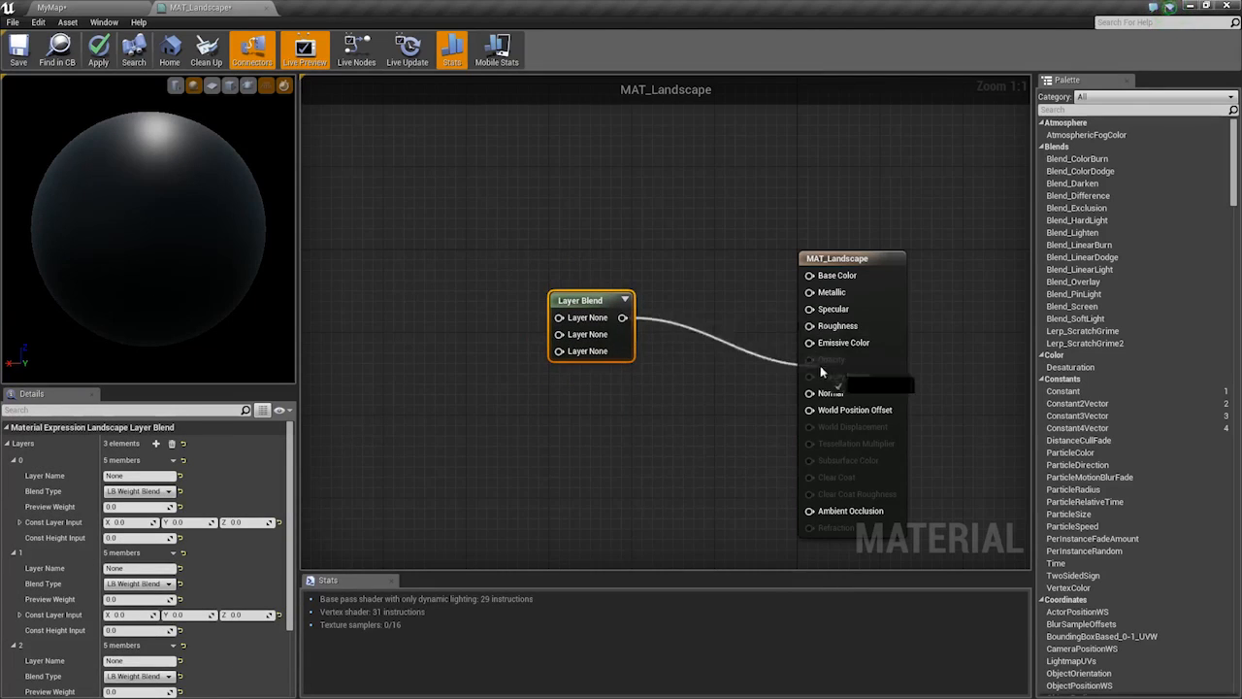
left_click_drag(821, 365, 810, 275)
right_click_drag(627, 352, 721, 322)
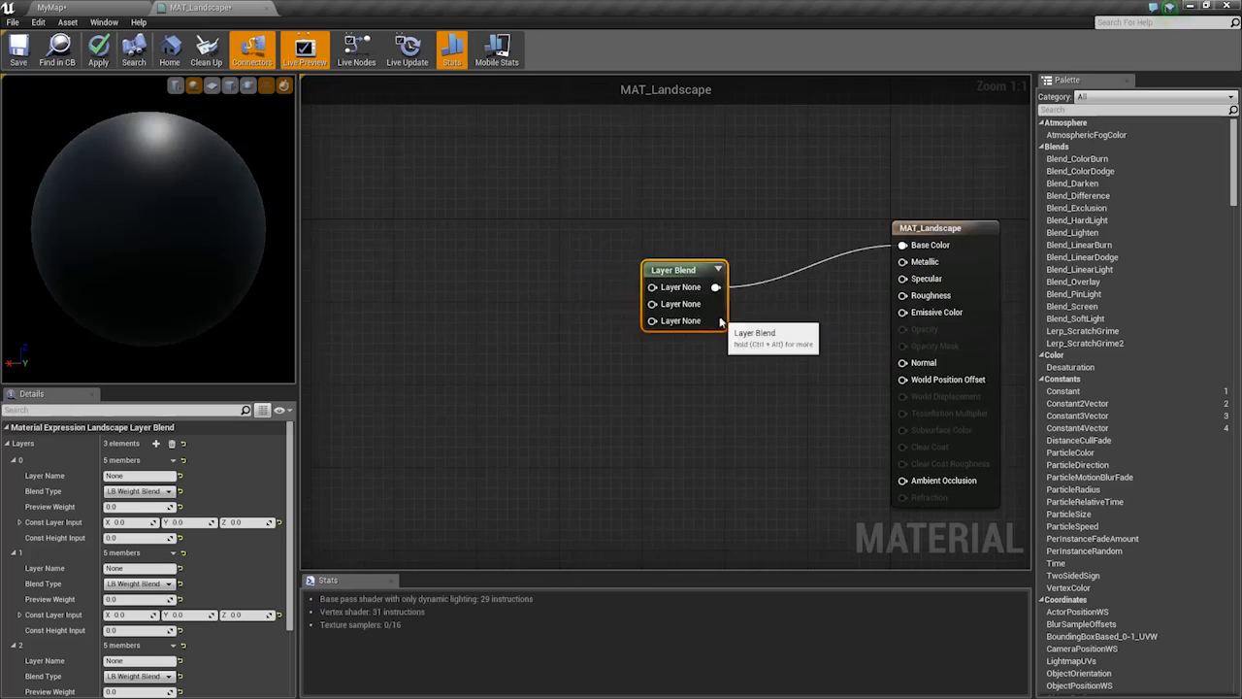
left_click_drag(720, 322, 633, 309)
key("ctrl+v")
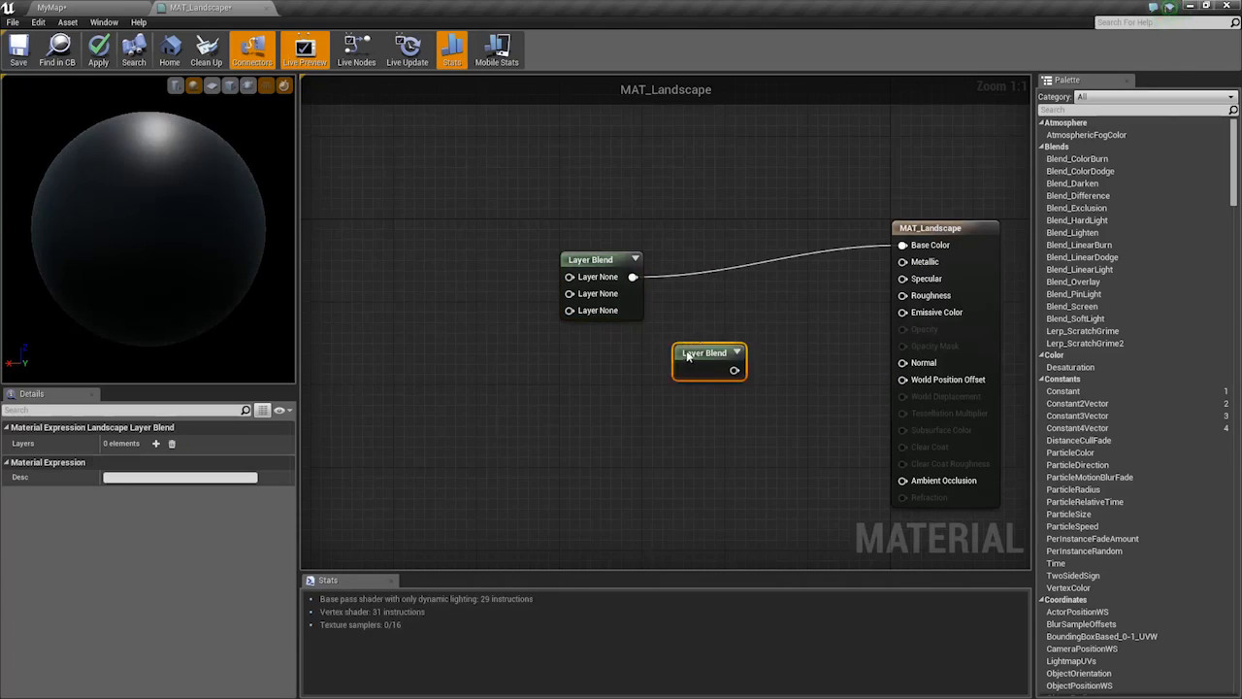
left_click_drag(688, 356, 658, 368)
key("Delete")
Expand the settings of layers 0, 1 and 2 on the Layer Blend node
left_click(630, 309)
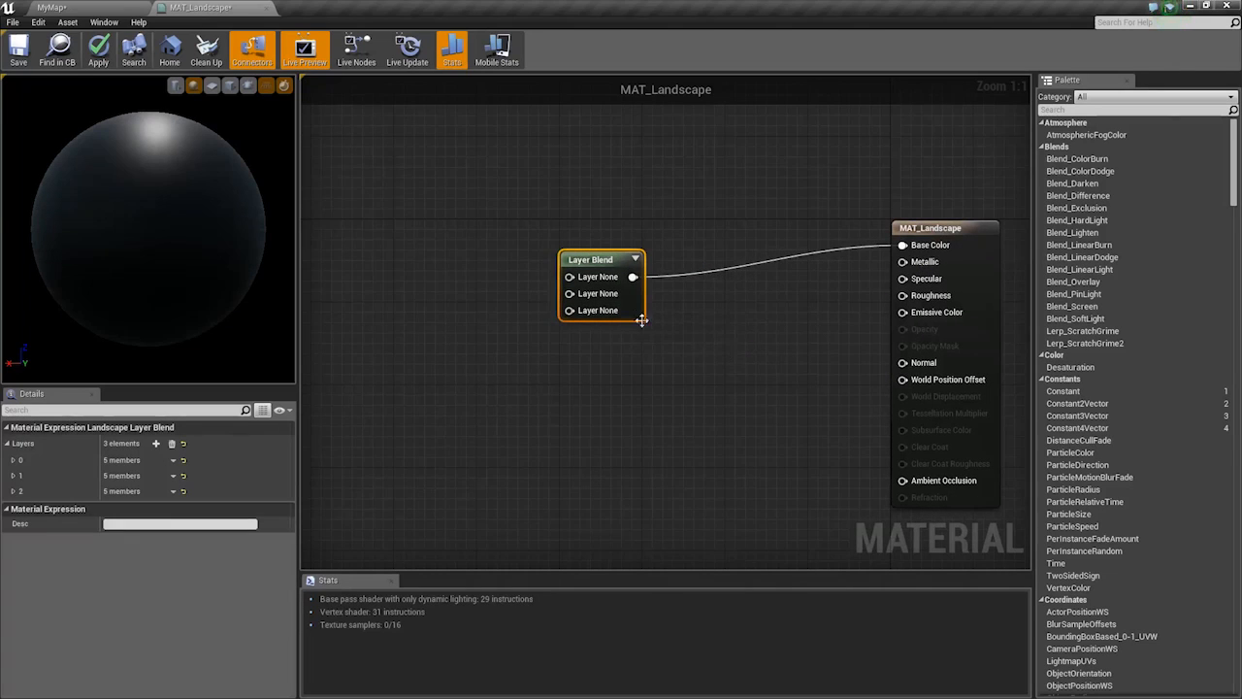
left_click_drag(642, 320, 641, 331)
left_click(14, 491)
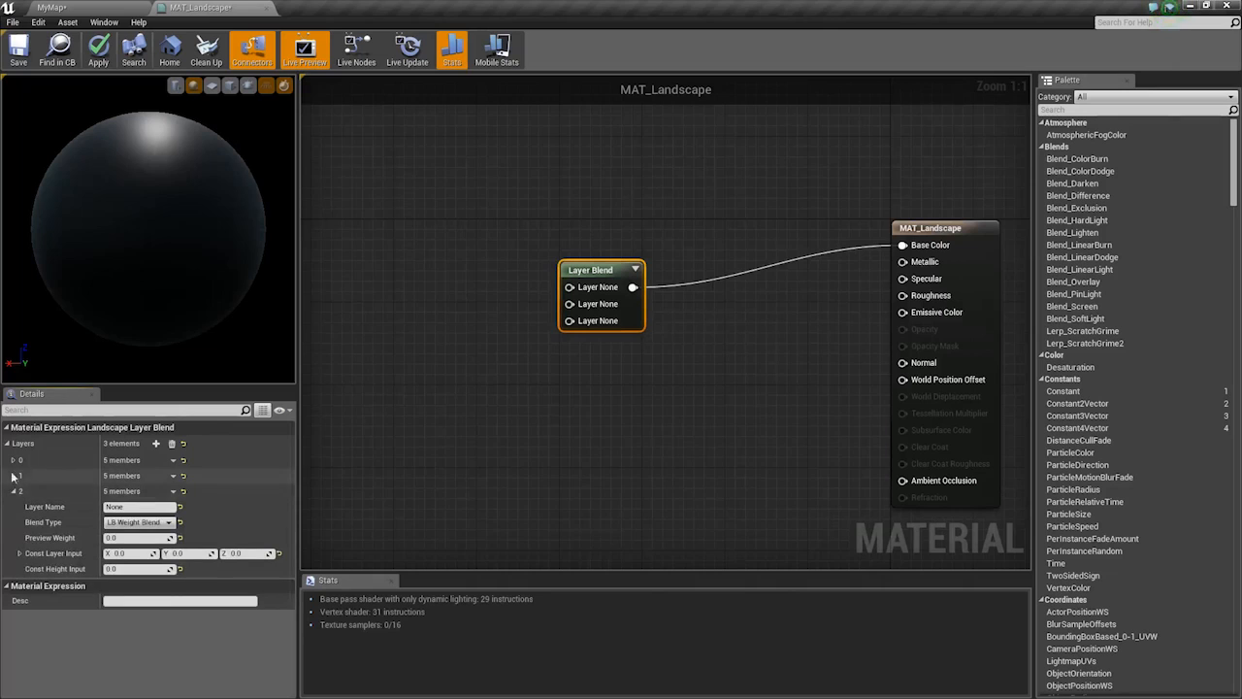
left_click(13, 475)
left_click(13, 460)
right_click_drag(398, 426, 548, 400)
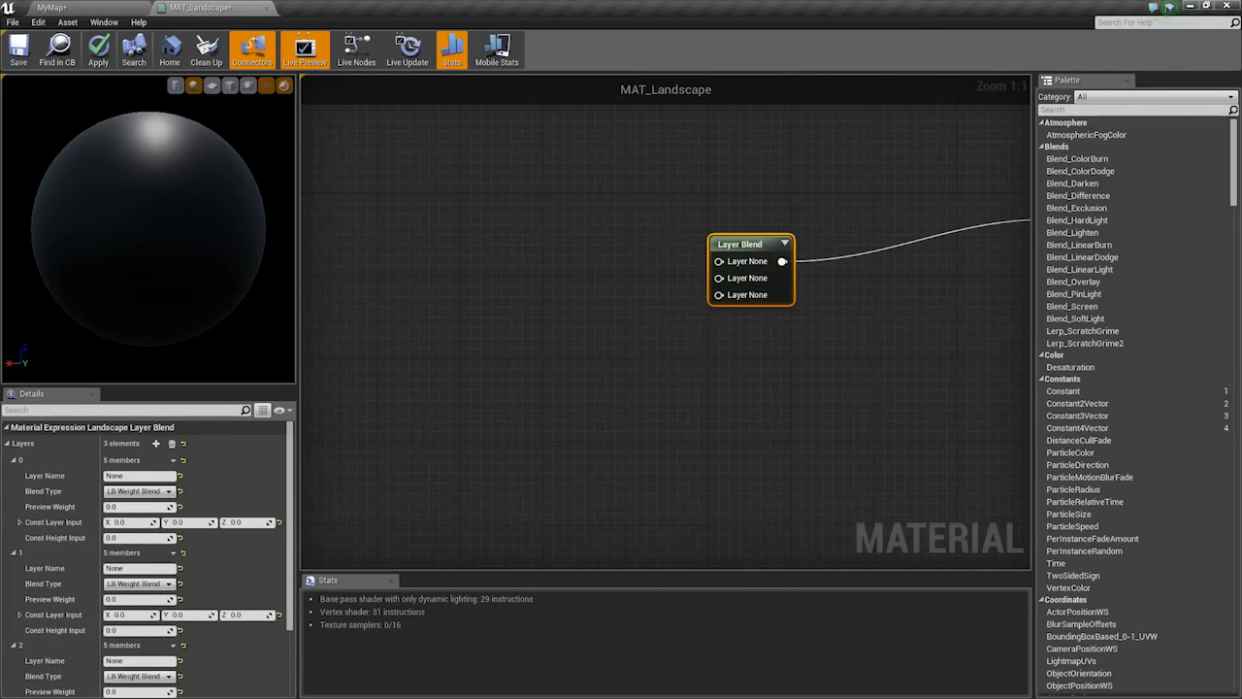
Switch to MyMap and browse the MyContent Textures folder's grass, mud and rock maps
left_click(99, 6)
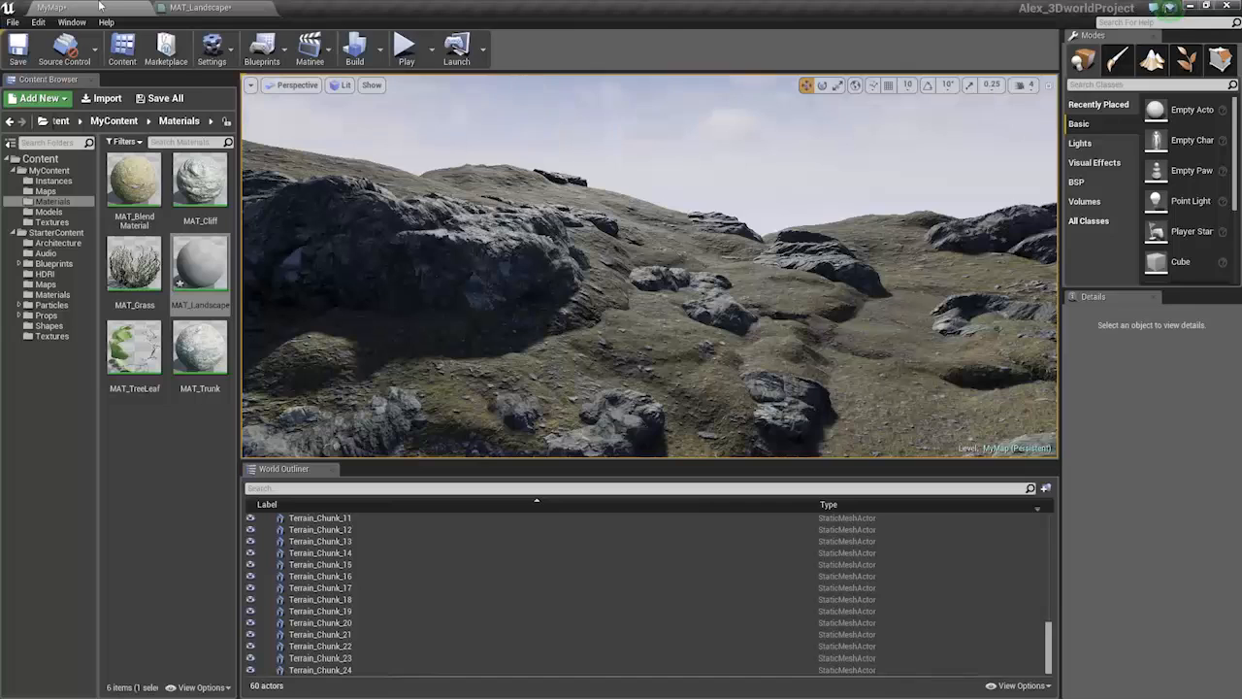
left_click(49, 338)
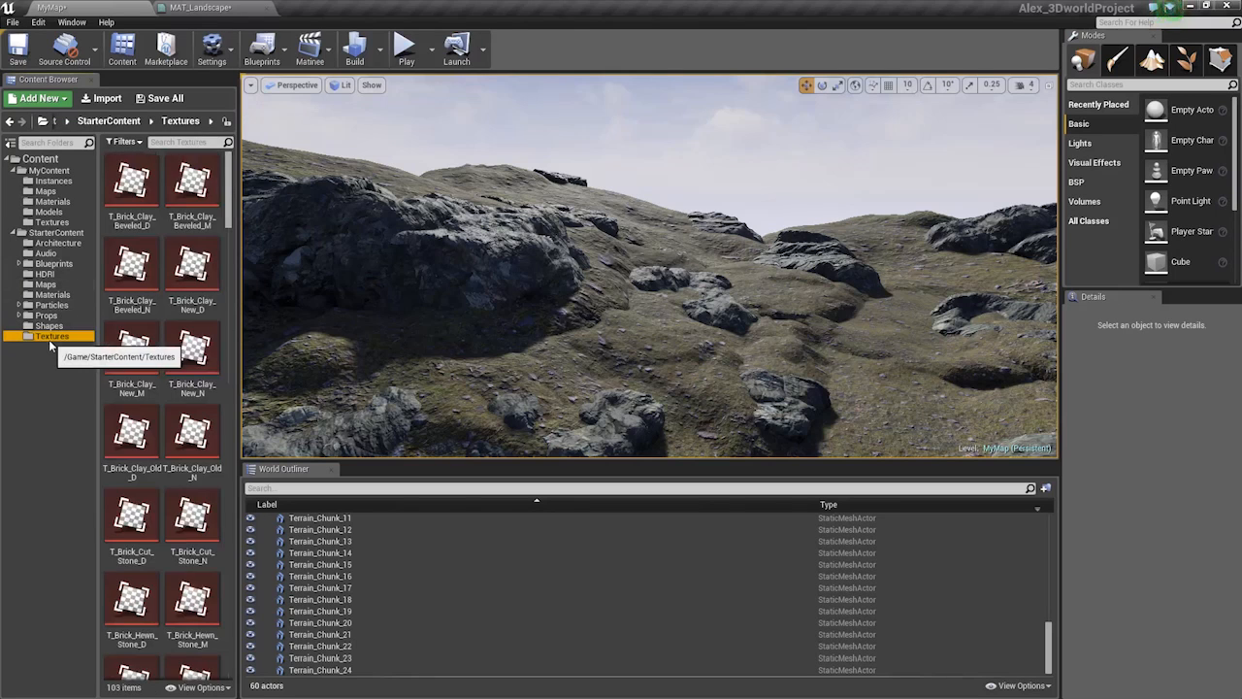
left_click(45, 191)
left_click(49, 211)
left_click(52, 222)
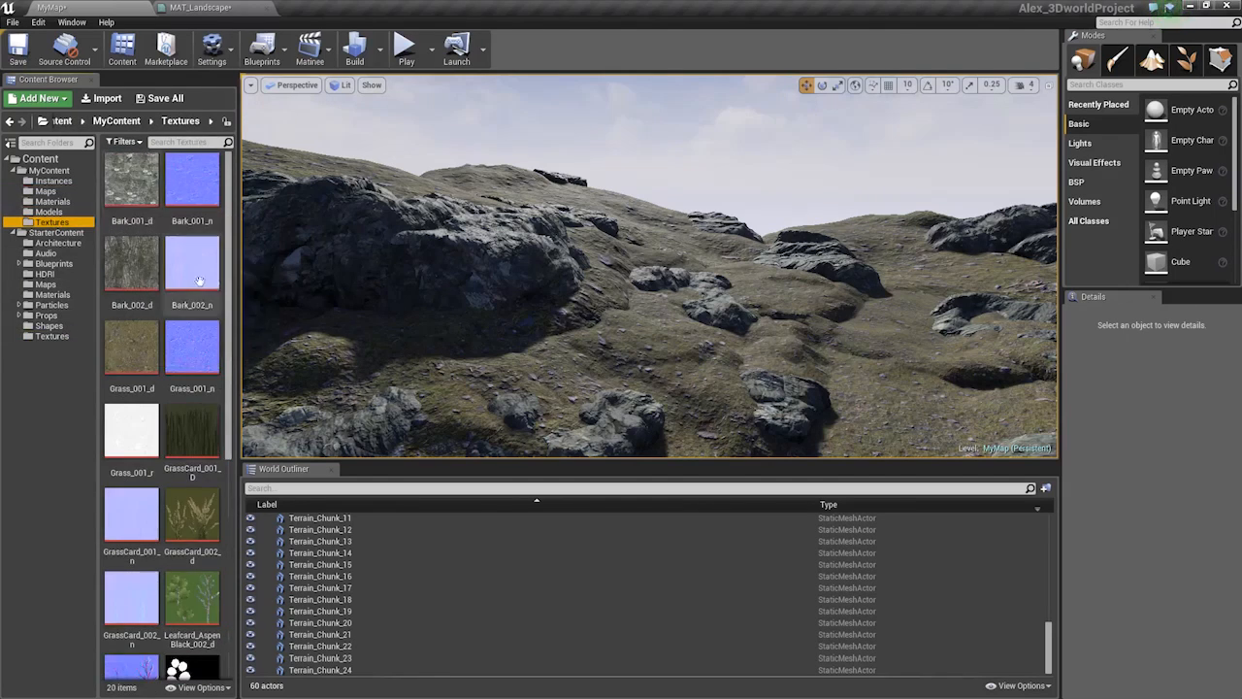
scroll(199, 281, "down", 5)
scroll(182, 337, "up", 2)
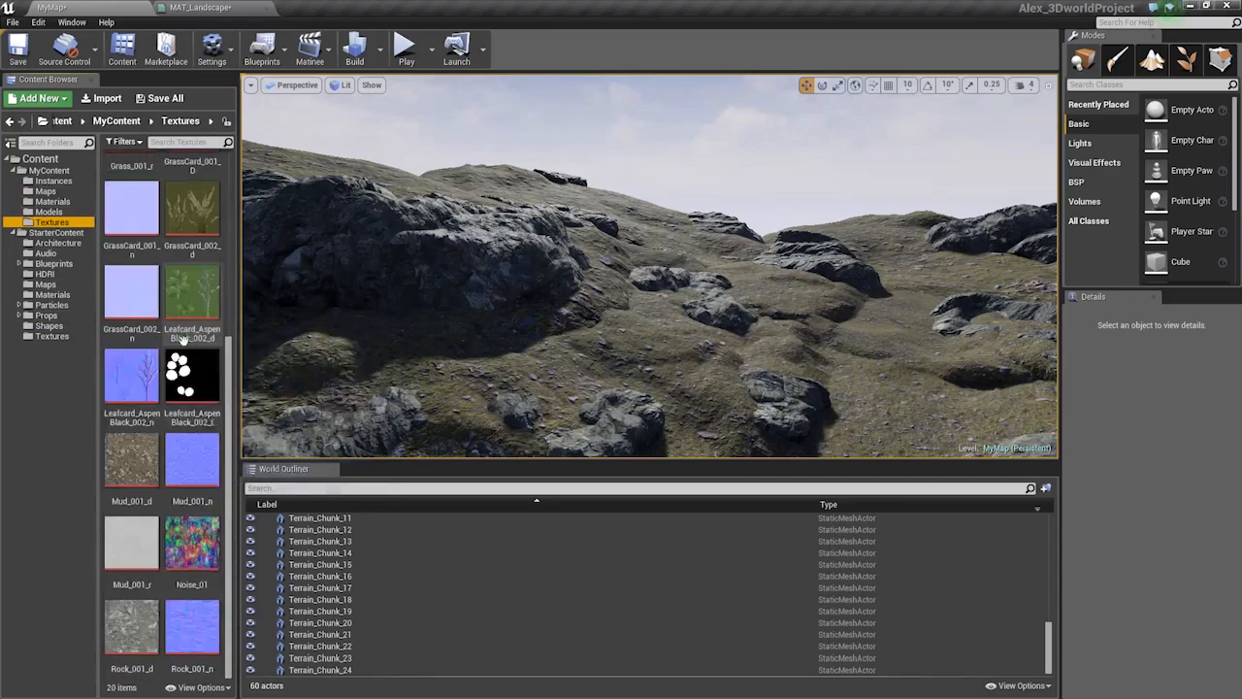
scroll(182, 337, "up", 3)
Glance at the MAT_Landscape graph, return to MyMap and open the MyContent Materials folder
left_click(179, 7)
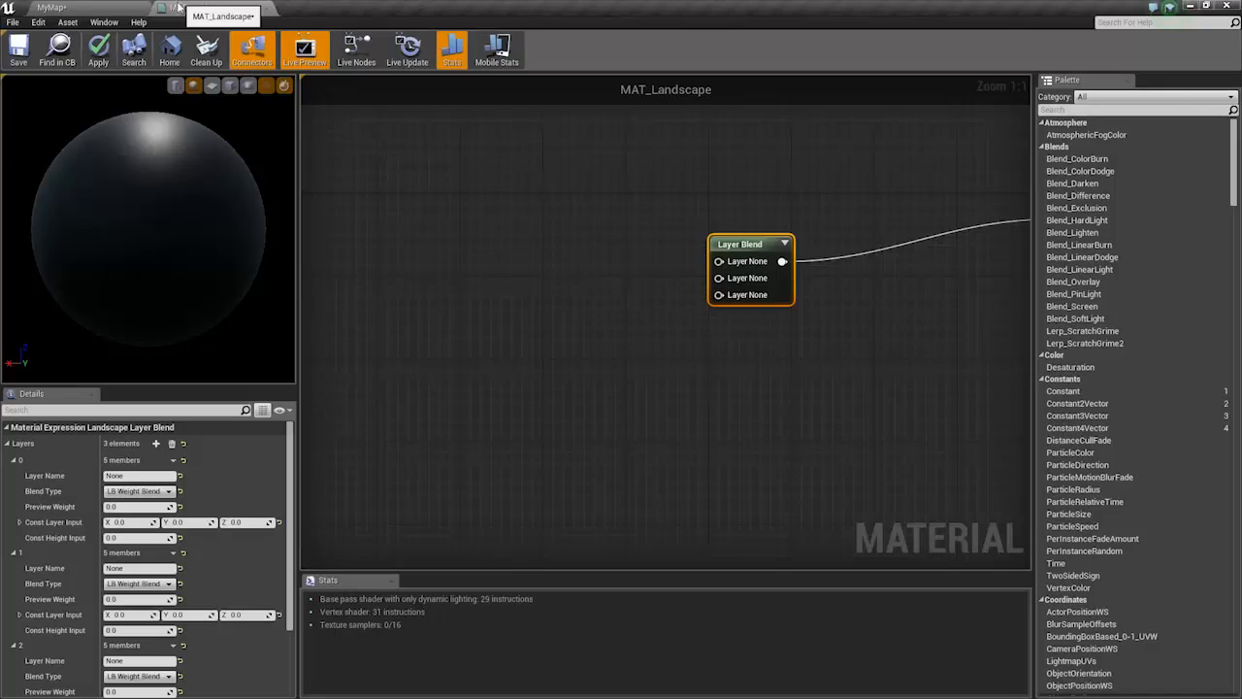
left_click(137, 7)
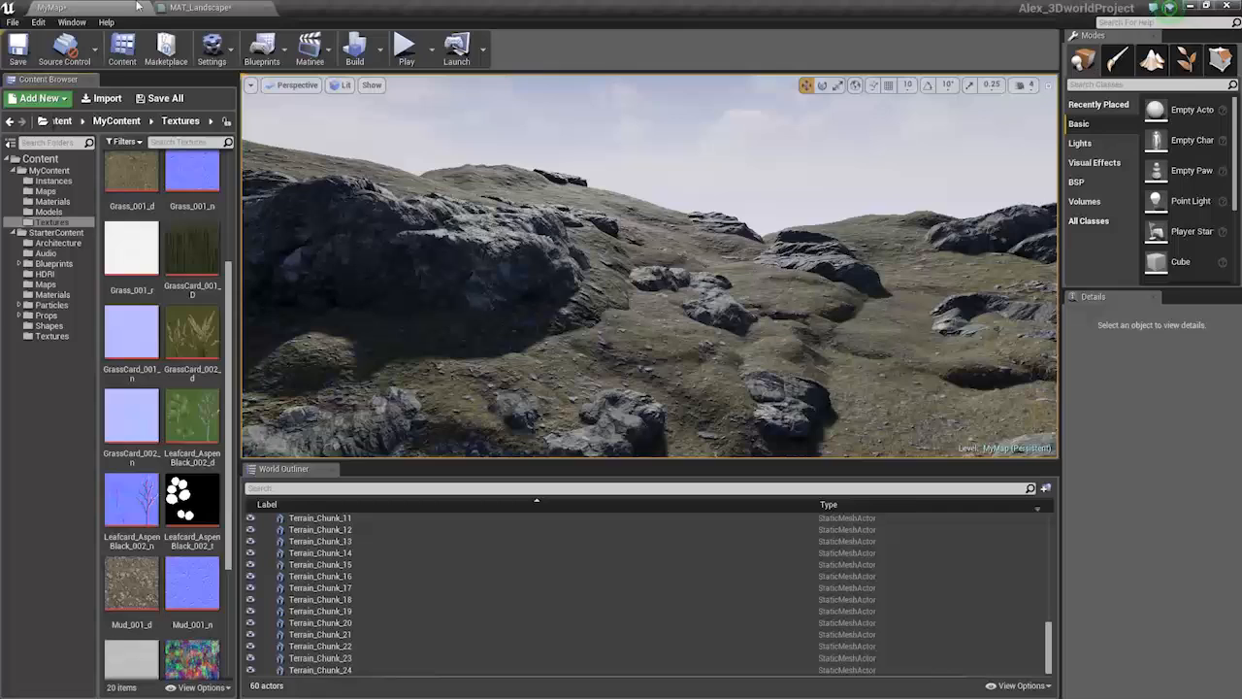
left_click(52, 201)
Open MAT_BlendMaterial and close the MI_terrainblend_01 material instance
double_click(134, 182)
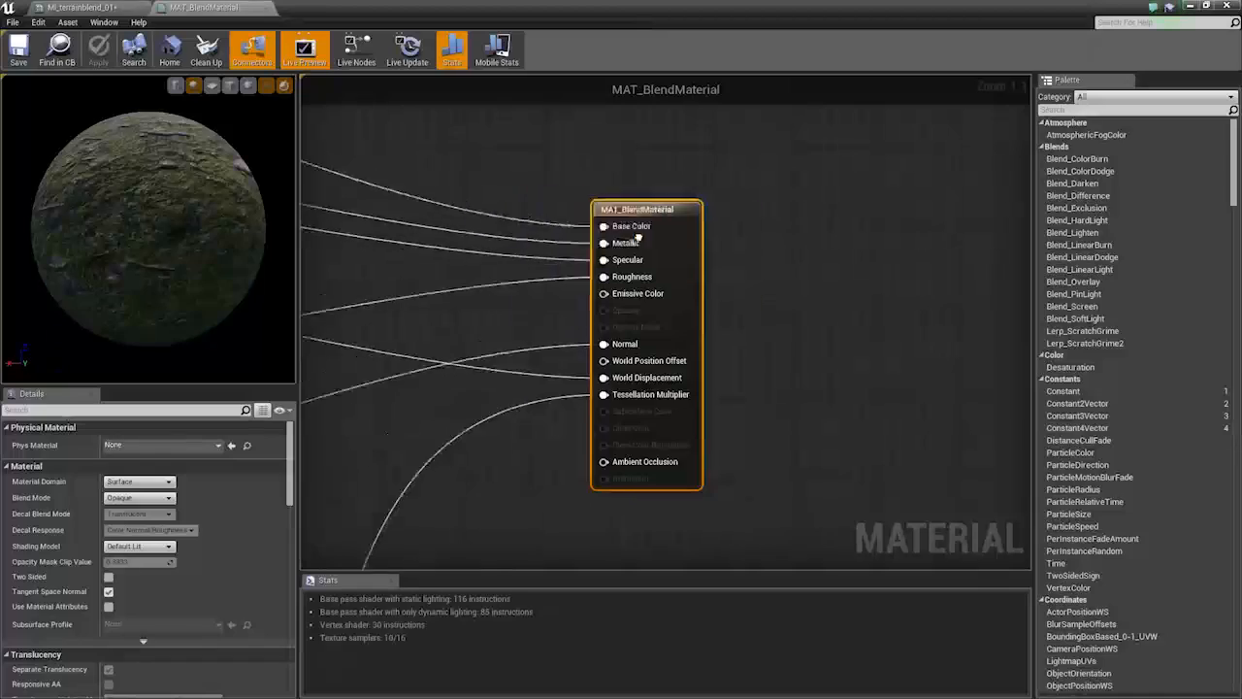
right_click_drag(638, 238, 748, 255)
scroll(748, 255, "down", 3)
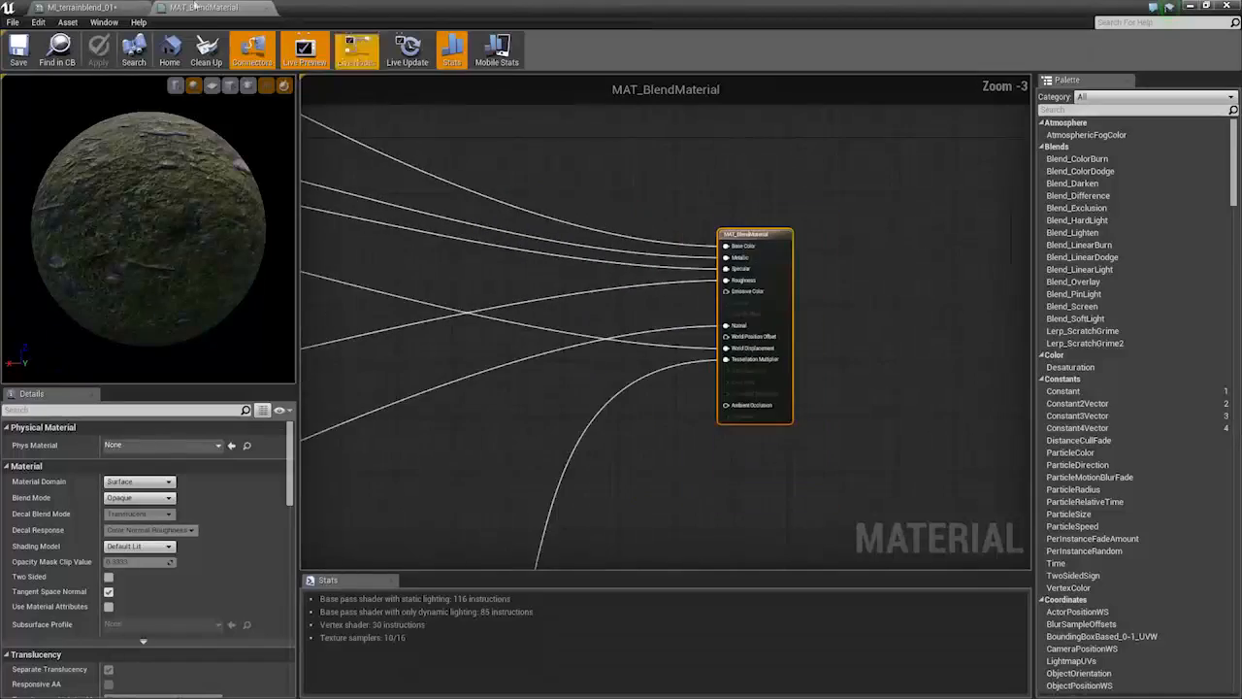
left_click(90, 9)
left_click(144, 10)
Pan to the UV Control group and marquee-select it with its nodes
right_click_drag(439, 231, 946, 414)
scroll(945, 414, "down", 6)
scroll(809, 316, "up", 4)
scroll(472, 211, "up", 1)
scroll(473, 211, "up", 1)
right_click_drag(473, 212, 344, 301)
left_click_drag(334, 176, 607, 386)
scroll(692, 359, "down", 1)
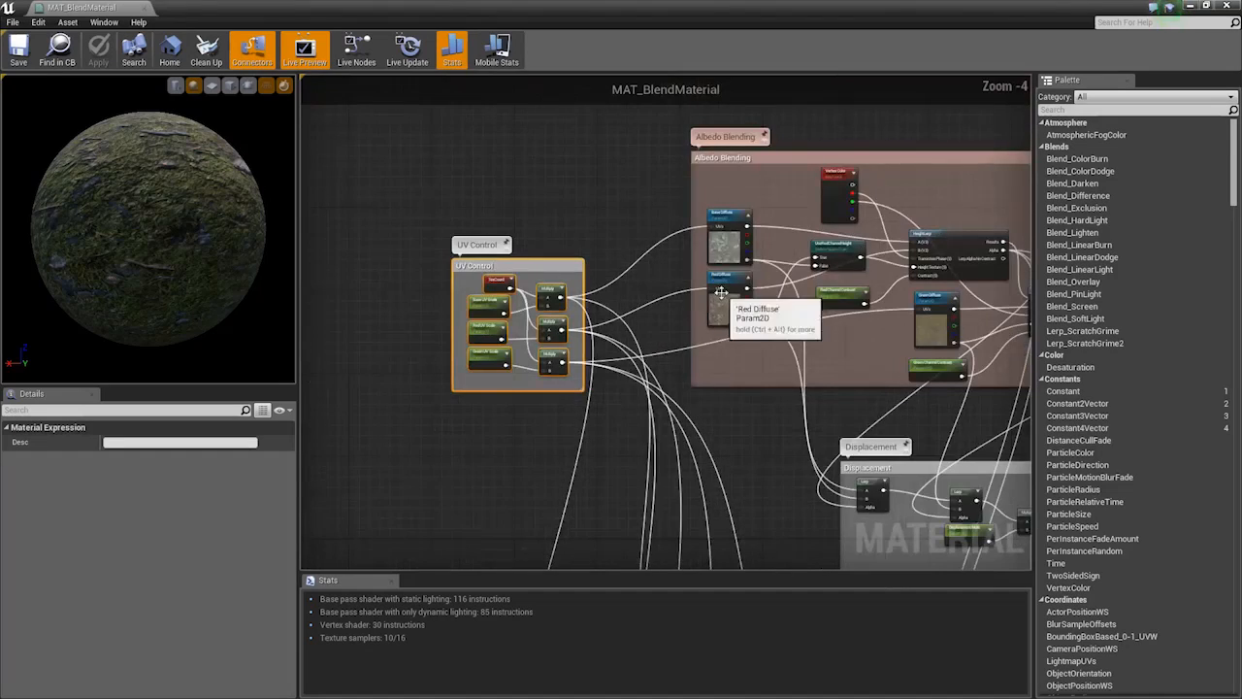
scroll(697, 361, "down", 2)
scroll(699, 362, "up", 1)
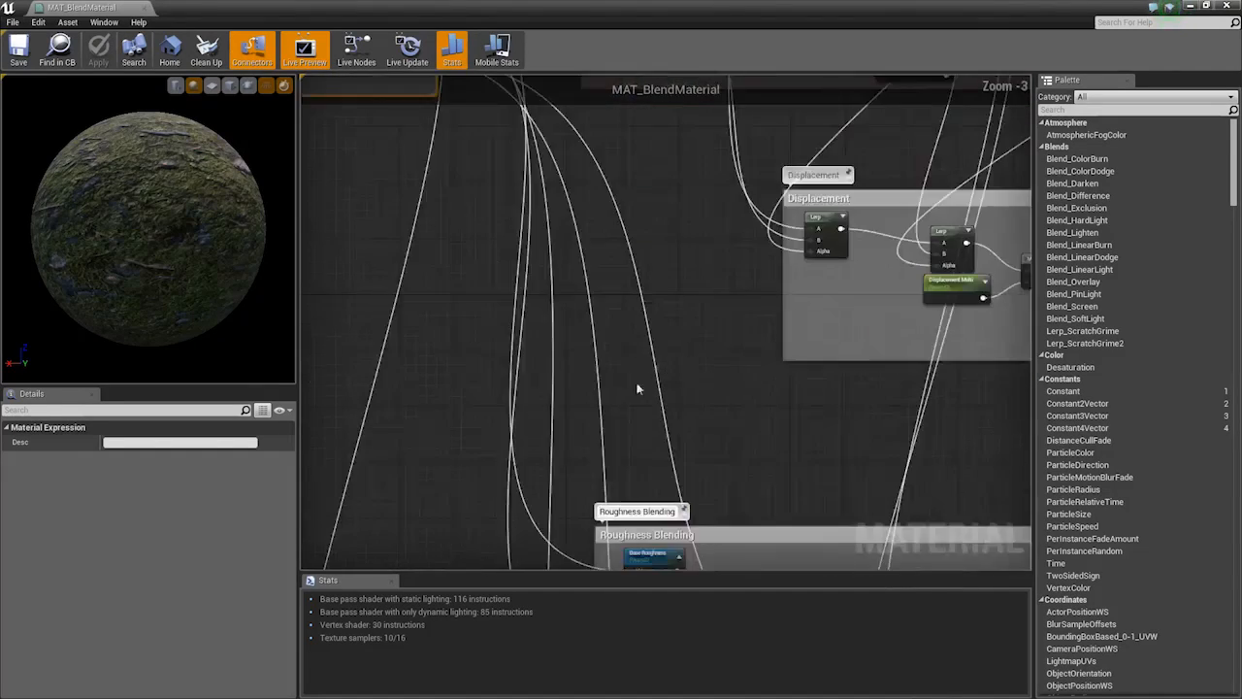
Pan the graph to view the Displacement and Roughness Blending sections
right_click_drag(641, 385, 664, 282)
right_click_drag(558, 369, 576, 246)
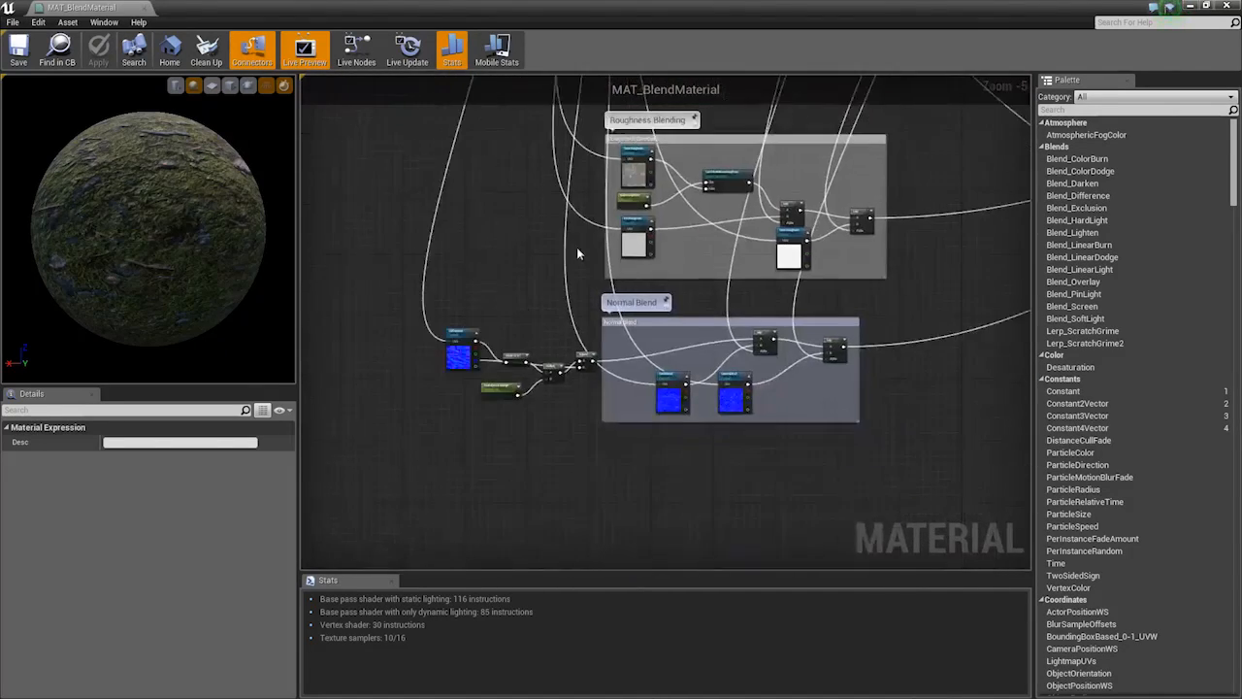
scroll(494, 282, "up", 3)
right_click_drag(602, 182, 618, 307)
scroll(618, 310, "down", 3)
right_click_drag(633, 128, 608, 352)
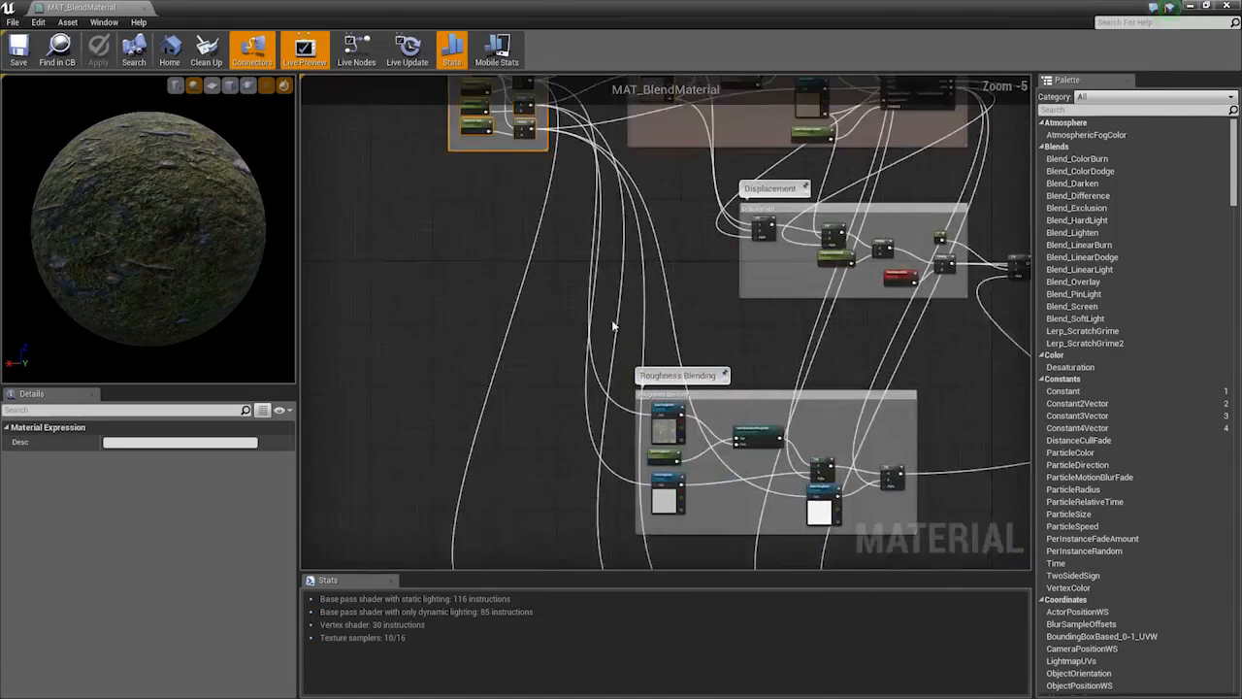
right_click_drag(604, 194, 595, 337)
Select the UV Control nodes and add the Mask, Multiply and Append nodes
left_click_drag(424, 369, 535, 142)
right_click_drag(547, 449, 562, 177)
right_click_drag(507, 470, 502, 385)
scroll(662, 460, "up", 2)
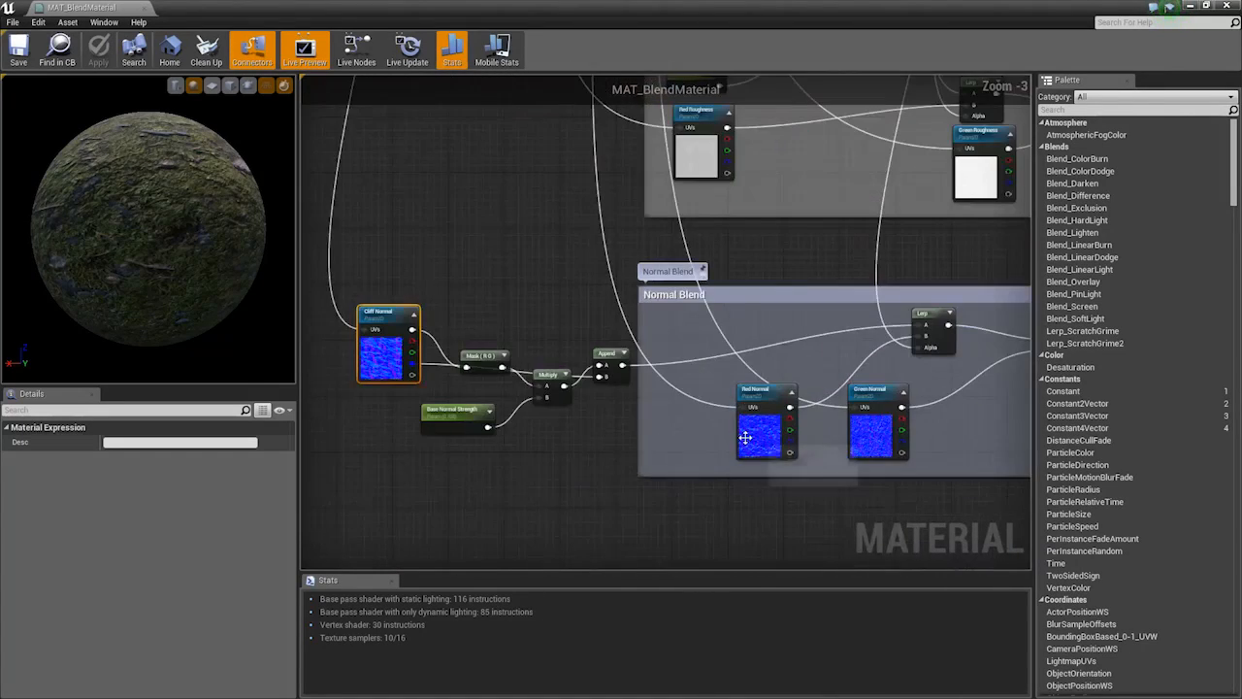
left_click(483, 367, "ctrl")
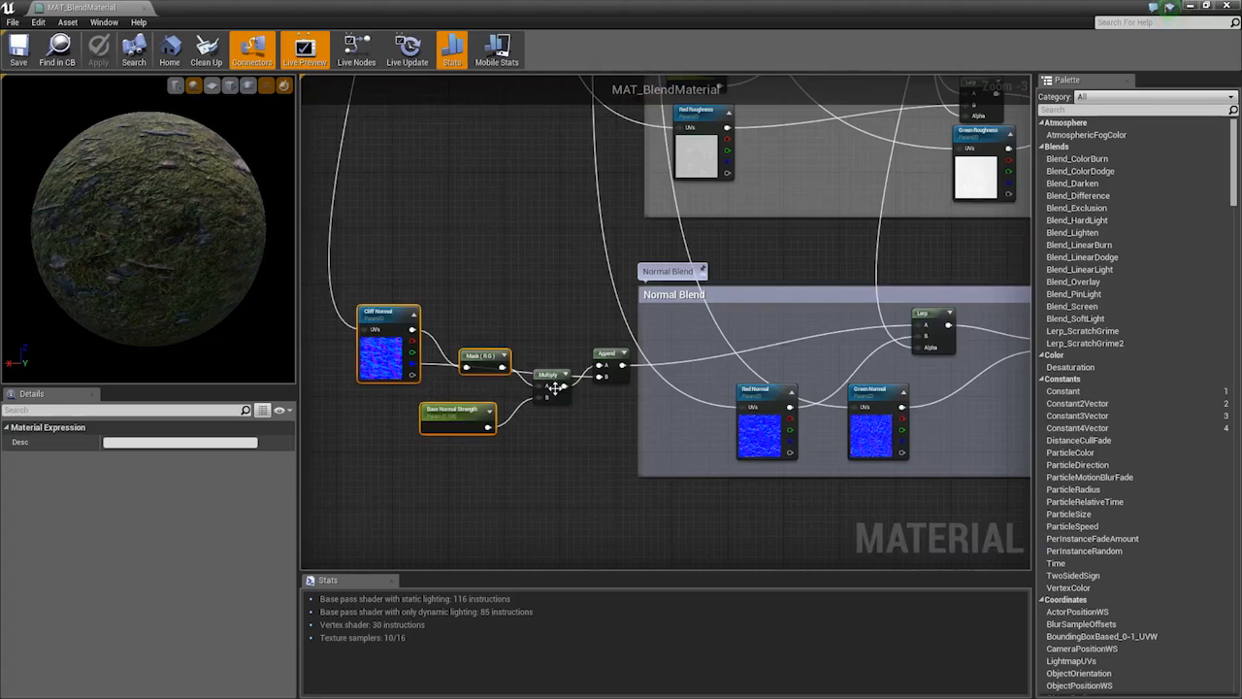
left_click(550, 380, "ctrl")
left_click(608, 361, "ctrl")
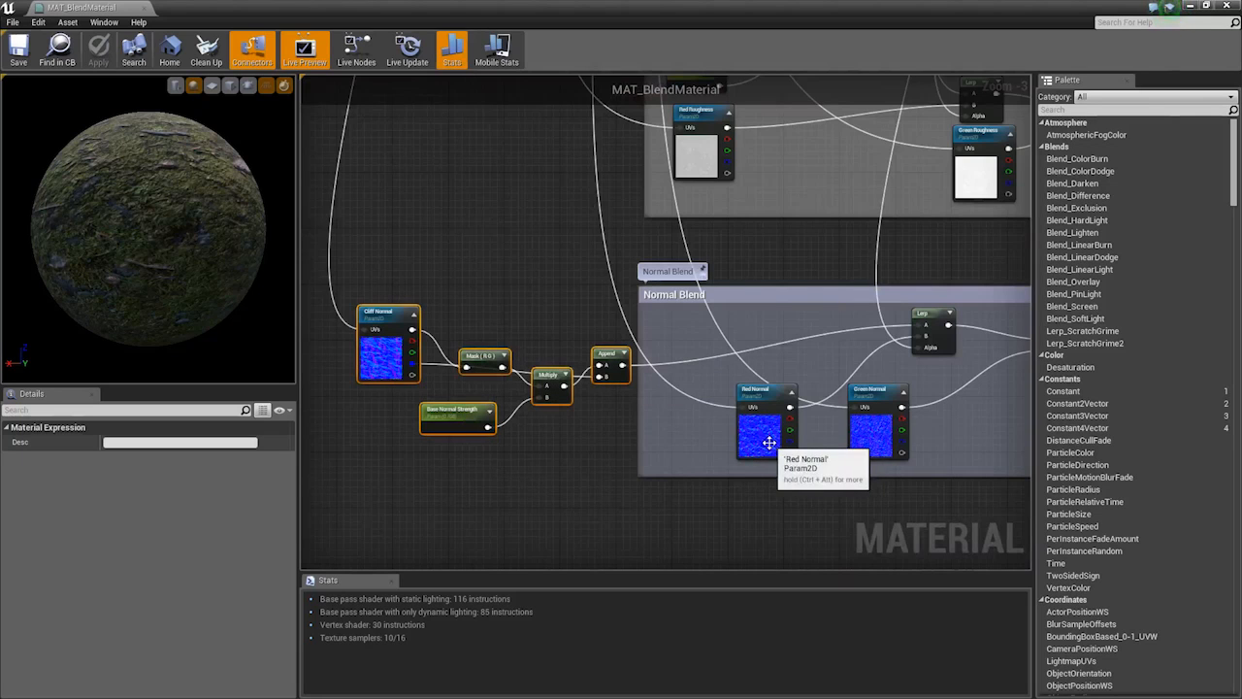
Select the Green Diffuse node in the diffuse blending group, then close MAT_BlendMaterial
scroll(595, 442, "down", 2)
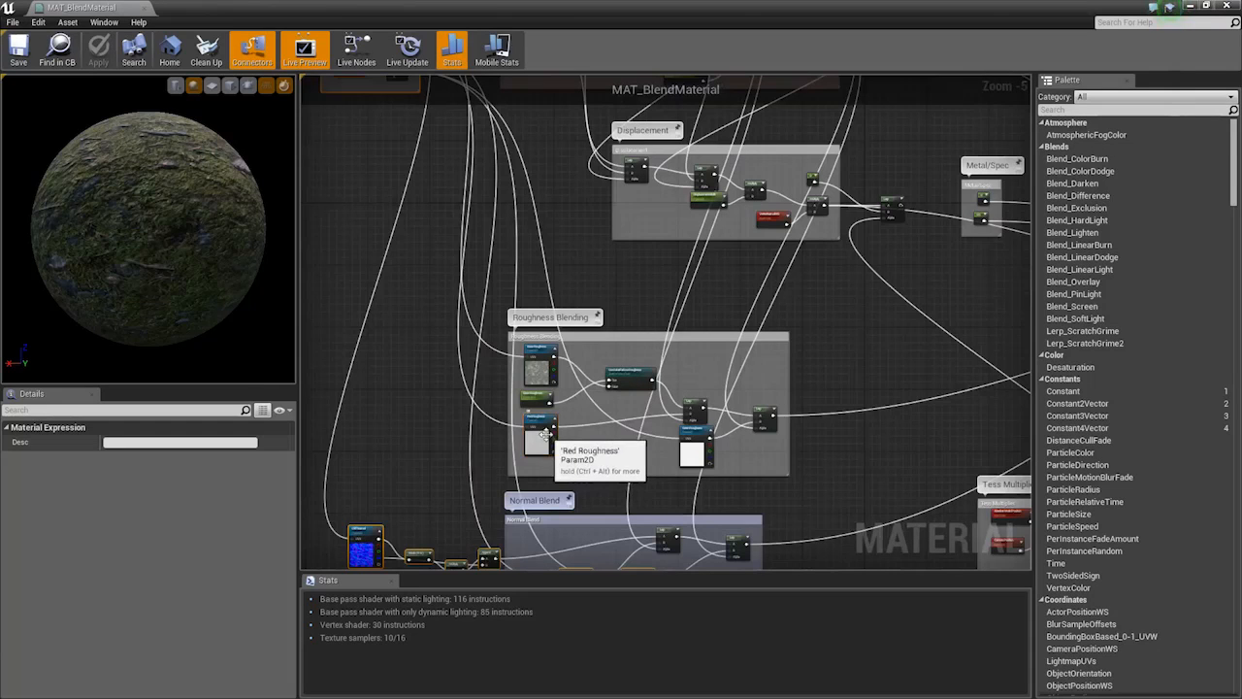
right_click_drag(661, 255, 694, 527)
scroll(698, 327, "up", 3)
left_click(733, 287)
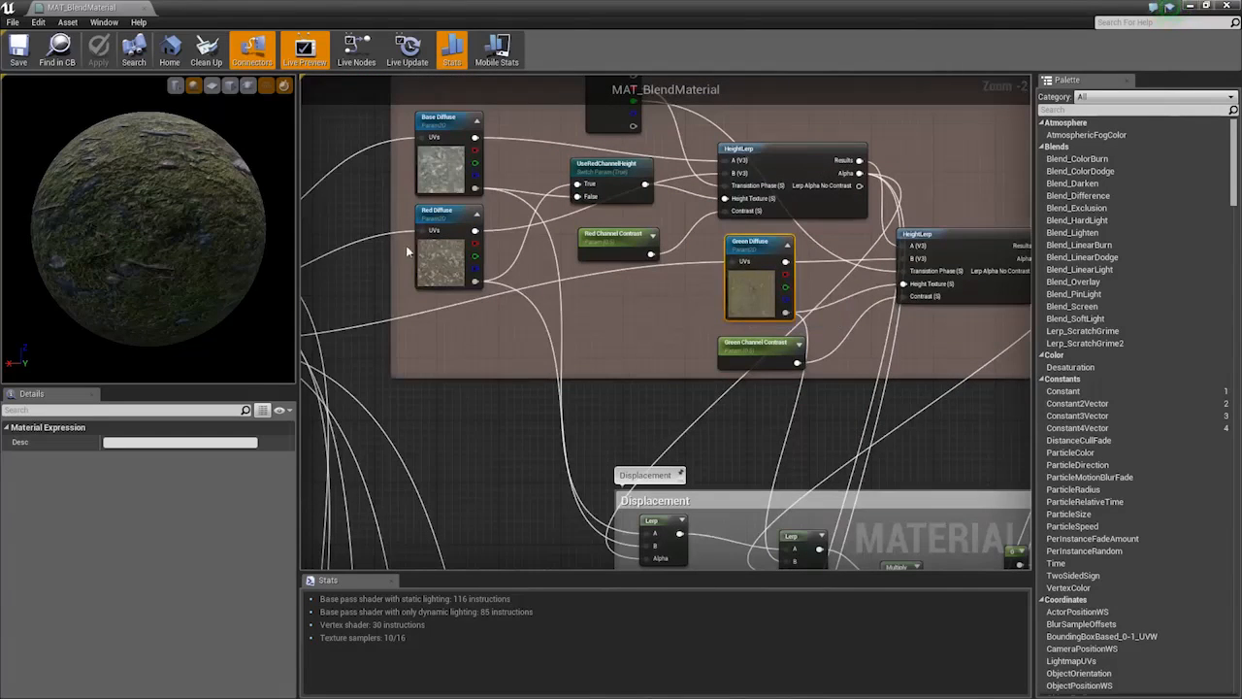
scroll(388, 145, "down", 3)
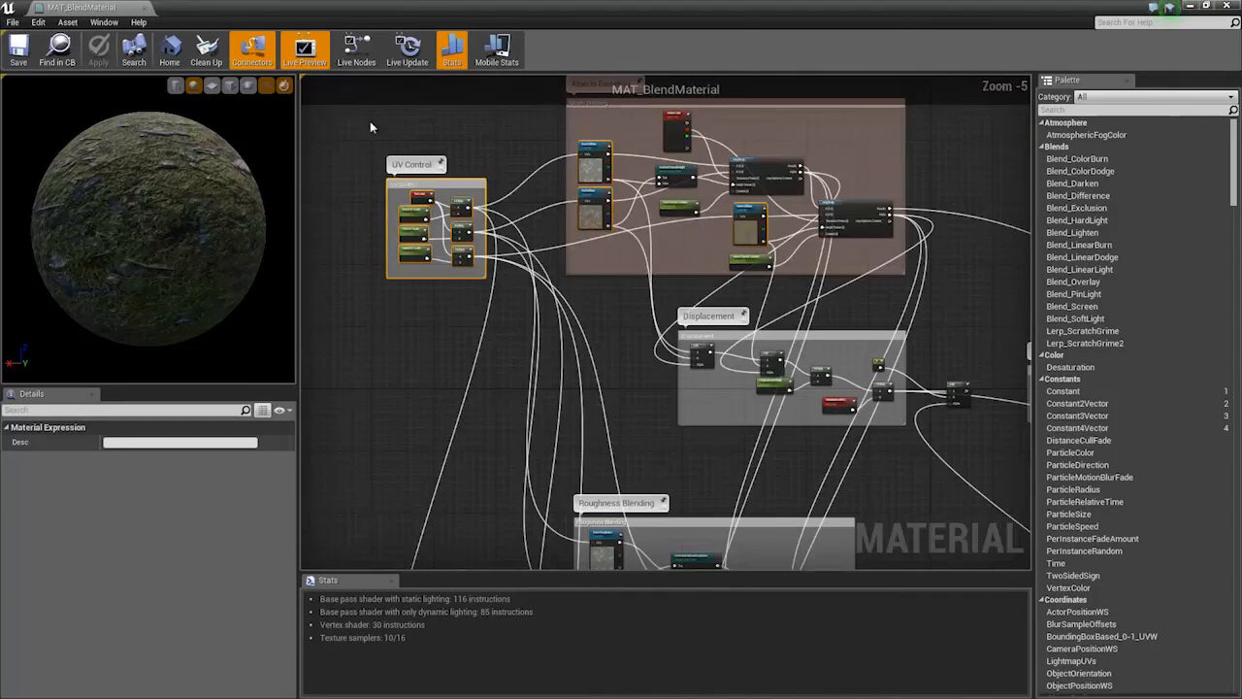
left_click(144, 8)
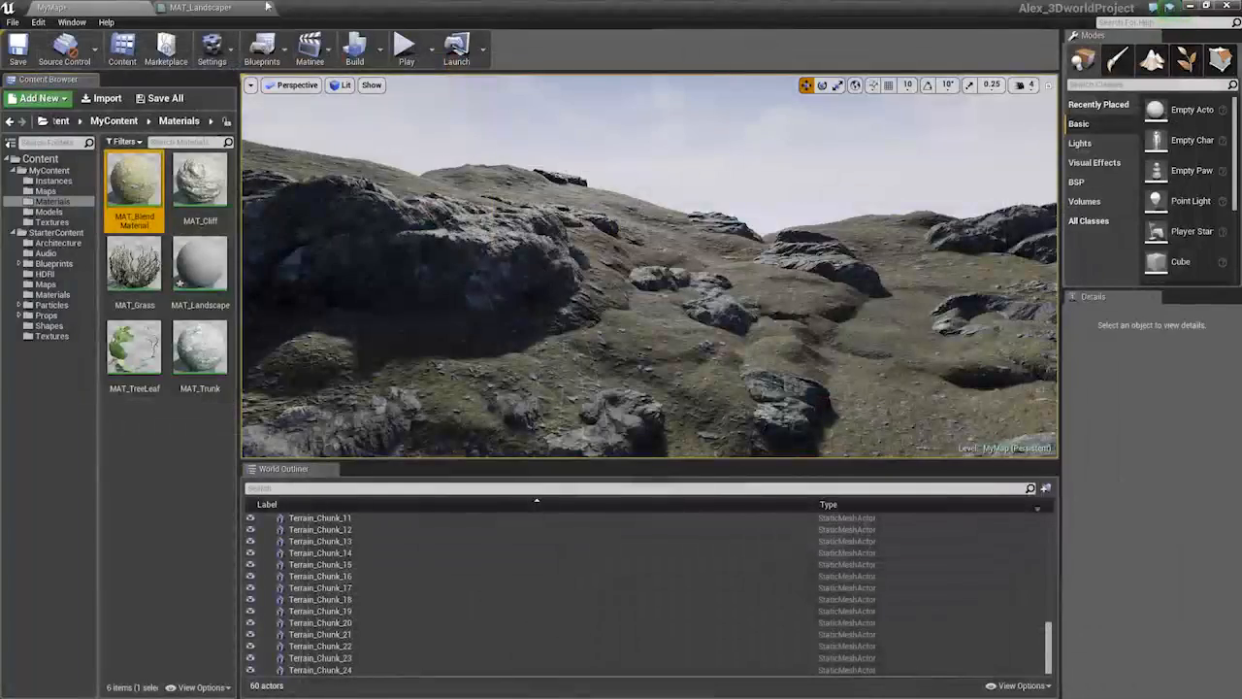
In MAT_Landscape, move the seven lower normal-map nodes up under the UV Control group
left_click(204, 7)
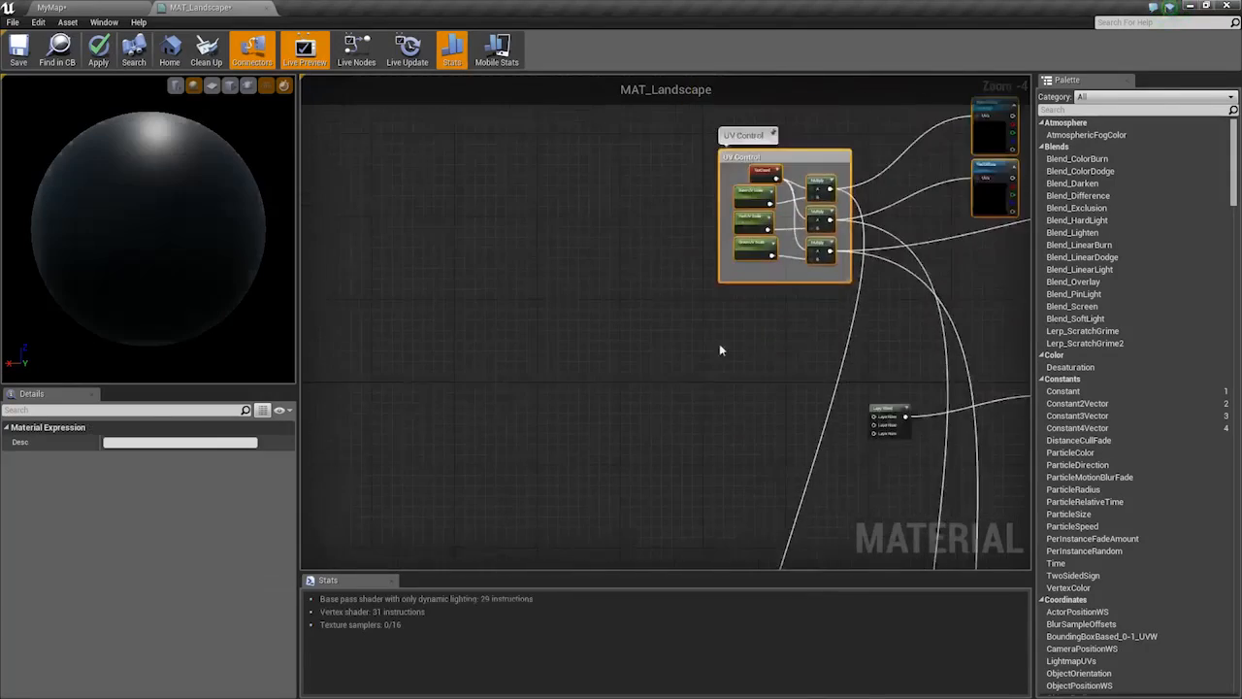
scroll(719, 350, "down", 3)
right_click_drag(791, 282, 592, 289)
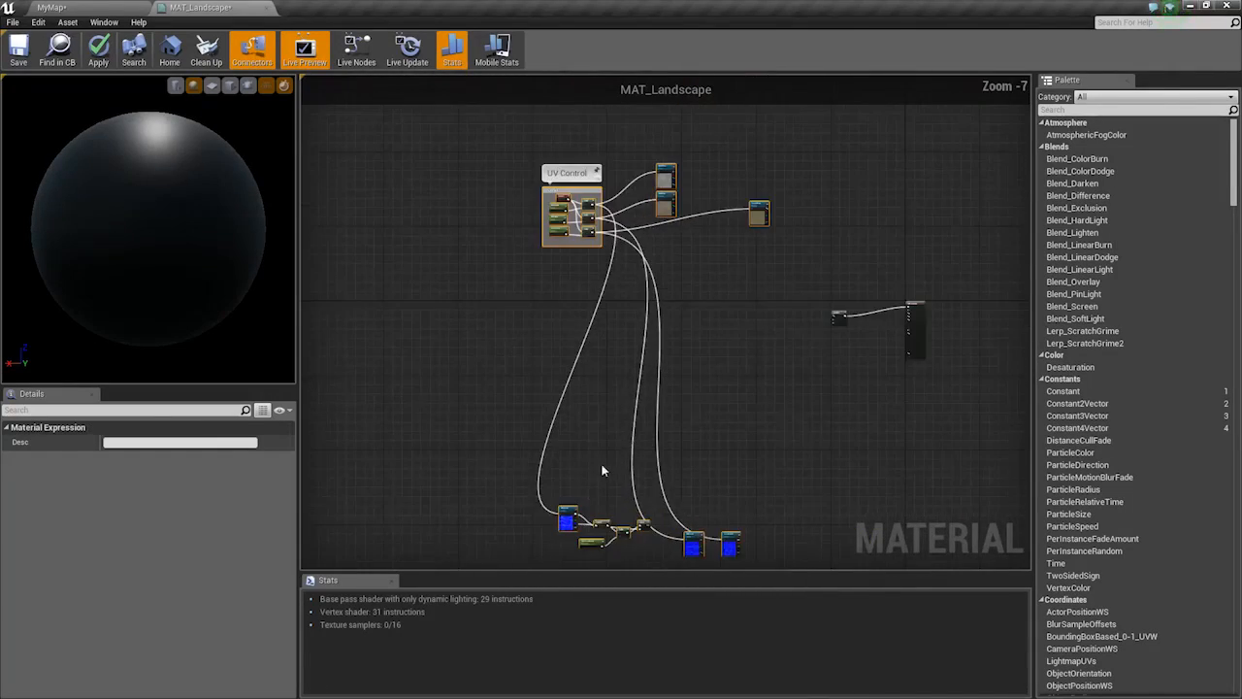
left_click_drag(493, 465, 826, 606)
left_click_drag(696, 385, 743, 177)
Select the UV Control comment group and frame it with F
right_click_drag(632, 92, 597, 326)
scroll(596, 326, "up", 1)
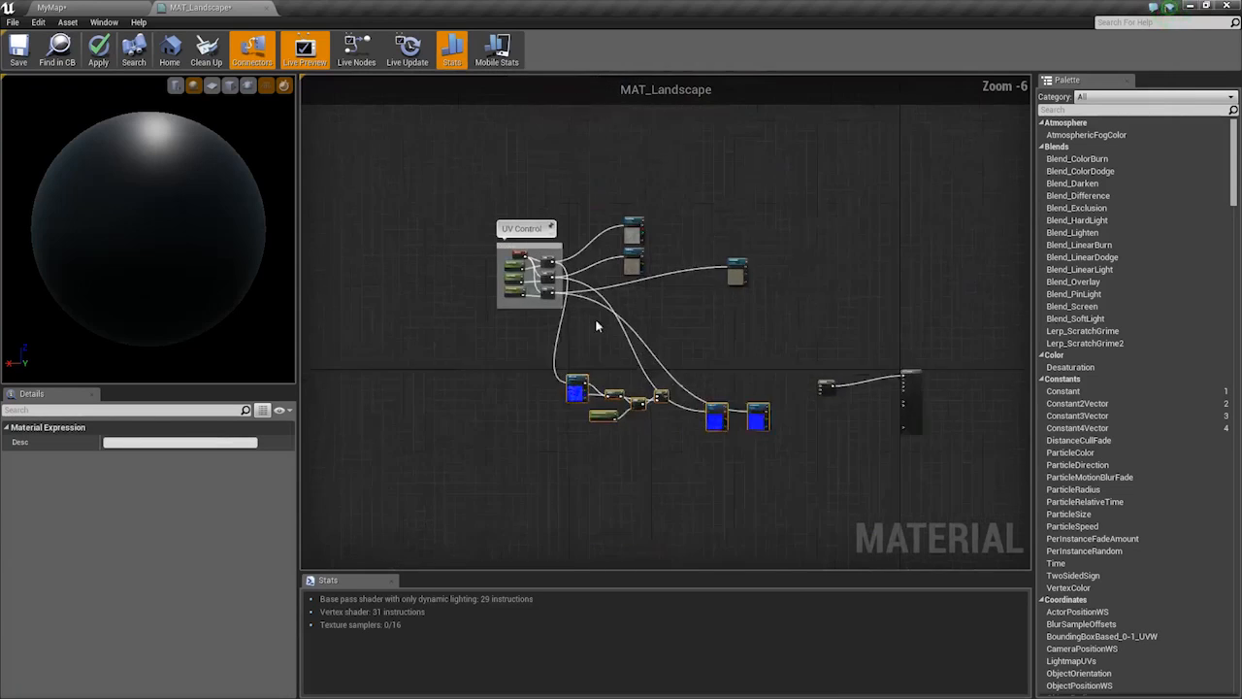
scroll(597, 327, "up", 1)
left_click(493, 206)
key("f")
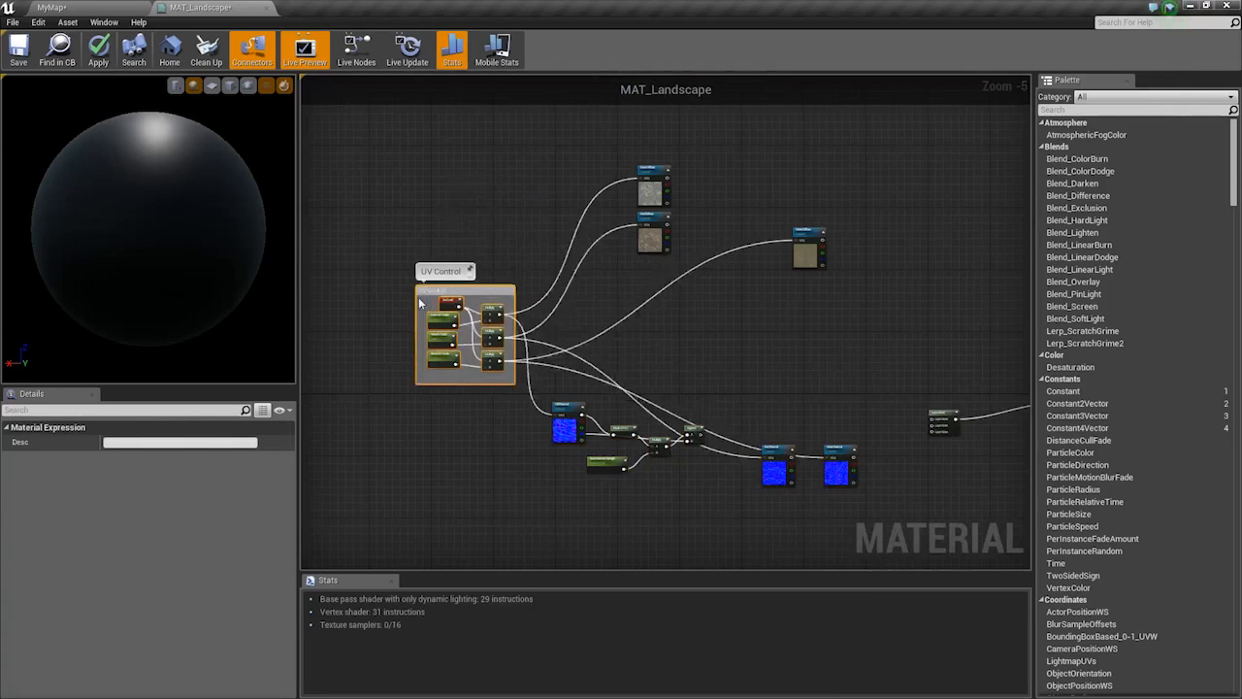
Add a LandscapeLayerCoords node near Cliff Normal via a 'landsca' node search
right_click_drag(970, 384, 730, 264)
right_click(731, 265)
type("land")
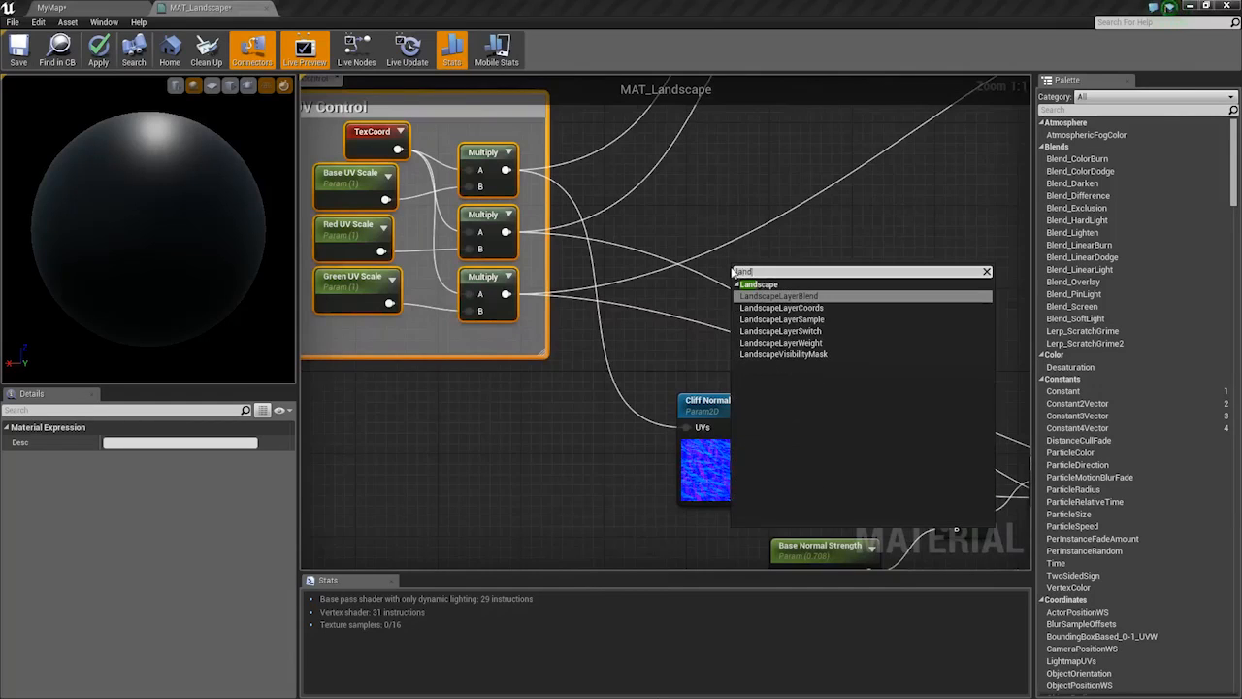
type("sca")
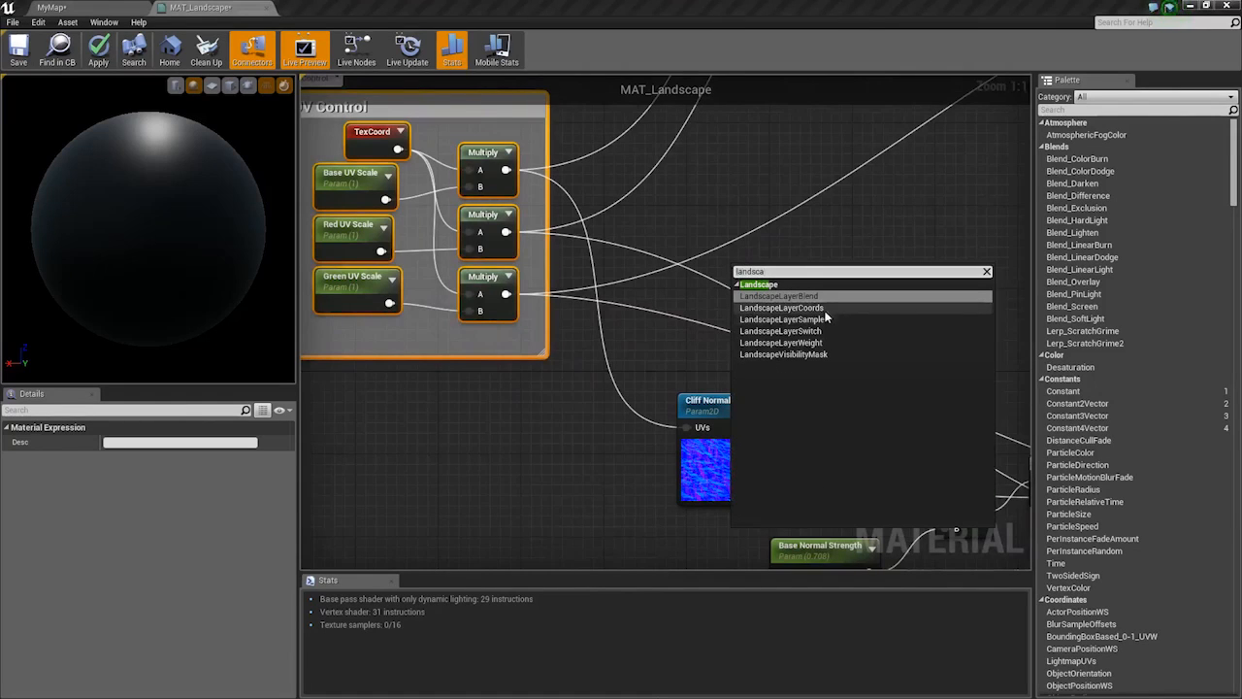
left_click(797, 307)
Move the LandscapeCoords node to the left of Cliff Normal
right_click_drag(695, 389, 737, 365)
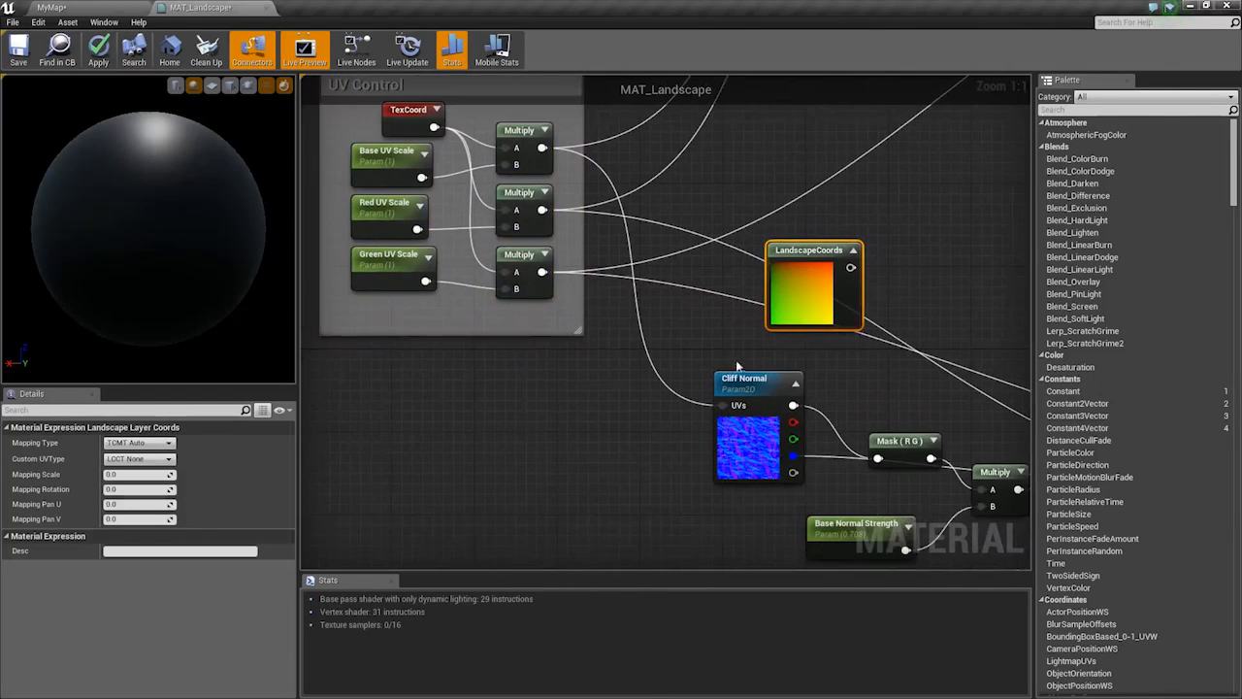
left_click_drag(798, 336, 804, 302)
right_click_drag(817, 300, 676, 260)
left_click_drag(673, 262, 340, 422)
scroll(685, 410, "down", 4)
right_click_drag(685, 410, 606, 333)
scroll(602, 334, "up", 2)
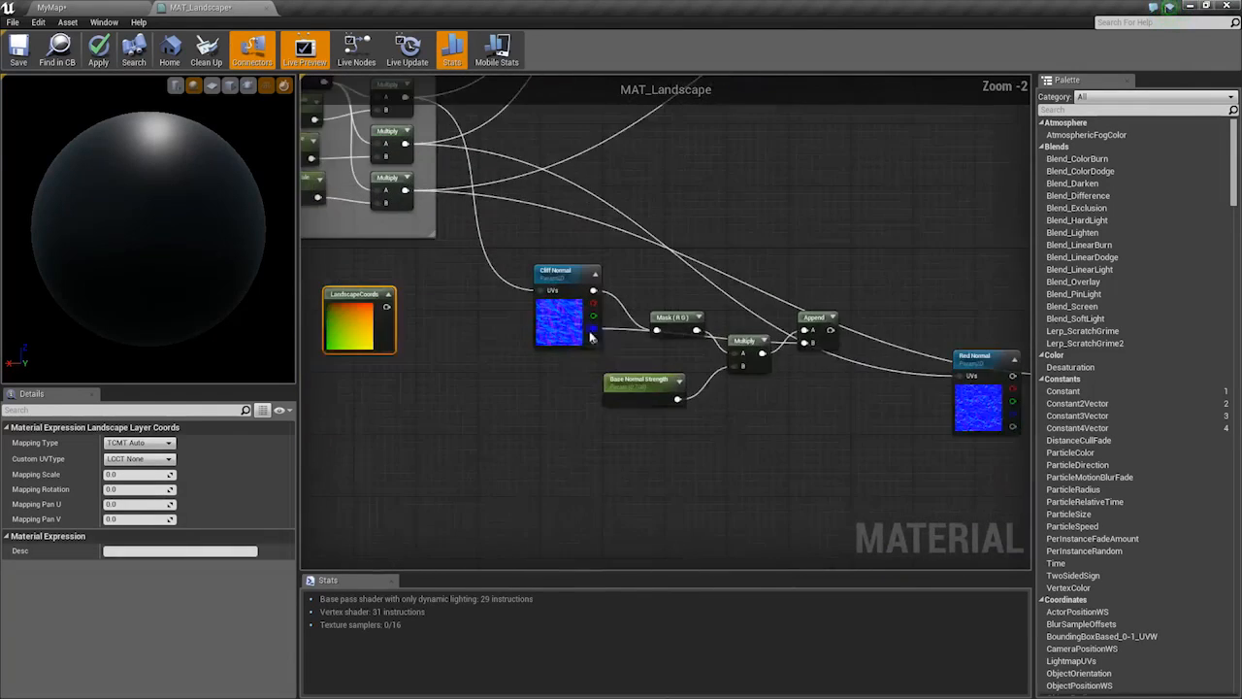
right_click_drag(373, 336, 493, 342)
scroll(493, 343, "up", 2)
Dismiss the window switcher without leaving the material editor
key("alt+Tab")
key("Tab")
key("Tab")
key("Tab")
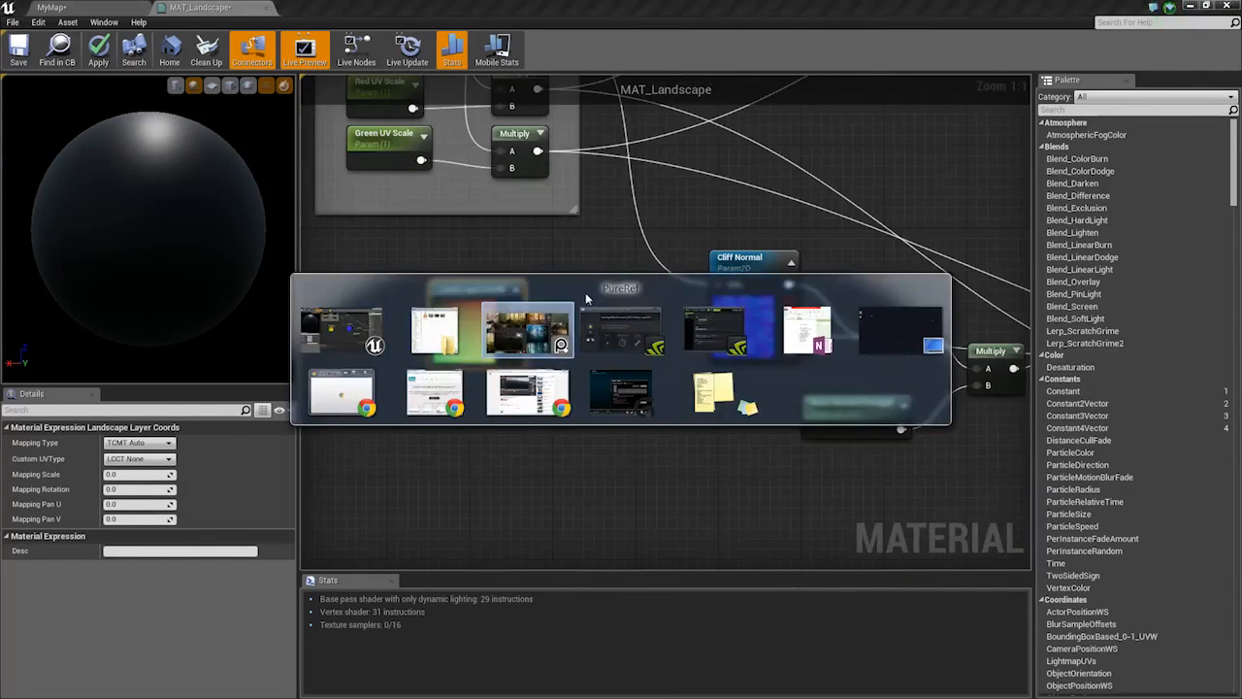
key("Escape")
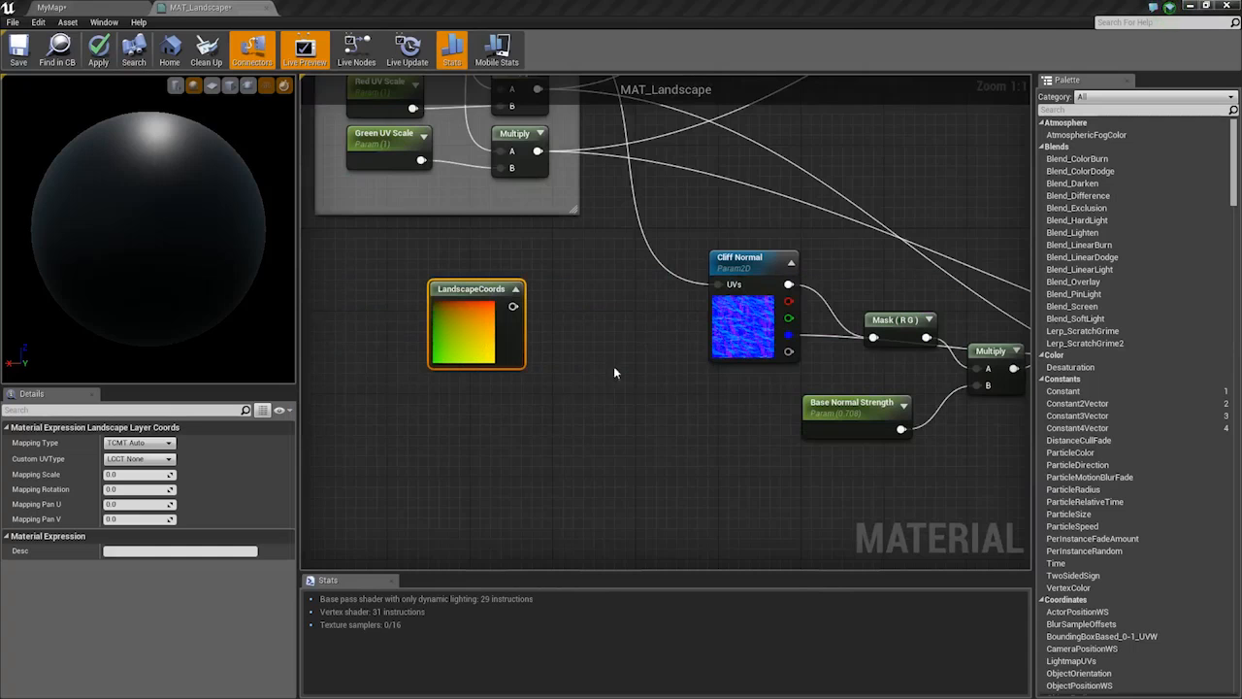
right_click(570, 414)
Center the graph view on the Red and Green Normal nodes
right_click_drag(888, 400, 793, 348)
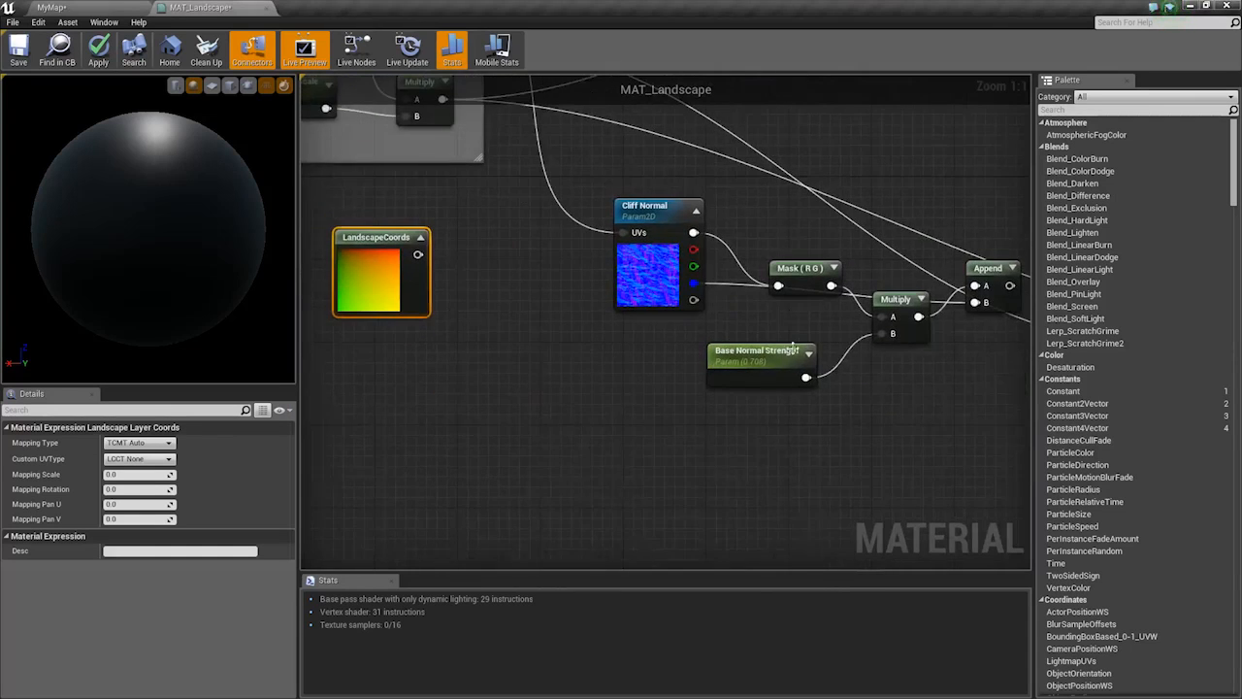
scroll(745, 206, "down", 4)
right_click_drag(924, 279, 682, 396)
scroll(848, 381, "up", 2)
right_click_drag(848, 381, 624, 357)
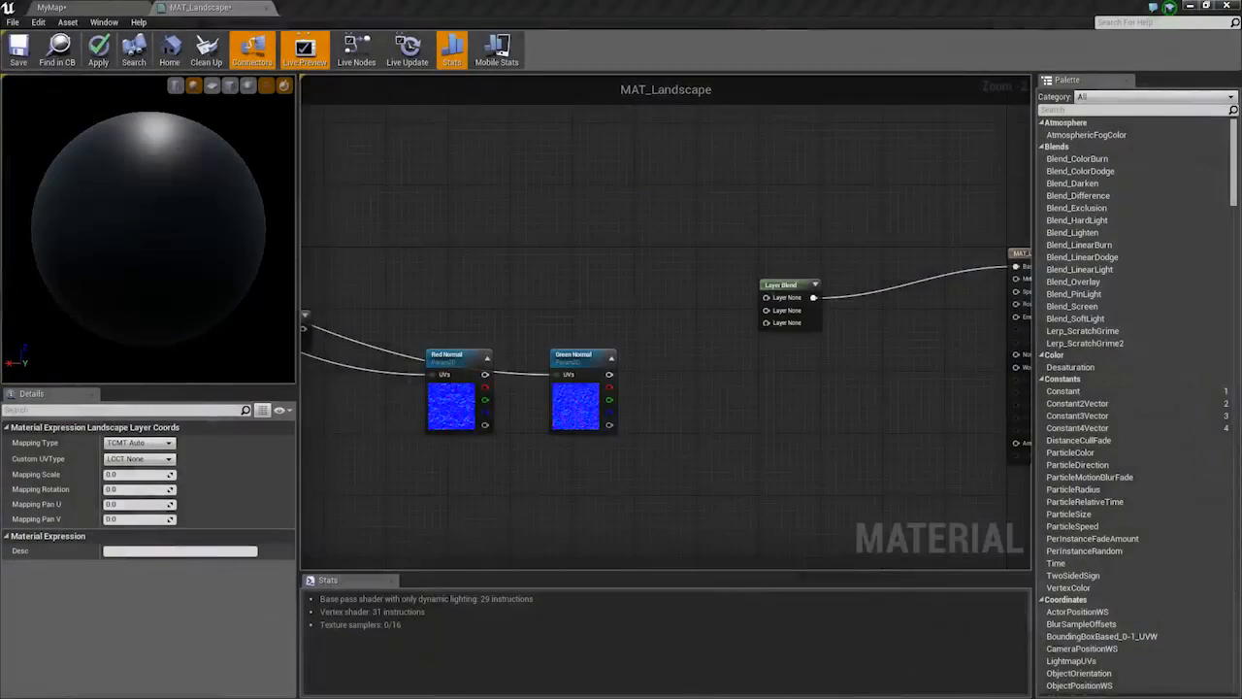
Move the Layer Blend node up-left above the normal nodes and save MAT_Landscape
right_click_drag(583, 344, 851, 387)
scroll(785, 330, "down", 2)
scroll(982, 327, "up", 1)
right_click_drag(982, 327, 723, 316)
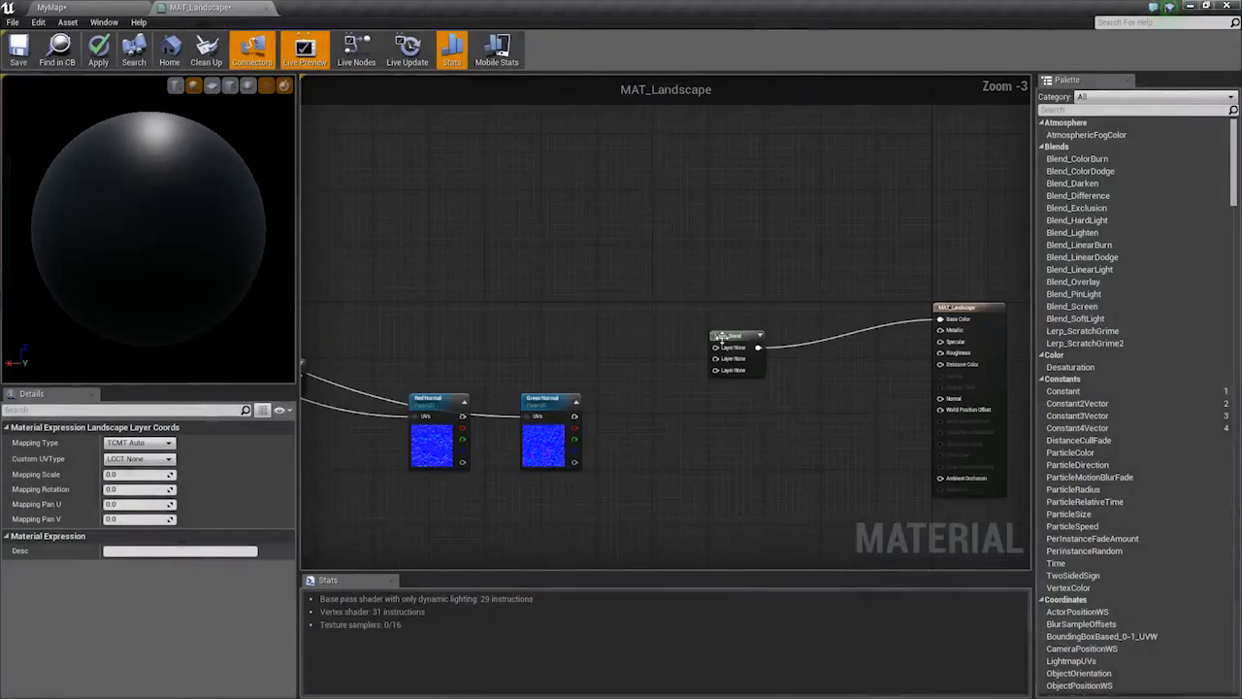
left_click_drag(750, 341, 696, 275)
scroll(690, 291, "up", 1)
right_click_drag(696, 274, 646, 304)
scroll(687, 285, "up", 1)
key("ctrl+s")
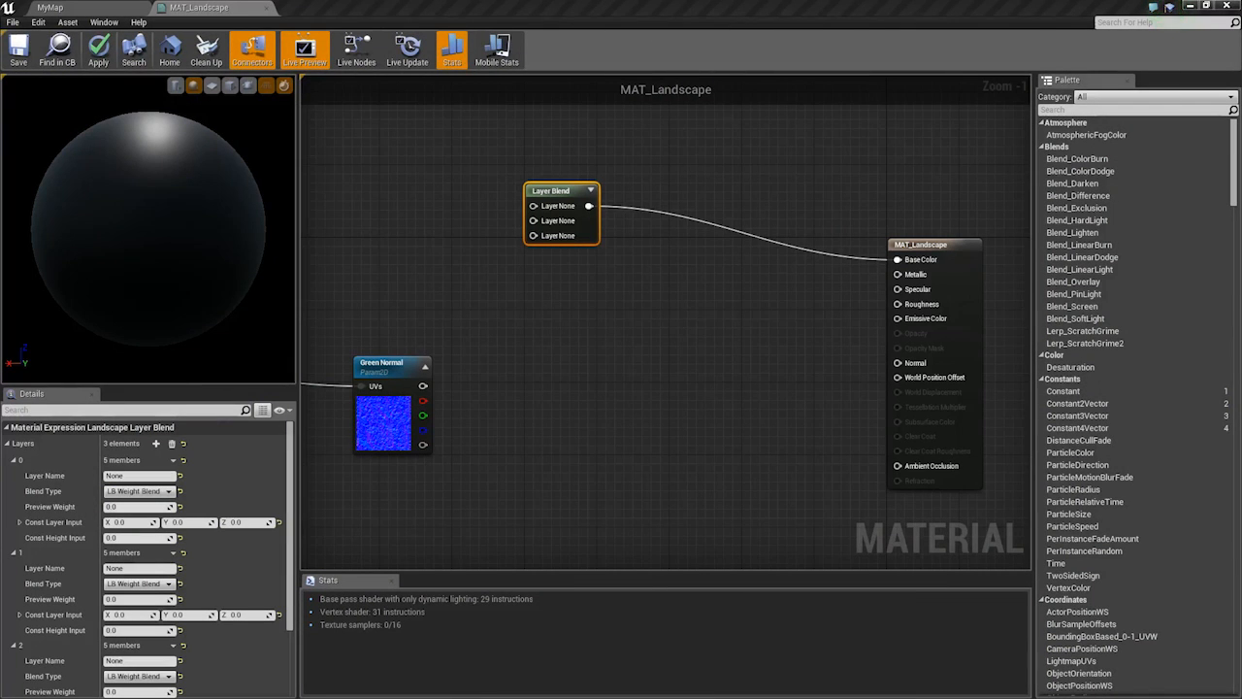
right_click_drag(679, 321, 793, 320)
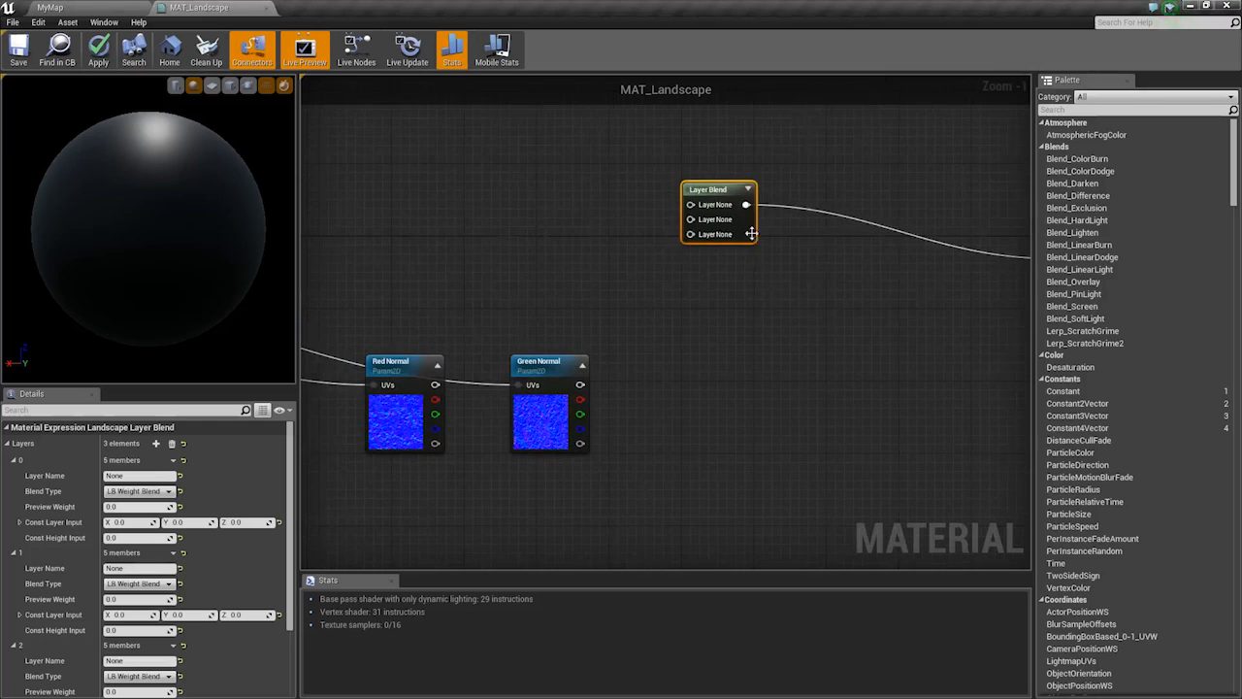
left_click_drag(754, 238, 754, 265)
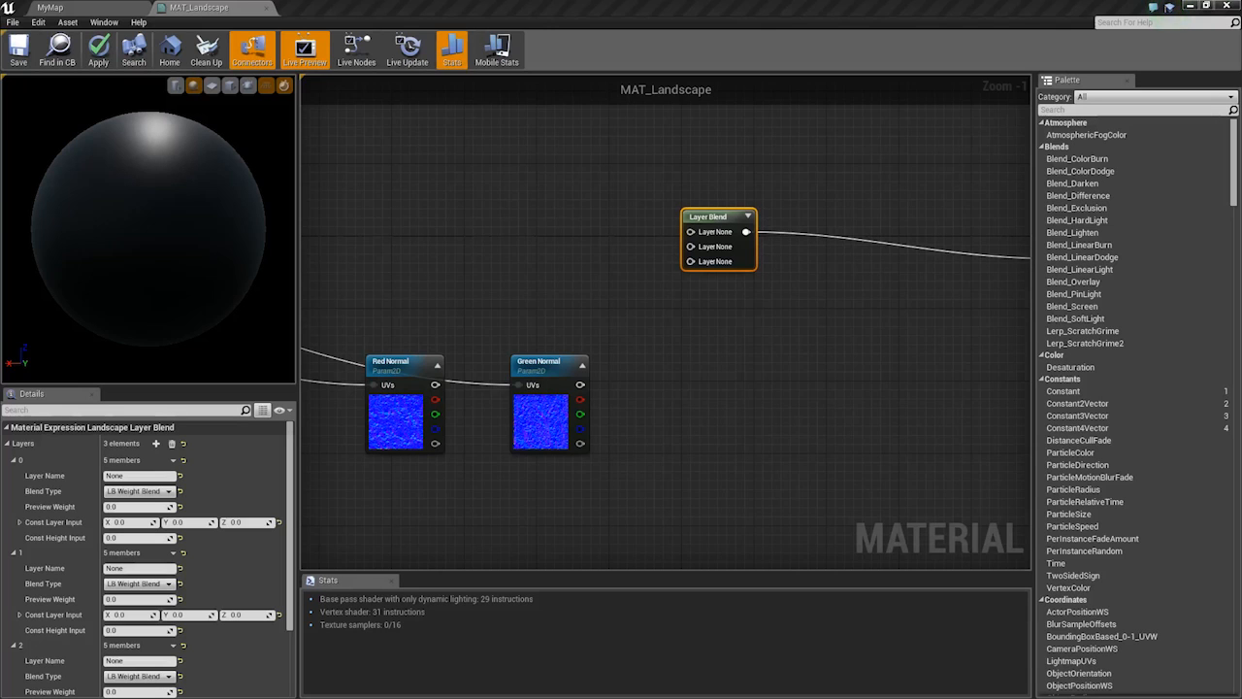
Reposition the Layer Blend node up-left, near the diffuse texture nodes
right_click_drag(582, 369, 883, 333)
scroll(878, 334, "down", 3)
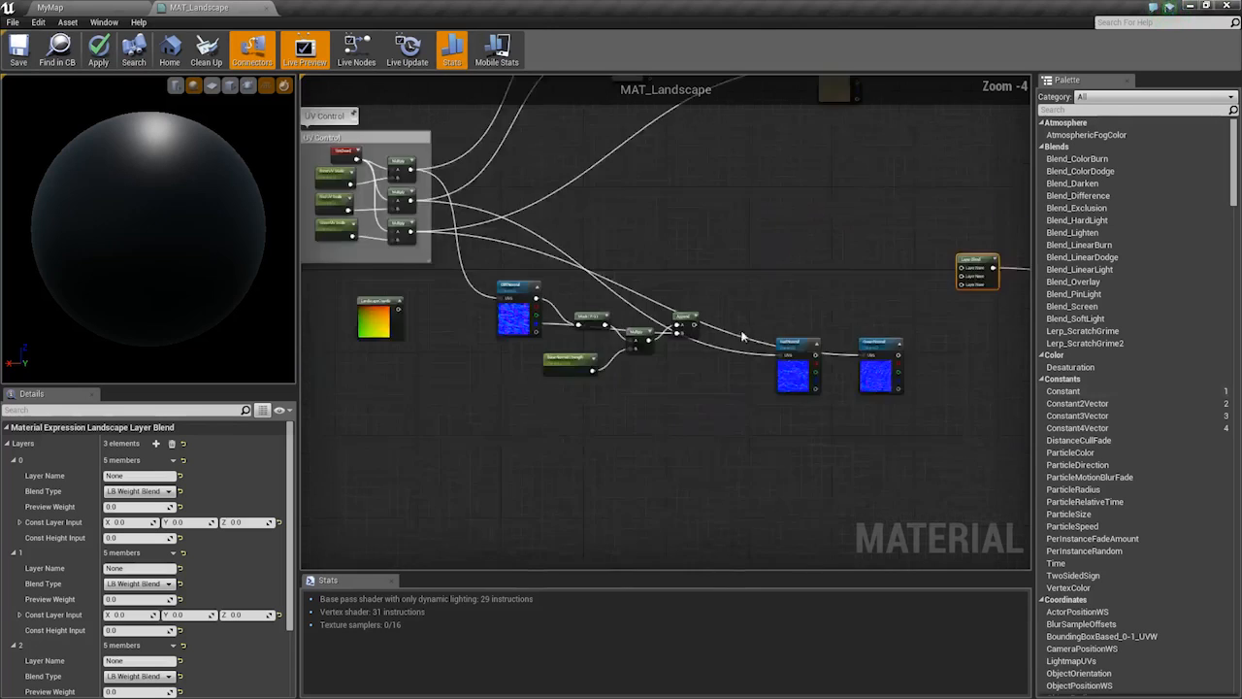
scroll(577, 282, "up", 3)
right_click_drag(576, 282, 487, 285)
scroll(486, 280, "down", 3)
right_click_drag(626, 283, 771, 458)
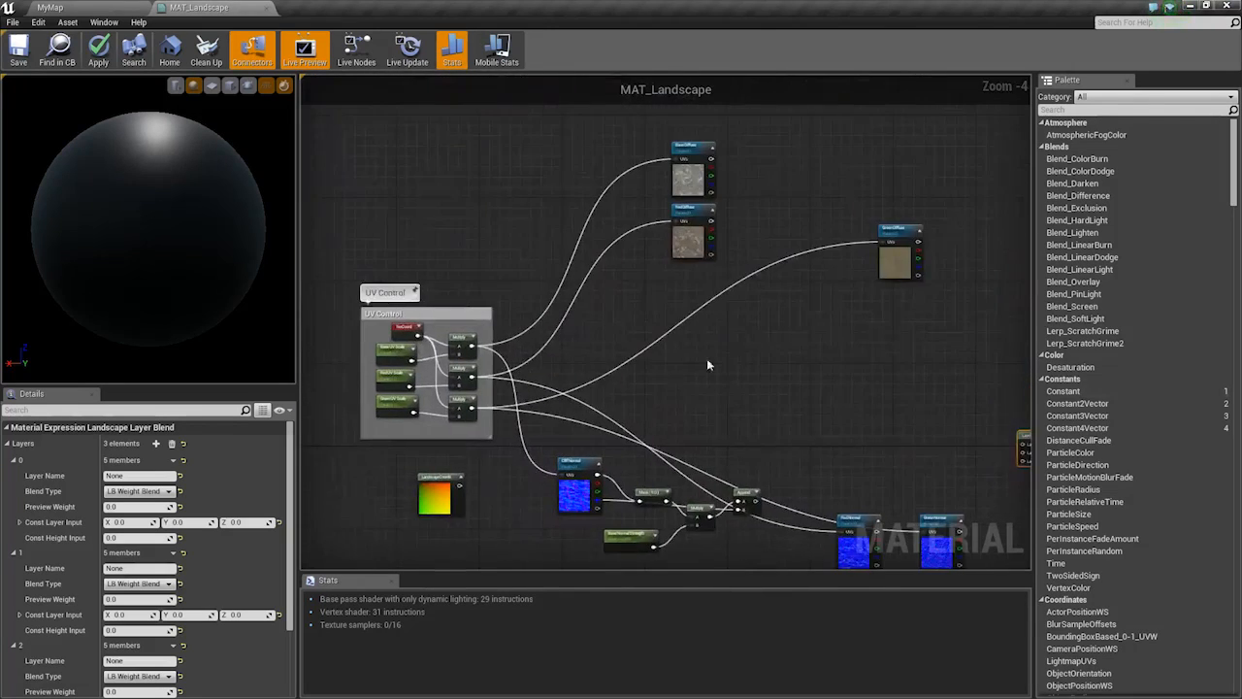
scroll(707, 358, "up", 1)
right_click_drag(842, 372, 432, 248)
left_click_drag(730, 340, 597, 200)
right_click_drag(558, 207, 918, 375)
scroll(919, 375, "up", 2)
Align Green Diffuse under Red Diffuse and wire it to Layer Blend's first input
left_click_drag(875, 216, 483, 294)
right_click_drag(484, 294, 516, 368)
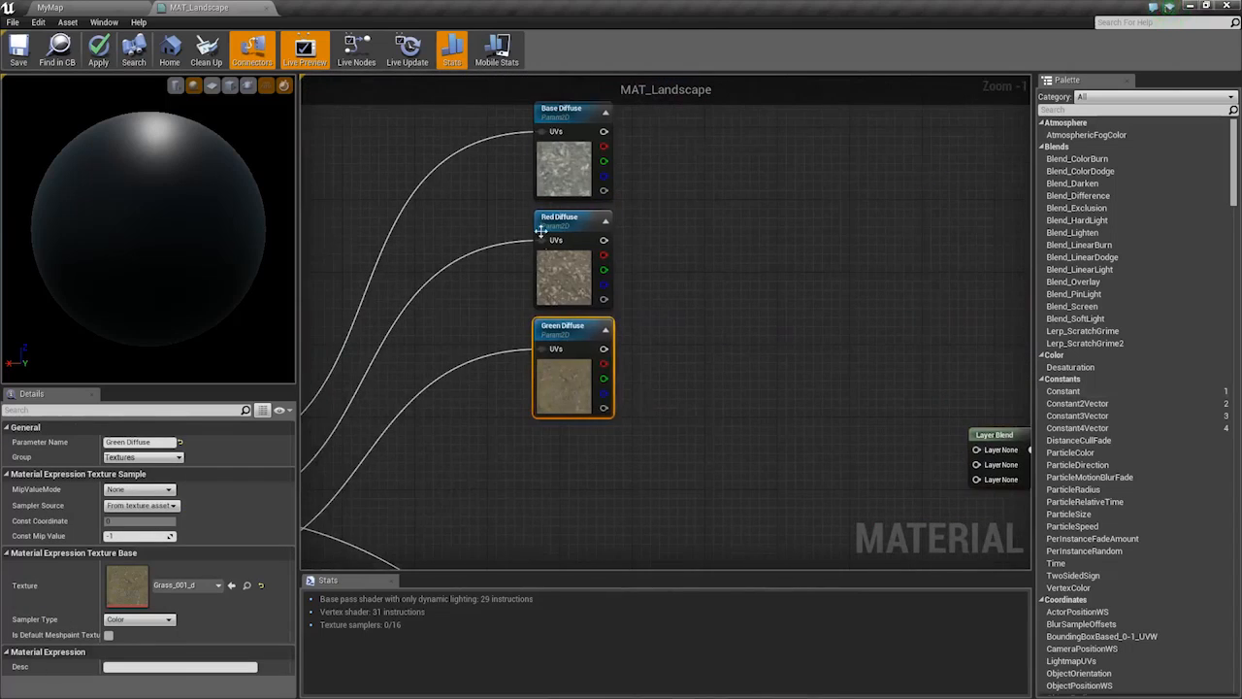
left_click_drag(604, 348, 984, 453)
right_click_drag(697, 325, 745, 290)
Place the Base and Red Diffuse nodes below Green Diffuse
left_click_drag(713, 123, 602, 224)
left_click_drag(604, 225, 604, 542)
right_click_drag(668, 473, 657, 288)
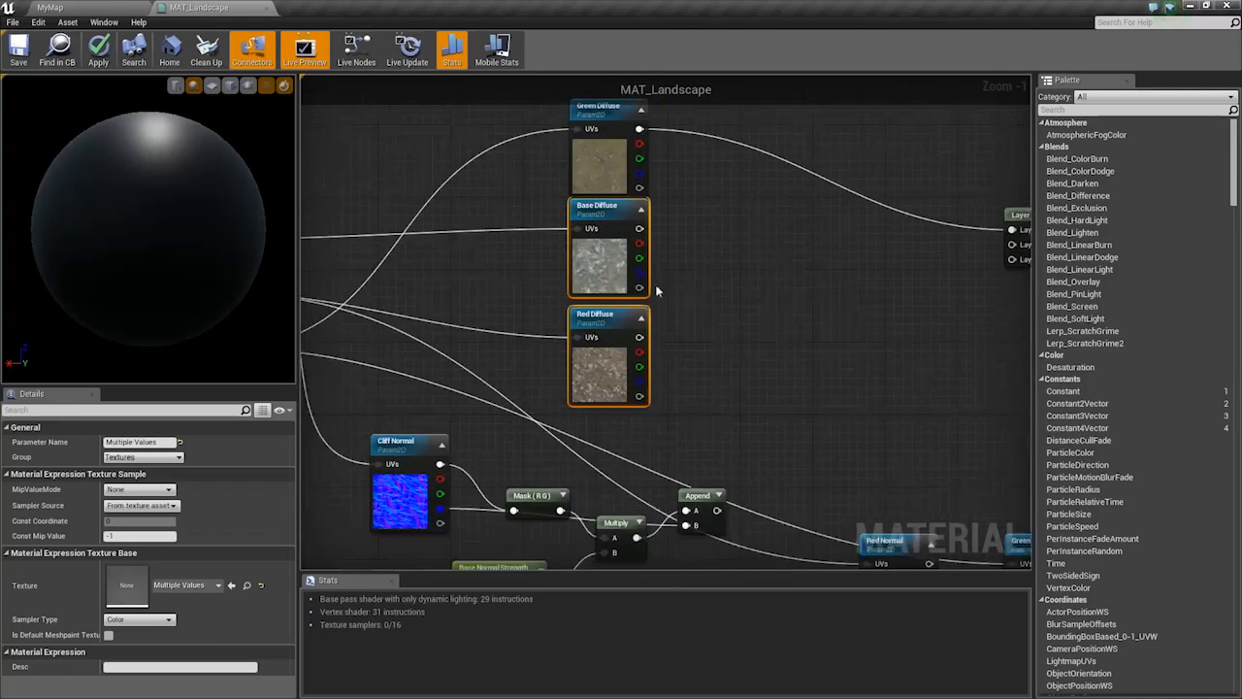
right_click_drag(787, 280, 734, 307)
right_click_drag(824, 295, 773, 285)
left_click_drag(489, 296, 488, 304)
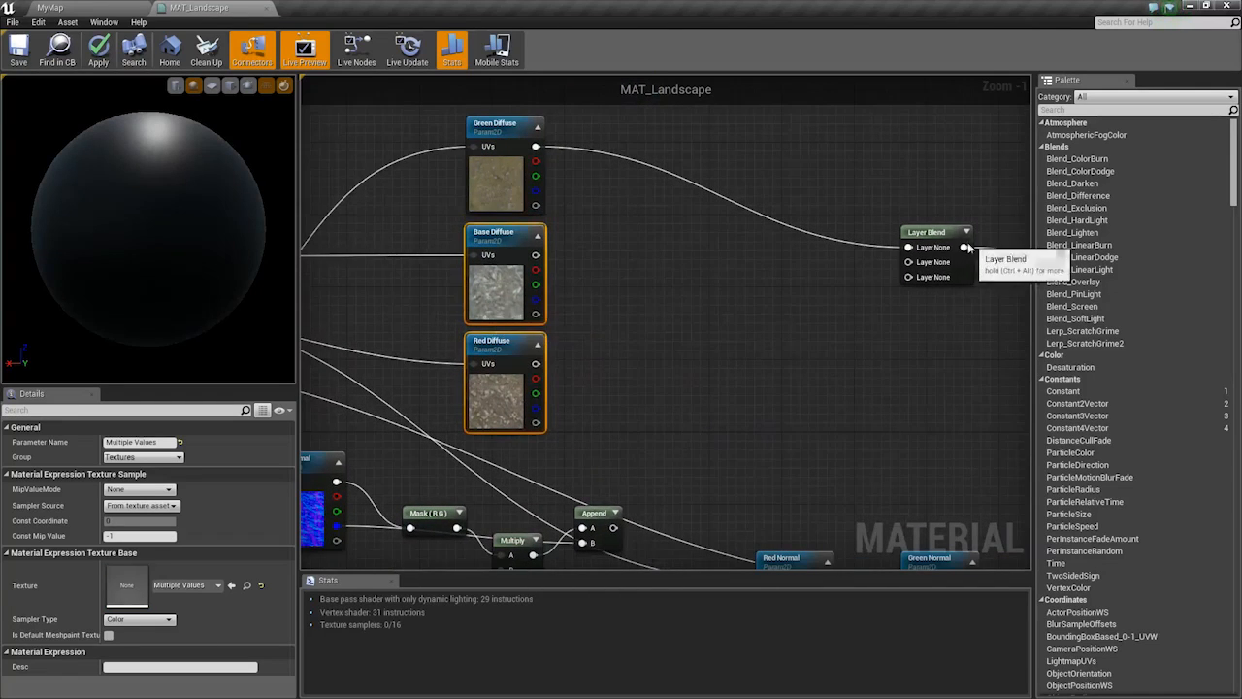
Name the Layer Blend's three layers Grass, Rock and Mud
left_click(917, 241)
type("Gra")
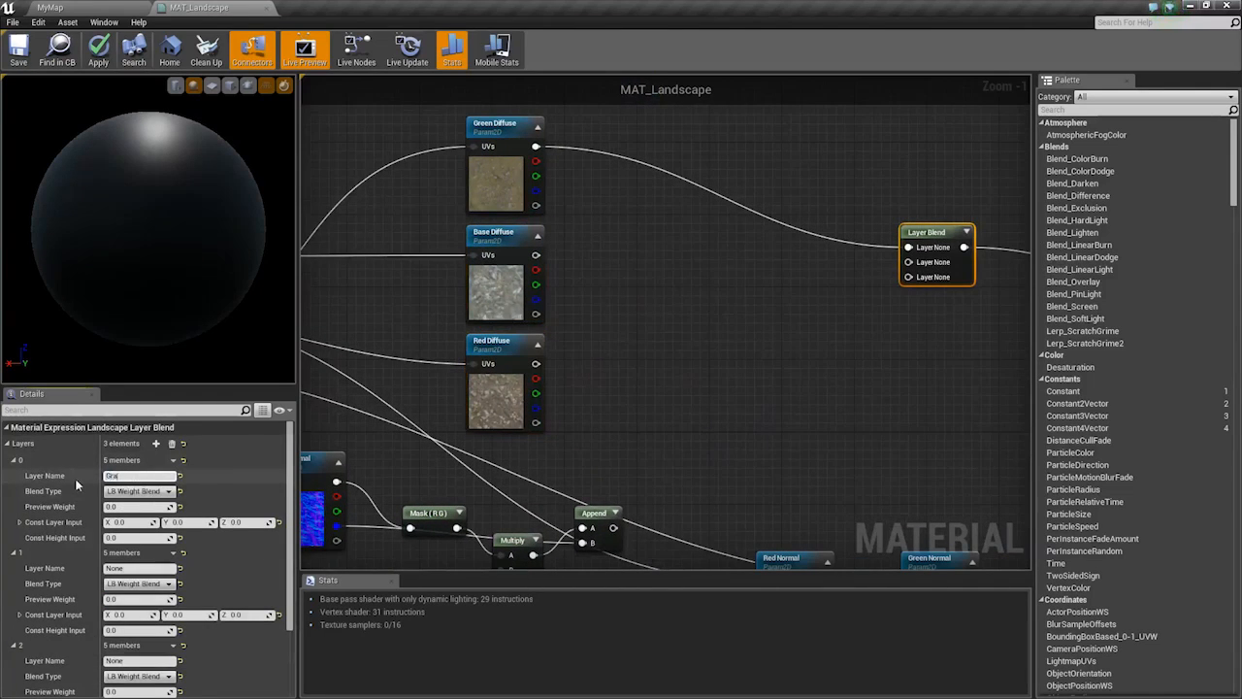
type("ss")
key("Return")
left_click(134, 569)
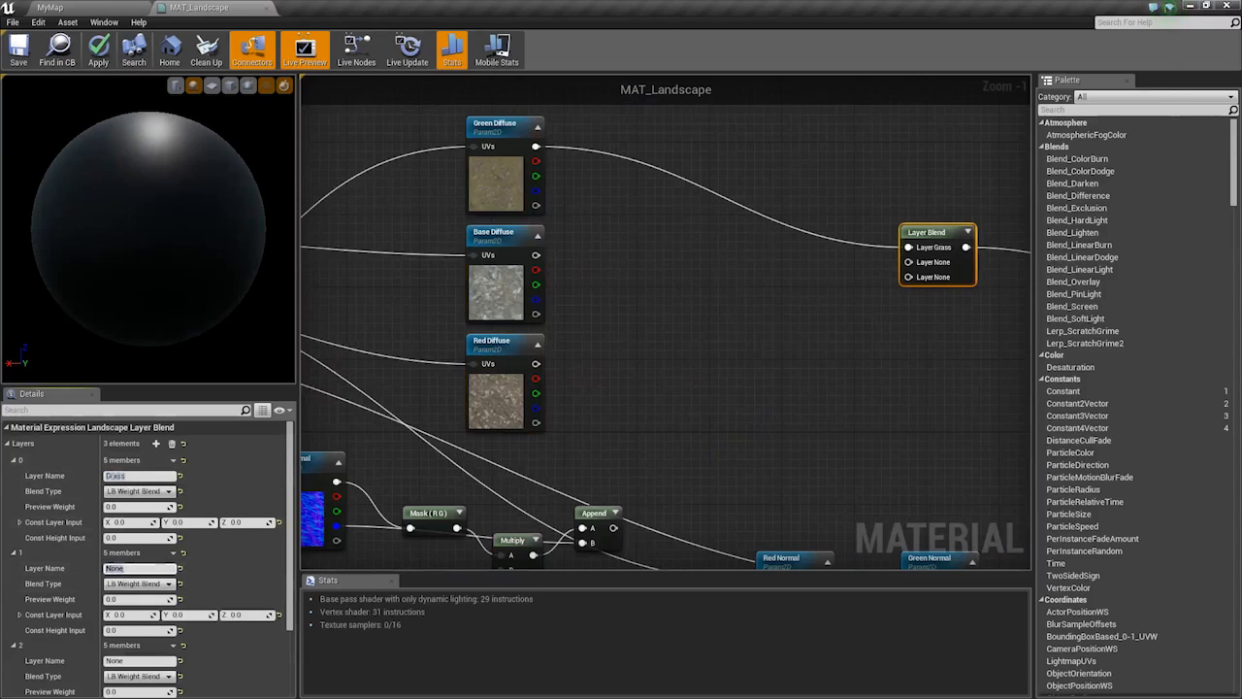
type("Rock")
key("Return")
type("Mud")
key("Return")
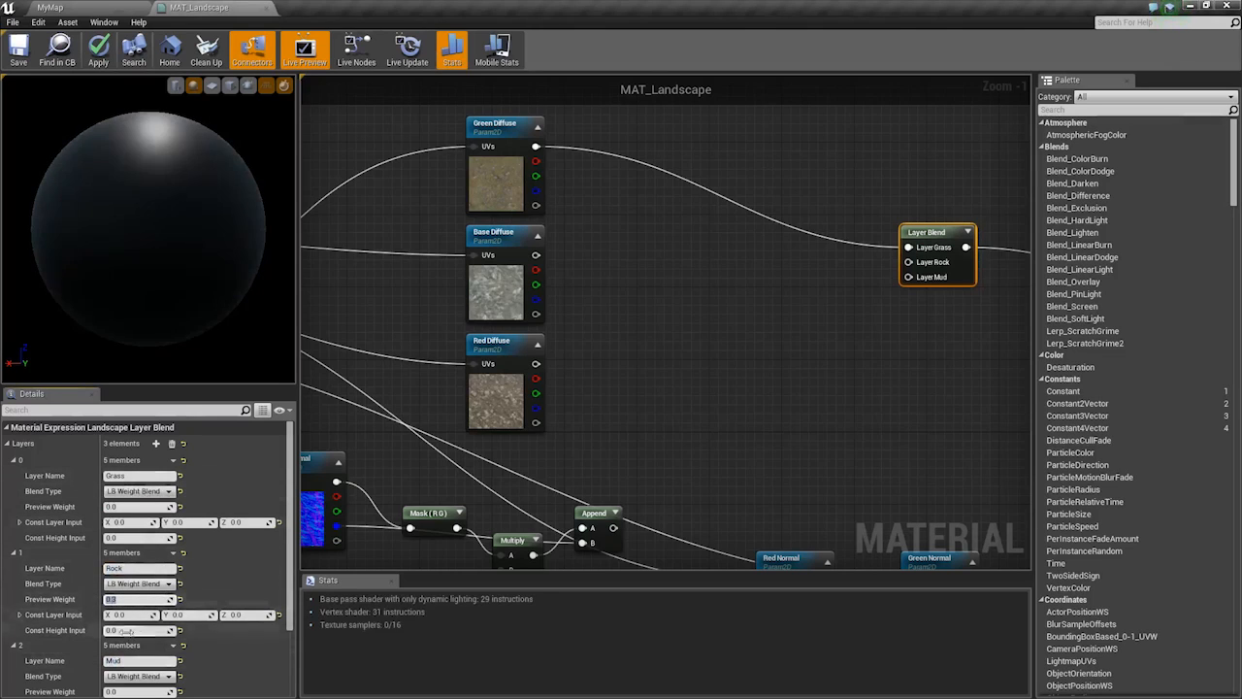
Set the Mud layer's preview weight to 1
scroll(153, 643, "down", 1)
left_click(140, 650)
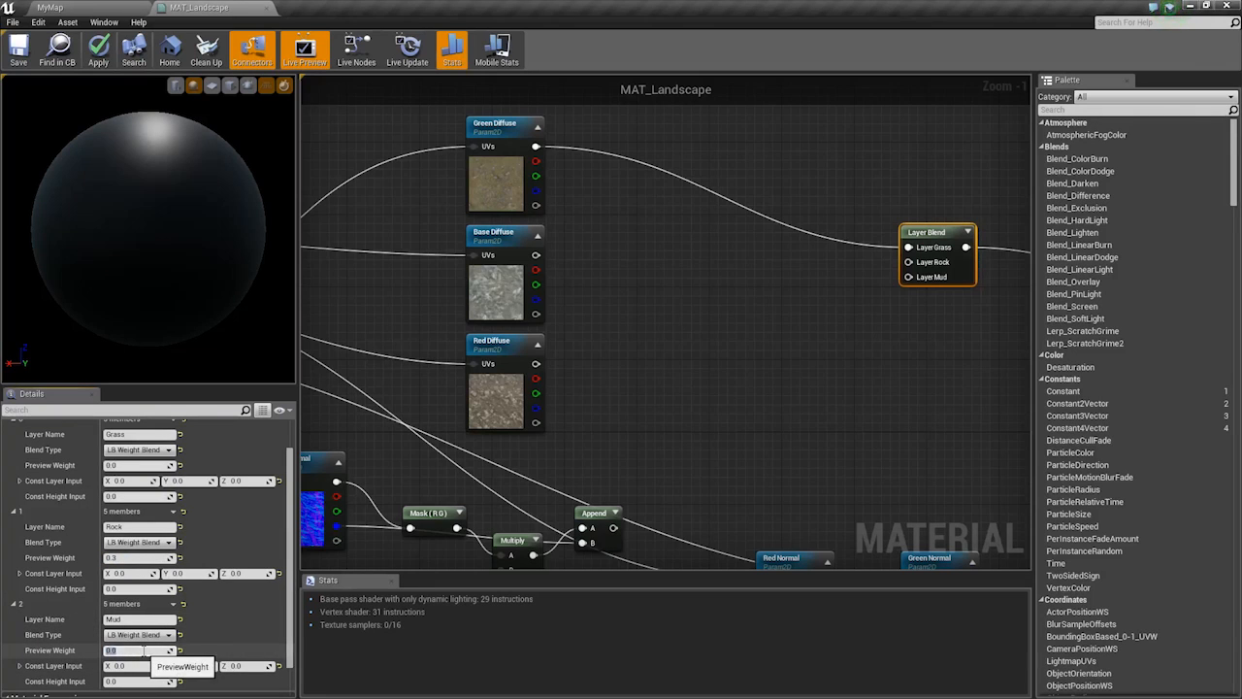
type("1")
key("Return")
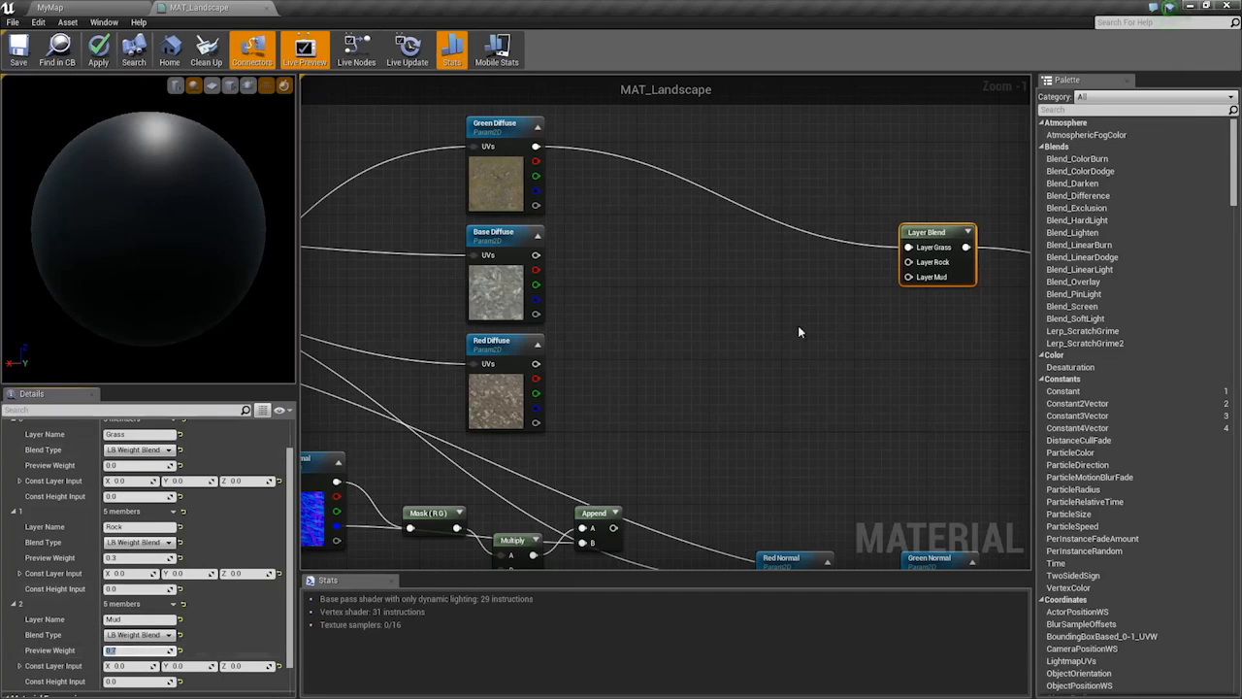
Wire Base Diffuse to Layer Rock and Red Diffuse to Layer Mud, then set Grass, Rock and Mud to LB Height Blend
right_click_drag(798, 327, 758, 346)
left_click_drag(495, 275, 495, 383)
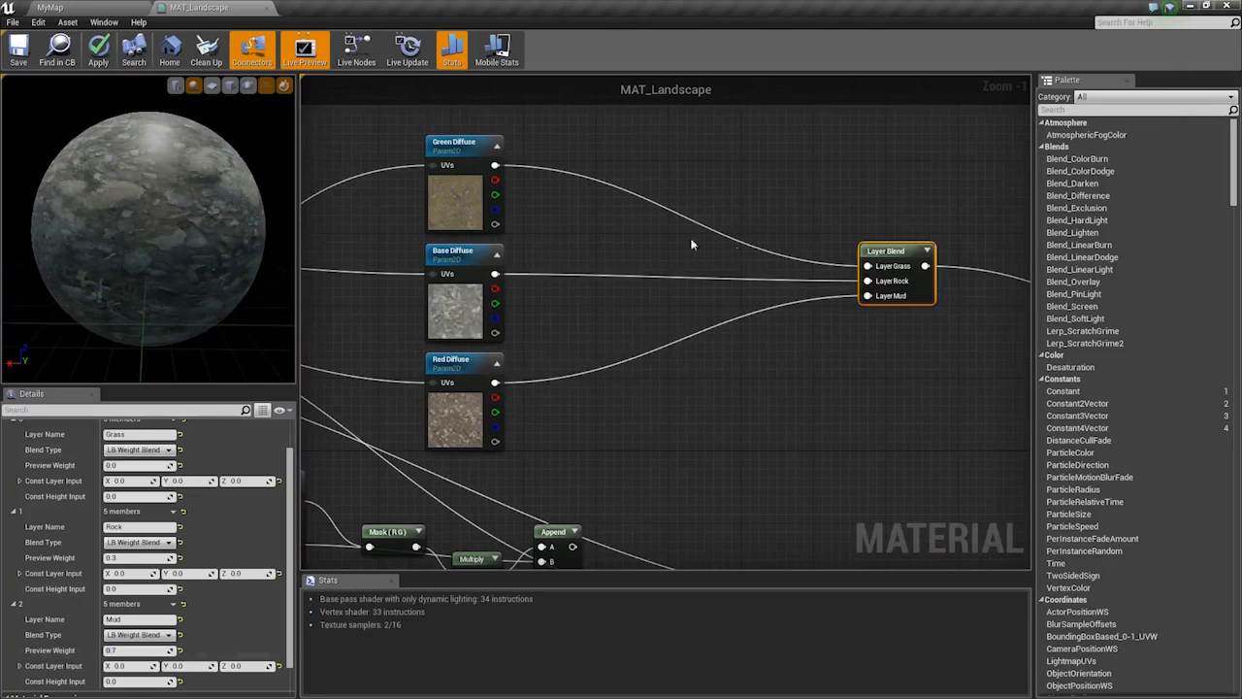
scroll(143, 468, "up", 1)
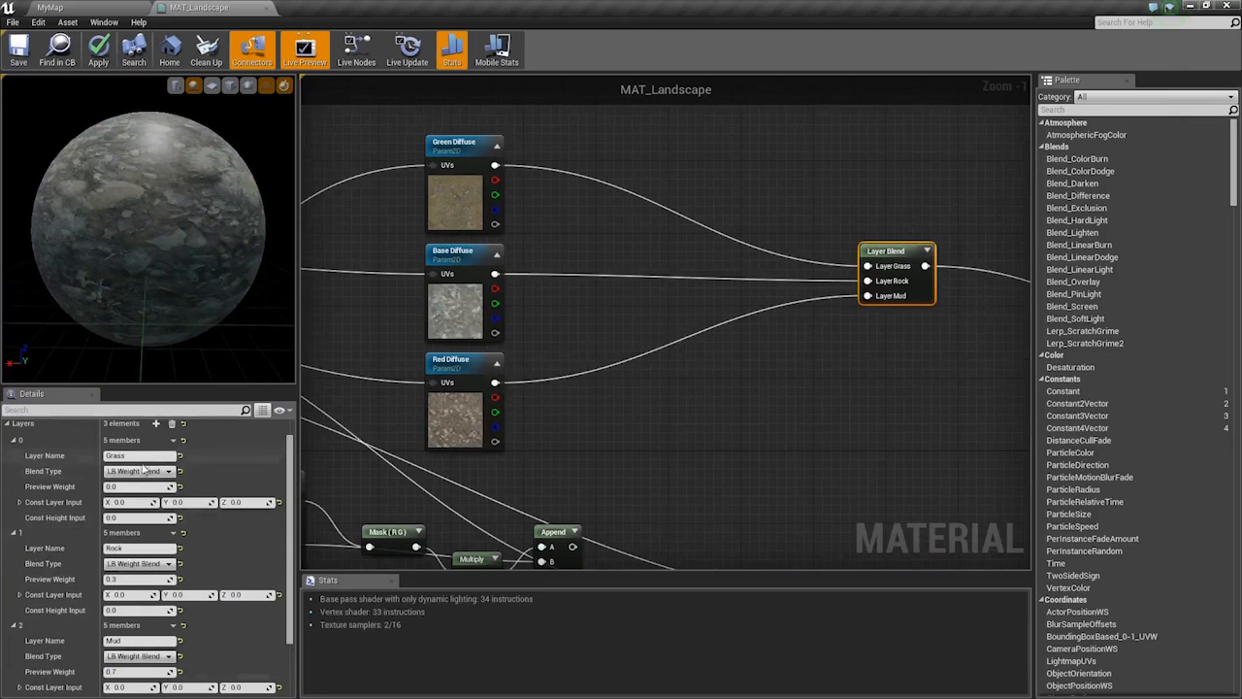
left_click(139, 563)
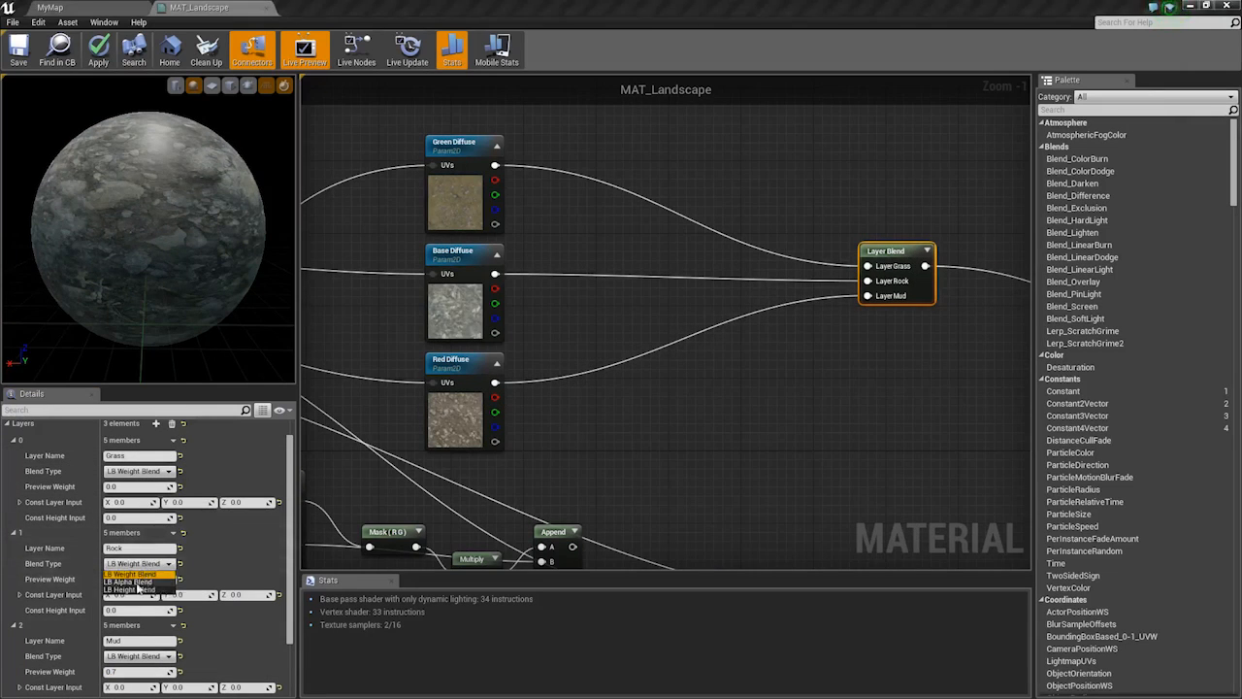
left_click(137, 594)
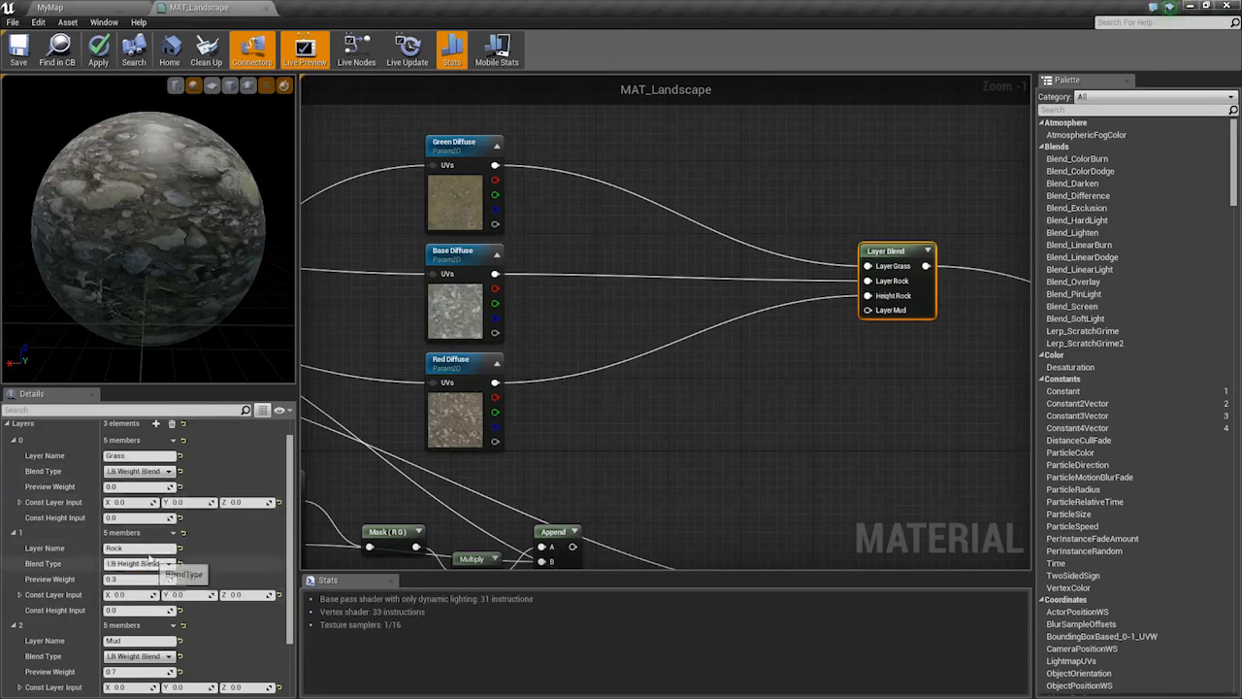
left_click(139, 470)
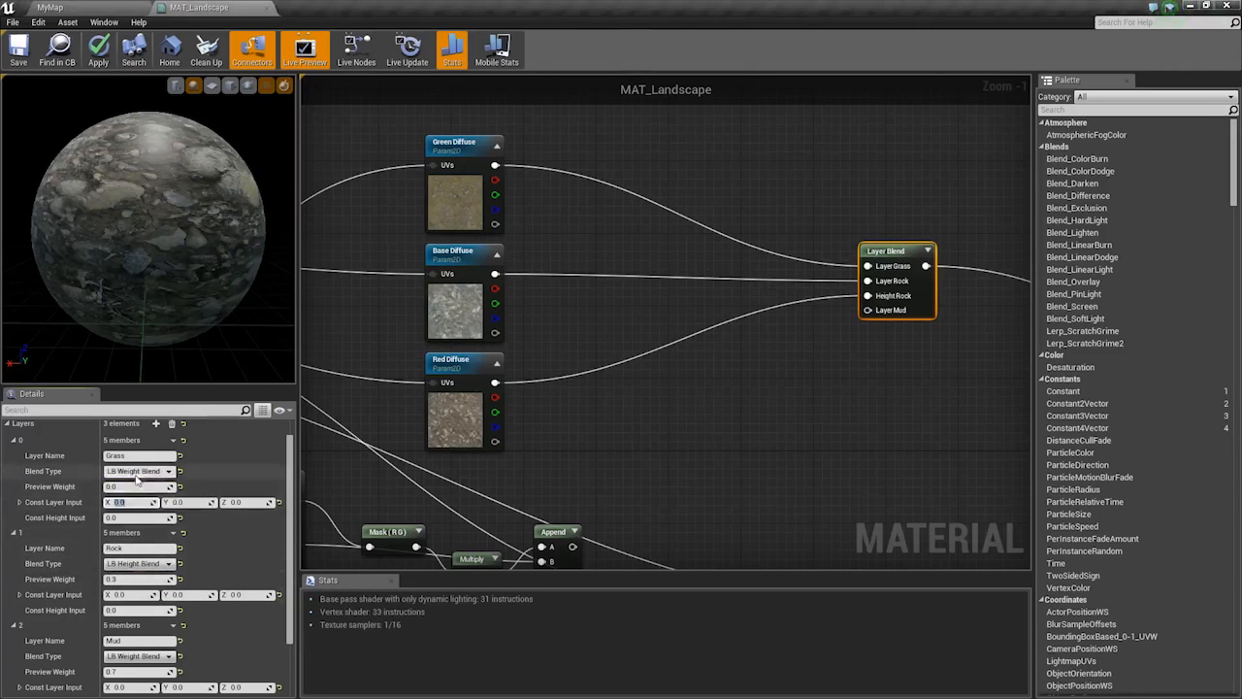
left_click(129, 497)
left_click(143, 657)
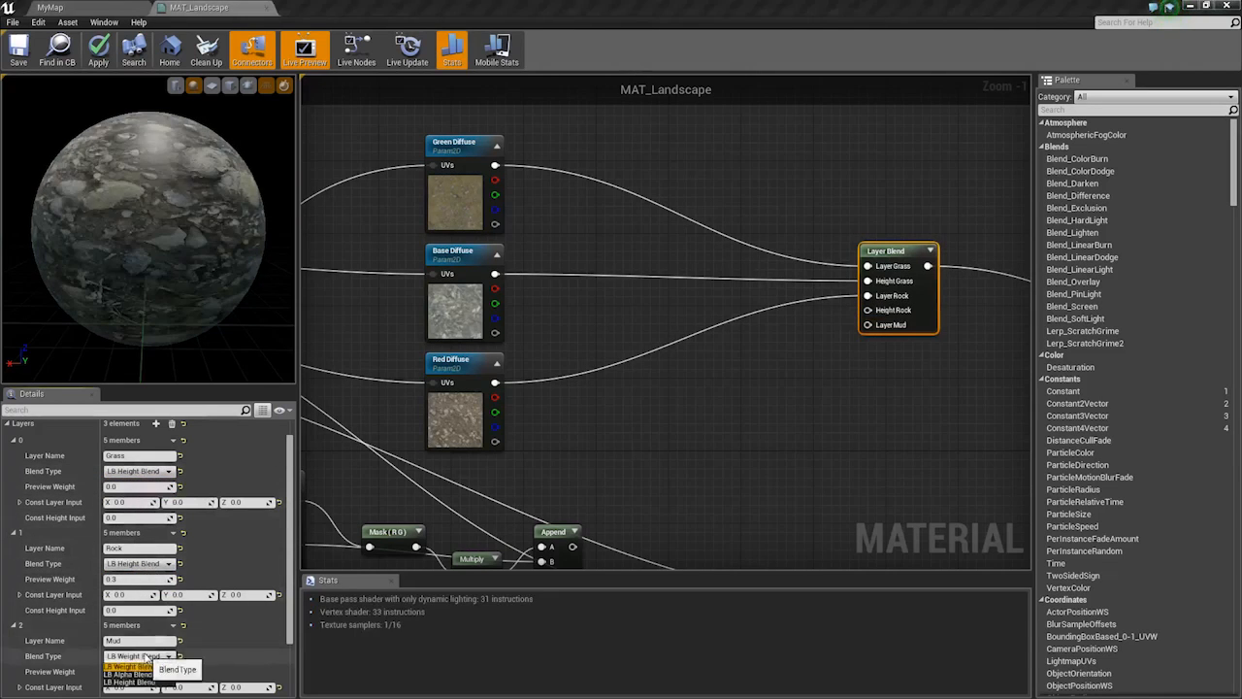
left_click(136, 684)
Link Red Diffuse's alpha to Height Mud and break the existing Base and Red Diffuse connections
right_click_drag(775, 329, 711, 356)
left_click_drag(431, 361, 636, 339)
left_click(465, 449)
left_click_drag(431, 470, 835, 282)
left_click(834, 282)
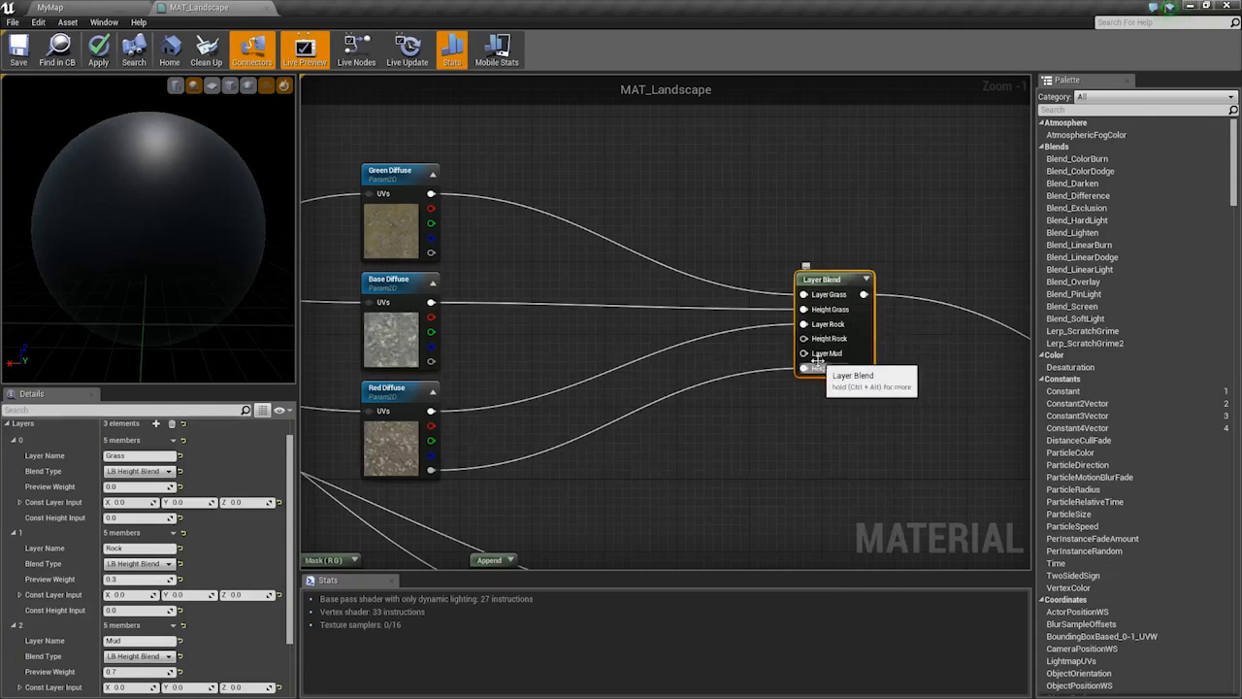
right_click_drag(715, 333, 767, 366)
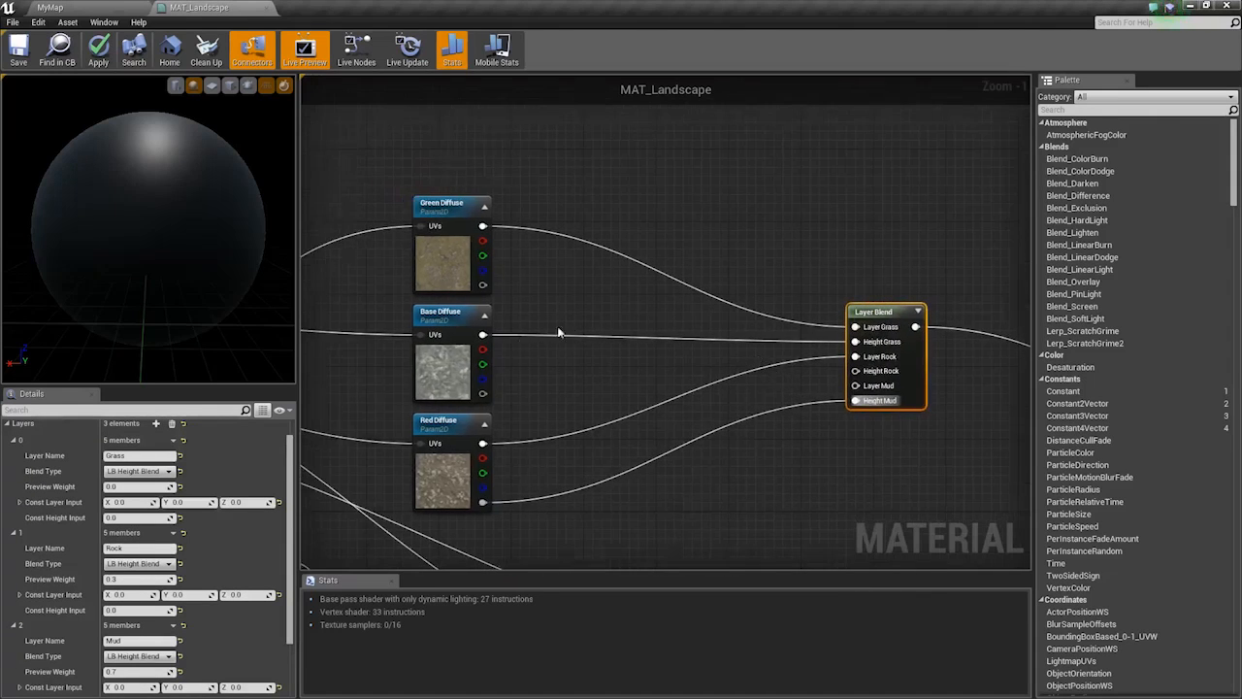
left_click(482, 334, "alt")
left_click(483, 443, "alt")
left_click(487, 495, "alt")
left_click(482, 502, "alt")
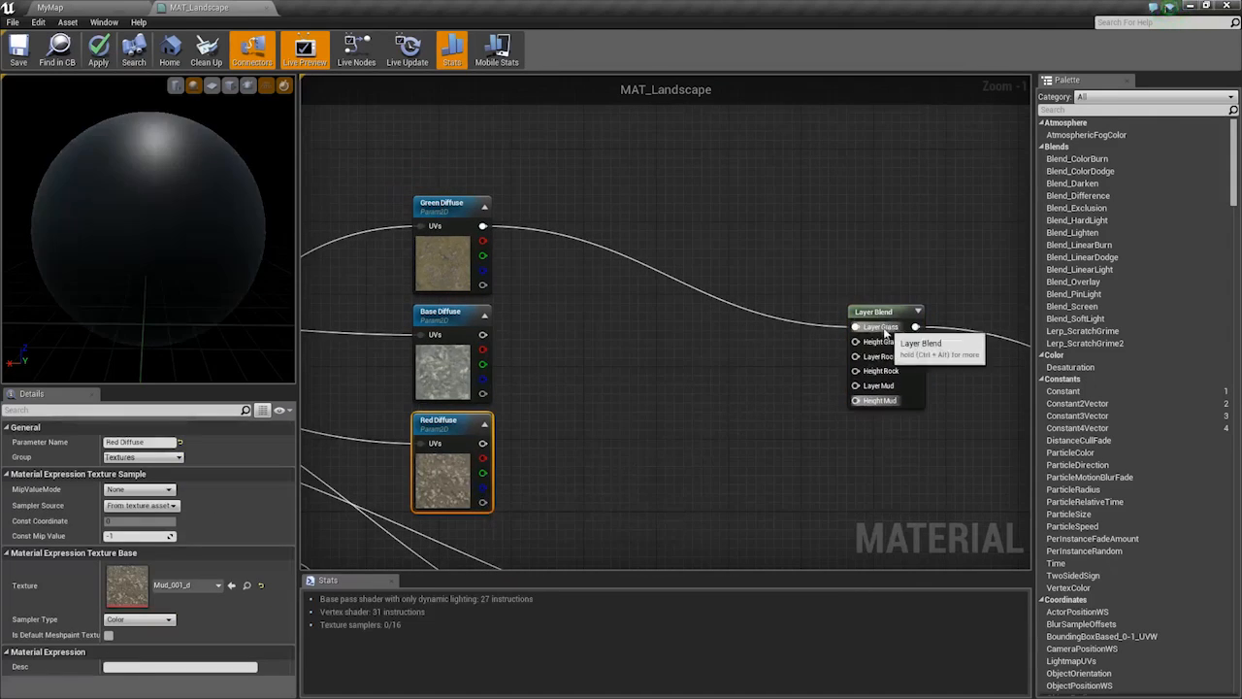
Wire Green alpha to Height Grass, Base Diffuse to Rock inputs, and Red Diffuse colour and alpha to Mud inputs
left_click_drag(855, 342, 482, 284)
left_click_drag(482, 334, 482, 393)
left_click_drag(482, 443, 487, 448)
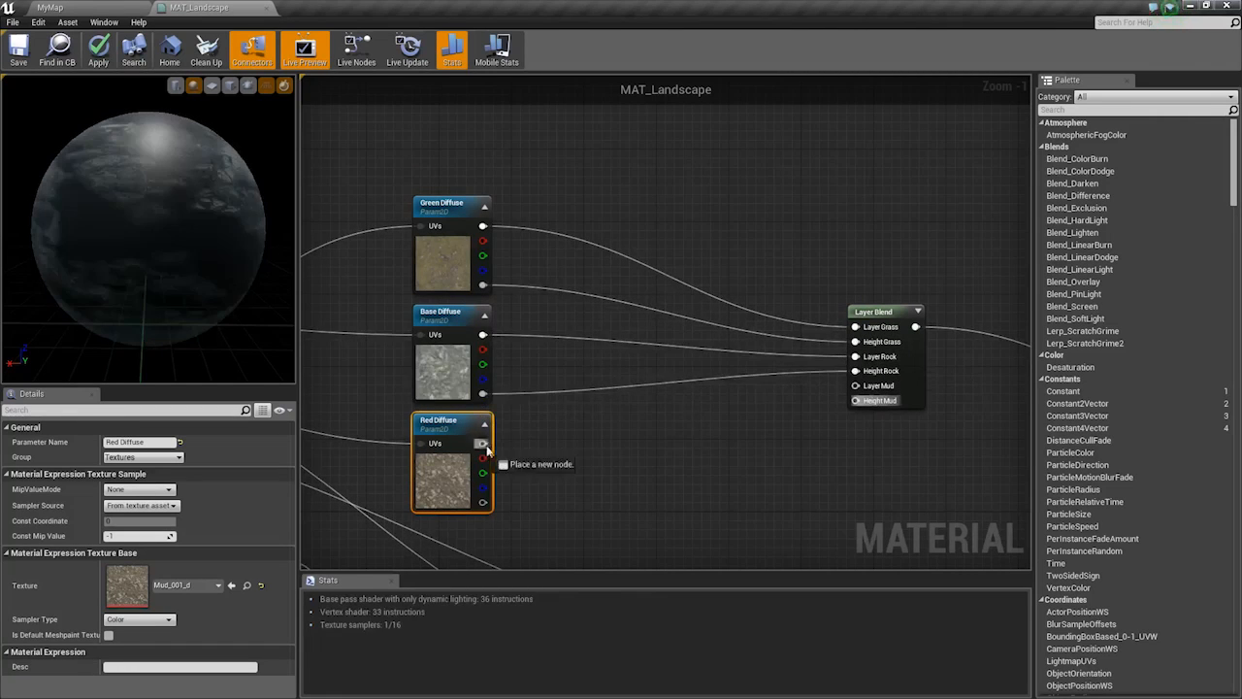
left_click_drag(879, 403, 482, 503)
right_click_drag(505, 481, 548, 333)
Box-select the normal-map nodes and move them down and to the left
right_click_drag(777, 292, 502, 273)
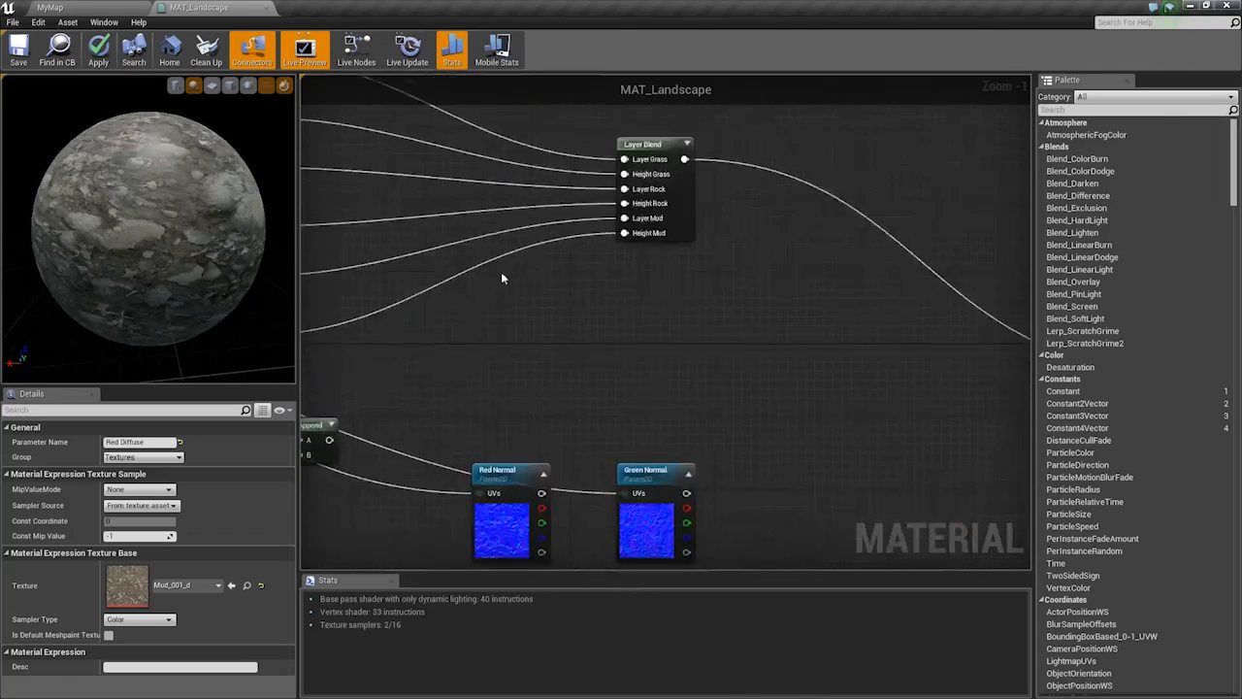
right_click_drag(560, 347, 805, 275)
scroll(805, 276, "down", 1)
right_click_drag(738, 364, 809, 282)
scroll(809, 282, "down", 2)
left_click_drag(526, 399, 976, 242)
left_click_drag(553, 260, 464, 440)
right_click_drag(910, 167, 767, 229)
Duplicate the Layer Blend node and place the copy near the normal maps
left_click(781, 215)
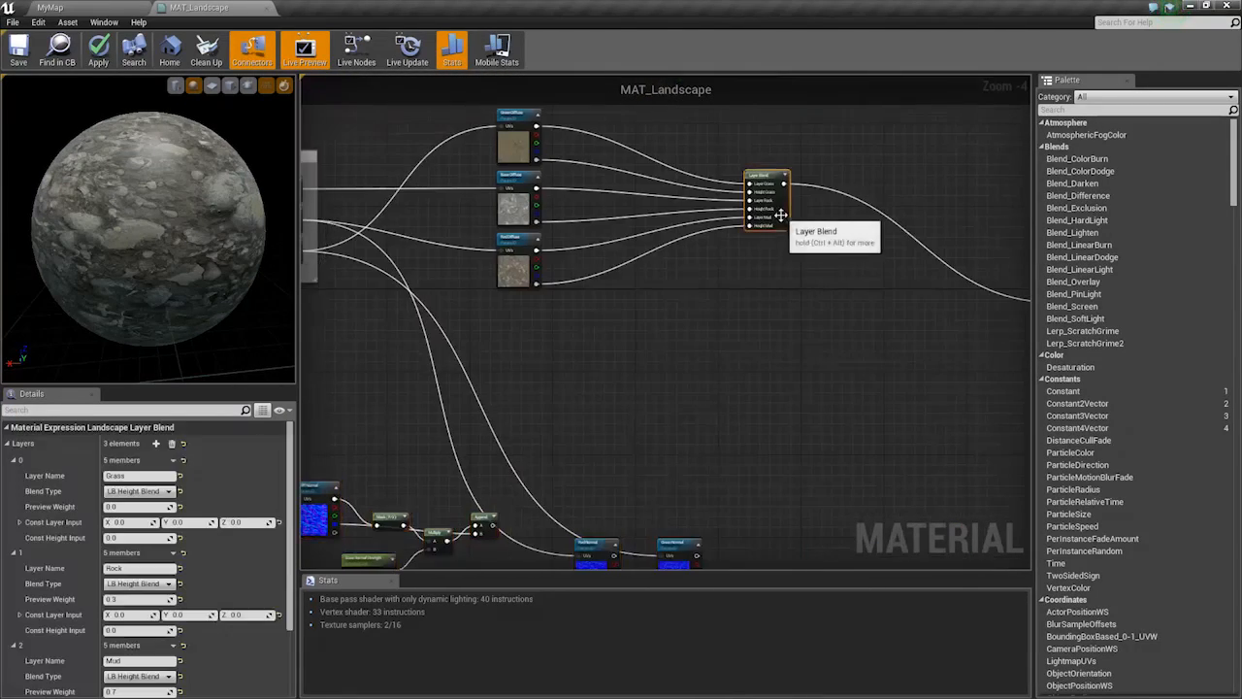
key("ctrl+c")
key("ctrl+v")
left_click_drag(856, 281, 735, 337)
right_click_drag(691, 388, 804, 347)
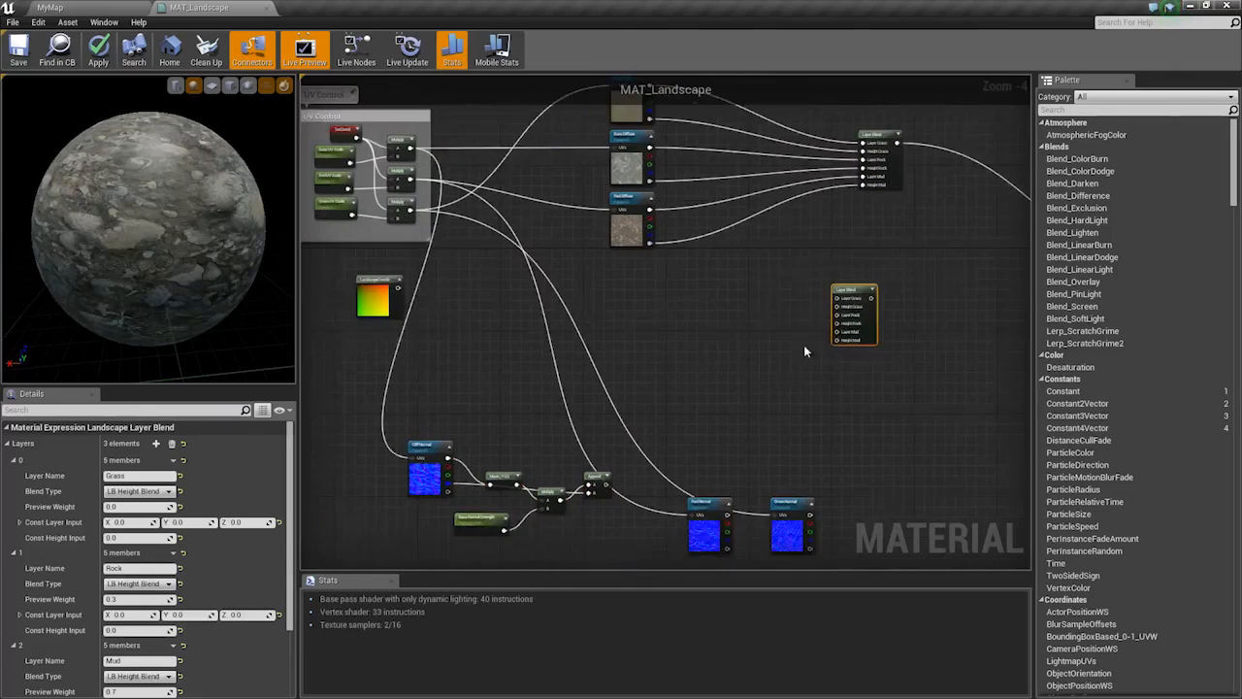
scroll(696, 487, "up", 2)
Connect Green Normal to the new Layer Grass and Green Diffuse's alpha to Height Grass
right_click_drag(696, 487, 660, 379)
left_click_drag(807, 457, 655, 214)
right_click_drag(655, 214, 612, 359)
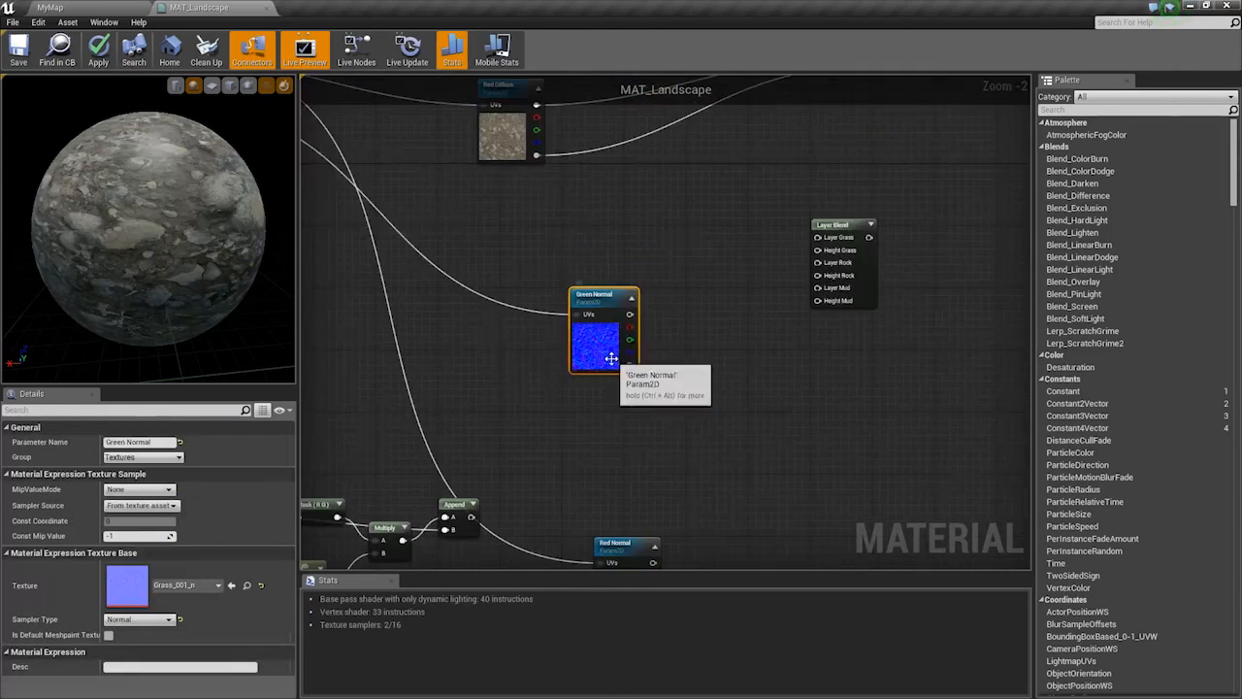
left_click_drag(612, 358, 526, 344)
left_click_drag(545, 301, 818, 237)
right_click_drag(569, 303, 586, 413)
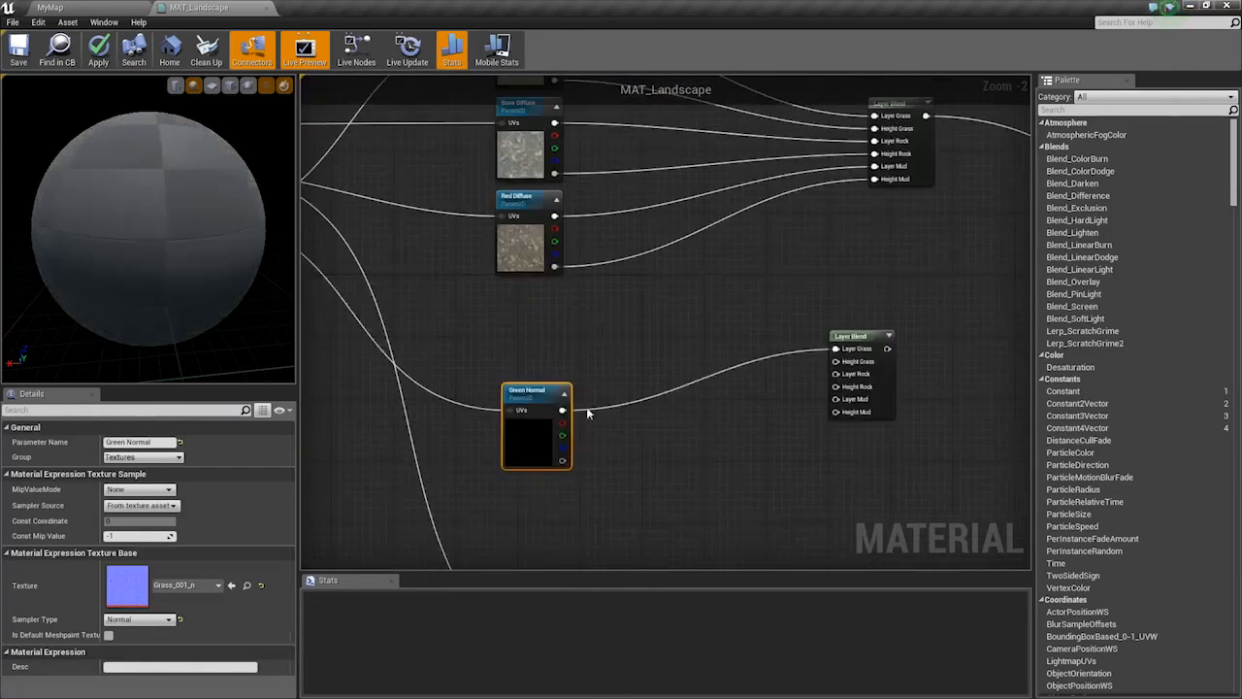
left_click_drag(563, 415, 547, 384)
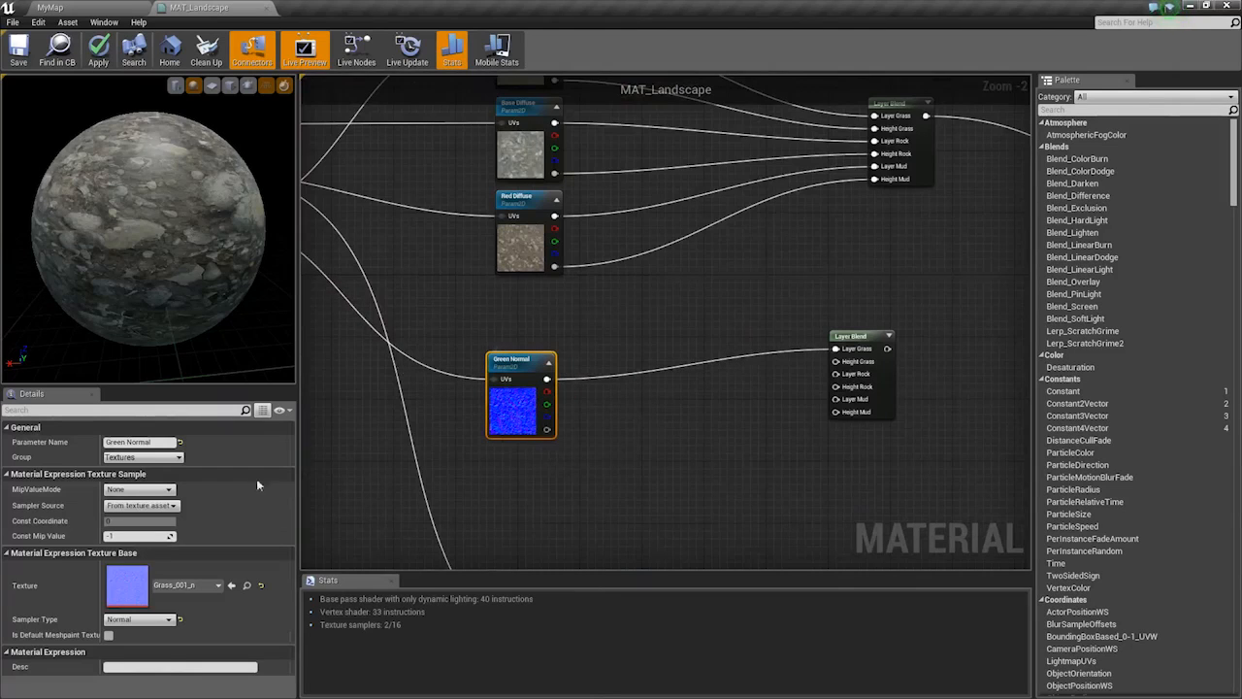
right_click_drag(519, 187, 477, 276)
left_click_drag(512, 169, 794, 450)
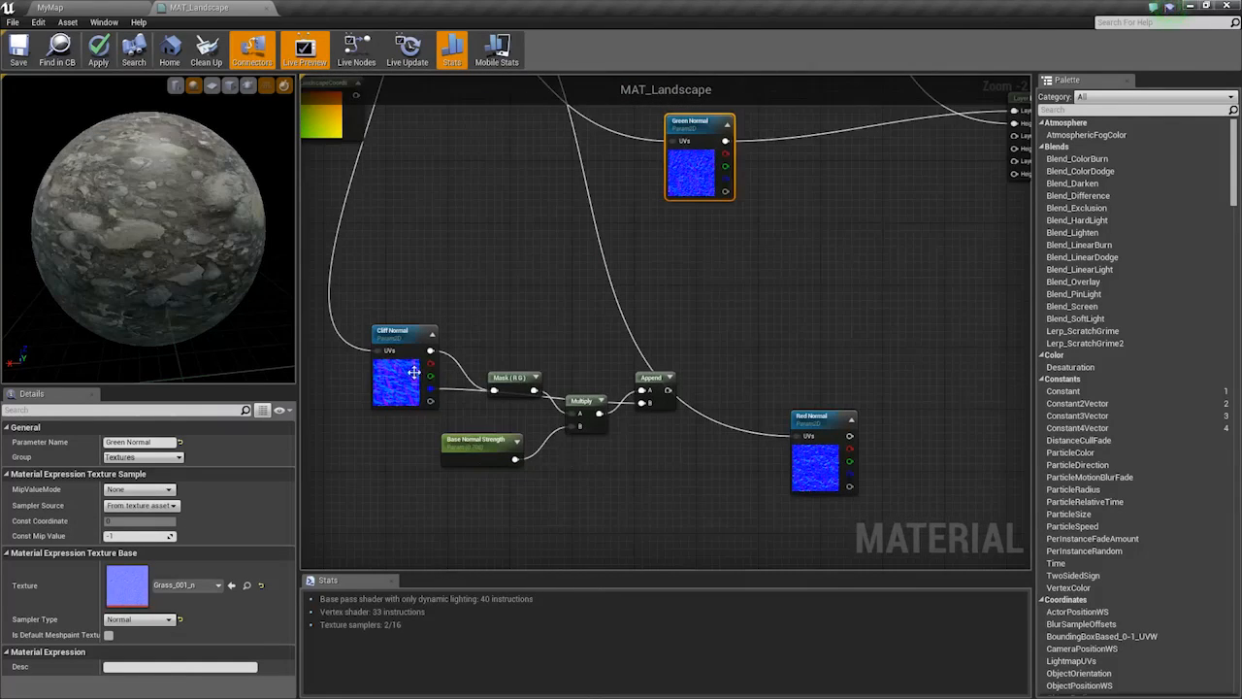
Move Cliff Normal and its Mask node, then wire Cliff Normal to Layer Rock and Base Diffuse's alpha to Height Rock
left_click_drag(355, 285, 524, 393)
left_click_drag(497, 382, 806, 272)
right_click_drag(806, 273, 732, 350)
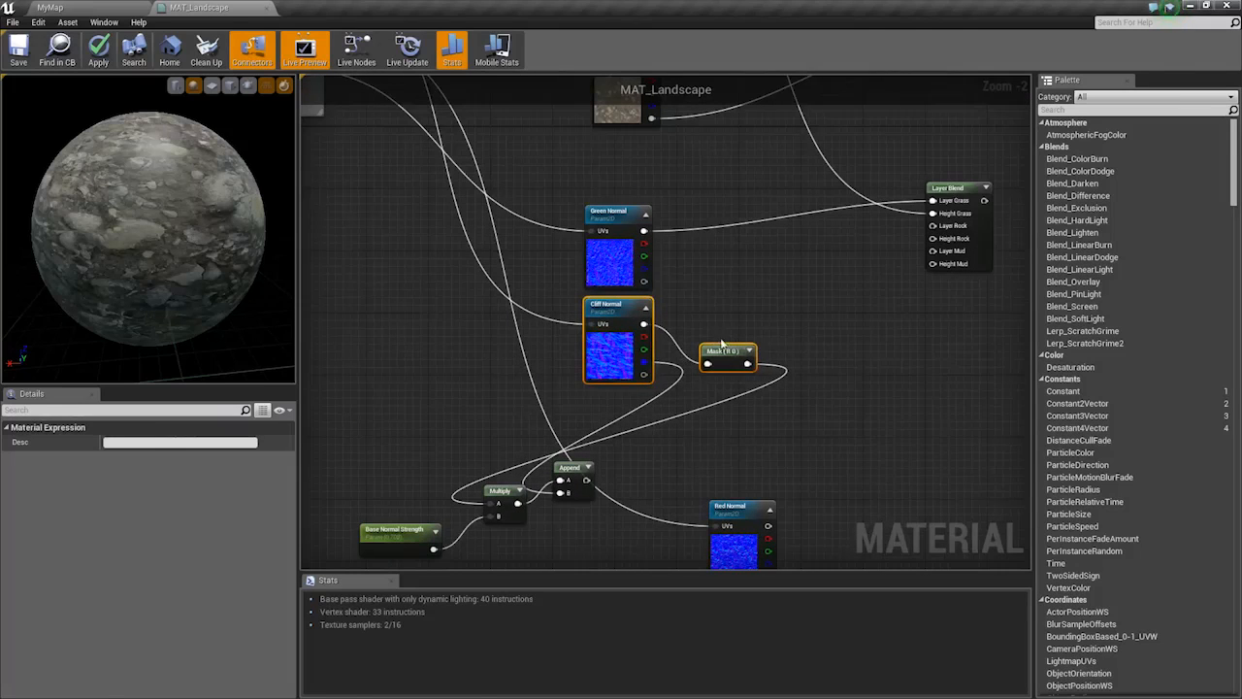
left_click(721, 334)
left_click_drag(643, 323, 950, 242)
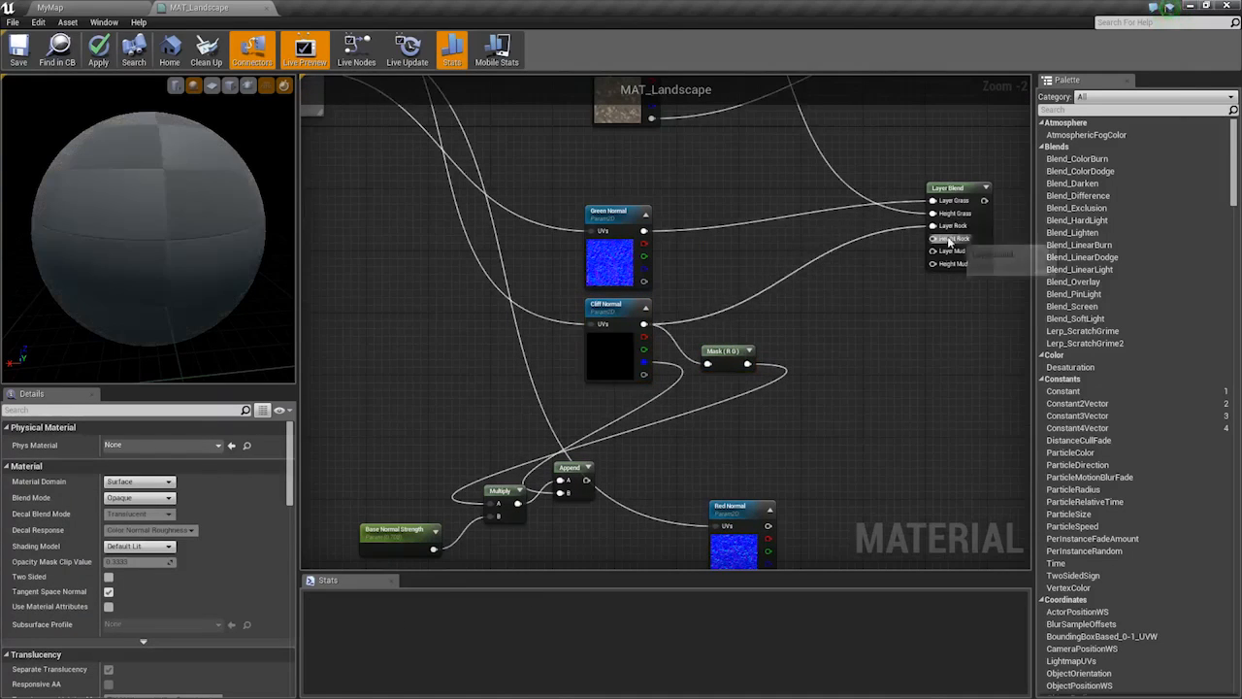
left_click_drag(644, 361, 626, 382)
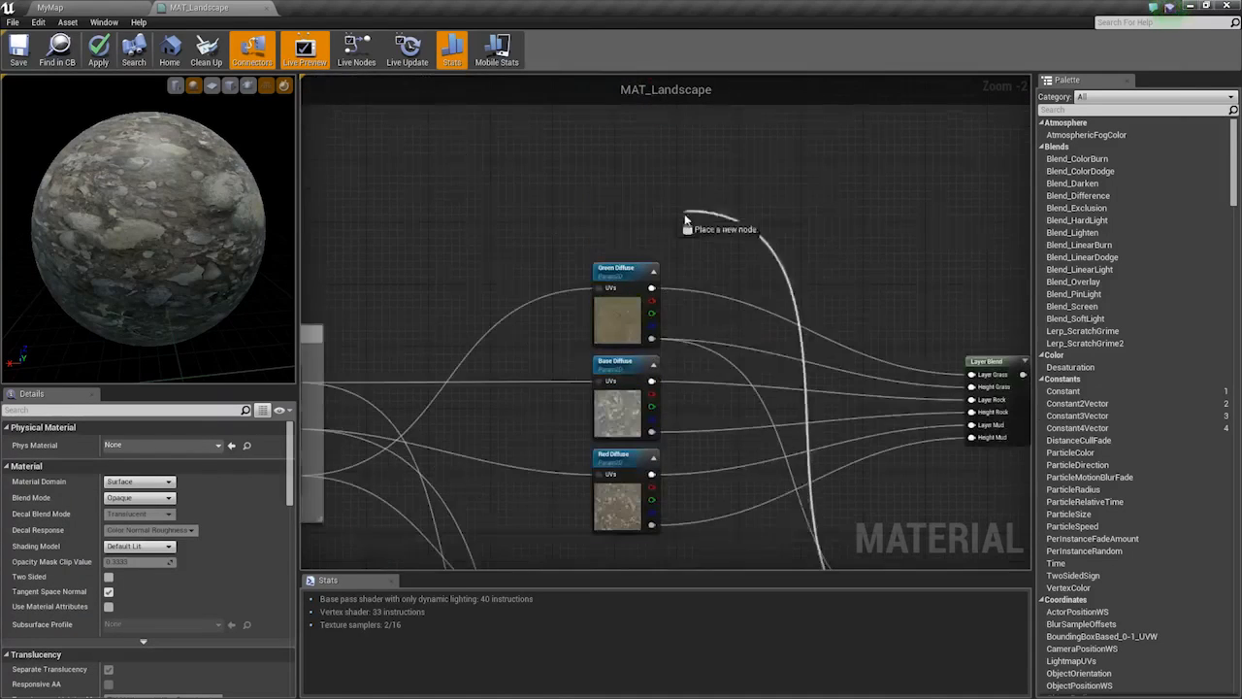
left_click_drag(693, 222, 655, 434)
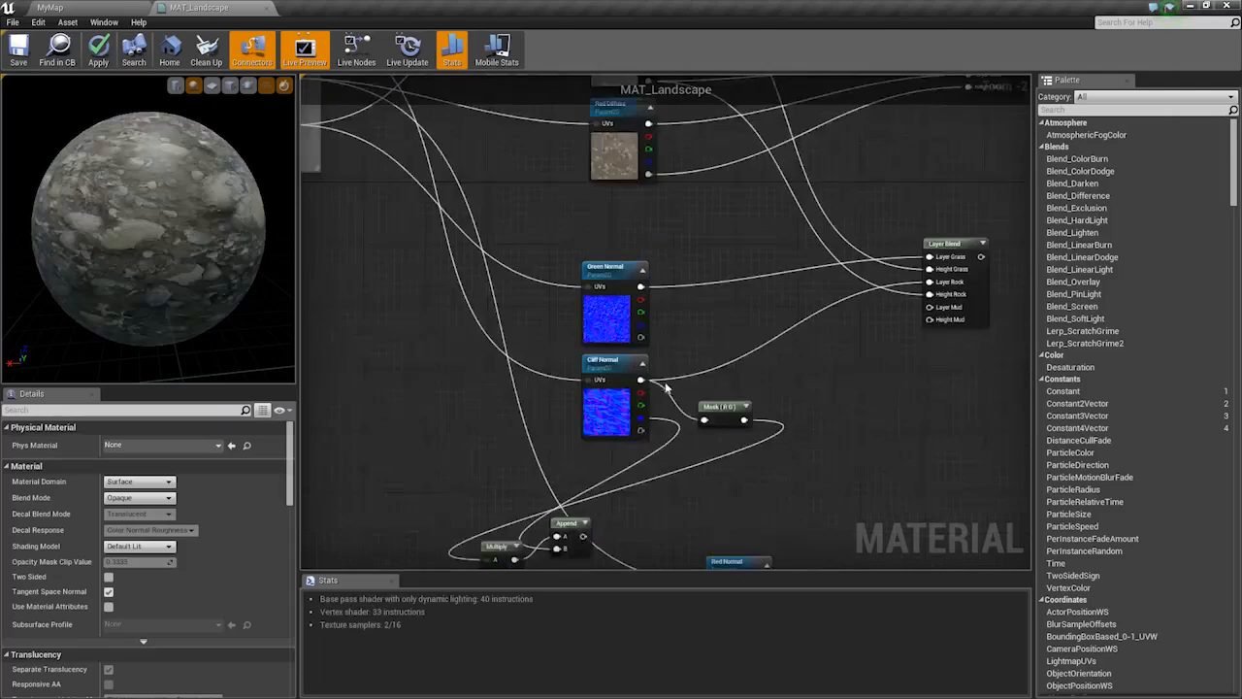
Disconnect Cliff Normal from the Mask (R G) node and connect Red Normal to the new Layer Mud
right_click_drag(697, 439, 733, 328)
left_click(735, 320)
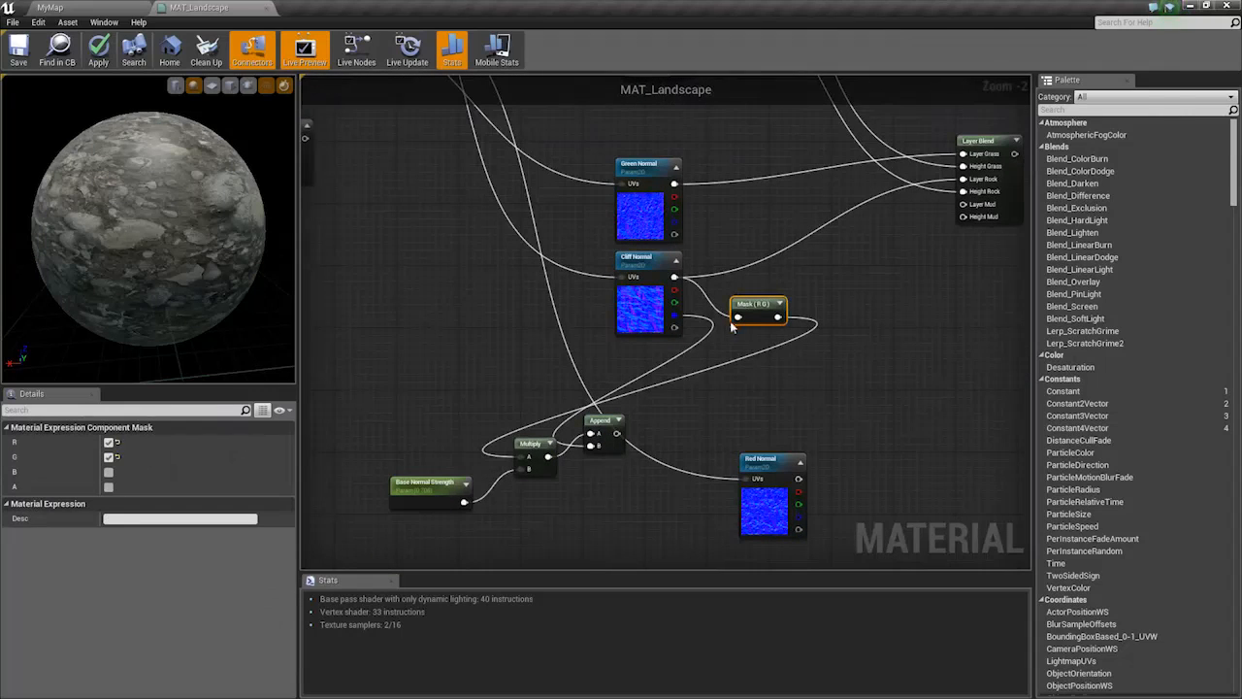
left_click(738, 319, "alt")
left_click(675, 316, "alt")
left_click_drag(756, 319, 439, 435)
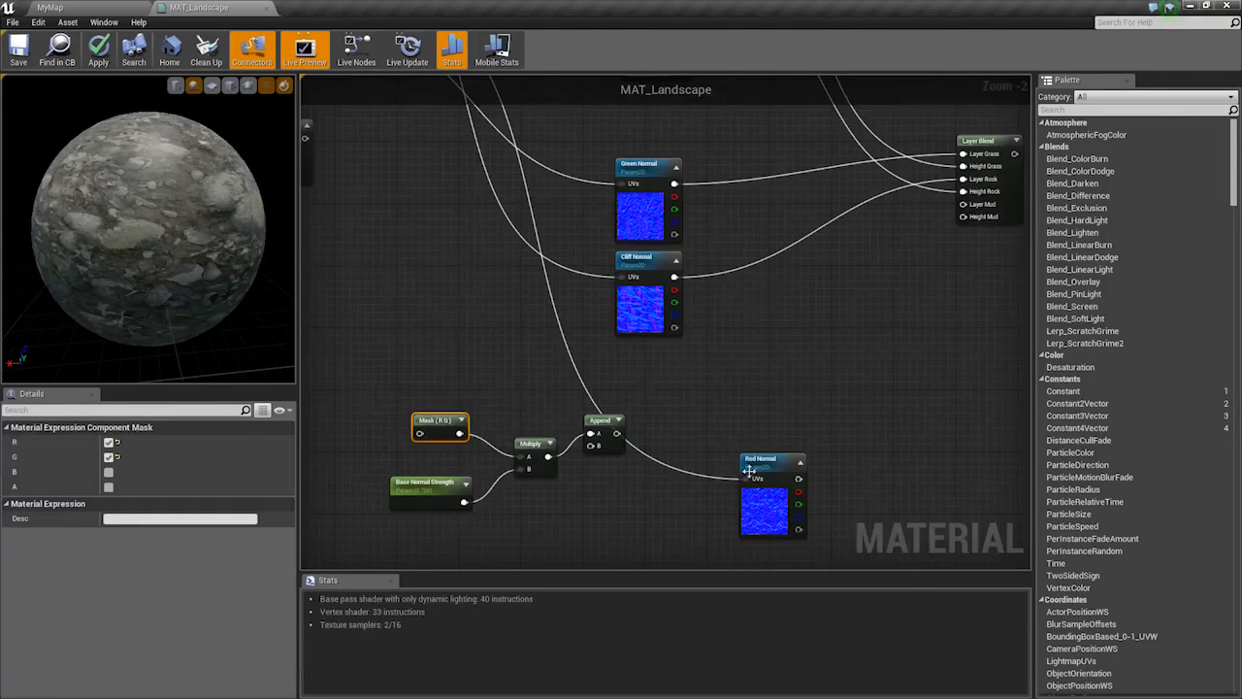
left_click_drag(777, 514, 643, 406)
right_click_drag(660, 367, 629, 436)
left_click_drag(636, 440, 935, 274)
right_click_drag(888, 275, 846, 428)
Link the new blend's Height Mud input to Red Diffuse's alpha
left_click_drag(892, 441, 658, 375)
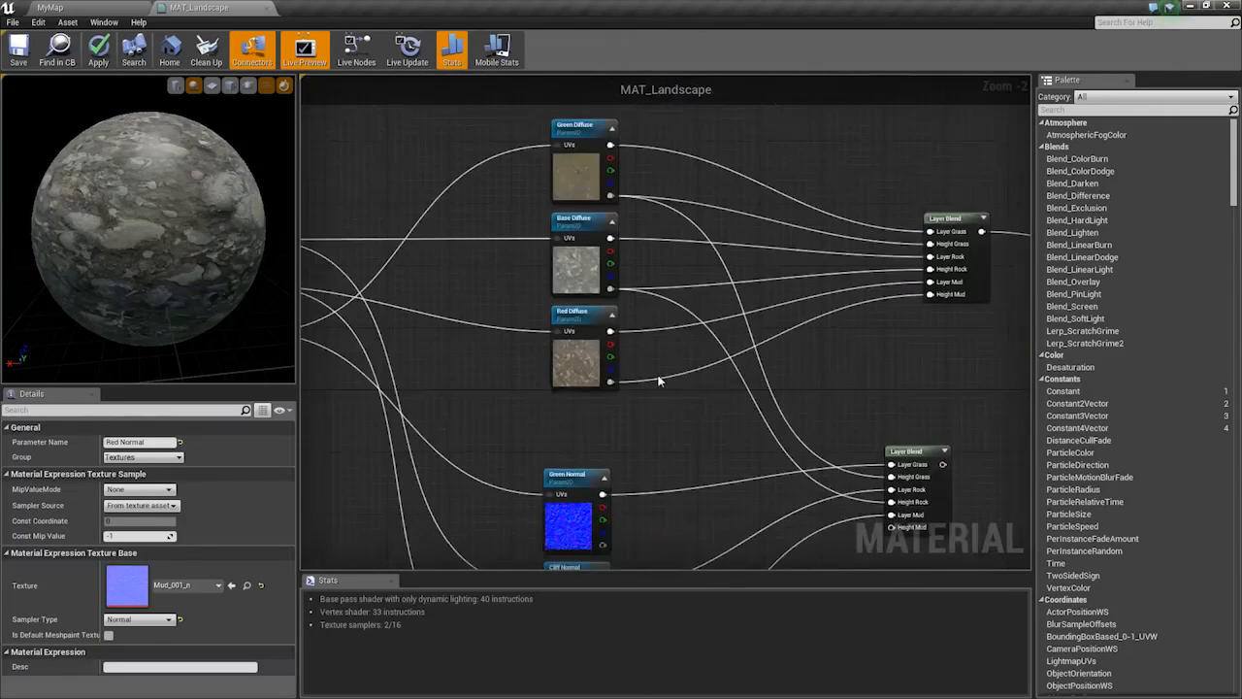
left_click(661, 383)
right_click_drag(729, 458, 698, 351)
right_click_drag(792, 364, 774, 448)
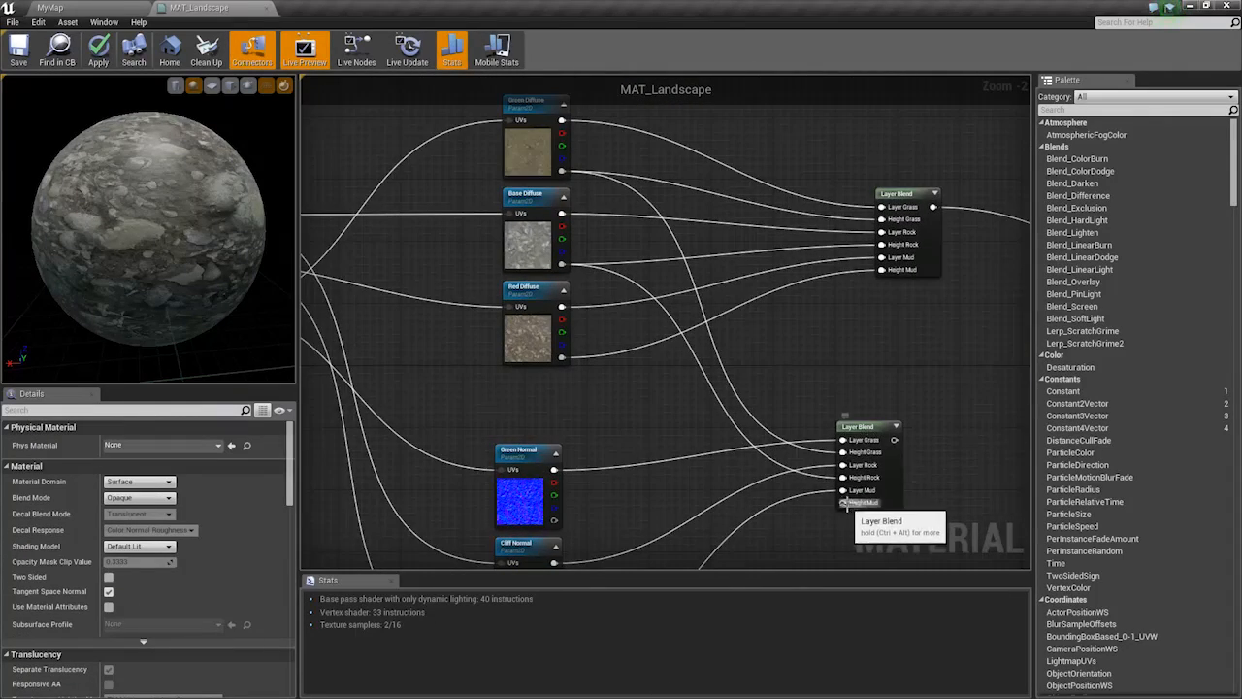
key("ctrl+alt")
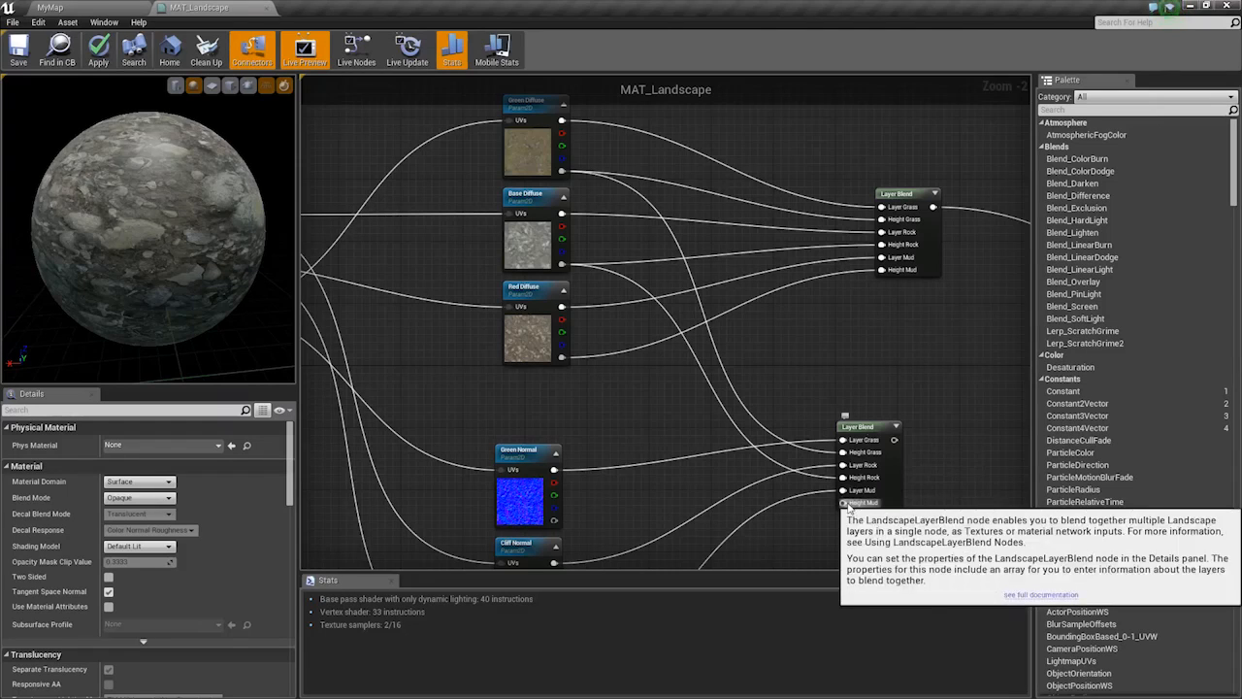
left_click_drag(846, 504, 803, 504)
key("ctrl+alt")
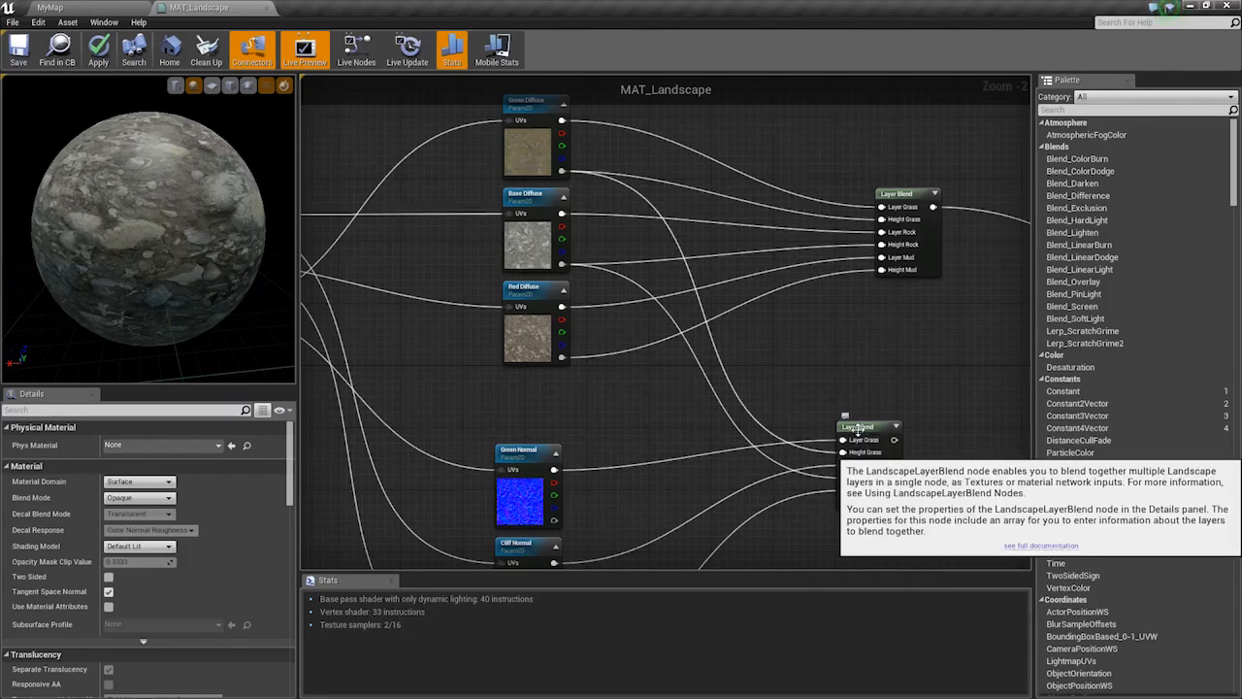
left_click_drag(843, 503, 562, 358)
right_click_drag(909, 448, 607, 319)
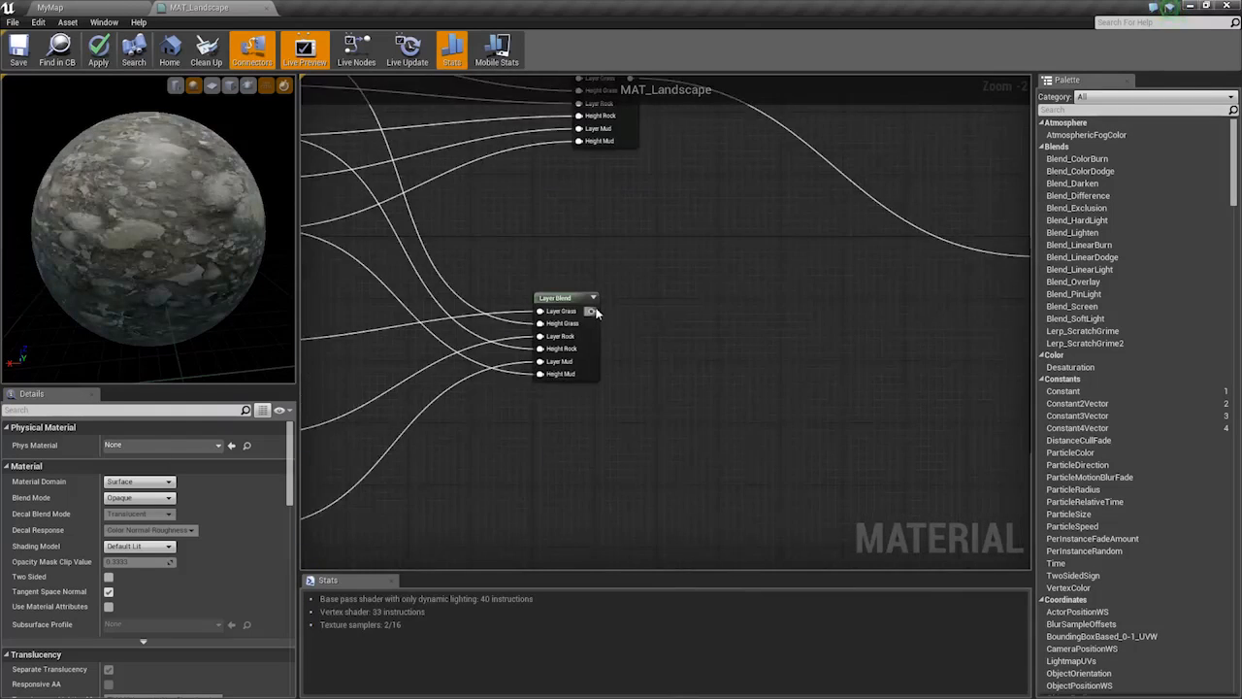
Feed the normal Layer Blend into MAT_Landscape's Normal and check the preview and graph
left_click_drag(596, 312, 610, 346)
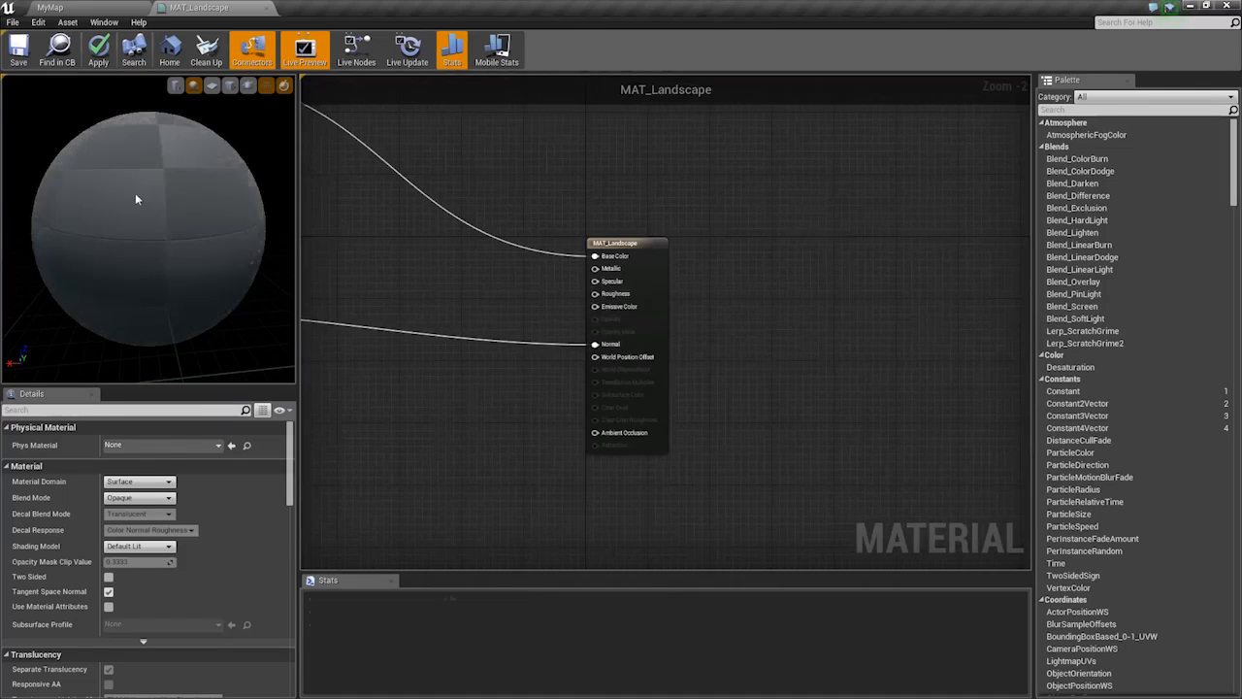
mouse_move(137, 199)
left_mouse_down()
mouse_move(218, 204)
mouse_move(156, 199)
left_mouse_up()
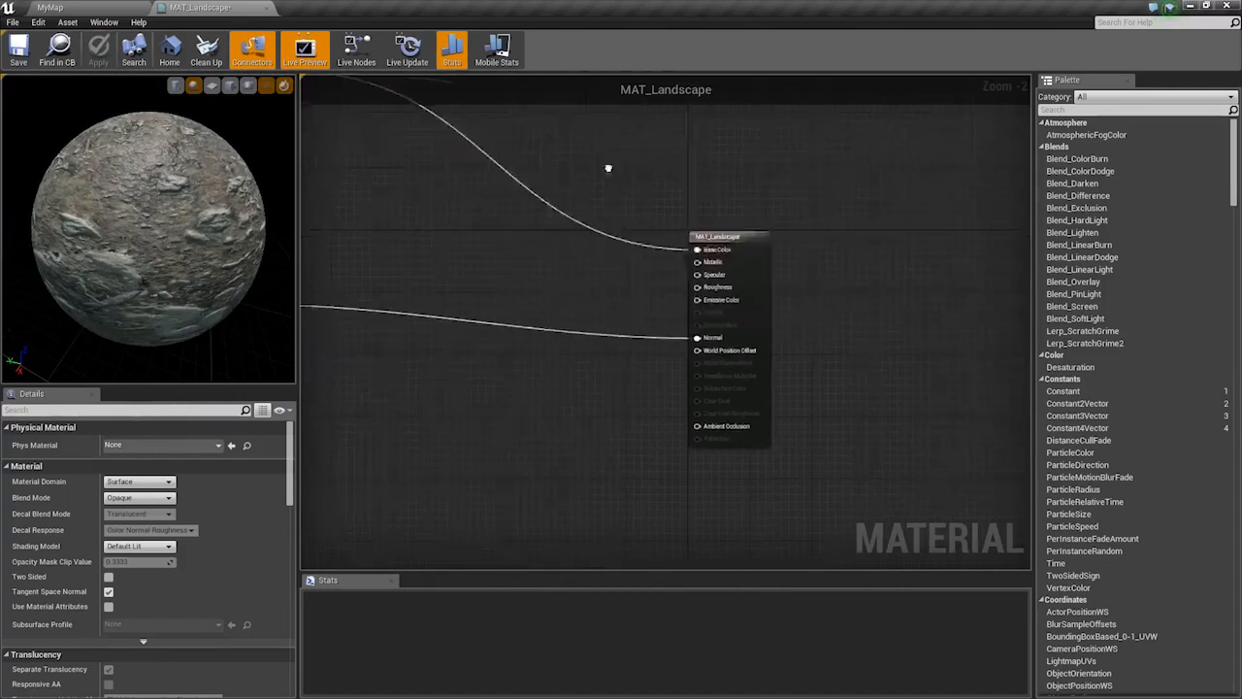
scroll(651, 321, "up", 1)
right_click_drag(496, 211, 579, 258)
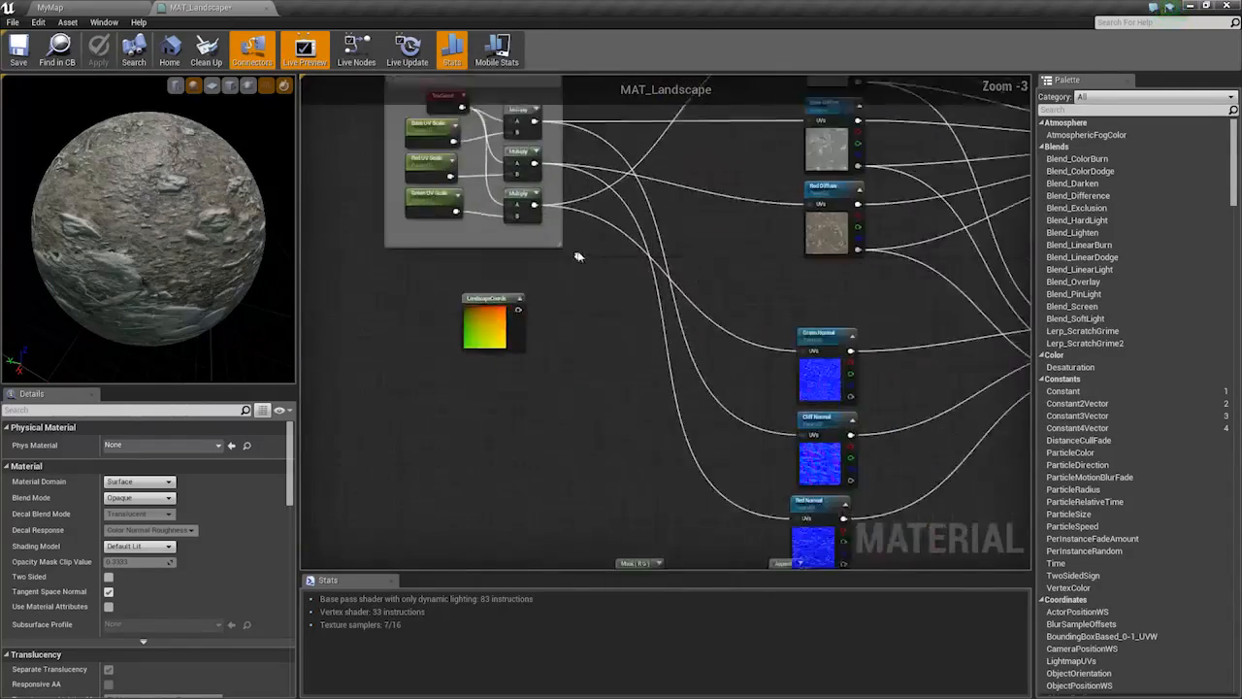
right_click_drag(642, 330, 399, 283)
scroll(636, 275, "down", 2)
right_click_drag(640, 277, 519, 303)
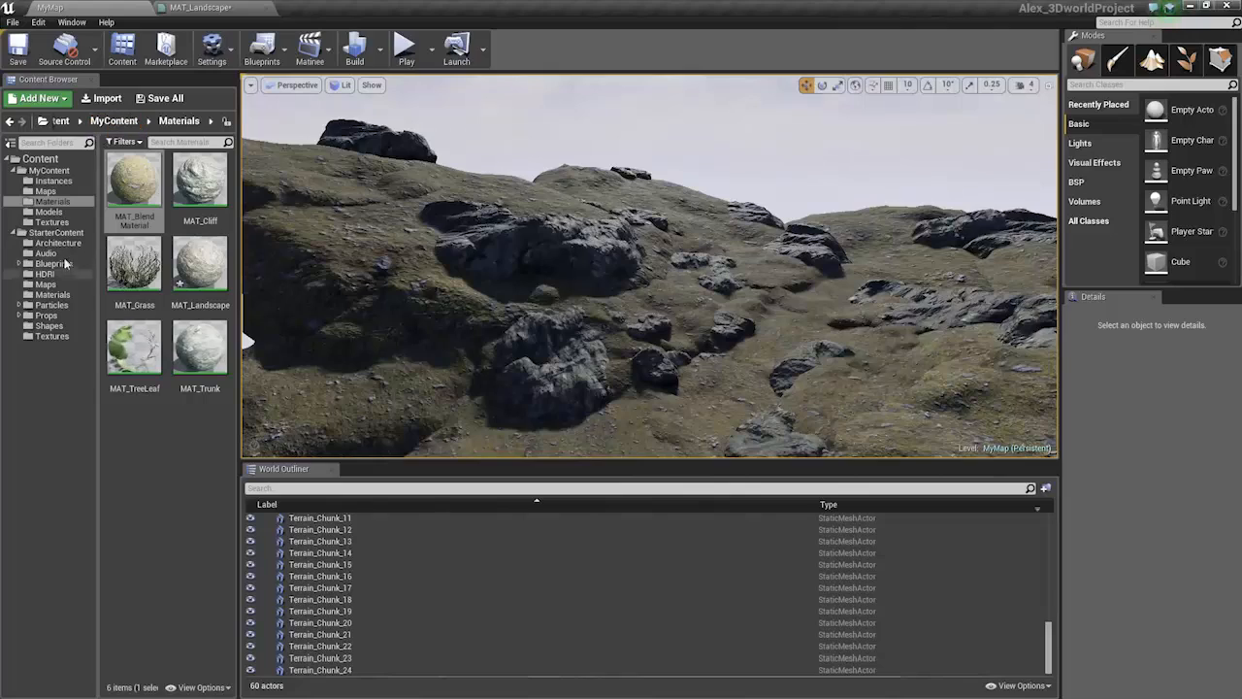
Enlarge the 3D view and switch to Landscape mode to create a new landscape
right_click_drag(653, 349, 610, 315)
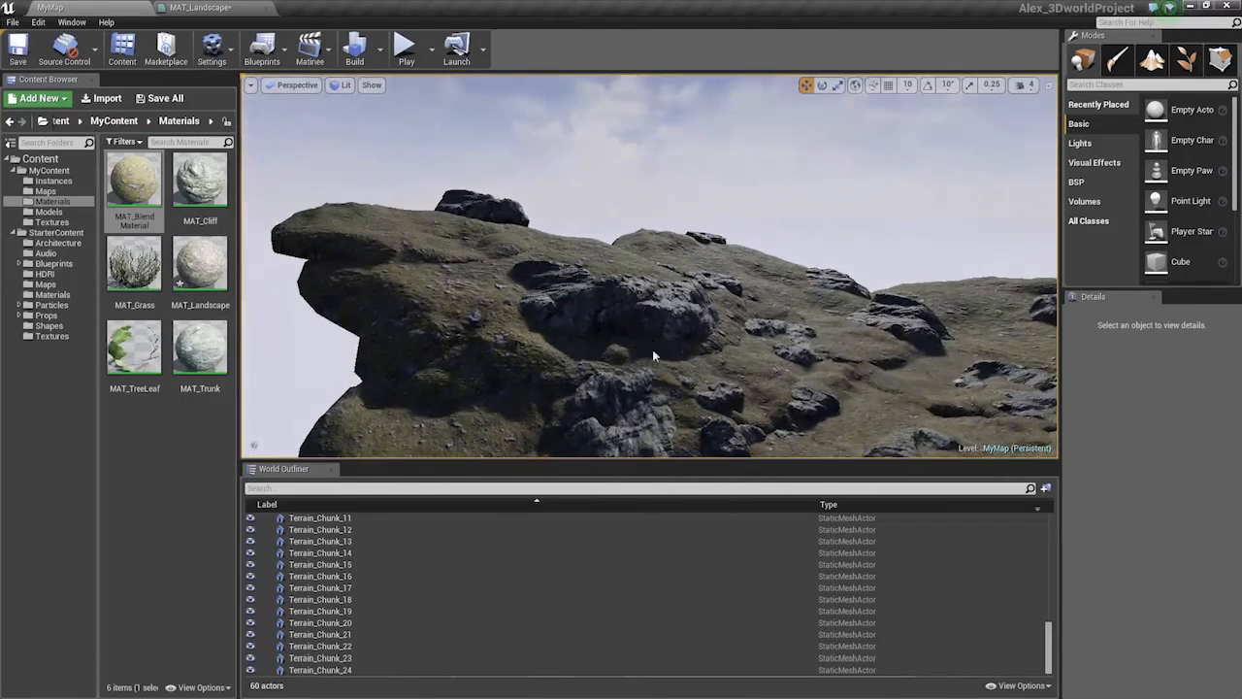
right_click_drag(511, 302, 598, 303)
left_click_drag(314, 462, 330, 612)
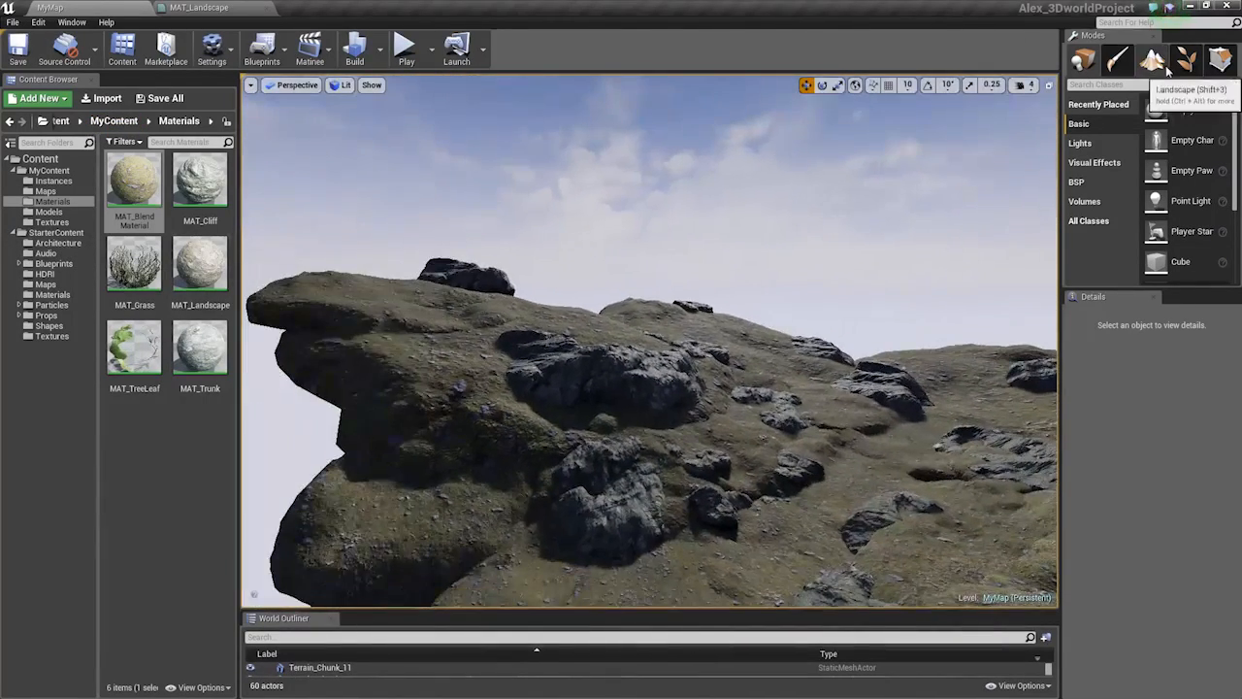
left_click(1152, 61)
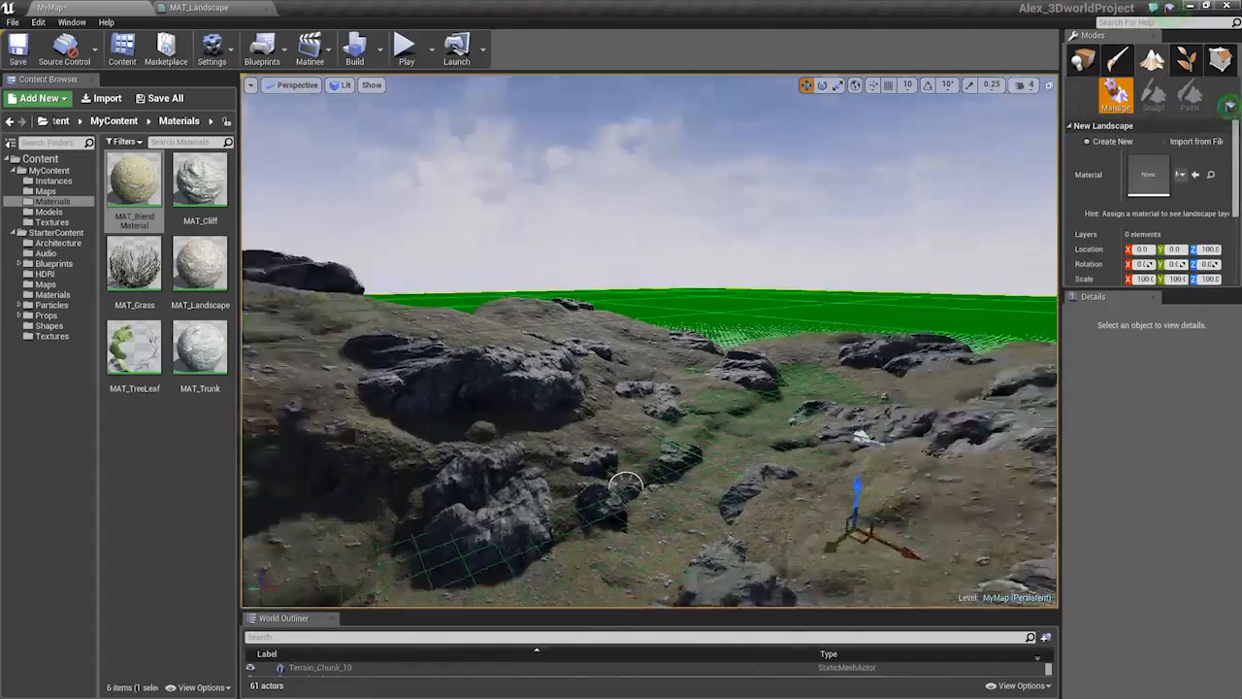
Try 31×31 and 127×127 section sizes, then settle on 63×63 quads per section
right_click_drag(651, 341, 701, 353)
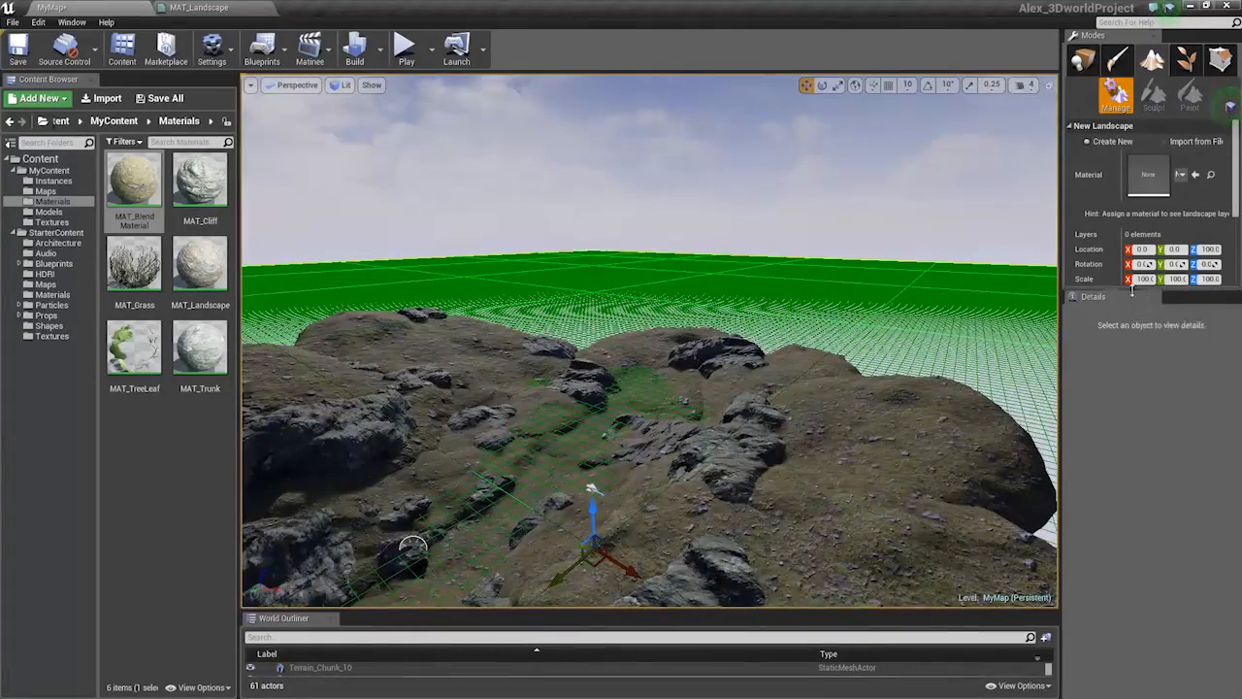
left_click_drag(1137, 290, 1140, 550)
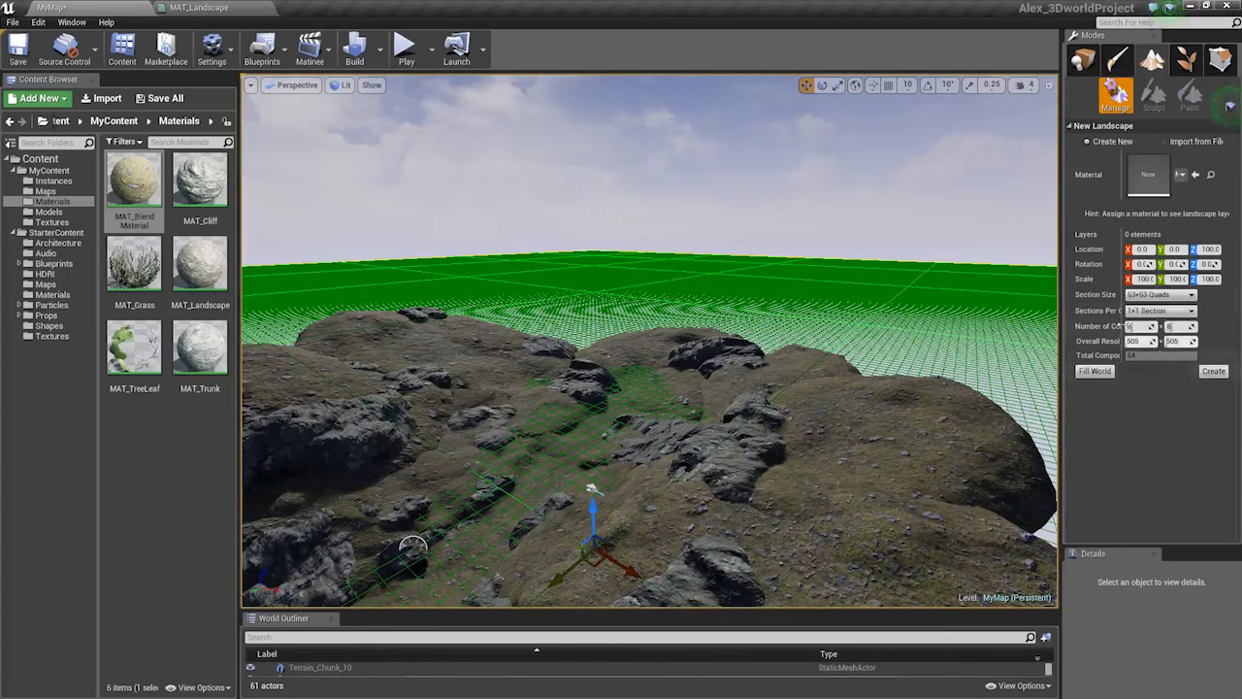
left_click(1161, 294)
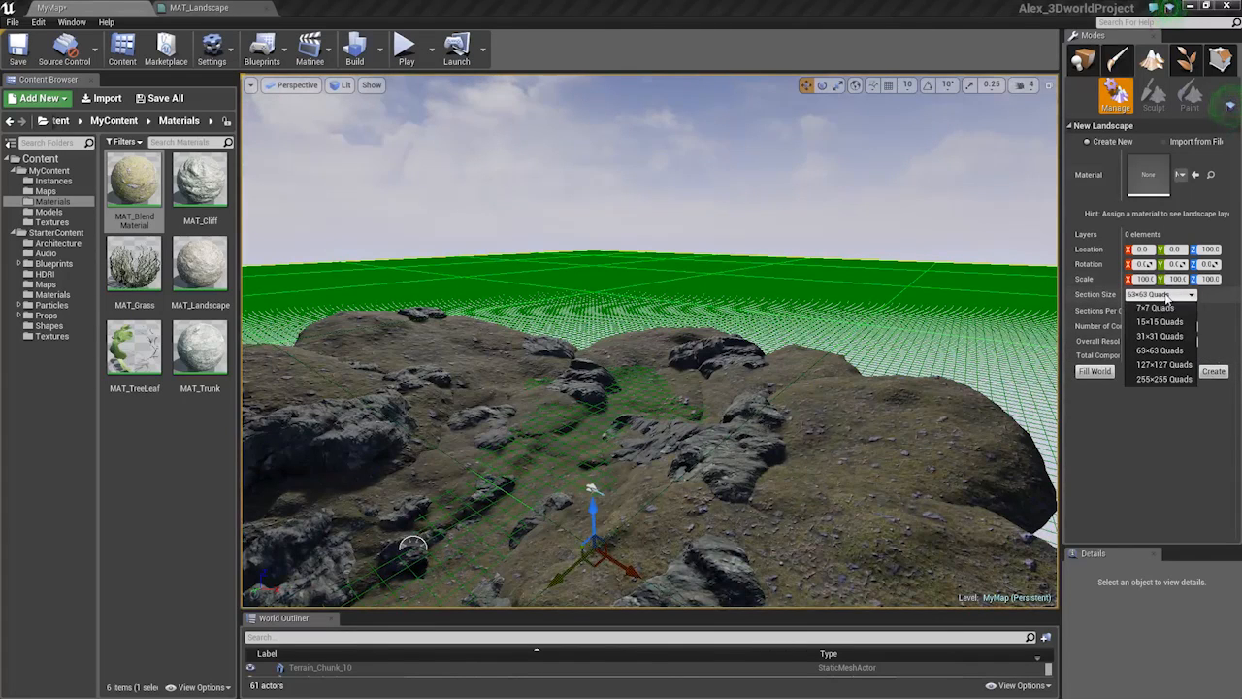
left_click(1152, 341)
right_click_drag(771, 294, 617, 316)
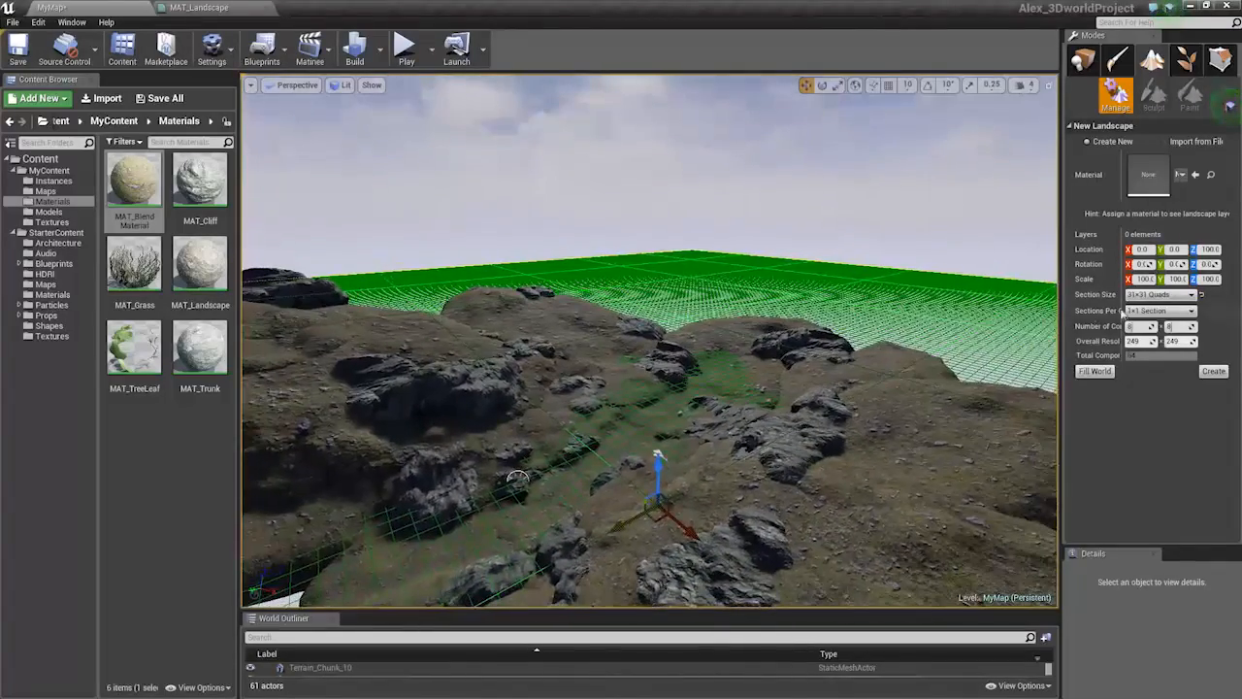
left_click(1160, 294)
left_click(1155, 364)
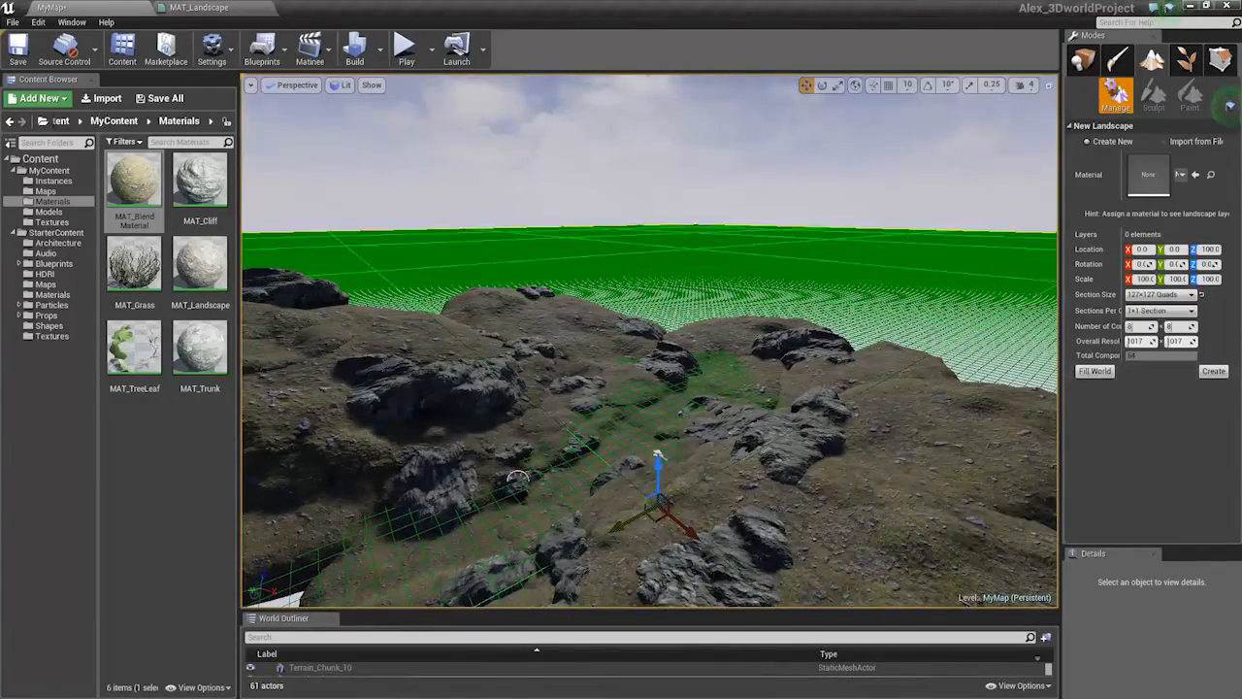
right_click_drag(658, 453, 689, 437)
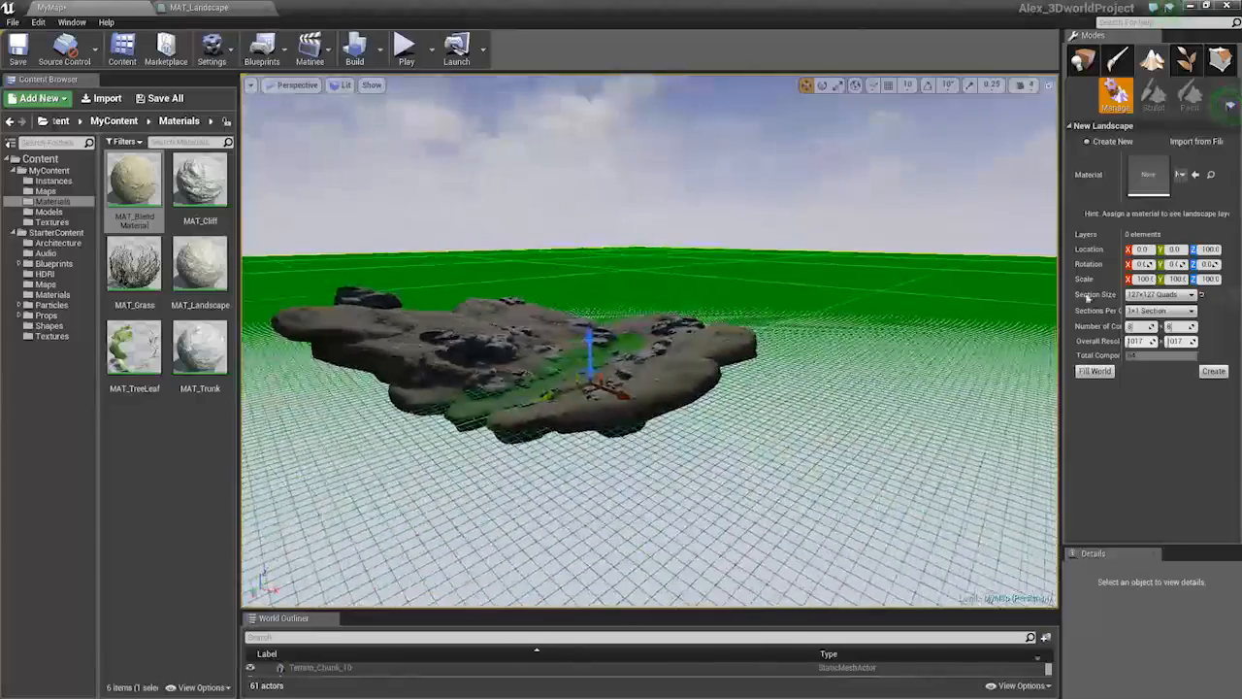
mouse_move(1137, 327)
left_mouse_down()
mouse_move(1124, 327)
mouse_move(1137, 327)
left_mouse_up()
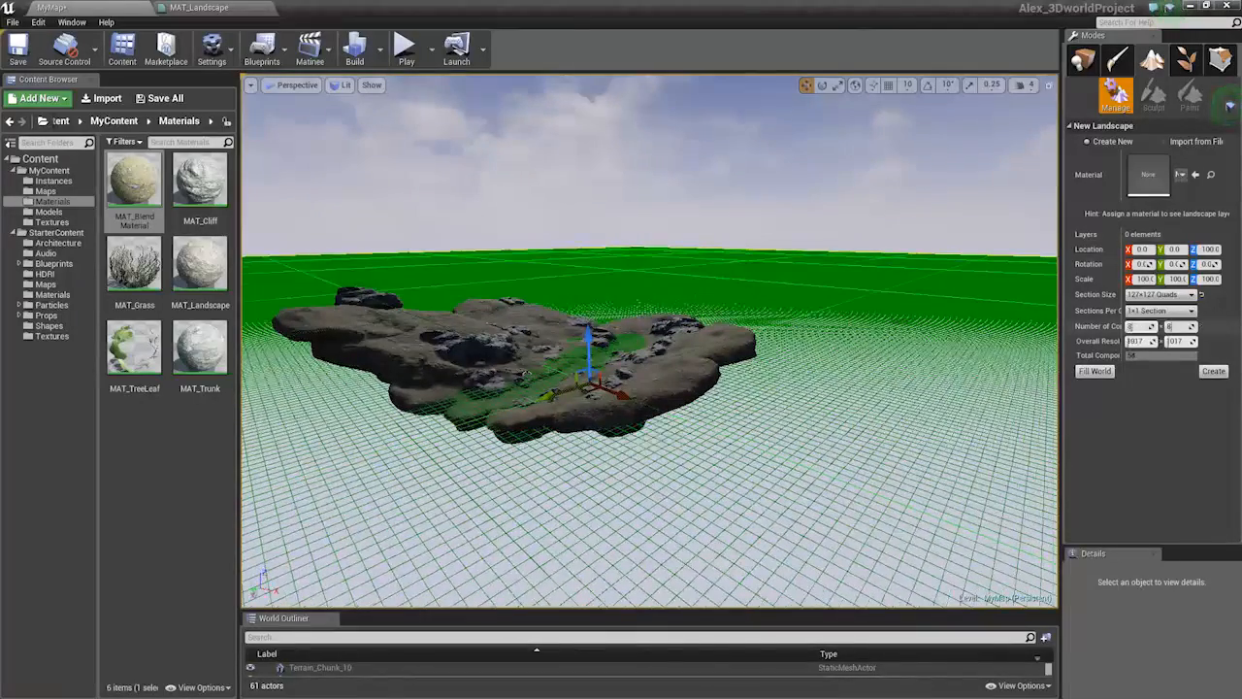
left_click(1159, 294)
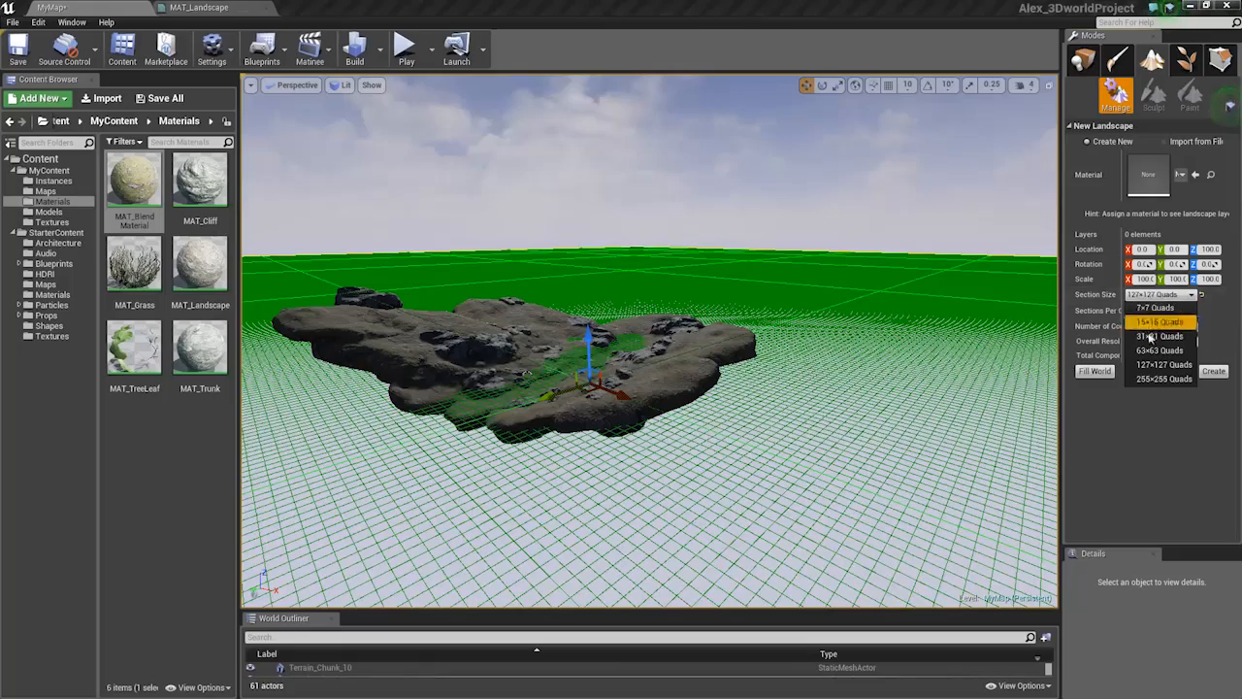
left_click(1157, 350)
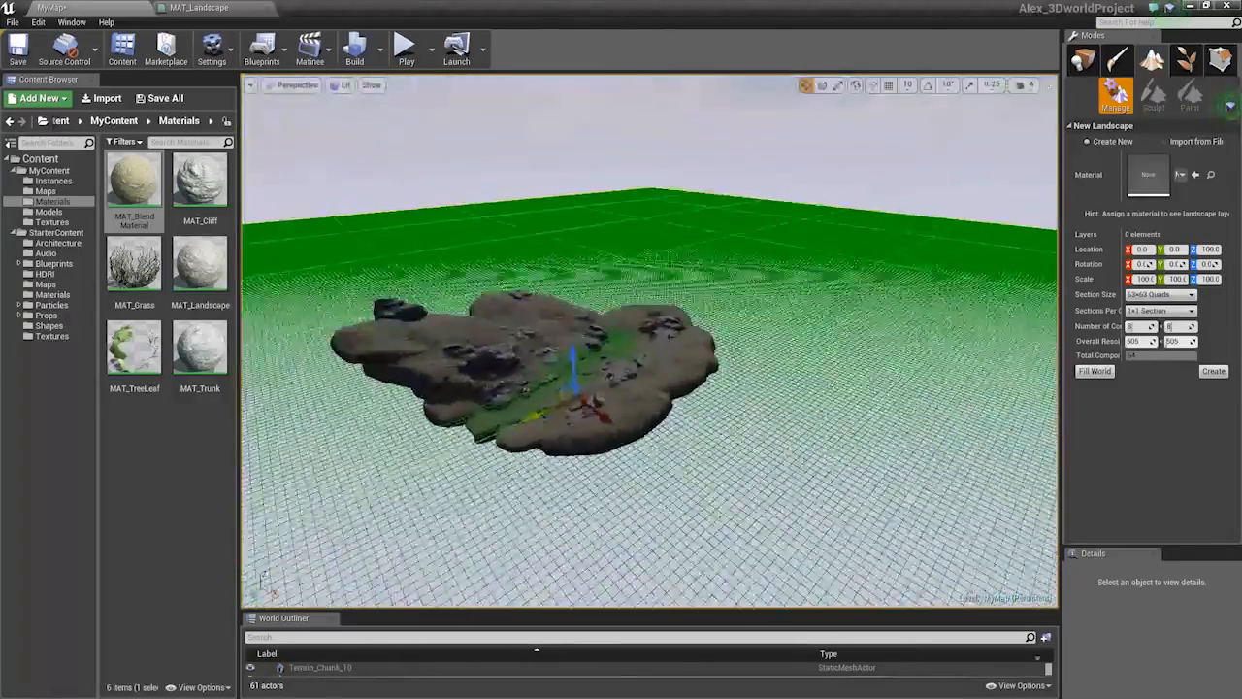
Position the new landscape preview behind the terrain and lower it beneath the hillside
right_click_drag(651, 342, 661, 341)
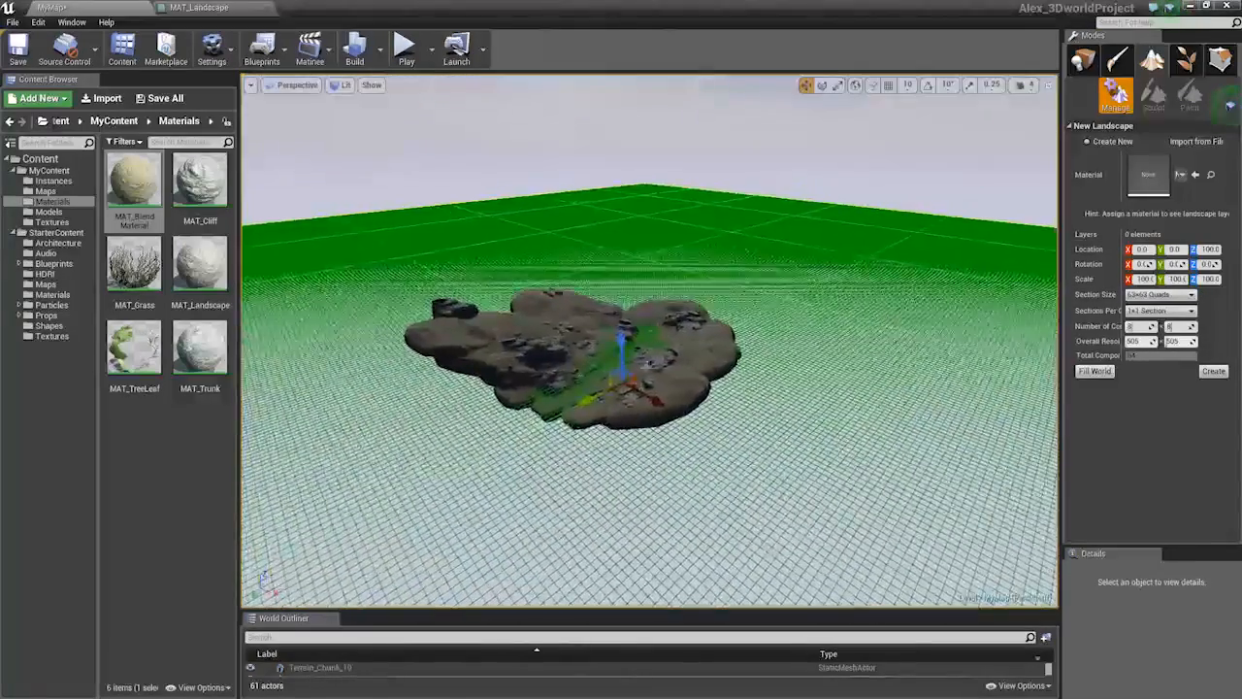
left_click_drag(623, 392, 669, 216)
mouse_move(714, 344)
right_mouse_down()
mouse_move(679, 383)
mouse_move(711, 354)
right_mouse_up()
right_click_drag(728, 233, 716, 194)
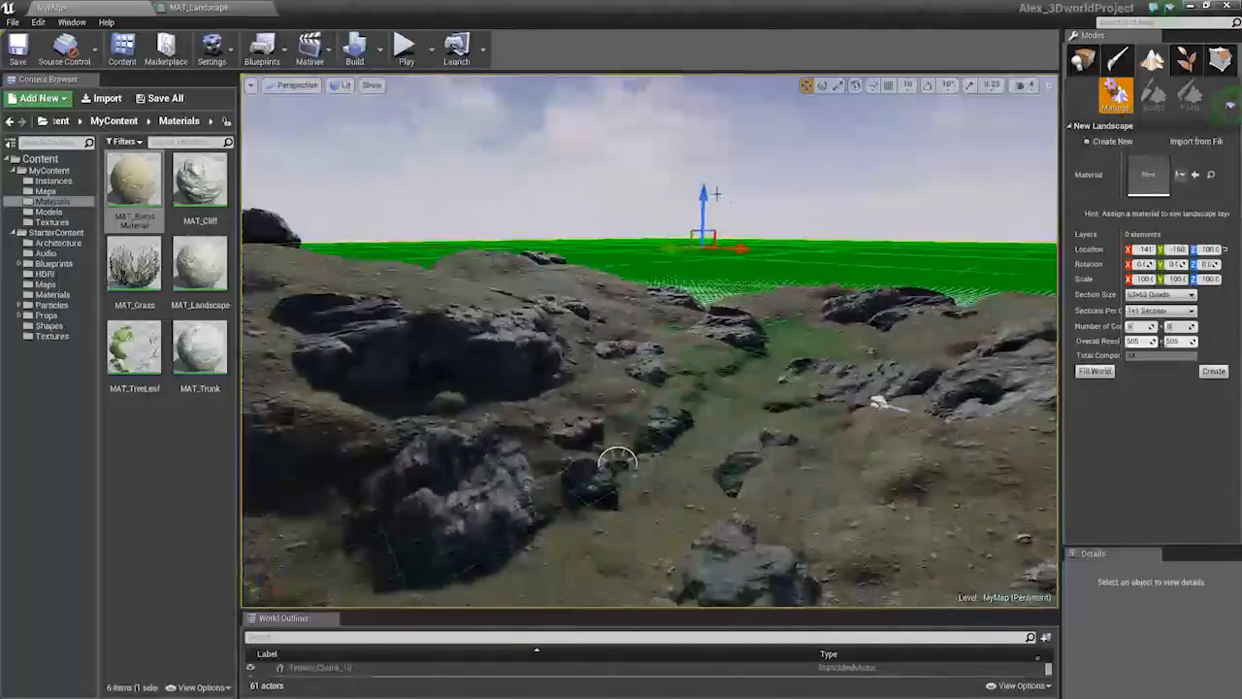
left_click_drag(703, 194, 705, 202)
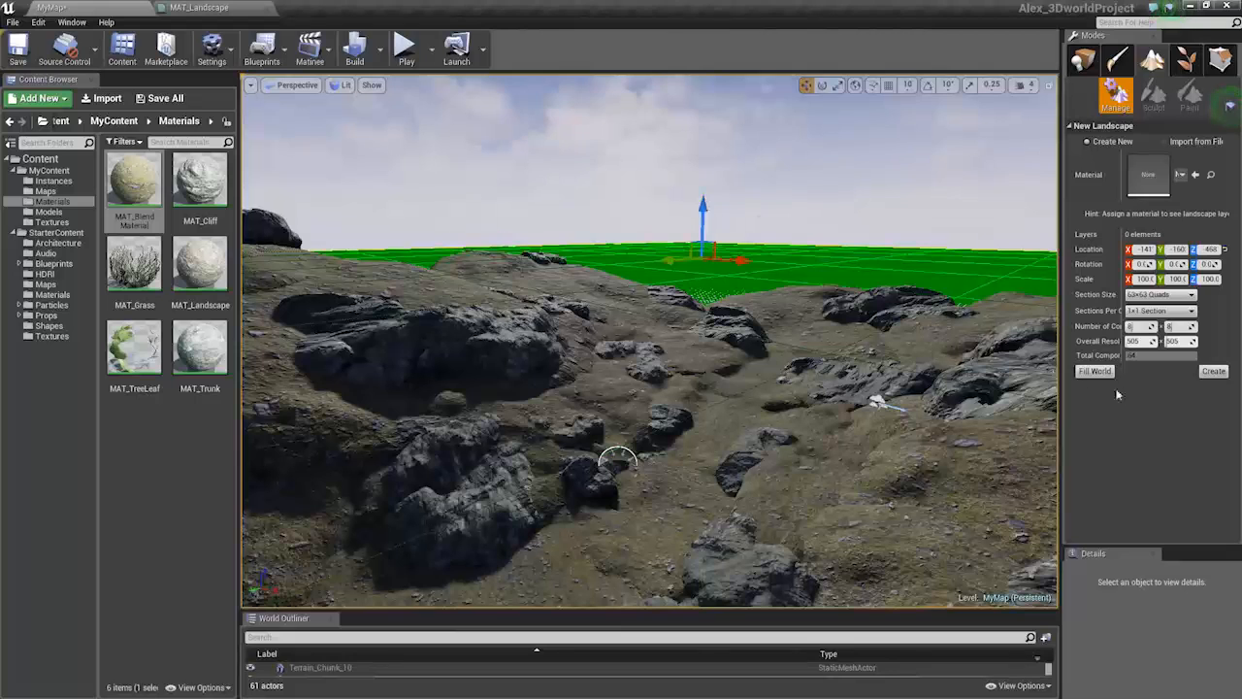
left_click(1181, 175)
left_click(1183, 181)
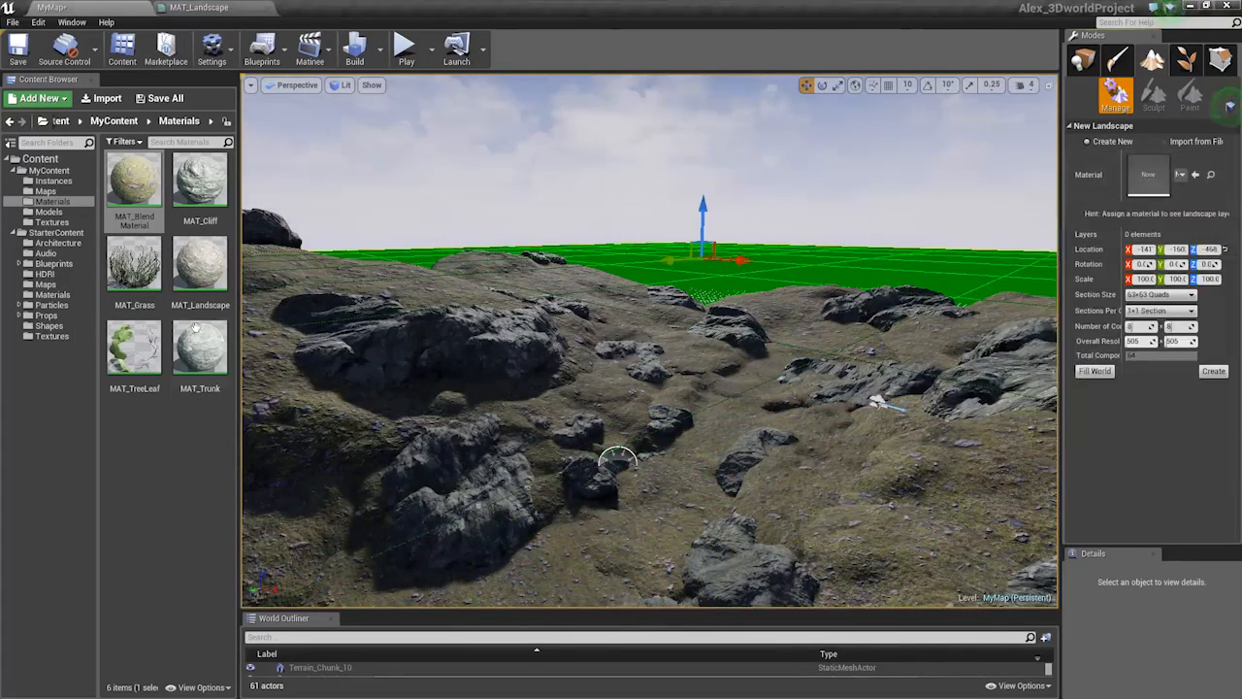
Create a material instance of MAT_Landscape named MI_Landscape
left_click(208, 12)
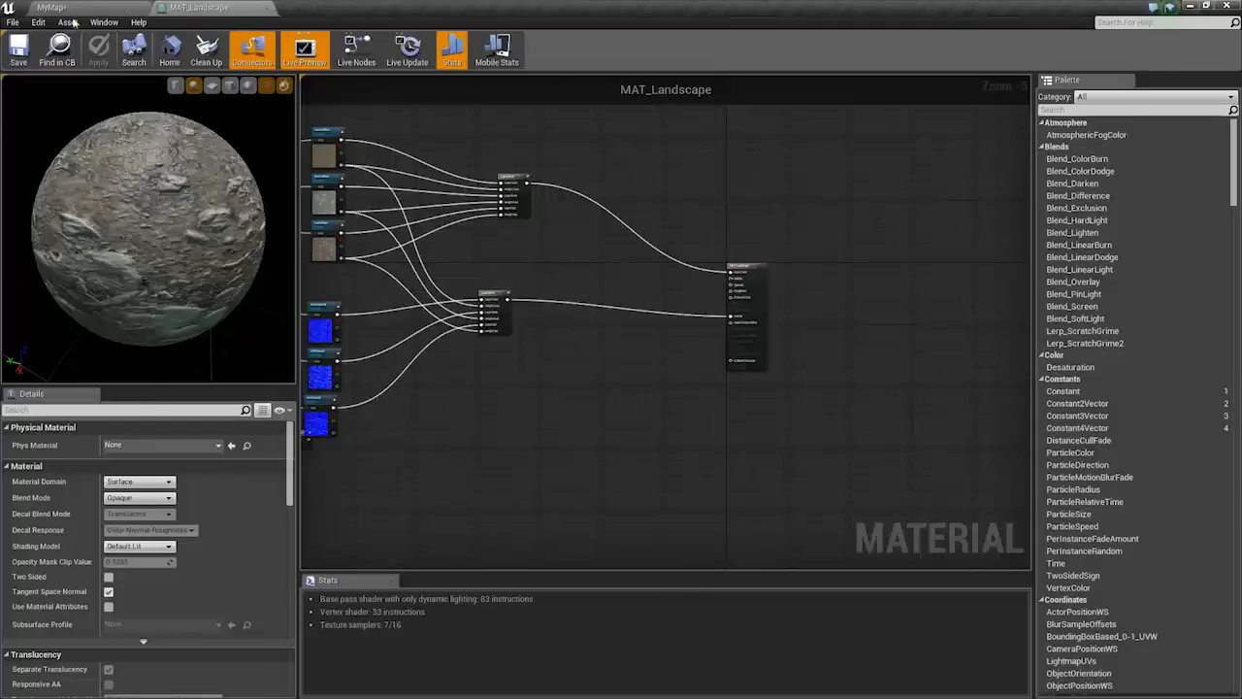
left_click(81, 10)
left_click(197, 8)
left_click(59, 48)
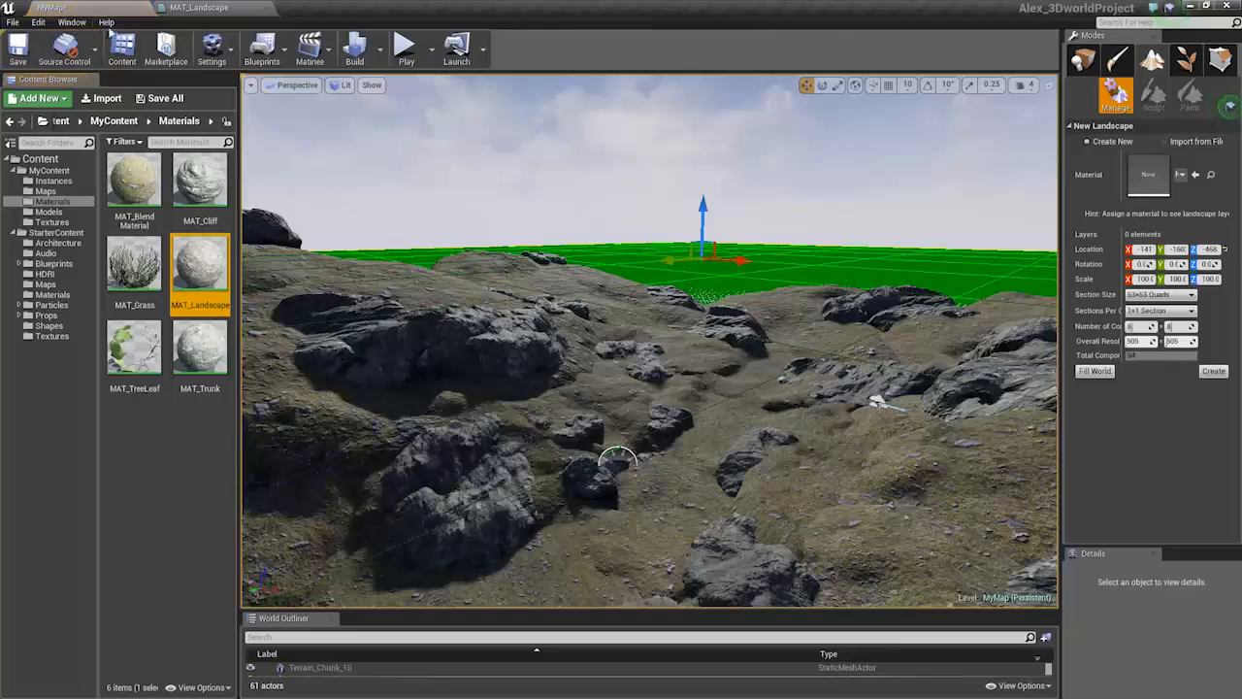
right_click(206, 270)
left_click(250, 282)
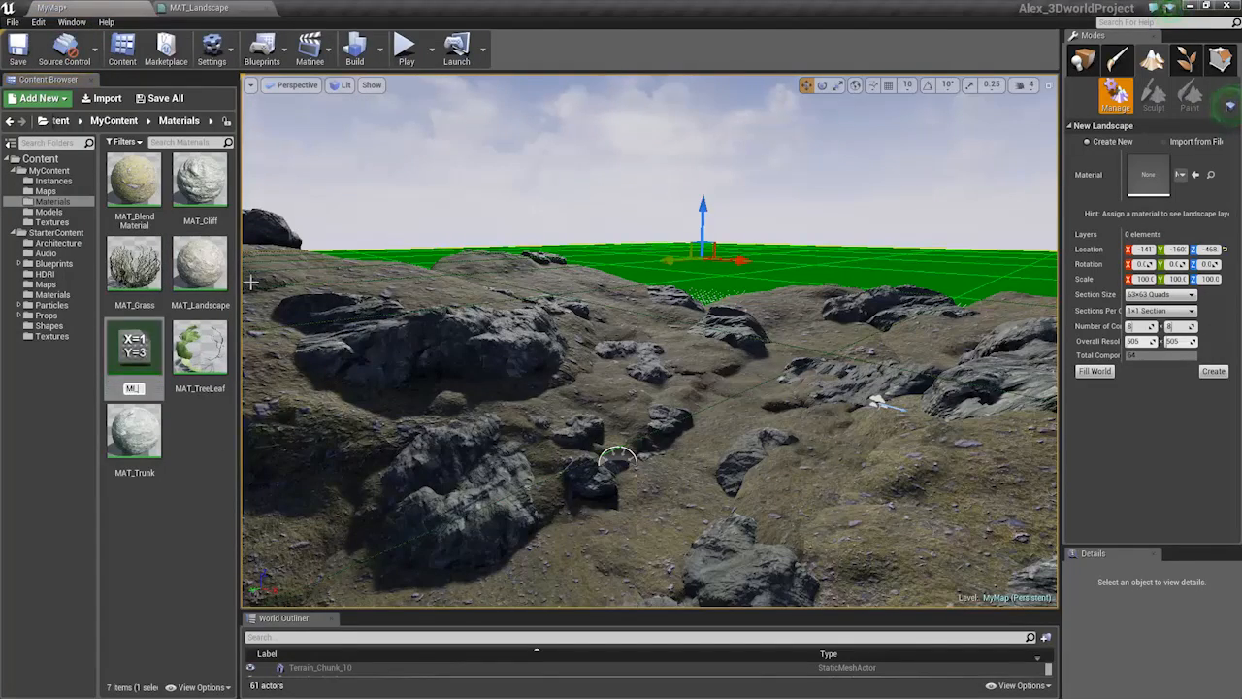
key("Return")
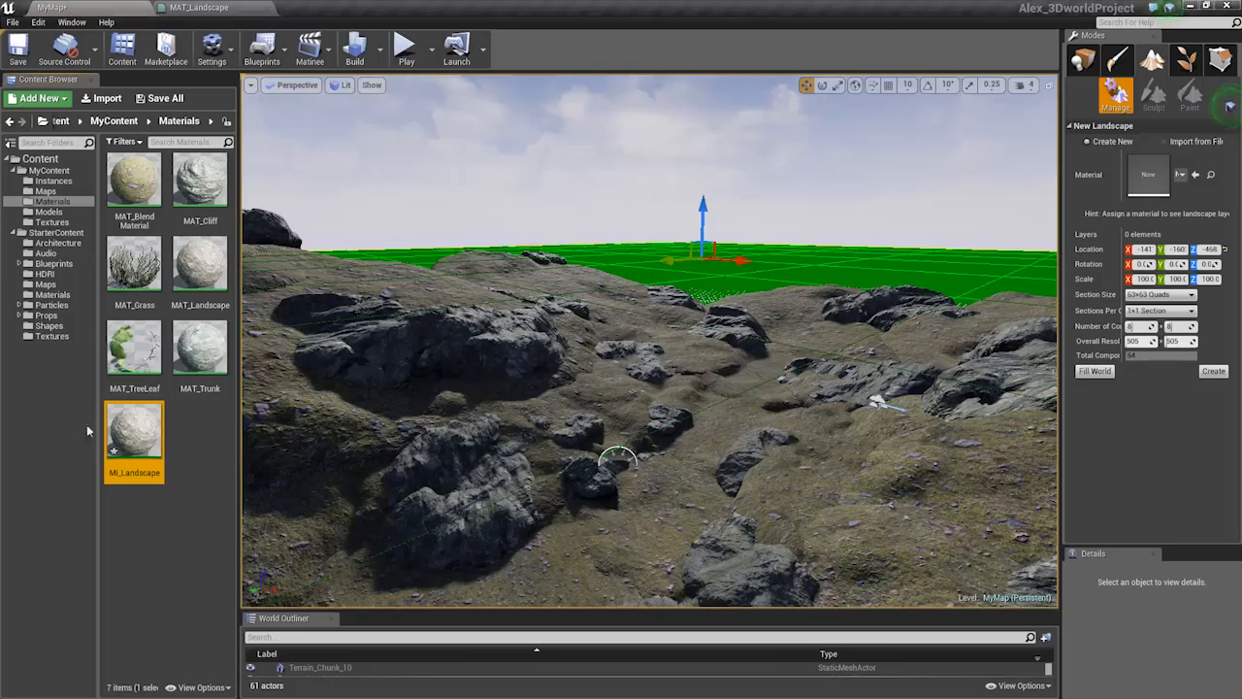
Move MI_Landscape into the Instances folder and return to the level view
left_click_drag(134, 432, 54, 181)
left_click(63, 202)
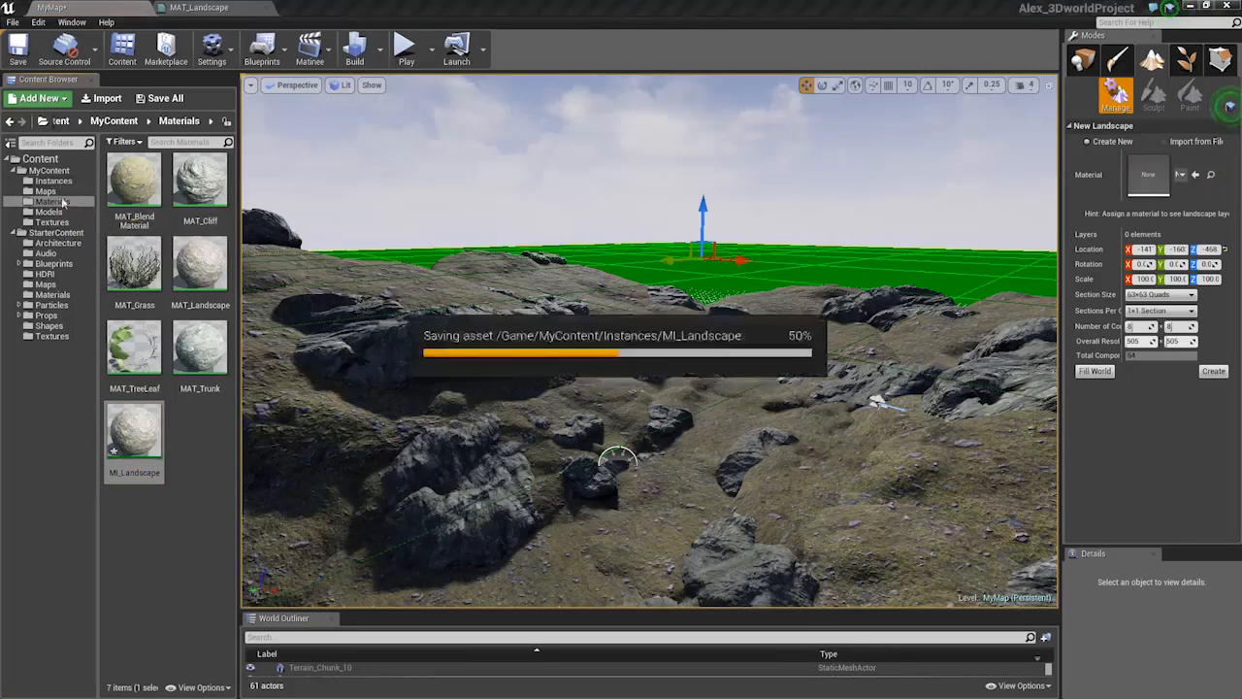
left_click(53, 181)
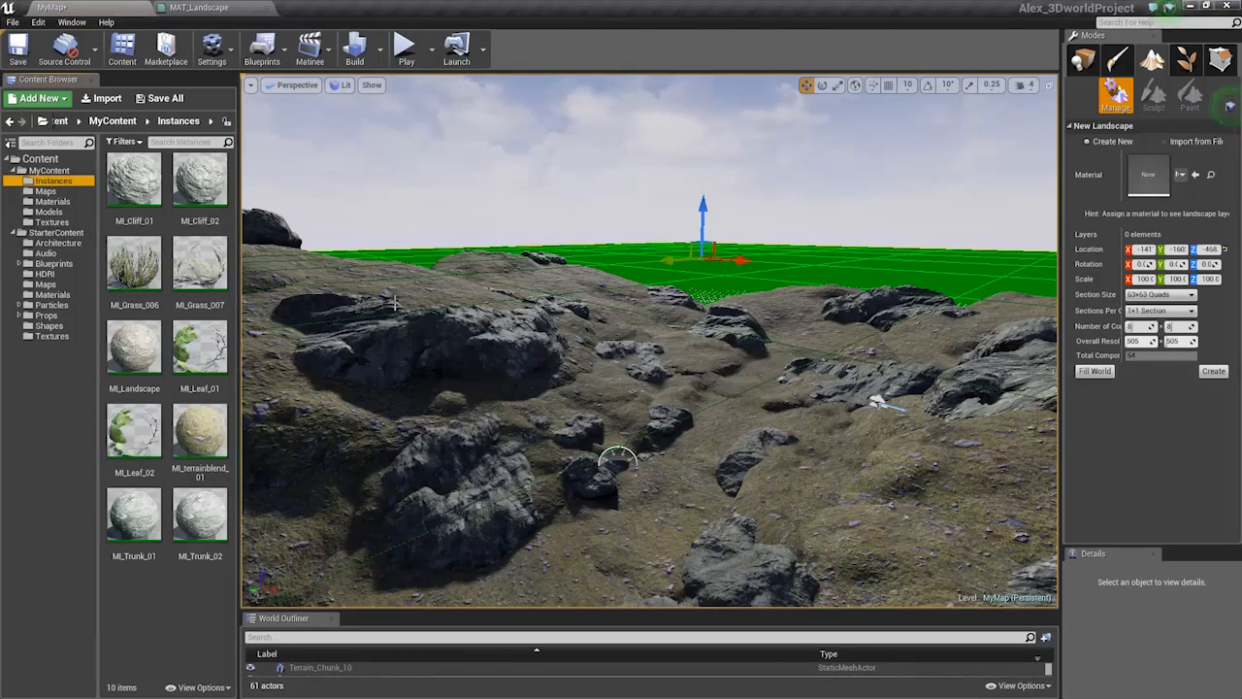
key("alt+Tab")
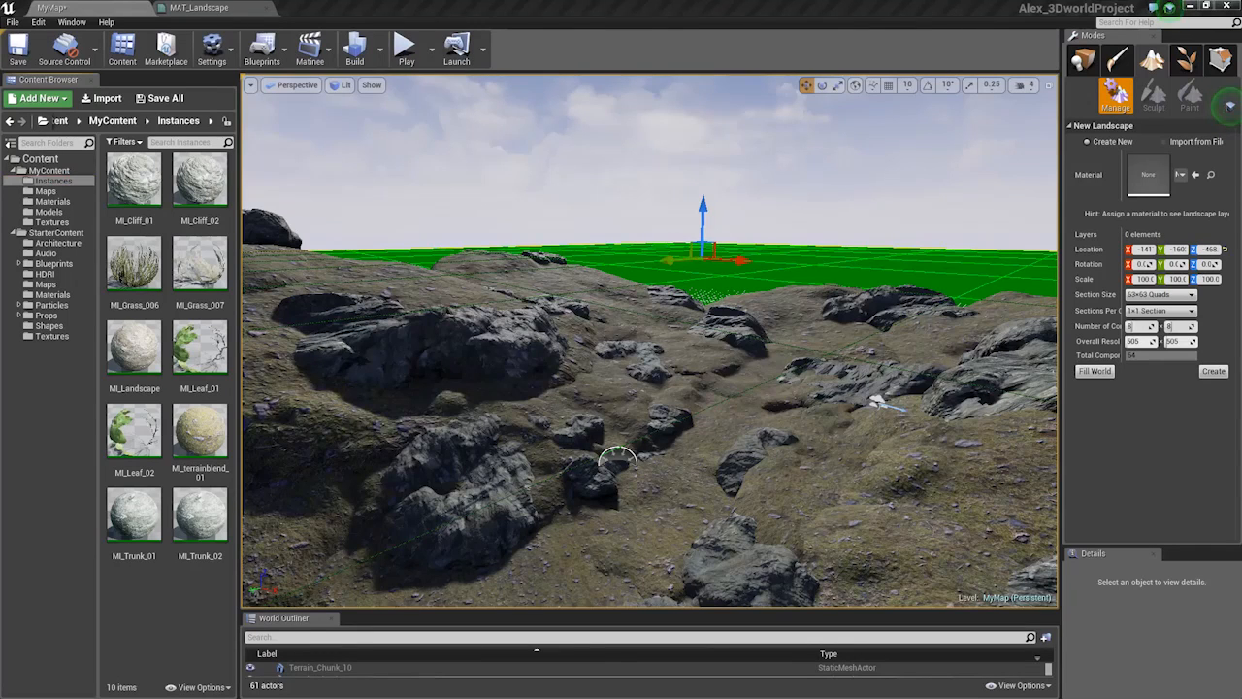
mouse_move(349, 413)
right_mouse_down()
mouse_move(379, 398)
mouse_move(362, 403)
right_mouse_up()
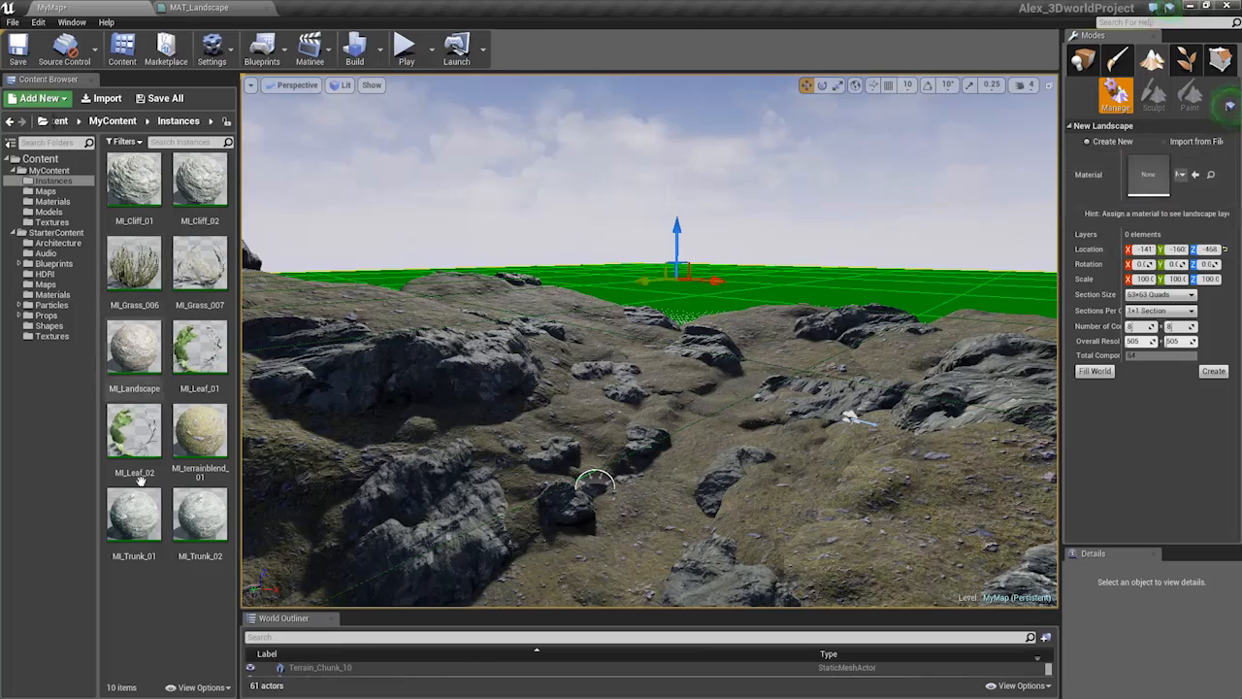
Assign MI_Landscape as the landscape material, show its three layers, and create the landscape
left_click(134, 347)
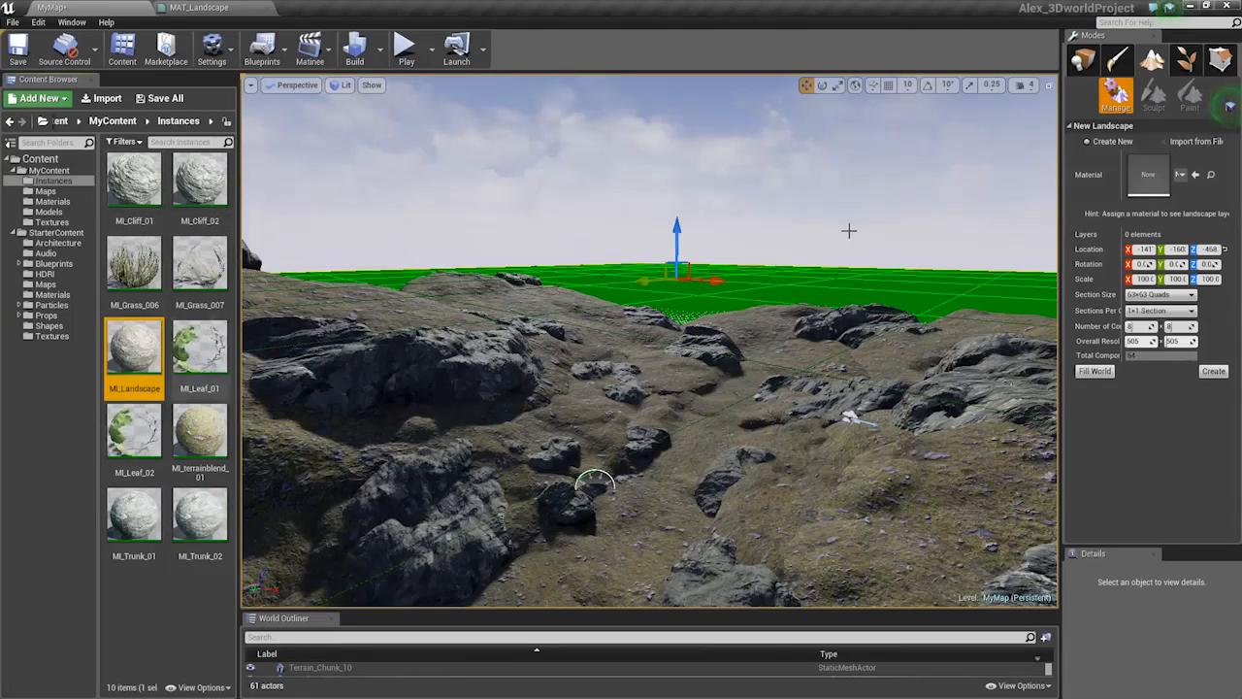
left_click(1194, 175)
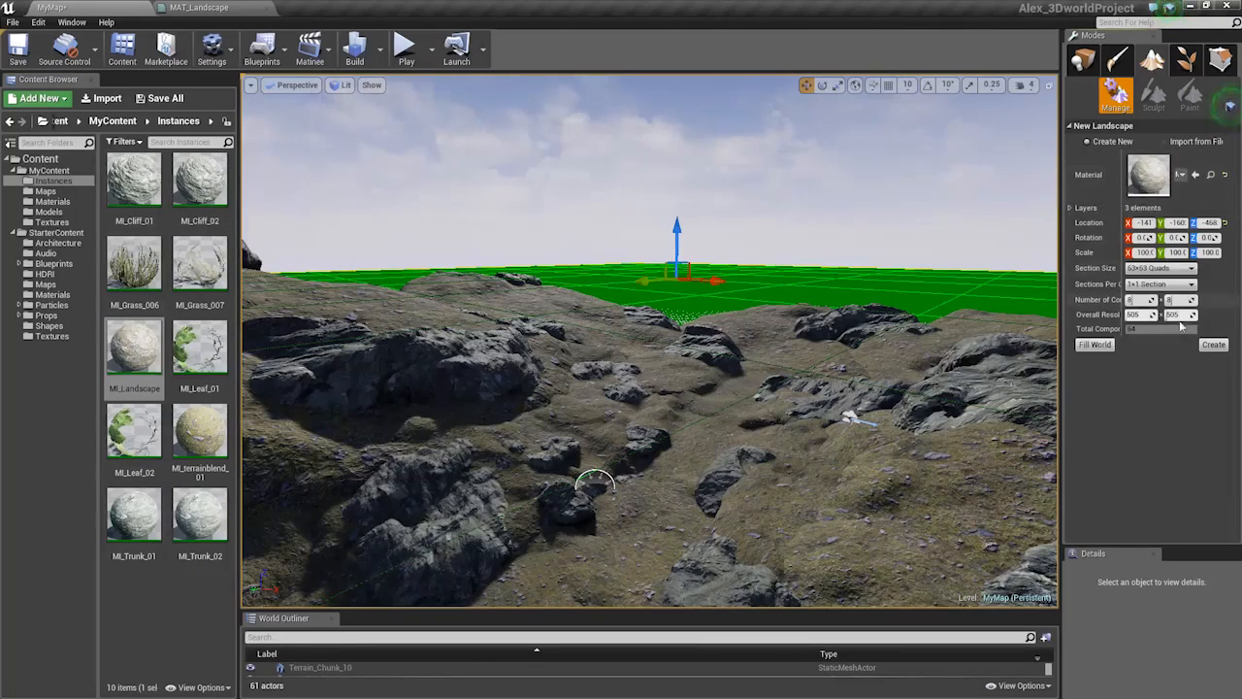
left_click(1070, 209)
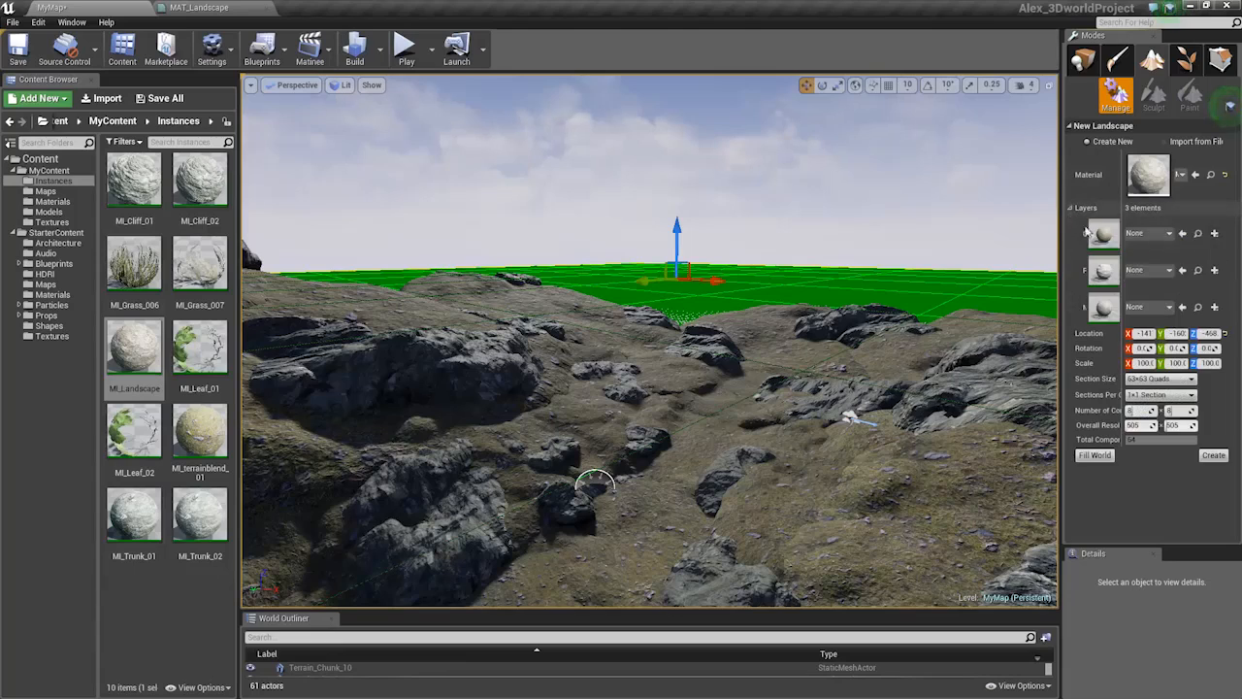
left_click(1214, 455)
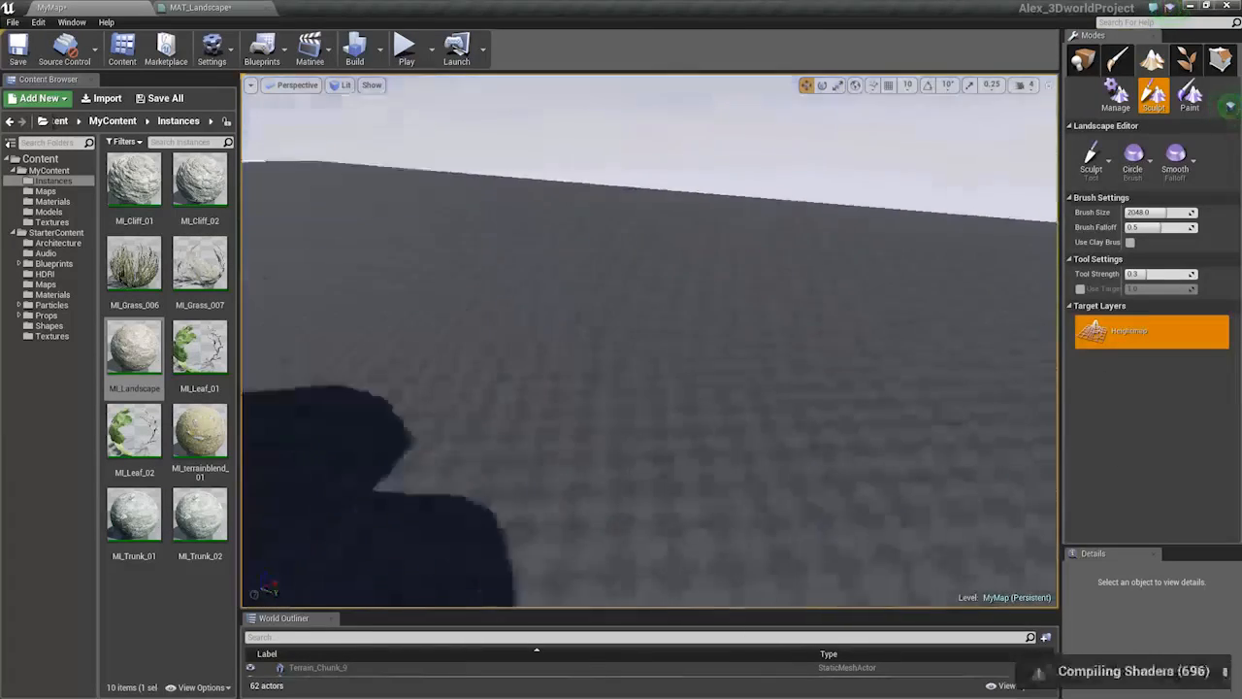
Fly through the rocky valley, switch to Place mode, and select the Terrain_Chunk_7 rock
right_click_drag(691, 390, 539, 293)
key("w")
key("s")
key("w")
key("s")
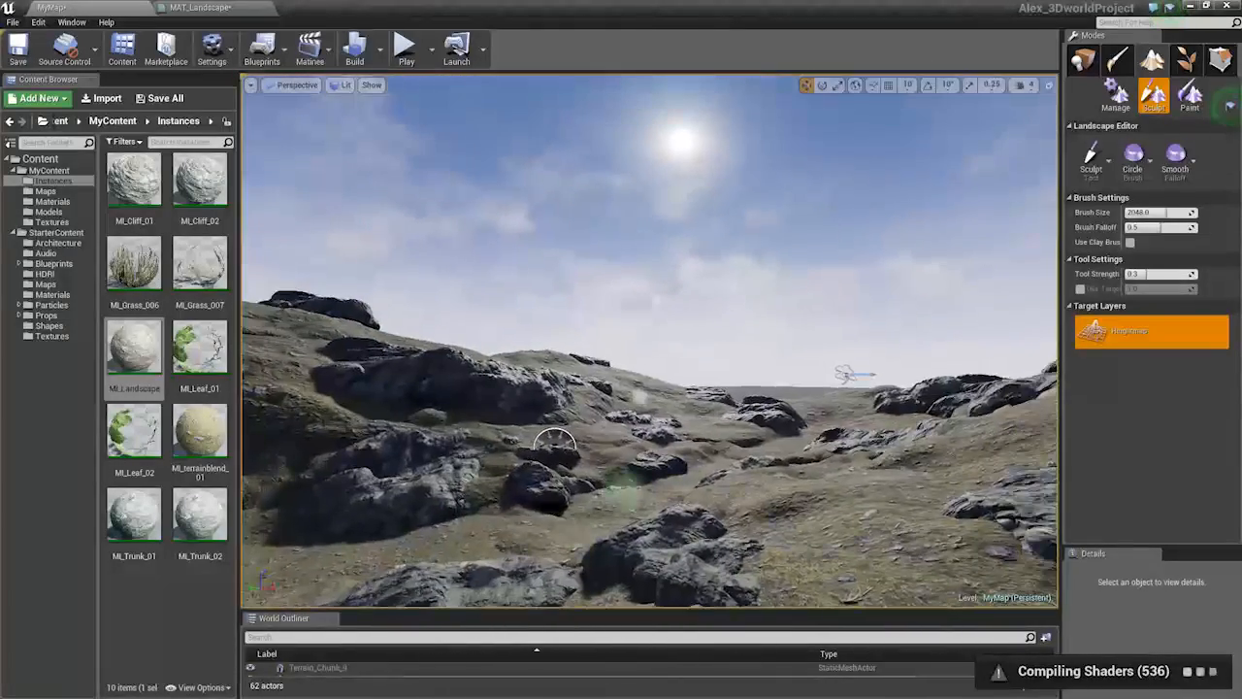
key("w")
right_click_drag(753, 288, 749, 389)
key("shift+1")
left_click(738, 388)
Undo the terrain chunk's rotation and fly the camera back over the terrain
key("s")
key("e")
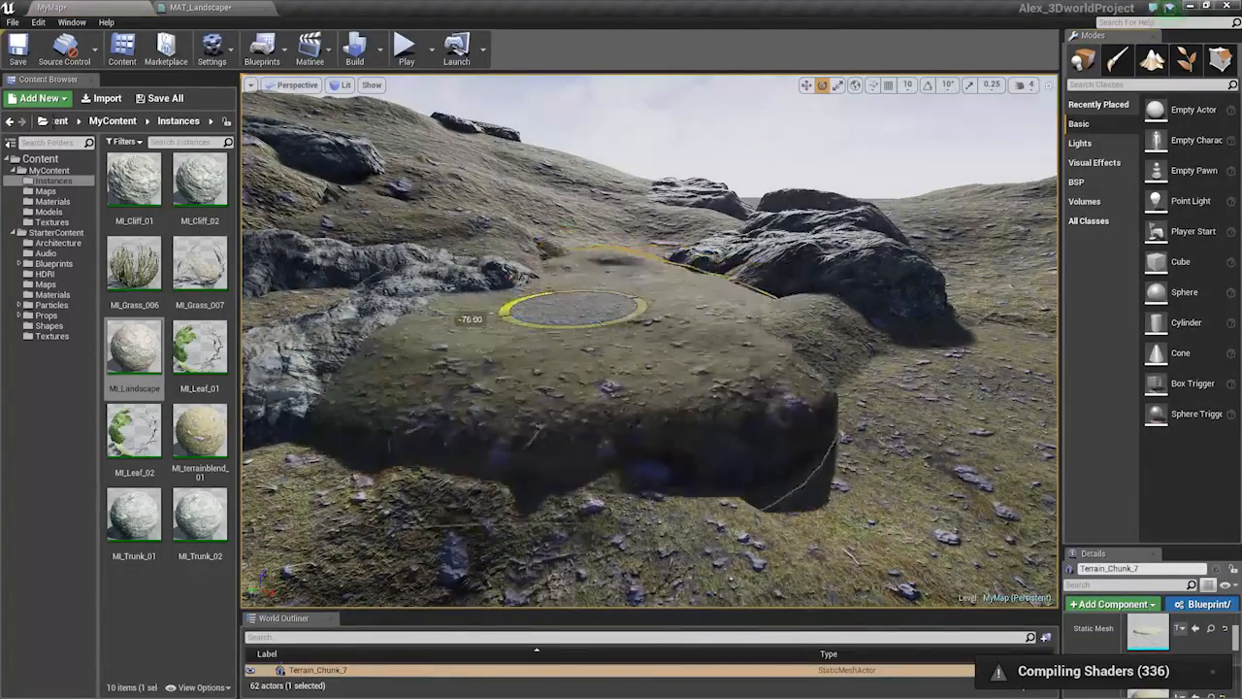
key("ctrl+z")
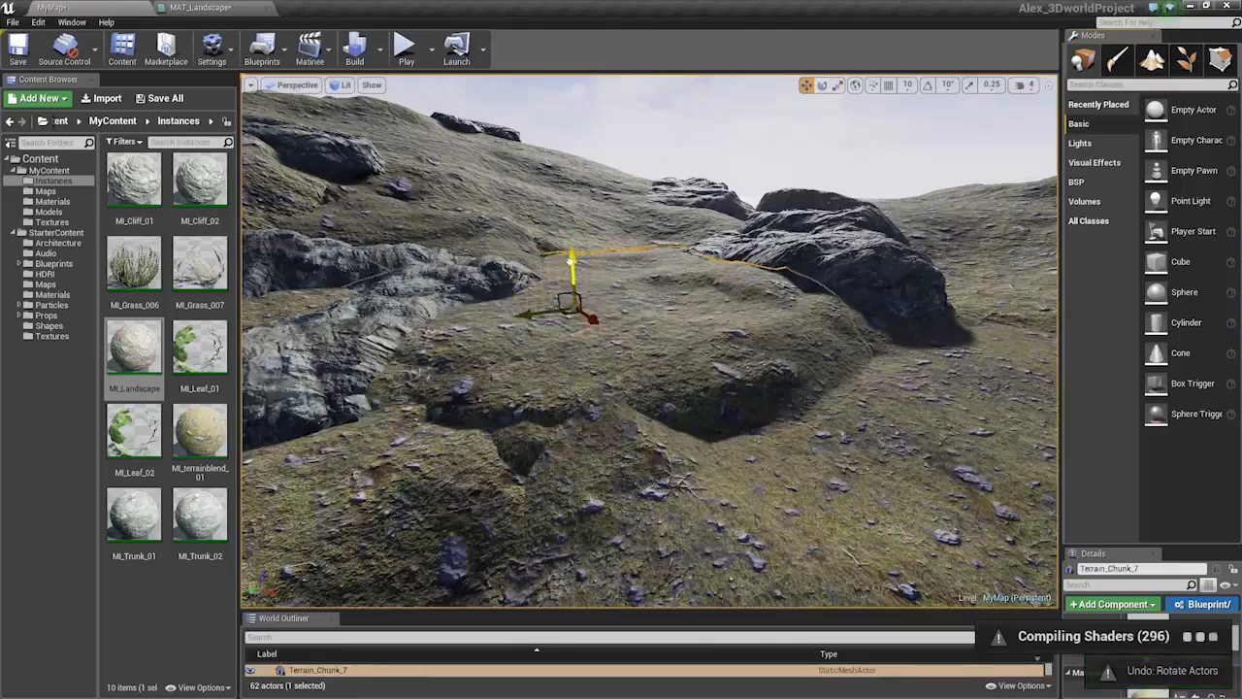
key("s")
right_click_drag(582, 272, 519, 212)
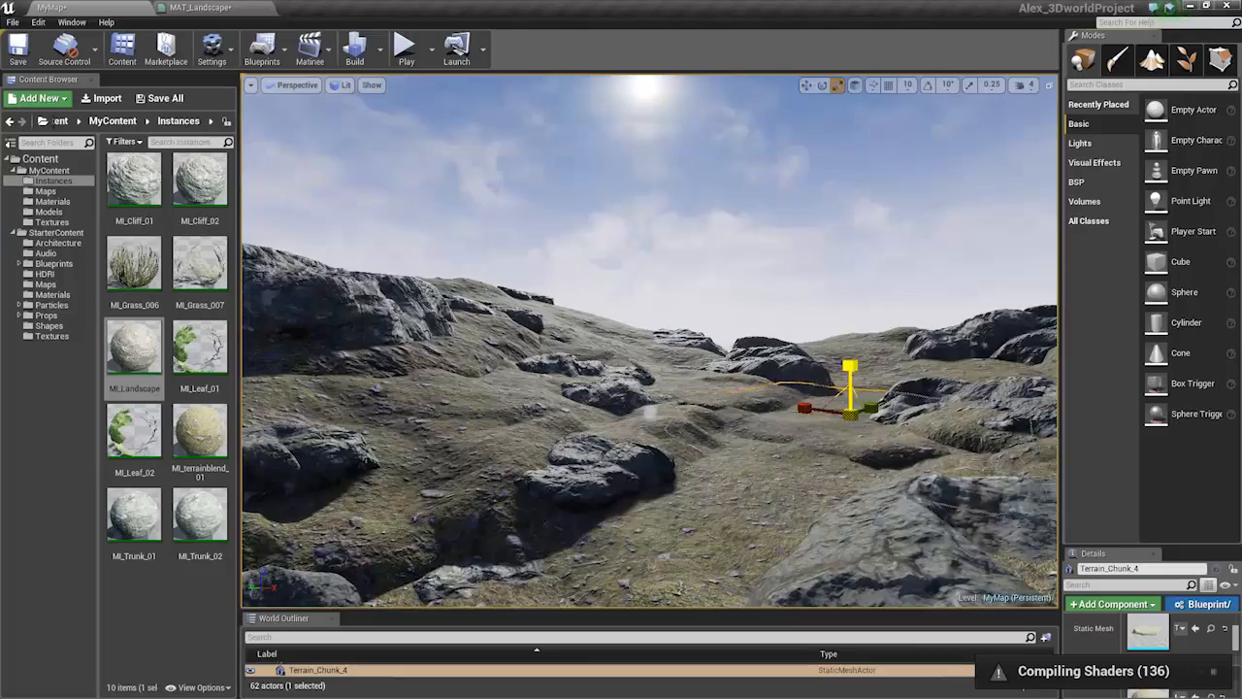
right_click_drag(651, 413, 617, 466)
key("w")
key("s")
key("w")
Select the Landscape actor and raise it slightly along its Z axis
left_click(793, 327)
right_click_drag(793, 327, 688, 246)
key("w")
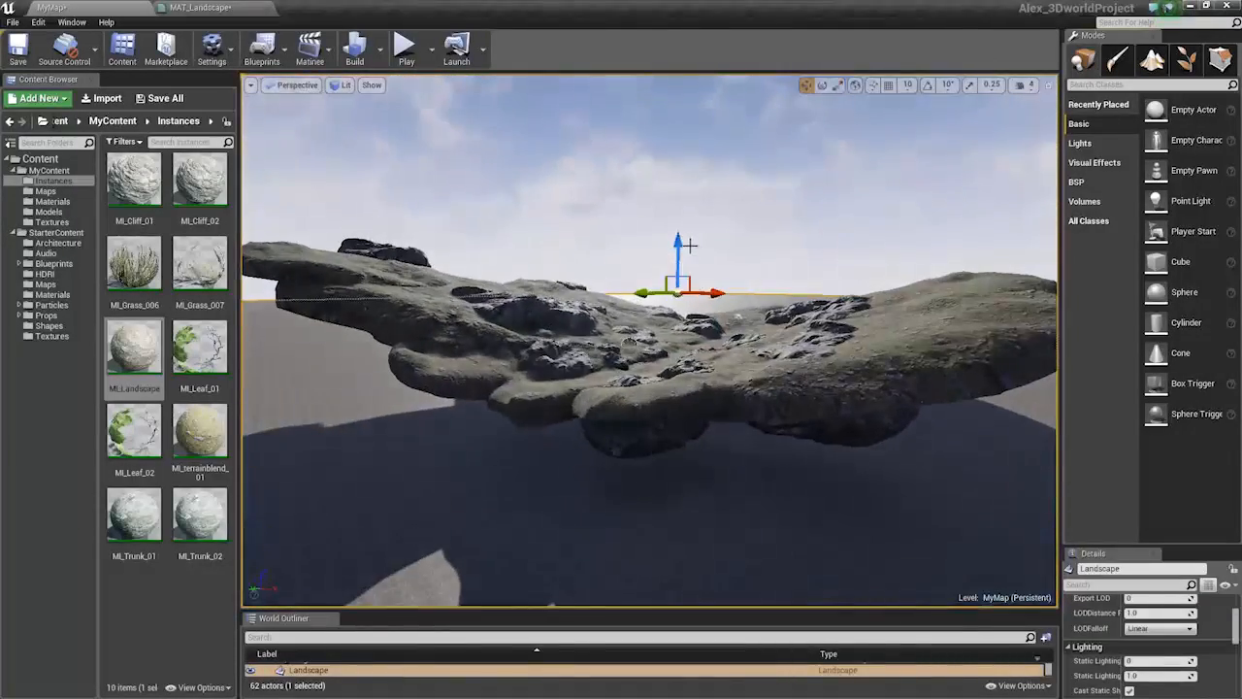
mouse_move(679, 245)
left_mouse_down()
mouse_move(679, 229)
mouse_move(679, 240)
left_mouse_up()
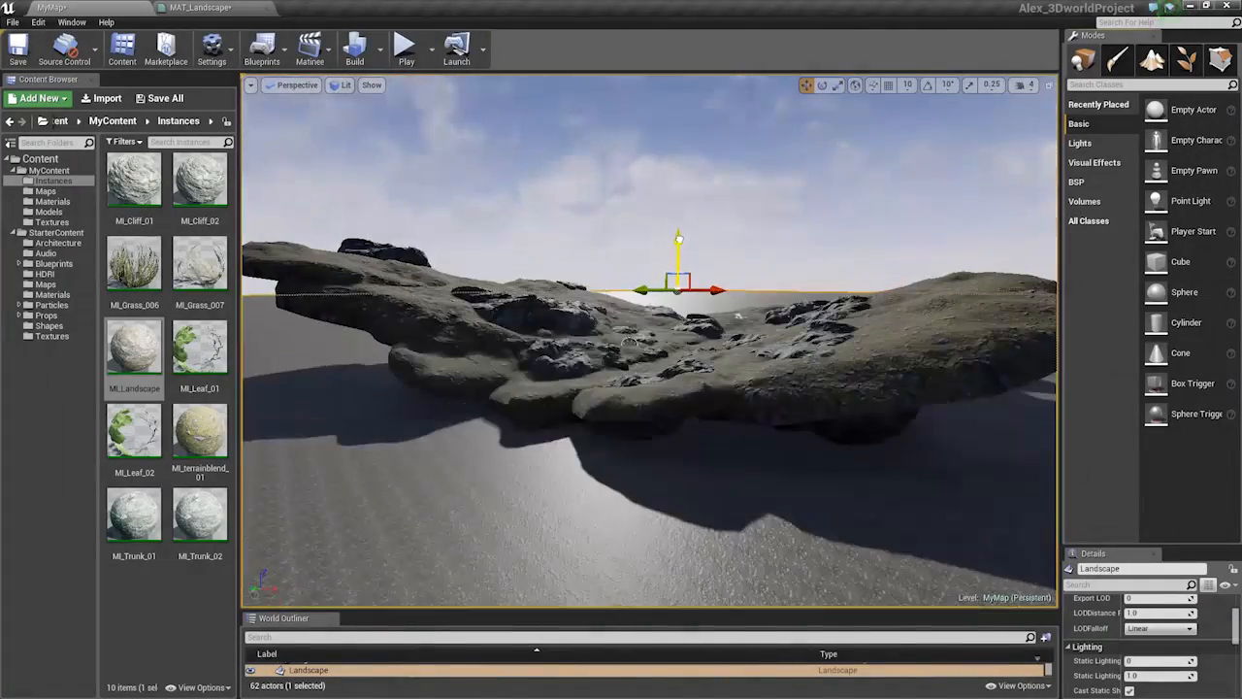
key("w")
mouse_move(679, 239)
right_mouse_down()
mouse_move(695, 175)
mouse_move(671, 233)
right_mouse_up()
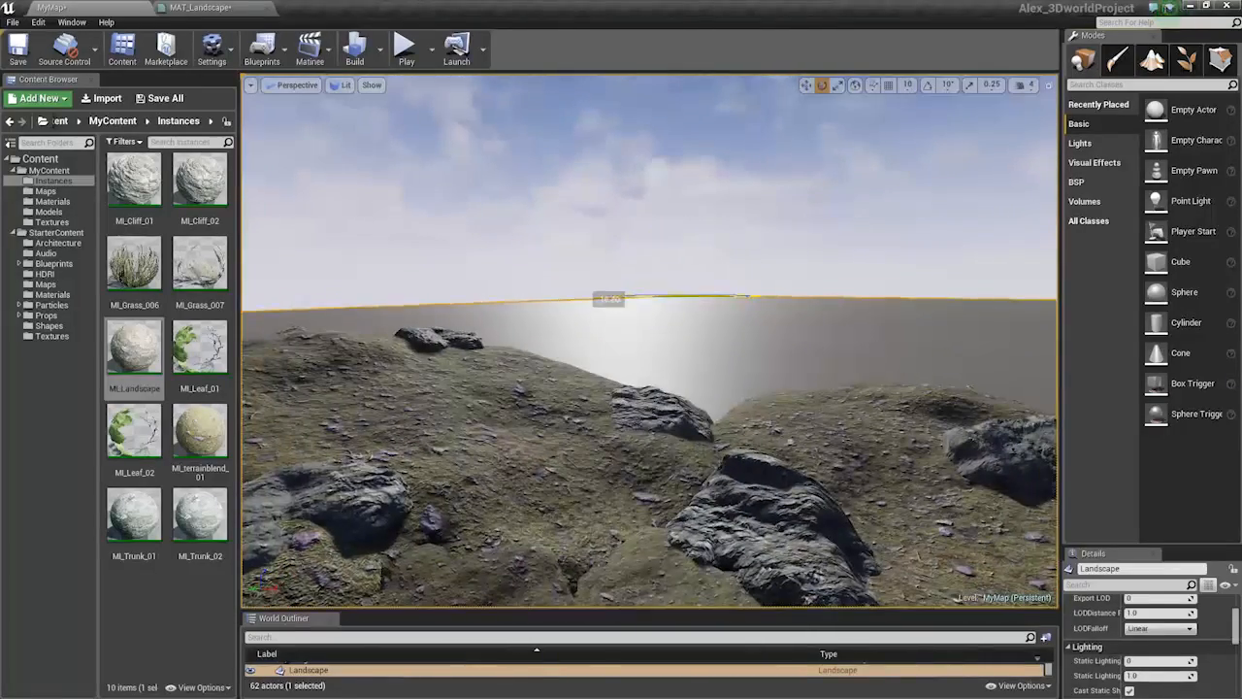
key("ctrl+z")
Enter Landscape mode and show the Manage tools for the landscape
key("s")
right_click_drag(740, 304, 718, 344)
right_click_drag(795, 260, 784, 413)
key("s")
key("w")
key("w")
key("s")
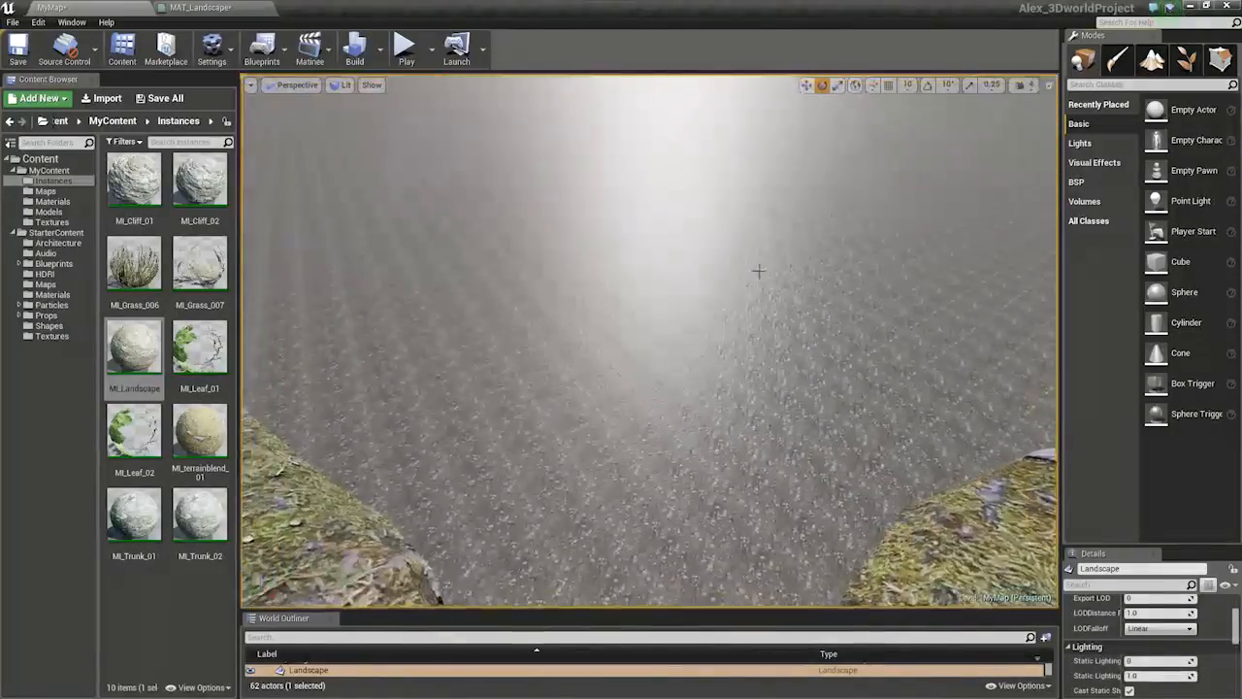
right_click_drag(757, 269, 767, 194)
key("w")
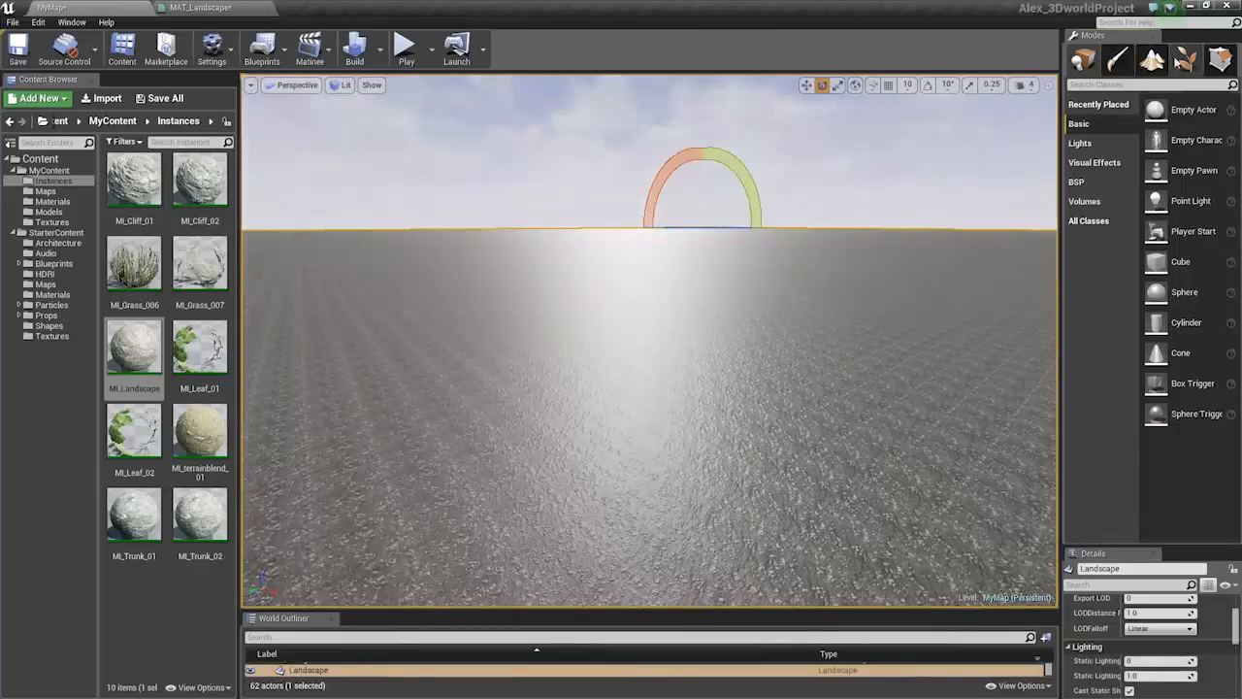
left_click(1152, 61)
mouse_move(971, 228)
right_mouse_down()
mouse_move(970, 321)
mouse_move(970, 291)
right_mouse_up()
key("s")
left_click(1116, 96)
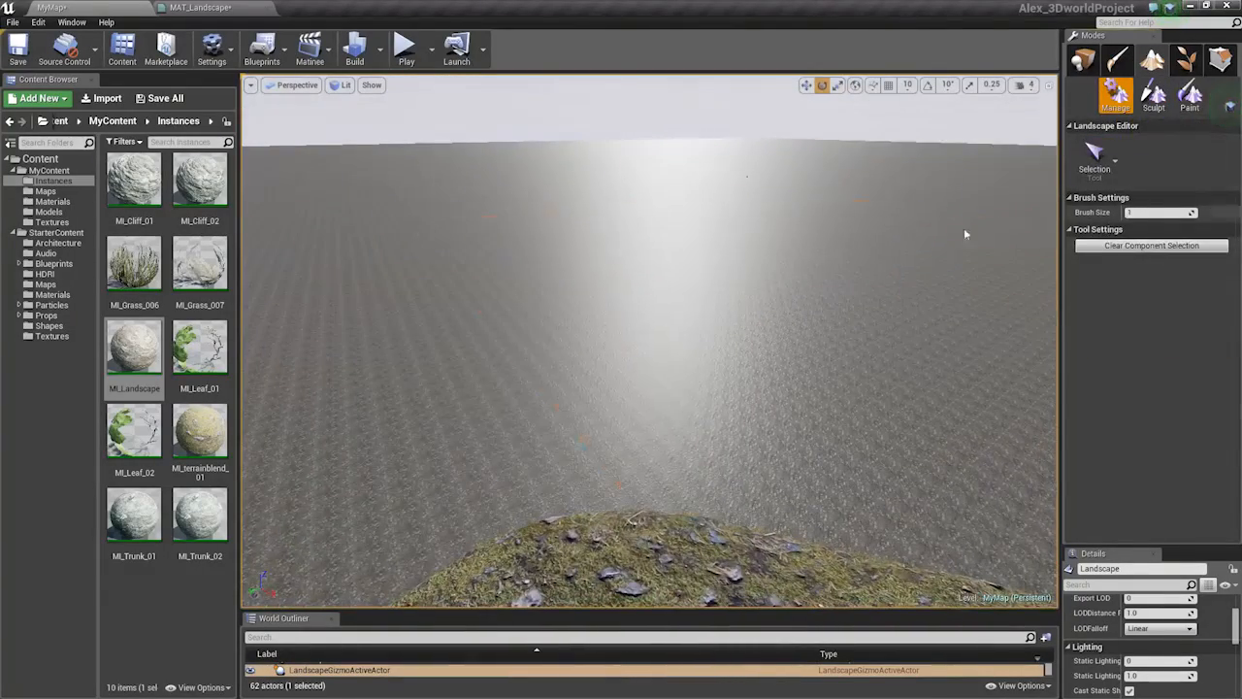
Switch to Sculpt, raise a test mound, then undo it
key("s")
right_click_drag(966, 234, 813, 288)
key("s")
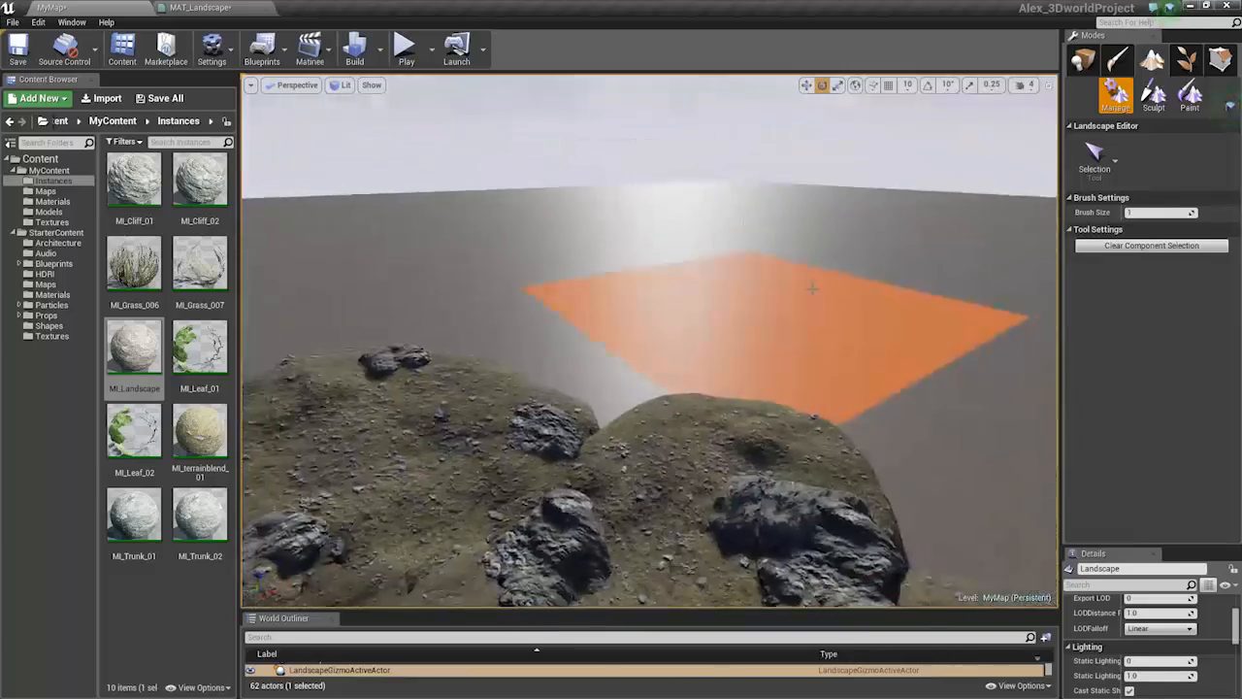
left_click(1153, 94)
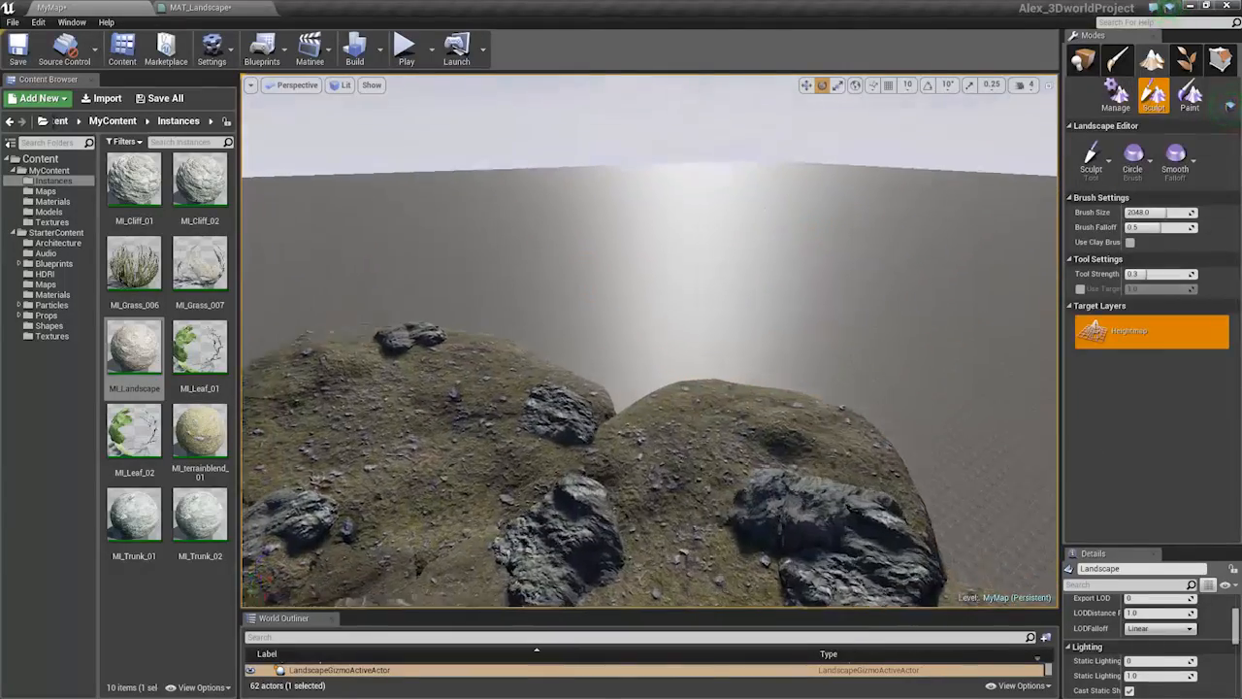
right_click_drag(618, 310, 618, 324)
key("w")
mouse_move(618, 324)
left_mouse_down()
mouse_move(951, 291)
mouse_move(865, 259)
left_mouse_up()
key("ctrl+z")
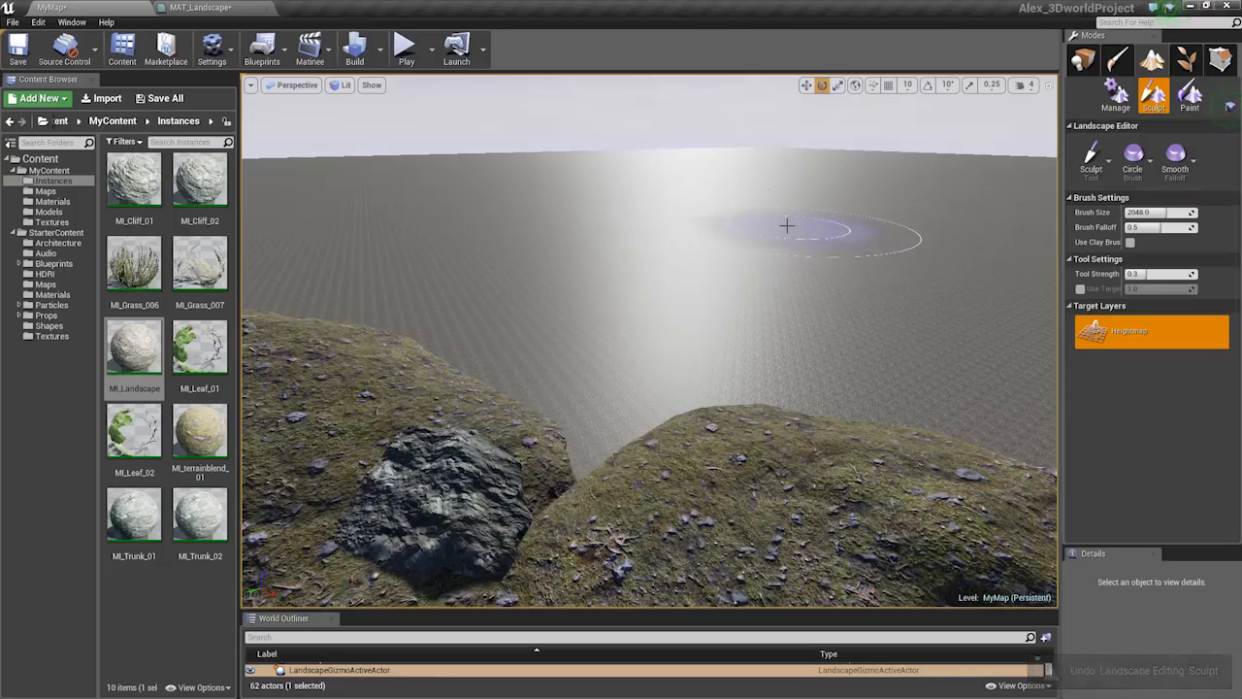
Switch to Paint and try painting, which warns that layer info is missing
key("w")
right_click_drag(1019, 167, 1011, 159)
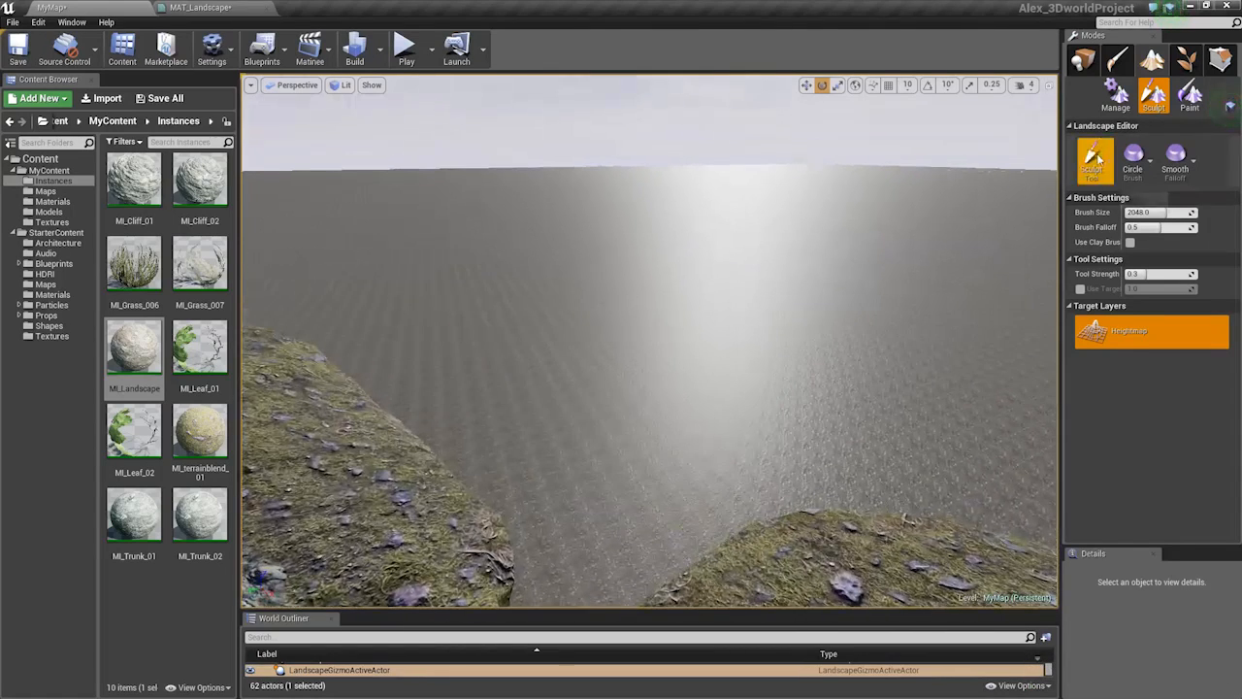
left_click(1093, 167)
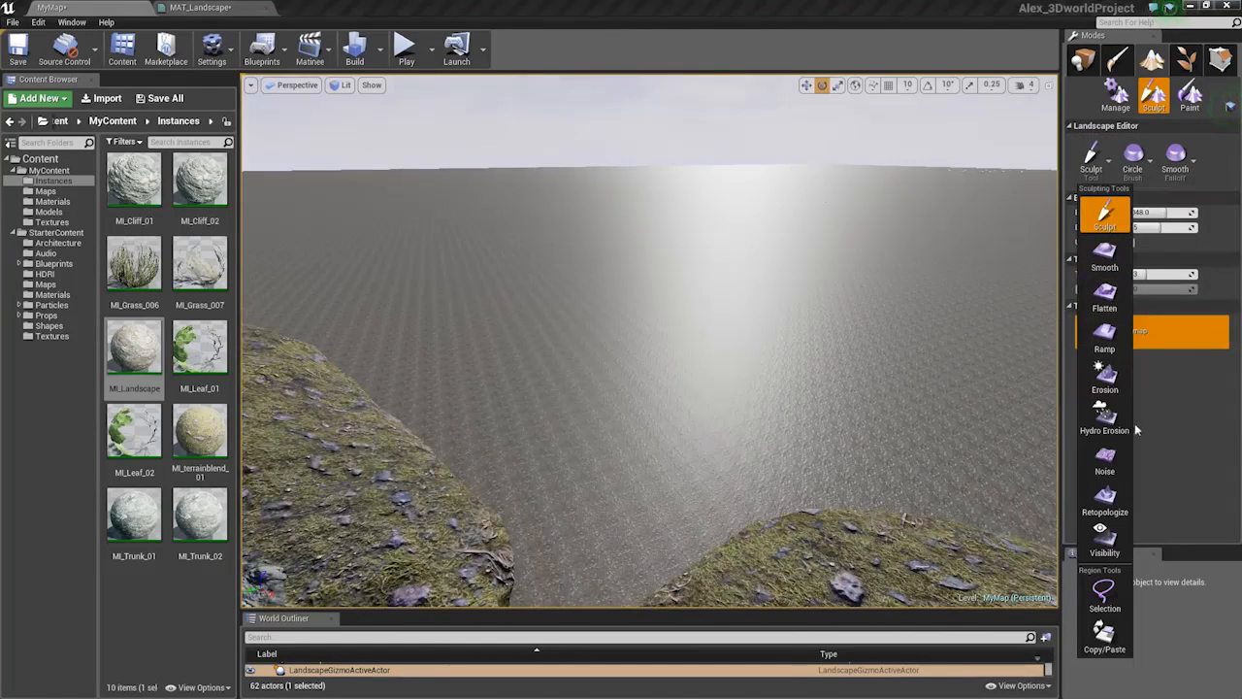
left_click(1190, 94)
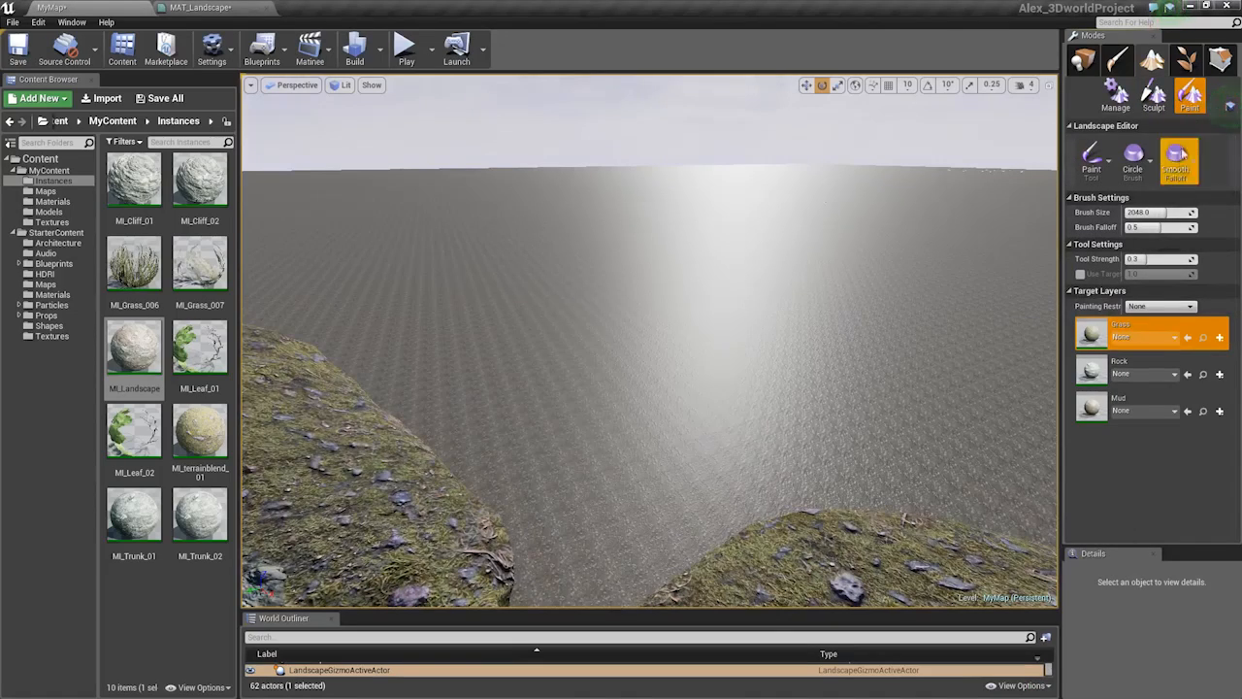
right_click_drag(771, 352, 750, 437)
left_click(750, 318)
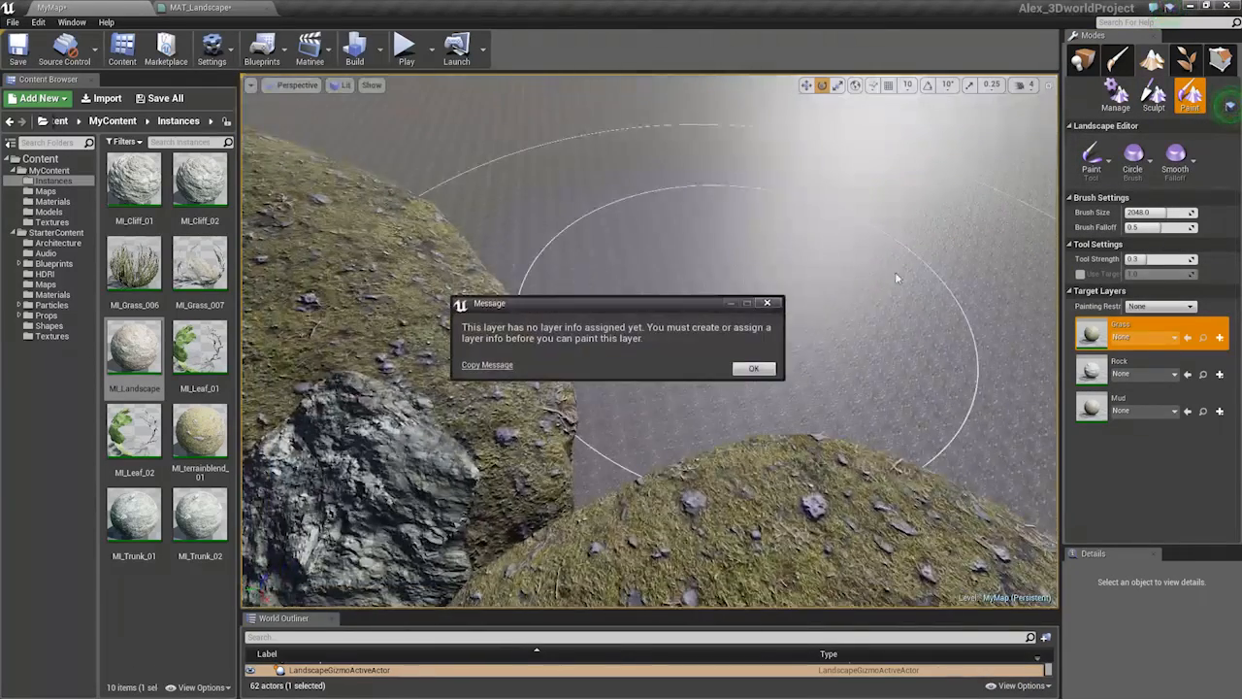
left_click(754, 370)
left_click(740, 340)
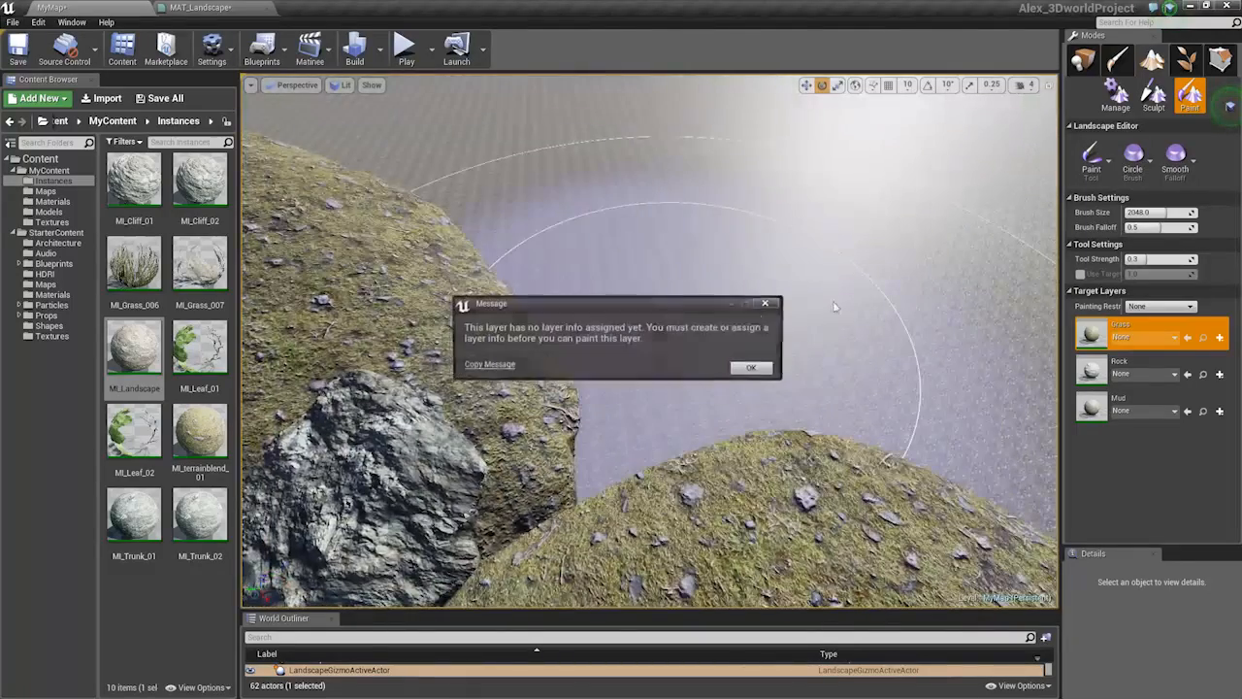
Create a weight-blended Grass_LayerInfo saved in Maps/MyMap_sharedassets
left_click(755, 371)
right_click_drag(757, 365, 873, 286)
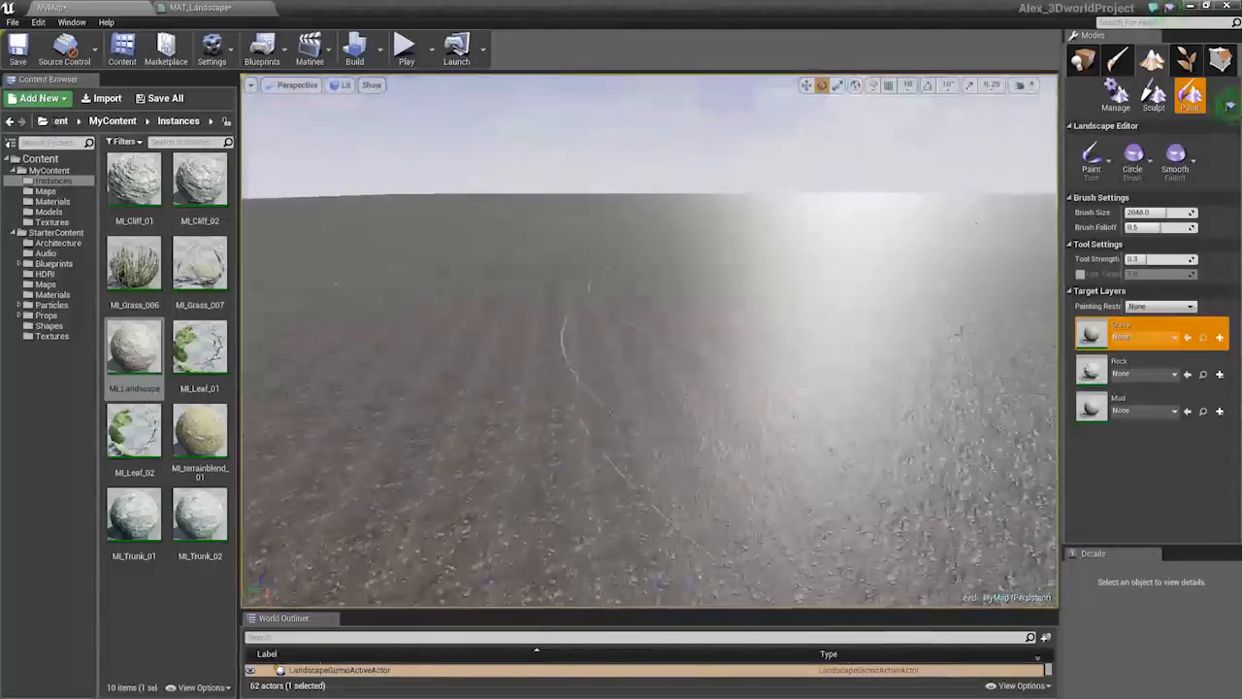
left_click(1135, 340)
left_click(1135, 341)
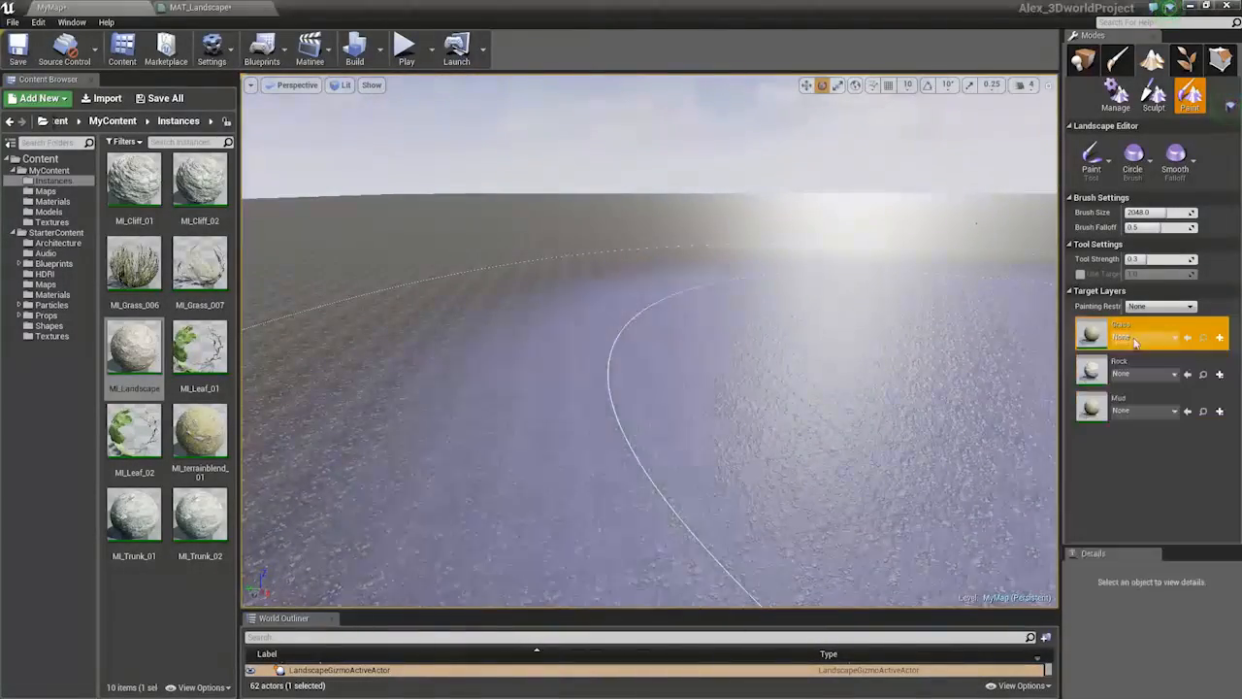
left_click(1221, 338)
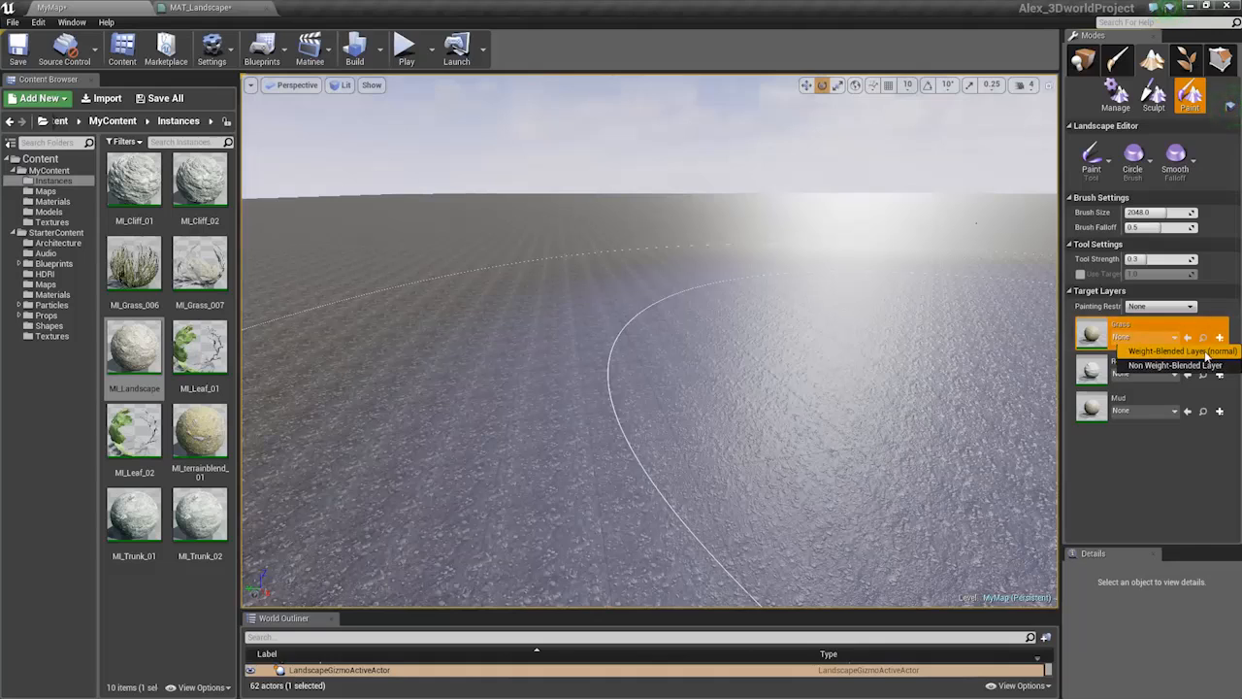
left_click(1203, 352)
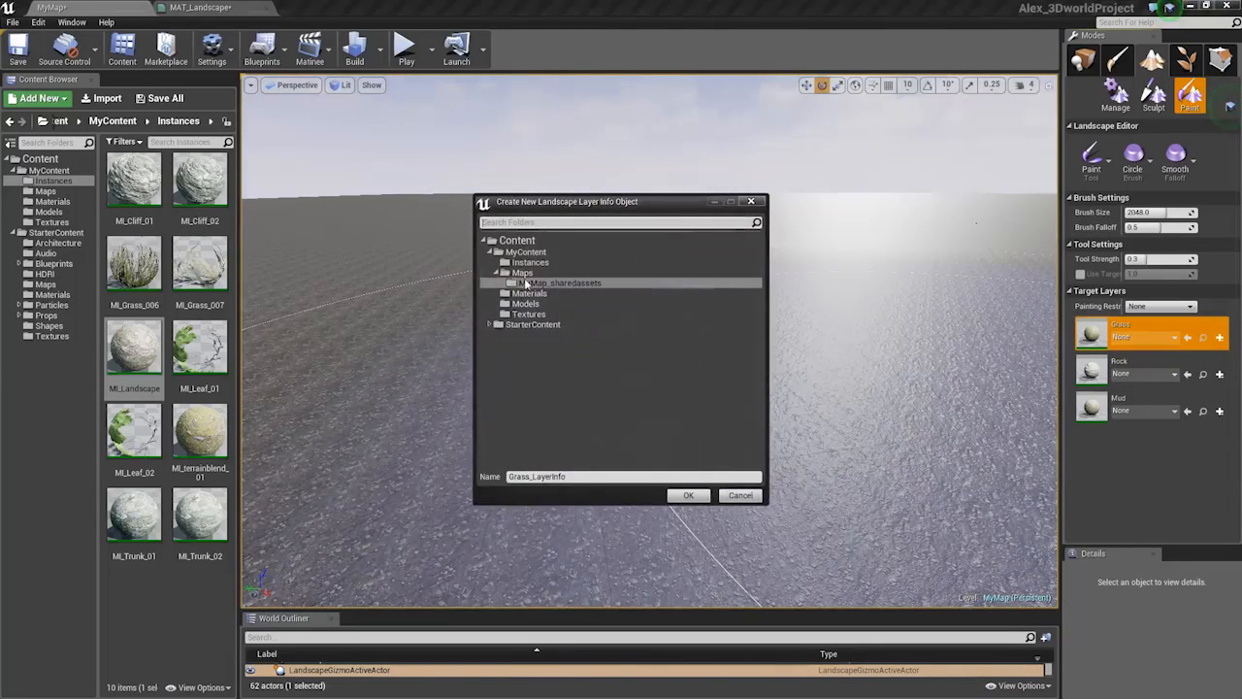
left_click(524, 273)
left_click(563, 284)
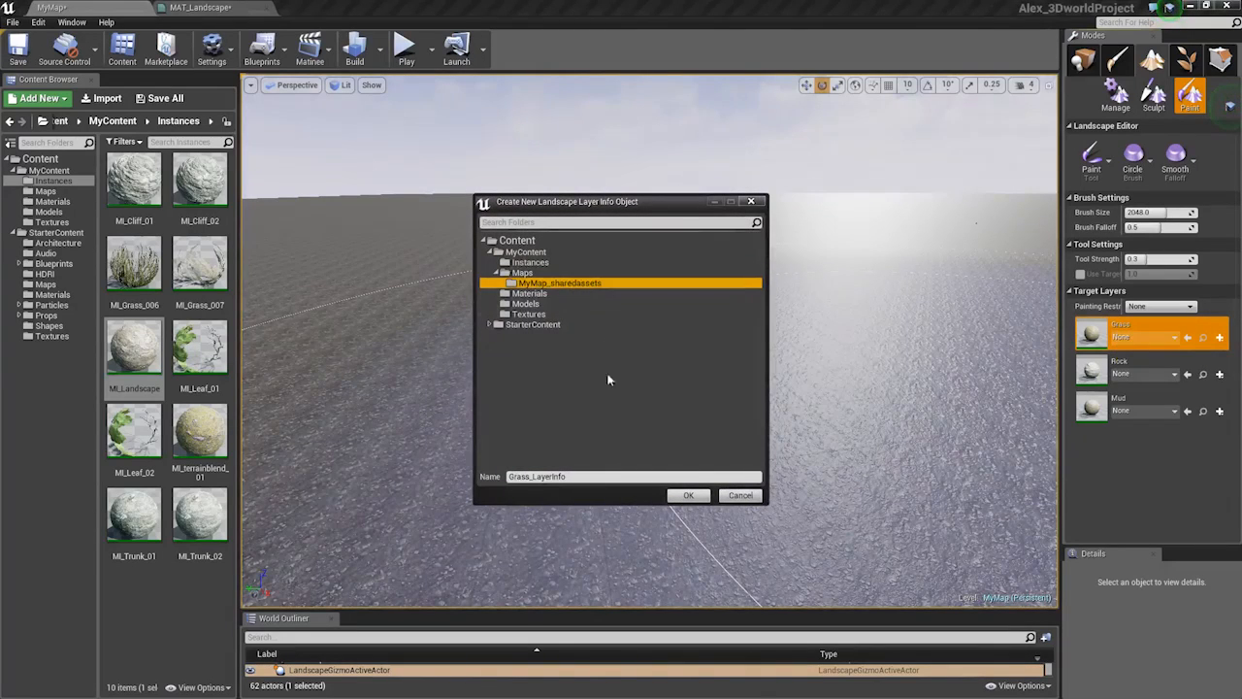
left_click(689, 496)
Create Rock_LayerInfo as non weight-blended, and also create Mud_LayerInfo
left_click(1220, 373)
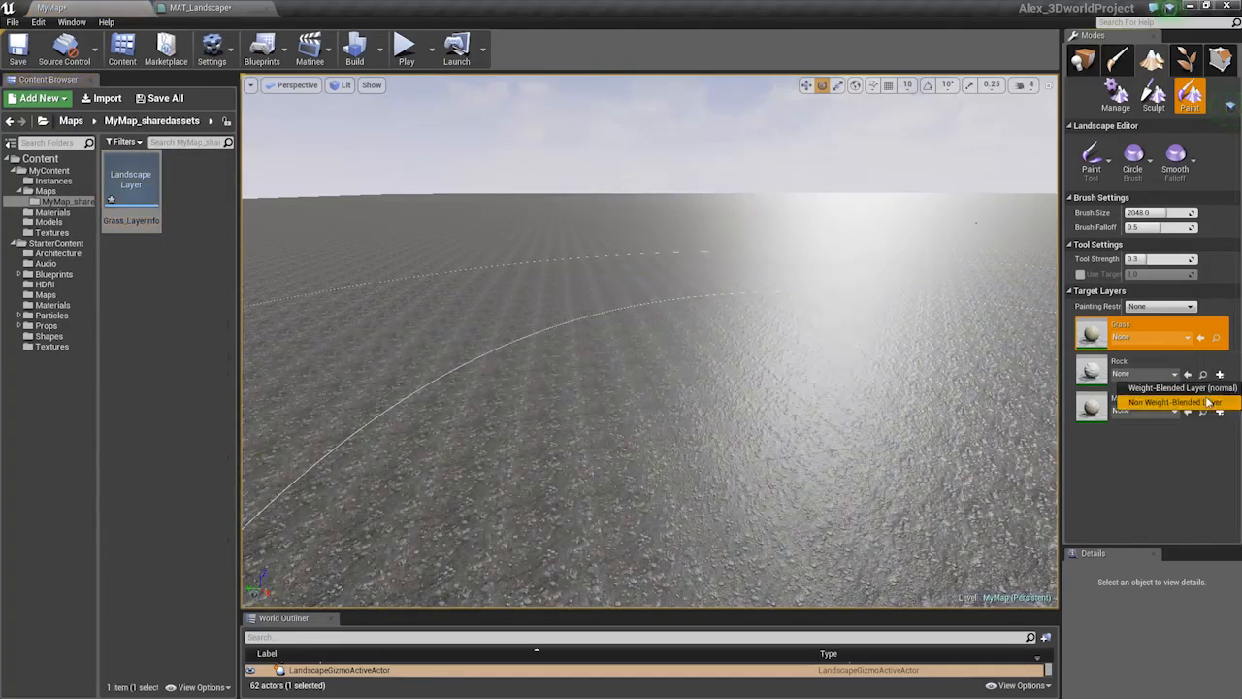
left_click(1209, 402)
left_click(676, 494)
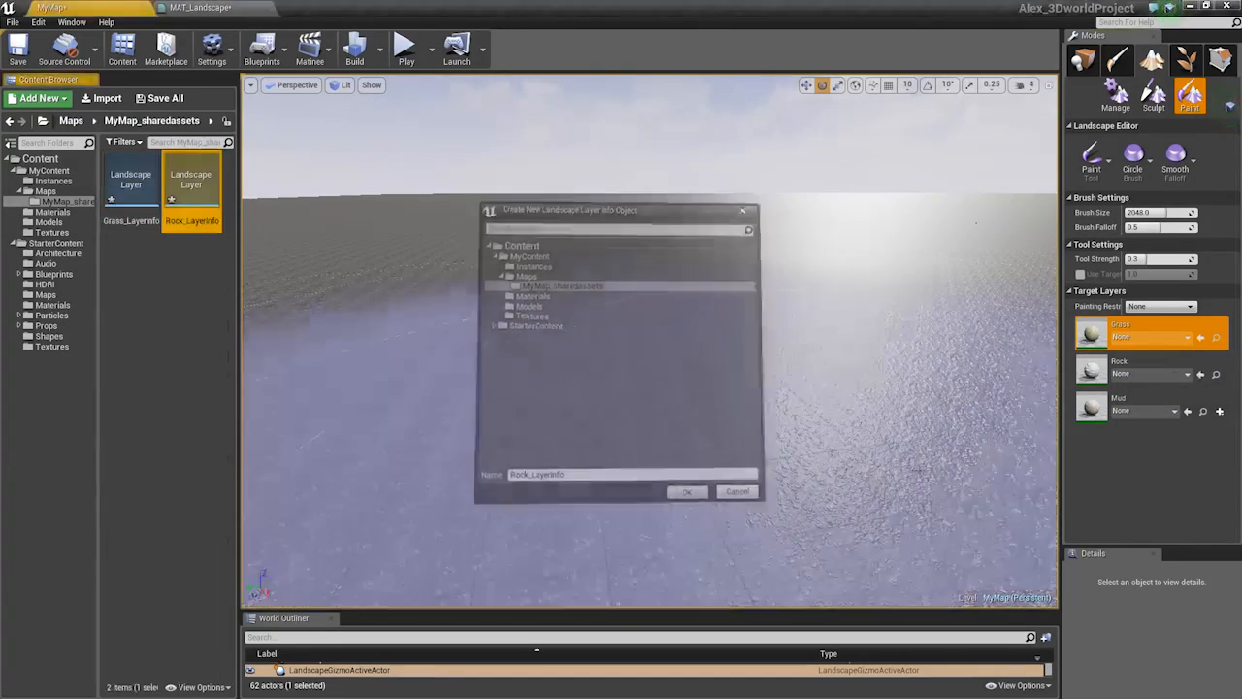
left_click(1220, 411)
left_click(1204, 438)
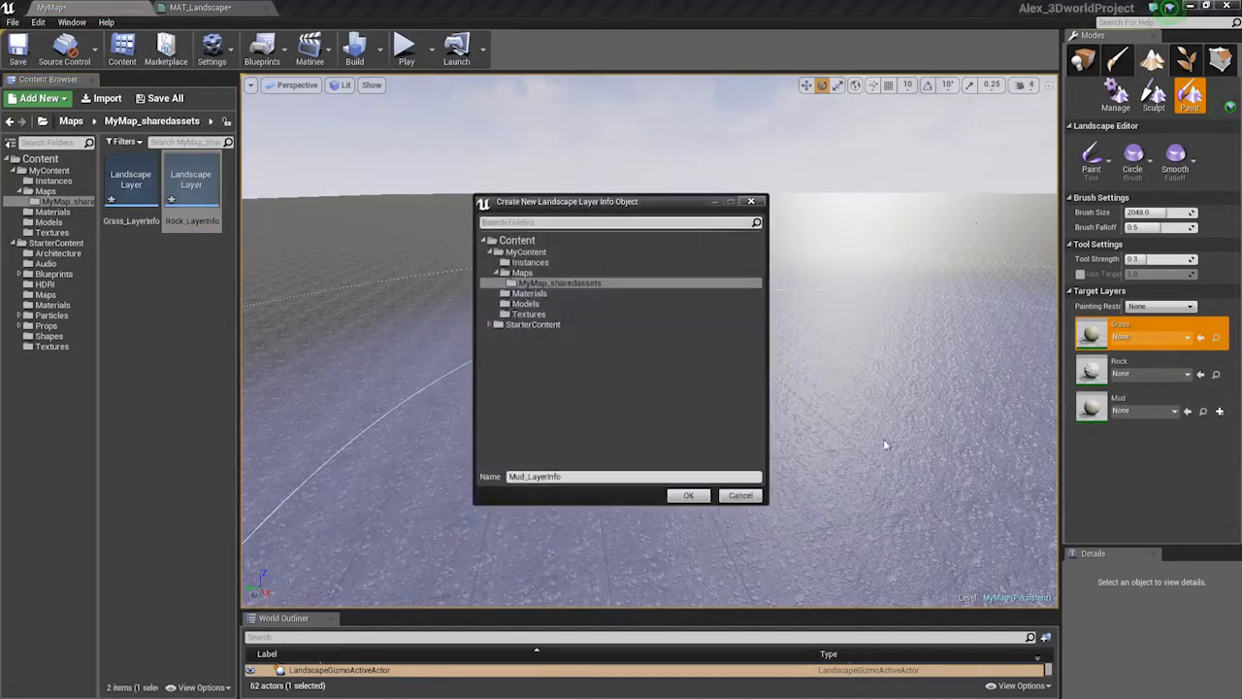
left_click(687, 496)
Assign Grass_LayerInfo to the Grass layer and Rock_LayerInfo to the Rock layer
left_click(1148, 337)
left_click(1094, 422)
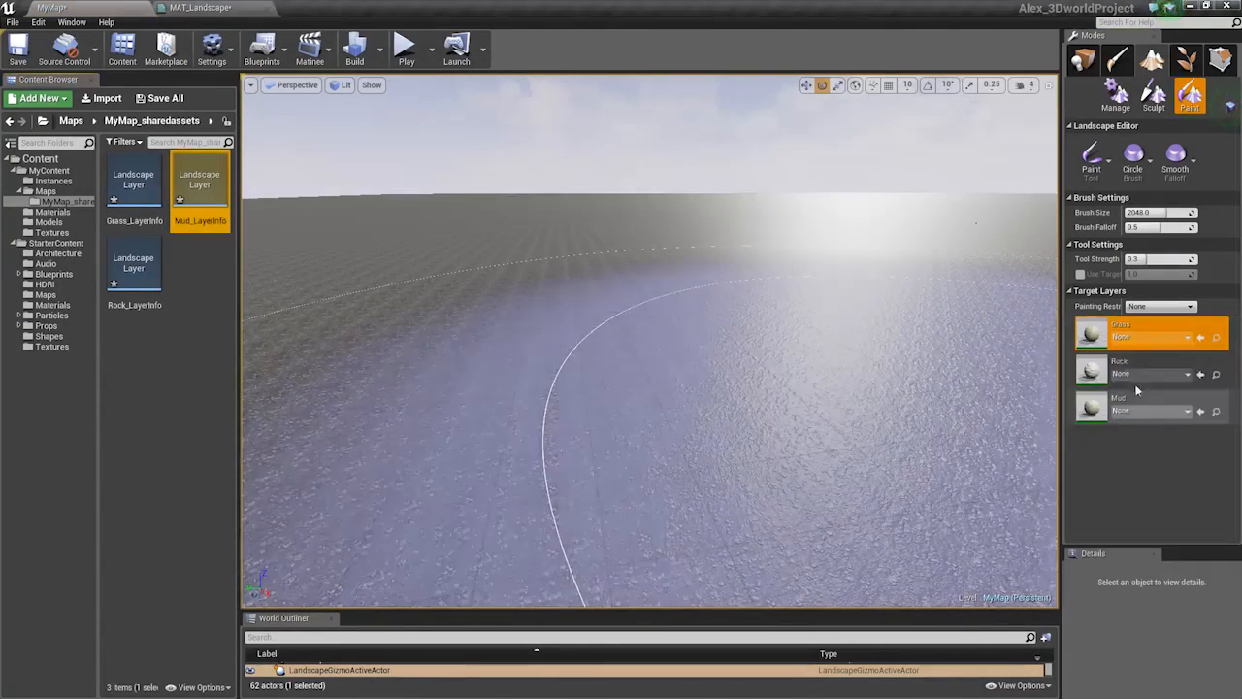
left_click(1142, 375)
left_click(1118, 453)
Assign Mud_LayerInfo to the Mud layer, paint test patches, and shrink the brush to about 131.6
left_click(1148, 410)
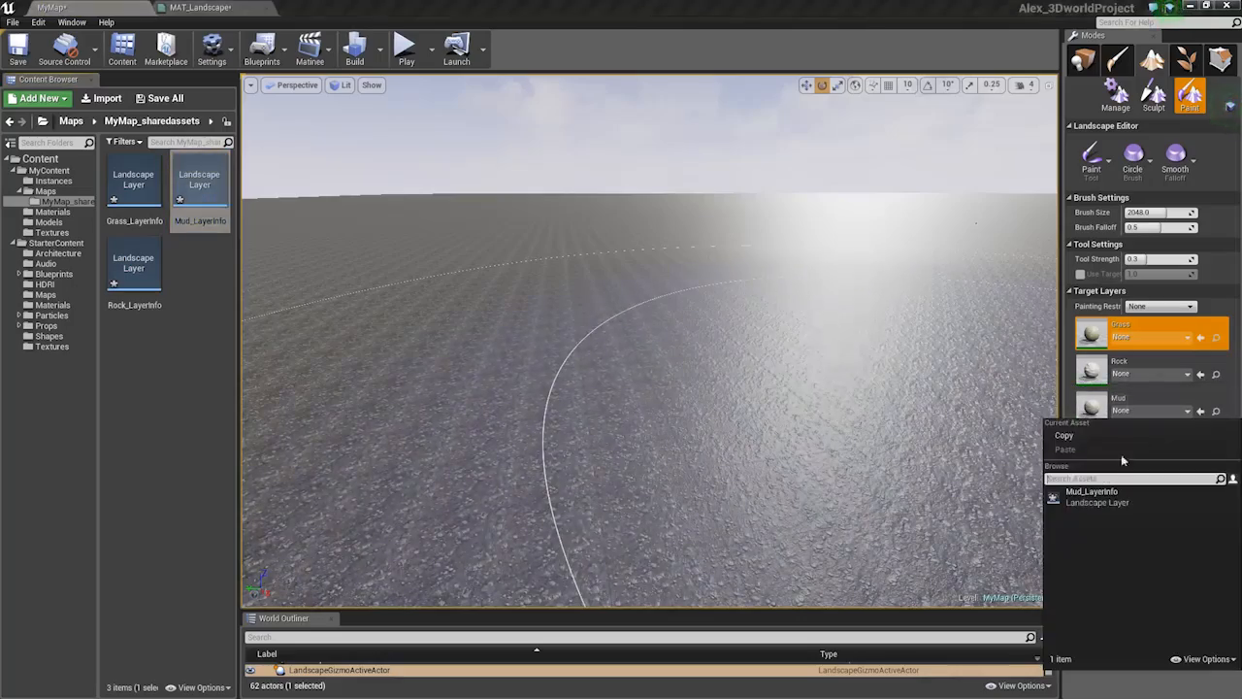
left_click(1096, 495)
mouse_move(709, 366)
right_mouse_down()
mouse_move(801, 330)
mouse_move(782, 325)
right_mouse_up()
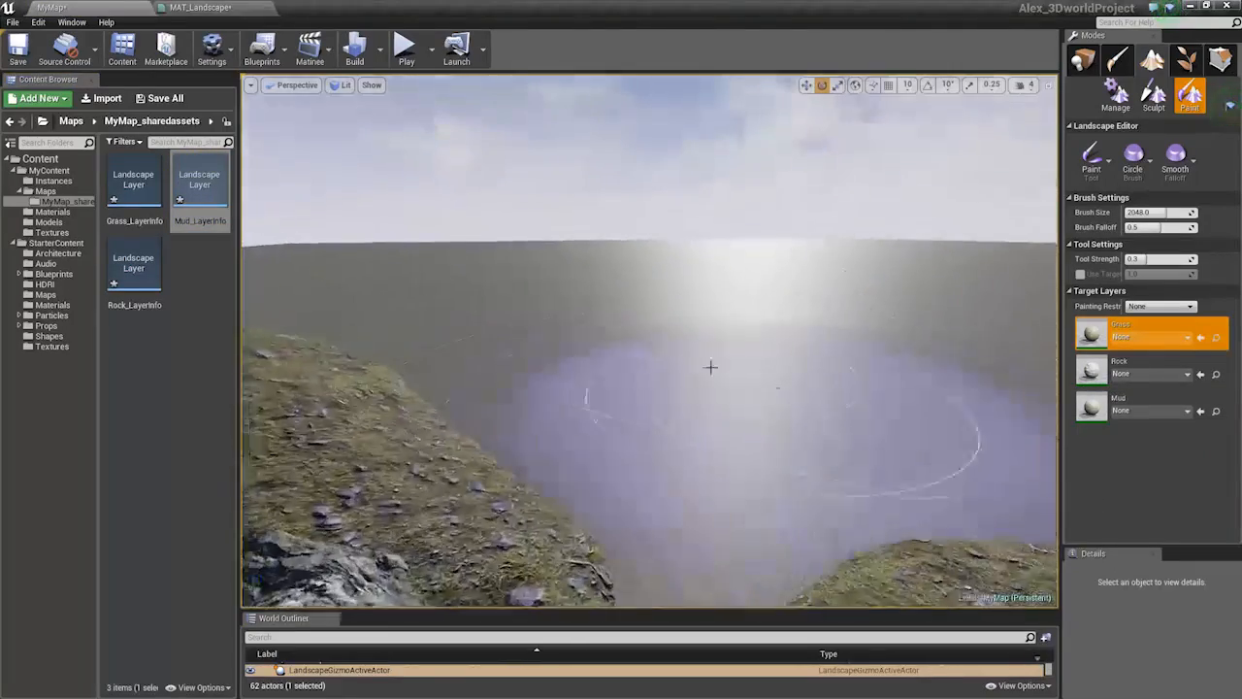
left_click(681, 372)
mouse_move(679, 371)
right_mouse_down()
mouse_move(643, 354)
mouse_move(721, 278)
right_mouse_up()
left_click(935, 275)
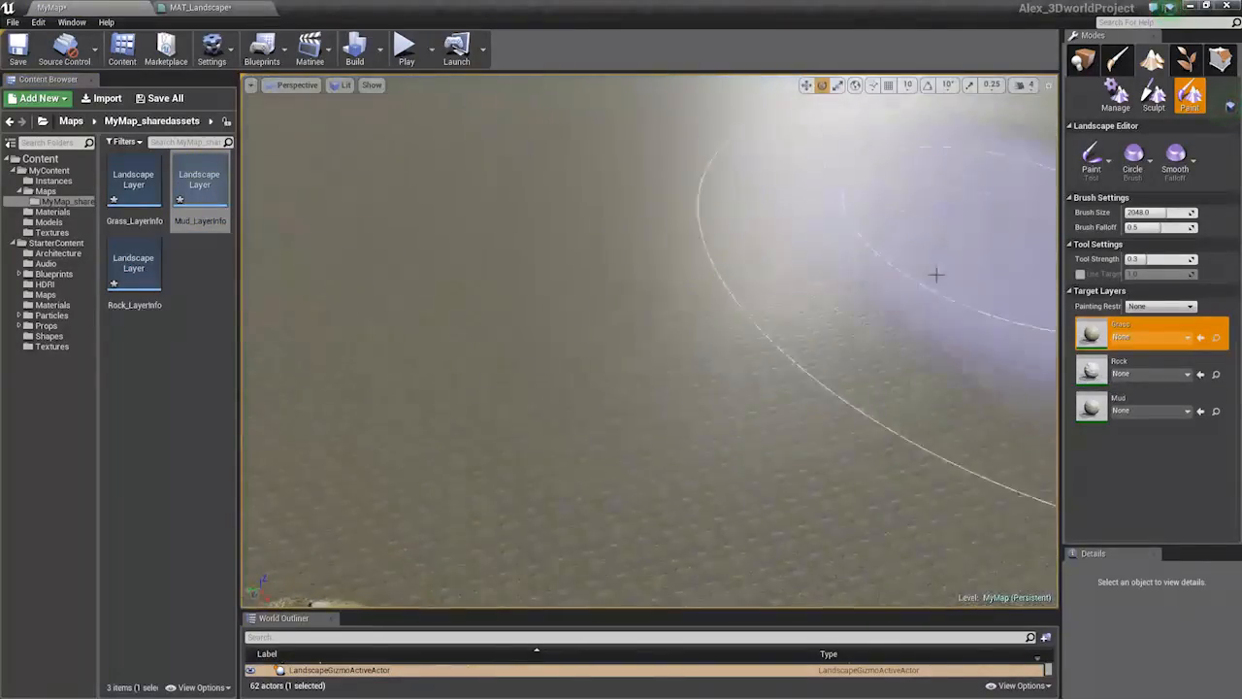
left_click(838, 369)
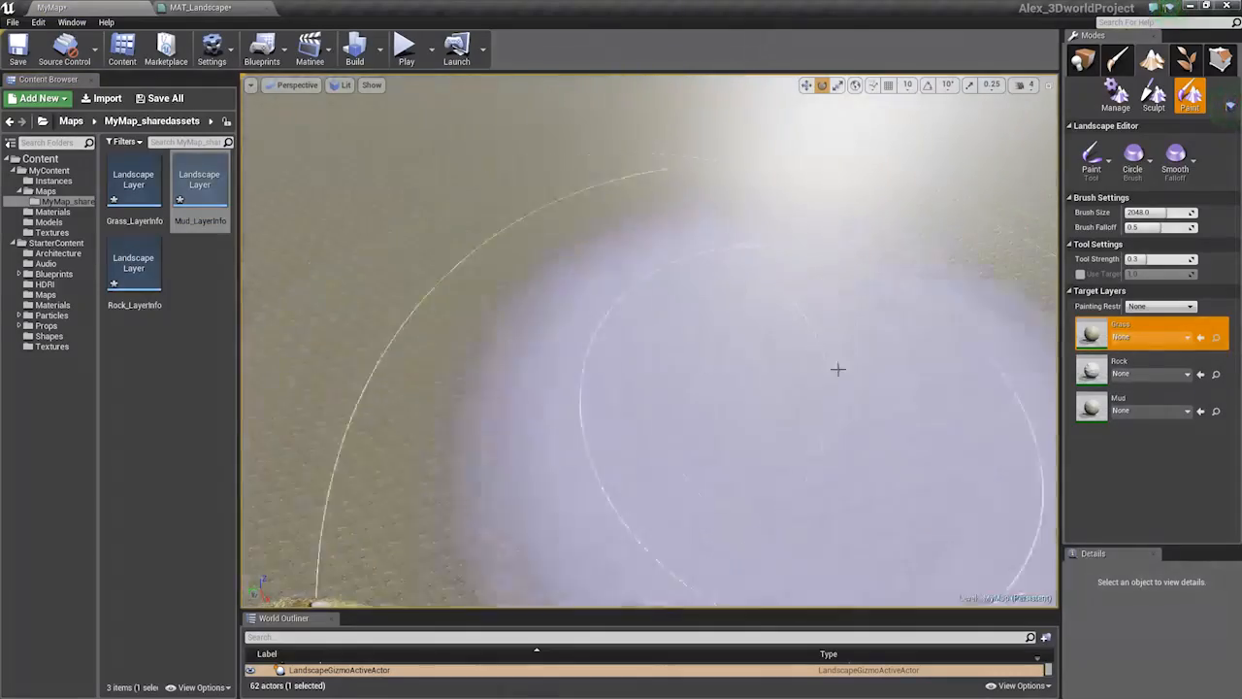
right_click_drag(838, 369, 804, 221)
left_click(804, 221)
left_click_drag(1169, 213, 1134, 213)
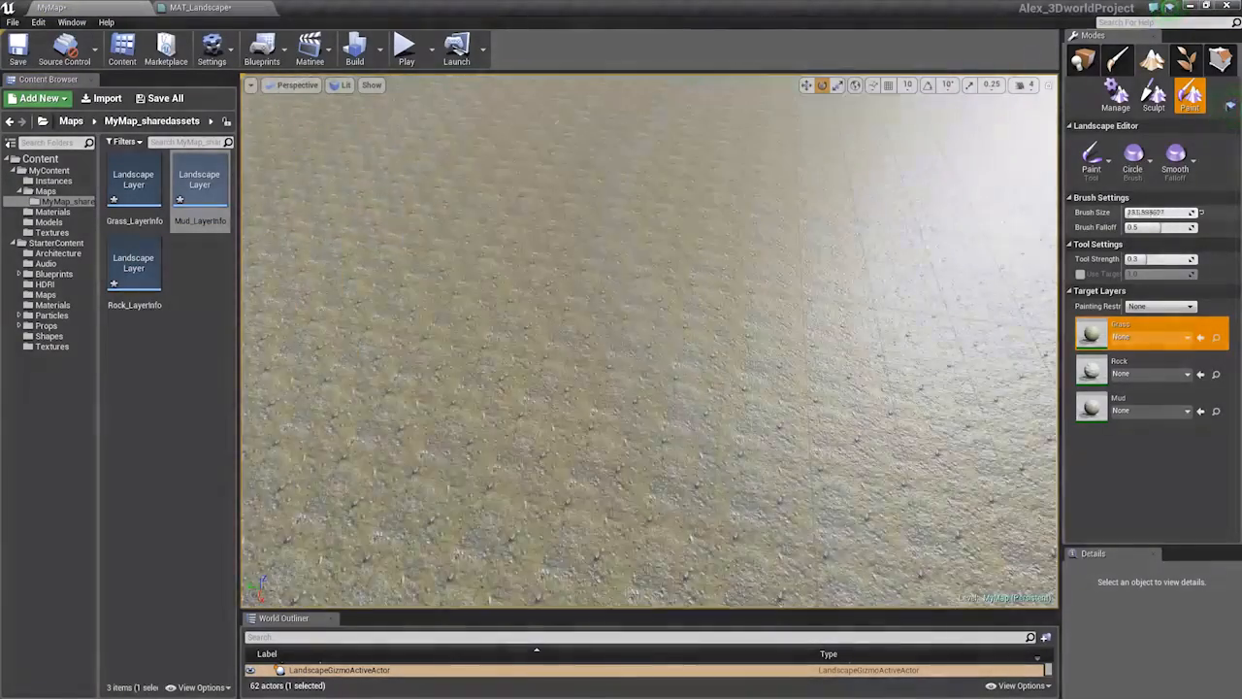
mouse_move(649, 340)
right_mouse_down()
mouse_move(554, 335)
mouse_move(728, 369)
mouse_move(714, 383)
right_mouse_up()
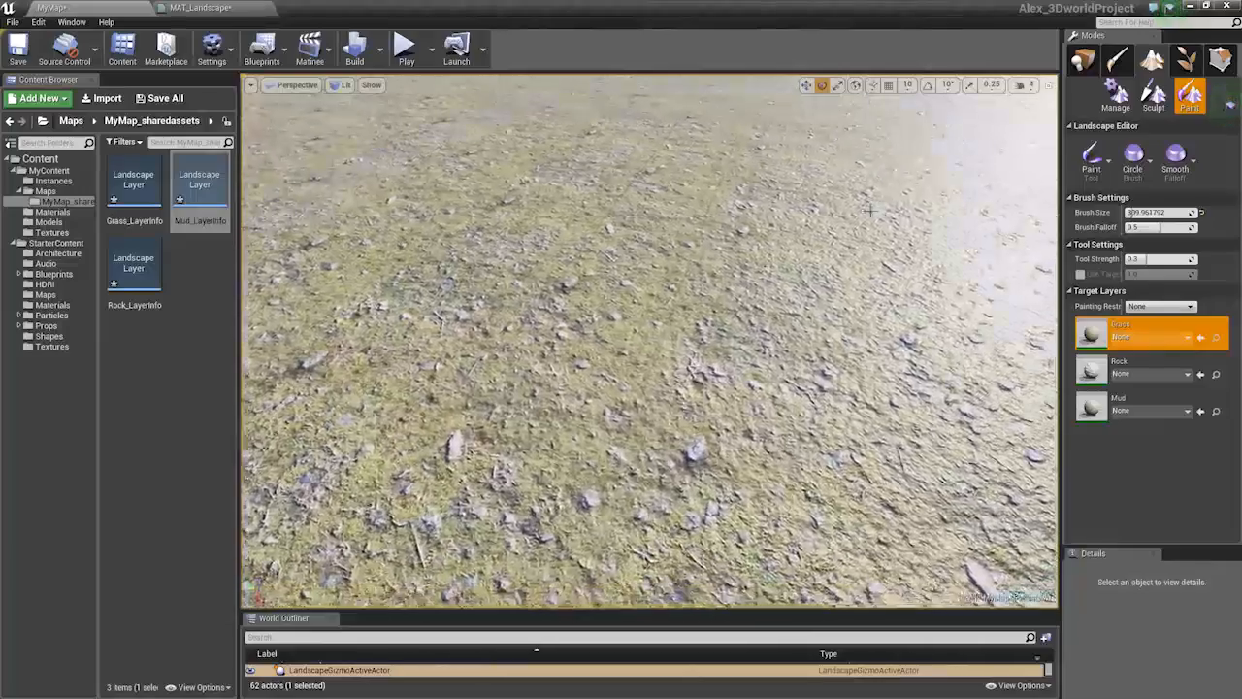
Lower the viewport exposure to Log -1, then test a paint stroke and undo it
left_click(342, 85)
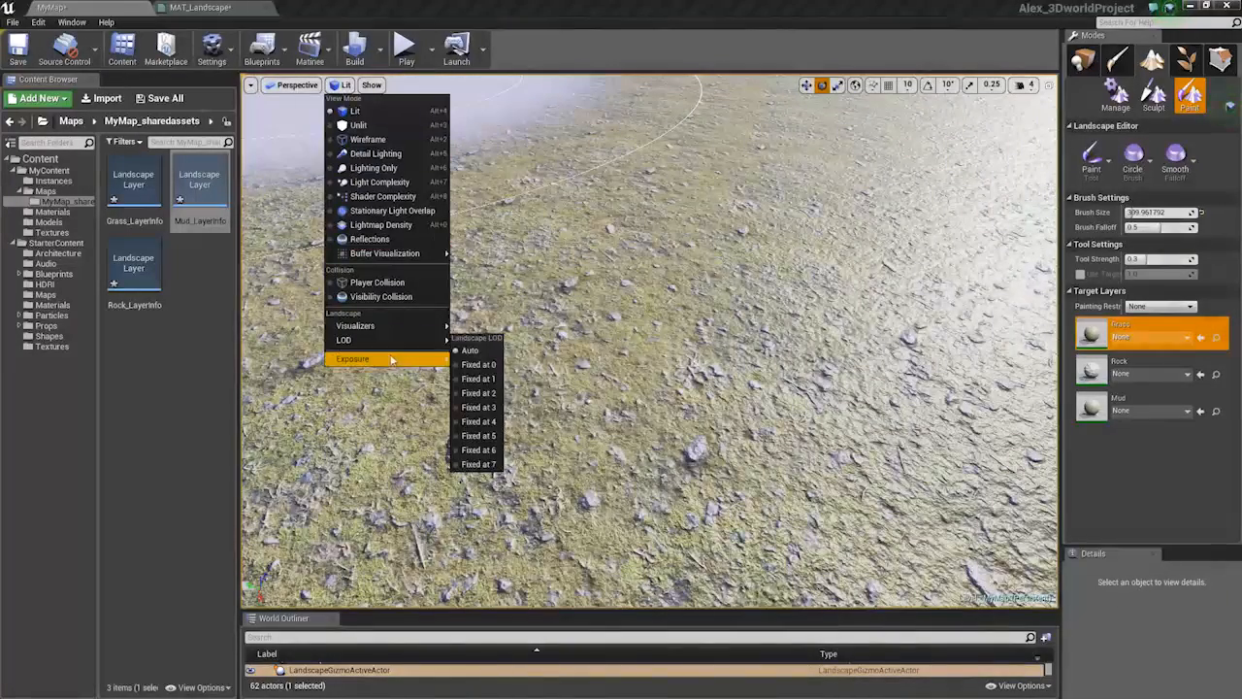
left_click(537, 415)
right_click_drag(582, 408, 632, 357)
left_click_drag(630, 364, 558, 388)
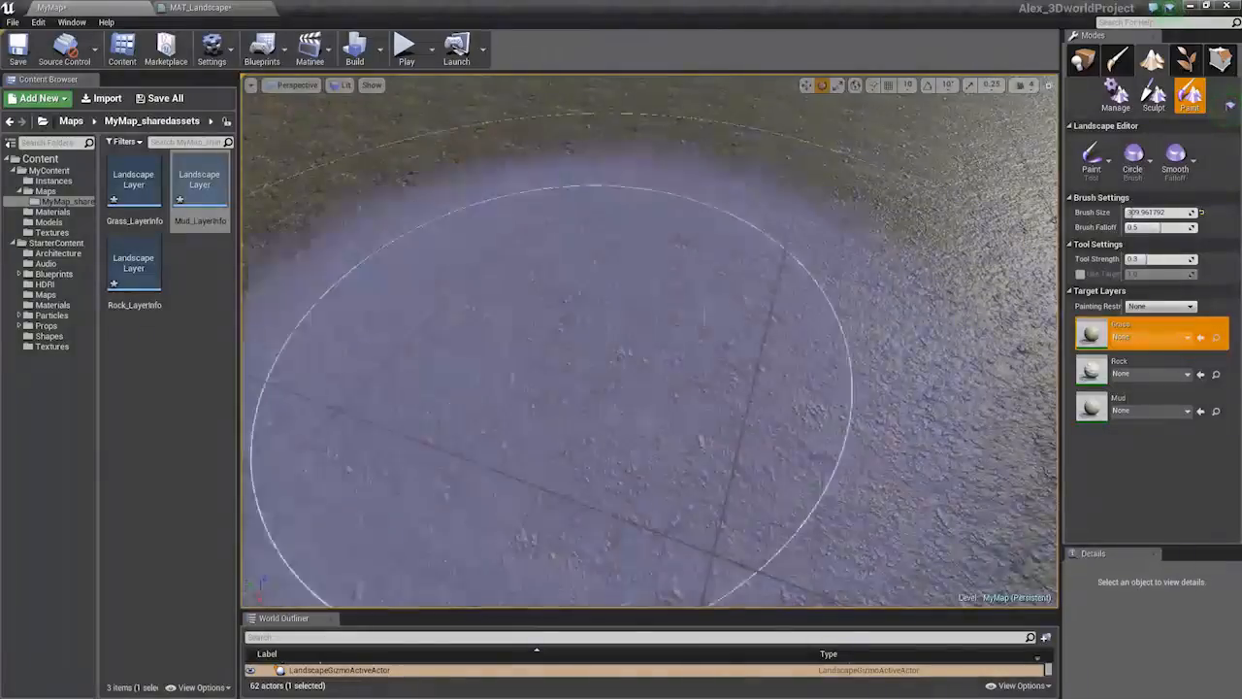
key("ctrl+z")
Select the Rock layer and paint rock patches onto the ground
left_click(1096, 368)
mouse_move(738, 378)
left_mouse_down()
mouse_move(713, 397)
mouse_move(596, 249)
left_mouse_up()
mouse_move(596, 250)
right_mouse_down()
mouse_move(553, 223)
mouse_move(572, 233)
mouse_move(568, 194)
mouse_move(587, 209)
right_mouse_up()
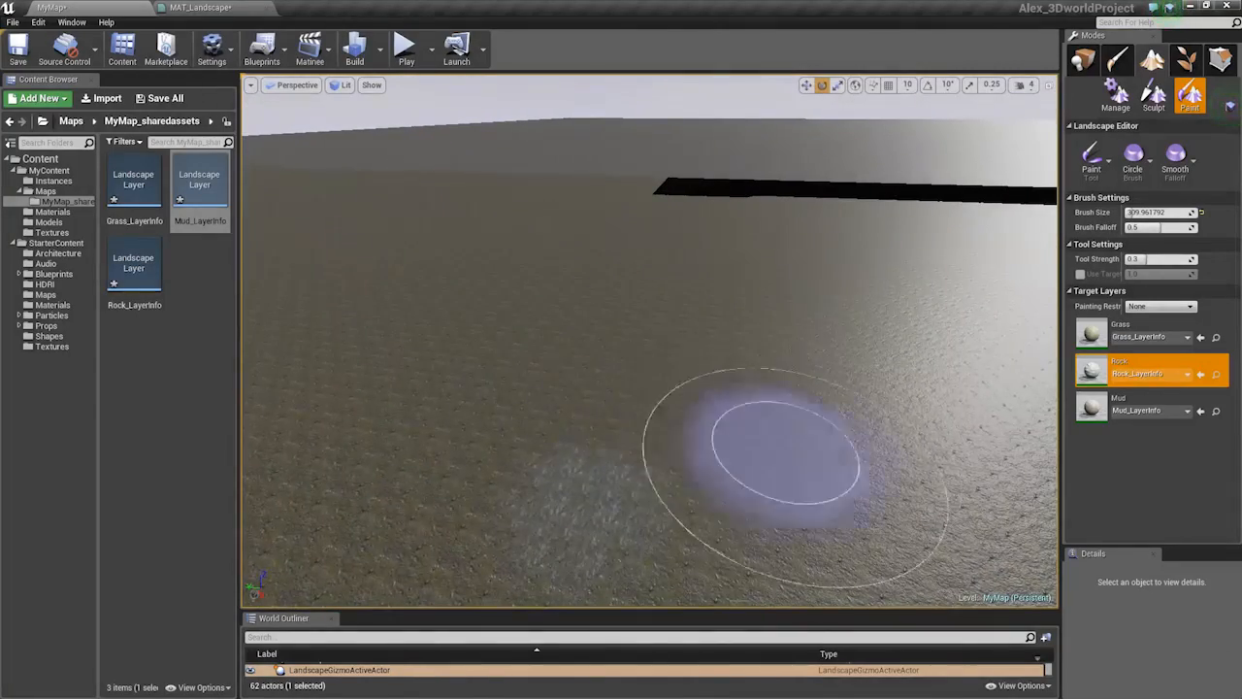
right_click_drag(709, 395, 709, 437)
left_click_drag(601, 435, 644, 427)
Select the Mud layer and fly over the landscape to inspect the rock patch
left_click(1137, 405)
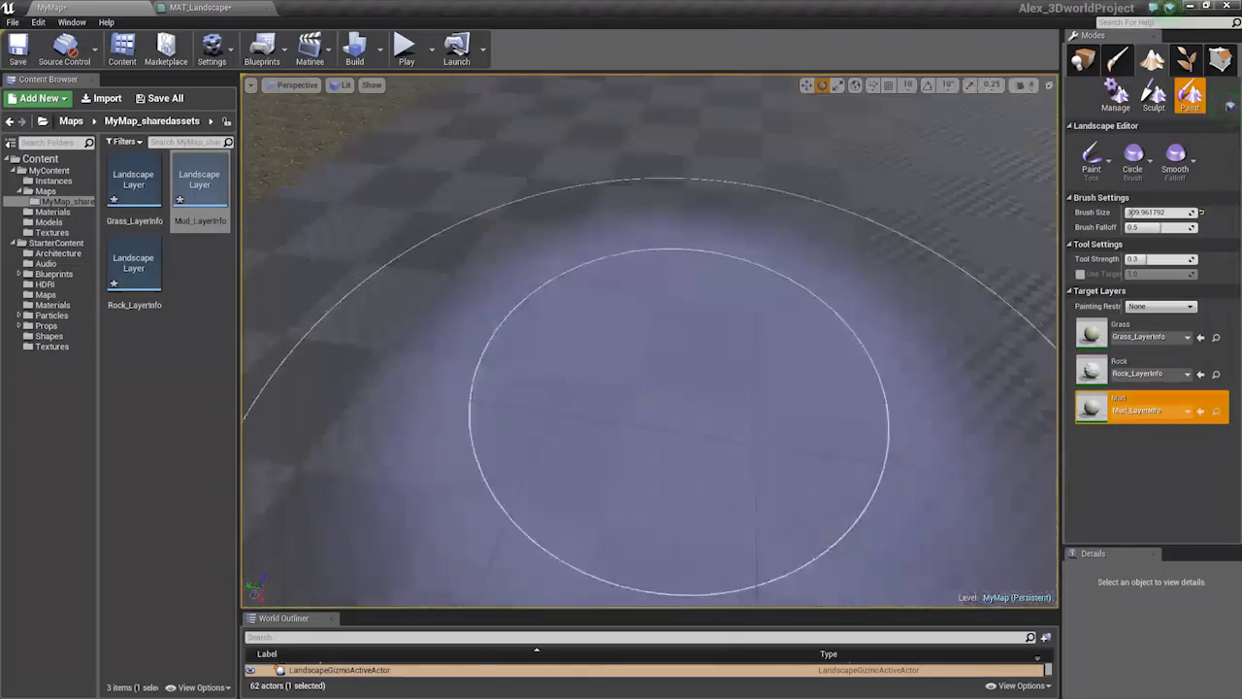
mouse_move(602, 364)
right_mouse_down()
mouse_move(601, 272)
mouse_move(612, 390)
right_mouse_up()
key("w")
key("s")
key("w")
key("s")
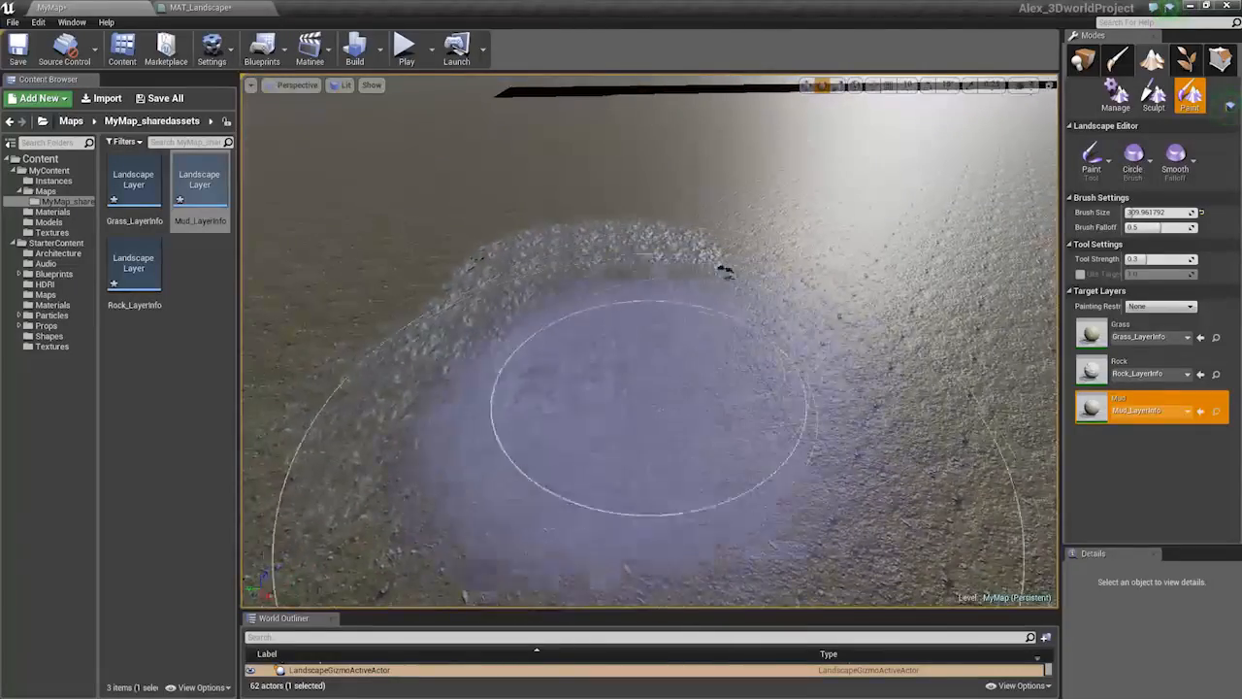
key("w")
mouse_move(576, 435)
right_mouse_down()
mouse_move(583, 475)
mouse_move(529, 461)
mouse_move(543, 466)
right_mouse_up()
mouse_move(627, 434)
right_mouse_down()
mouse_move(643, 429)
mouse_move(633, 377)
mouse_move(697, 388)
right_mouse_up()
key("s")
key("w")
key("s")
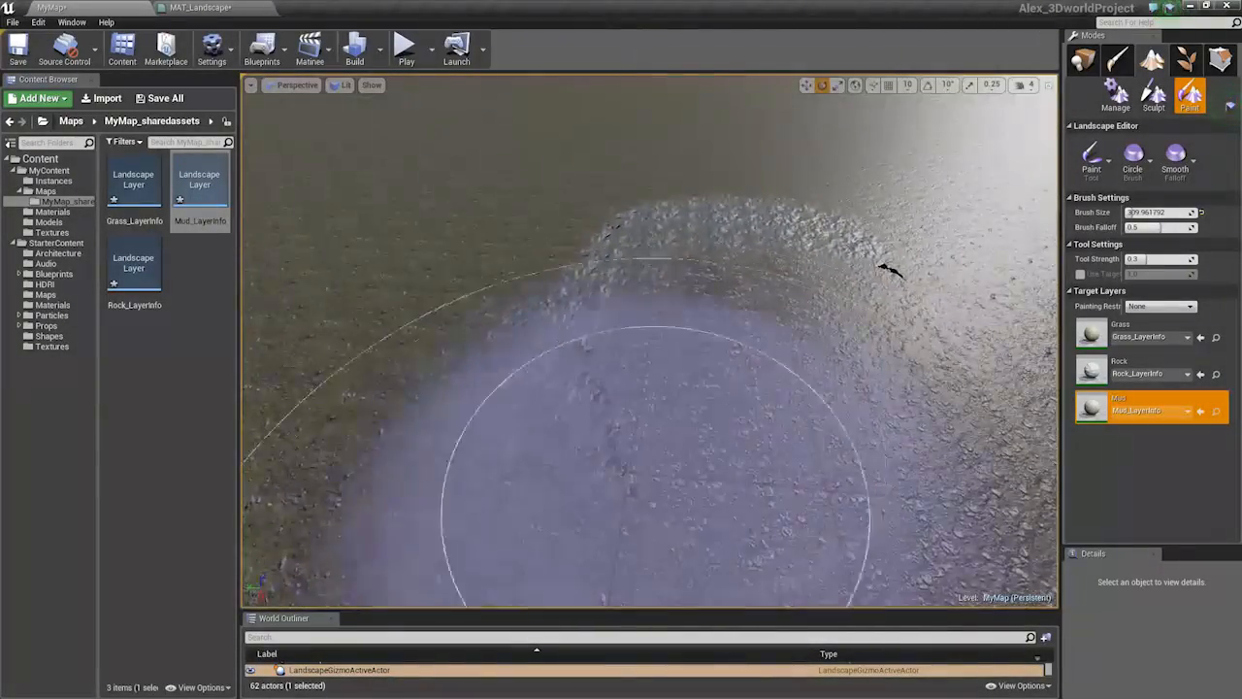
Paint mud across the landscape near the rock patch
mouse_move(569, 413)
right_mouse_down()
mouse_move(515, 384)
mouse_move(568, 414)
mouse_move(543, 377)
right_mouse_up()
key("w")
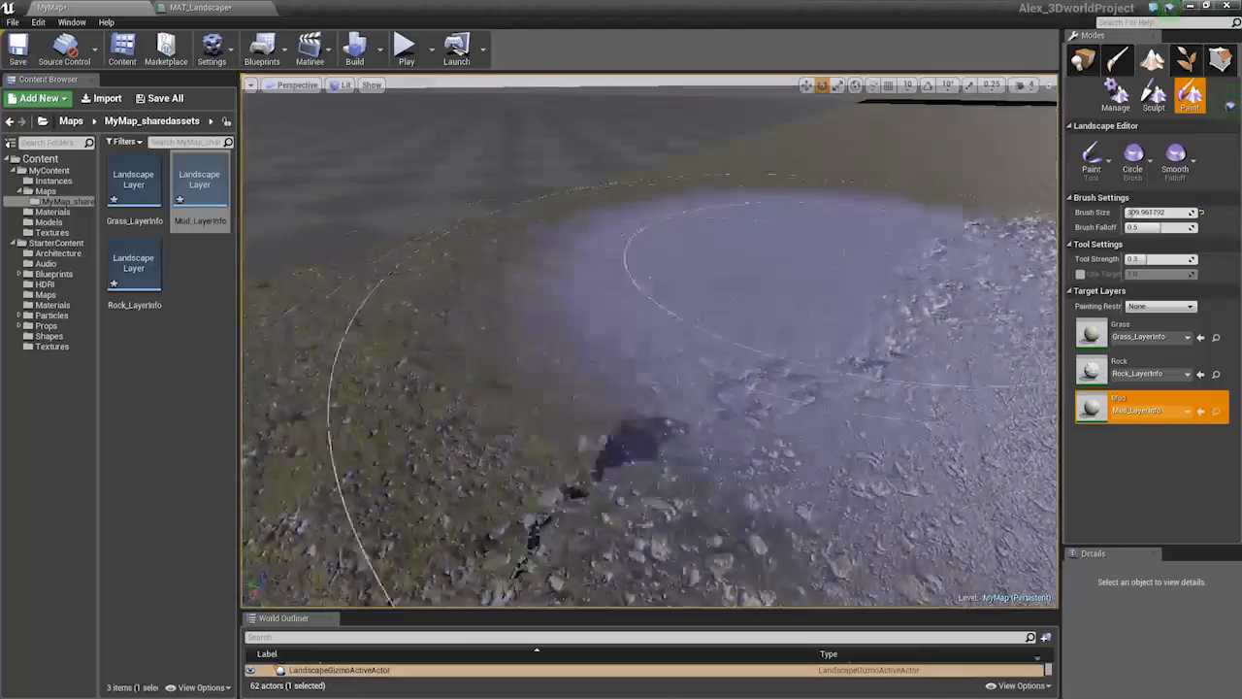
mouse_move(582, 291)
left_mouse_down()
mouse_move(815, 276)
mouse_move(572, 152)
left_mouse_up()
key("s")
mouse_move(572, 152)
right_mouse_down()
mouse_move(562, 194)
mouse_move(582, 145)
right_mouse_up()
right_click_drag(805, 311, 805, 342)
key("w")
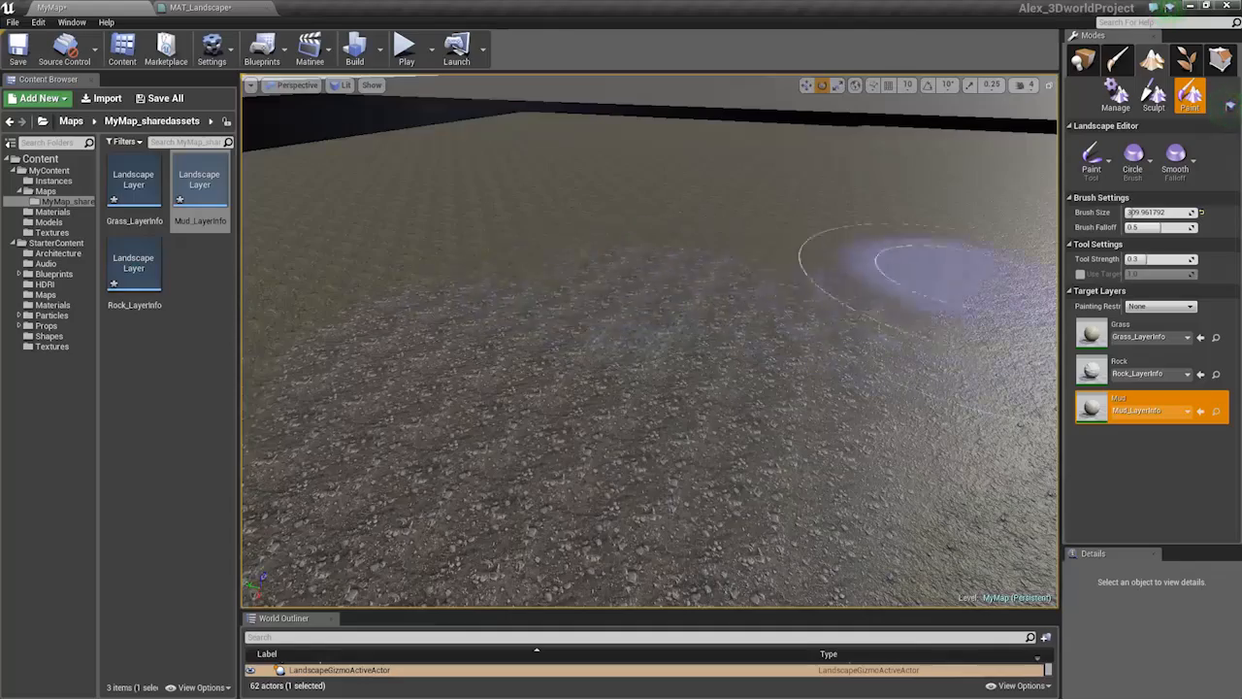
right_click_drag(936, 279, 956, 325)
Reselect the Rock layer, then bring up the MAT_Landscape material graph
left_click(1109, 370)
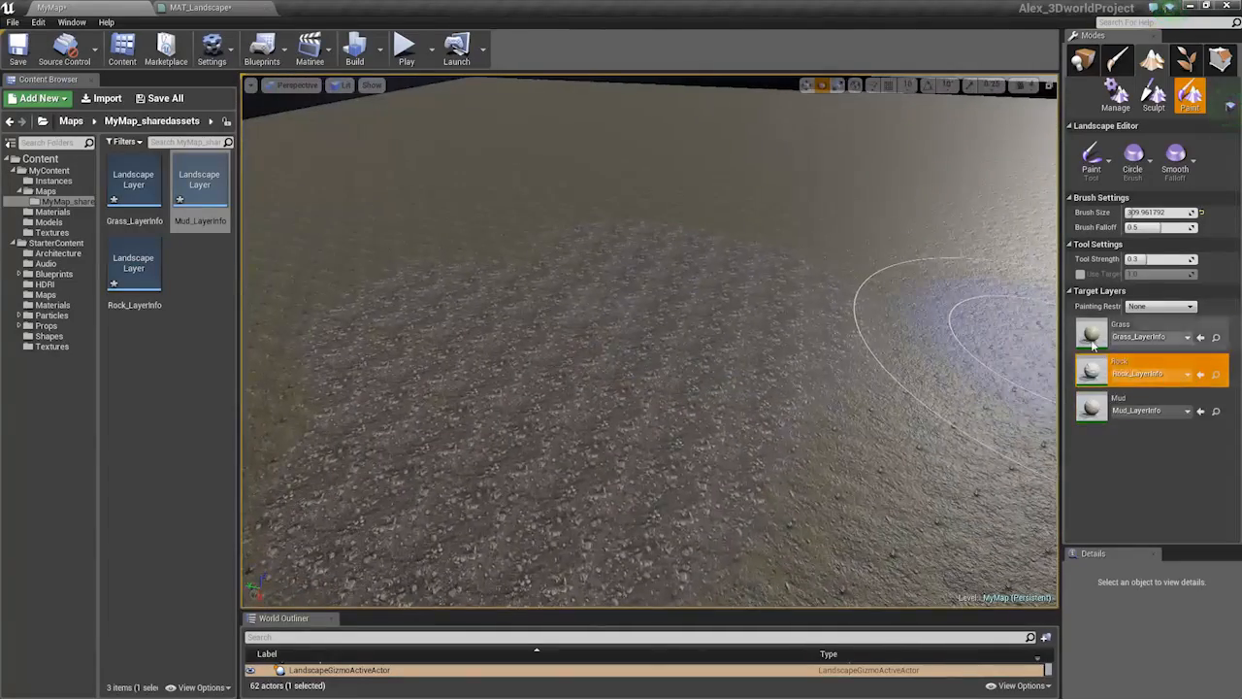
left_click(1093, 335)
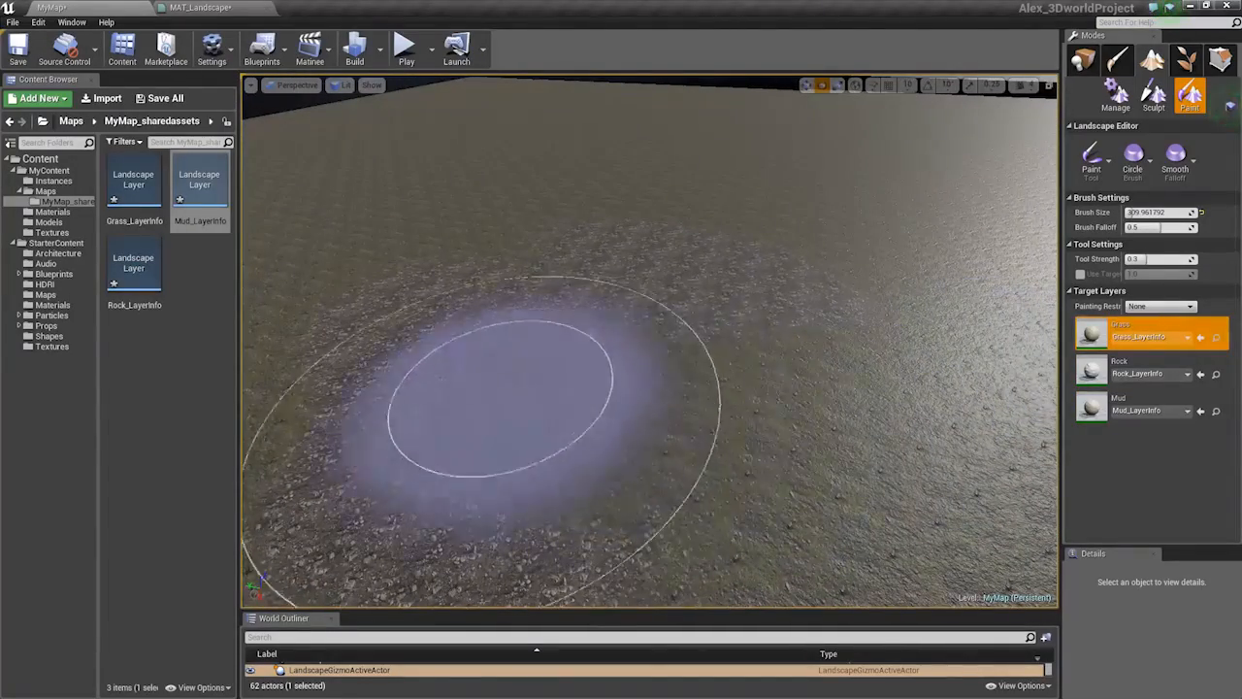
right_click_drag(503, 396, 601, 346)
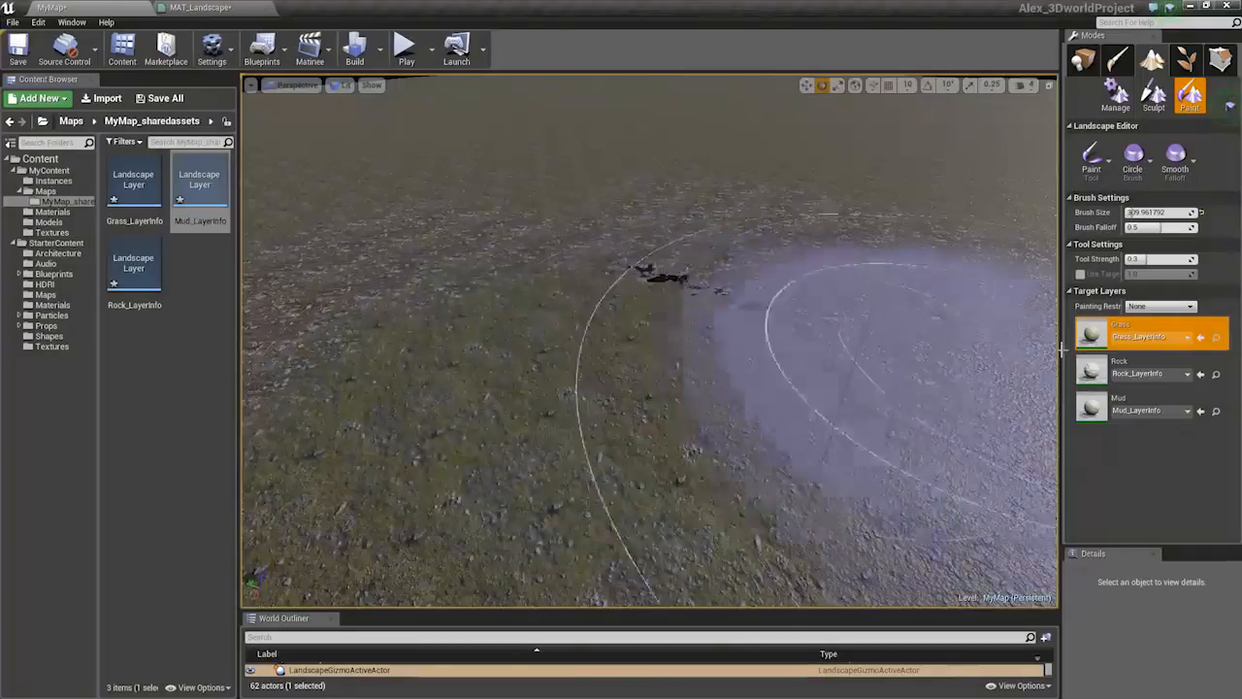
left_click(1092, 374)
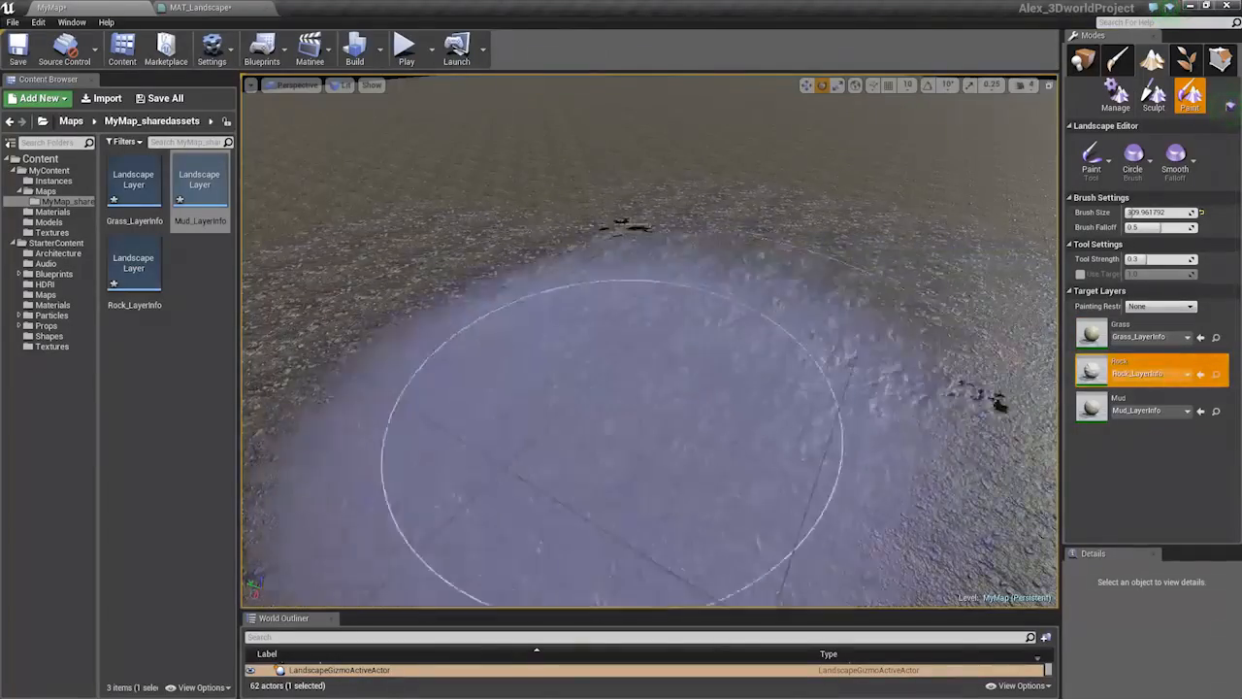
right_click_drag(613, 419, 633, 361)
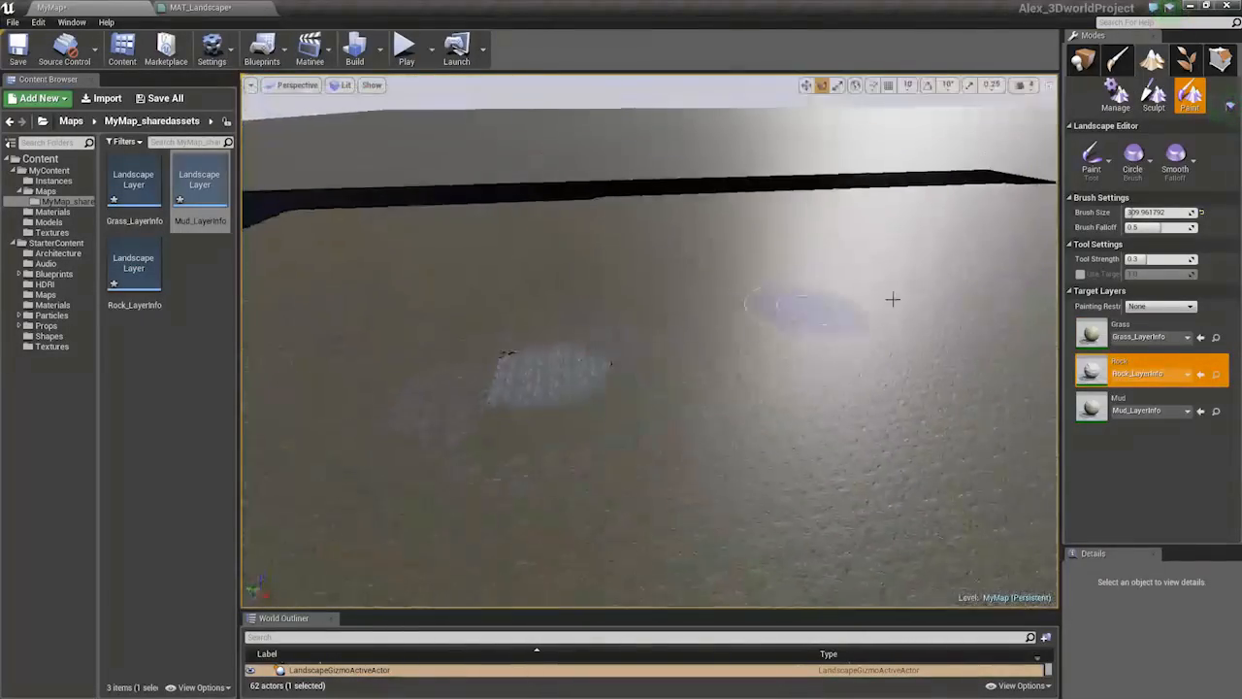
left_click(209, 8)
Set the first Layer Blend node's Grass layer to LB Alpha Blend
scroll(512, 281, "up", 6)
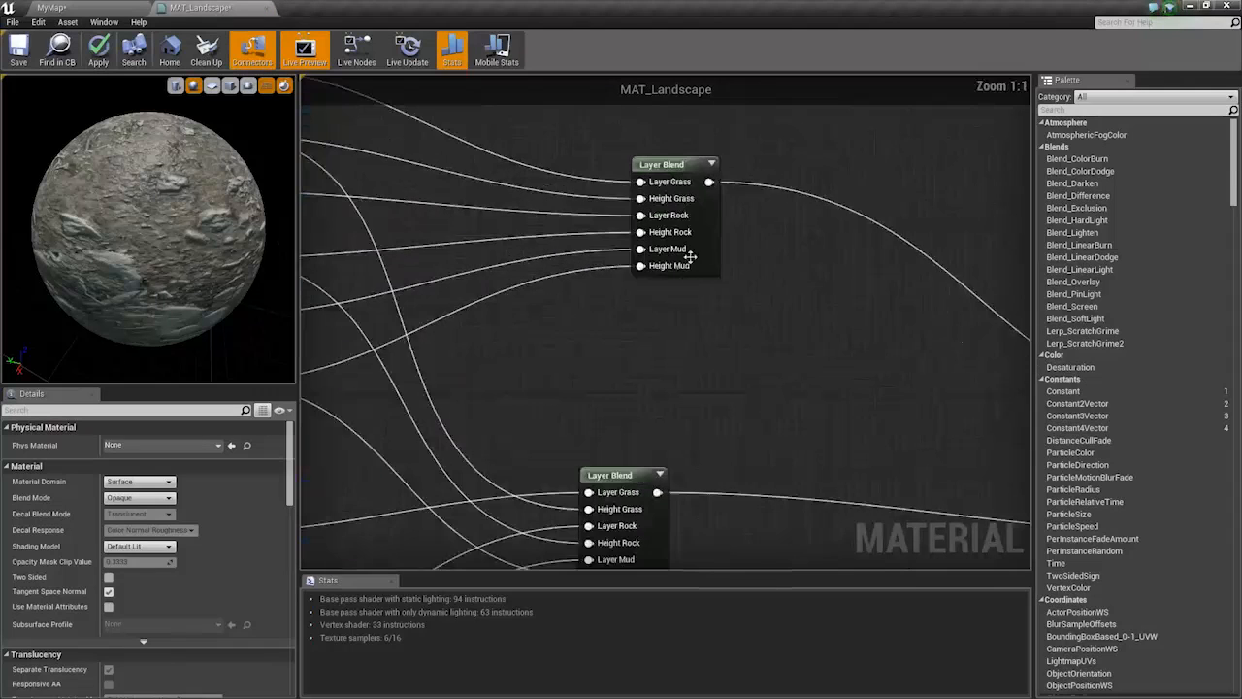
left_click(691, 254)
left_click(142, 490)
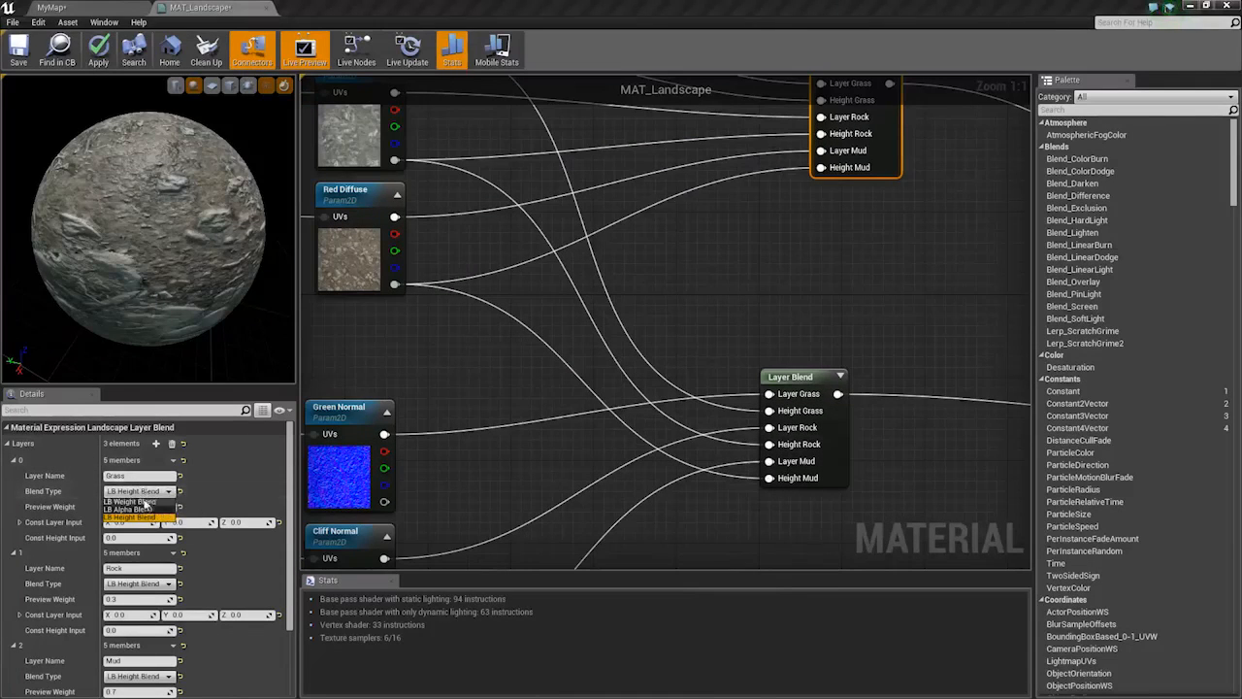
left_click(143, 509)
Set the second Layer Blend node's Grass layer to LB Alpha Blend as well
right_click_drag(603, 455, 516, 398)
left_click(749, 337)
left_click(145, 491)
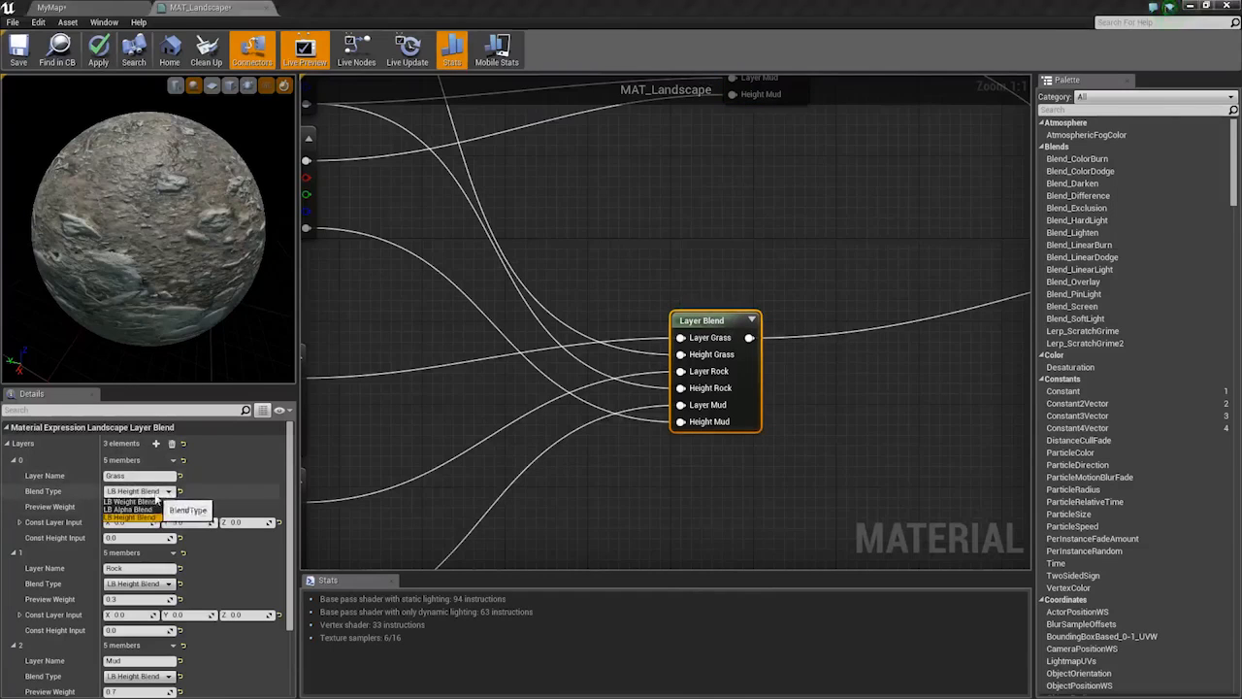
left_click(141, 512)
right_click_drag(575, 320, 653, 448)
scroll(691, 385, "down", 3)
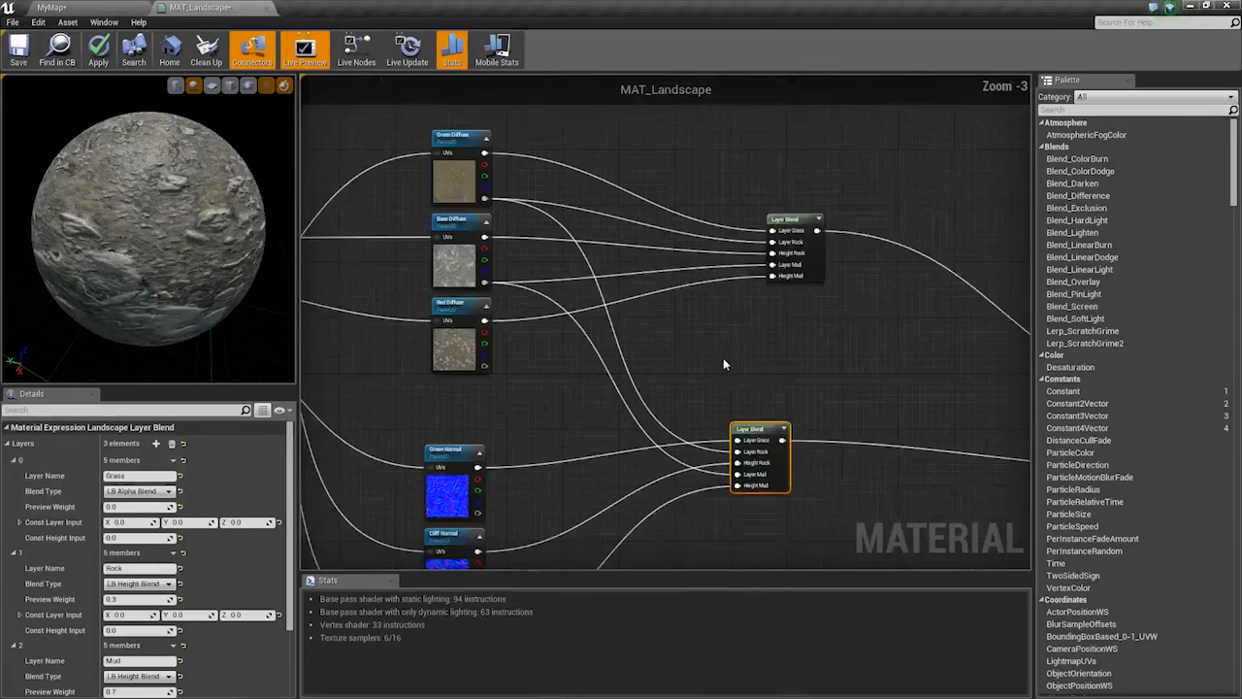
scroll(723, 359, "up", 1)
right_click_drag(757, 425, 756, 306)
scroll(794, 350, "up", 1)
Wire Green Normal's output to Layer Rock and Base Diffuse's alpha to Height Rock
left_click_drag(461, 336, 523, 335)
left_click_drag(854, 316, 815, 317)
right_click_drag(674, 342, 739, 337)
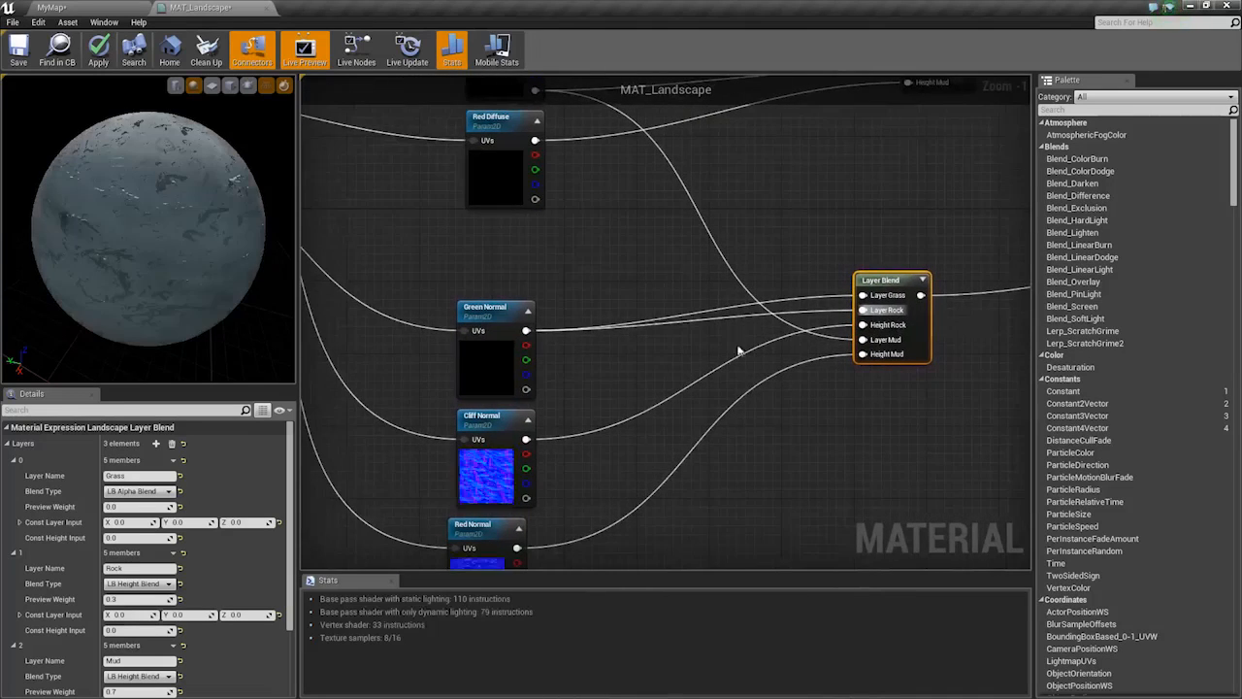
right_click_drag(682, 218, 613, 363)
mouse_move(470, 237)
left_mouse_down()
mouse_move(526, 247)
mouse_move(802, 471)
mouse_move(483, 308)
mouse_move(468, 237)
left_mouse_up()
right_click_drag(580, 333, 592, 221)
right_click_drag(470, 546, 506, 462)
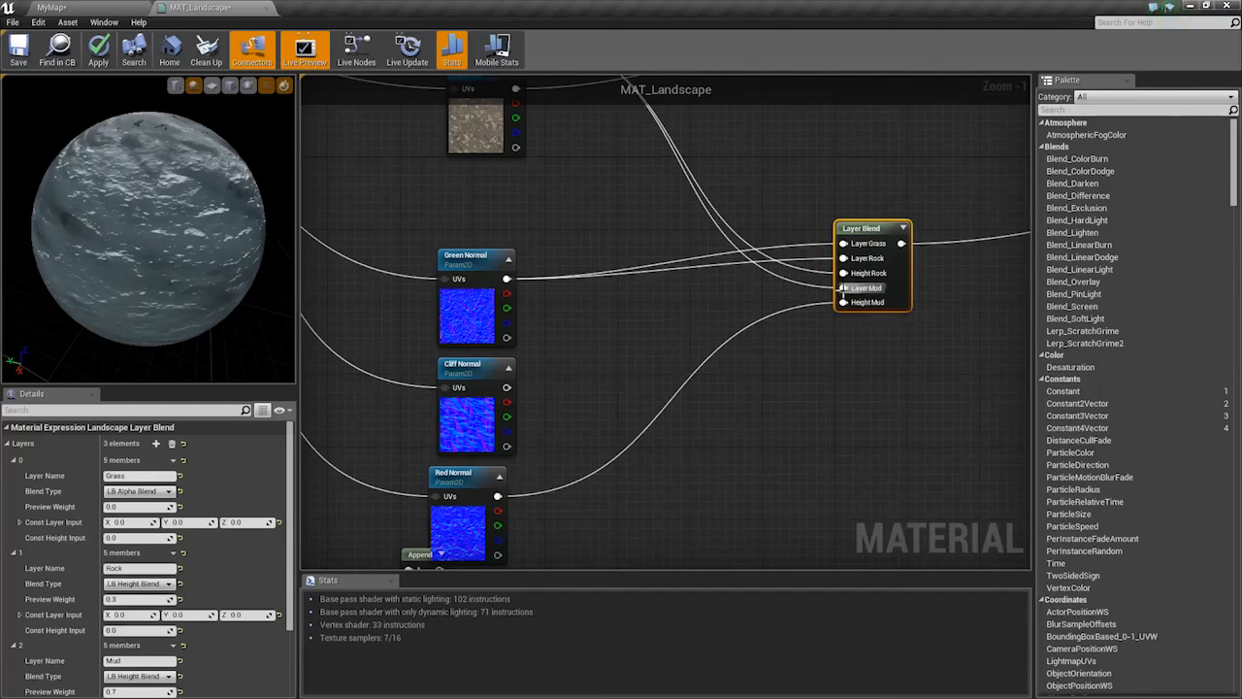
Connect Layer Mud to Red Normal, Layer Rock to Cliff Normal, and height inputs to the diffuse alpha outputs
left_click_drag(842, 288, 499, 499)
right_click_drag(676, 361, 660, 455)
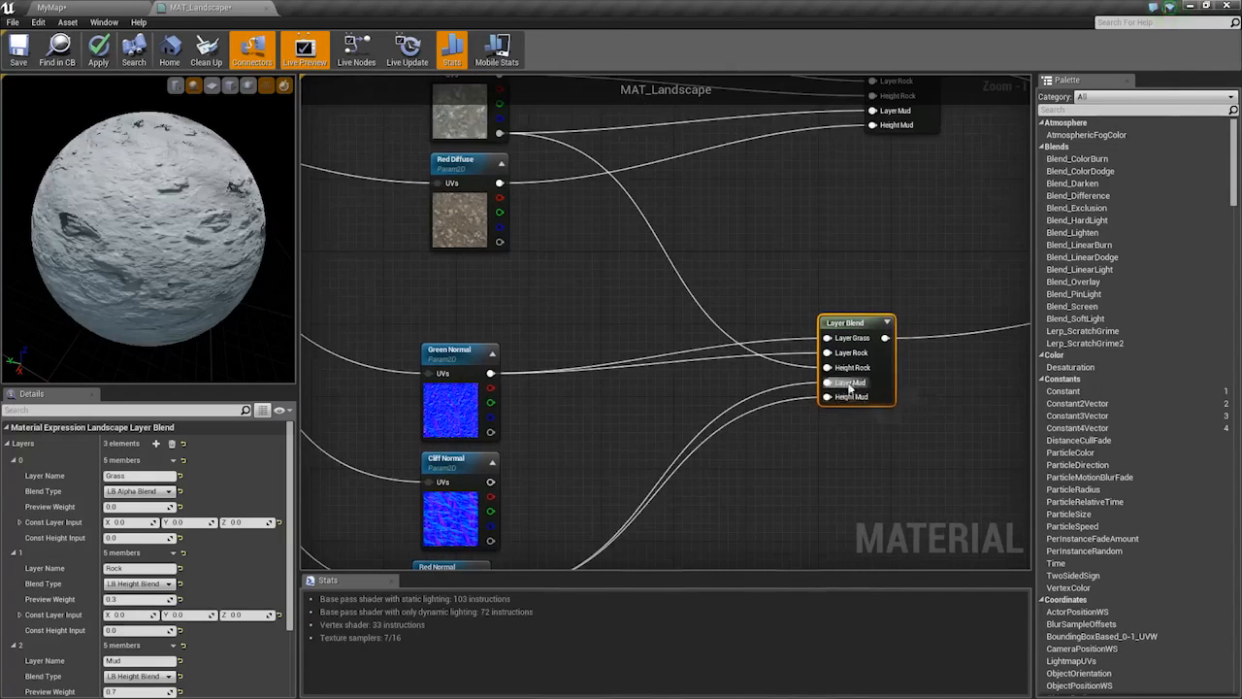
left_click_drag(848, 373, 542, 395)
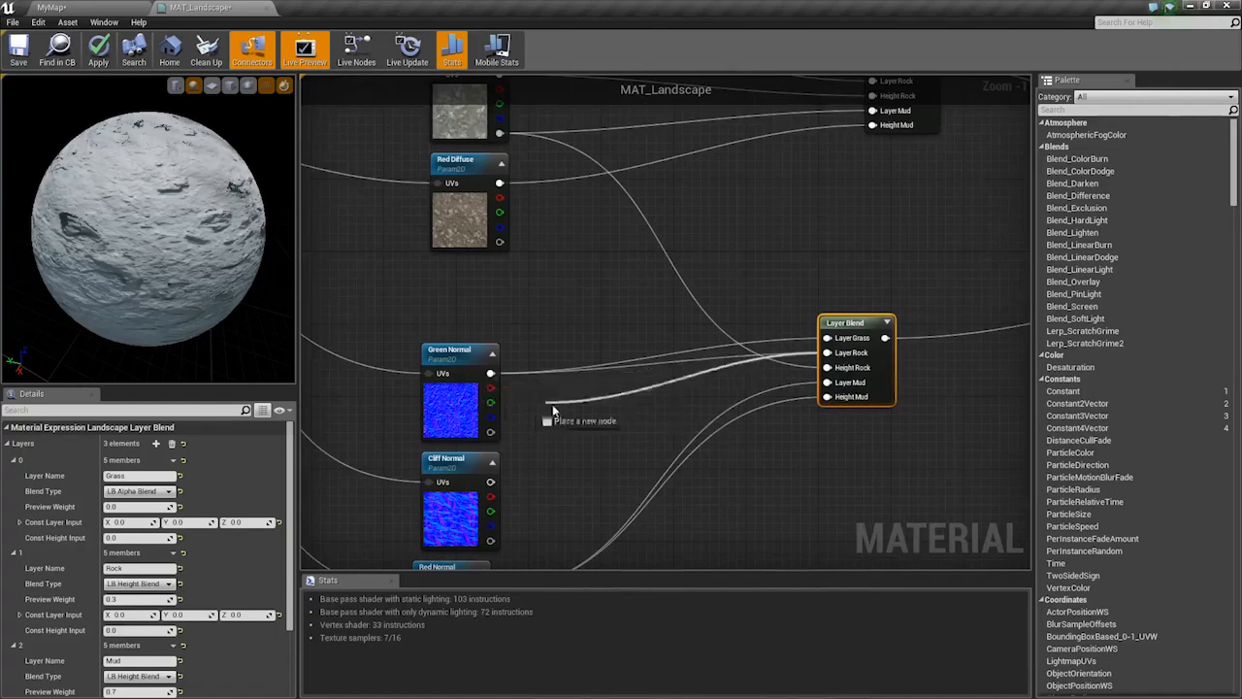
left_click_drag(485, 484, 487, 484)
right_click_drag(705, 395, 697, 397)
left_click_drag(842, 372, 526, 200)
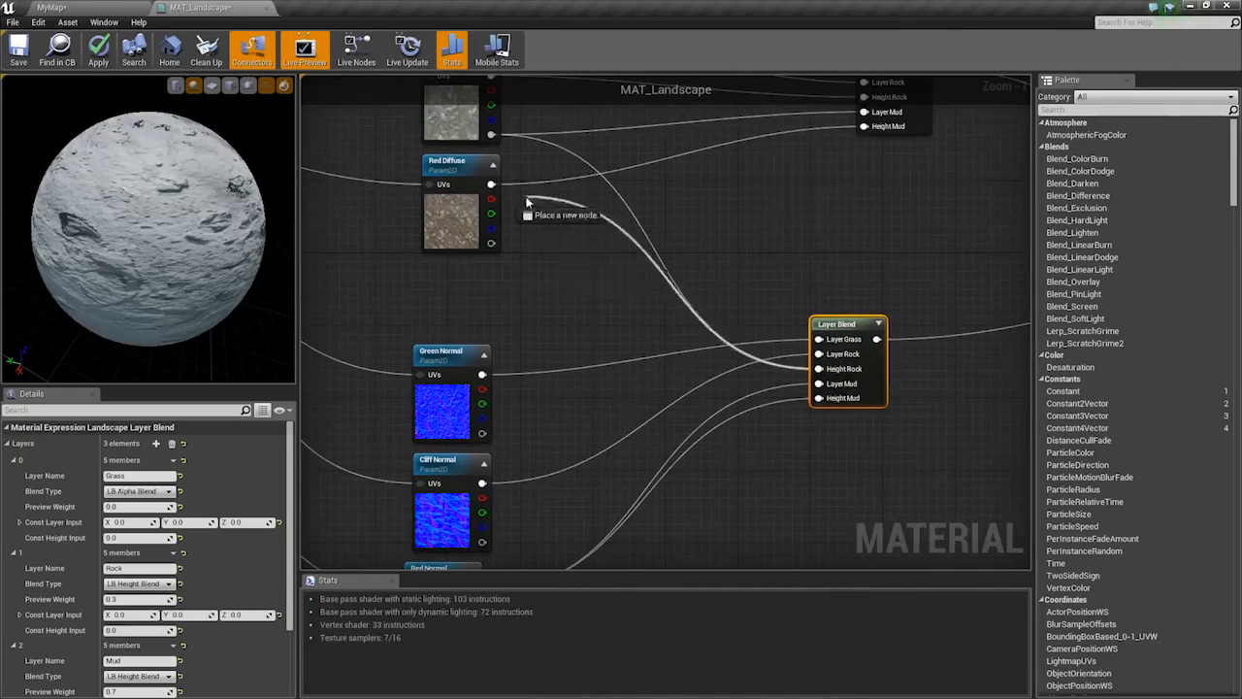
left_click_drag(494, 135, 494, 135)
left_click_drag(819, 398, 492, 242)
right_click_drag(539, 209, 560, 370)
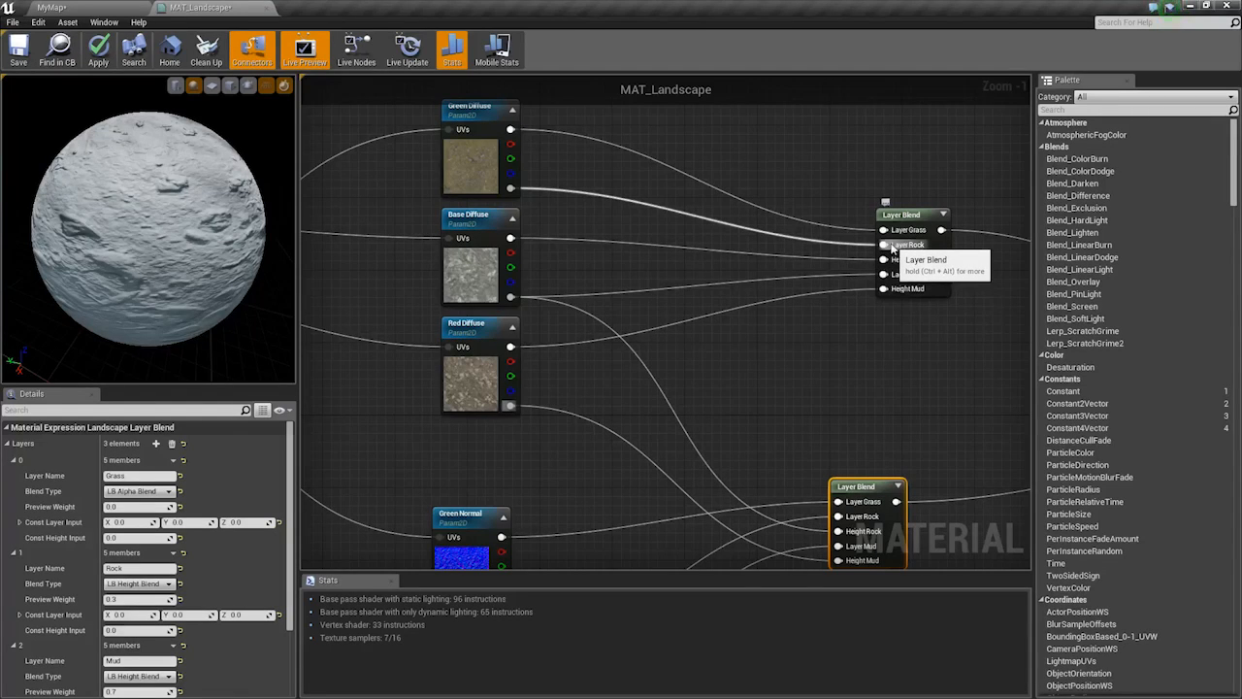
On the diffuse Layer Blend, route Green Diffuse's alpha toward Layer Mud, then cancel that wire
right_click_drag(605, 287, 642, 275)
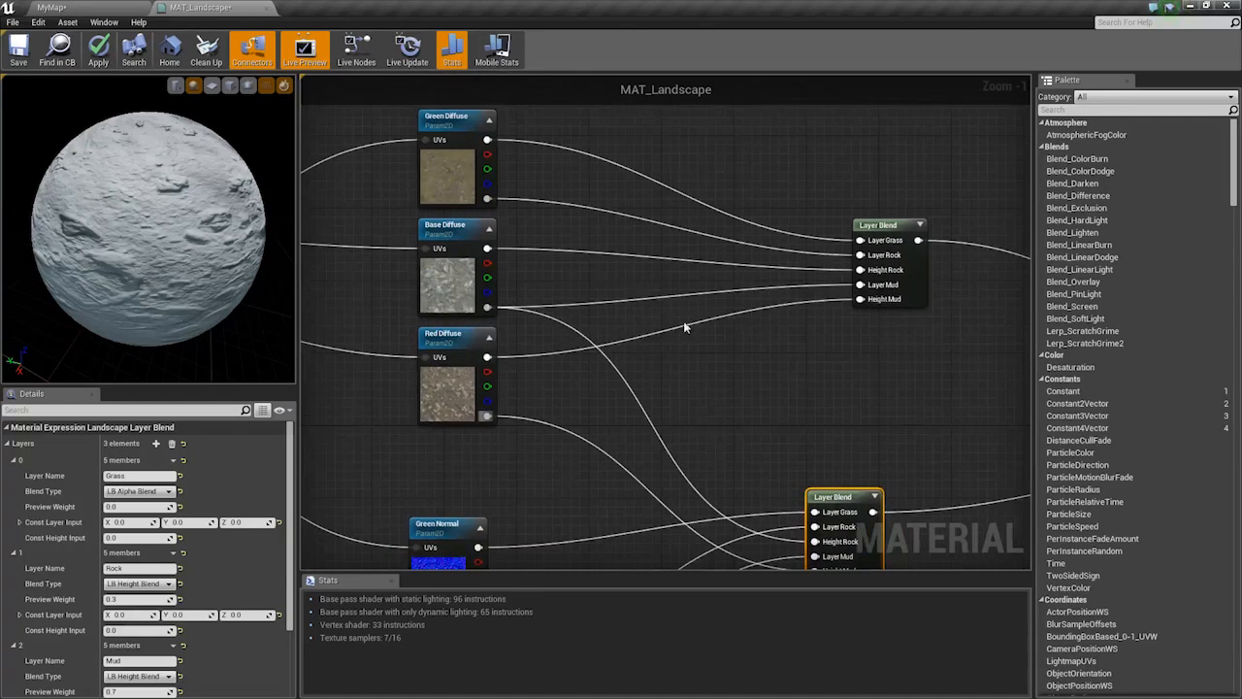
right_click_drag(665, 299, 731, 326)
scroll(742, 326, "up", 1)
right_click_drag(828, 254, 864, 348)
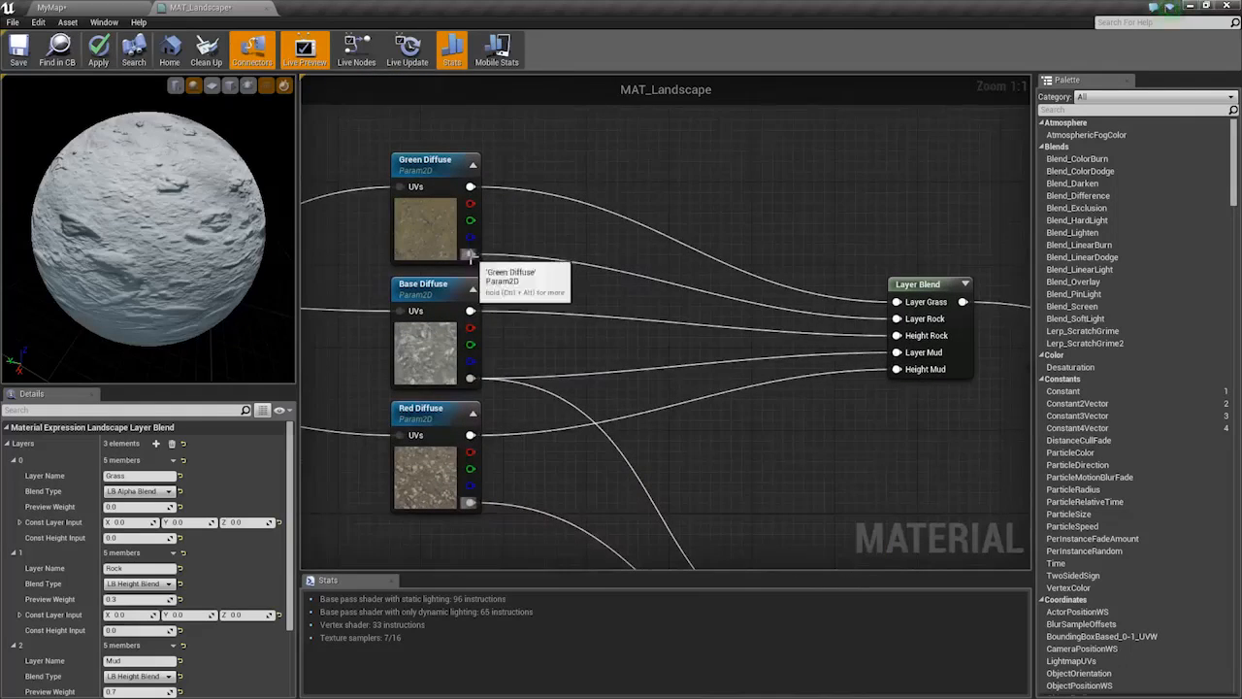
left_click_drag(469, 254, 773, 353)
left_click(702, 307)
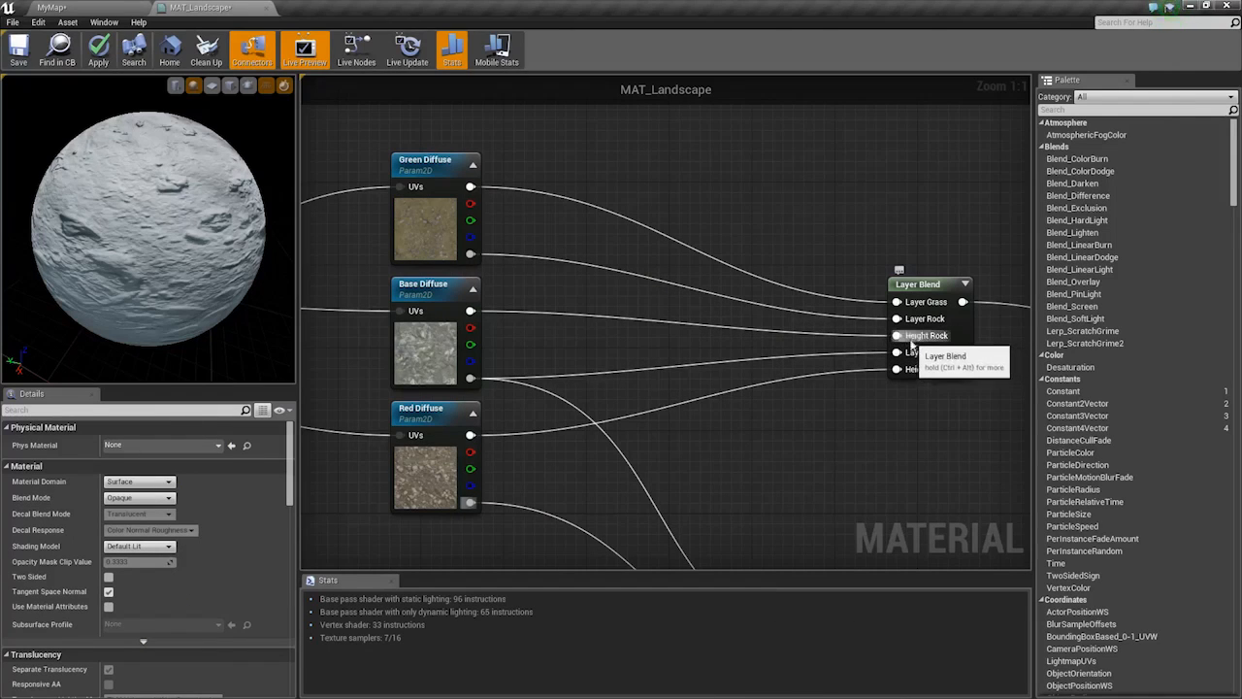
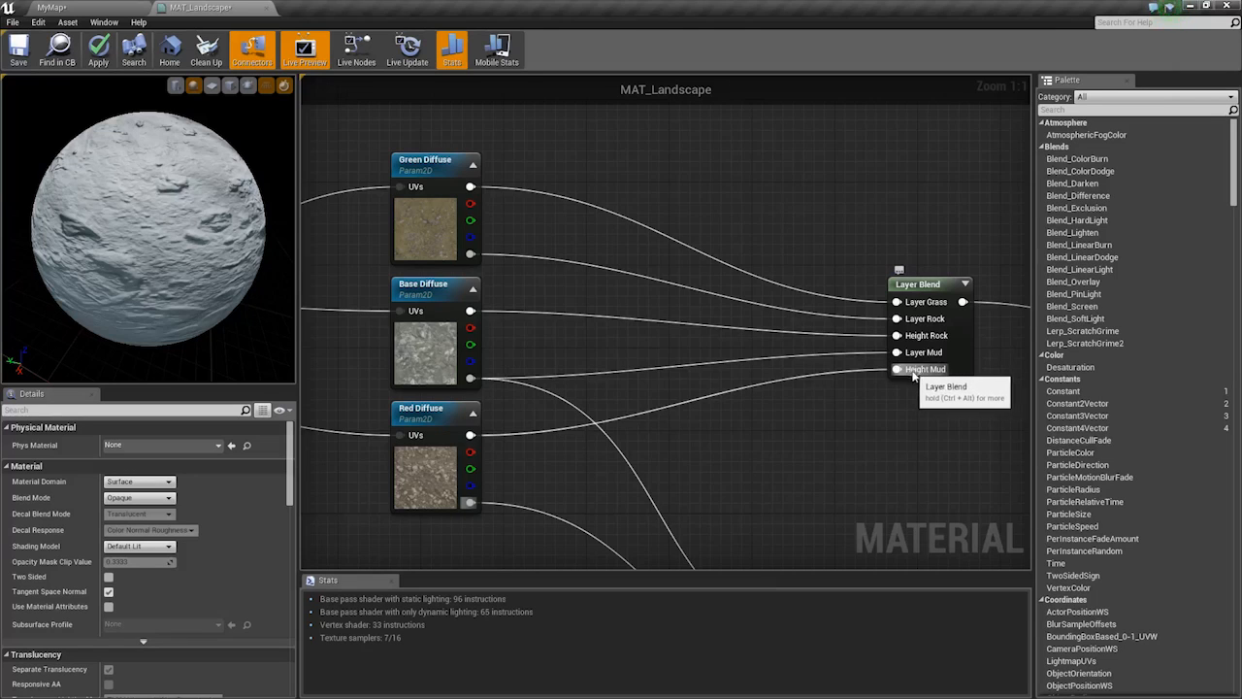
Wire Red Diffuse's alpha to Height Mud and its colour into Layer Mud
left_click_drag(909, 373, 772, 402)
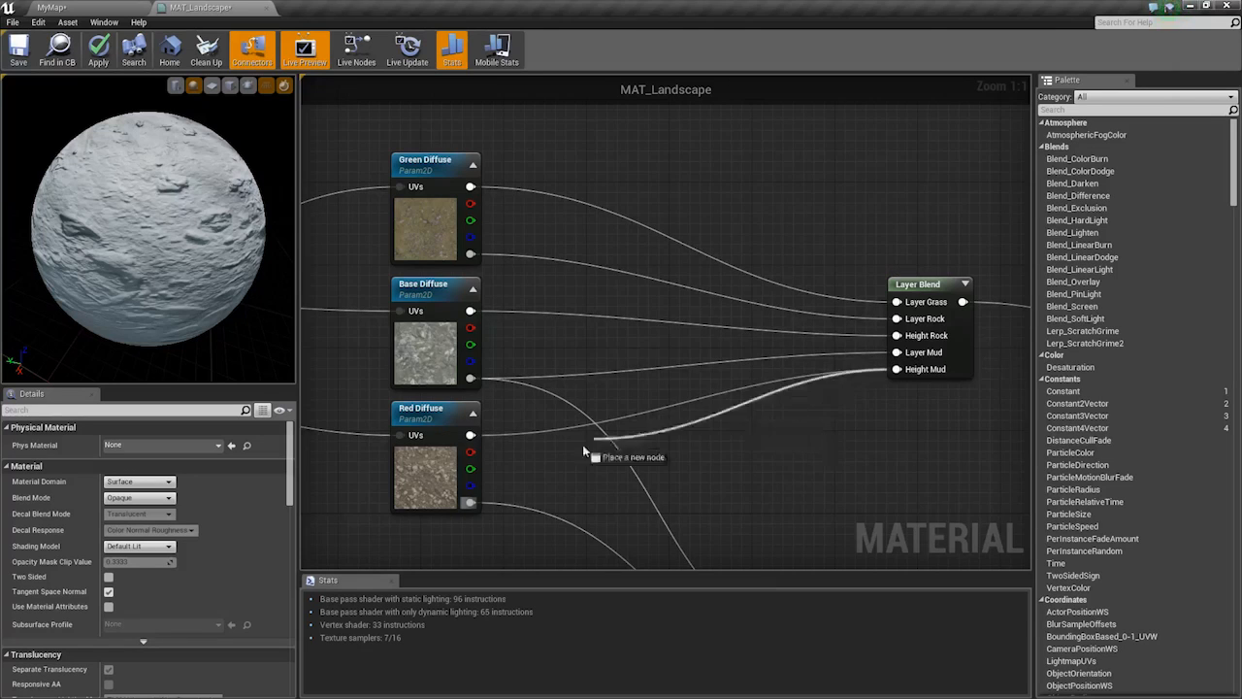
left_click_drag(695, 435, 470, 502)
left_click_drag(897, 352, 470, 437)
Wire Base Diffuse into the Rock inputs, apply the material, and return to MyMap
left_click_drag(470, 379, 467, 312)
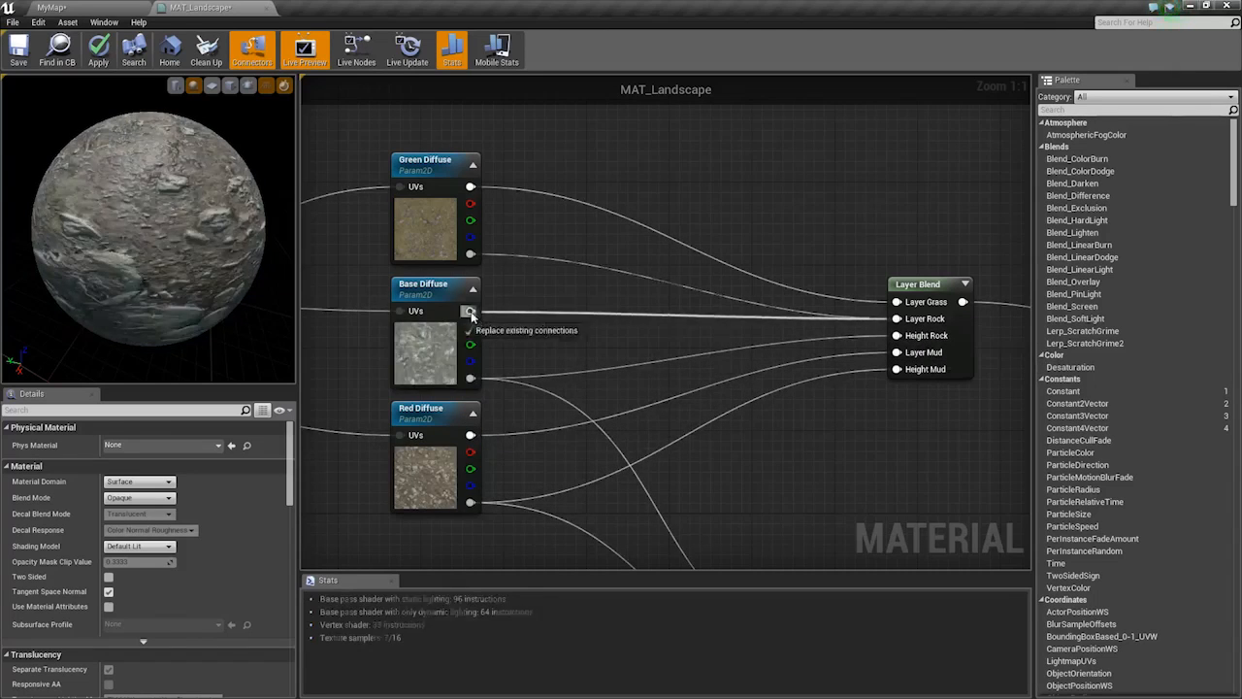
left_click(111, 51)
left_click(106, 6)
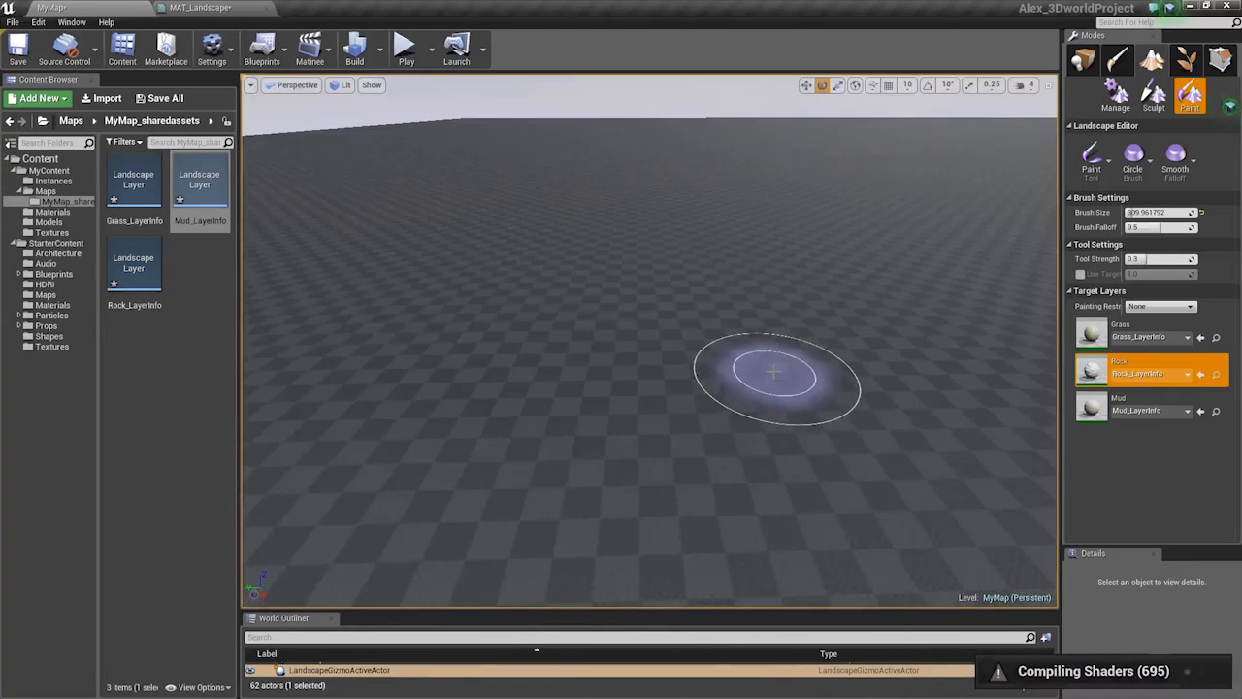
Paint the Grass layer along the landscape's dark right edge
right_click(1124, 369)
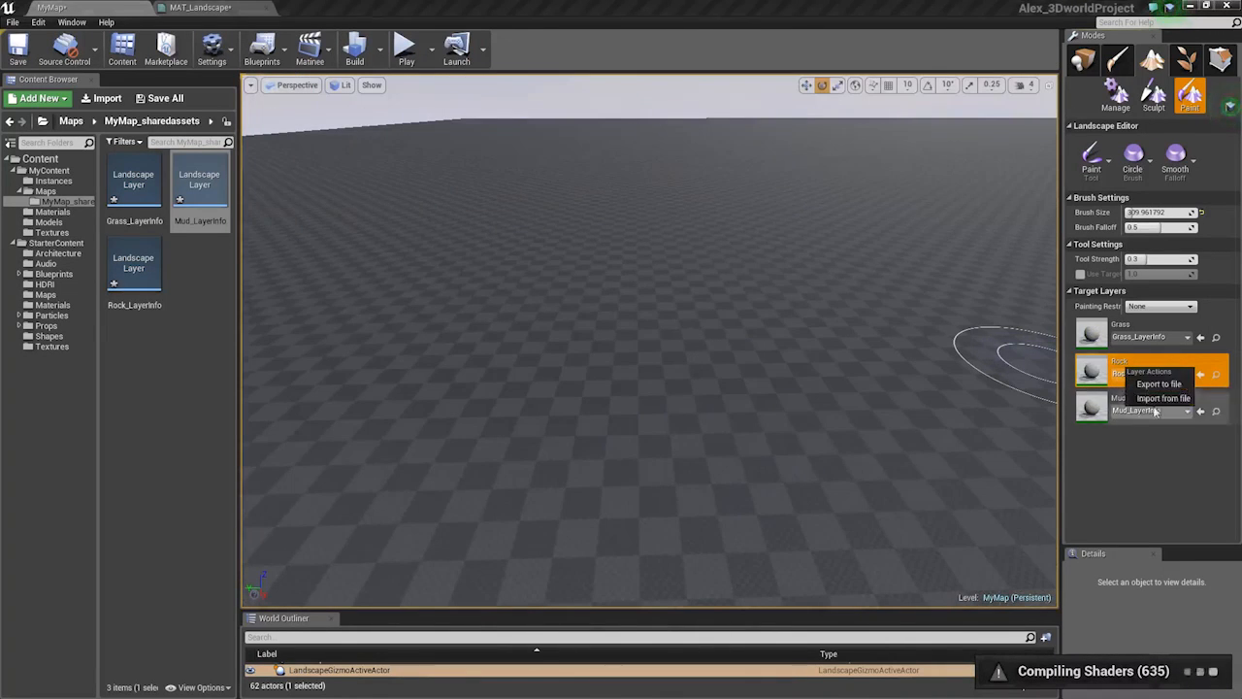
mouse_move(913, 369)
right_mouse_down()
mouse_move(990, 340)
mouse_move(1019, 368)
mouse_move(1011, 340)
mouse_move(854, 417)
mouse_move(834, 393)
mouse_move(898, 383)
mouse_move(680, 340)
mouse_move(691, 344)
mouse_move(689, 393)
mouse_move(783, 409)
mouse_move(805, 441)
mouse_move(762, 427)
mouse_move(652, 335)
mouse_move(652, 253)
mouse_move(626, 238)
right_mouse_up()
key("w")
key("s")
key("w")
key("w")
key("s")
left_click(1104, 336)
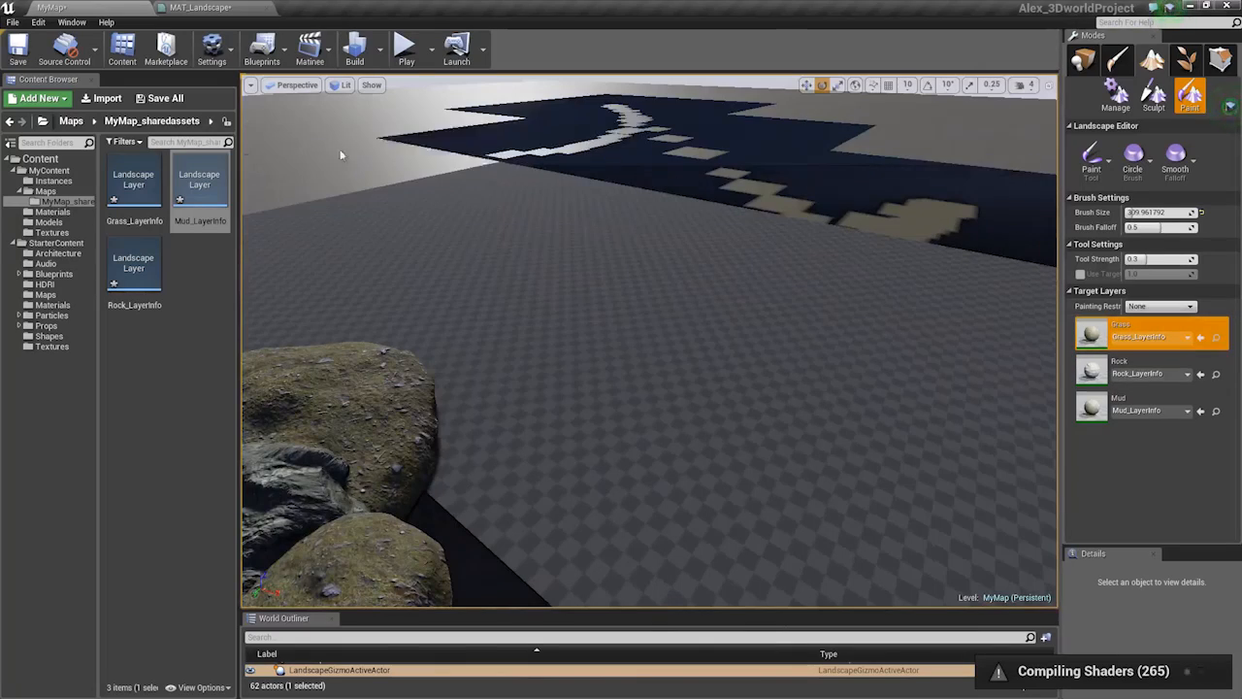
left_click_drag(905, 199, 783, 200)
mouse_move(782, 199)
right_mouse_down()
mouse_move(937, 150)
mouse_move(912, 175)
right_mouse_up()
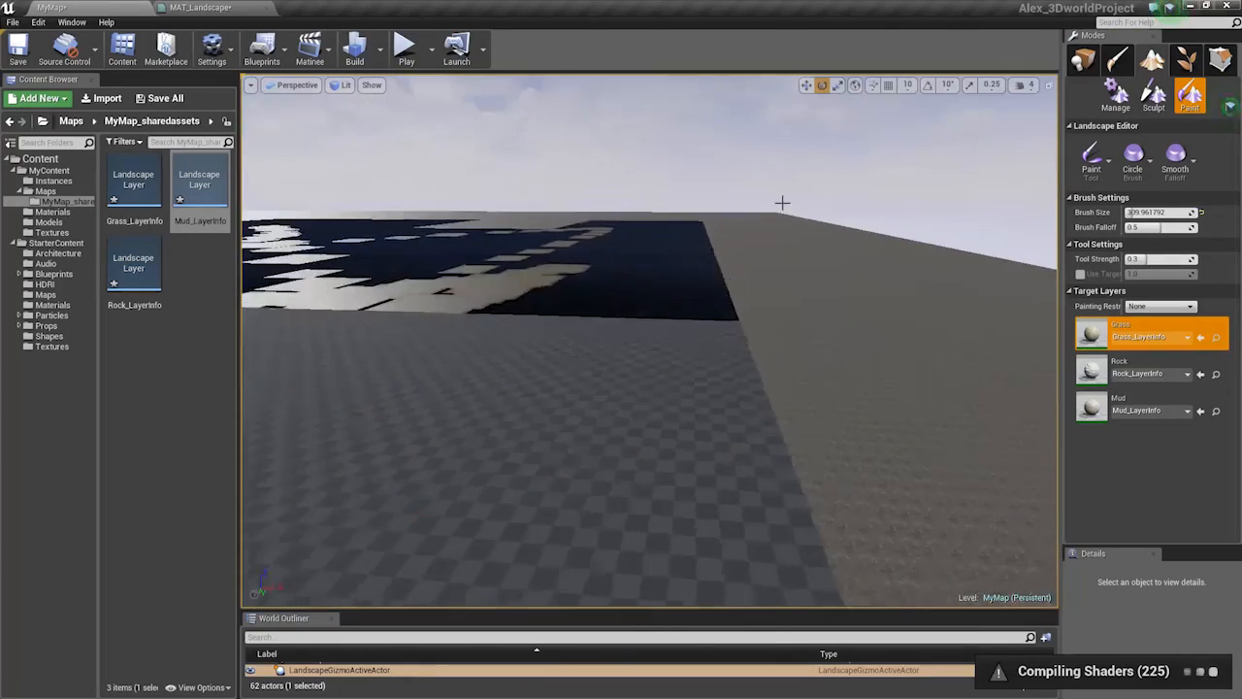
left_click_drag(772, 380, 879, 327)
Paint Grass down the right side and across the lower areas of the landscape
mouse_move(374, 378)
right_mouse_down()
mouse_move(289, 335)
mouse_move(388, 427)
right_mouse_up()
key("w")
left_click_drag(888, 340, 844, 505)
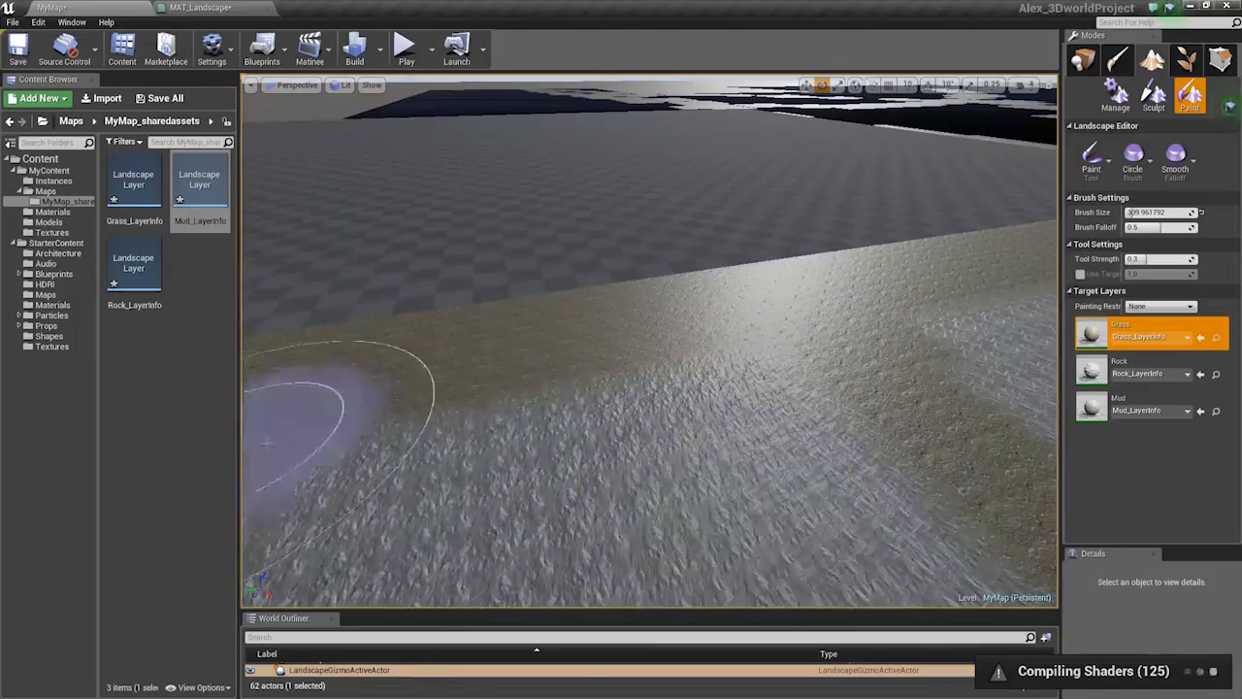
right_click_drag(270, 443, 621, 465)
mouse_move(641, 455)
left_mouse_down()
mouse_move(453, 309)
mouse_move(621, 484)
mouse_move(825, 534)
left_mouse_up()
mouse_move(825, 534)
right_mouse_down()
mouse_move(815, 476)
mouse_move(951, 466)
right_mouse_up()
left_click_drag(619, 388, 635, 362)
mouse_move(635, 362)
right_mouse_down()
mouse_move(621, 214)
mouse_move(621, 389)
mouse_move(635, 403)
right_mouse_up()
right_click_drag(573, 232, 475, 160)
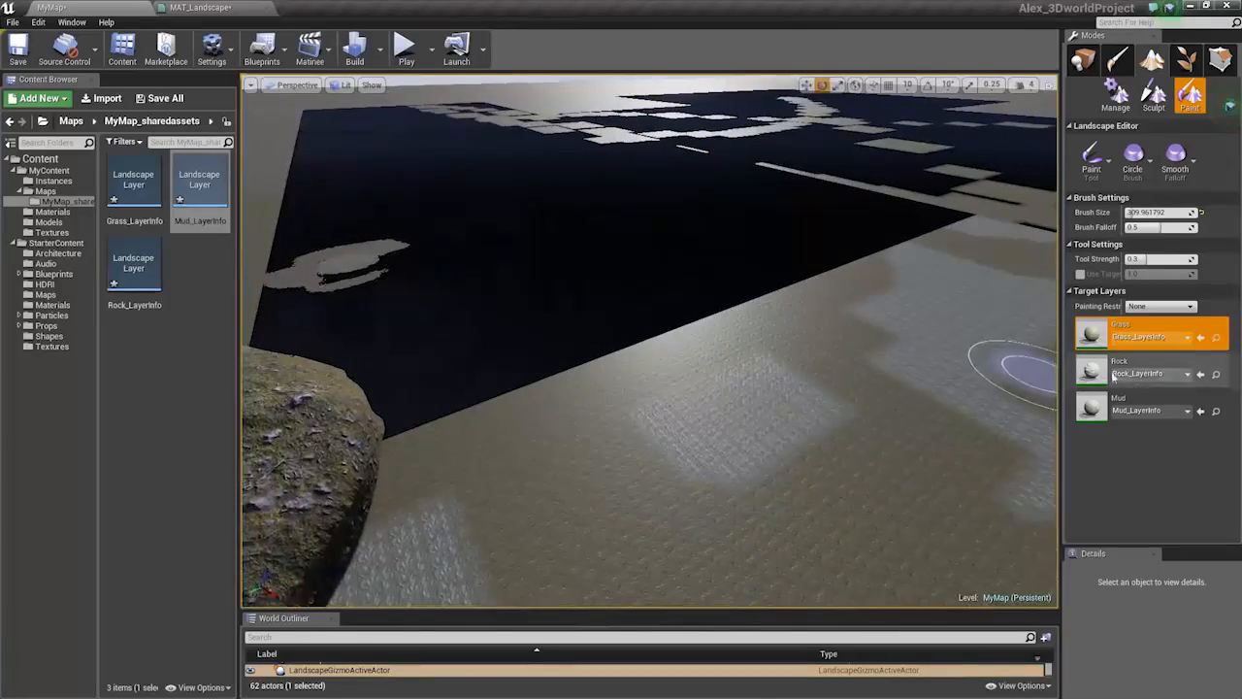
Paint a Rock patch across the dark left section of the landscape
left_click(1113, 377)
mouse_move(637, 388)
right_mouse_down()
mouse_move(597, 354)
mouse_move(495, 311)
mouse_move(491, 388)
right_mouse_up()
mouse_move(637, 388)
left_mouse_down()
mouse_move(832, 388)
mouse_move(903, 447)
mouse_move(970, 427)
mouse_move(721, 370)
mouse_move(641, 398)
left_mouse_up()
mouse_move(640, 398)
right_mouse_down()
mouse_move(728, 427)
mouse_move(776, 408)
right_mouse_up()
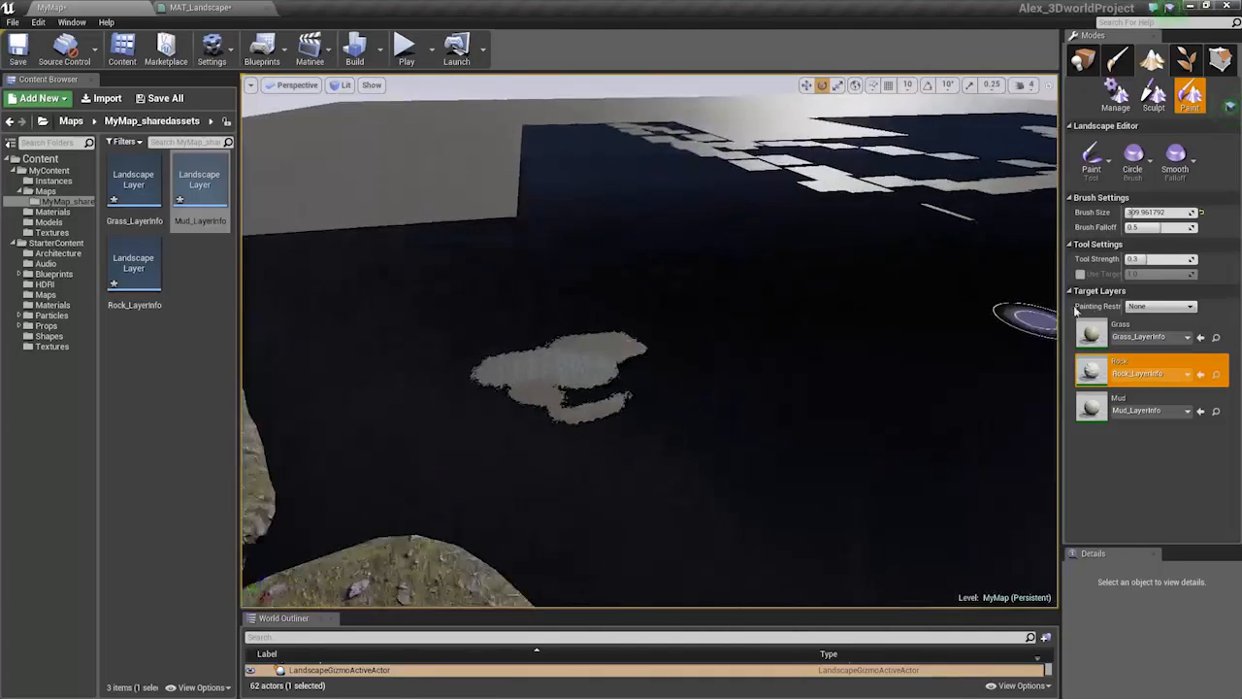
left_click(1134, 339)
Browse the Grass layer's Import from file dialog (Technical Textures, .mayaSwatches), then cancel without importing
right_click(1134, 340)
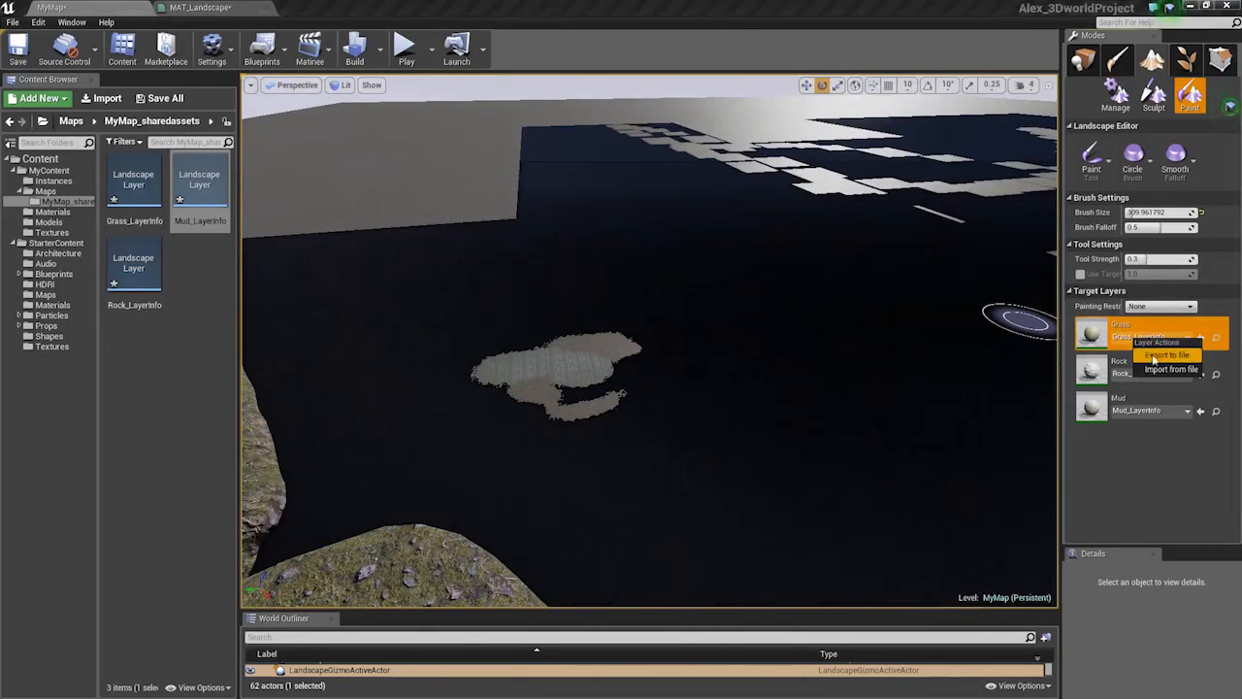
left_click(1160, 369)
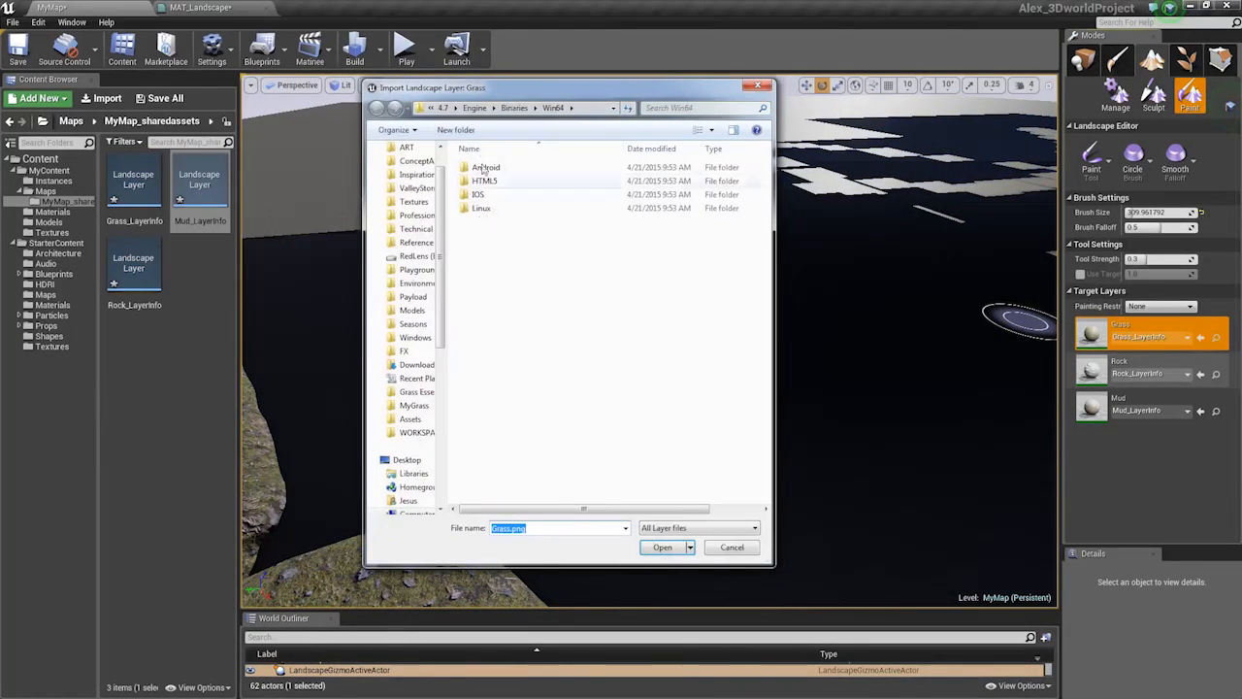
scroll(443, 167, "up", 2)
scroll(437, 340, "down", 1)
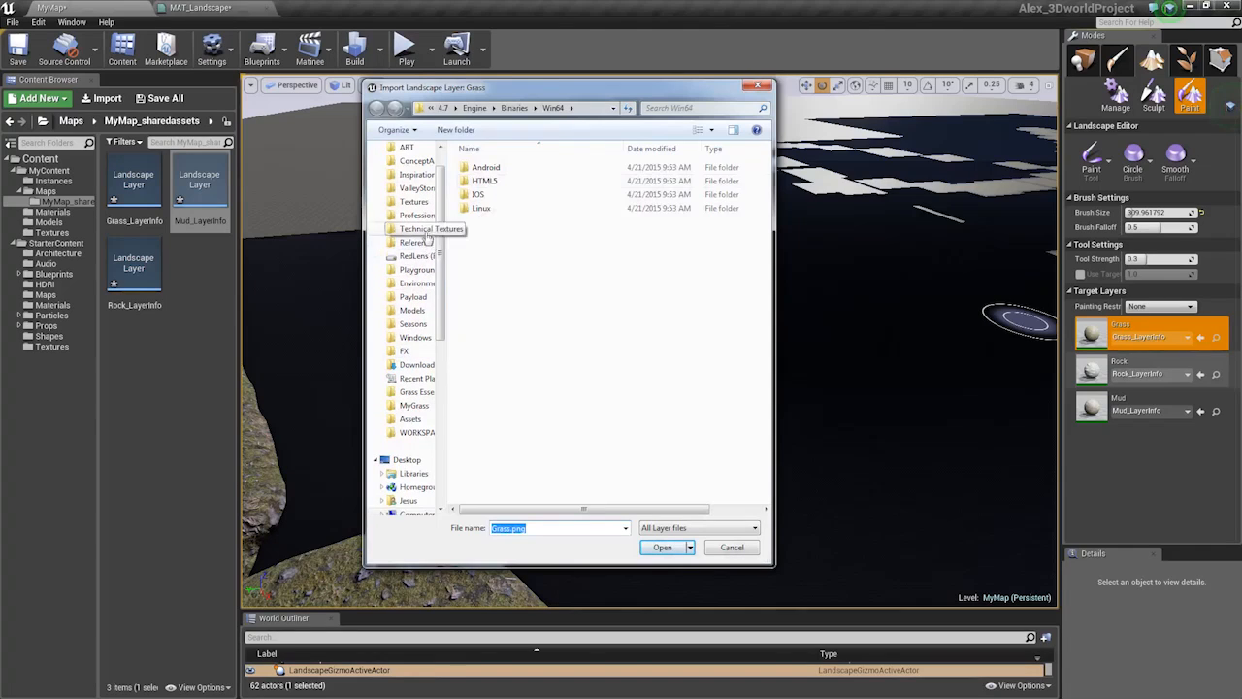
left_click(427, 233)
double_click(495, 189)
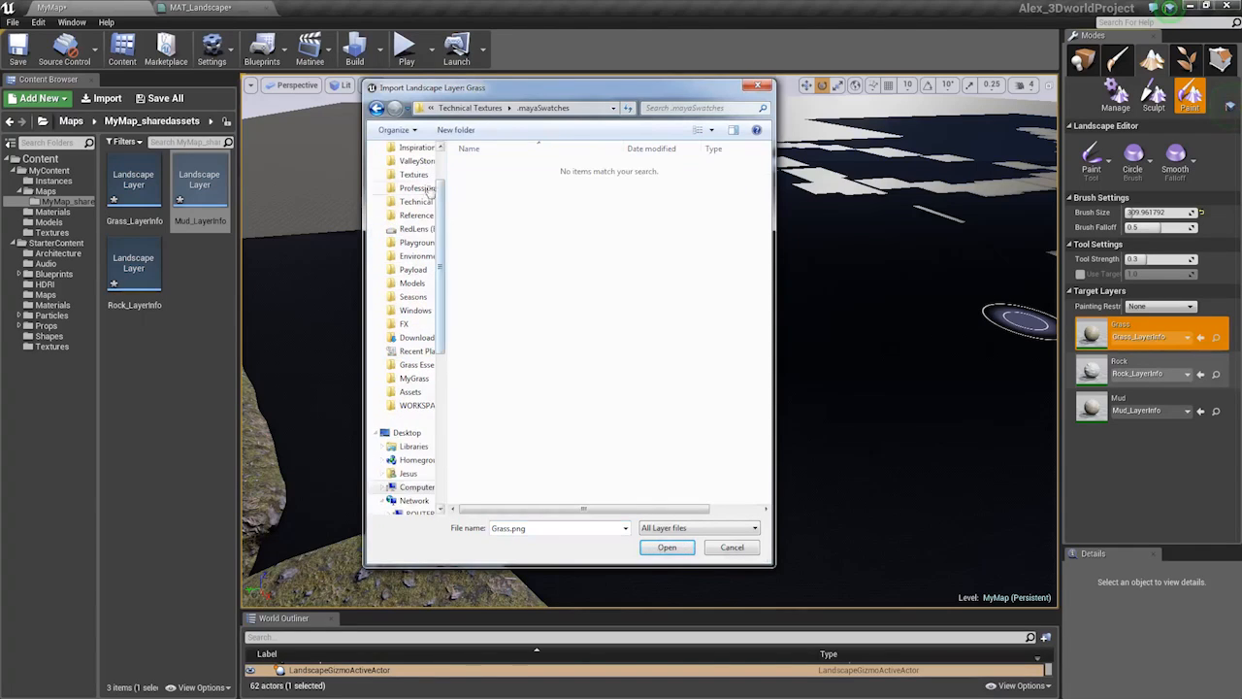
scroll(442, 170, "up", 2)
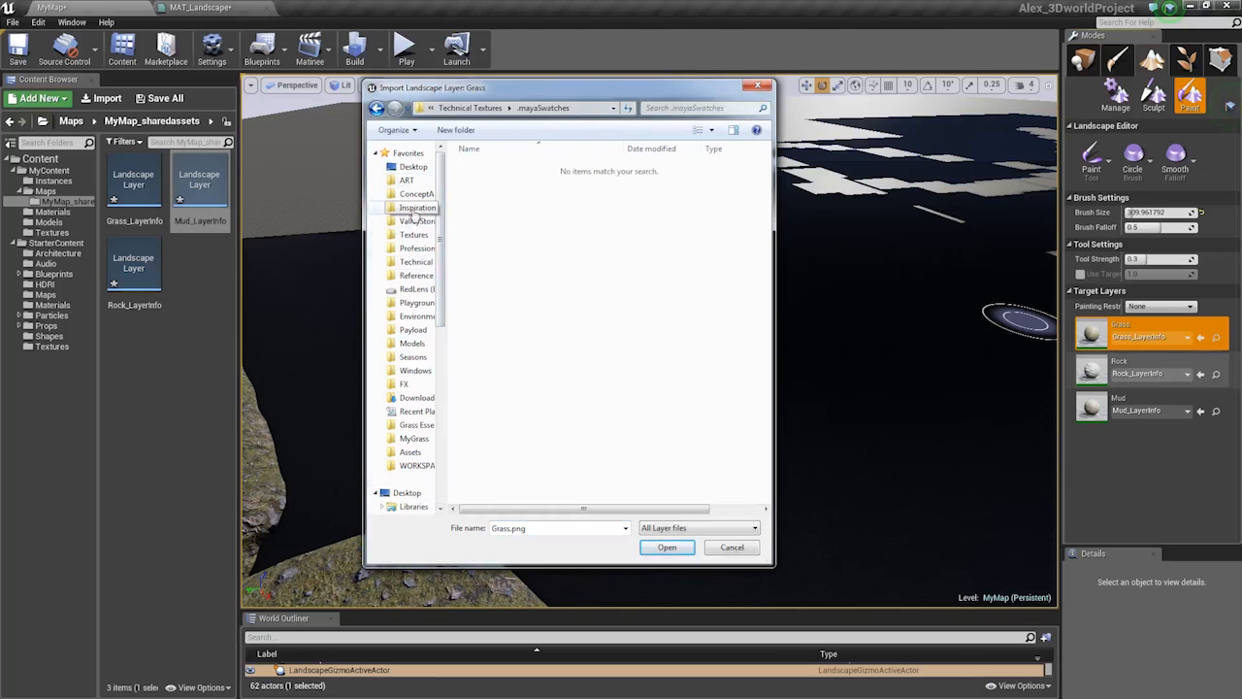
left_click(757, 88)
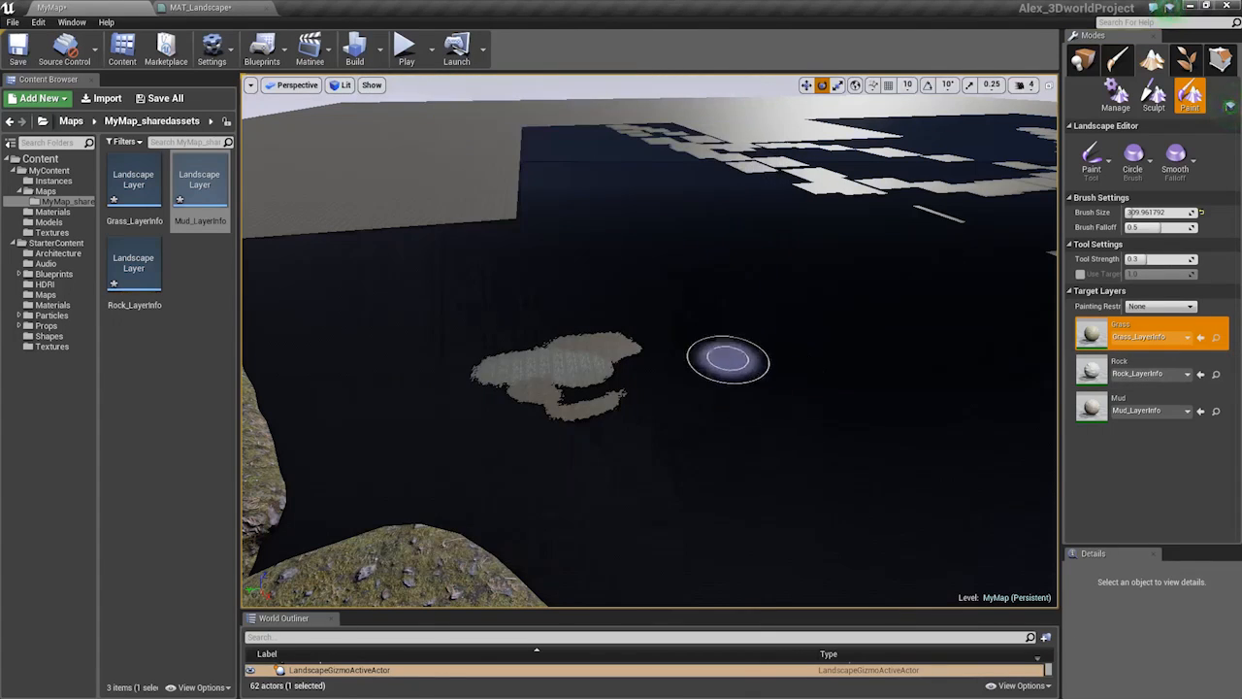
Zoom out and paint Grass to the upper right of the existing patch
scroll(729, 360, "up", 3)
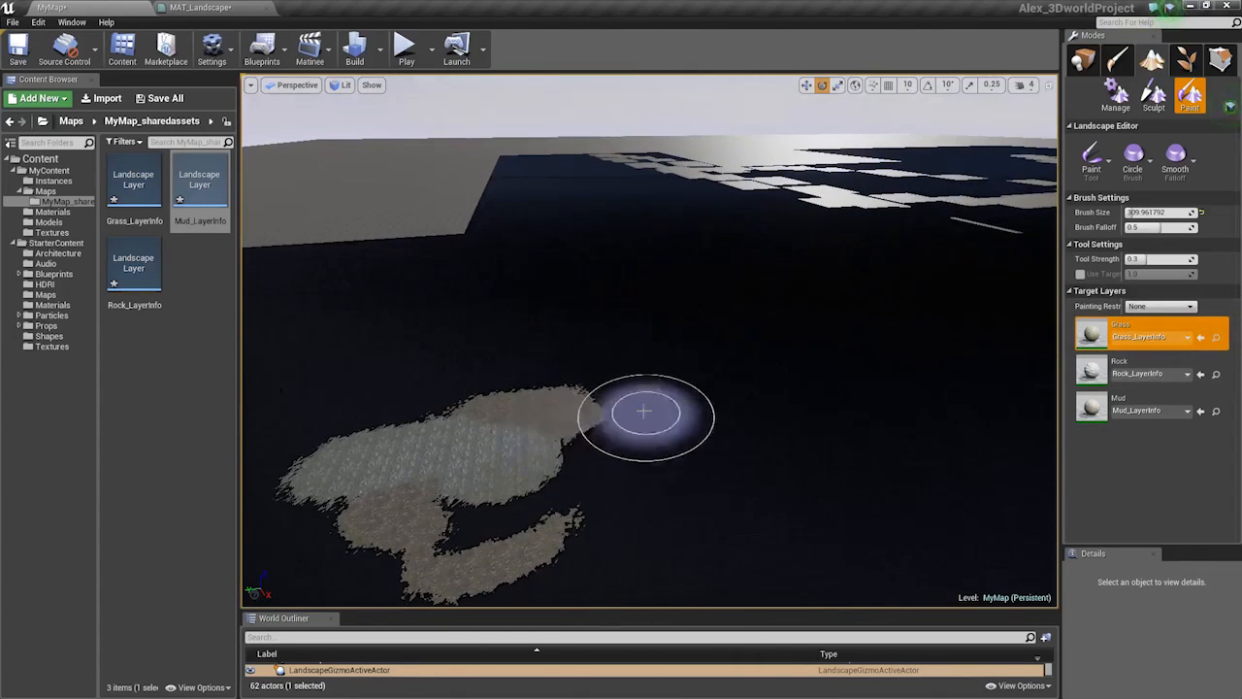
scroll(550, 417, "up", 5)
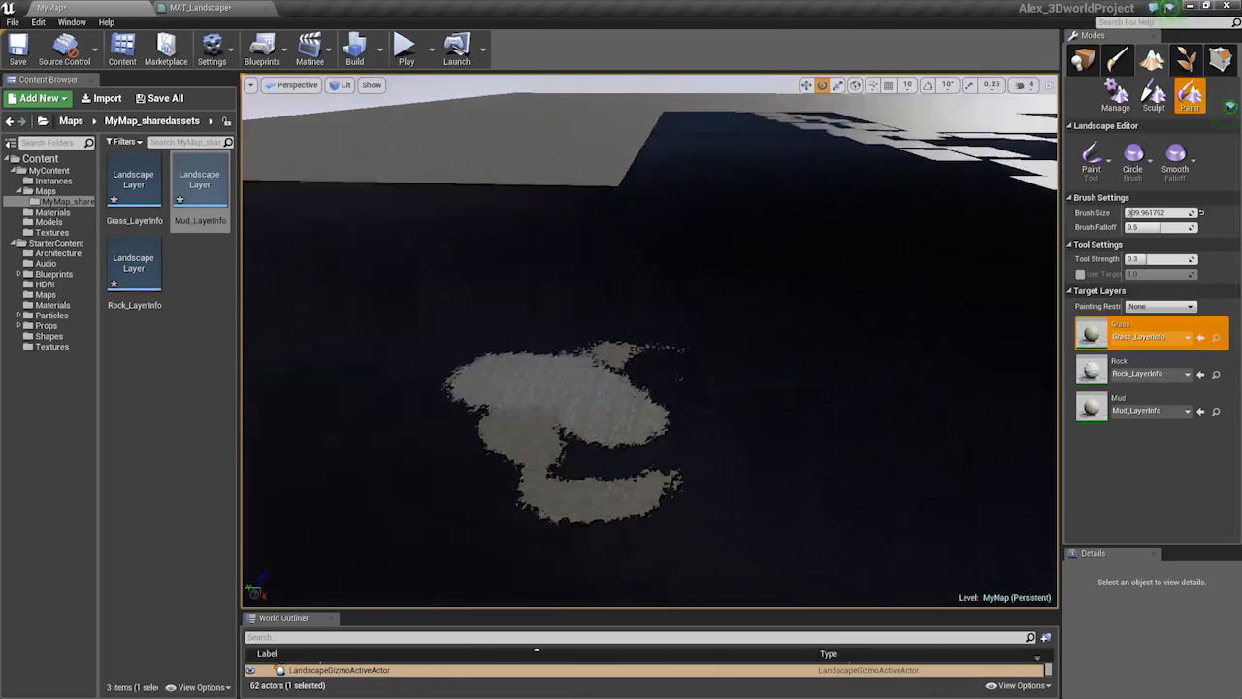
mouse_move(669, 374)
left_mouse_down()
mouse_move(754, 366)
mouse_move(985, 450)
mouse_move(791, 442)
left_mouse_up()
scroll(791, 441, "down", 8)
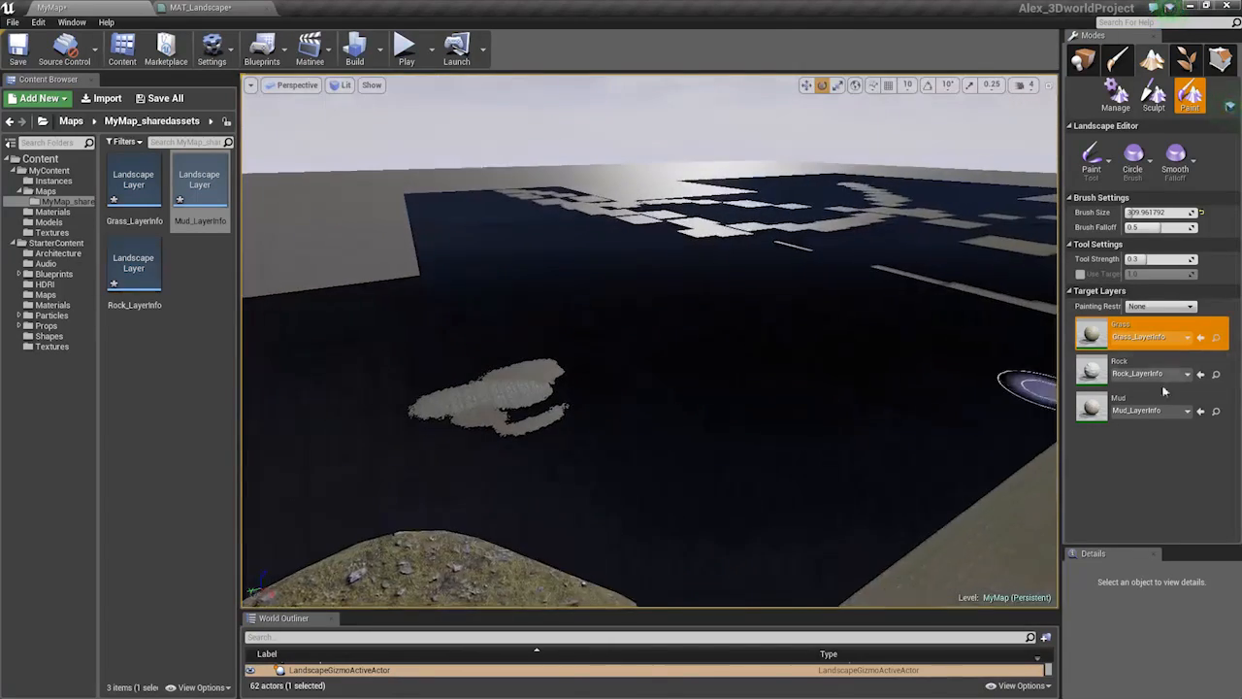
Import Grey.png from ValleyStorm > Terrain into the Grass layer, accepting the size padding
right_click(1098, 340)
left_click(1135, 370)
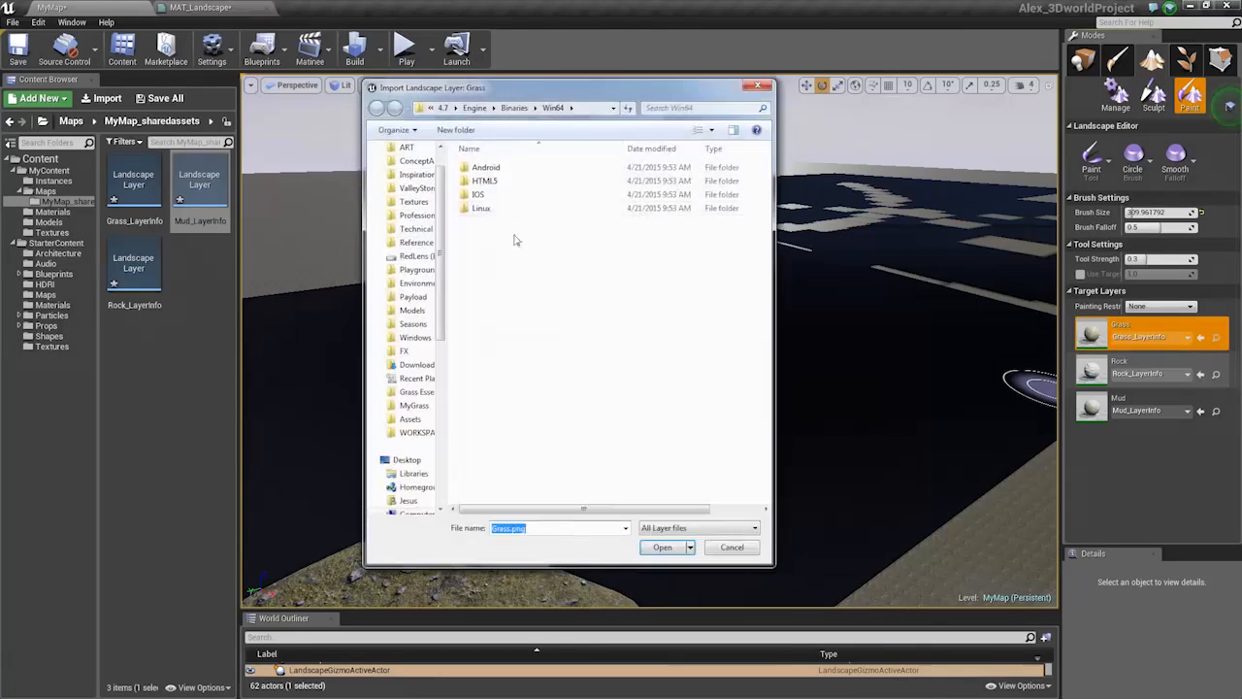
scroll(439, 175, "up", 2)
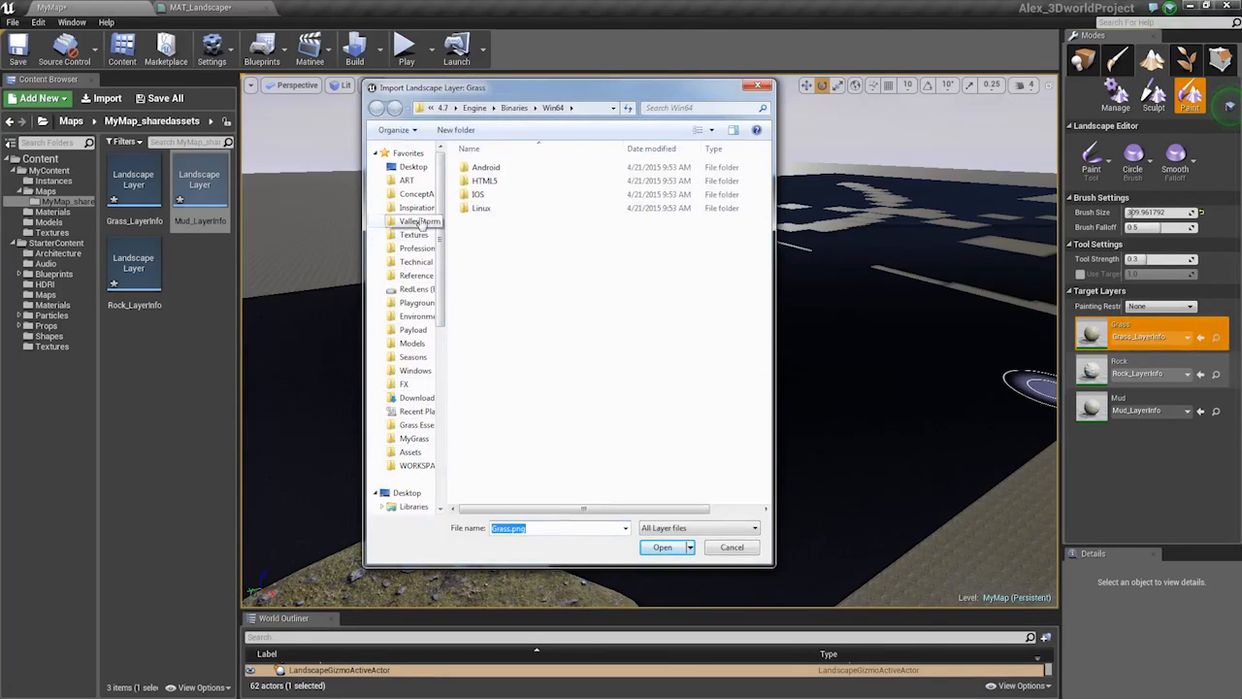
left_click(419, 222)
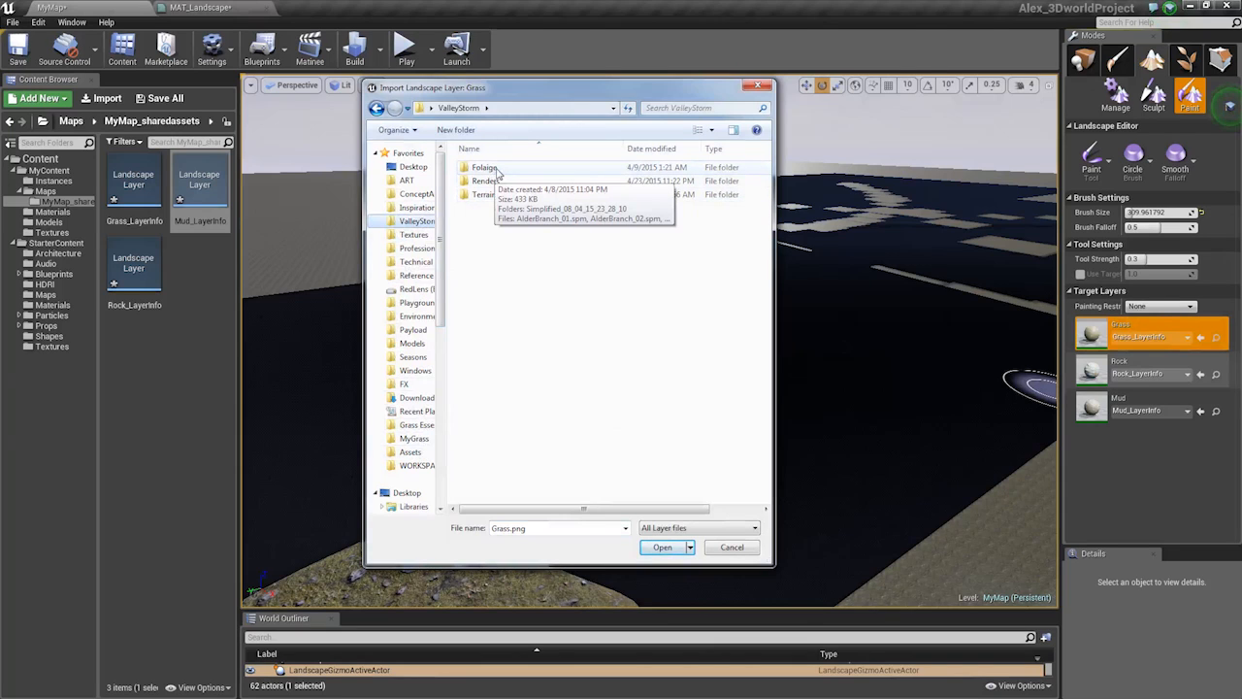
double_click(485, 195)
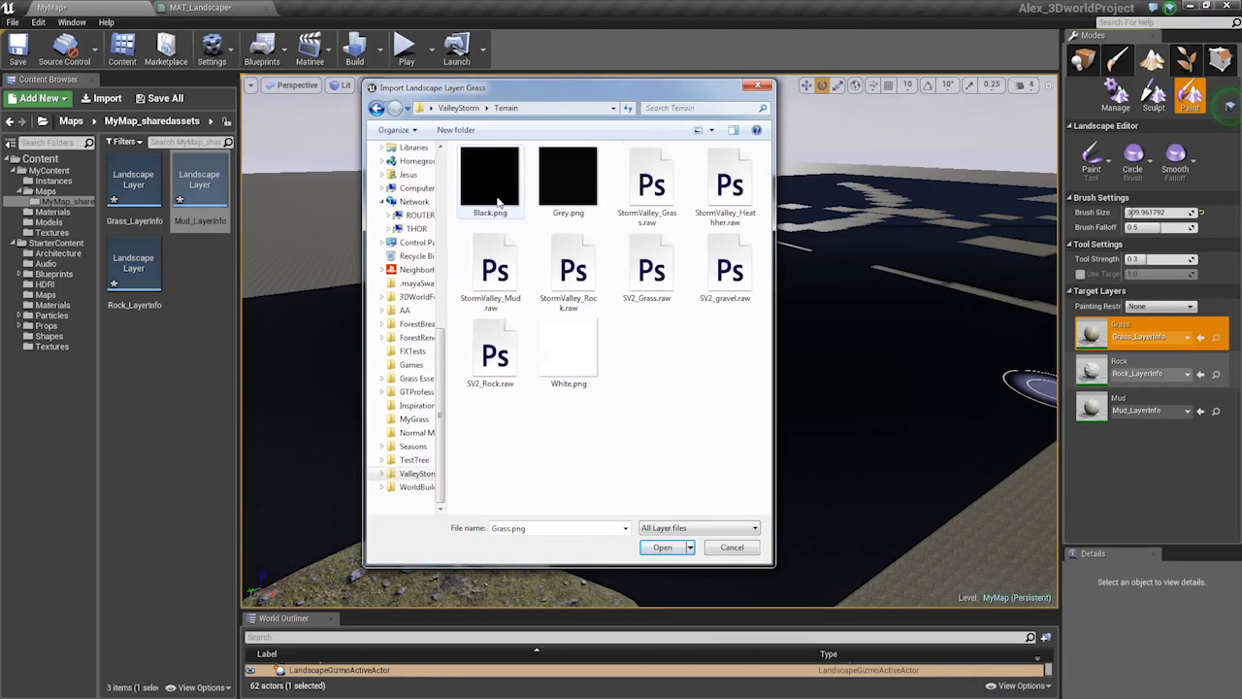
double_click(561, 200)
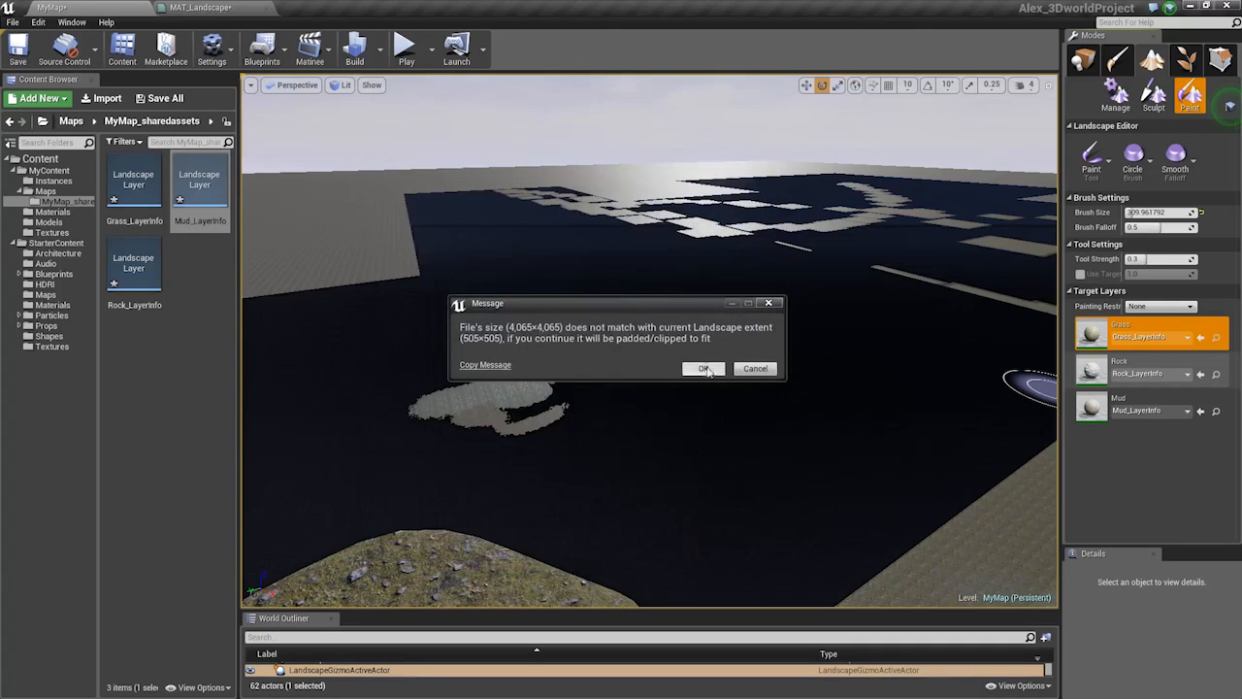
left_click(704, 369)
mouse_move(650, 340)
right_mouse_down()
mouse_move(825, 340)
mouse_move(582, 334)
mouse_move(583, 374)
mouse_move(777, 379)
mouse_move(815, 408)
right_mouse_up()
key("w")
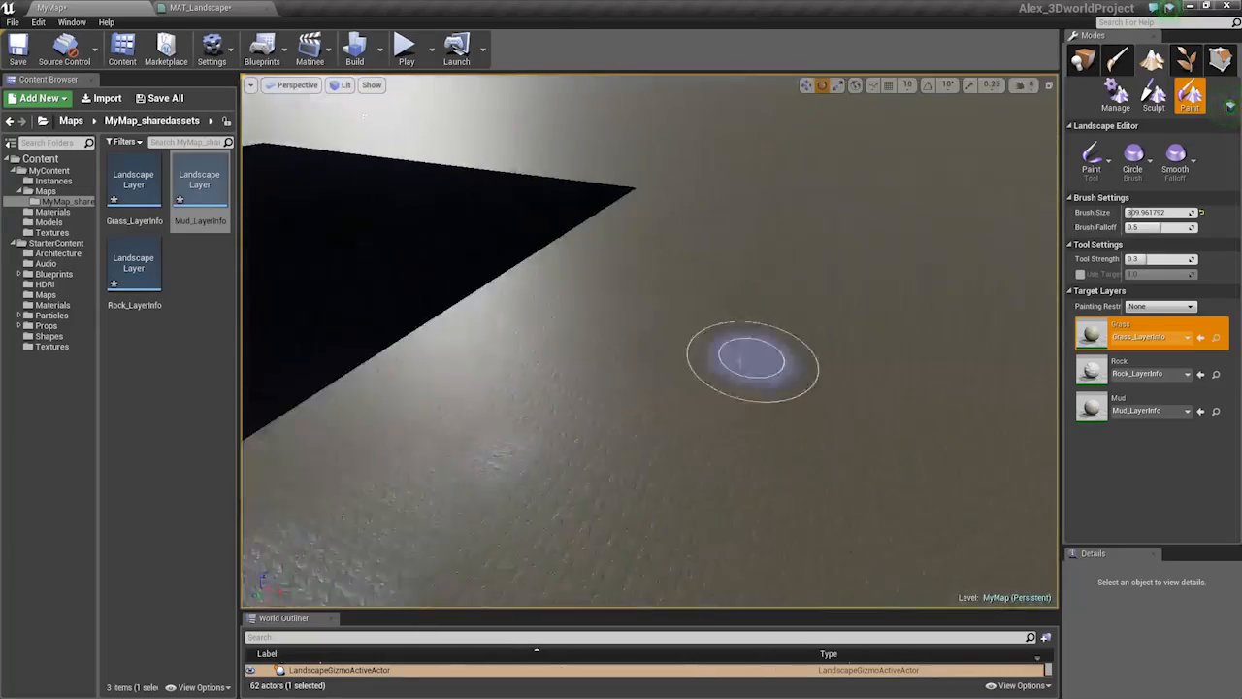
Fly around the newly covered ground and grey patch, then select the Rock layer
mouse_move(679, 390)
right_mouse_down()
mouse_move(544, 388)
mouse_move(679, 437)
mouse_move(553, 388)
mouse_move(436, 369)
mouse_move(359, 301)
right_mouse_up()
key("w")
right_click_drag(582, 340, 815, 398)
right_click_drag(650, 339, 835, 408)
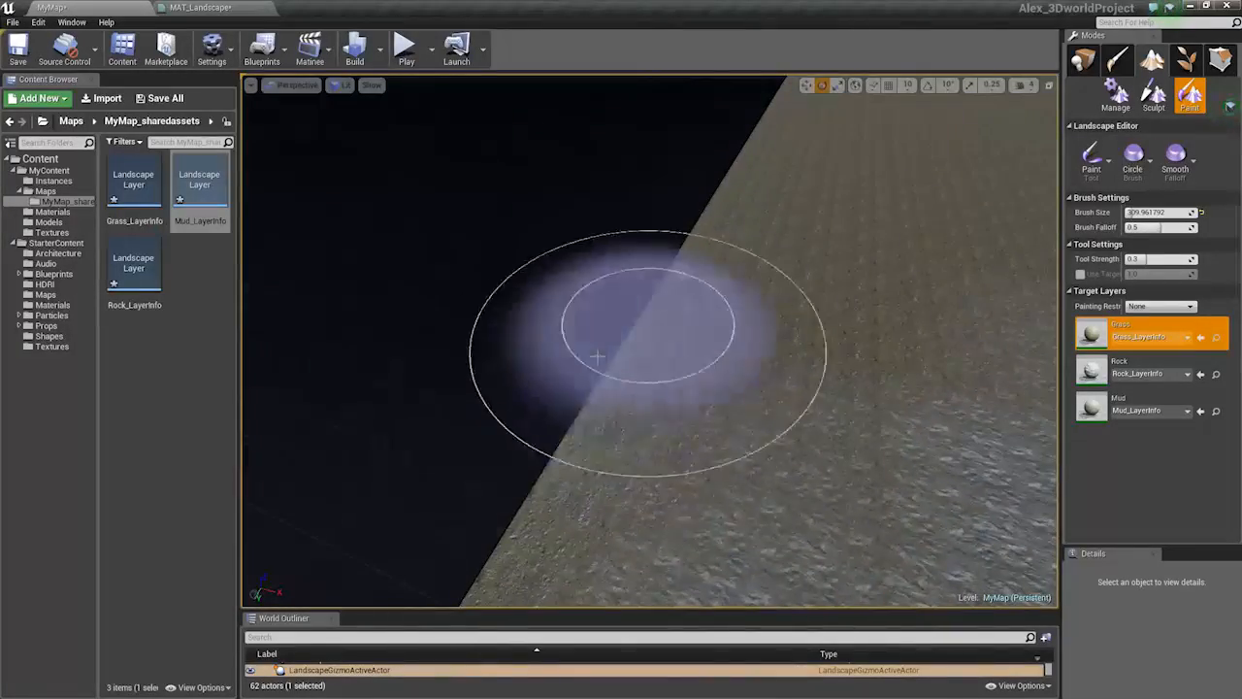
right_click_drag(597, 357, 446, 252)
key("w")
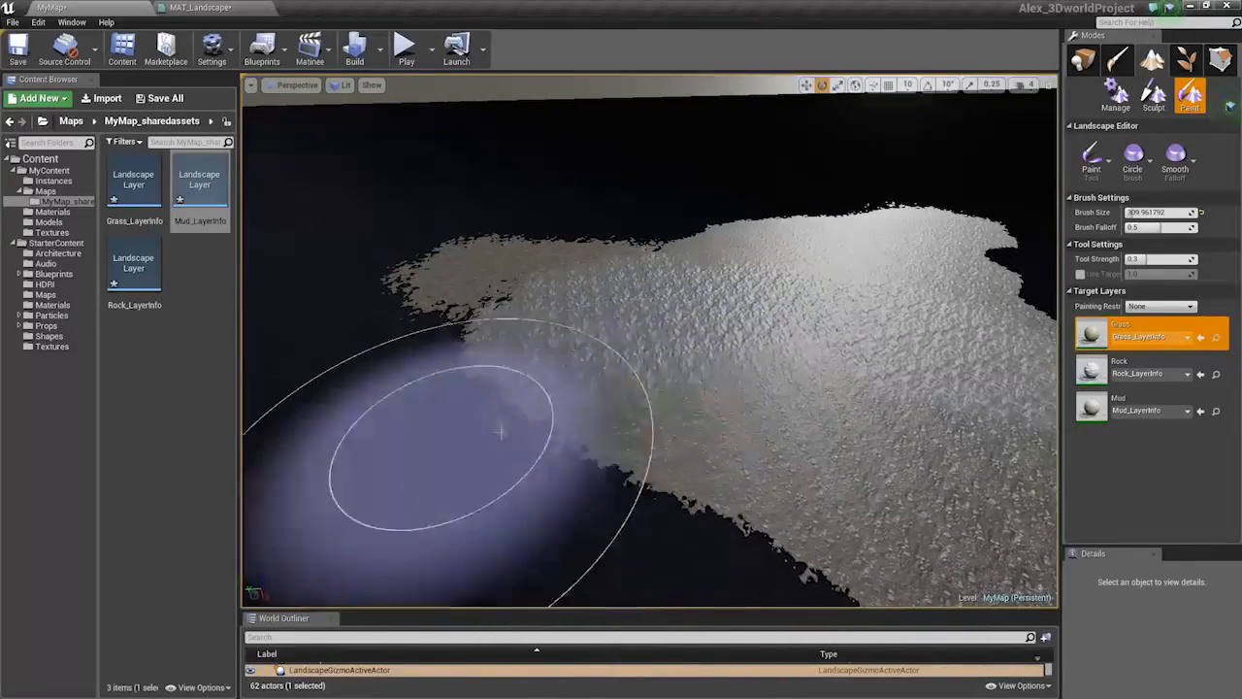
right_click_drag(875, 413, 1031, 360)
left_click(1094, 372)
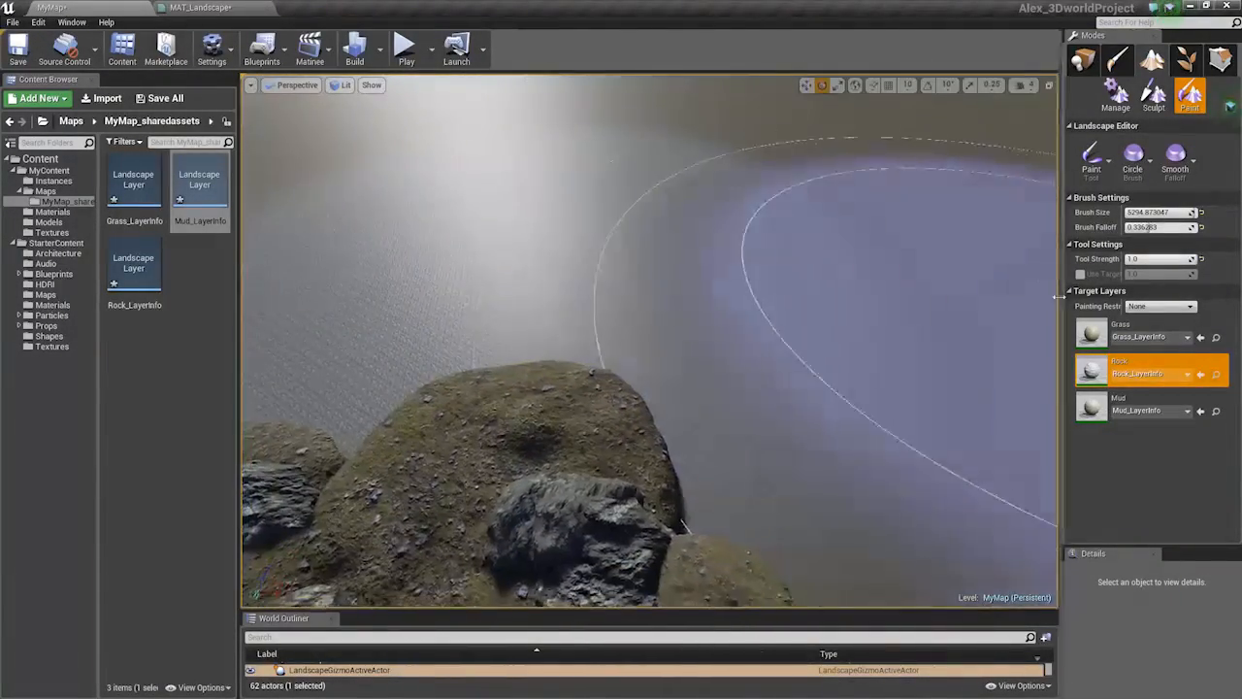
Paint Grass over the ground beside the rocks, survey the valley, then reselect Rock
left_click(1138, 337)
right_click_drag(588, 349, 645, 345)
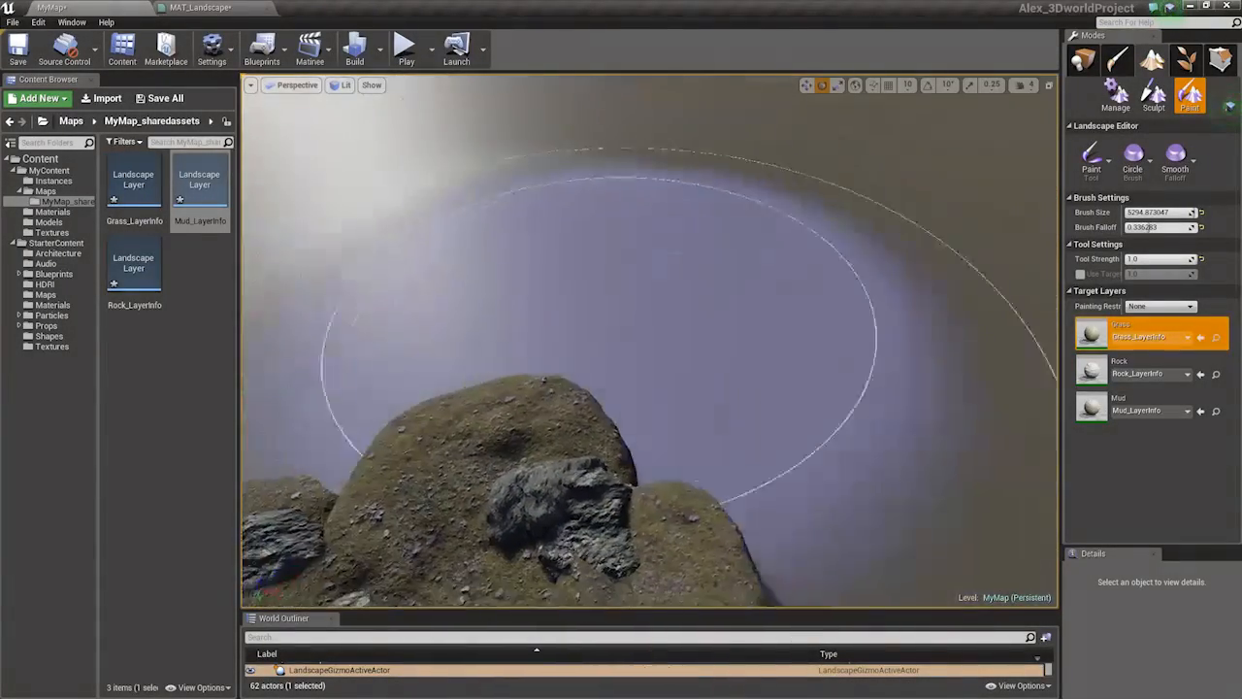
left_click_drag(374, 250, 442, 283)
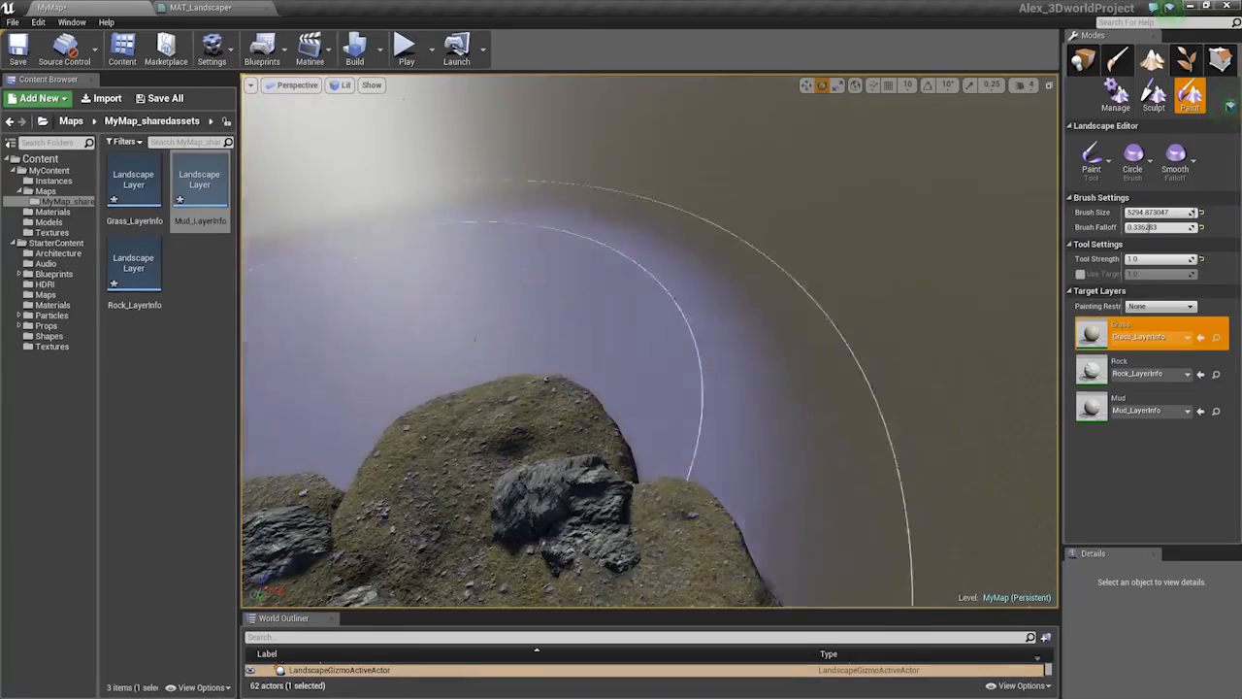
right_click_drag(475, 339, 364, 241)
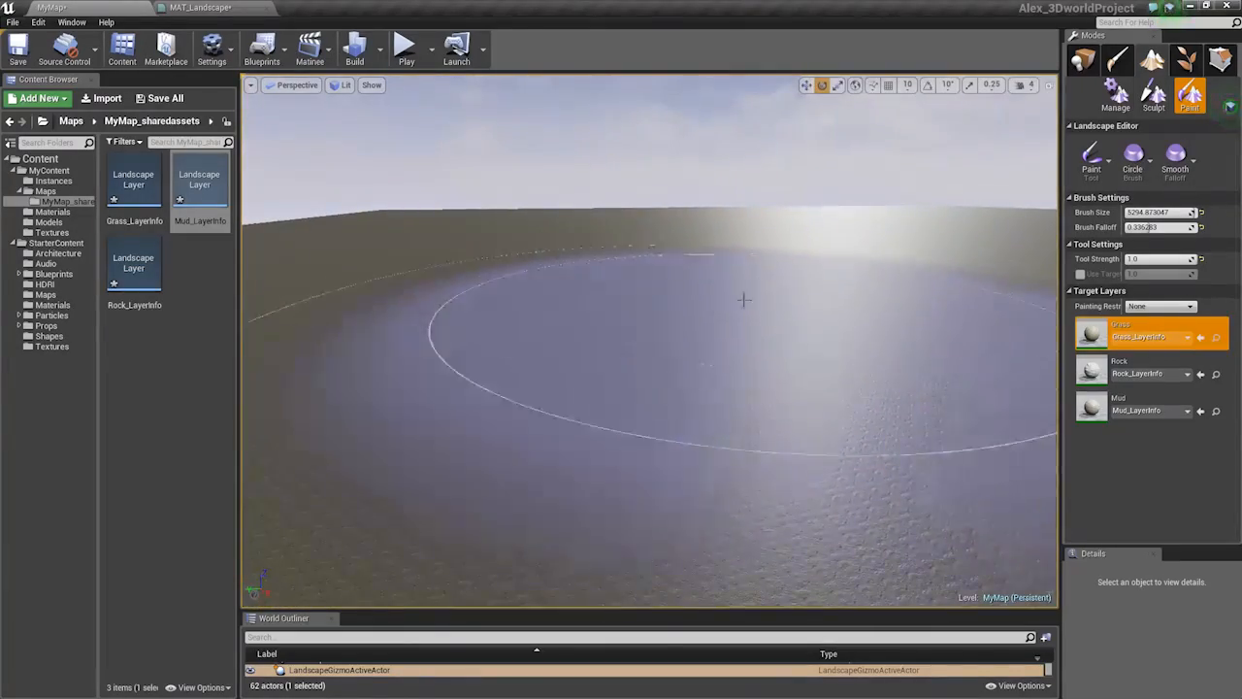
right_click_drag(743, 299, 699, 301)
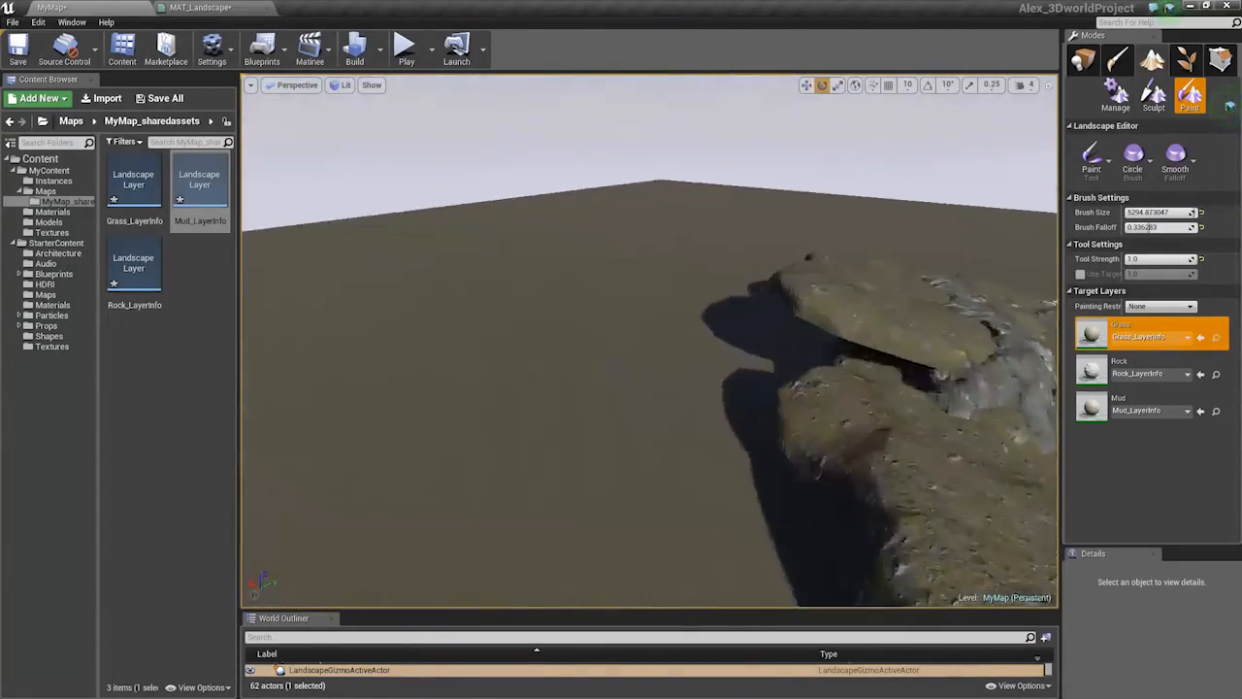
right_click_drag(649, 340, 971, 291)
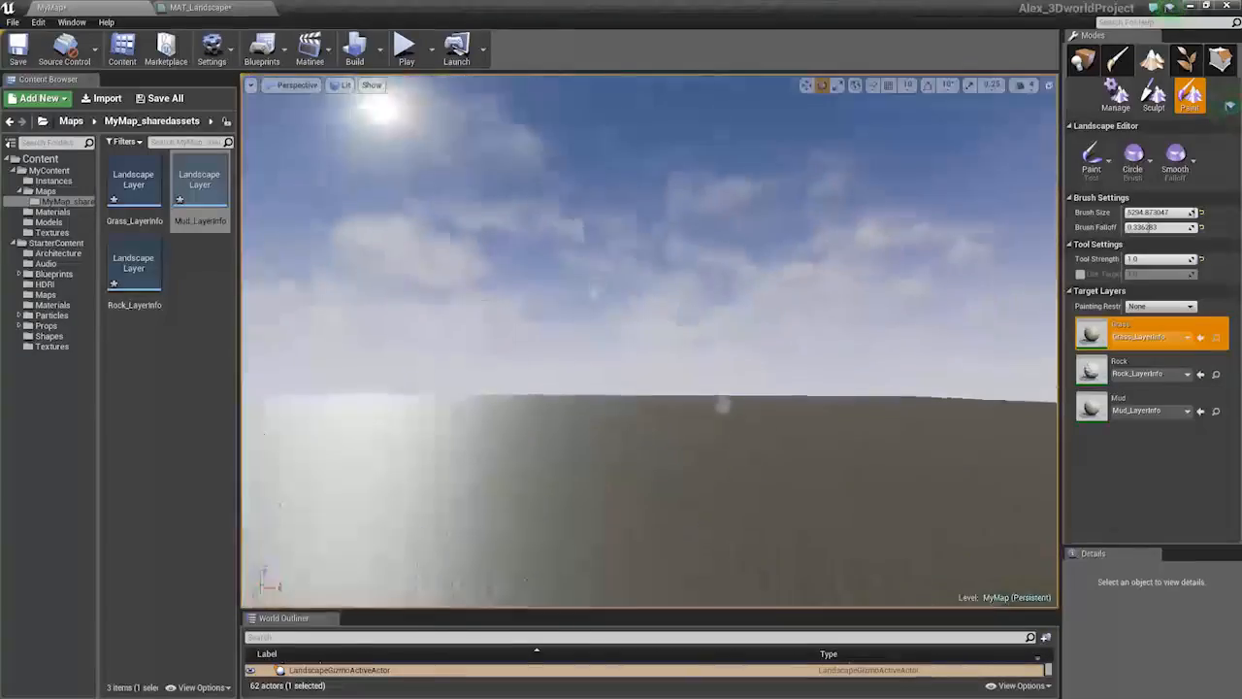
mouse_move(723, 340)
right_mouse_down()
mouse_move(641, 350)
mouse_move(621, 446)
mouse_move(616, 379)
right_mouse_up()
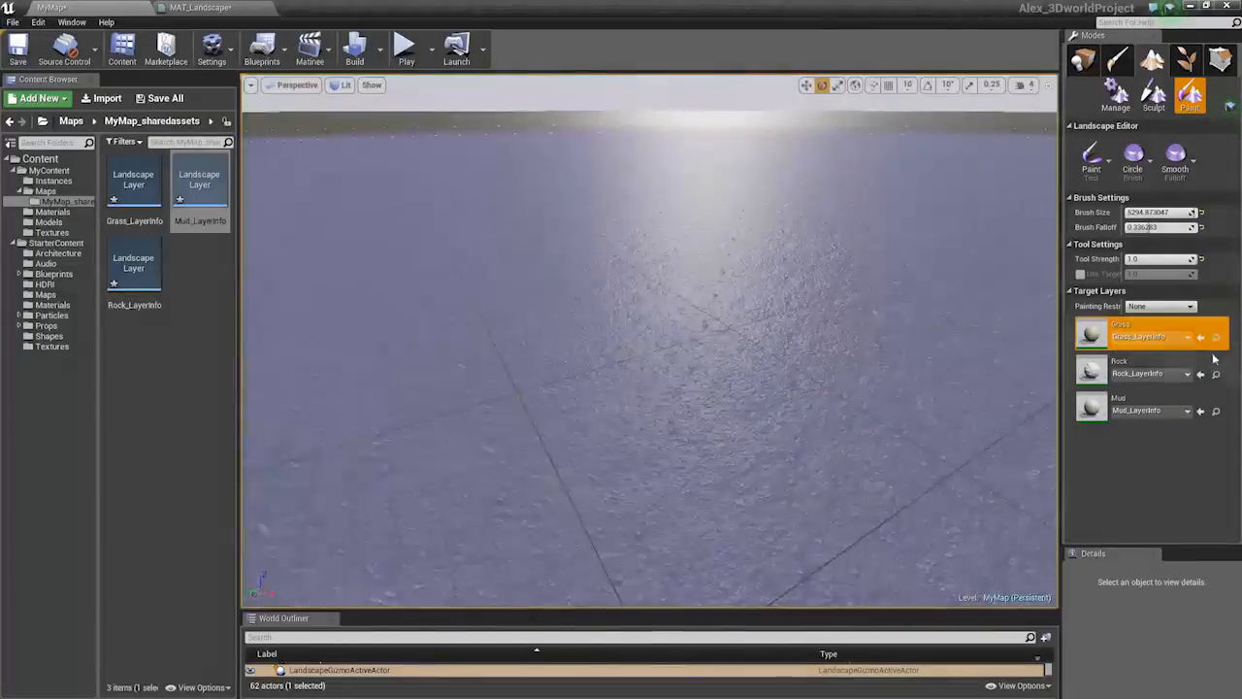
left_click(1155, 371)
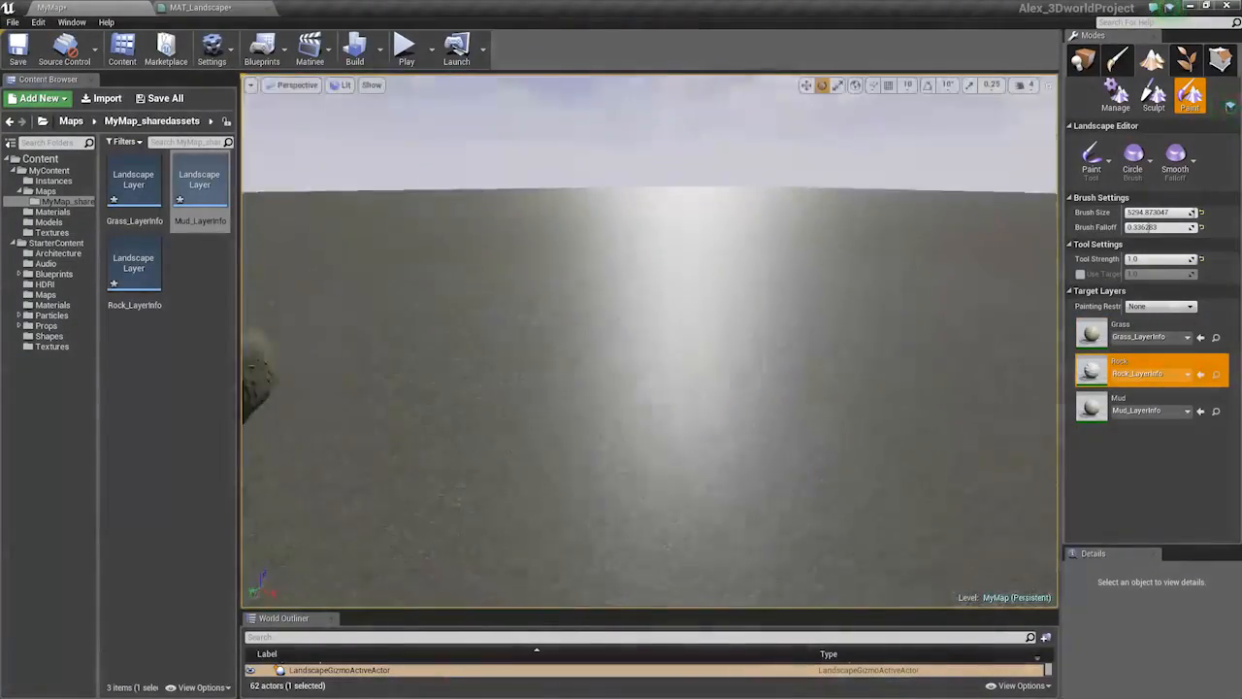
mouse_move(648, 339)
right_mouse_down()
mouse_move(640, 417)
mouse_move(621, 456)
right_mouse_up()
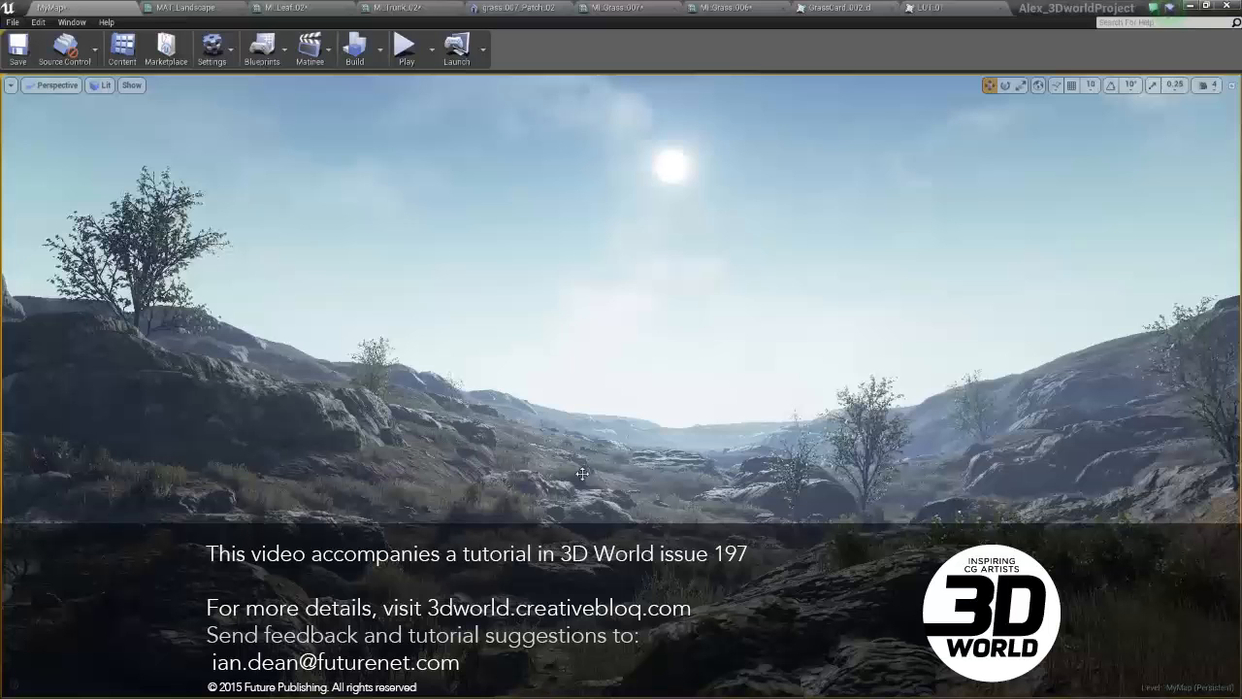